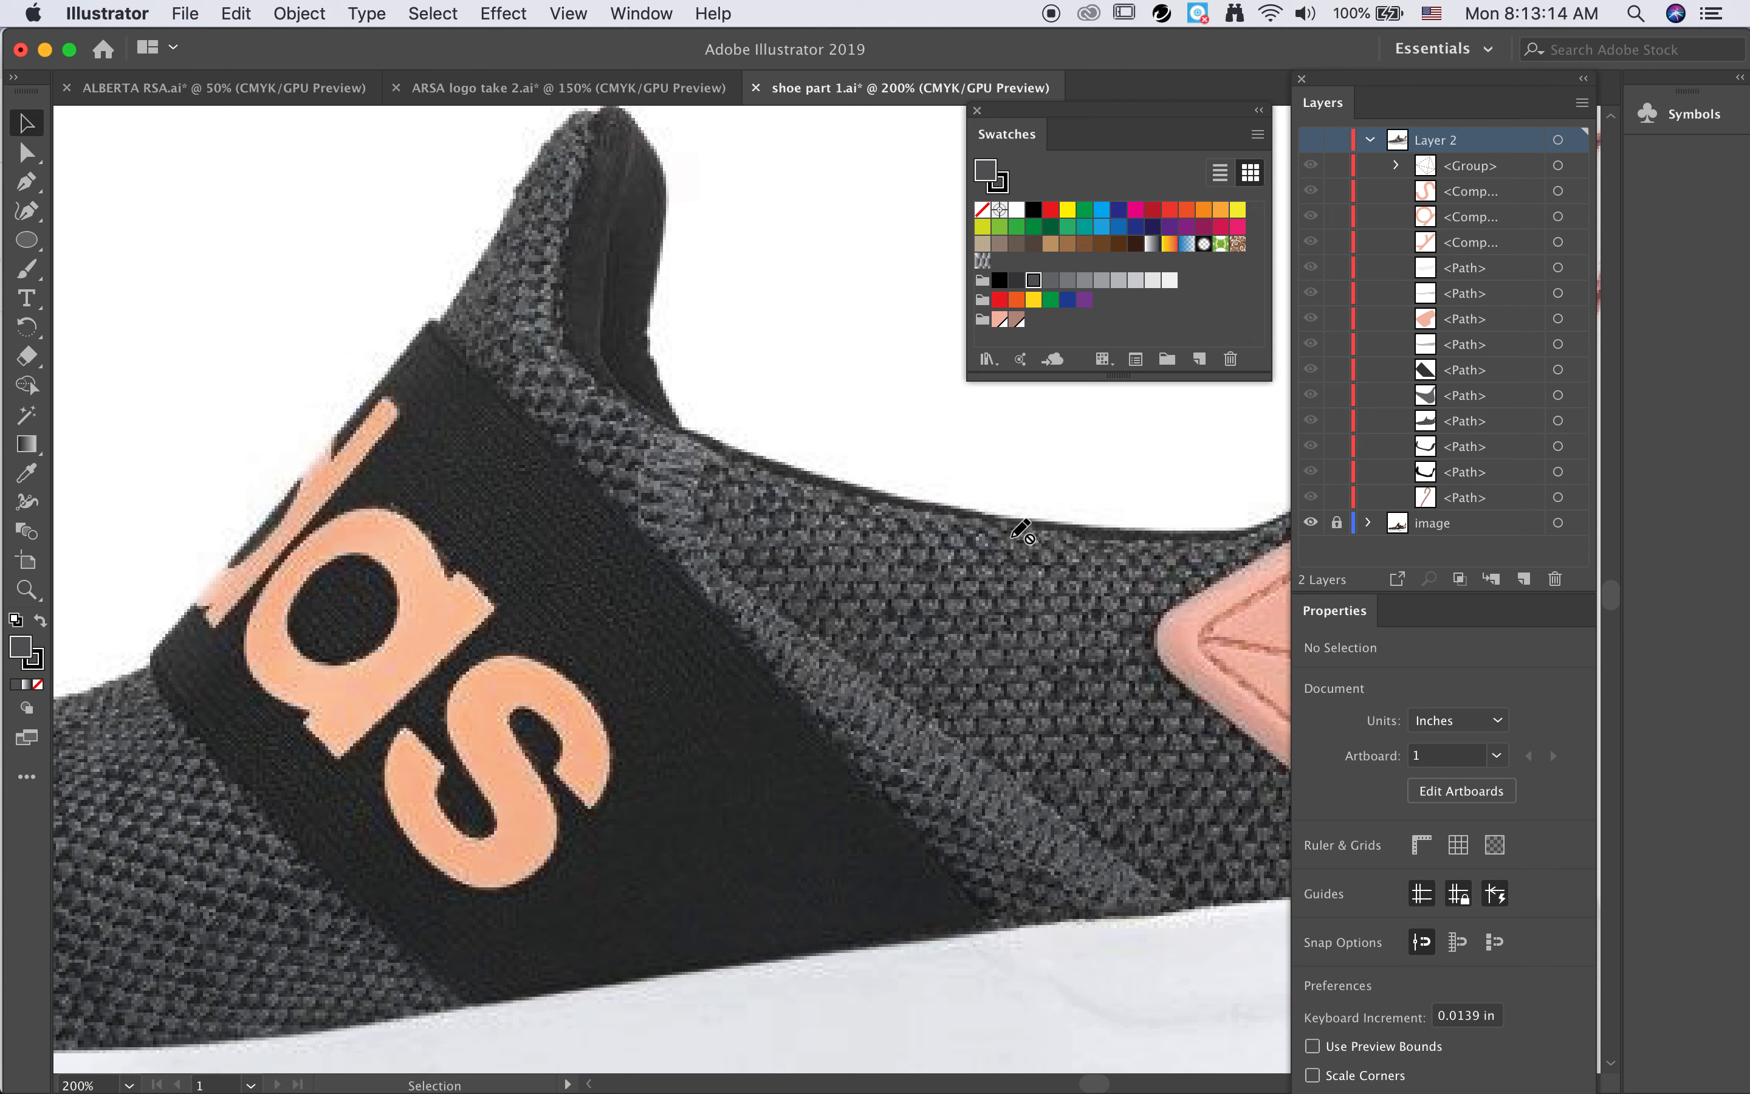
Step: Show the Layer 2 vector artwork over the shoe photo so the whole shoe is in view
left_click(1310, 140)
key("super+minus")
key("a")
key("super+minus")
key("super+minus")
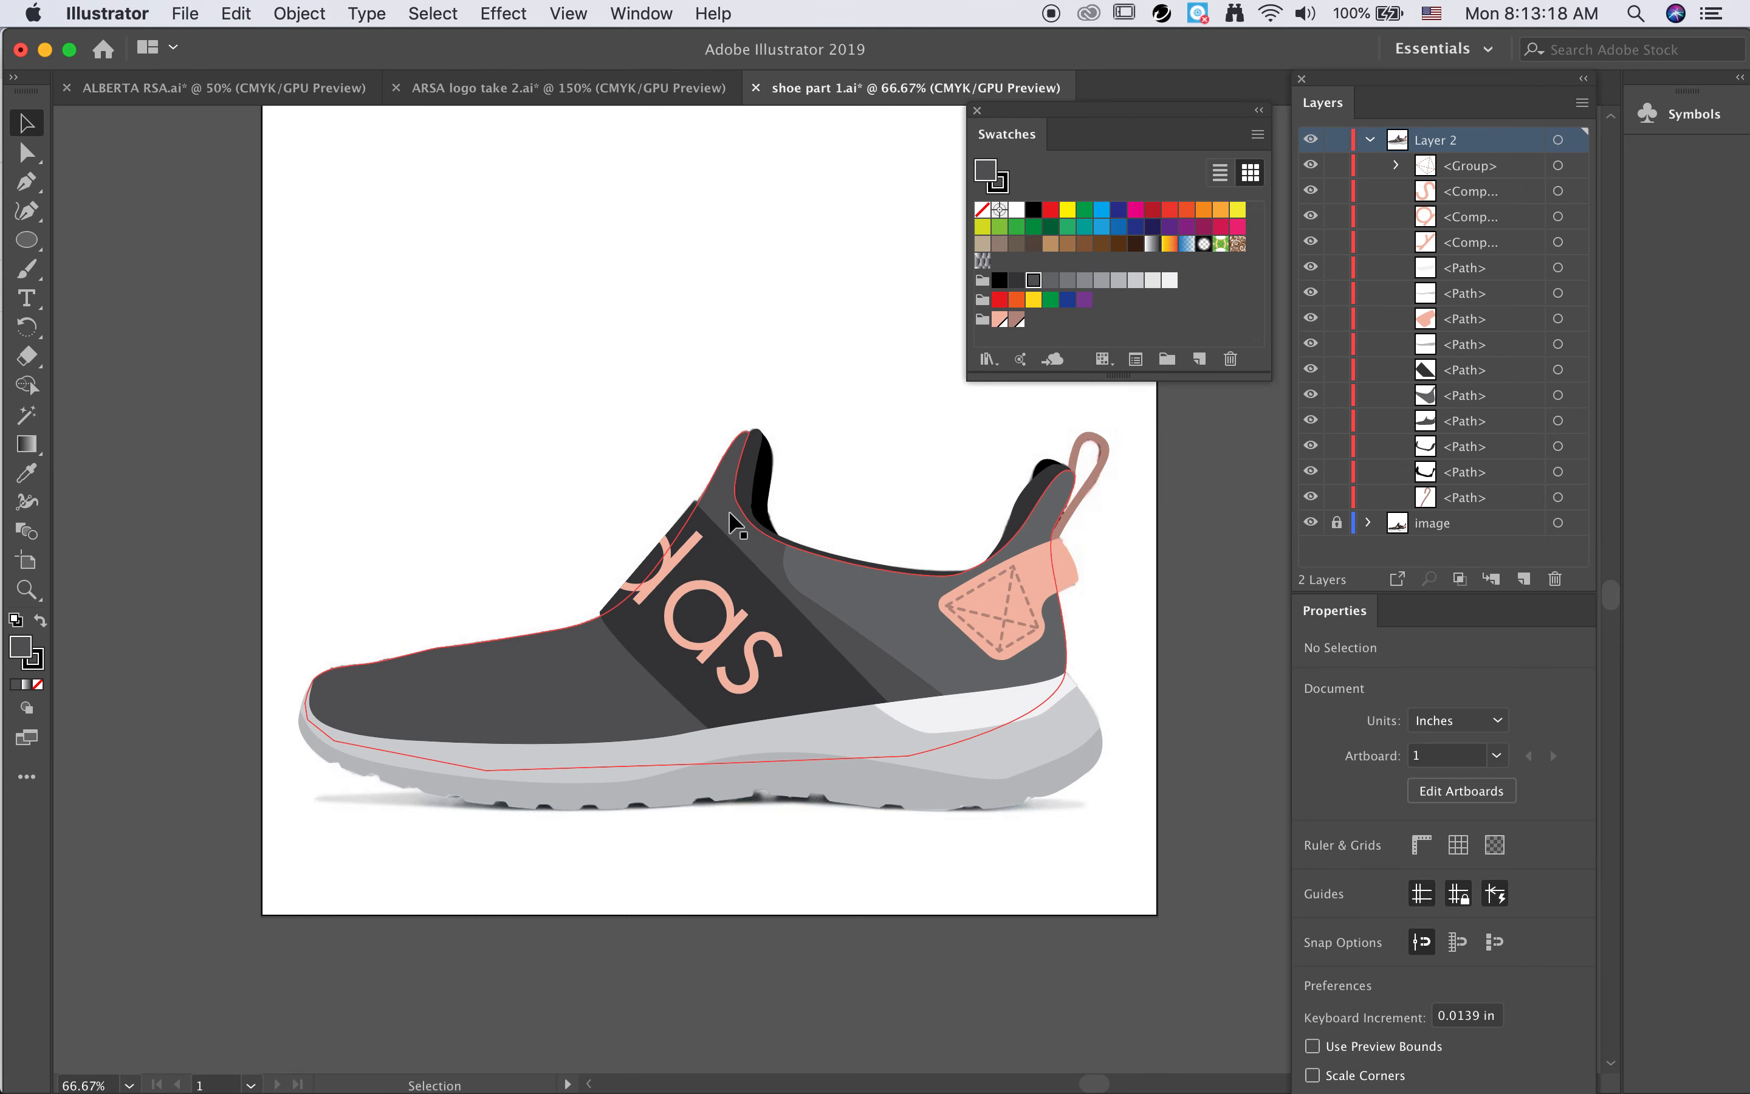
Step: Draw a small ellipse about 0.175 × 0.224 in on the white area above the shoe's toe and compare it with the photo
key("super+plus")
key("super+plus")
scroll(247, 403, "left", 5)
left_click(27, 240)
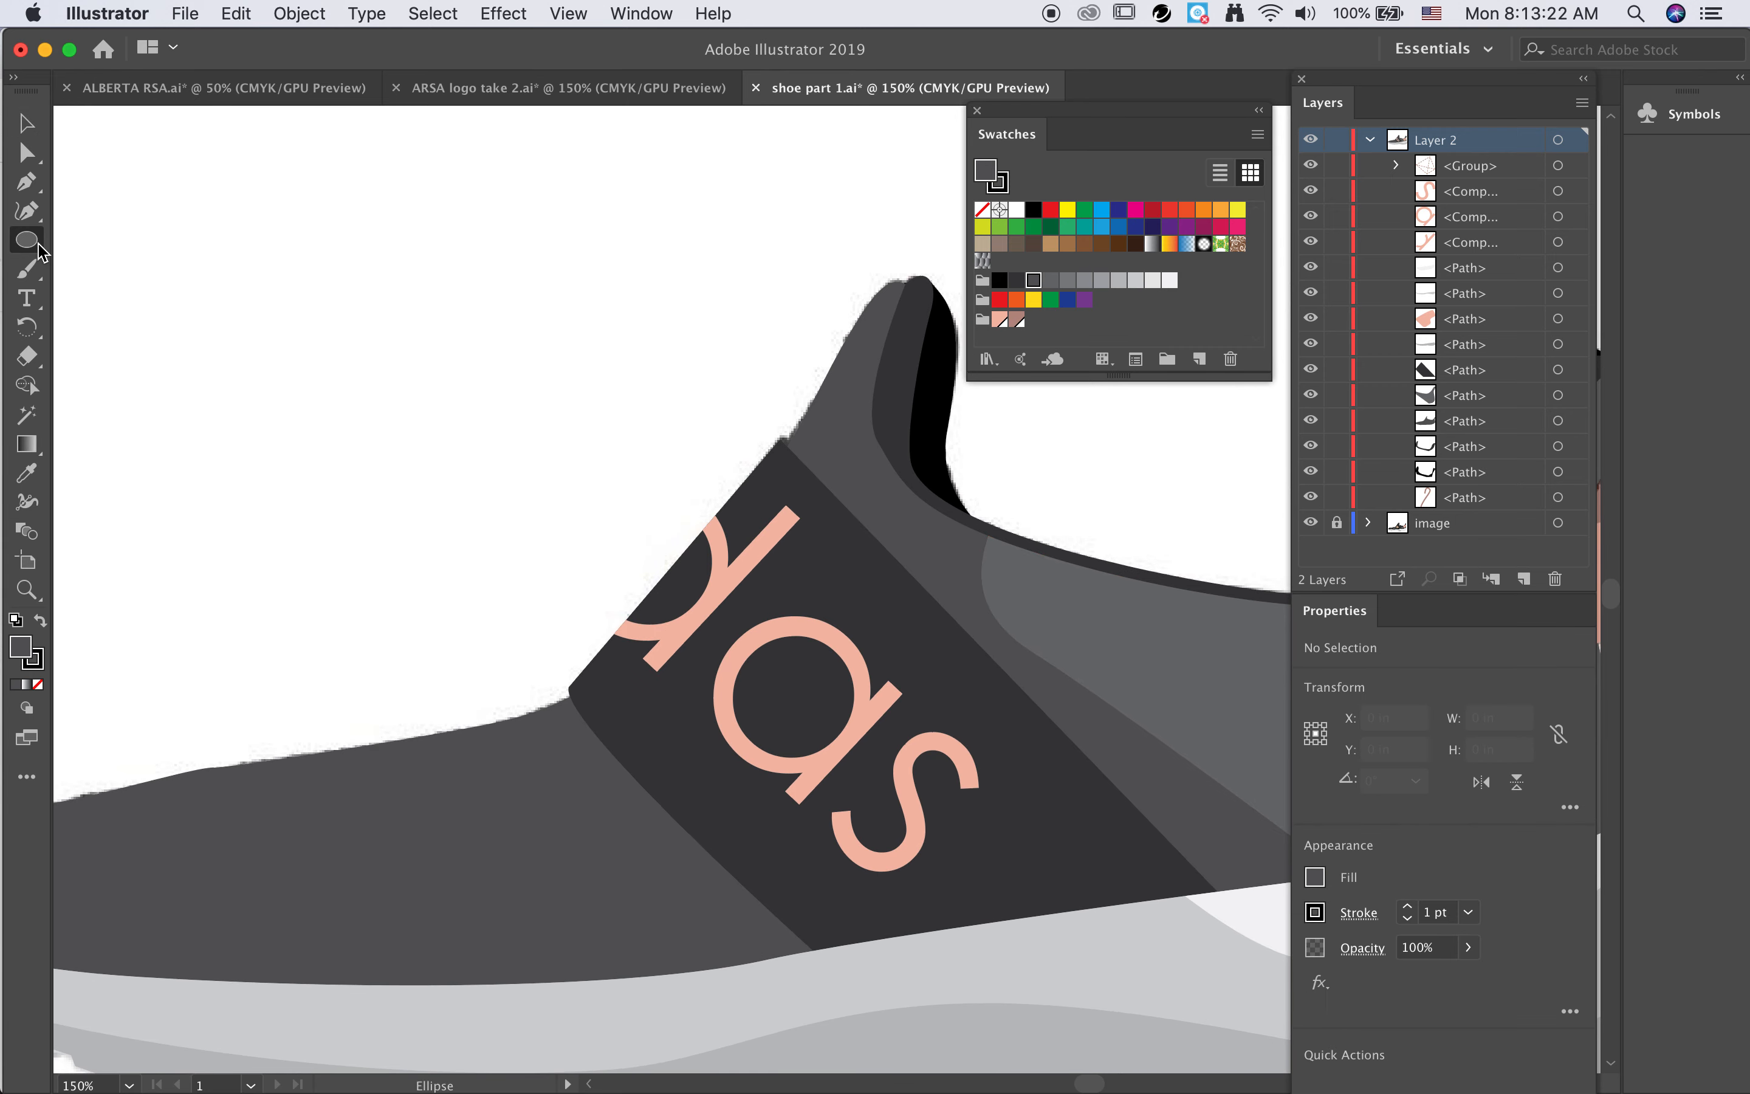
left_click(389, 571)
left_click_drag(390, 571, 425, 615)
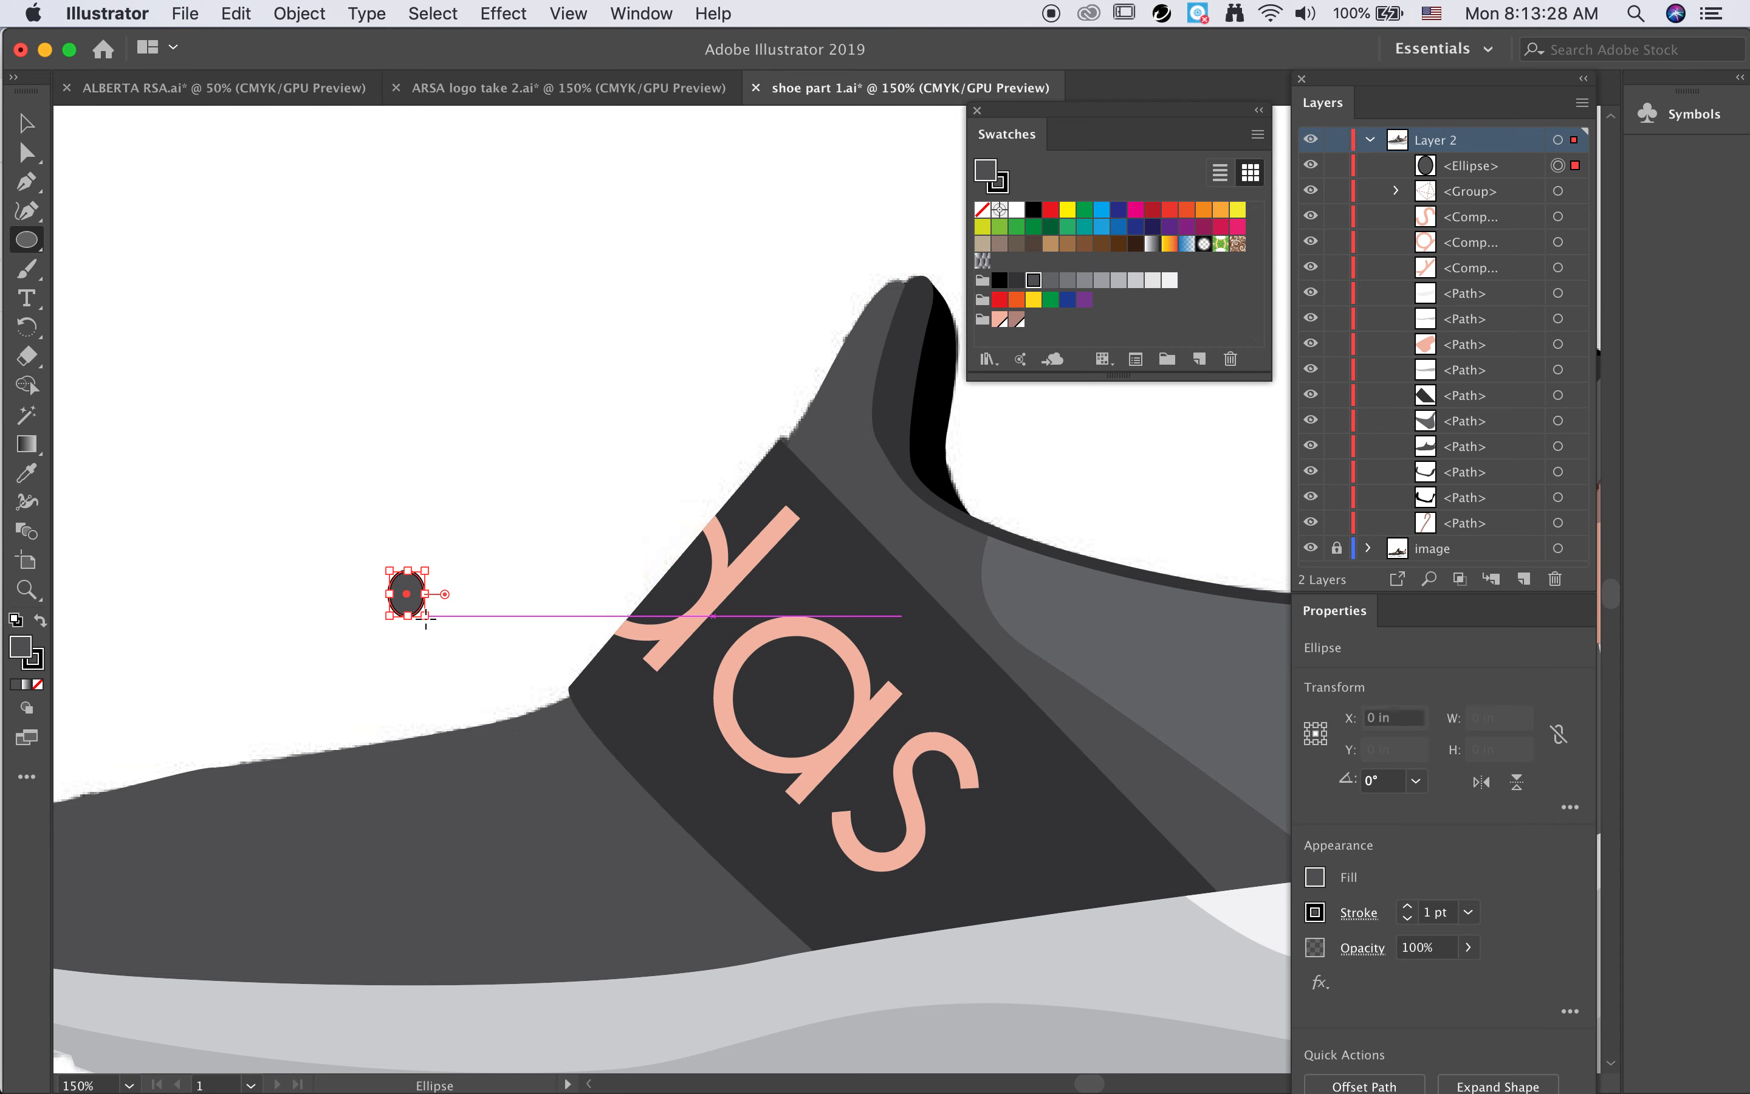
left_click(1310, 141)
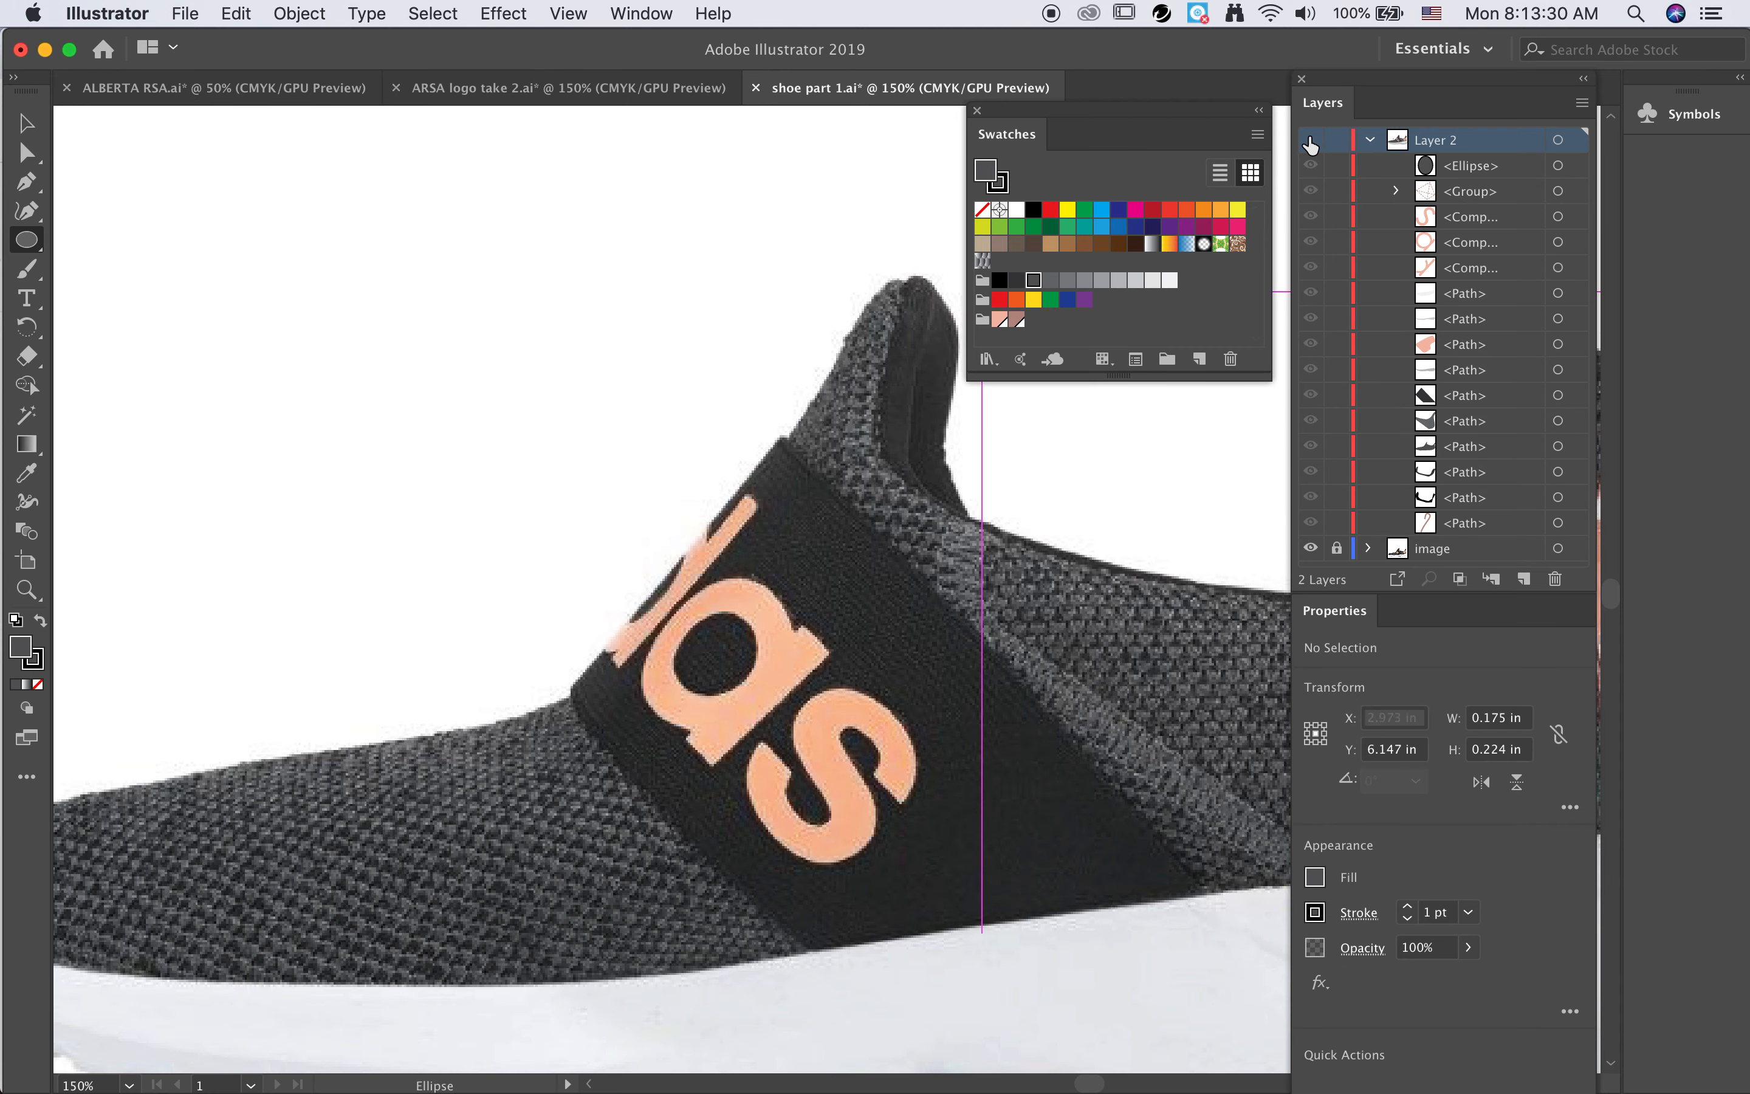
left_click(1310, 141)
Step: Remove the small ellipse's stroke and fill it with the White, Black gradient
key("super+equal")
key("super+equal")
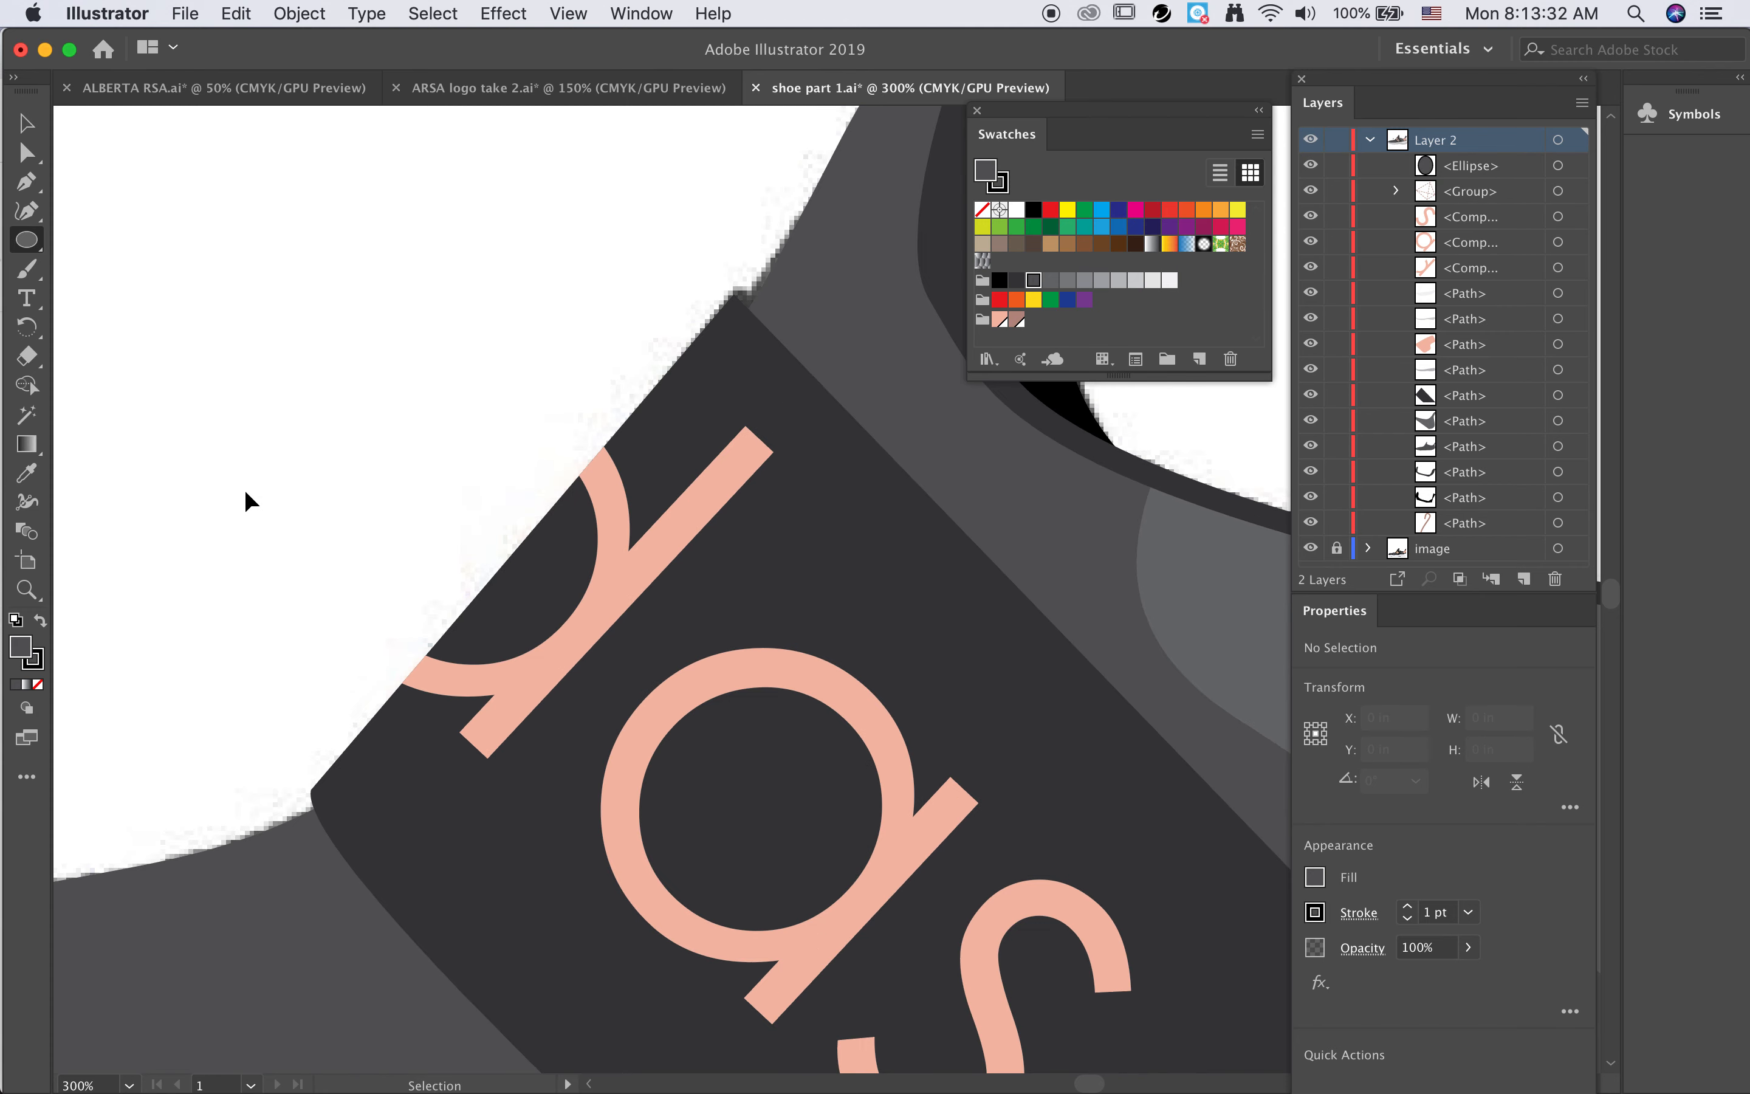
left_click(26, 122)
scroll(204, 497, "left", 5)
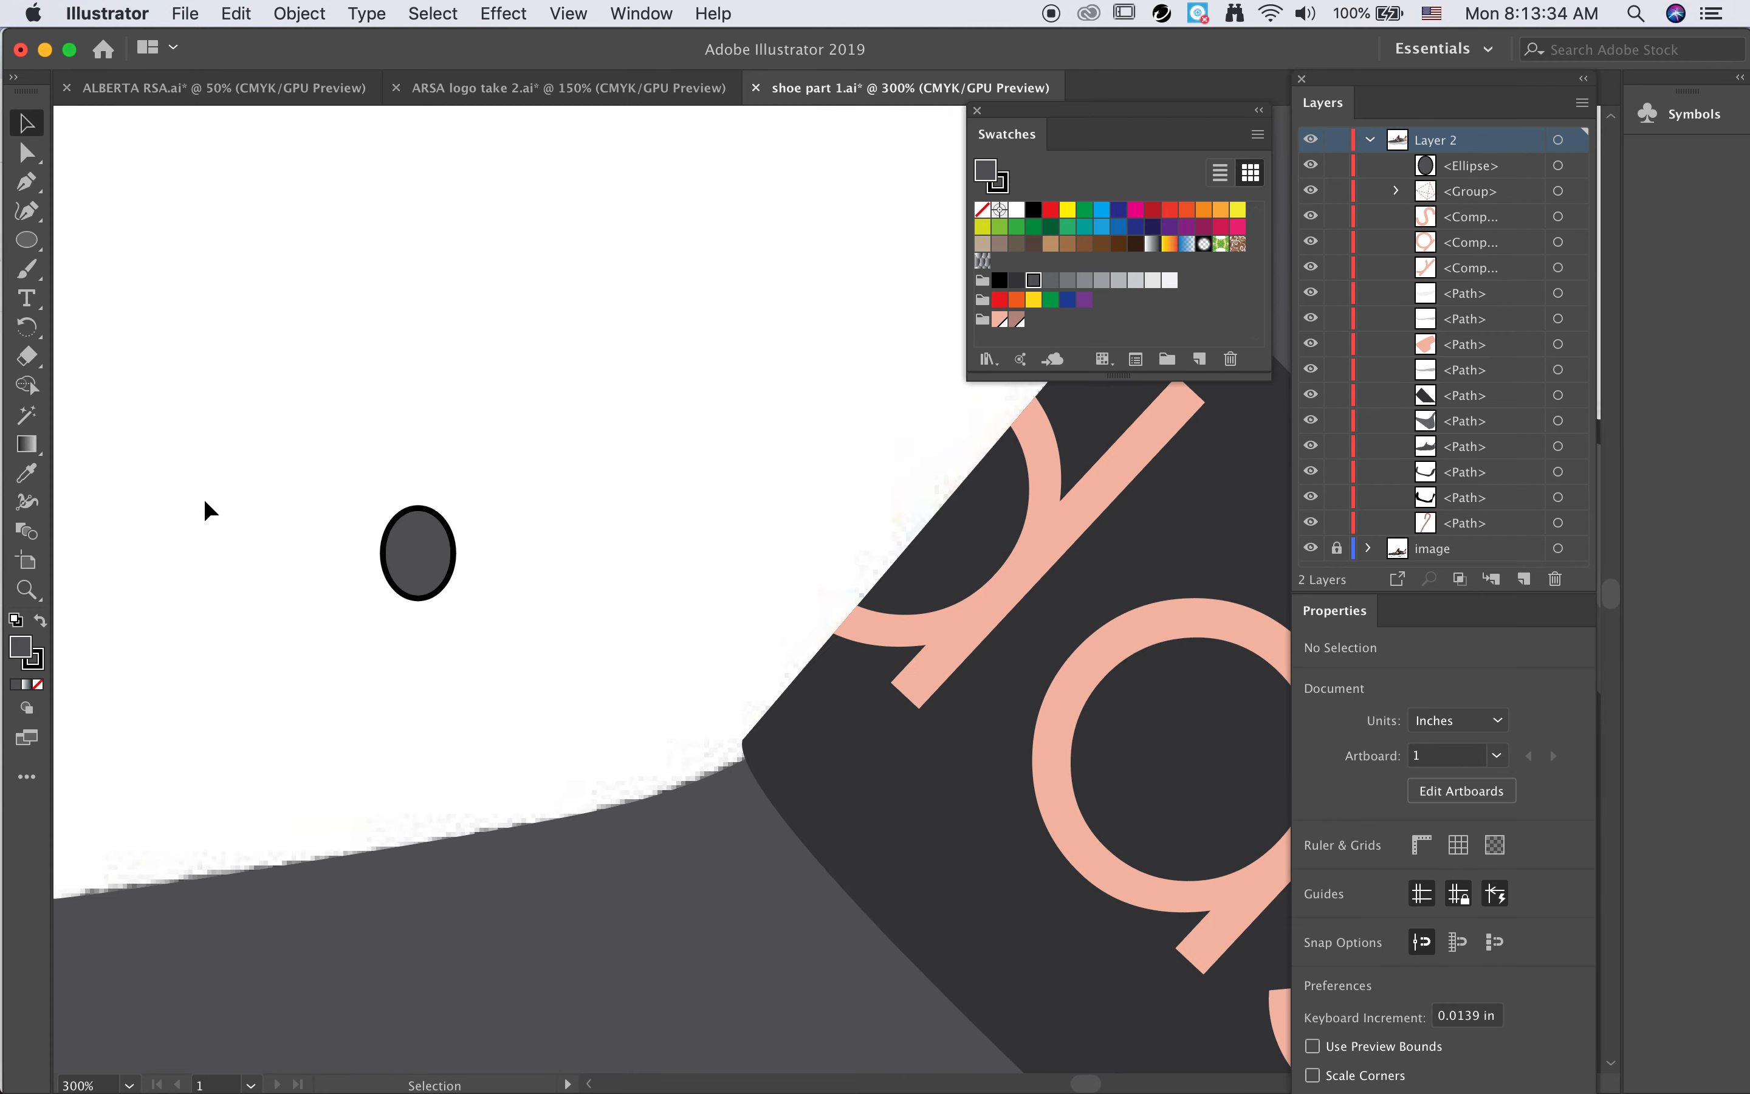
left_click(444, 536)
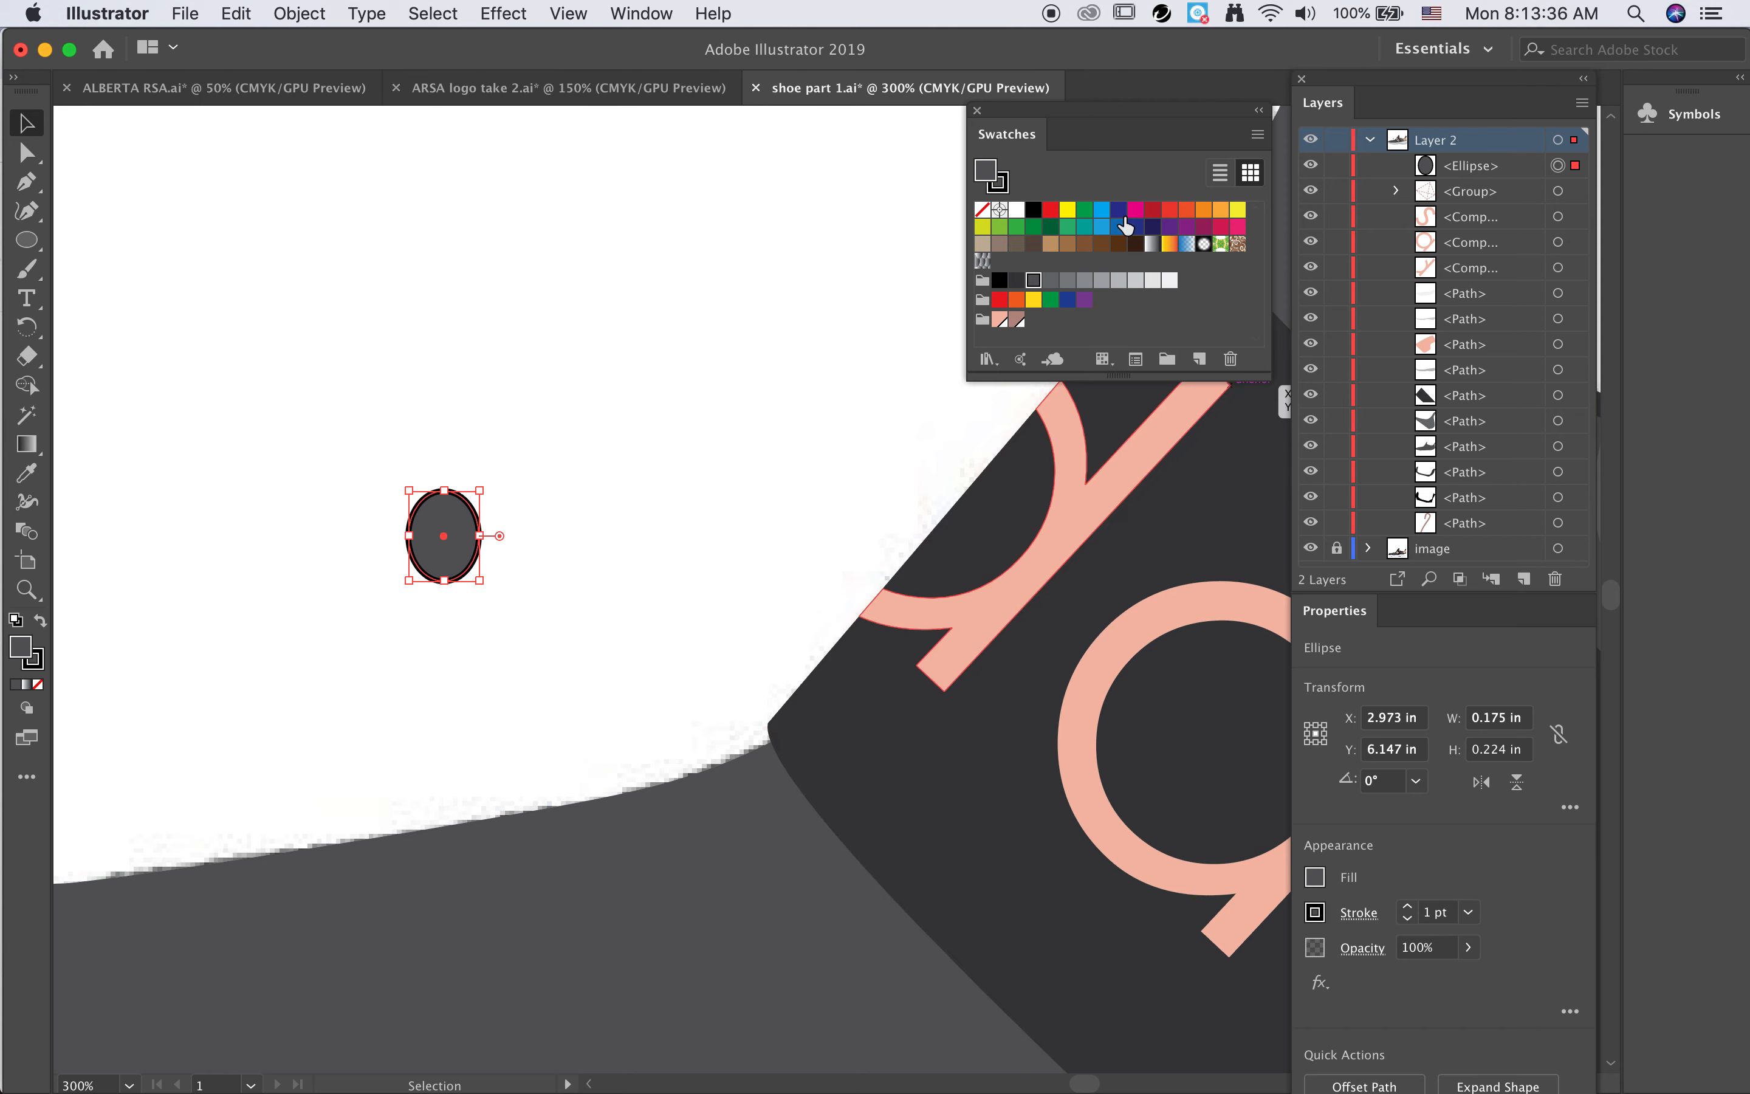
left_click(1316, 914)
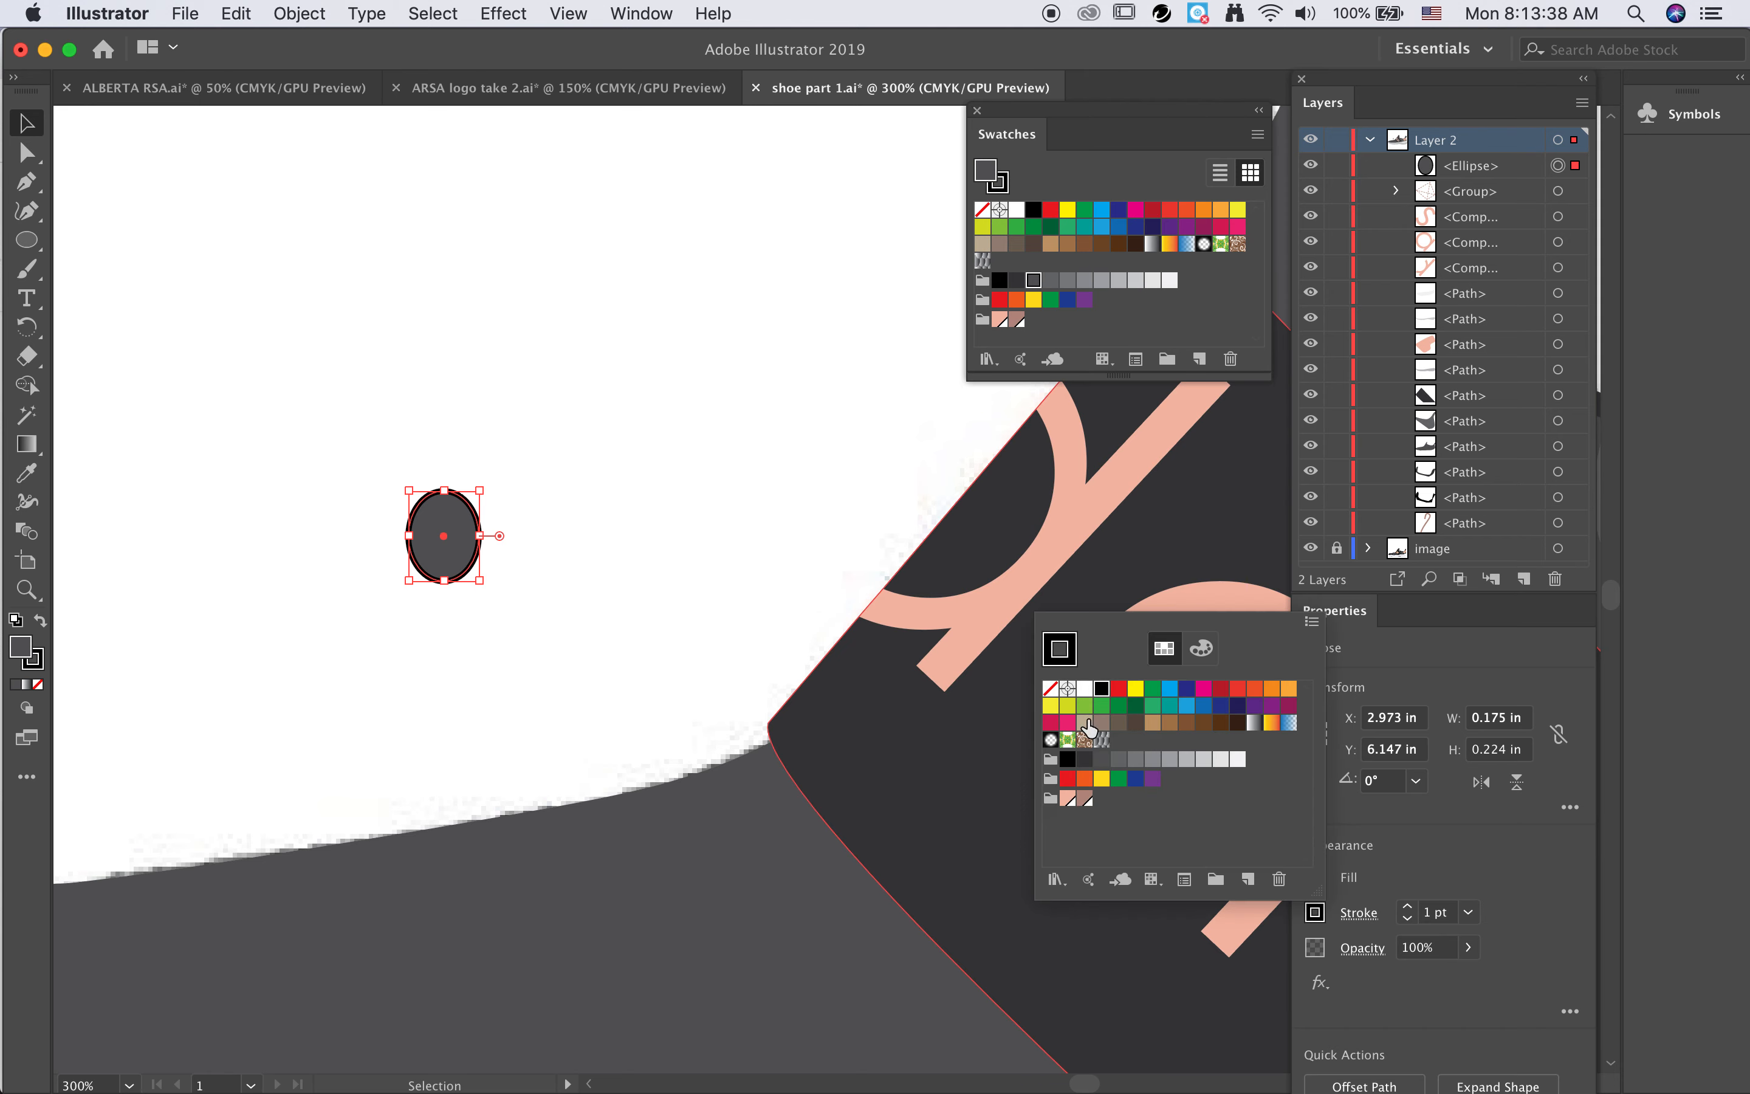
left_click(1053, 691)
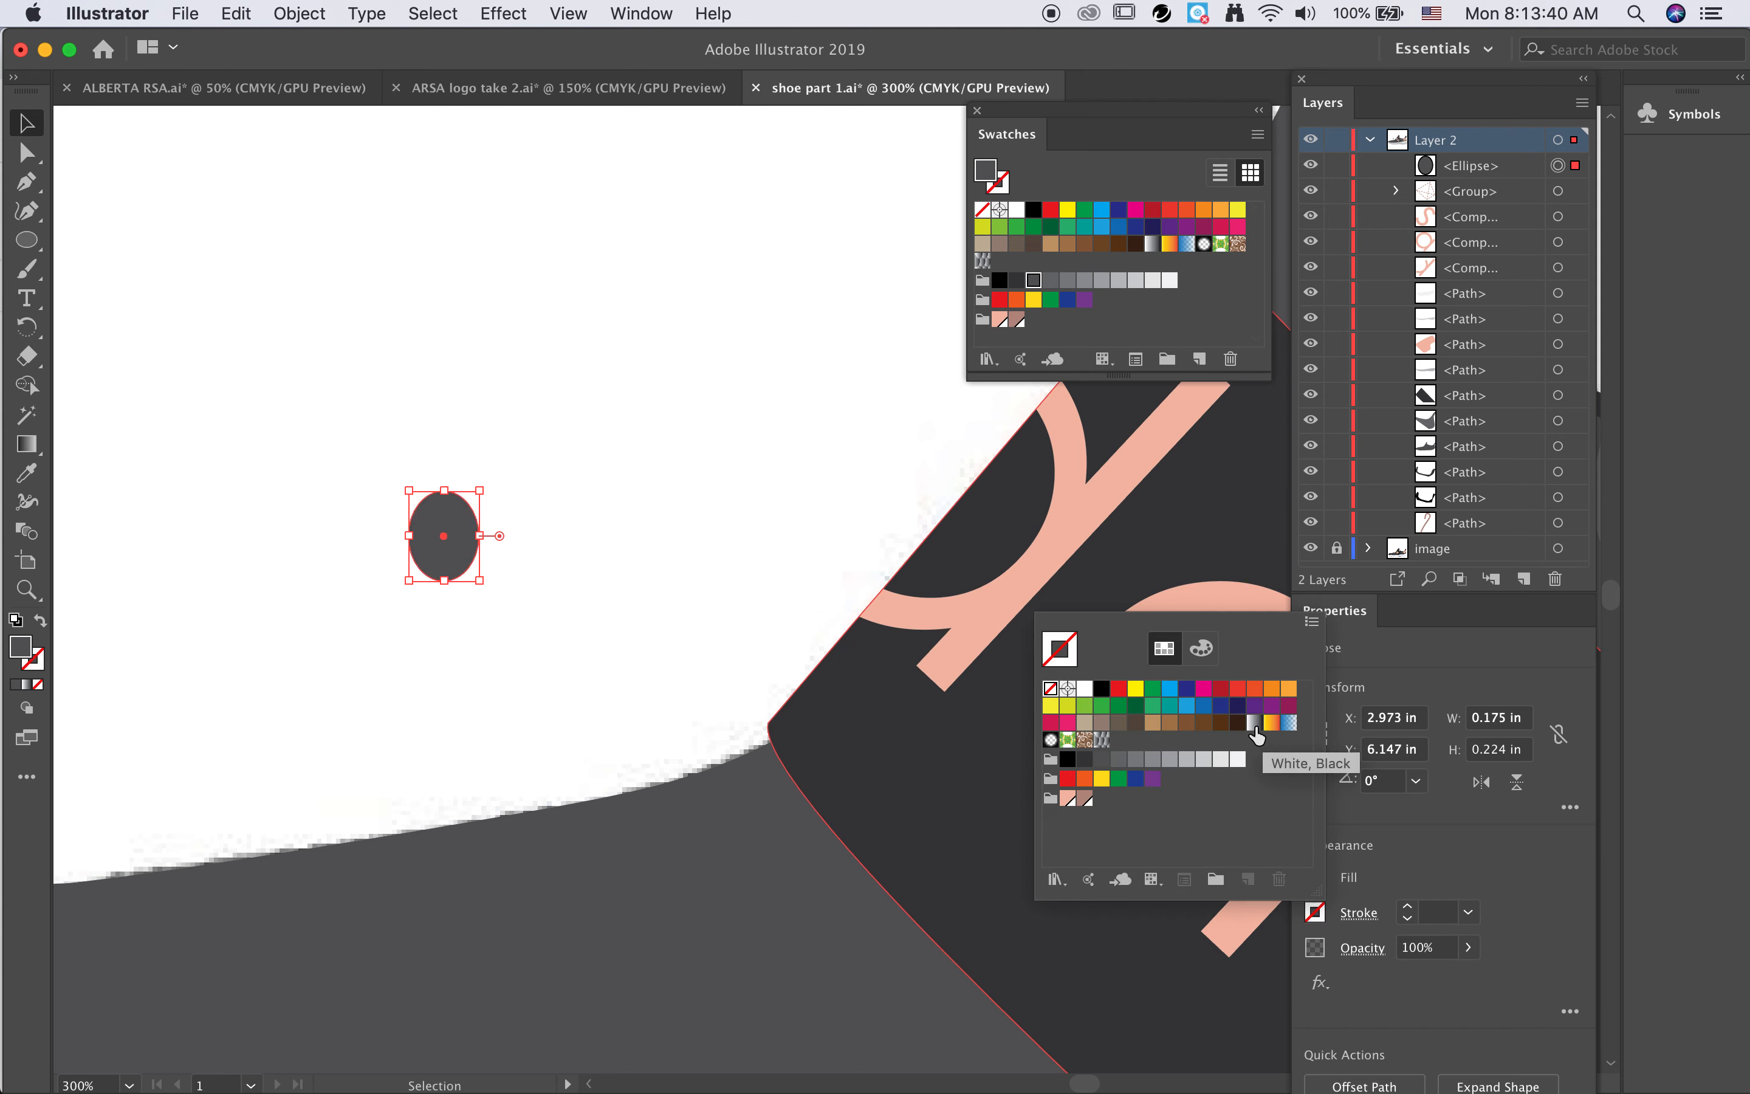
left_click(1255, 728)
key("Escape")
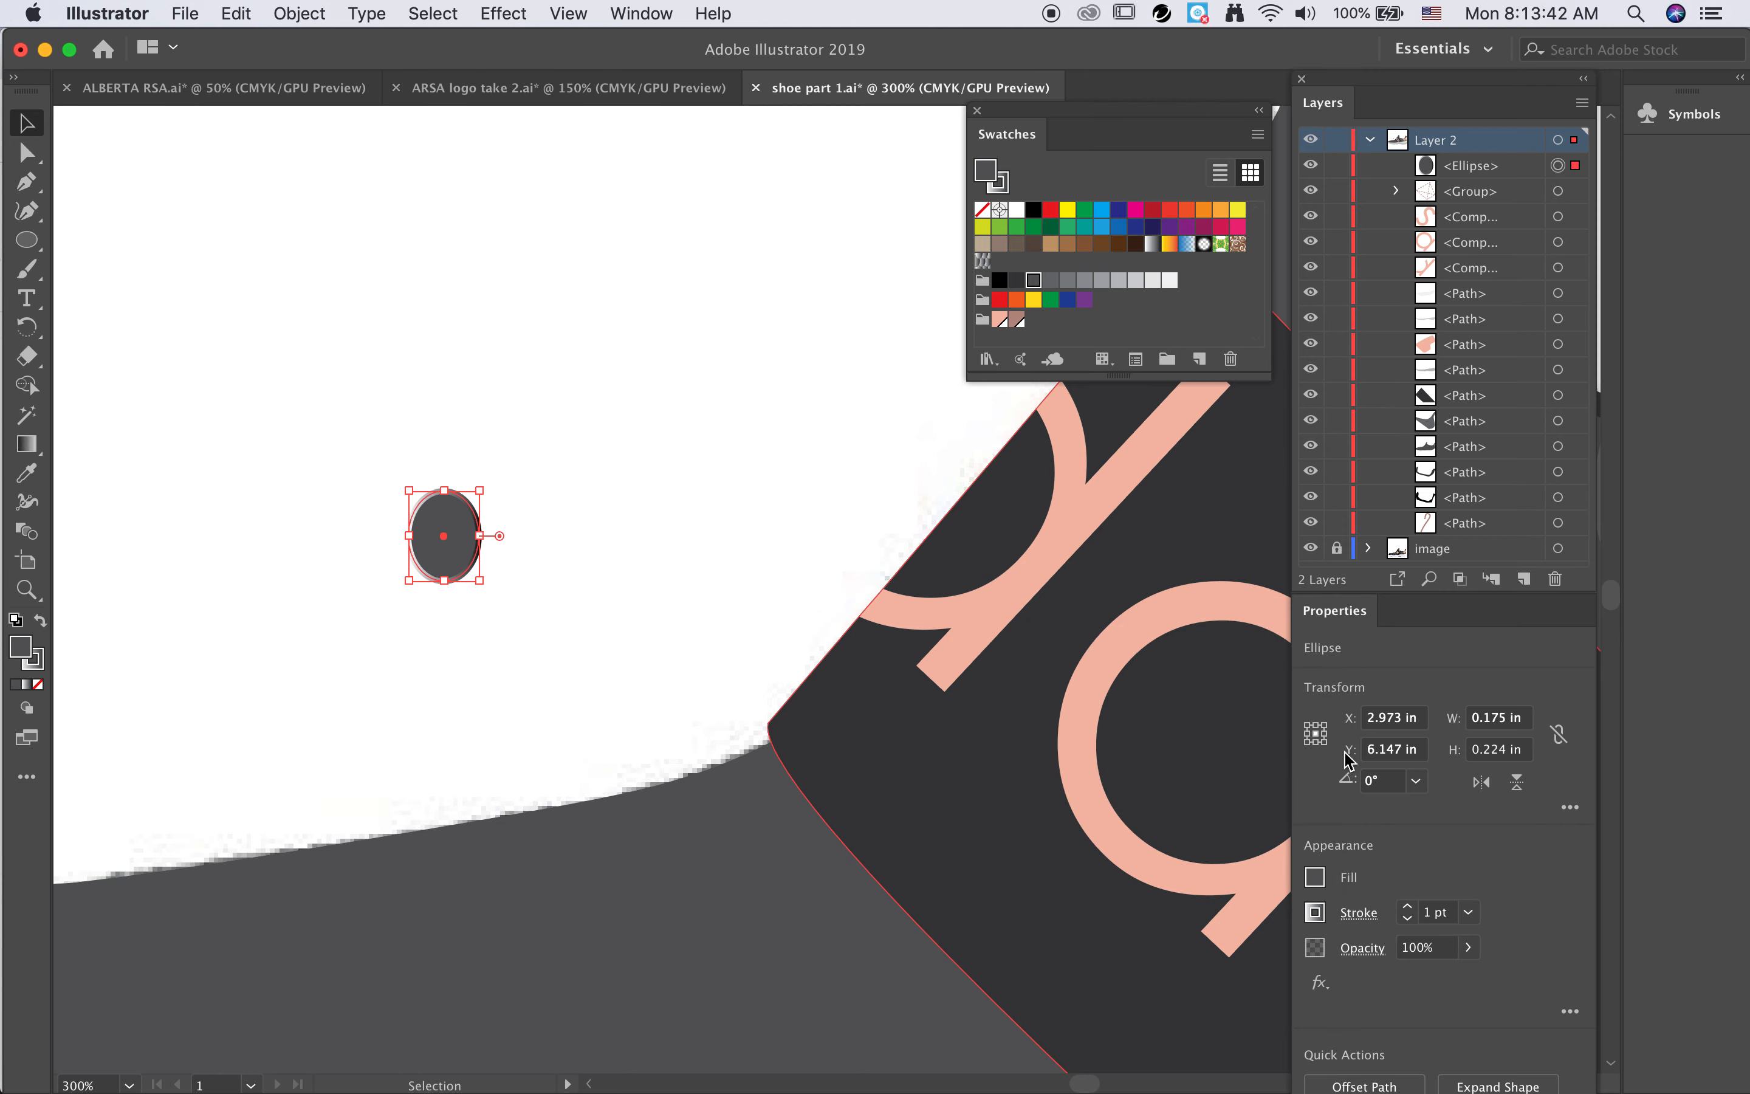
left_click(982, 210)
left_click(1151, 244)
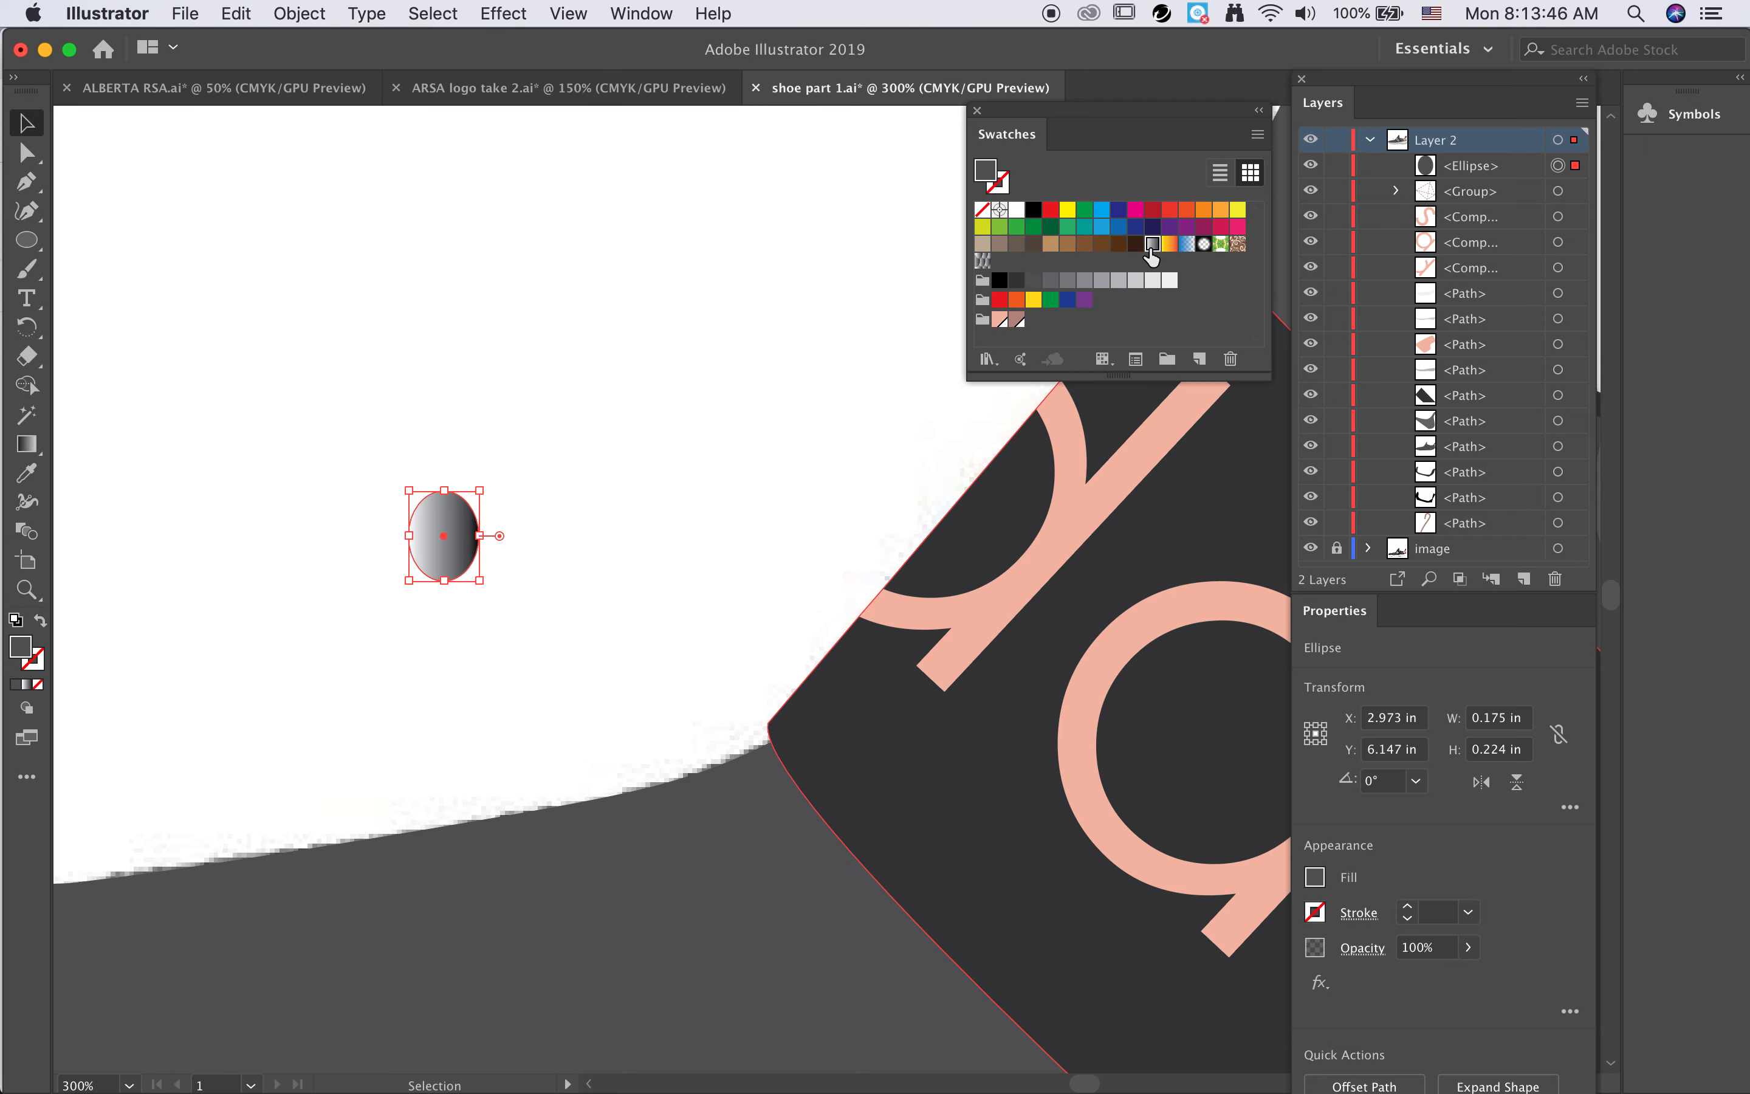
Step: Run the ellipse's gradient vertically from light above to dark well below, leaving a soft light-to-mid-grey shading
left_click(37, 444)
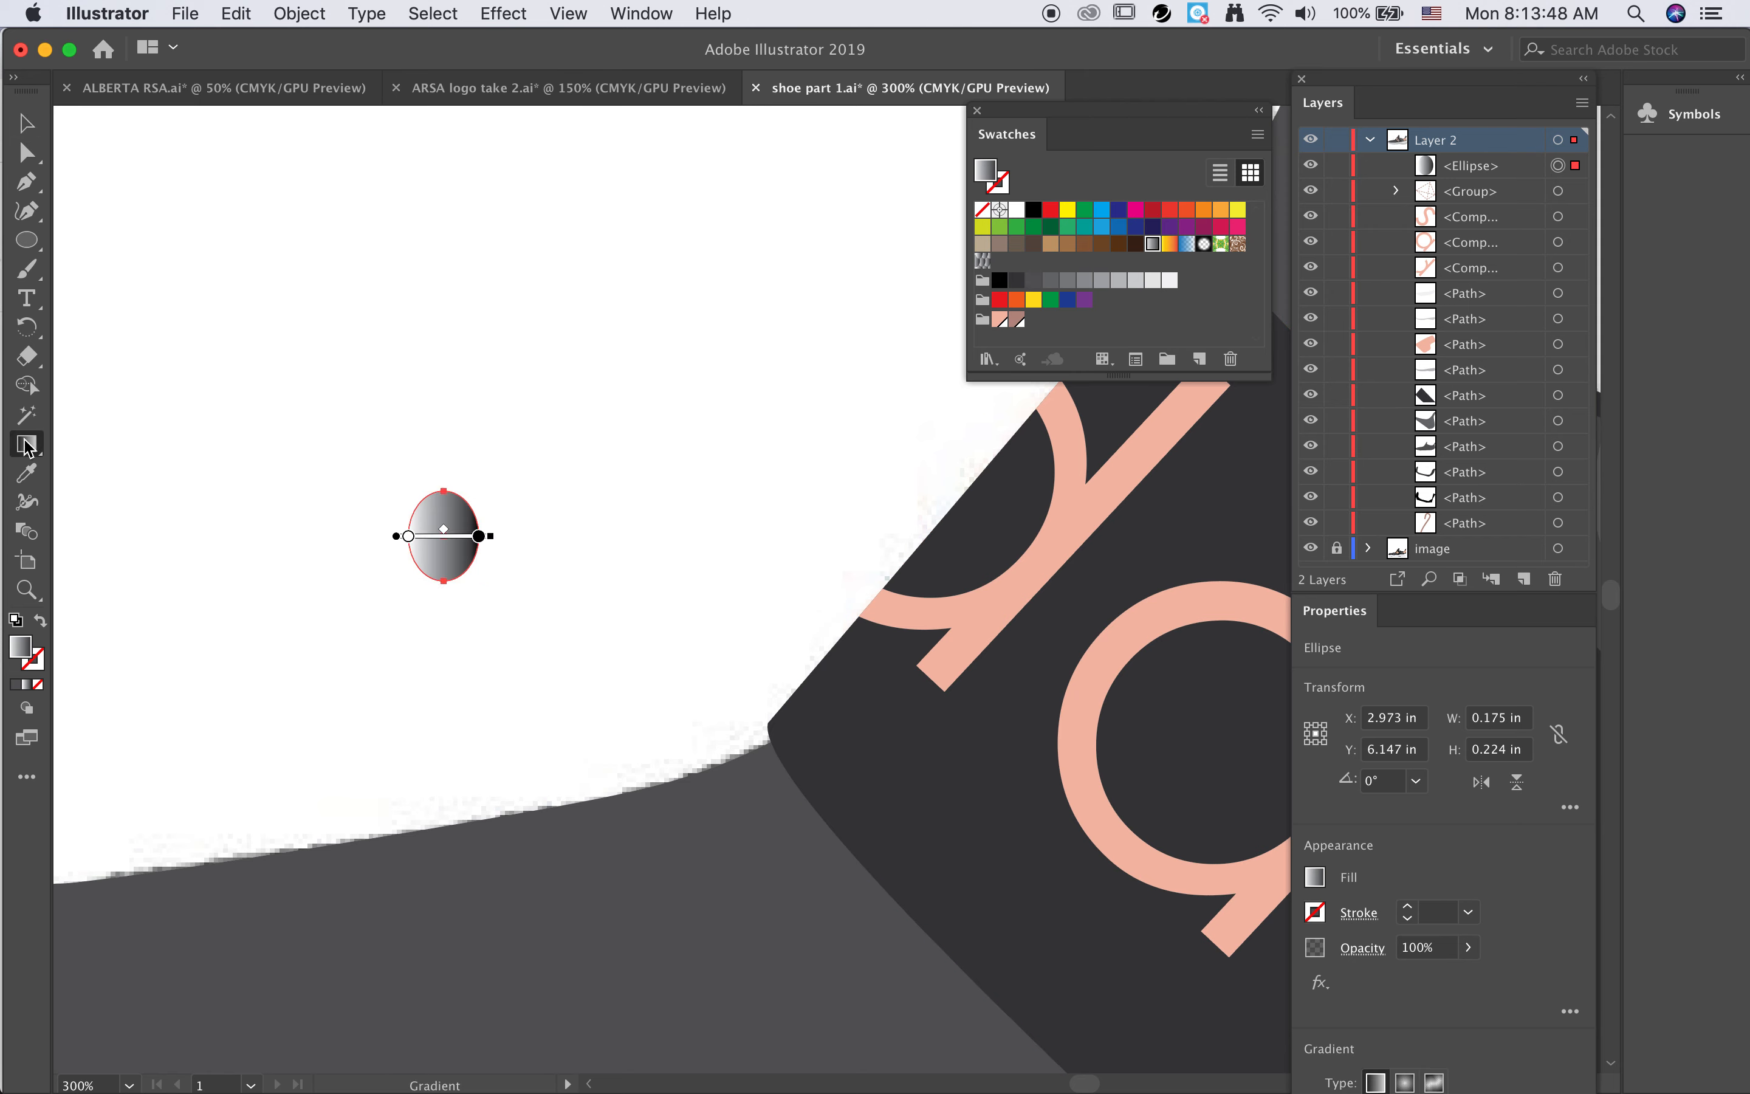
left_click_drag(500, 533, 414, 676)
left_click(444, 606)
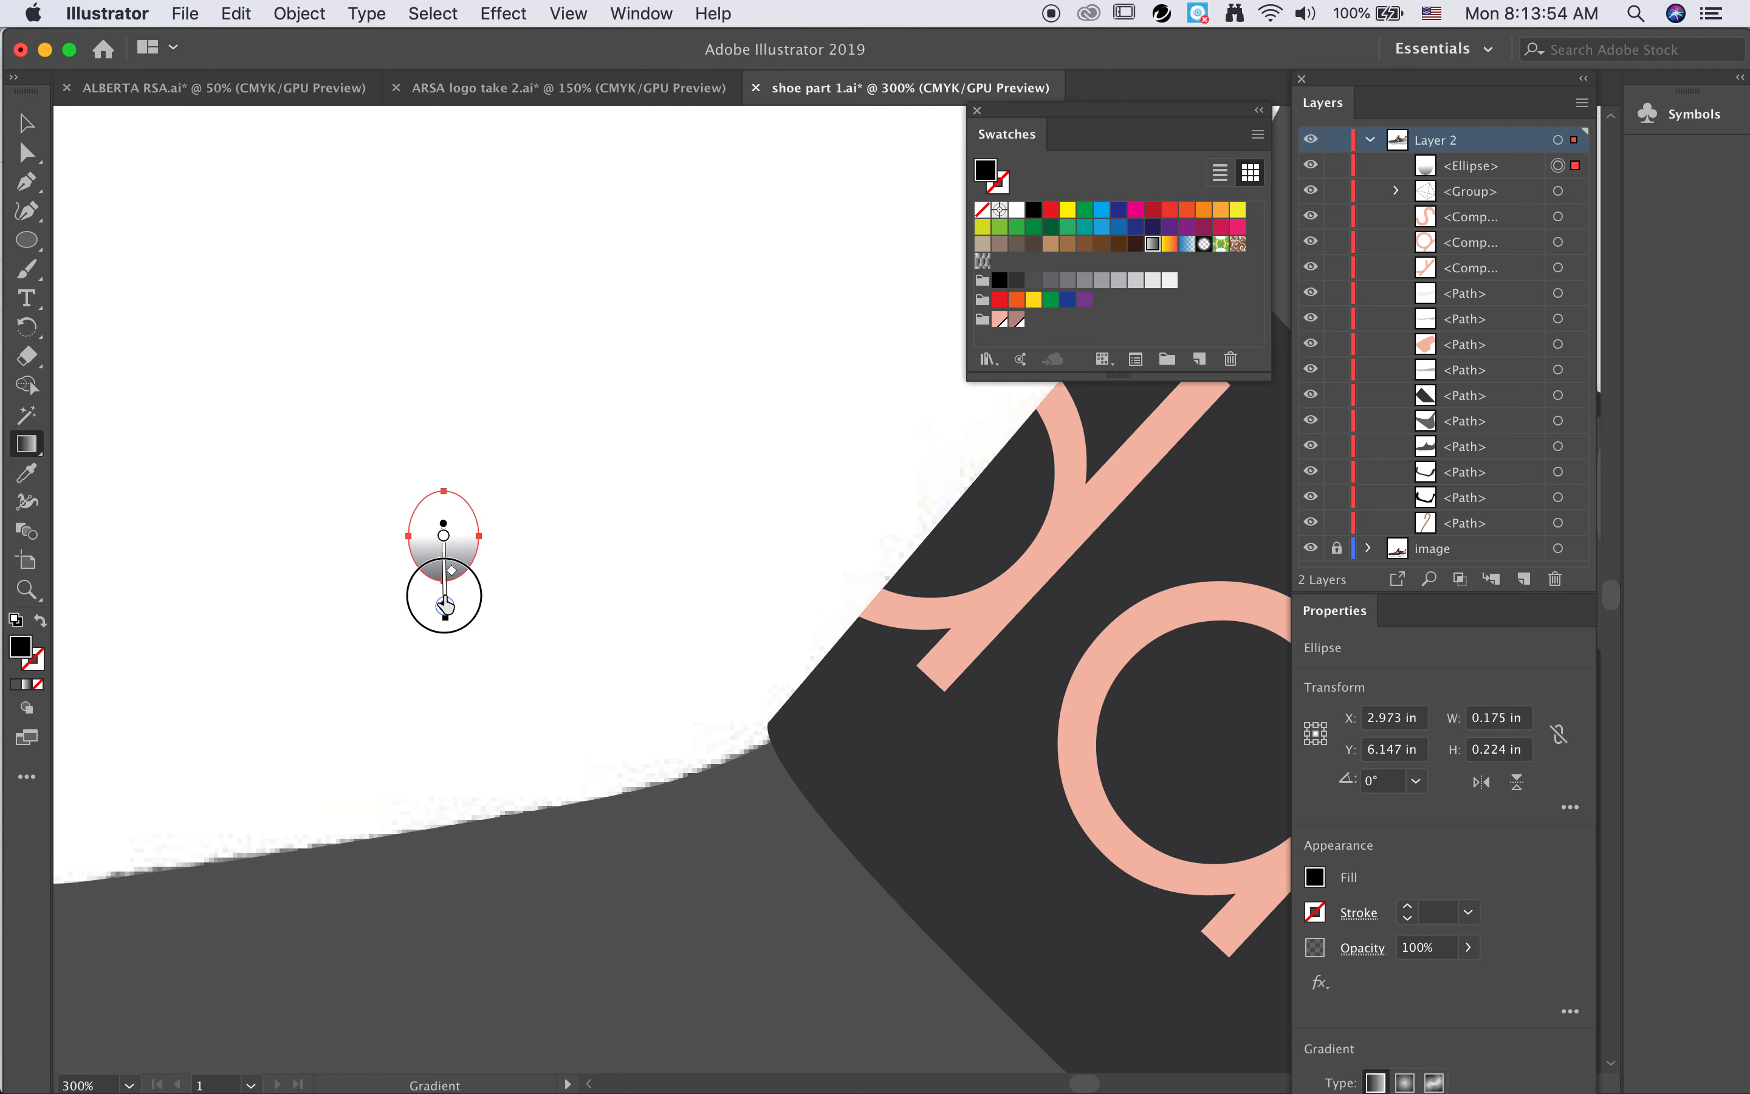
left_click(445, 605)
mouse_move(443, 556)
left_mouse_down()
mouse_move(443, 501)
mouse_move(449, 672)
mouse_move(426, 799)
left_mouse_up()
left_click_drag(446, 679, 446, 648)
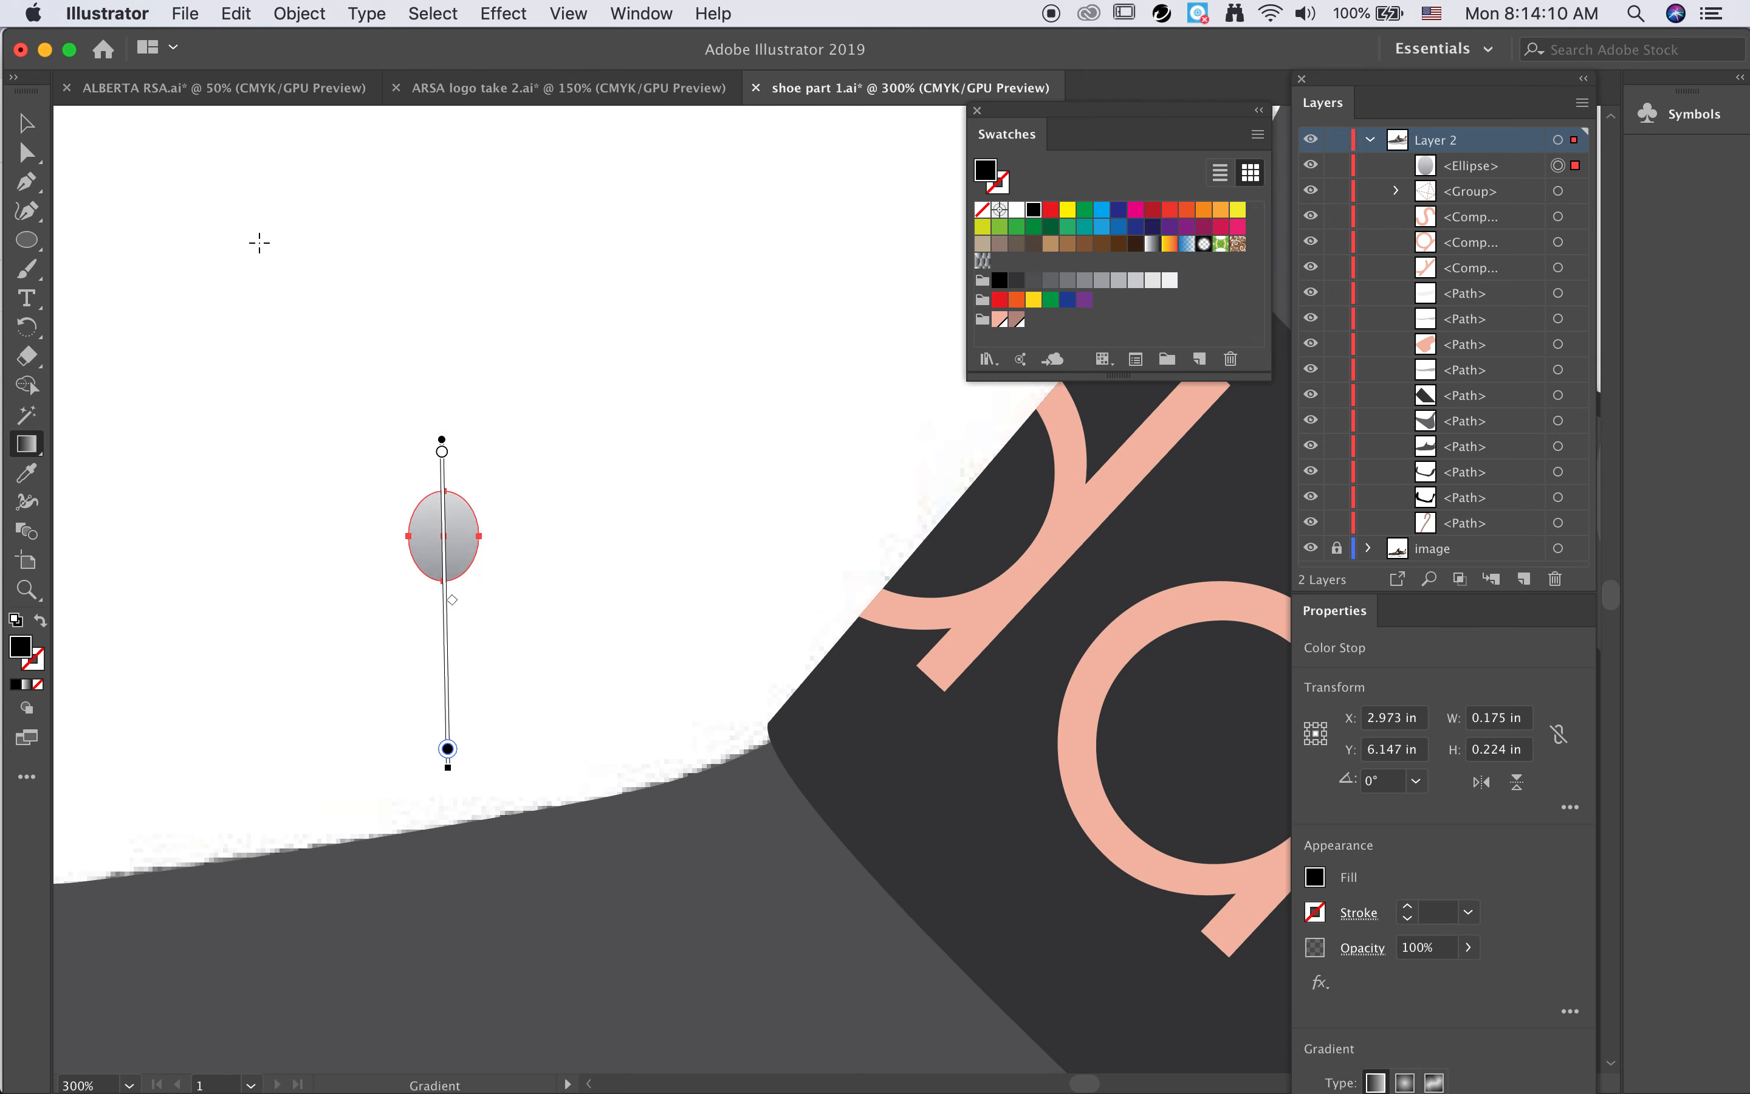
key("v")
left_click(545, 606)
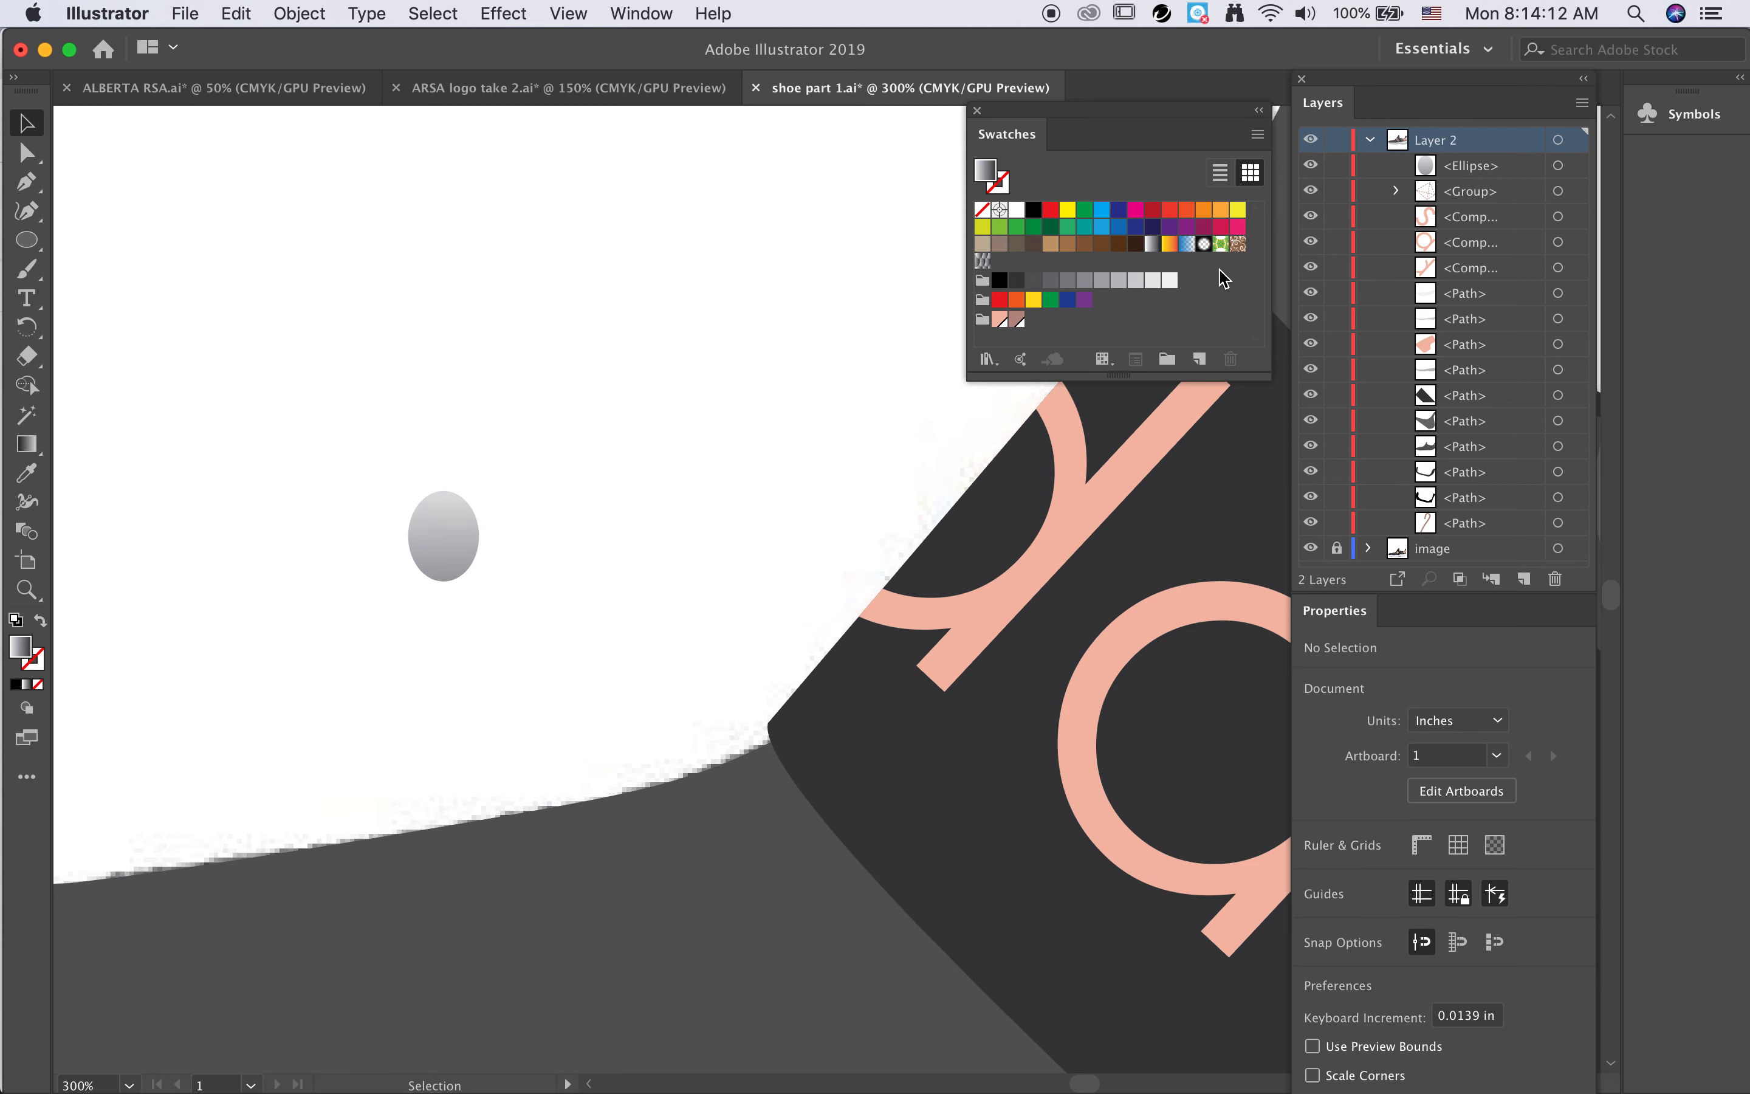
Step: Scale the gradient ellipse down to about 0.067 × 0.085 in, comparing it with the knit texture in the shoe photo
left_click(1312, 141)
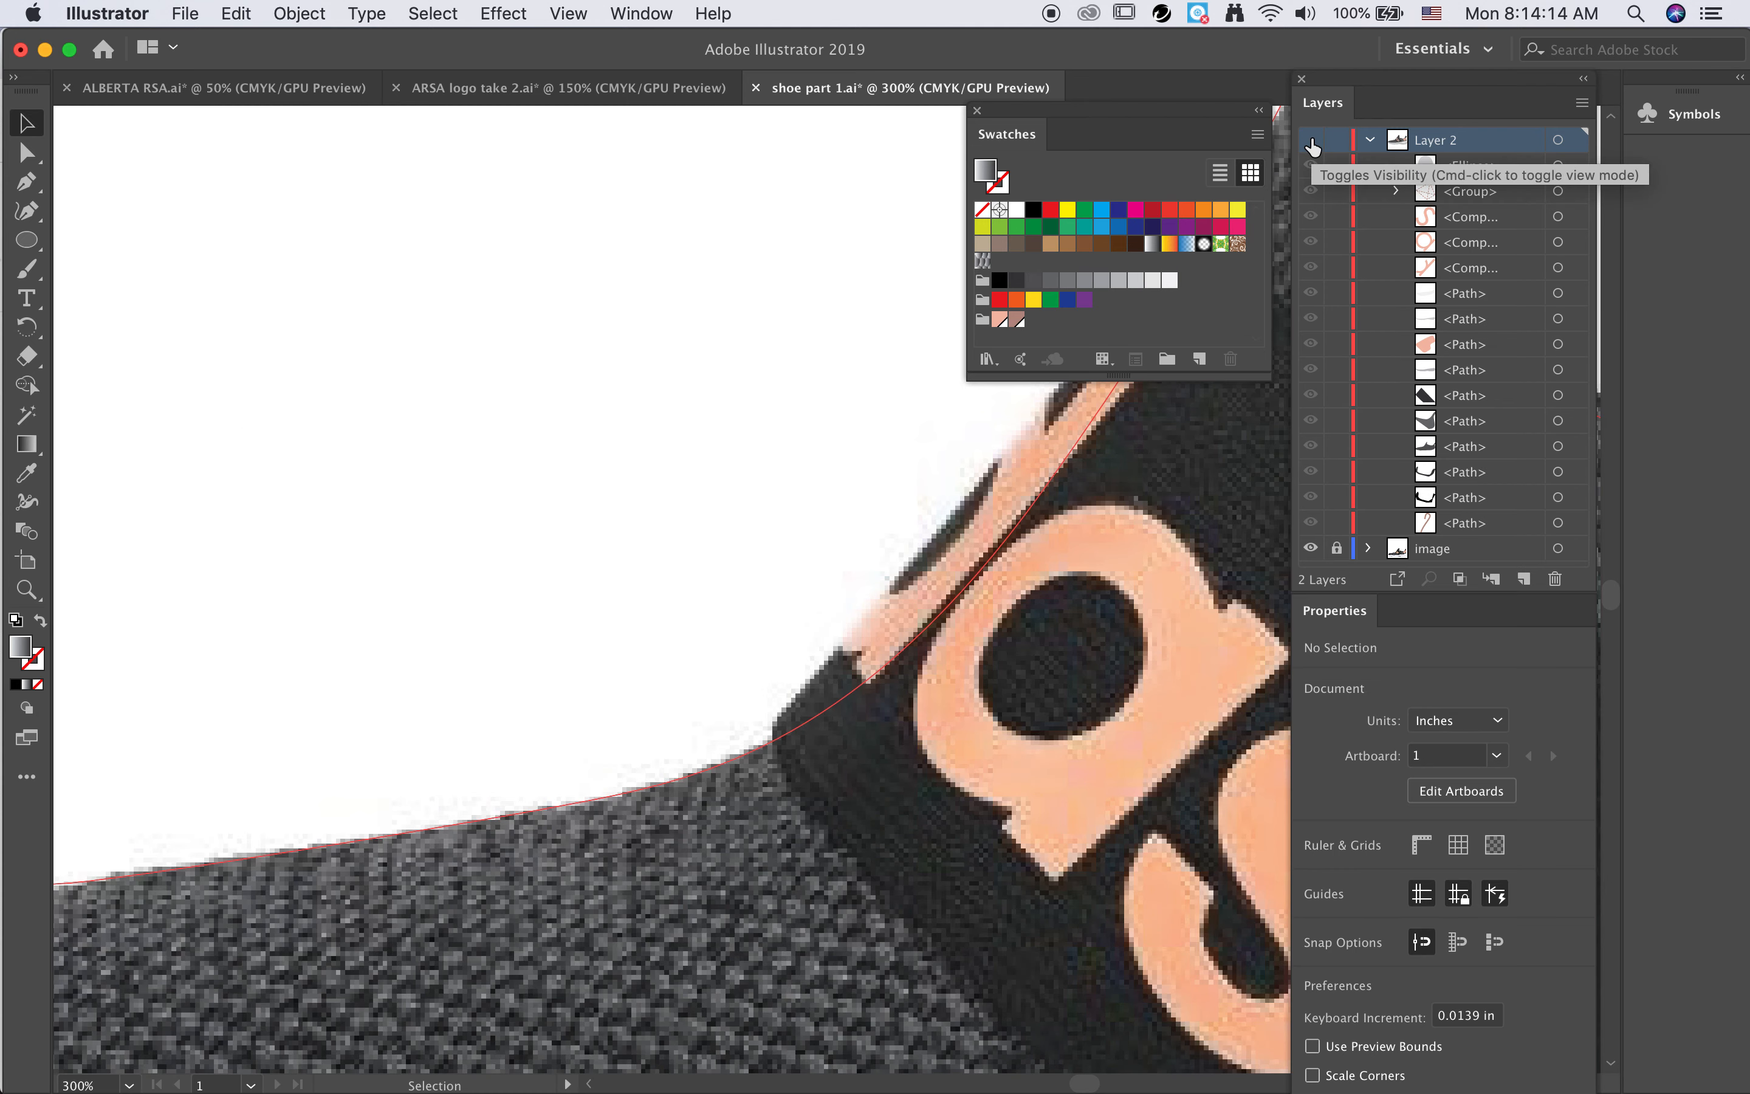
left_click(1312, 141)
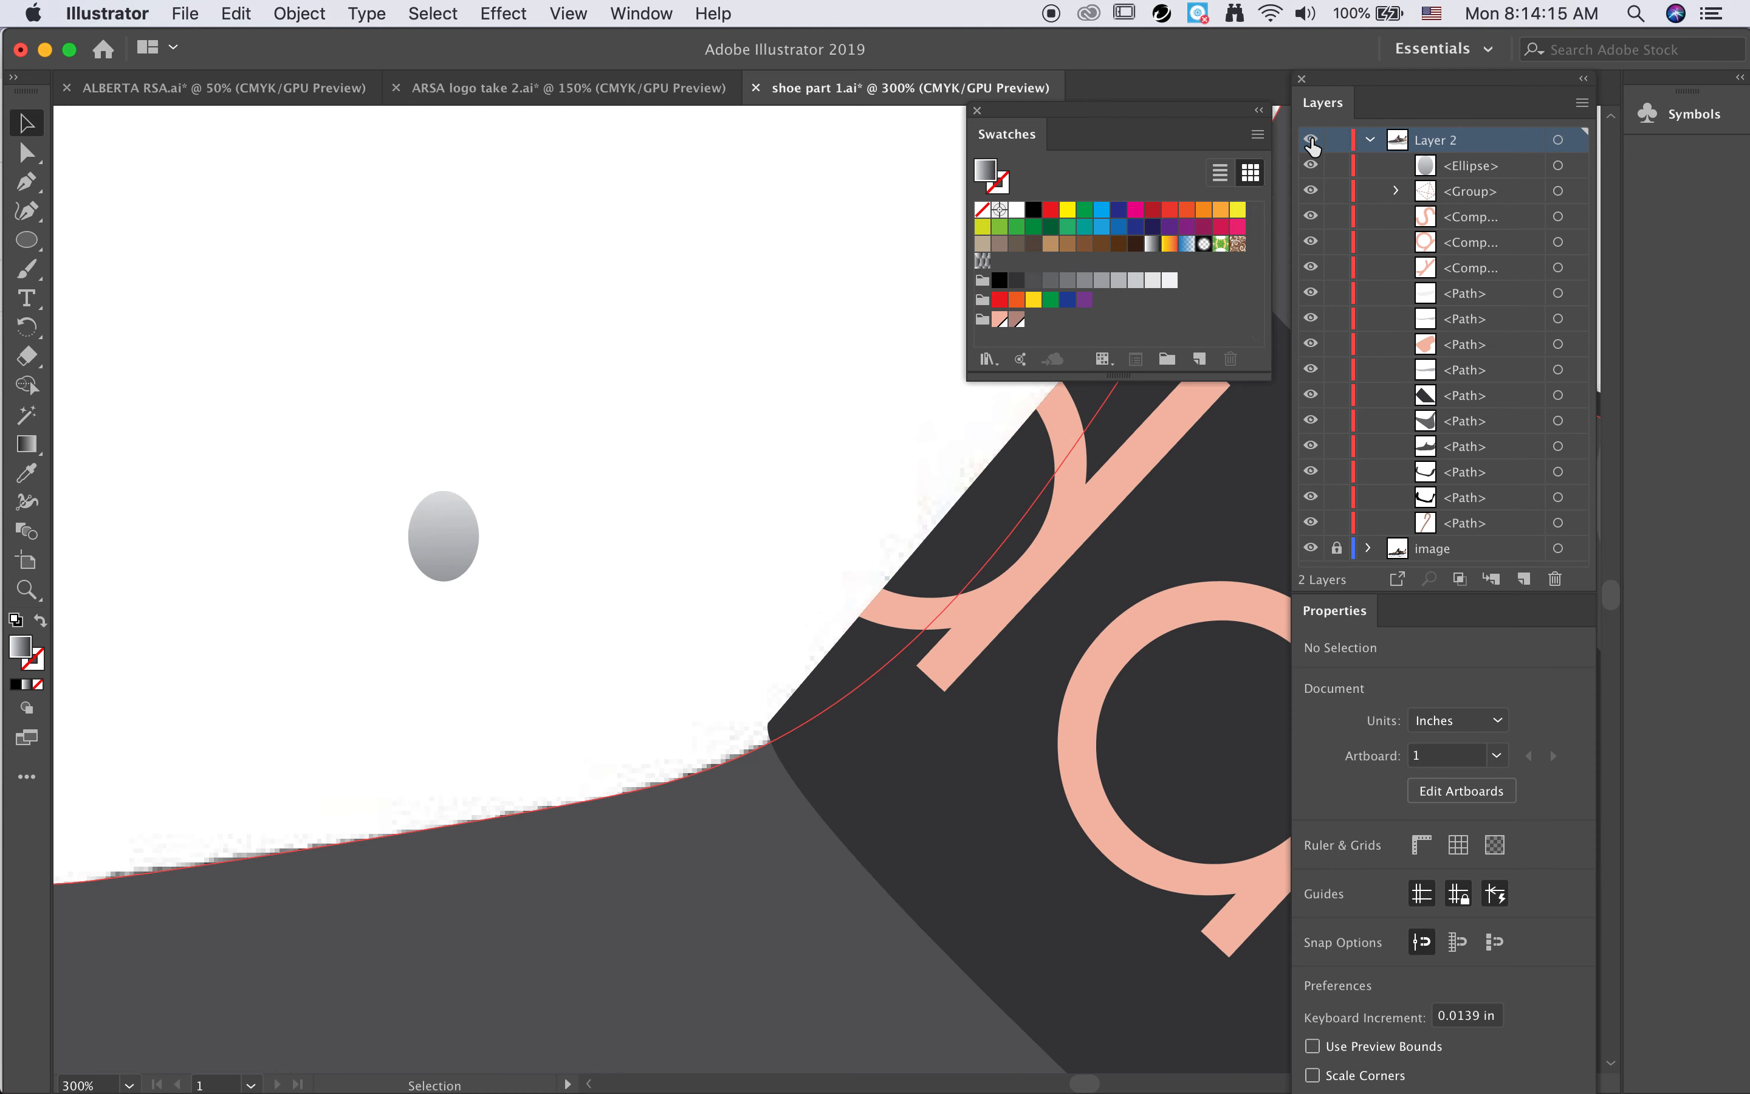
left_click(463, 571)
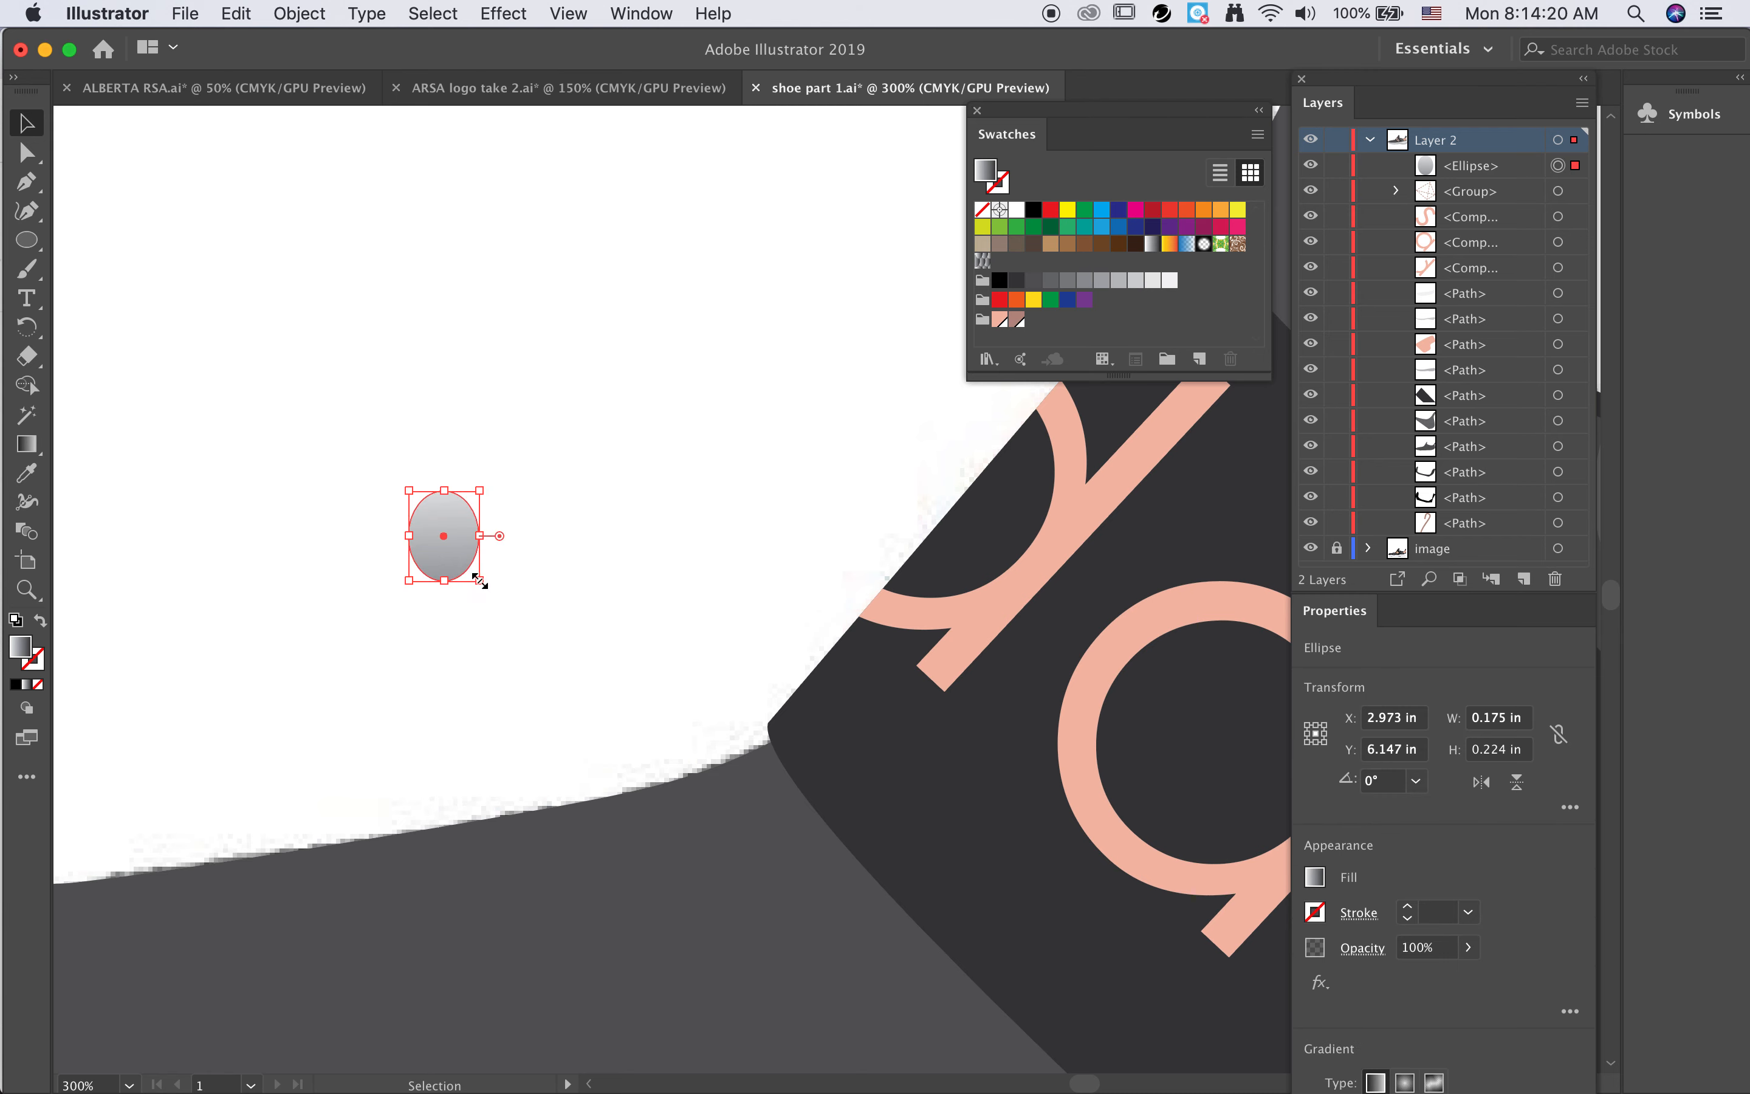
left_click(502, 596)
key("super+a")
left_click(1310, 140)
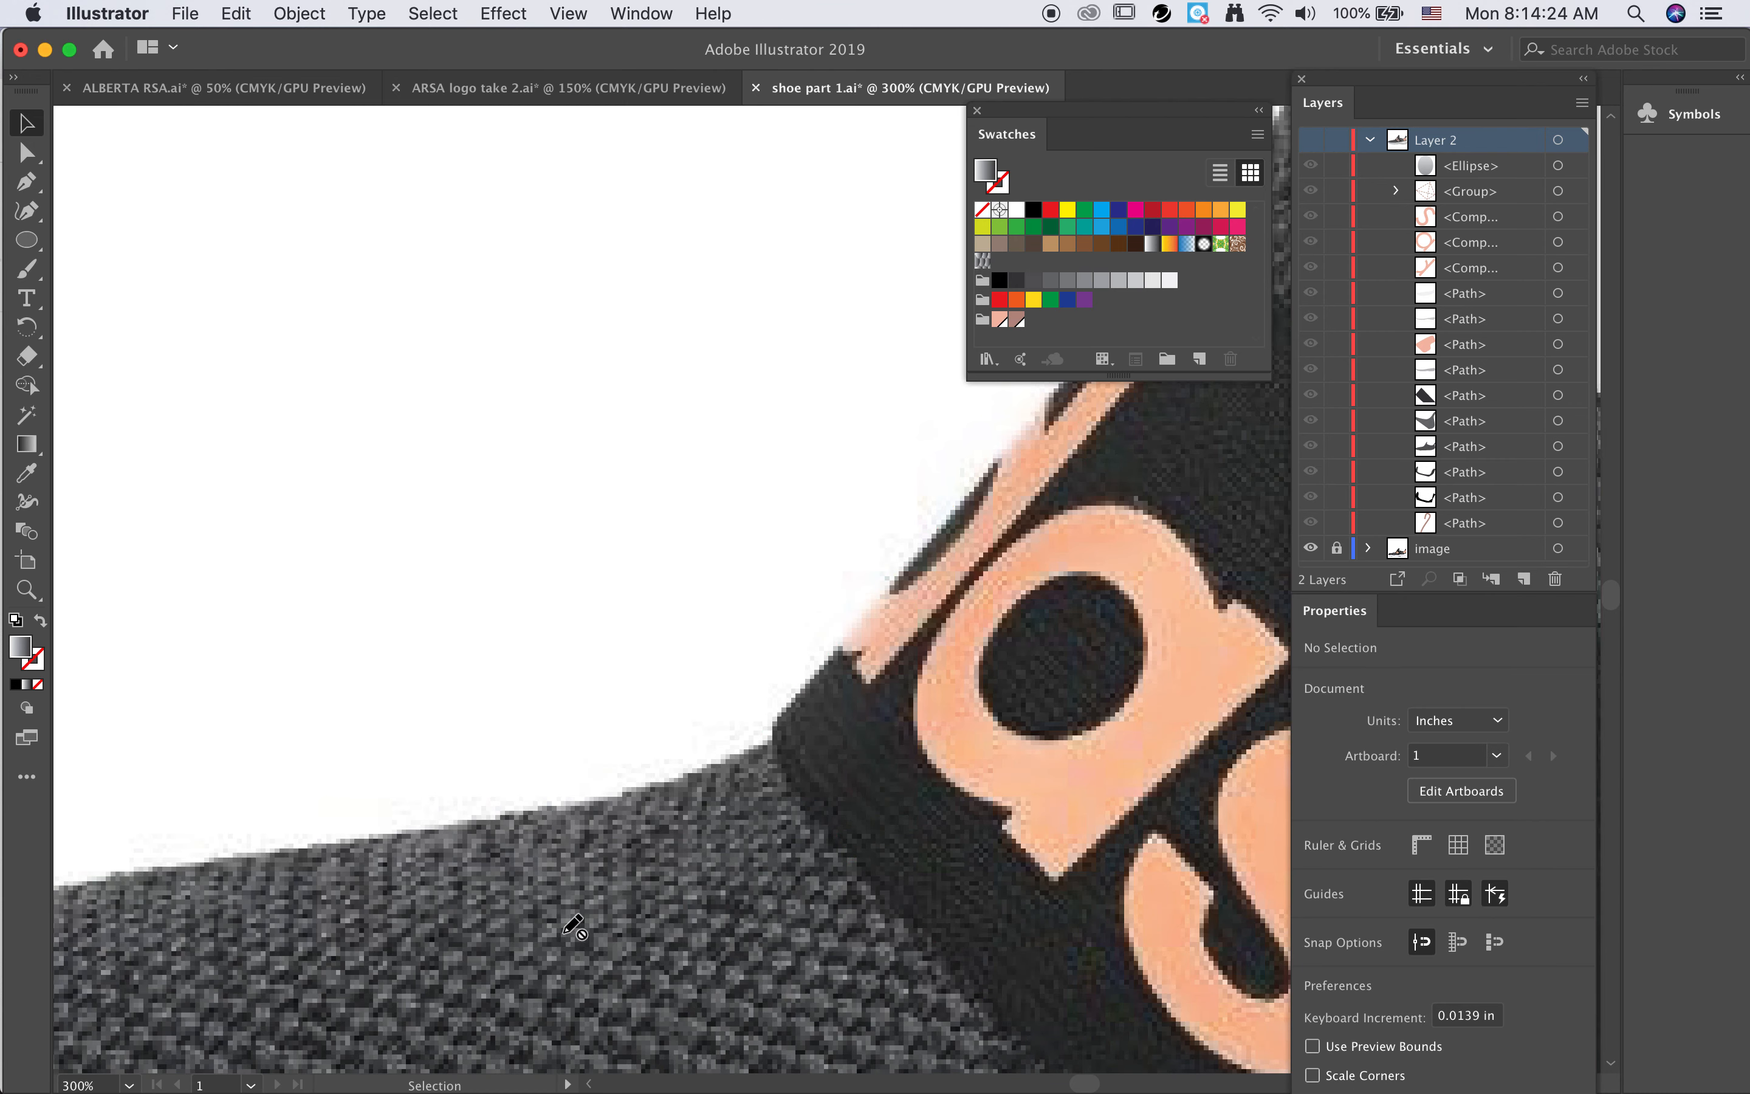
left_click(1310, 140)
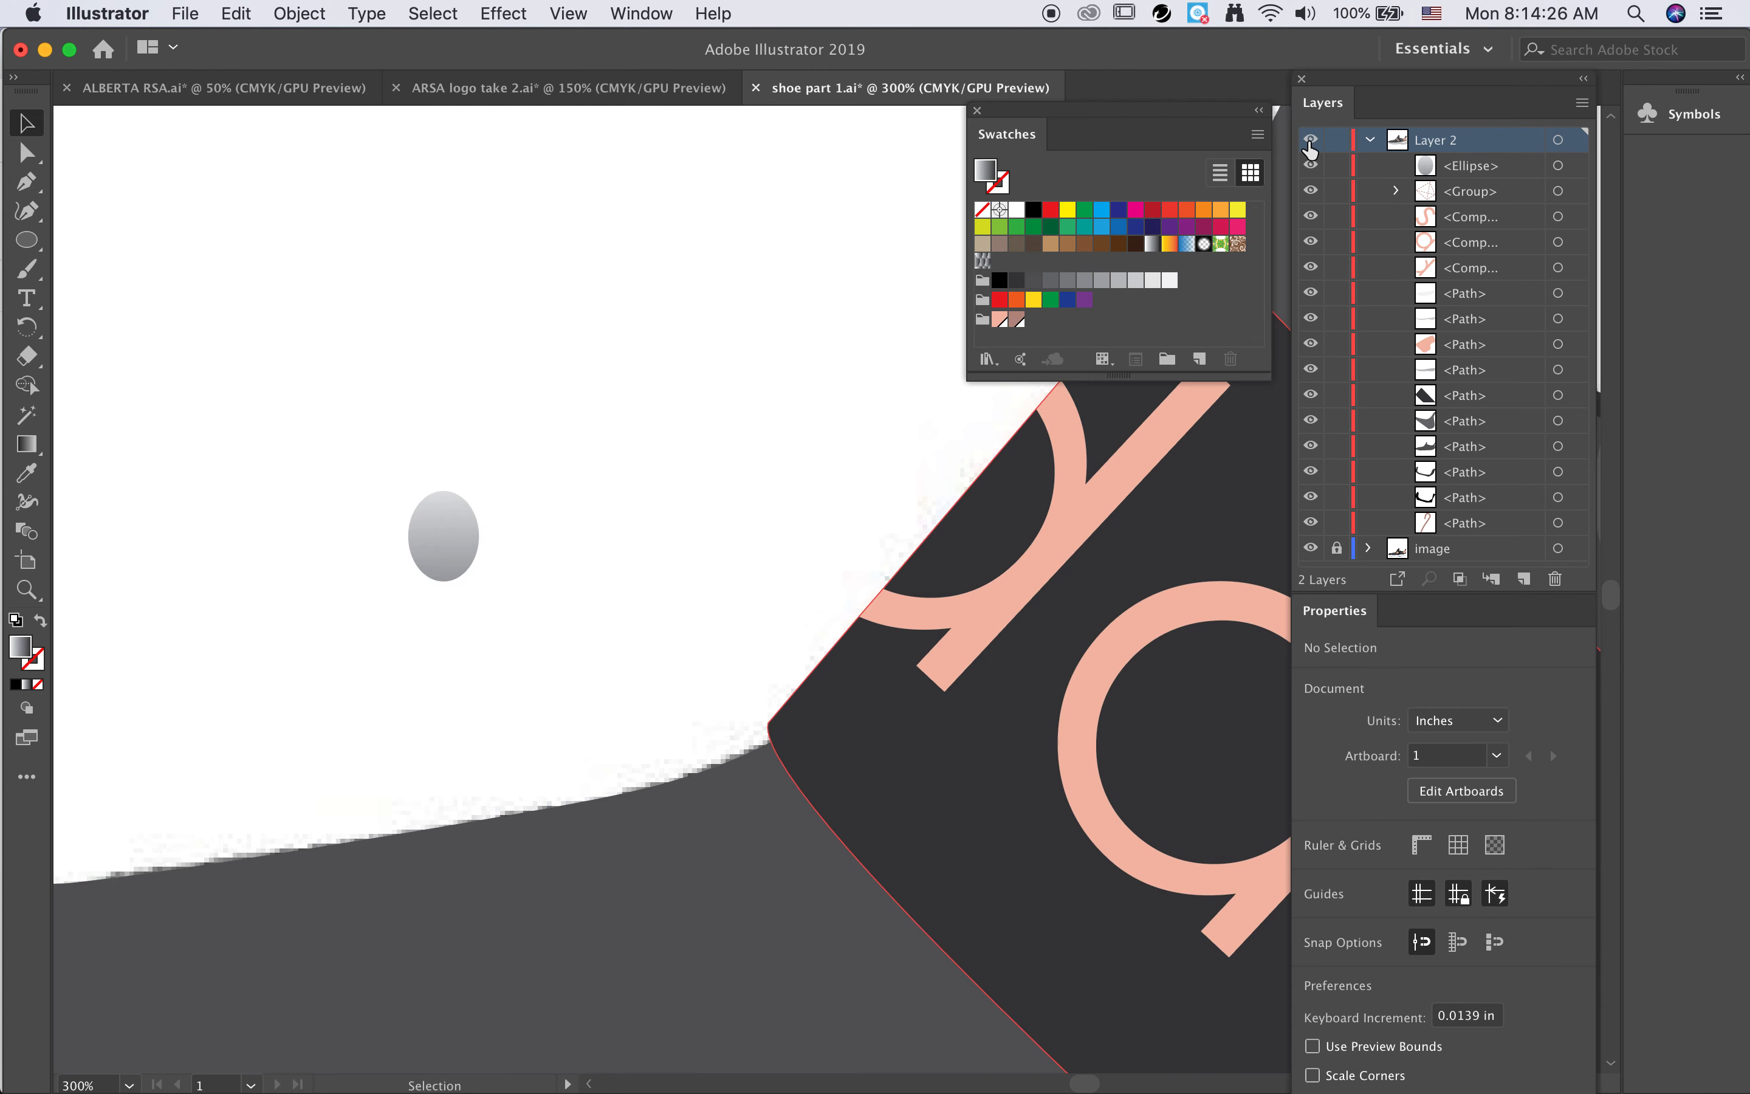
left_click(454, 576)
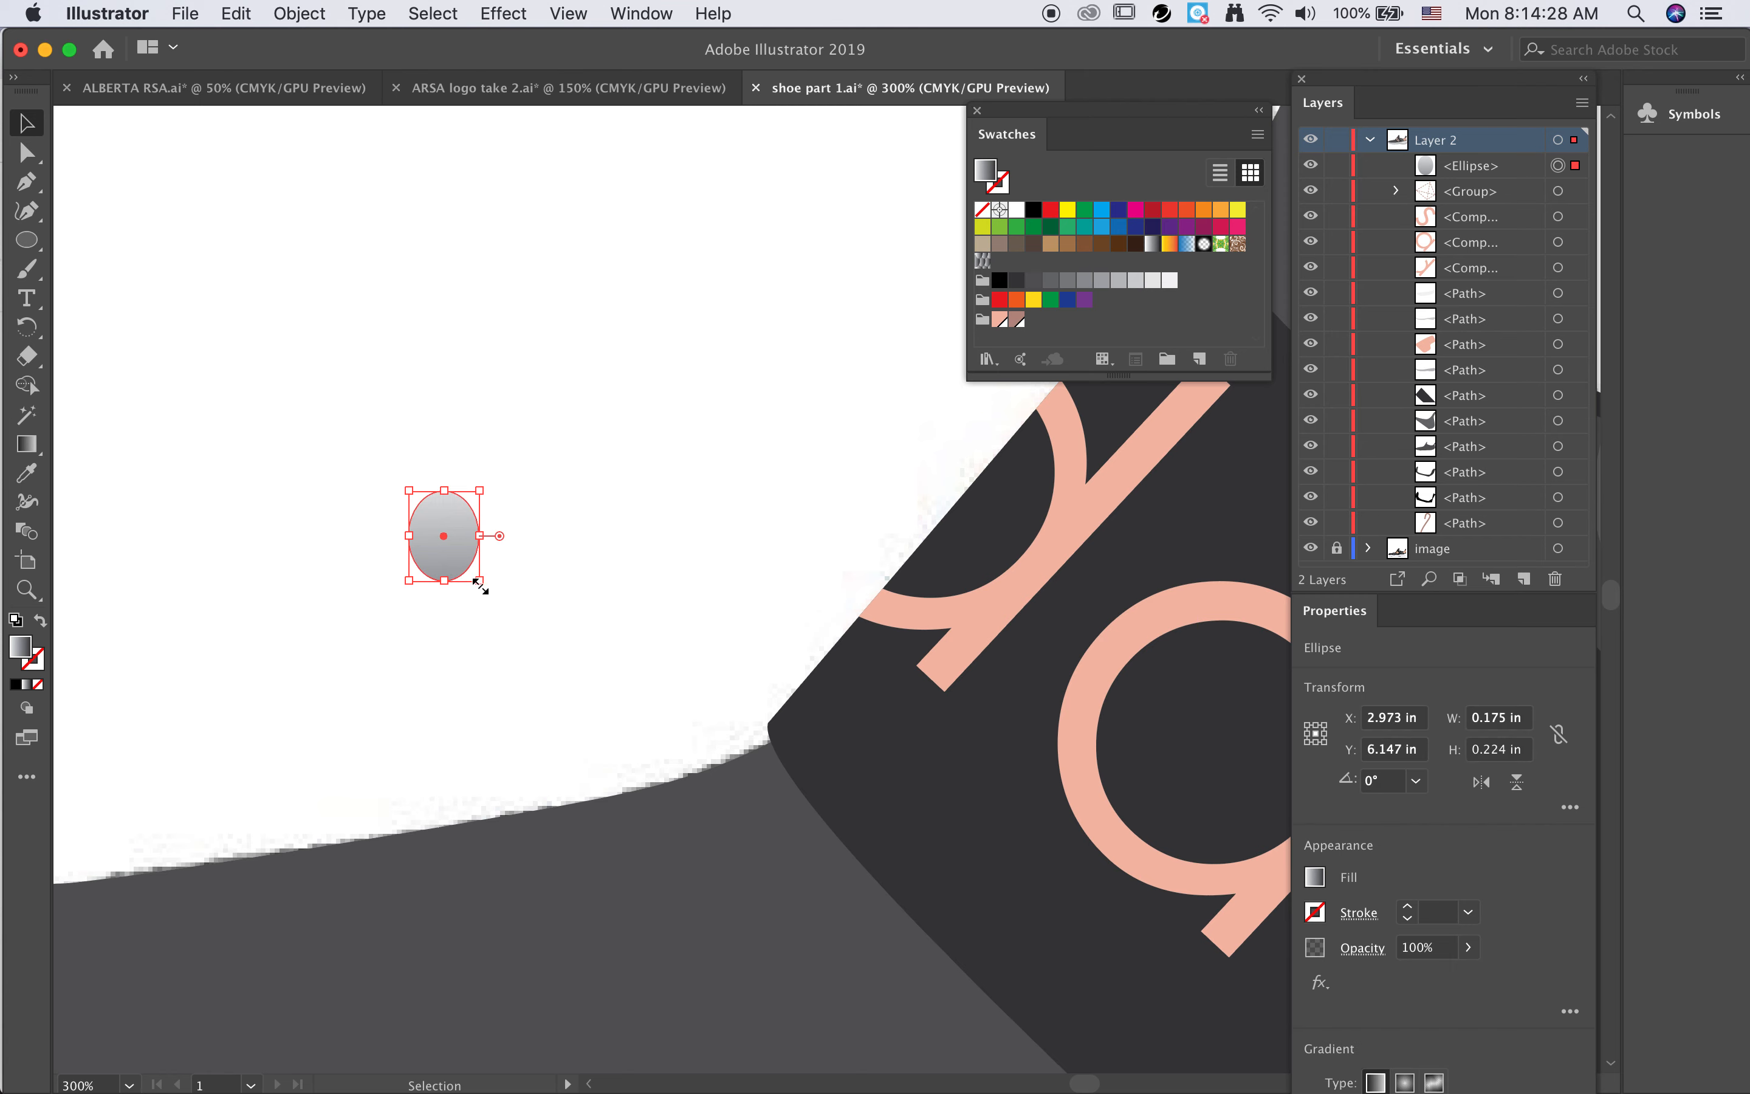
left_click_drag(480, 582, 436, 527)
left_click(554, 532)
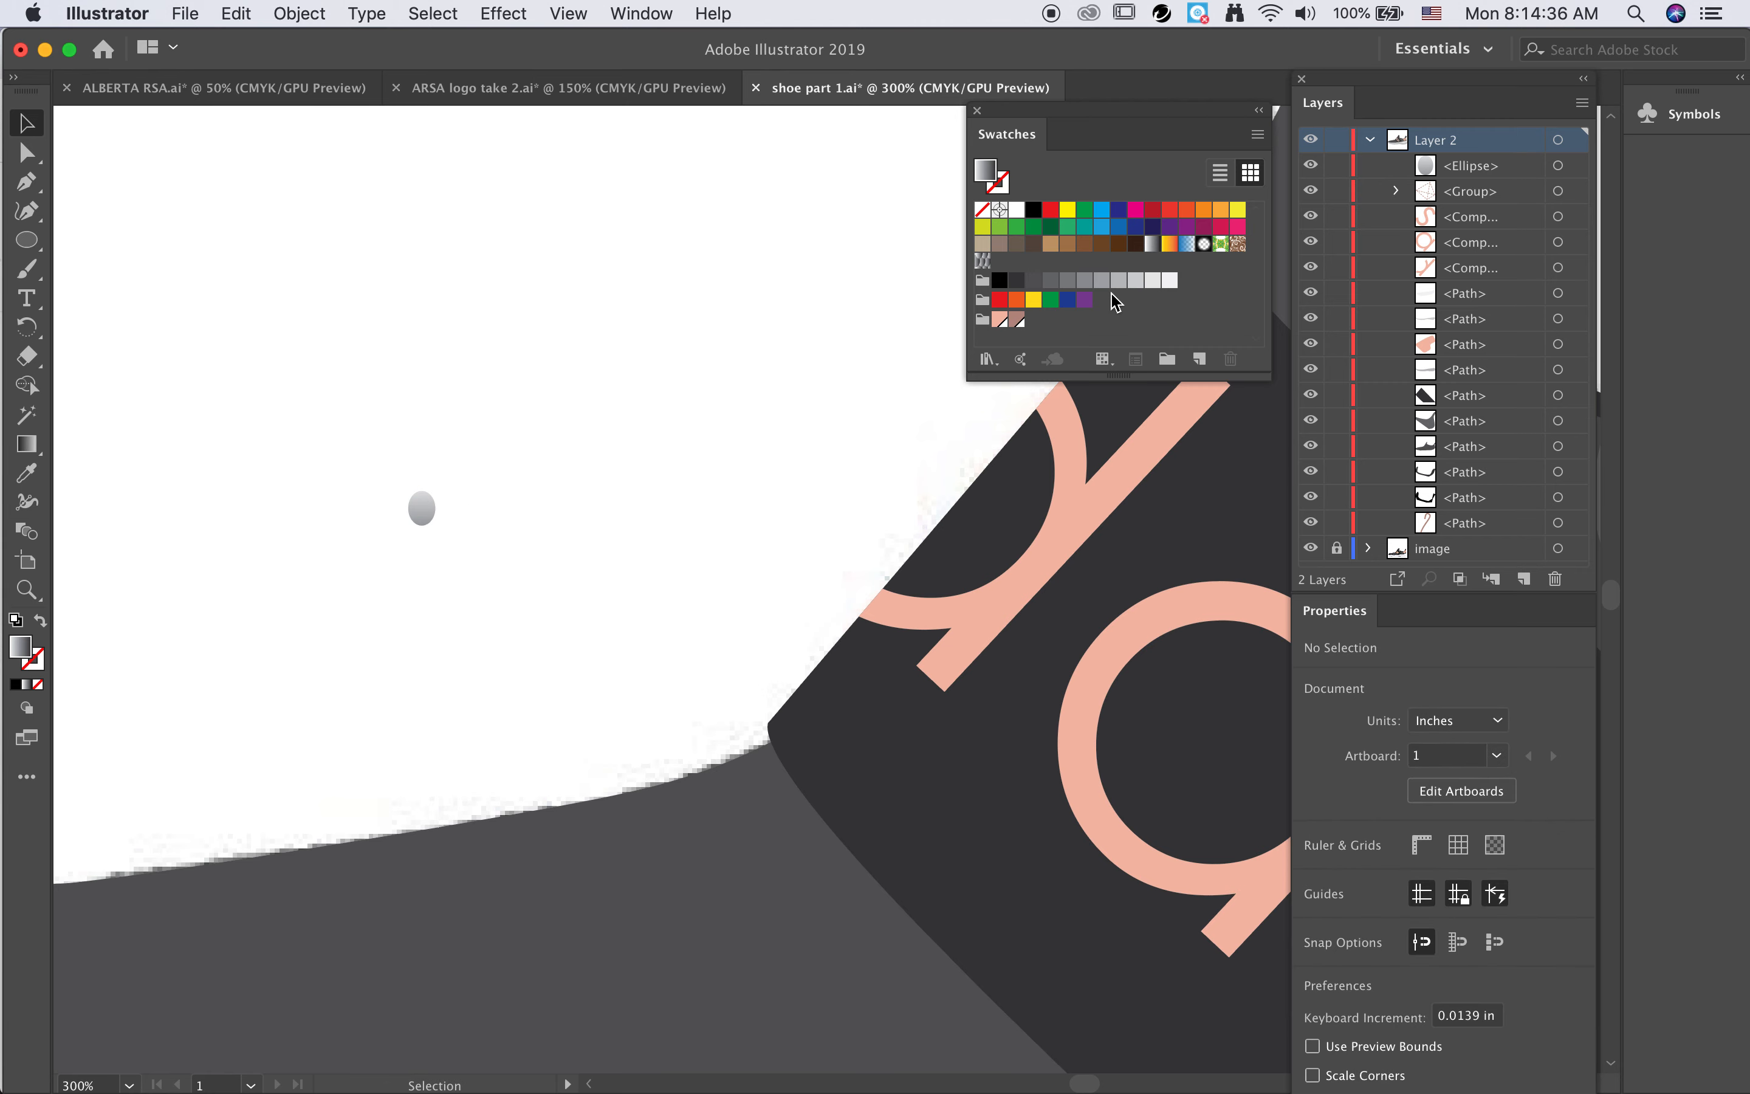
left_click(1311, 140, "super")
left_click(1312, 141, "super")
Step: Save the small gradient ellipse as a new pattern swatch and open that swatch for pattern editing
left_click(433, 514)
left_click_drag(422, 519, 1114, 320)
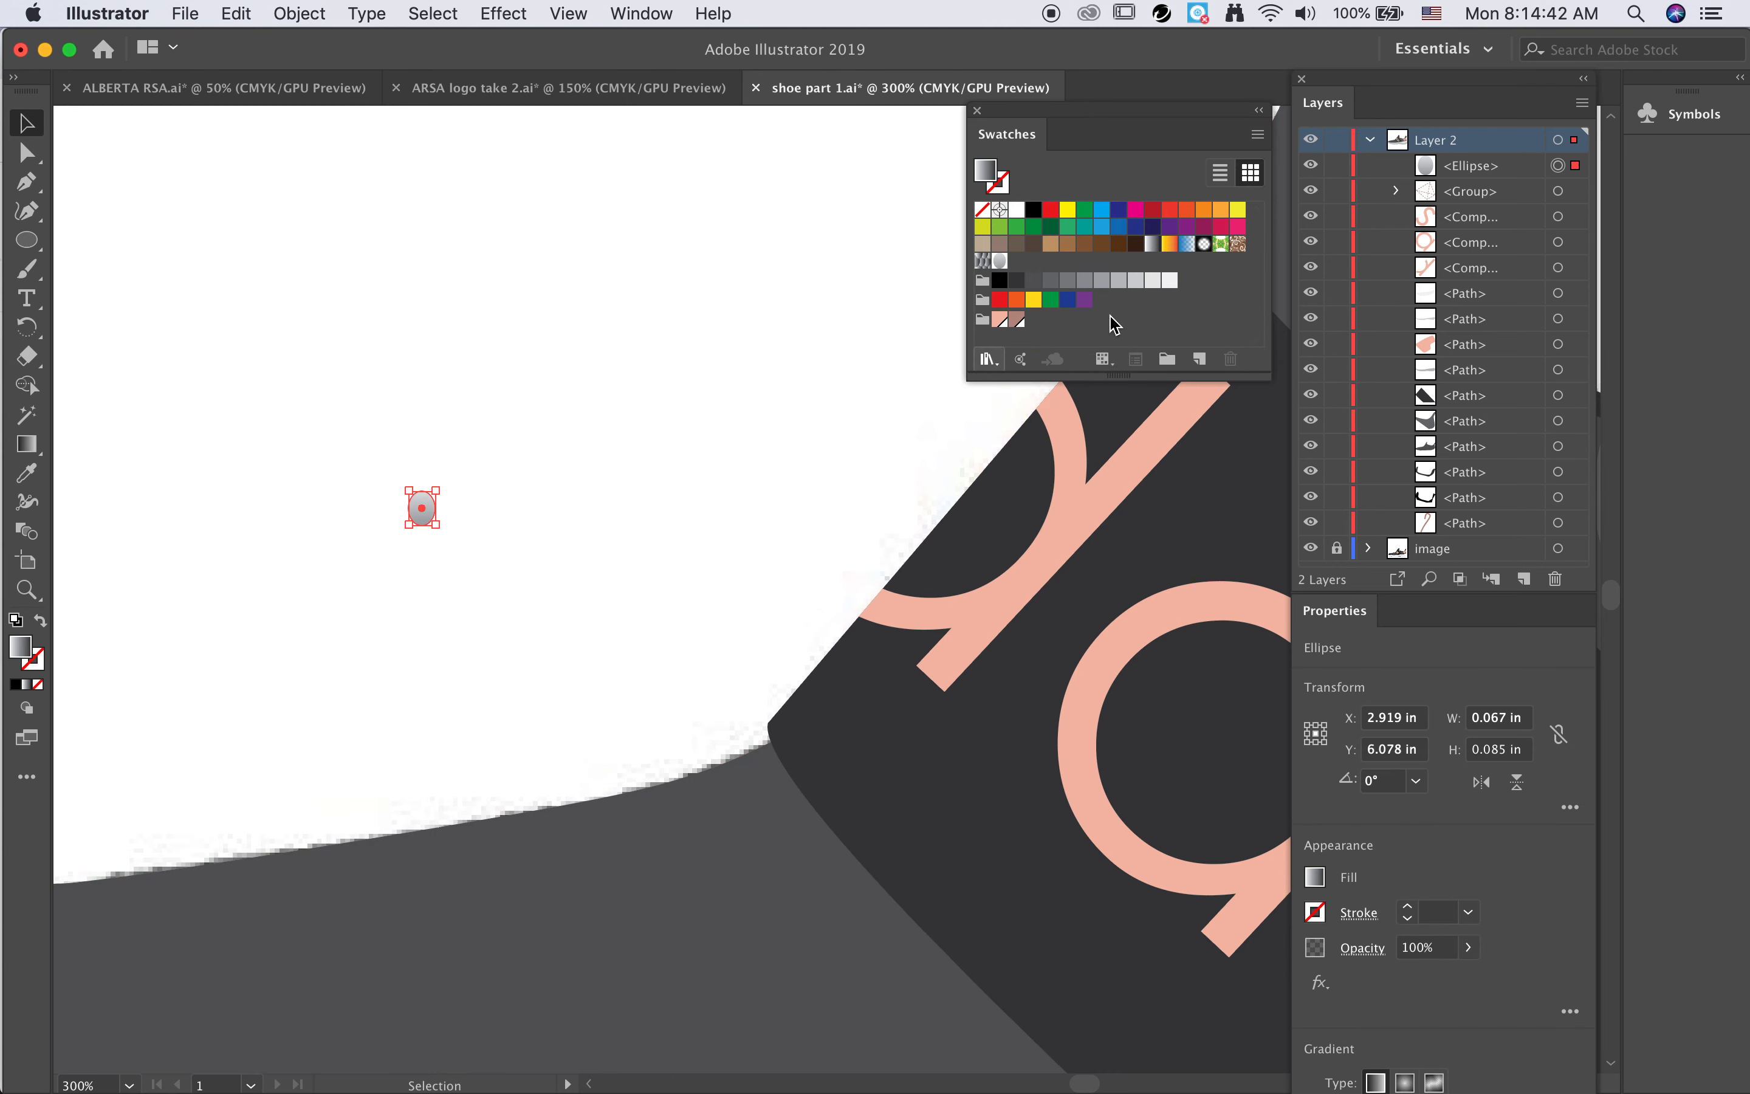
left_click(999, 263)
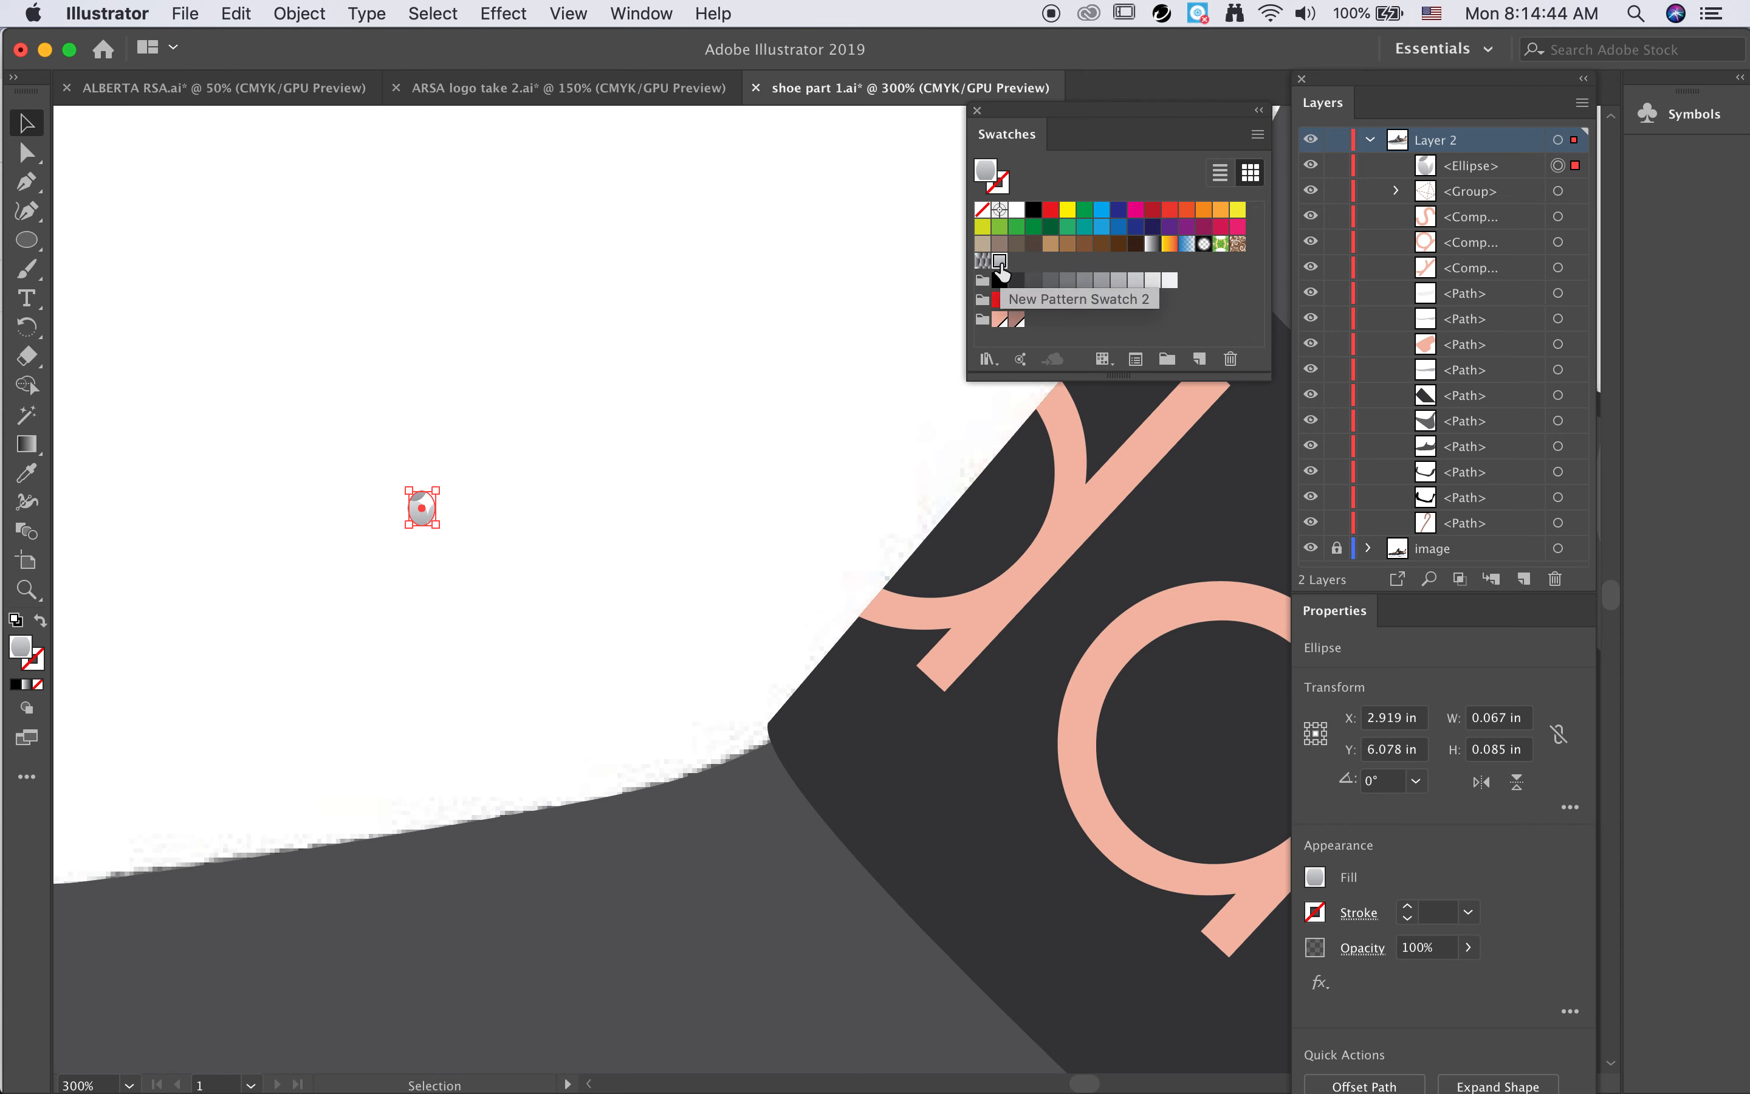
left_click(1136, 359)
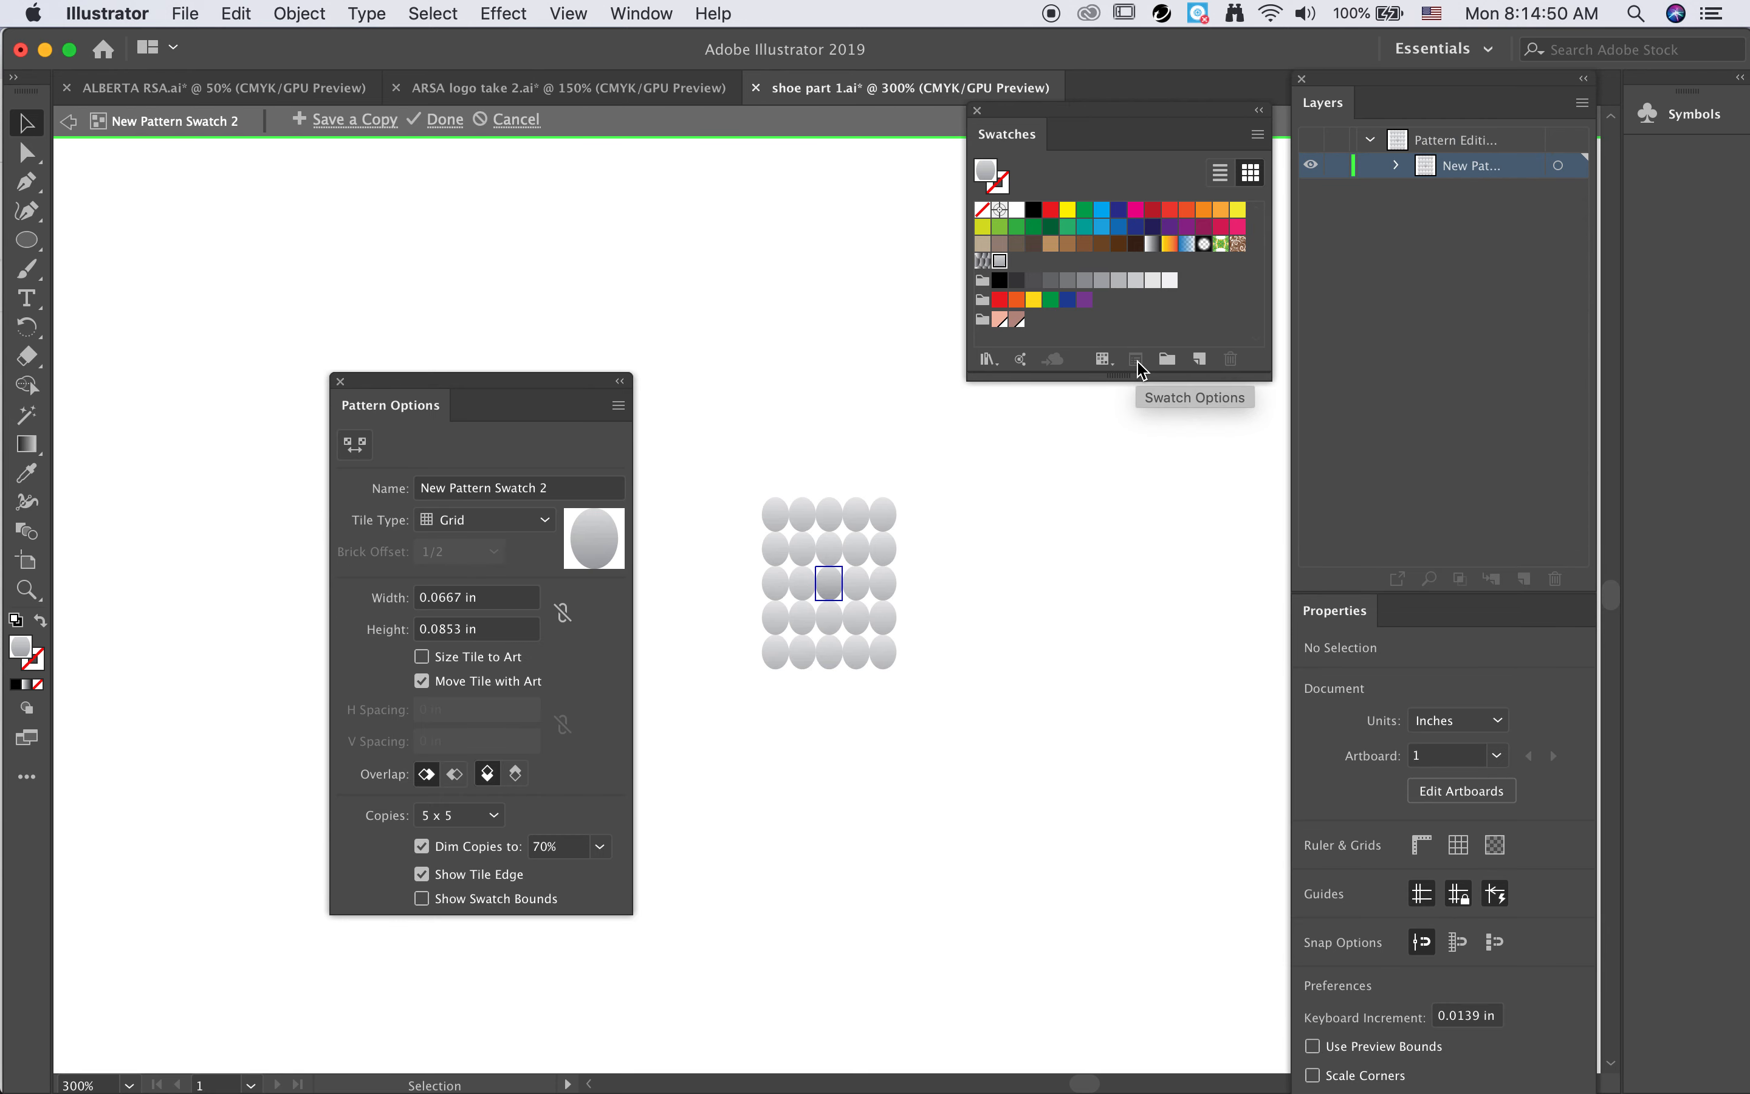
Step: Set the pattern's tile type to Hex by Row after trying Brick by Row and Hex by Column
left_click(527, 518)
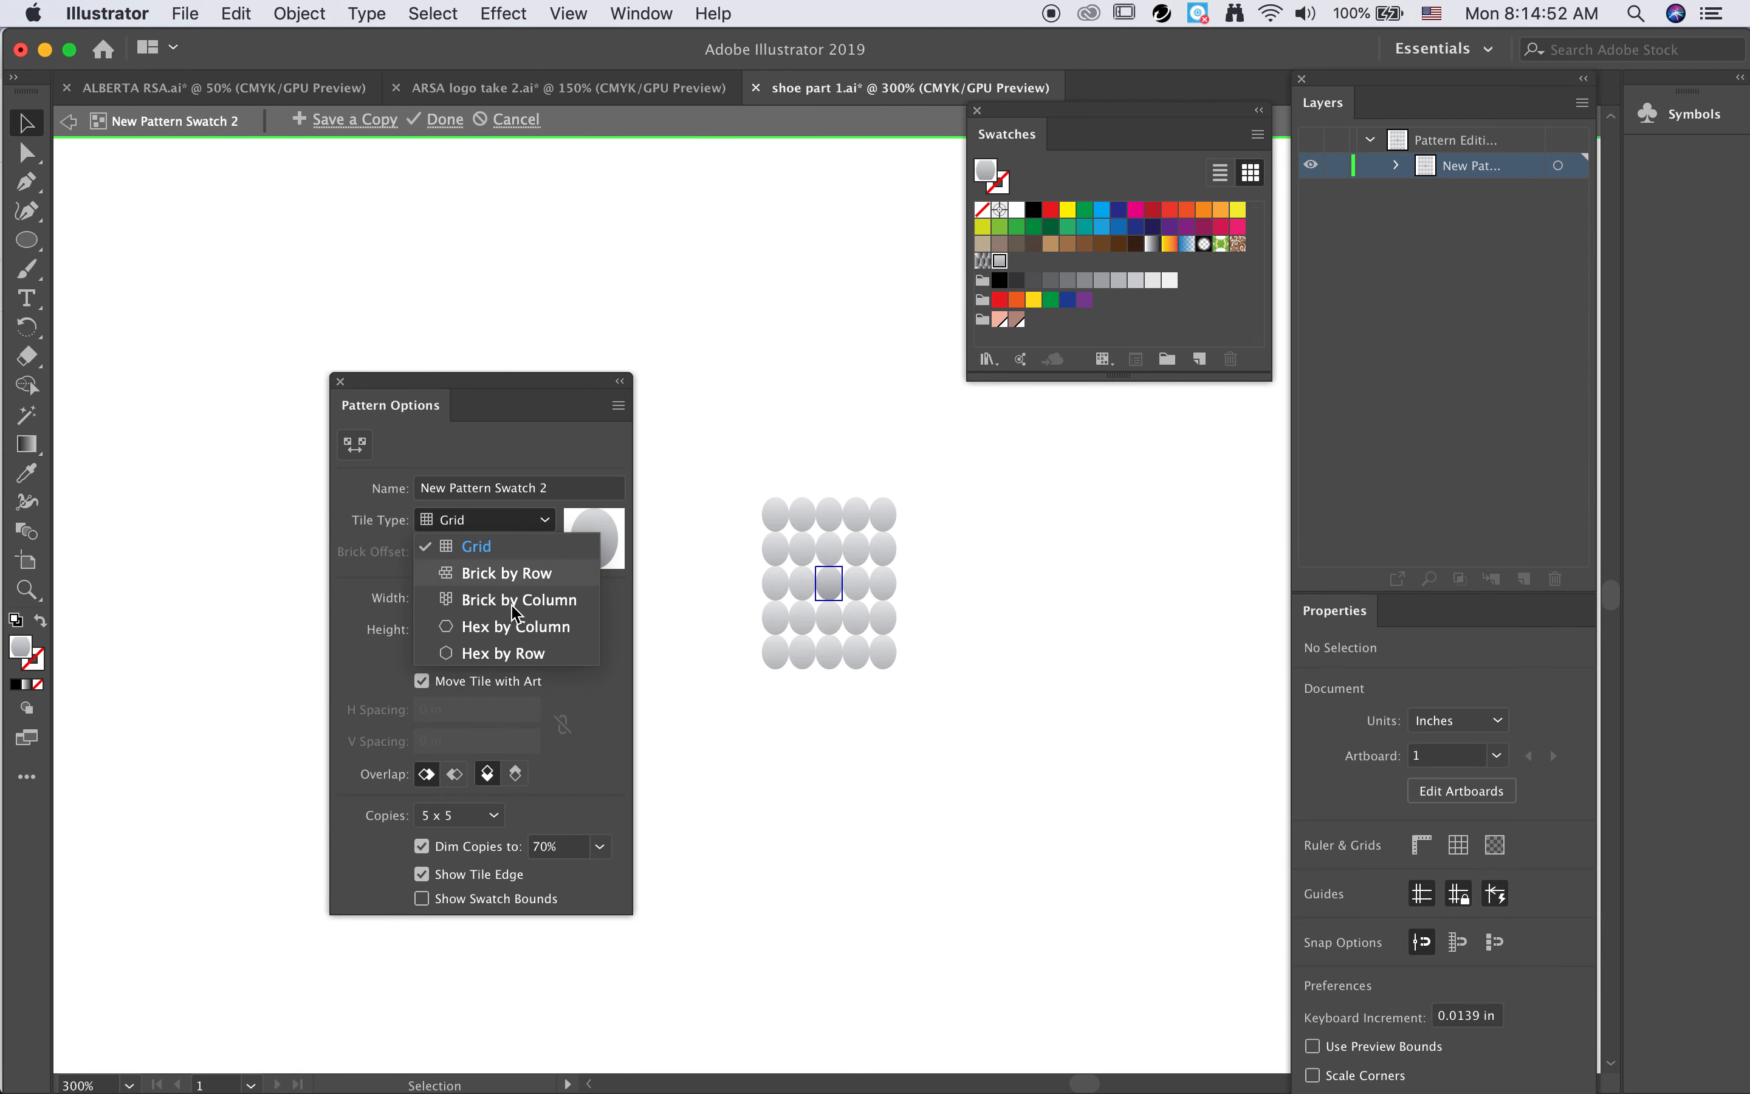
left_click(506, 573)
left_click(487, 522)
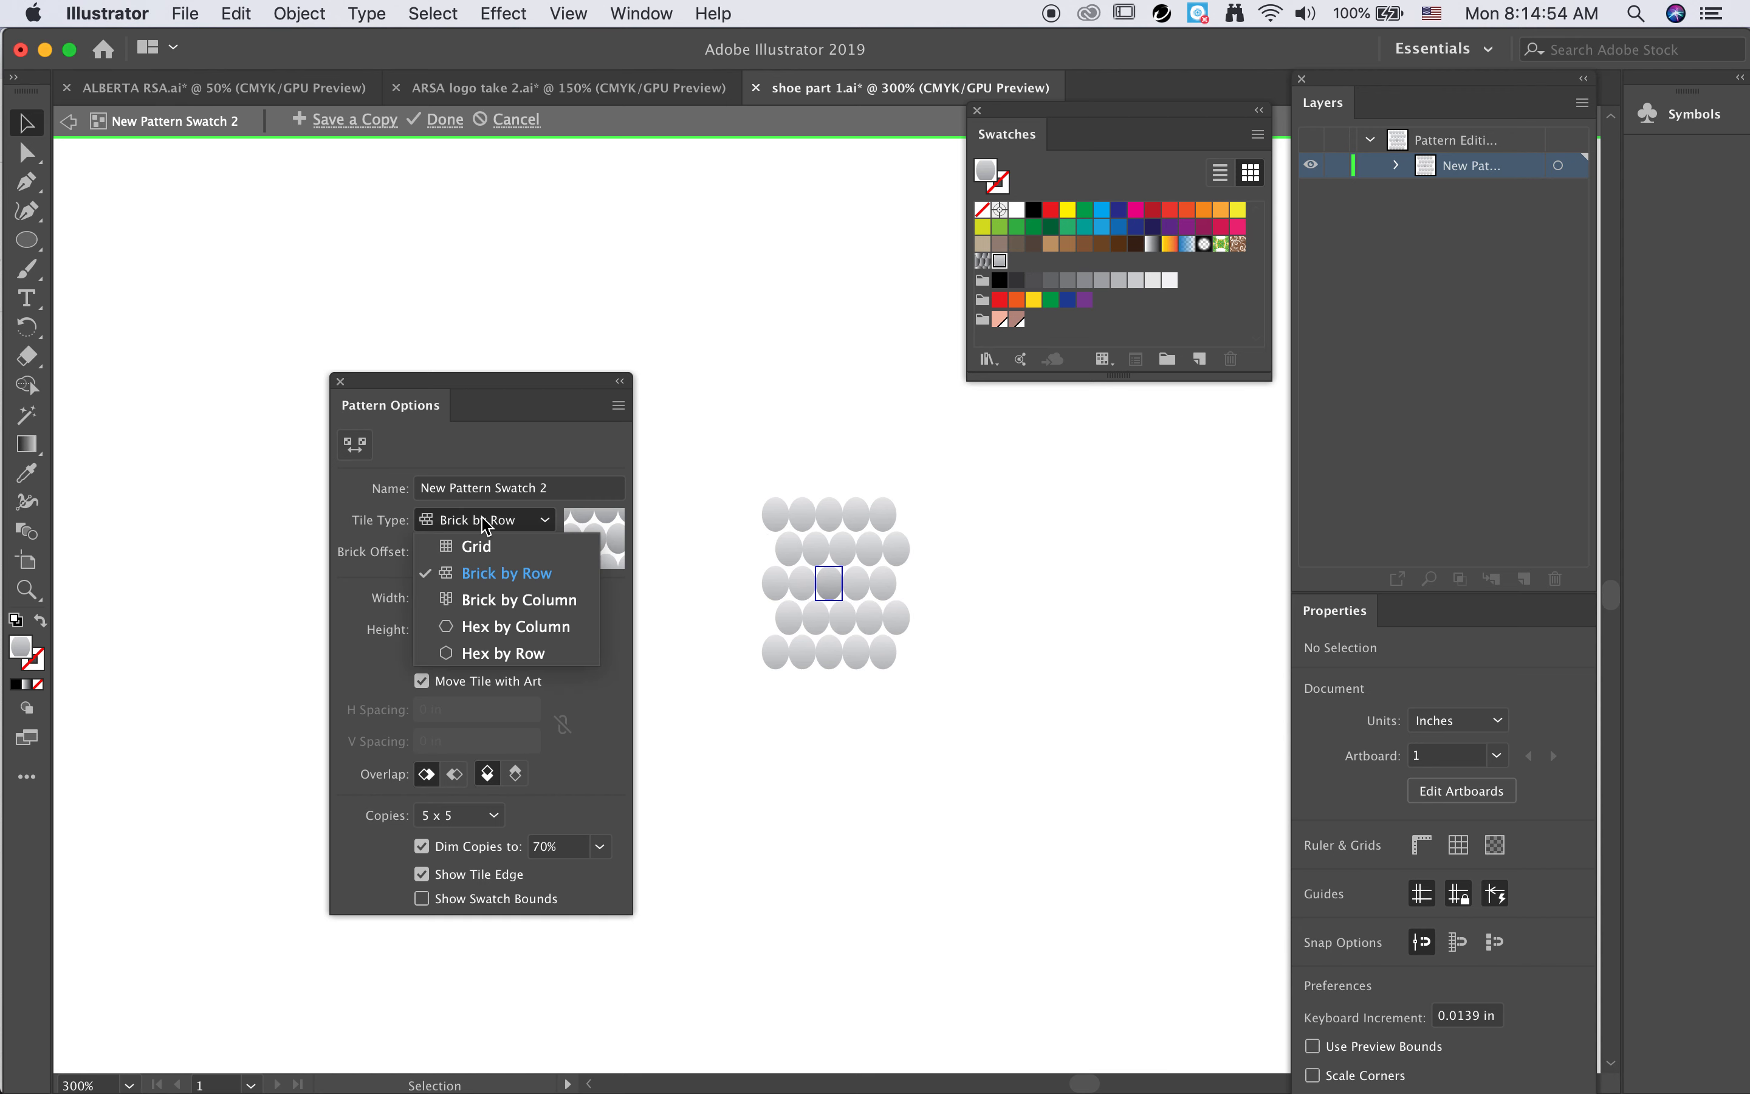
left_click(486, 628)
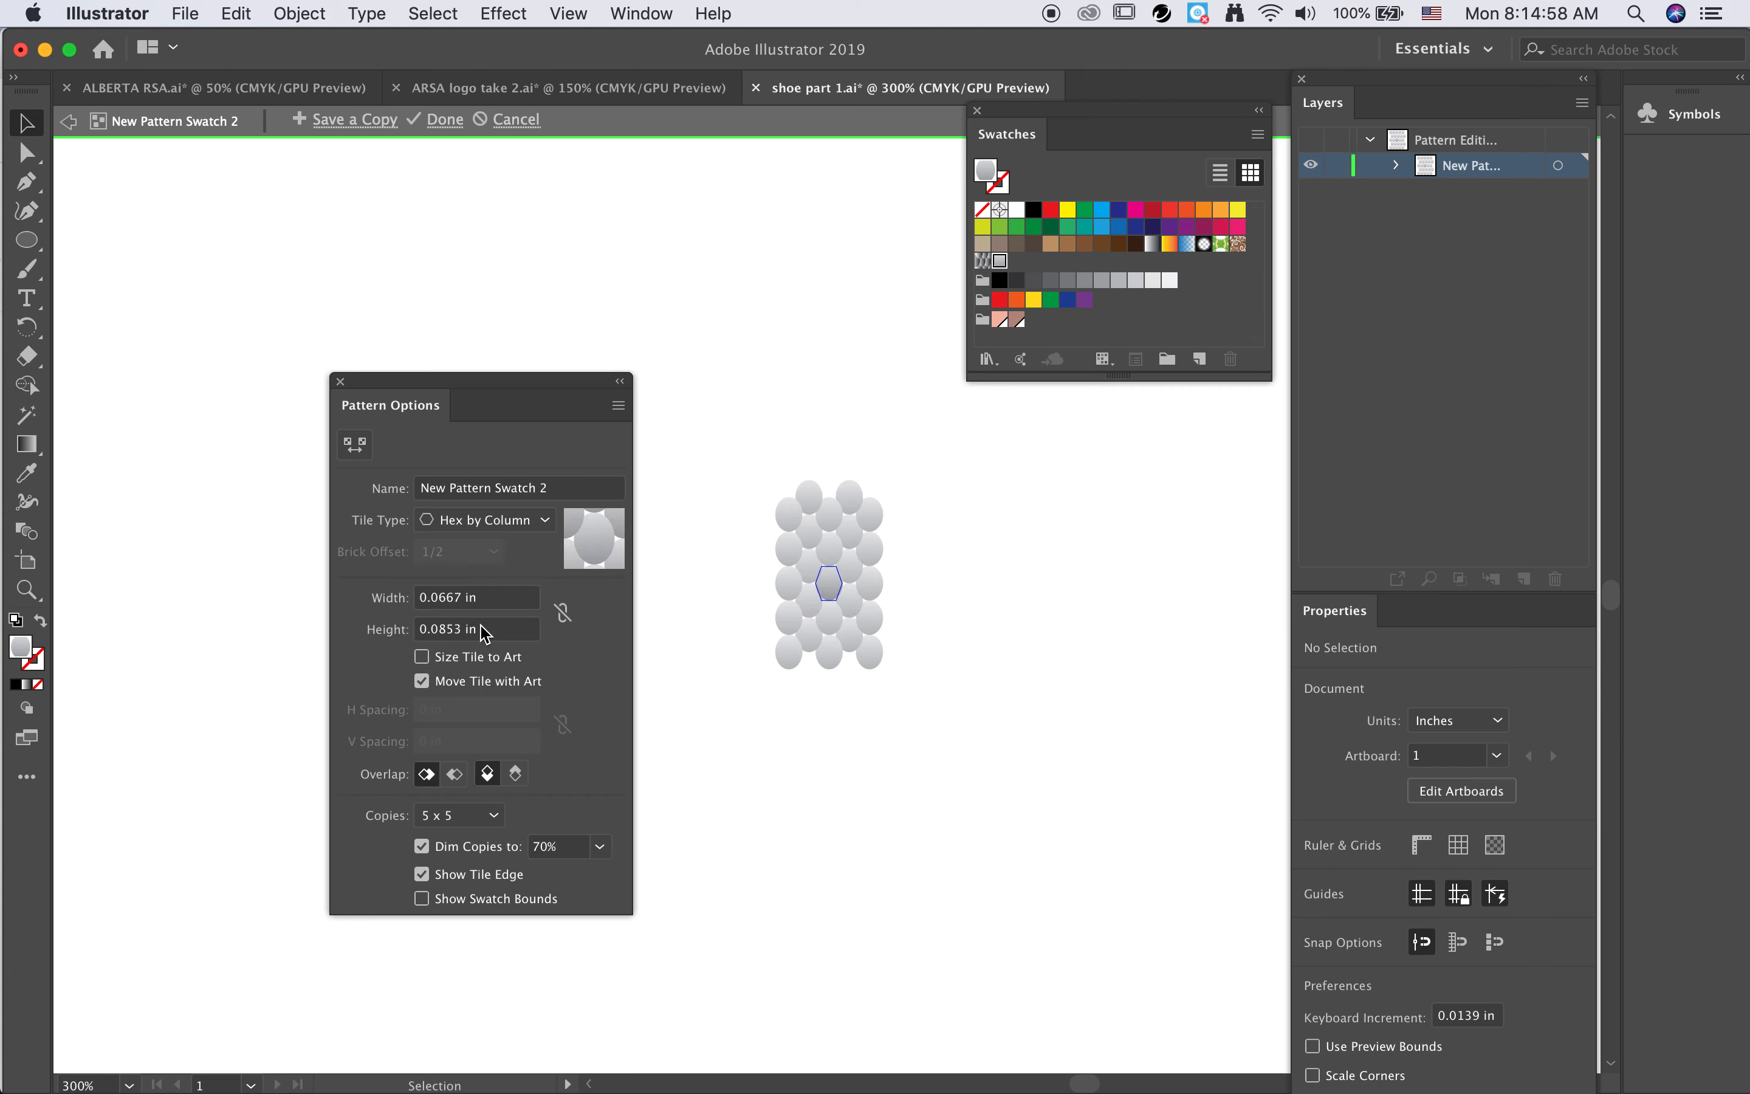
left_click(483, 521)
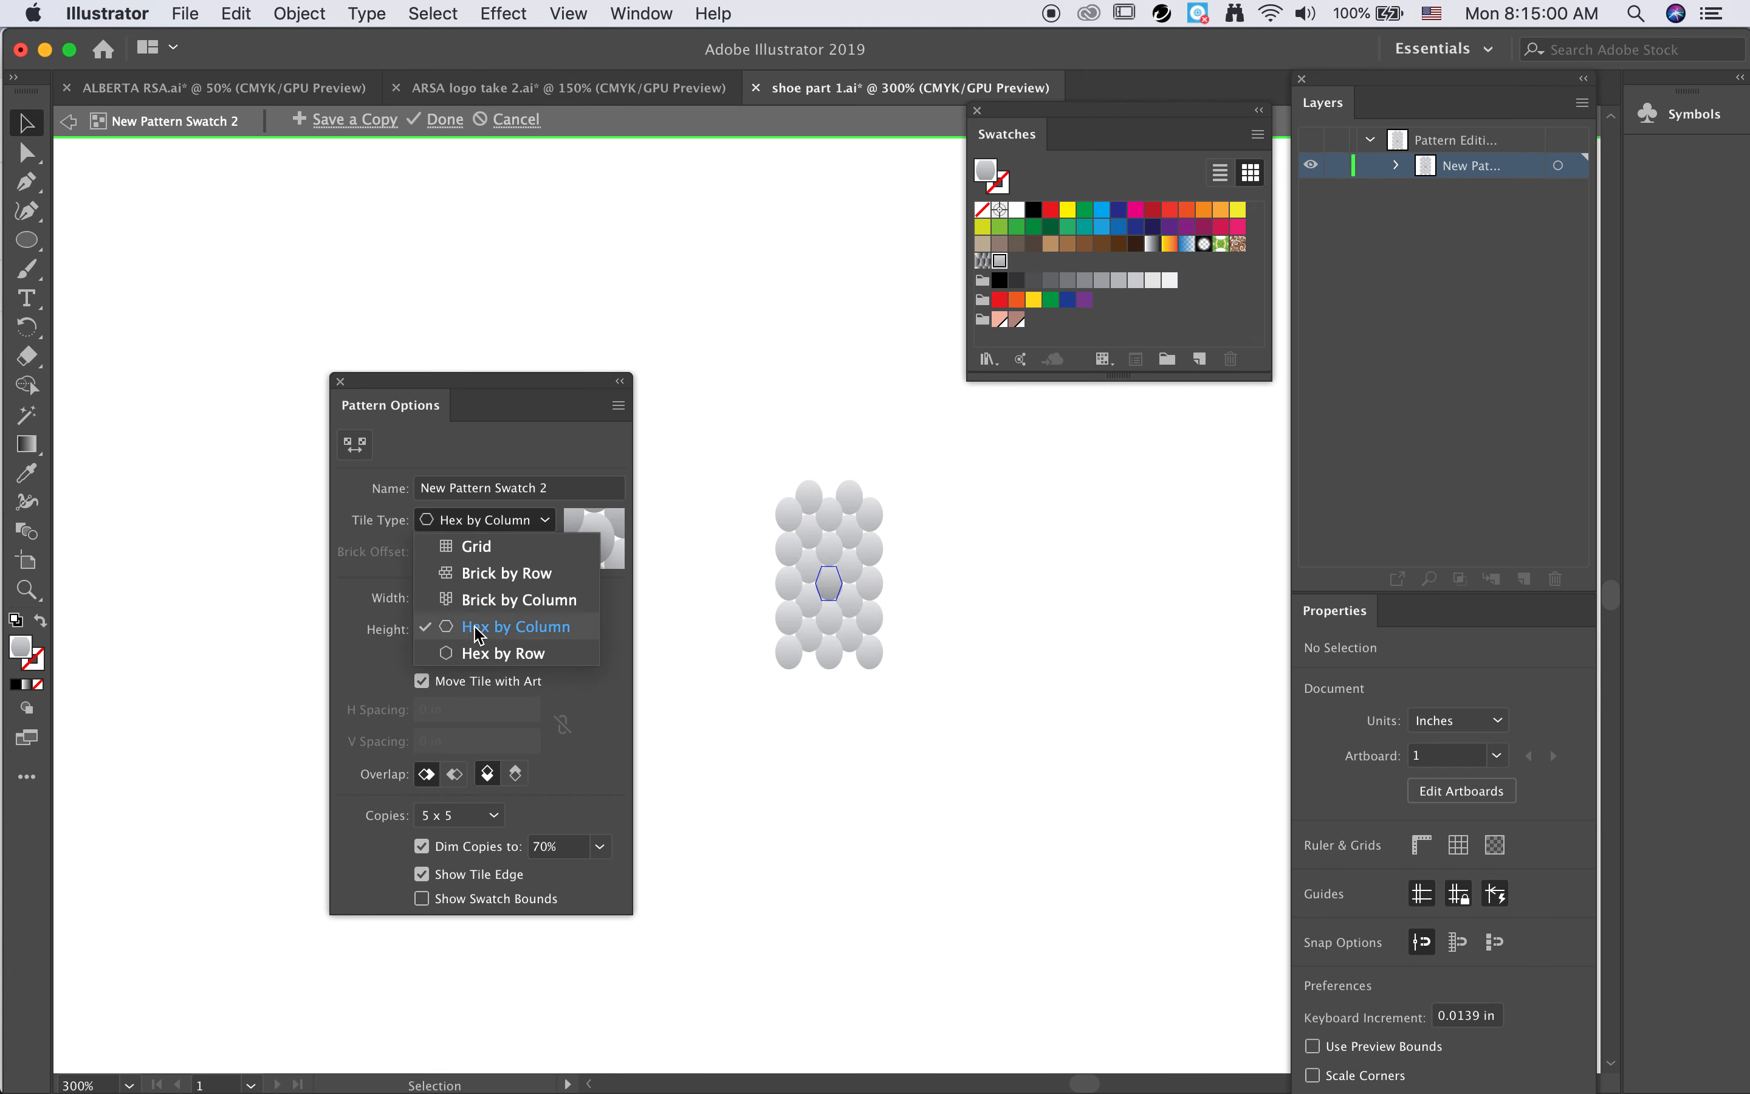
left_click(485, 654)
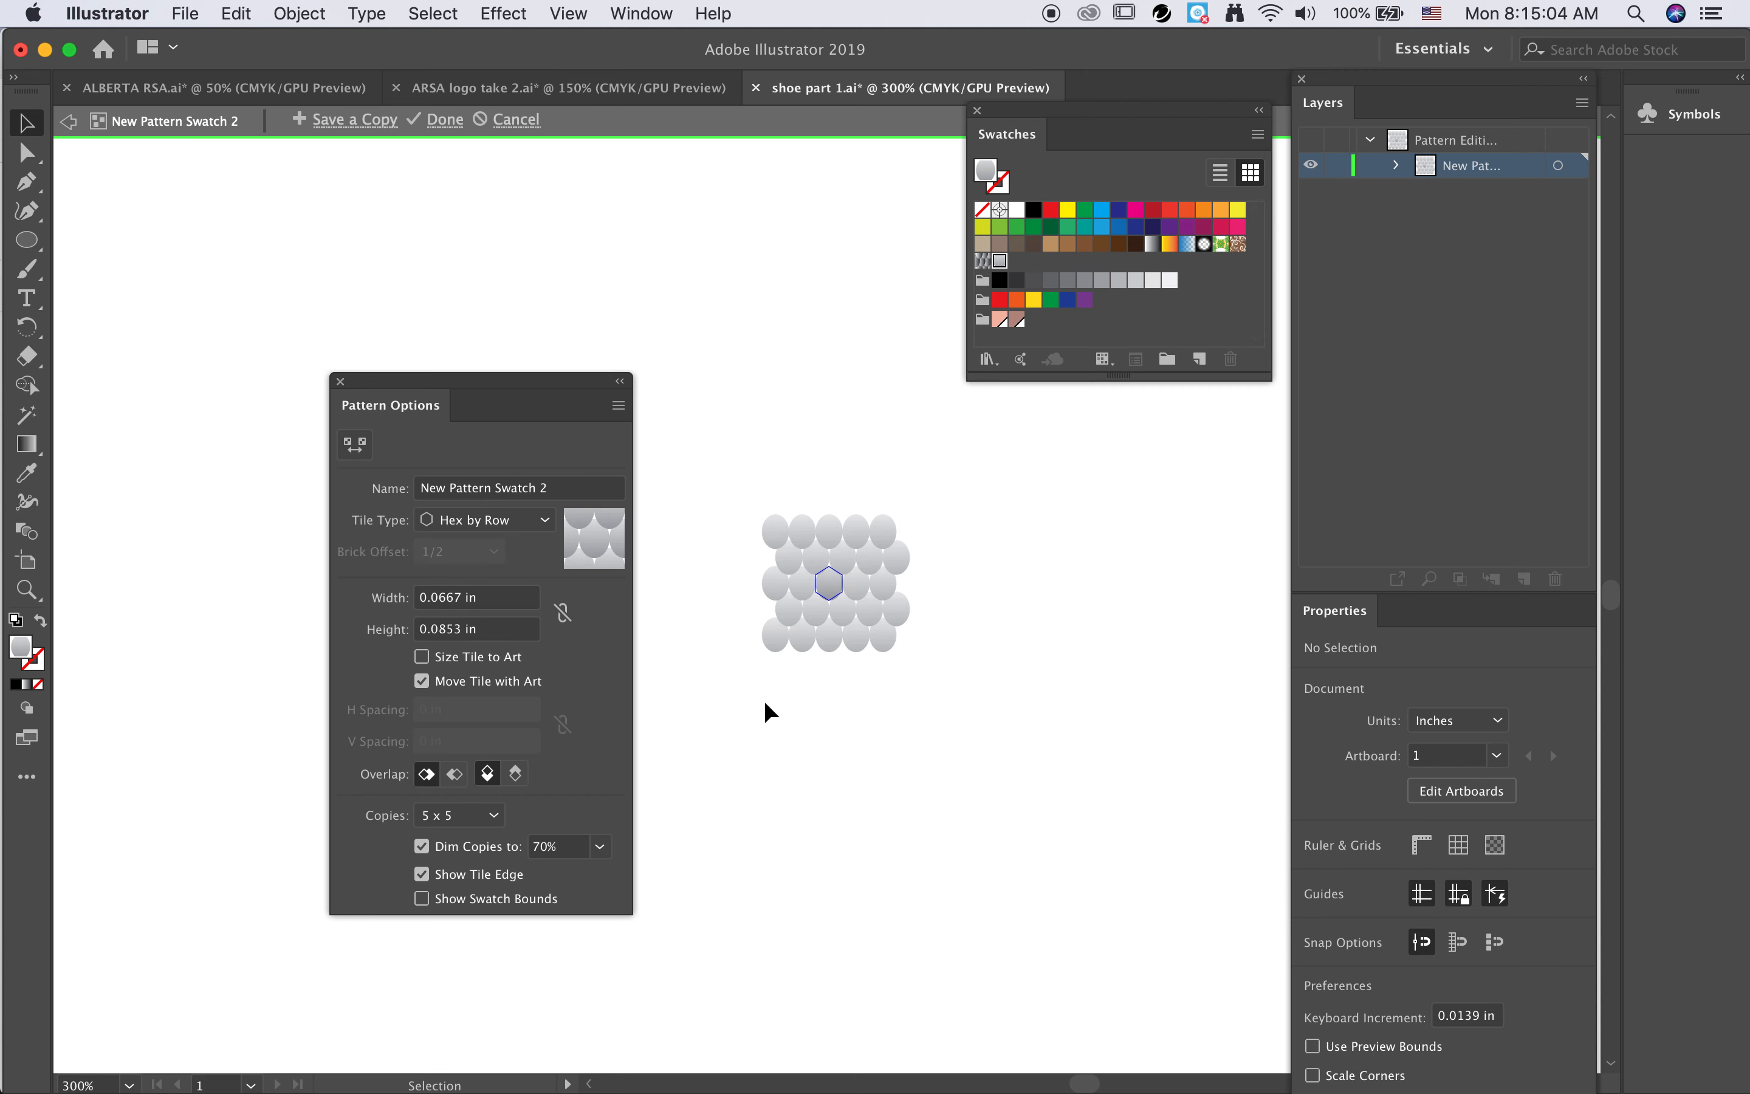
Step: Shrink the hexagonal pattern tile to about 0.0523 in wide and 0.0737 in high so the ellipses overlap
key("super+plus")
key("super+plus")
key("super+plus")
key("super+plus")
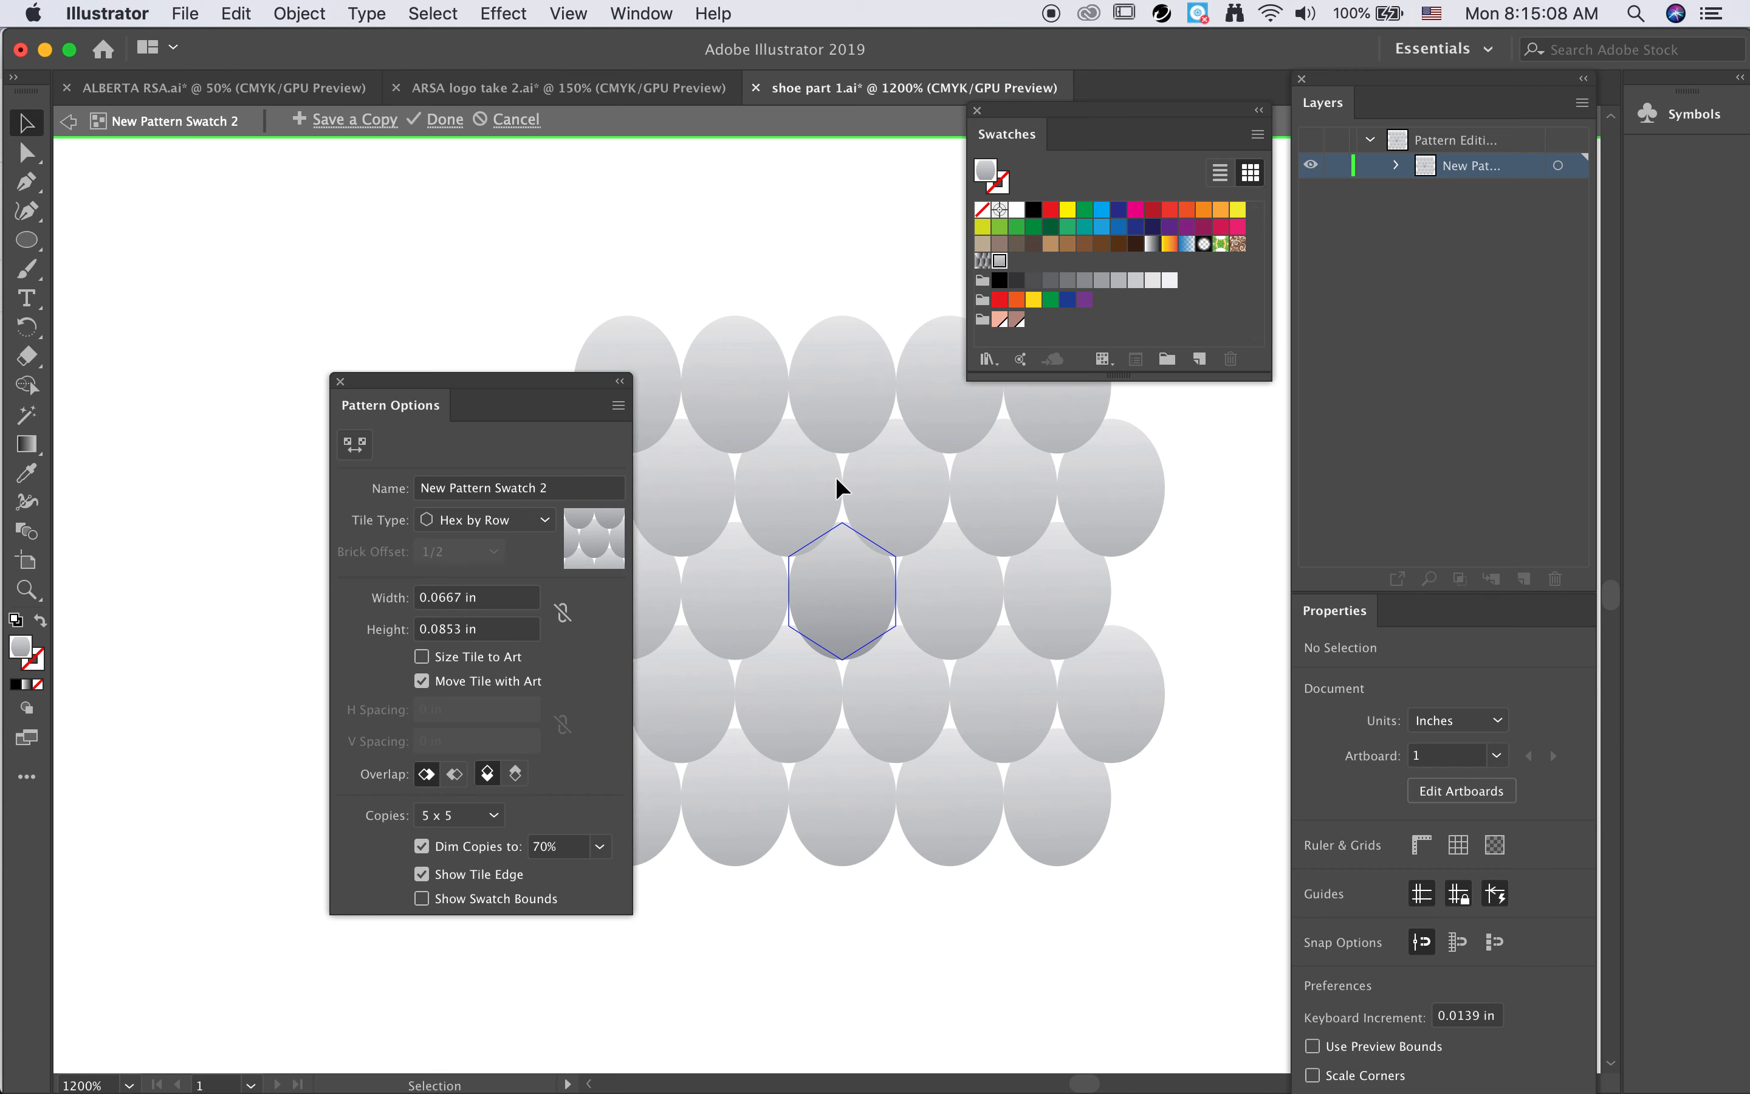
left_click(356, 448)
left_click(789, 592)
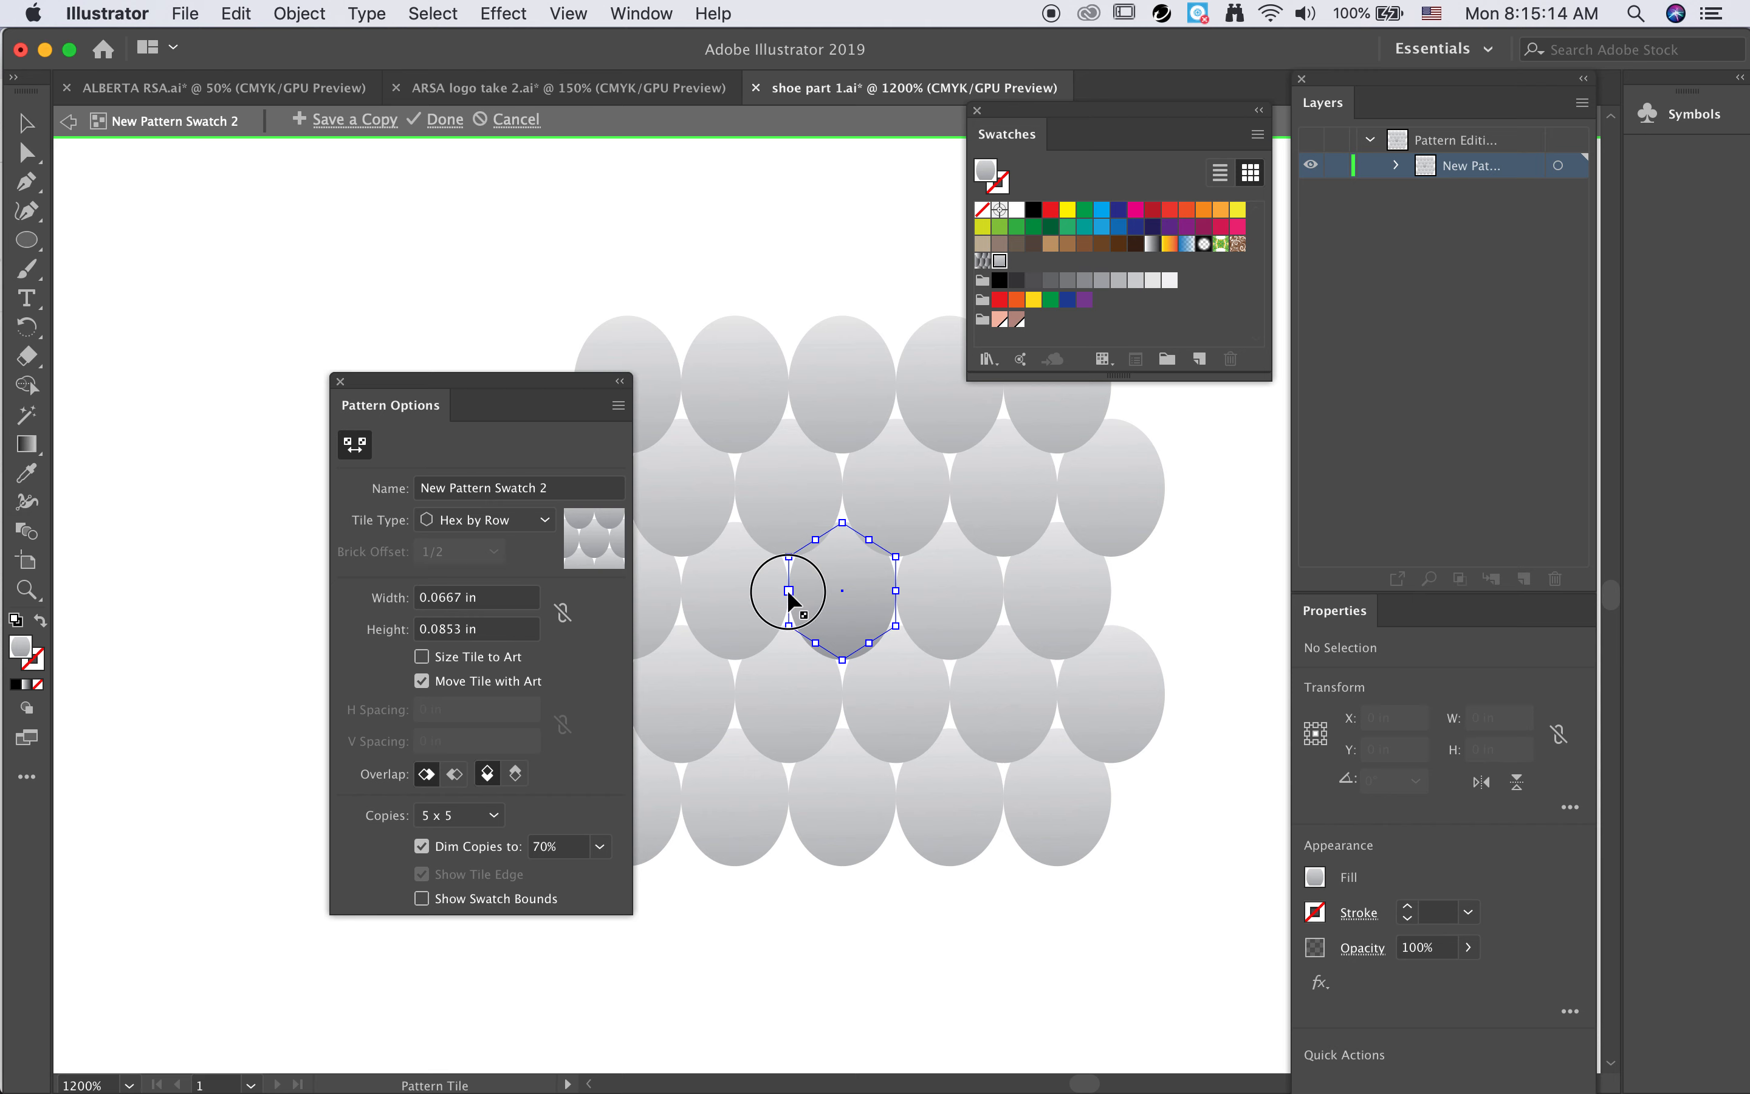
left_click_drag(794, 589, 807, 592)
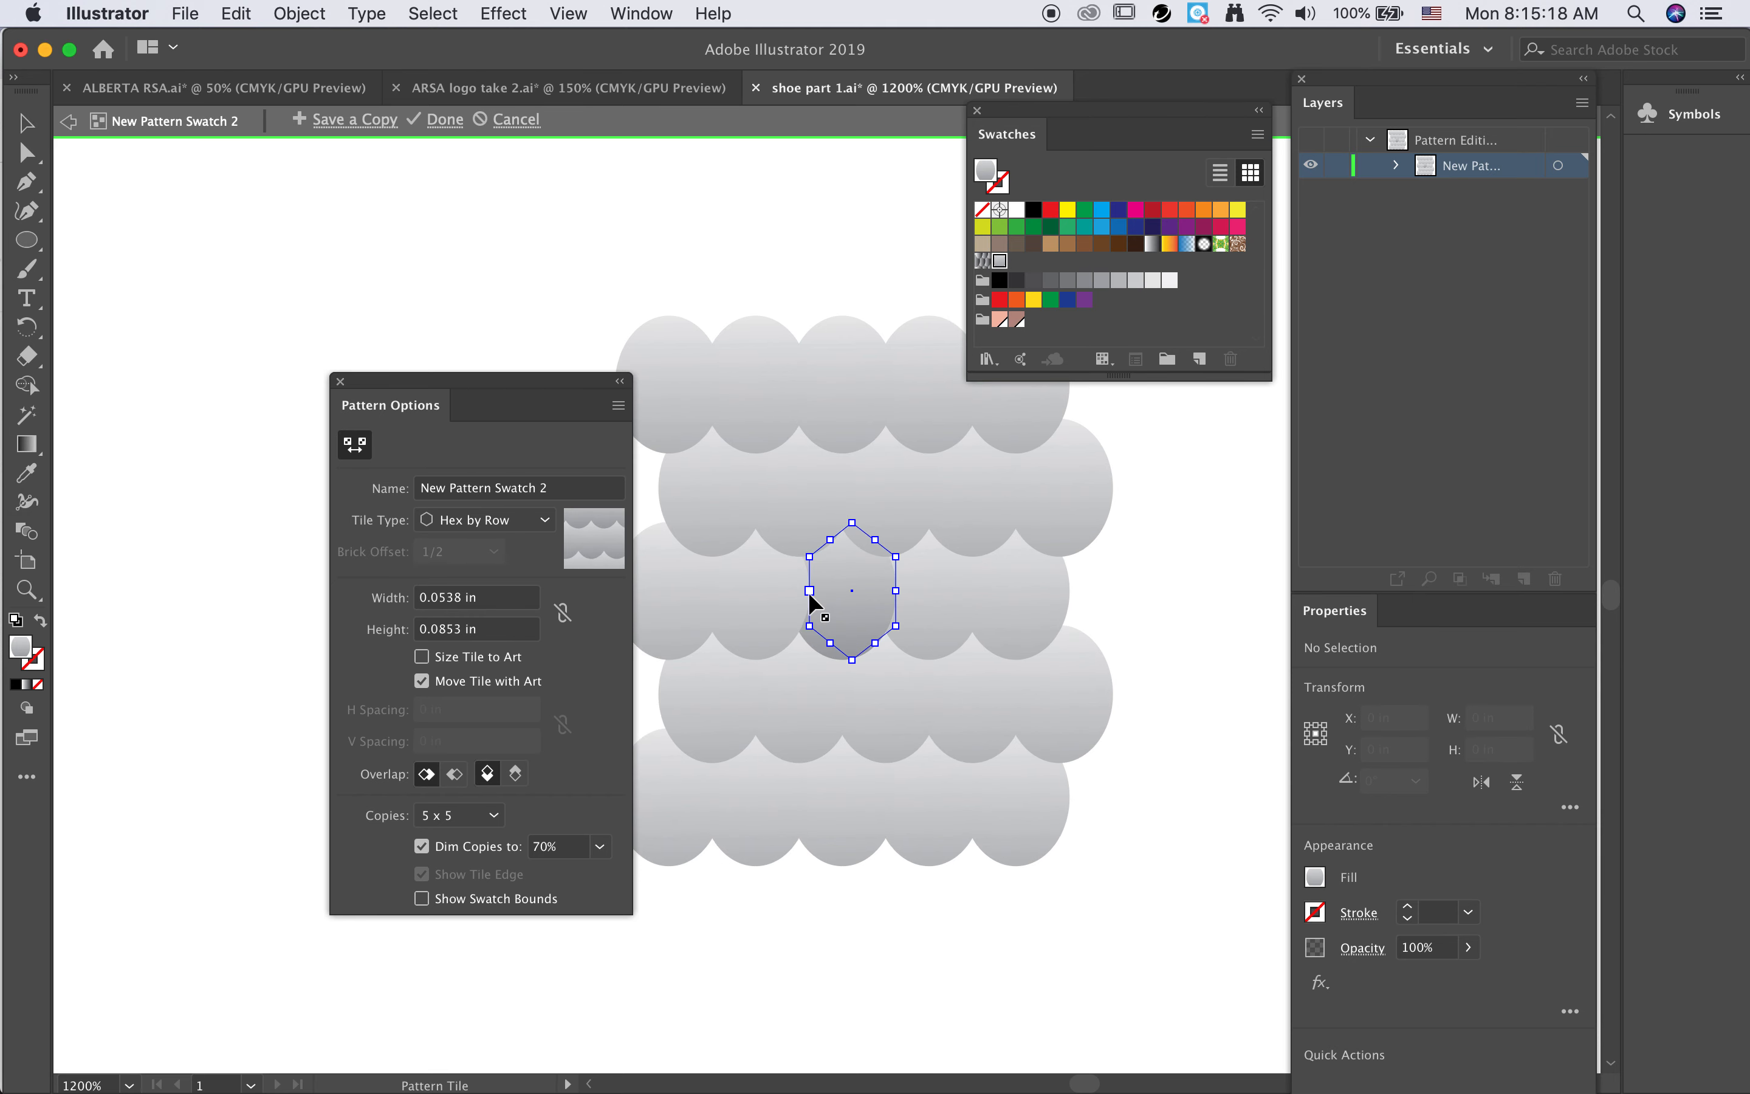
left_click_drag(852, 522, 852, 529)
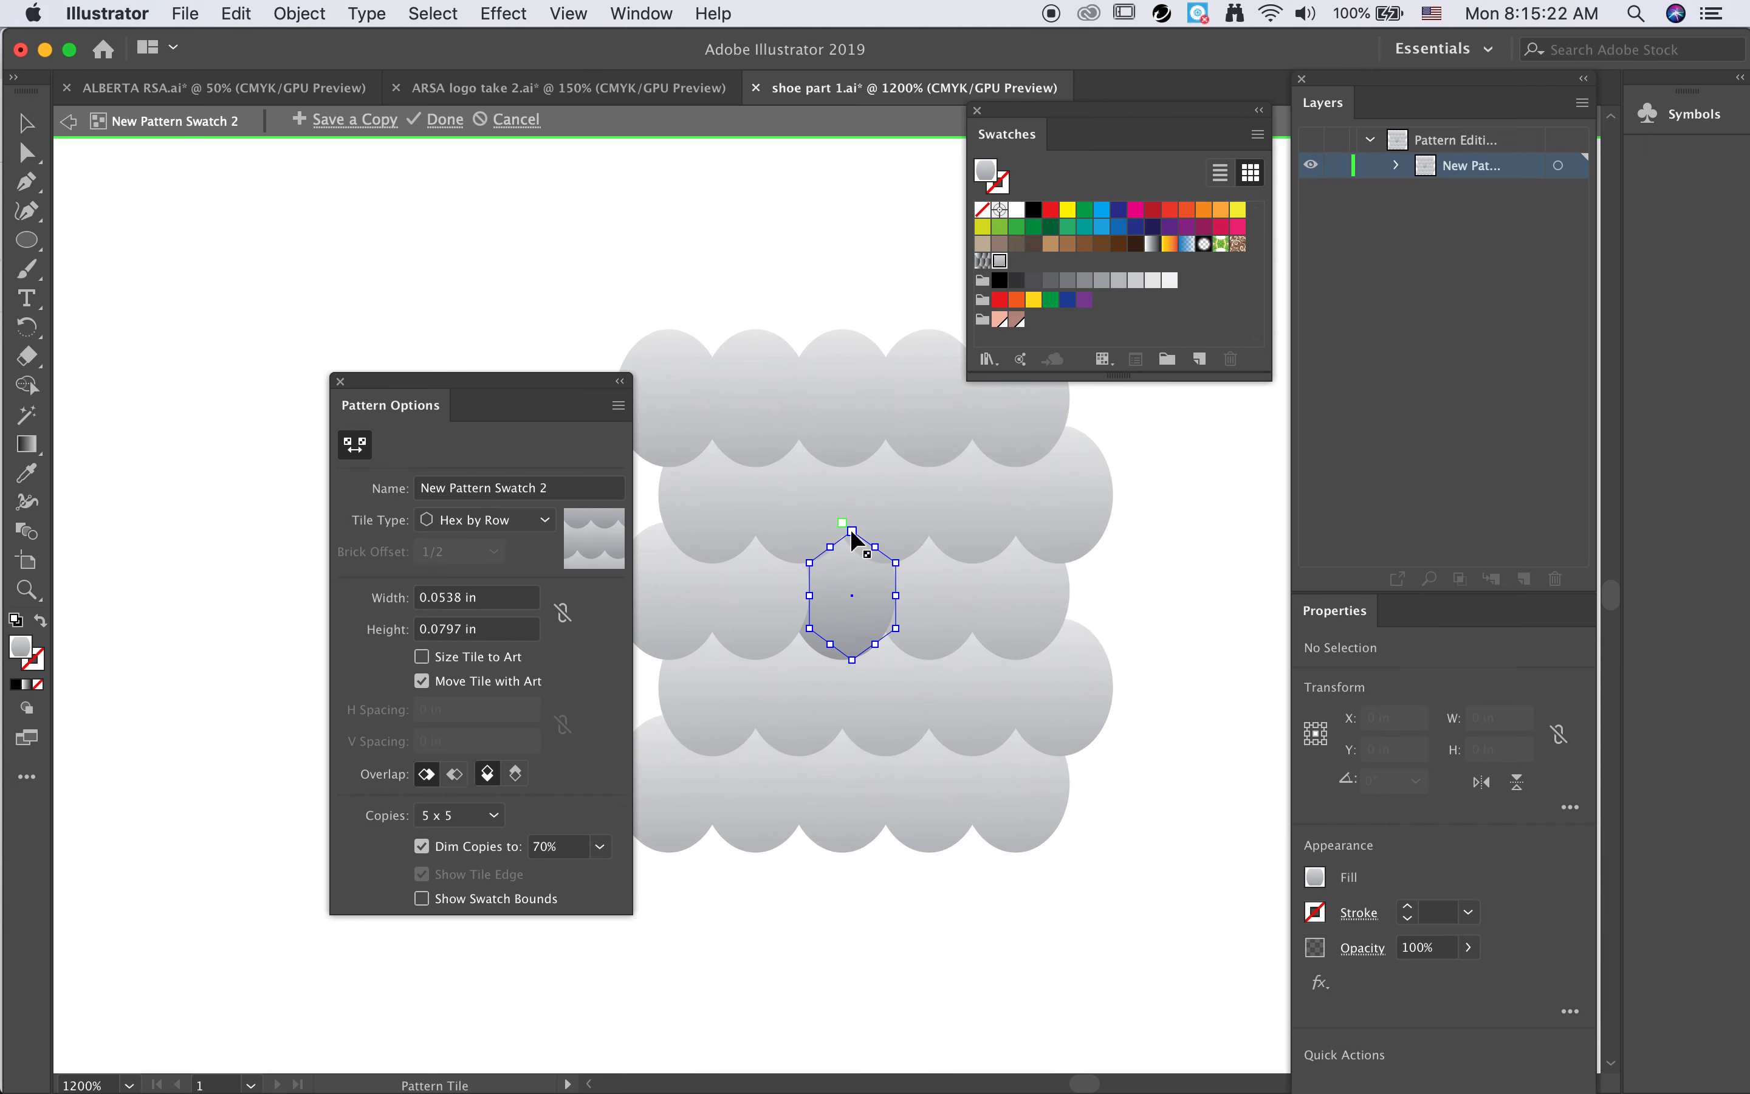
left_click_drag(809, 594, 811, 595)
left_click_drag(852, 533, 853, 544)
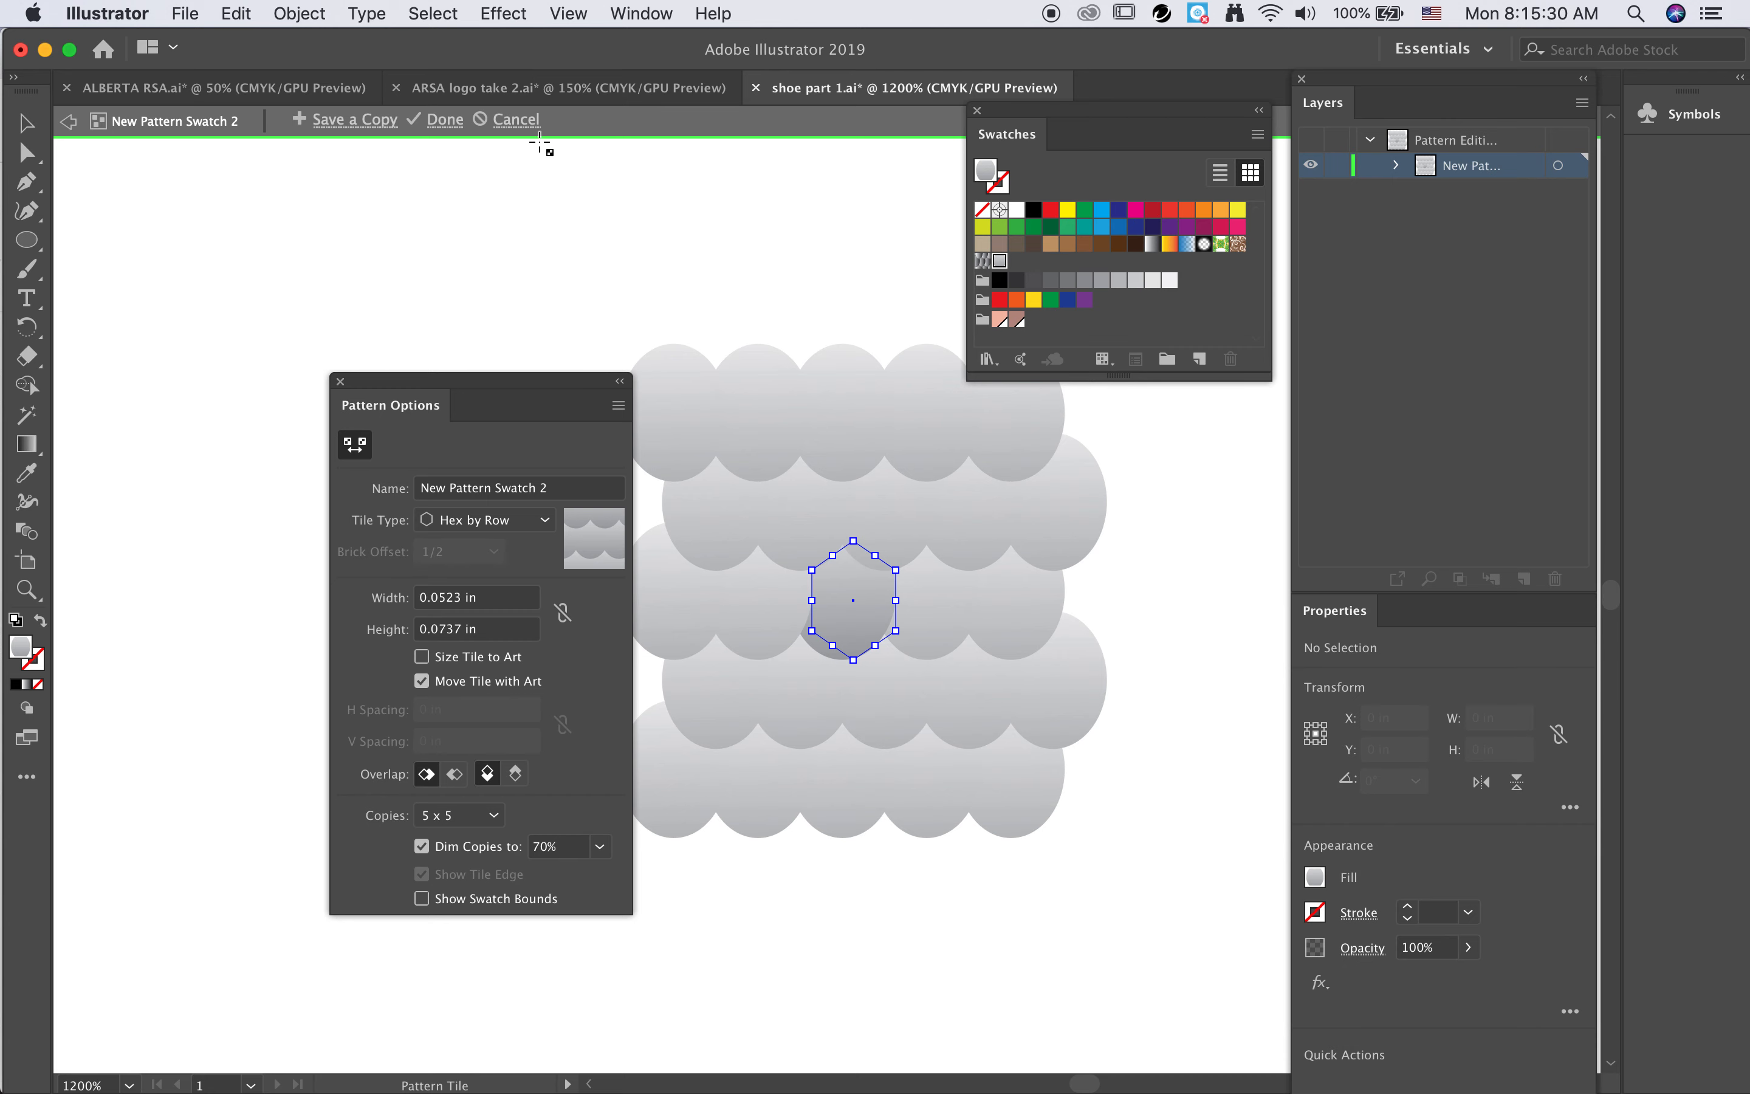
Step: Finish editing the pattern and delete the small source ellipse from the canvas
left_click(443, 119)
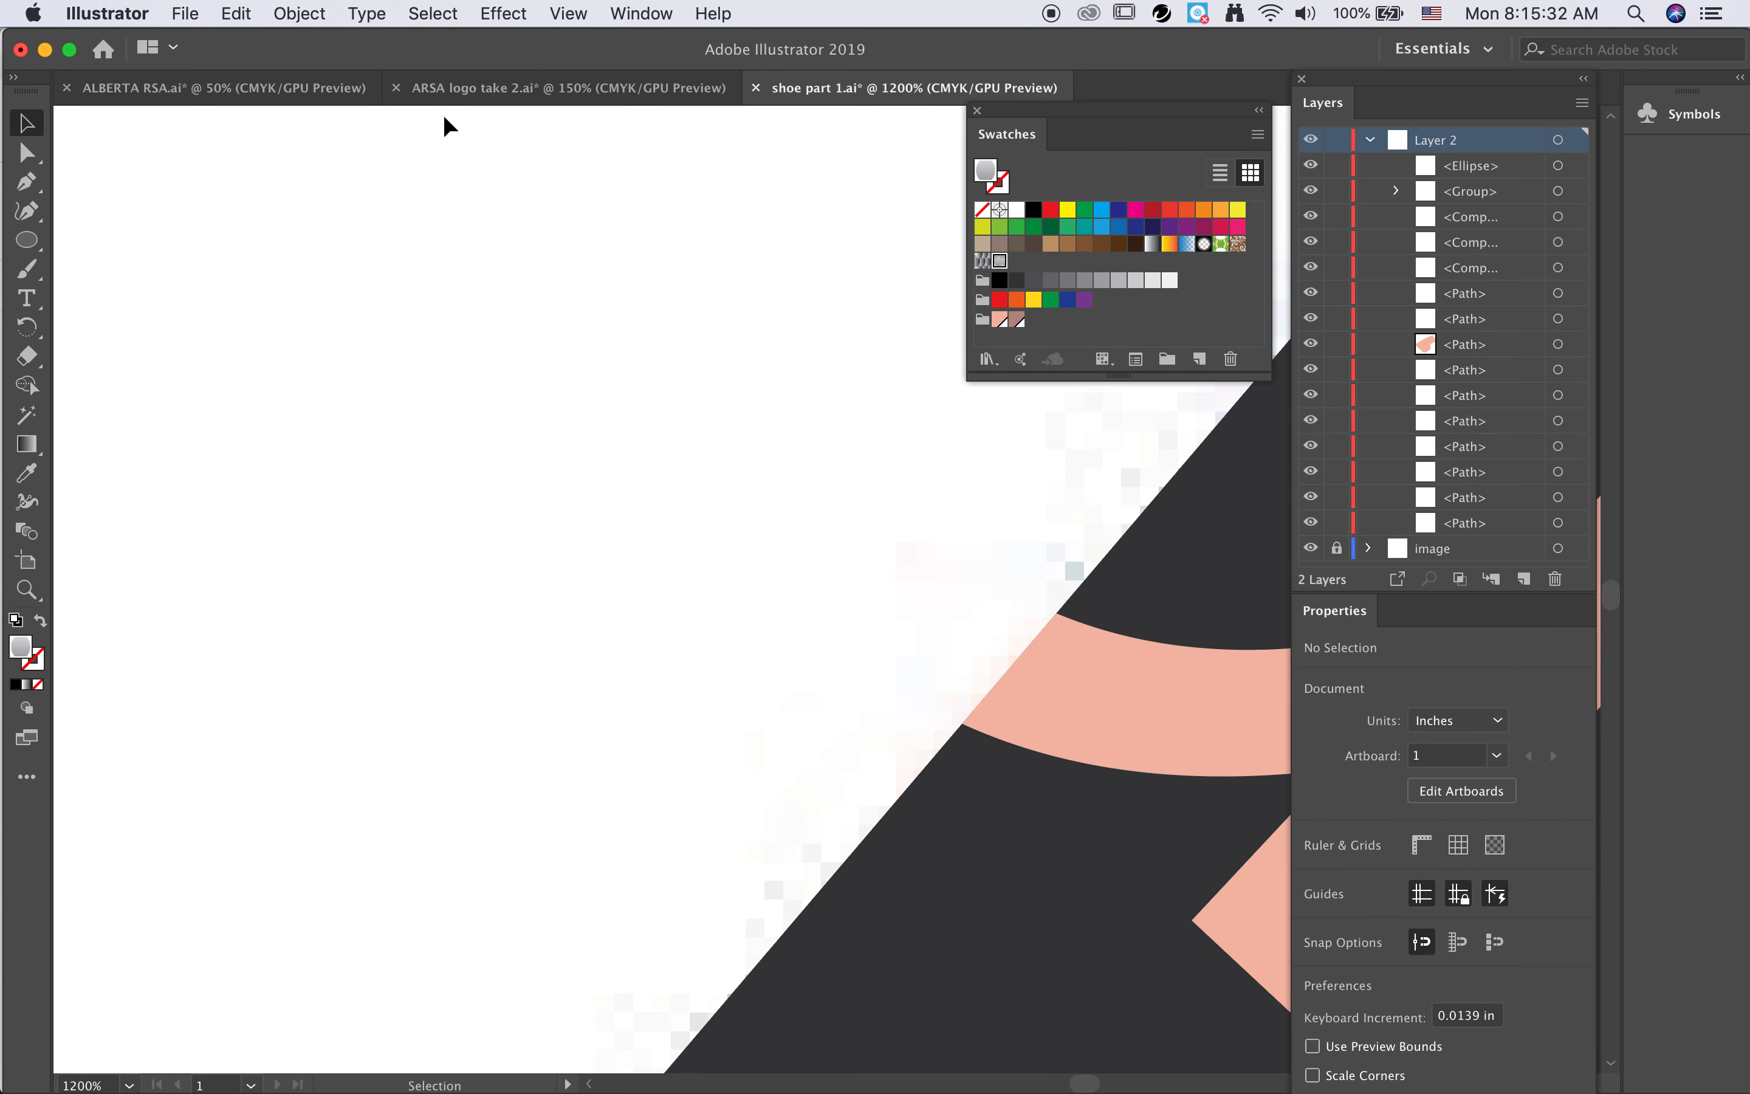
key("super+minus")
key("super+minus")
key("super+minus")
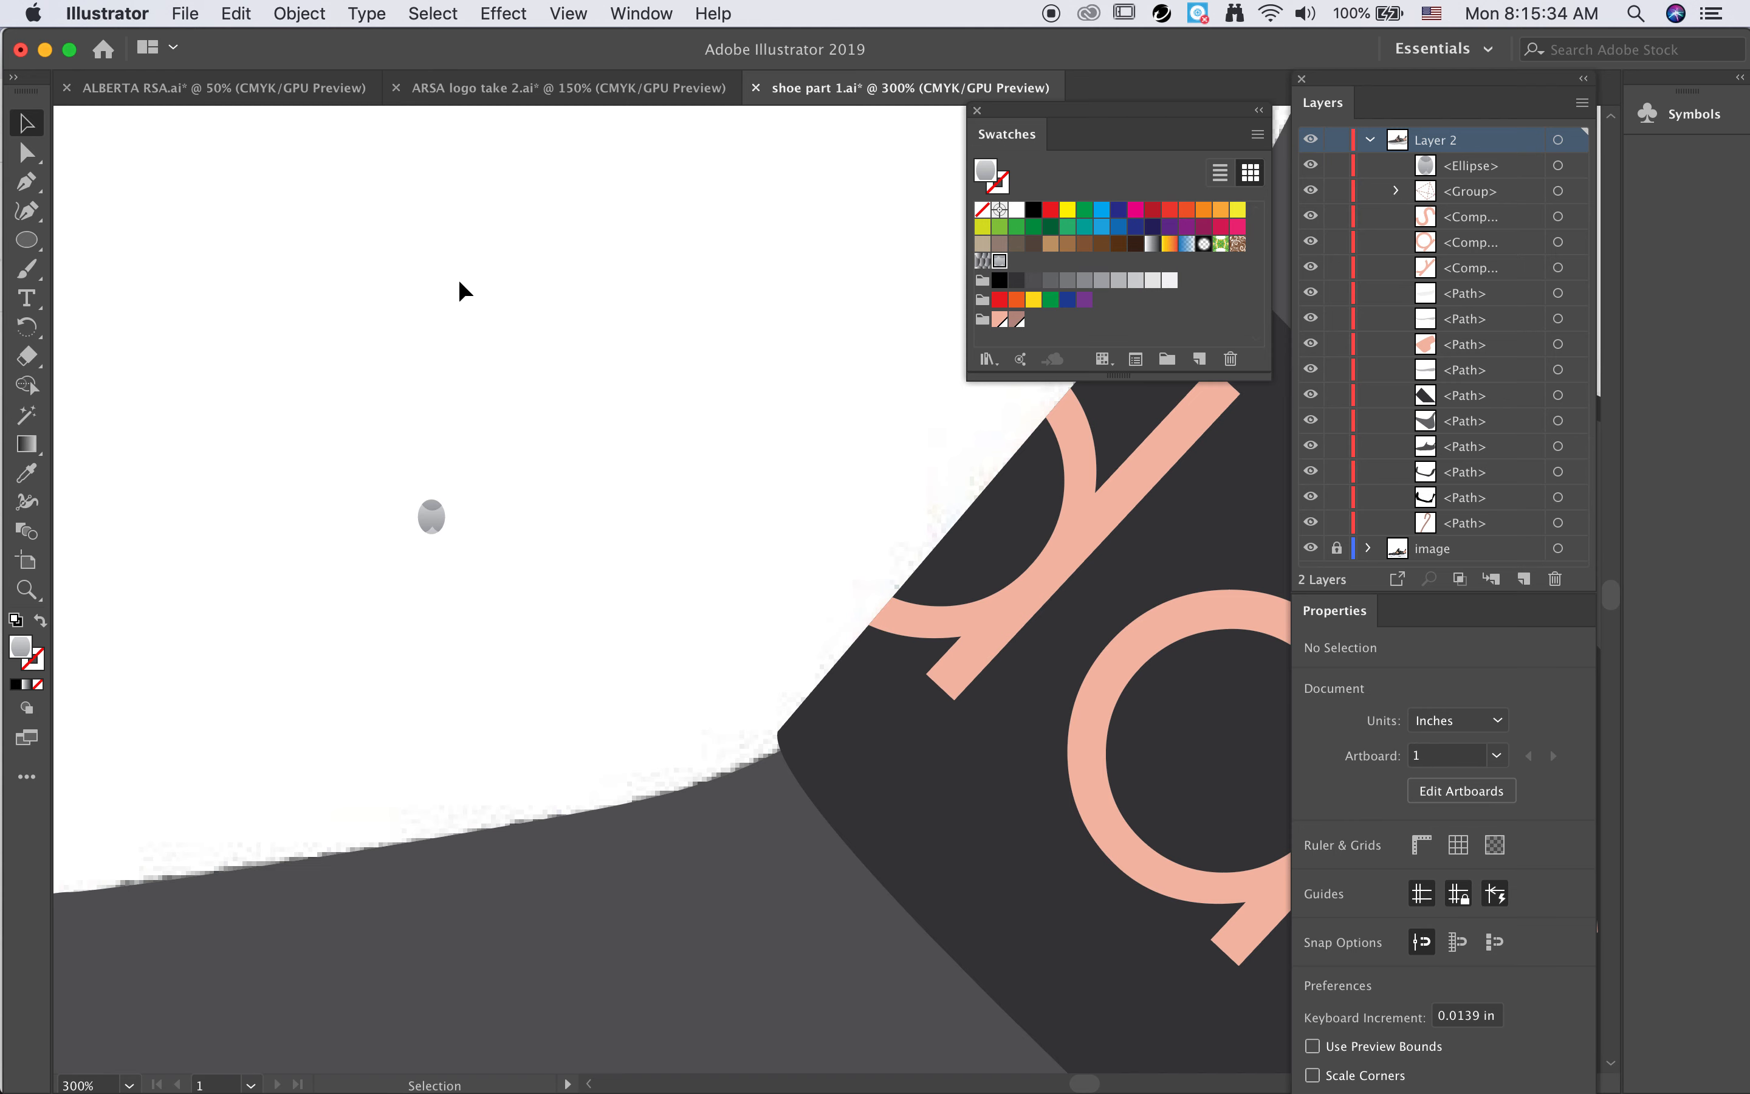
left_click(433, 516)
key("Delete")
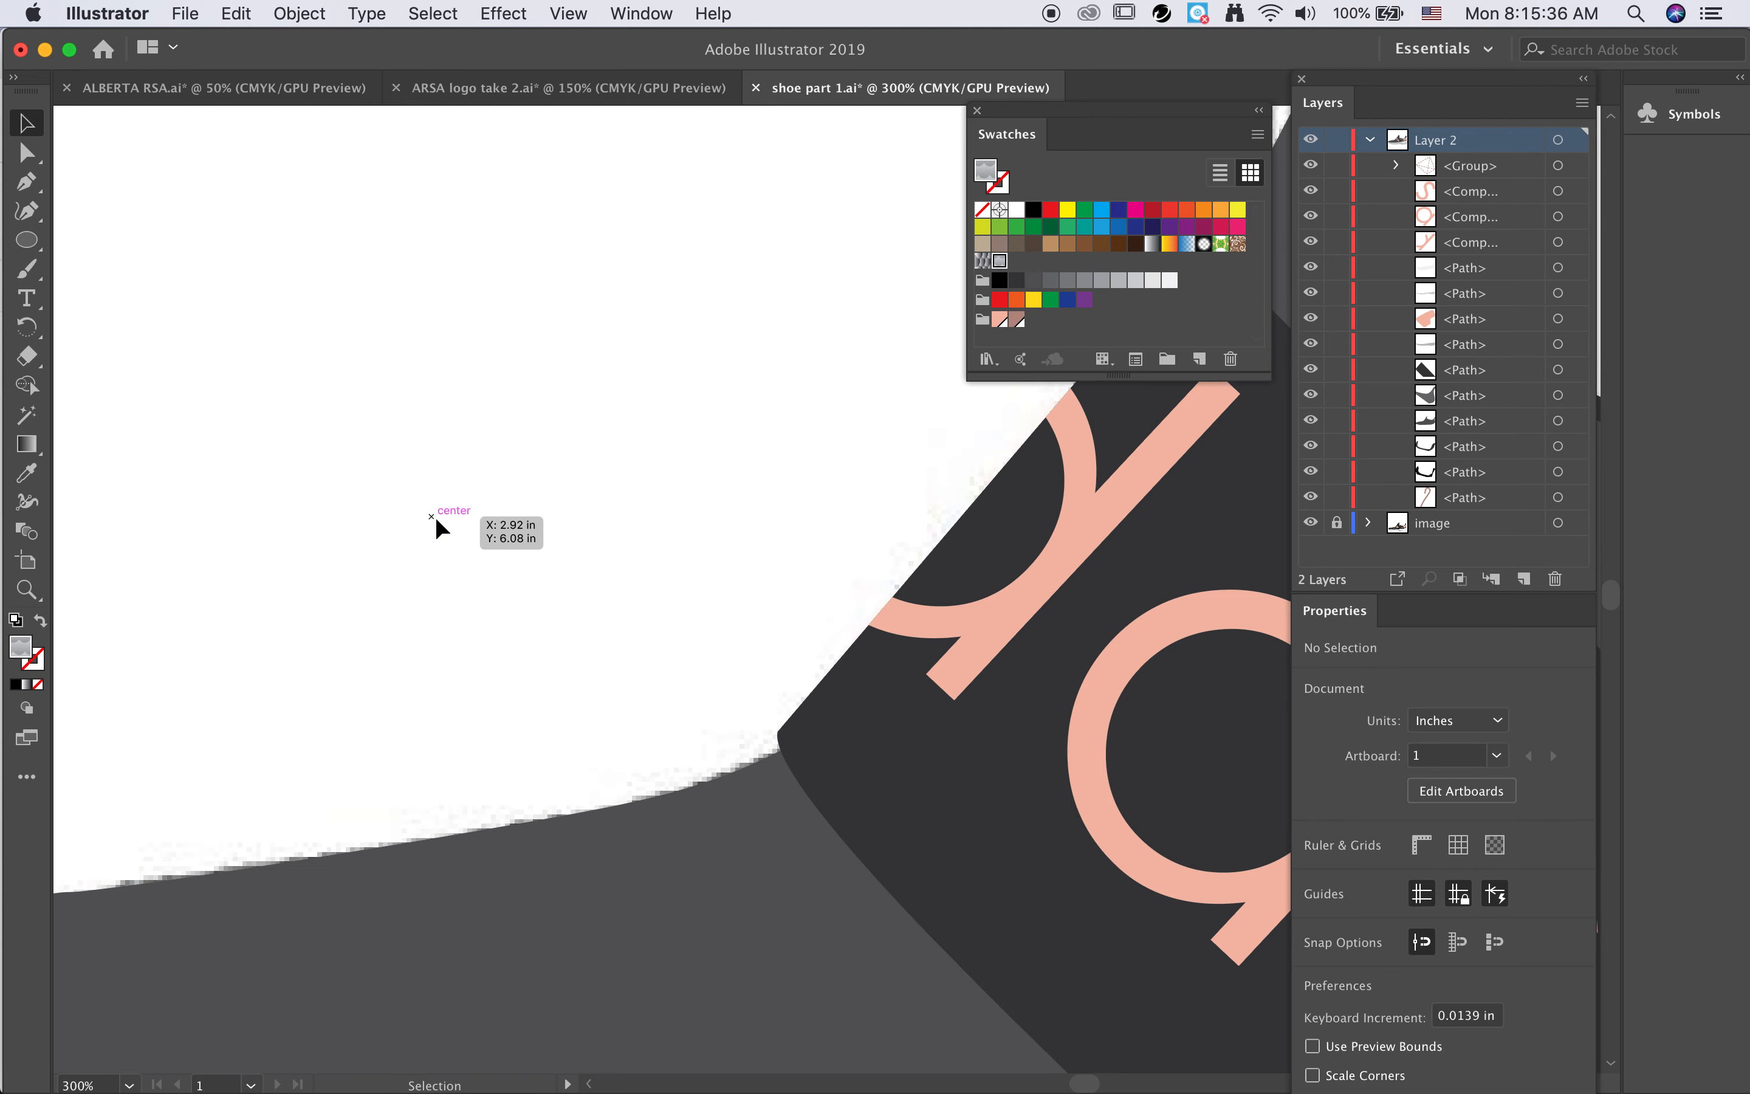
Step: Fill the shoe's main upper shape with New Pattern Swatch 2 and compare it with the photo's knit
scroll(434, 517, "down", 3)
scroll(435, 517, "right", 1)
key("super+minus")
key("super+minus")
key("super+minus")
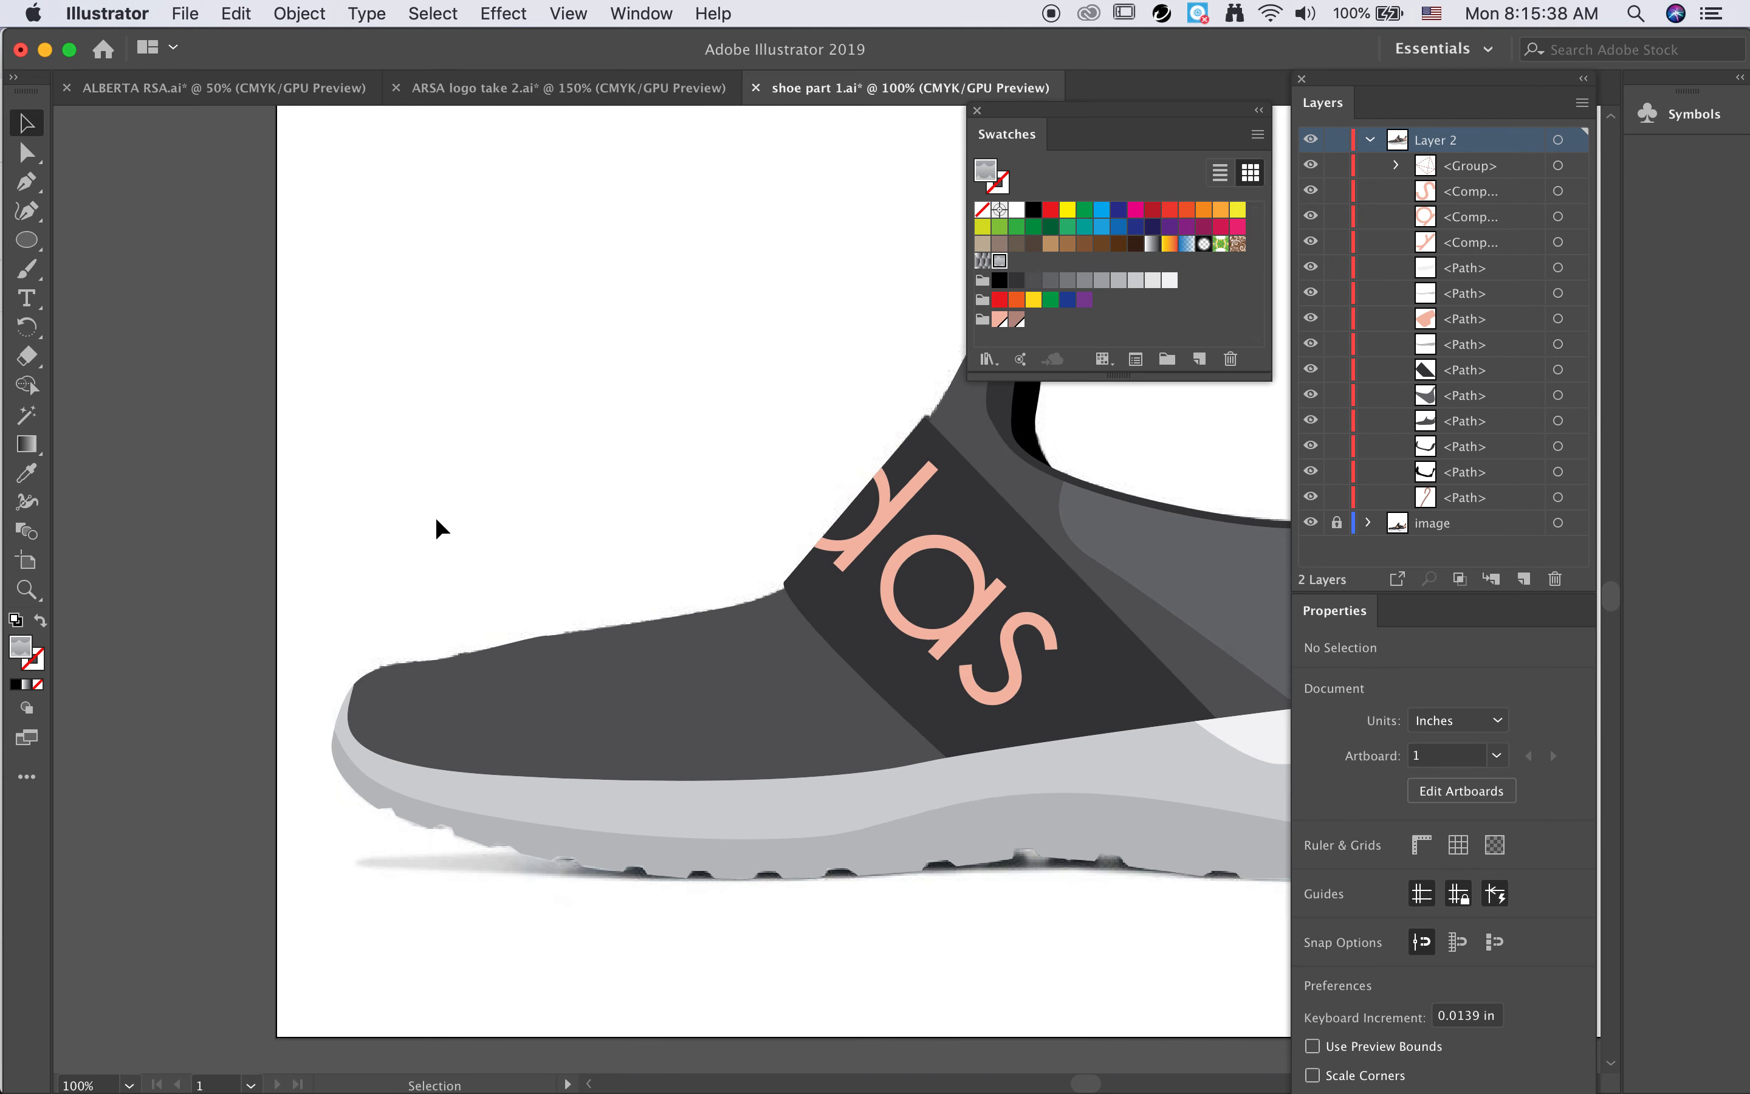
scroll(434, 517, "right", 1)
left_click(503, 630)
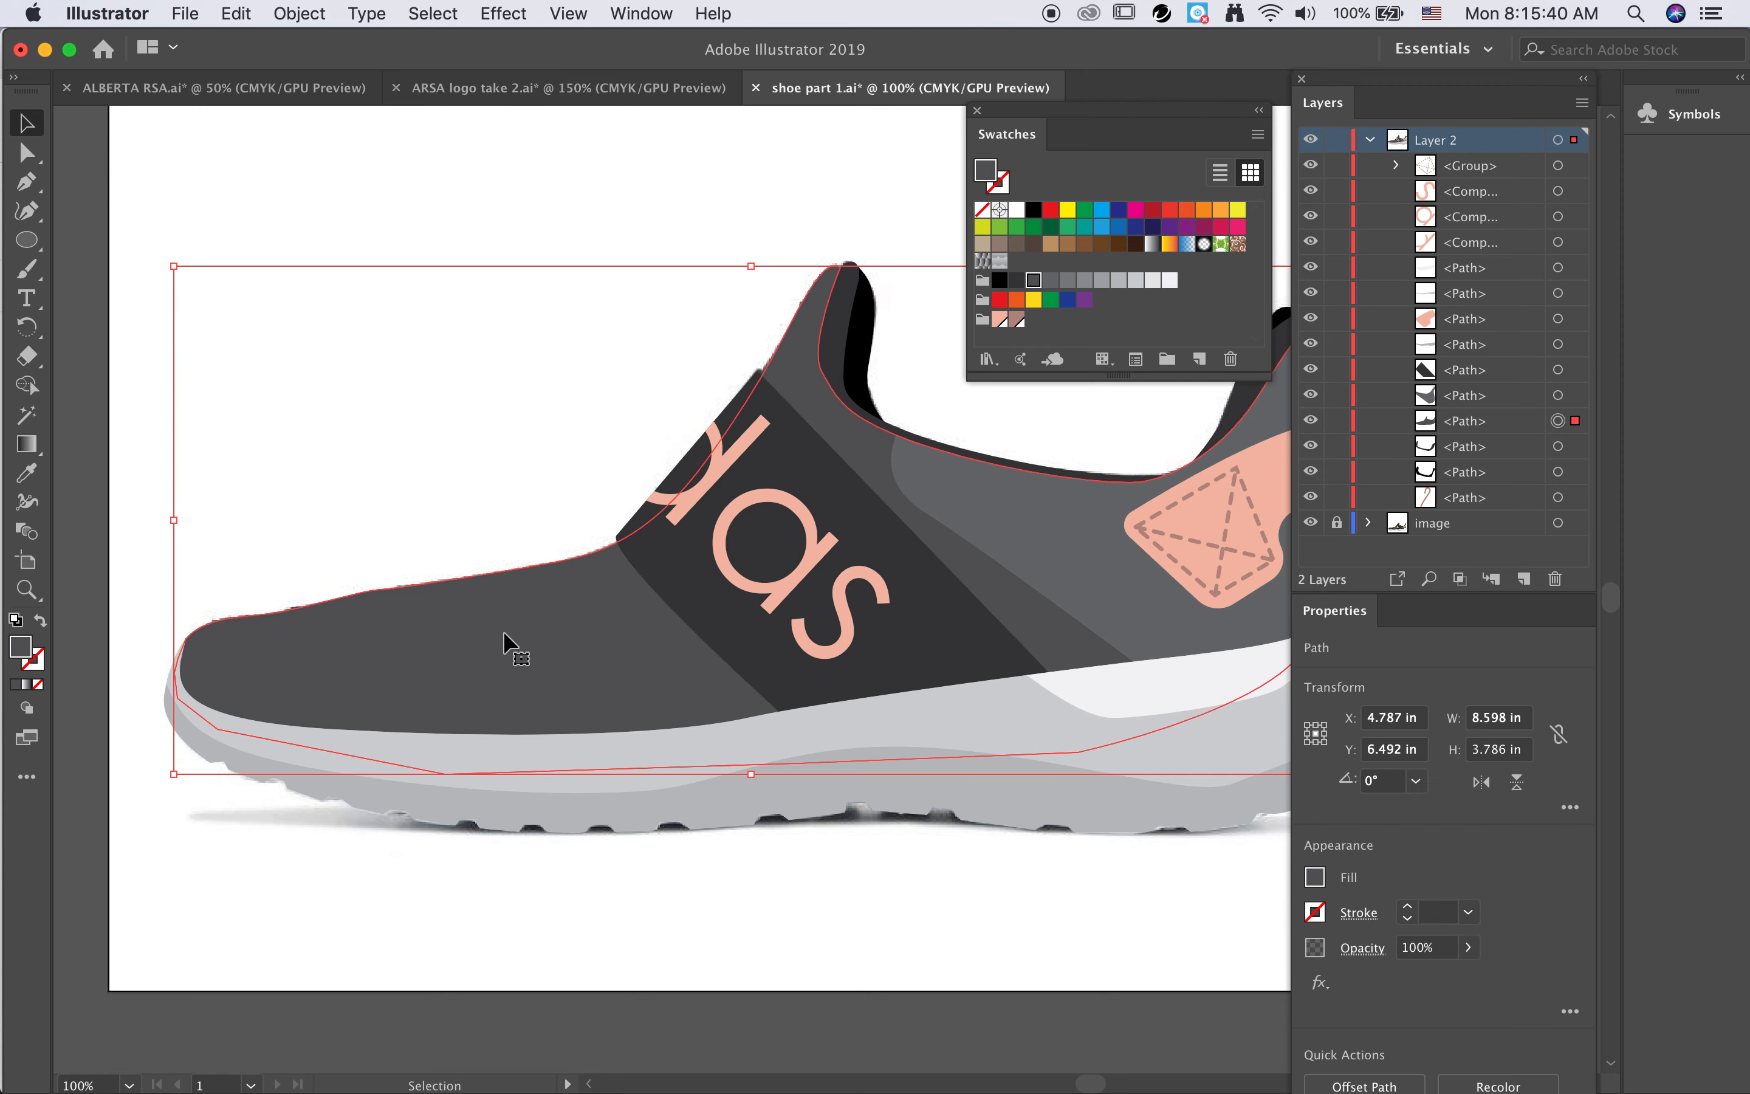
left_click(999, 262)
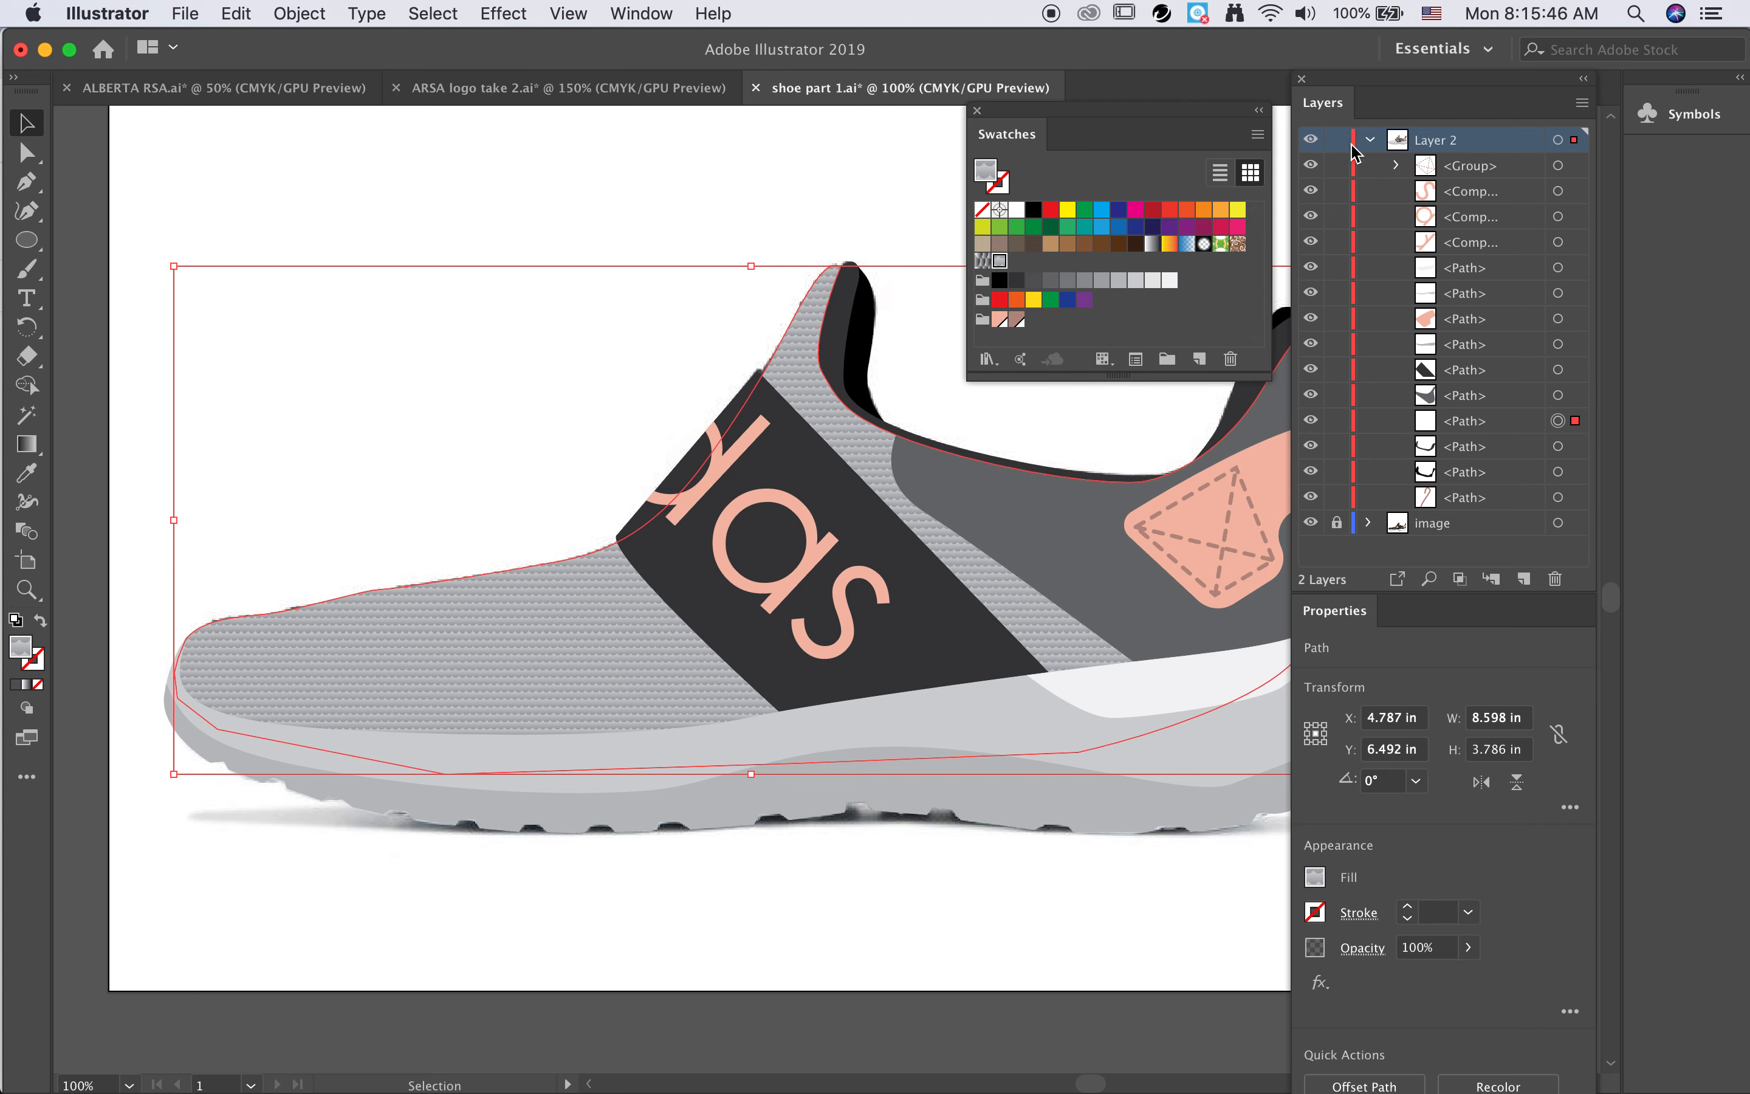
left_click(1310, 141)
left_click(1310, 140)
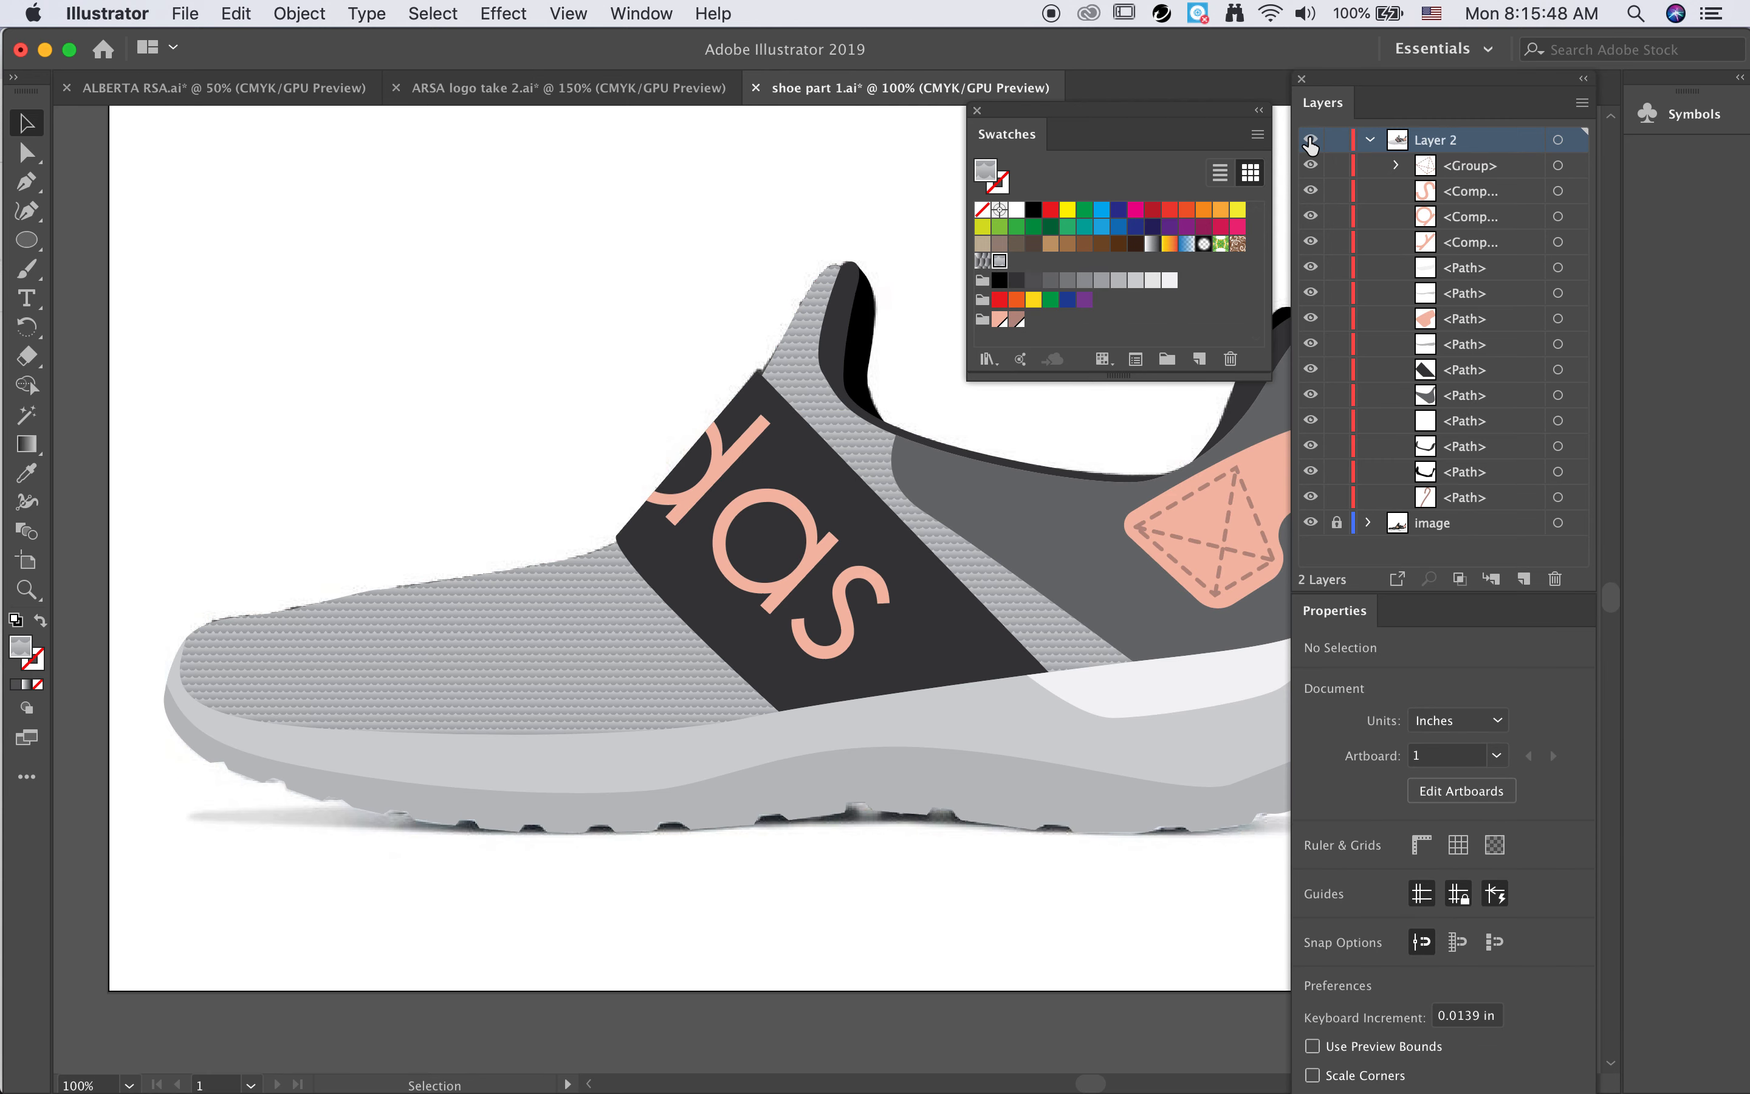
Step: Rotate only the main upper's pattern fill by 308°, with Transform Objects off and Transform Patterns on
left_click(473, 669)
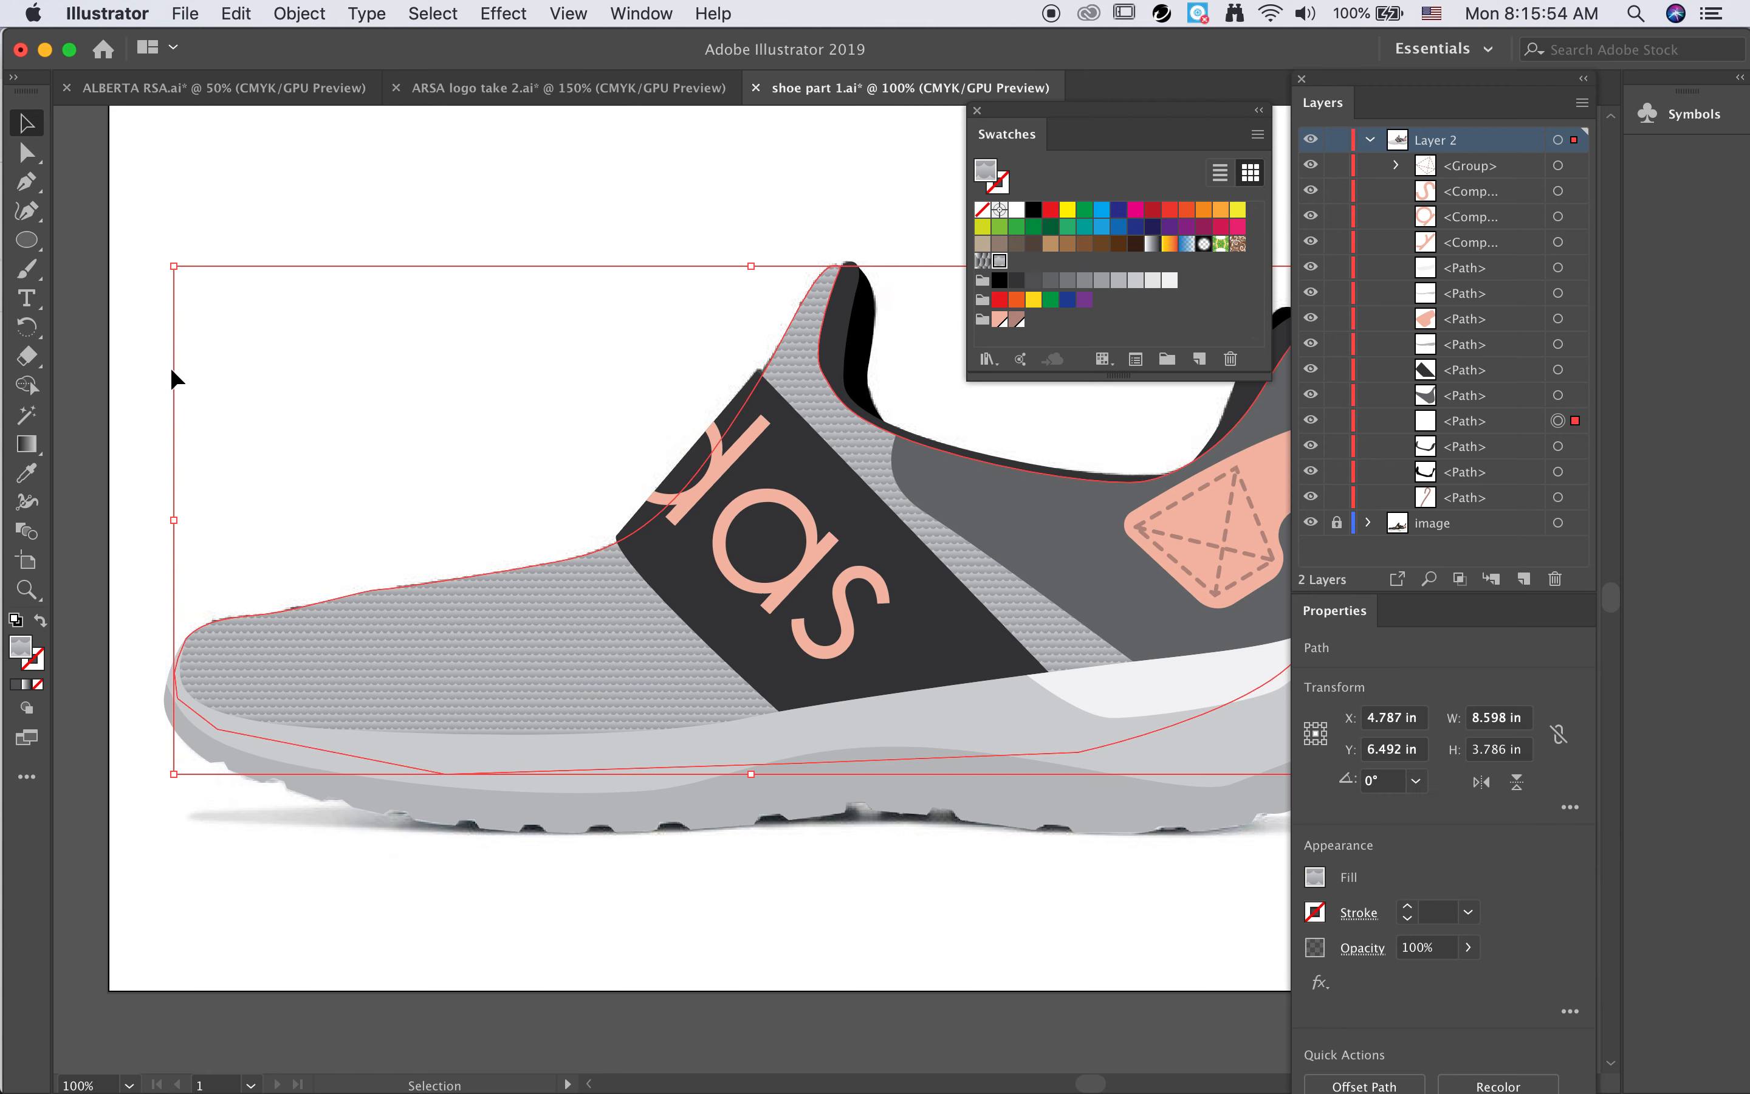
left_click(30, 333)
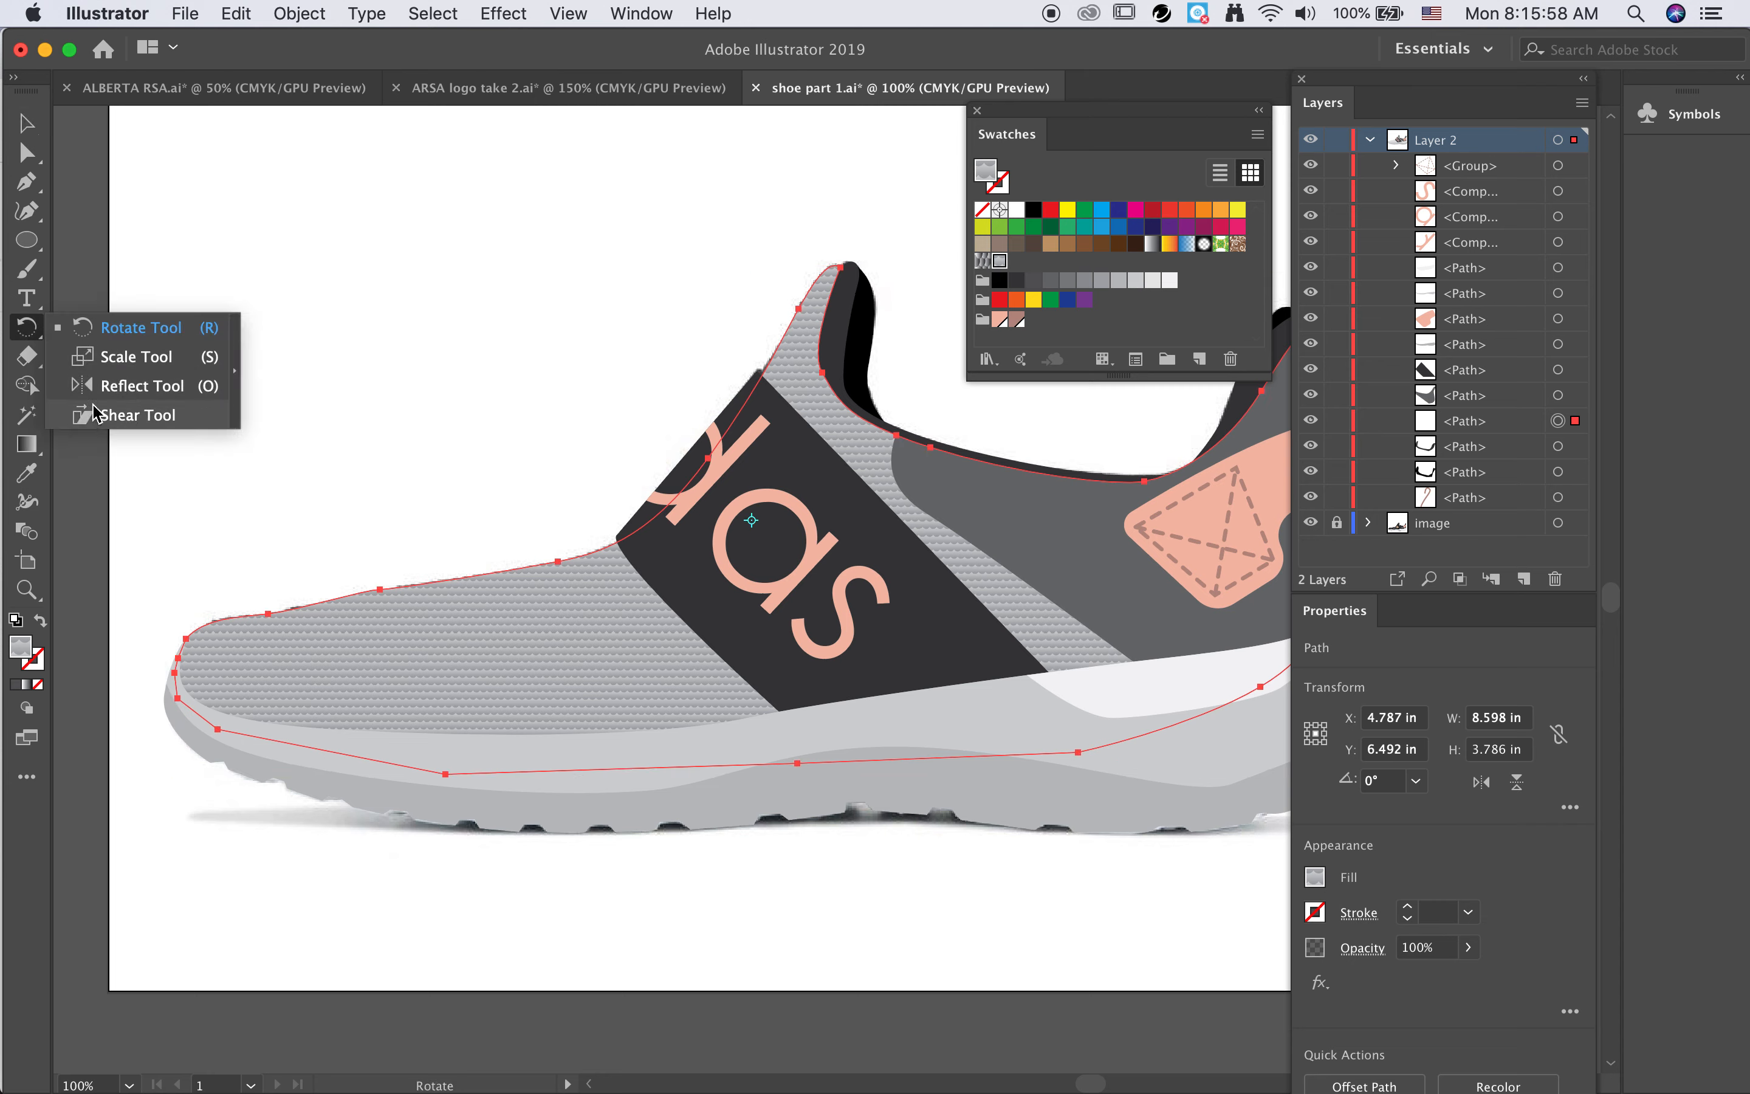
left_click(24, 339)
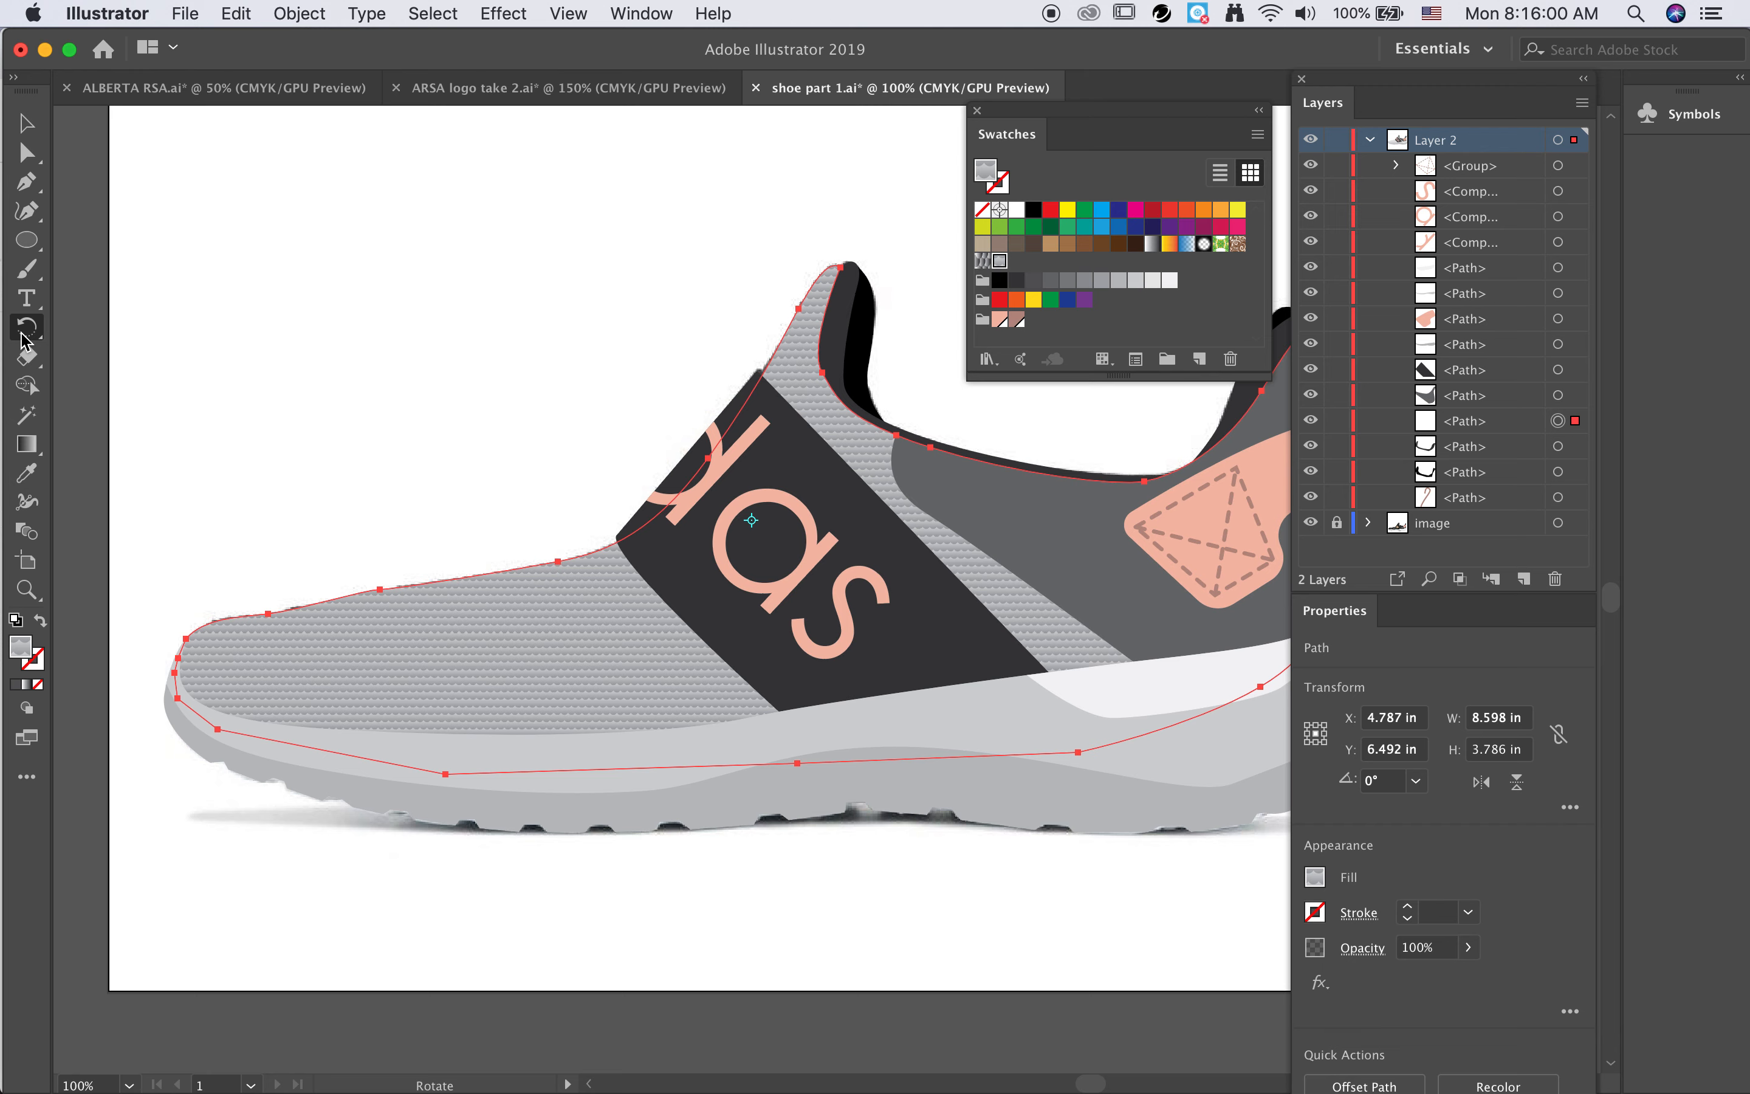
double_click(24, 331)
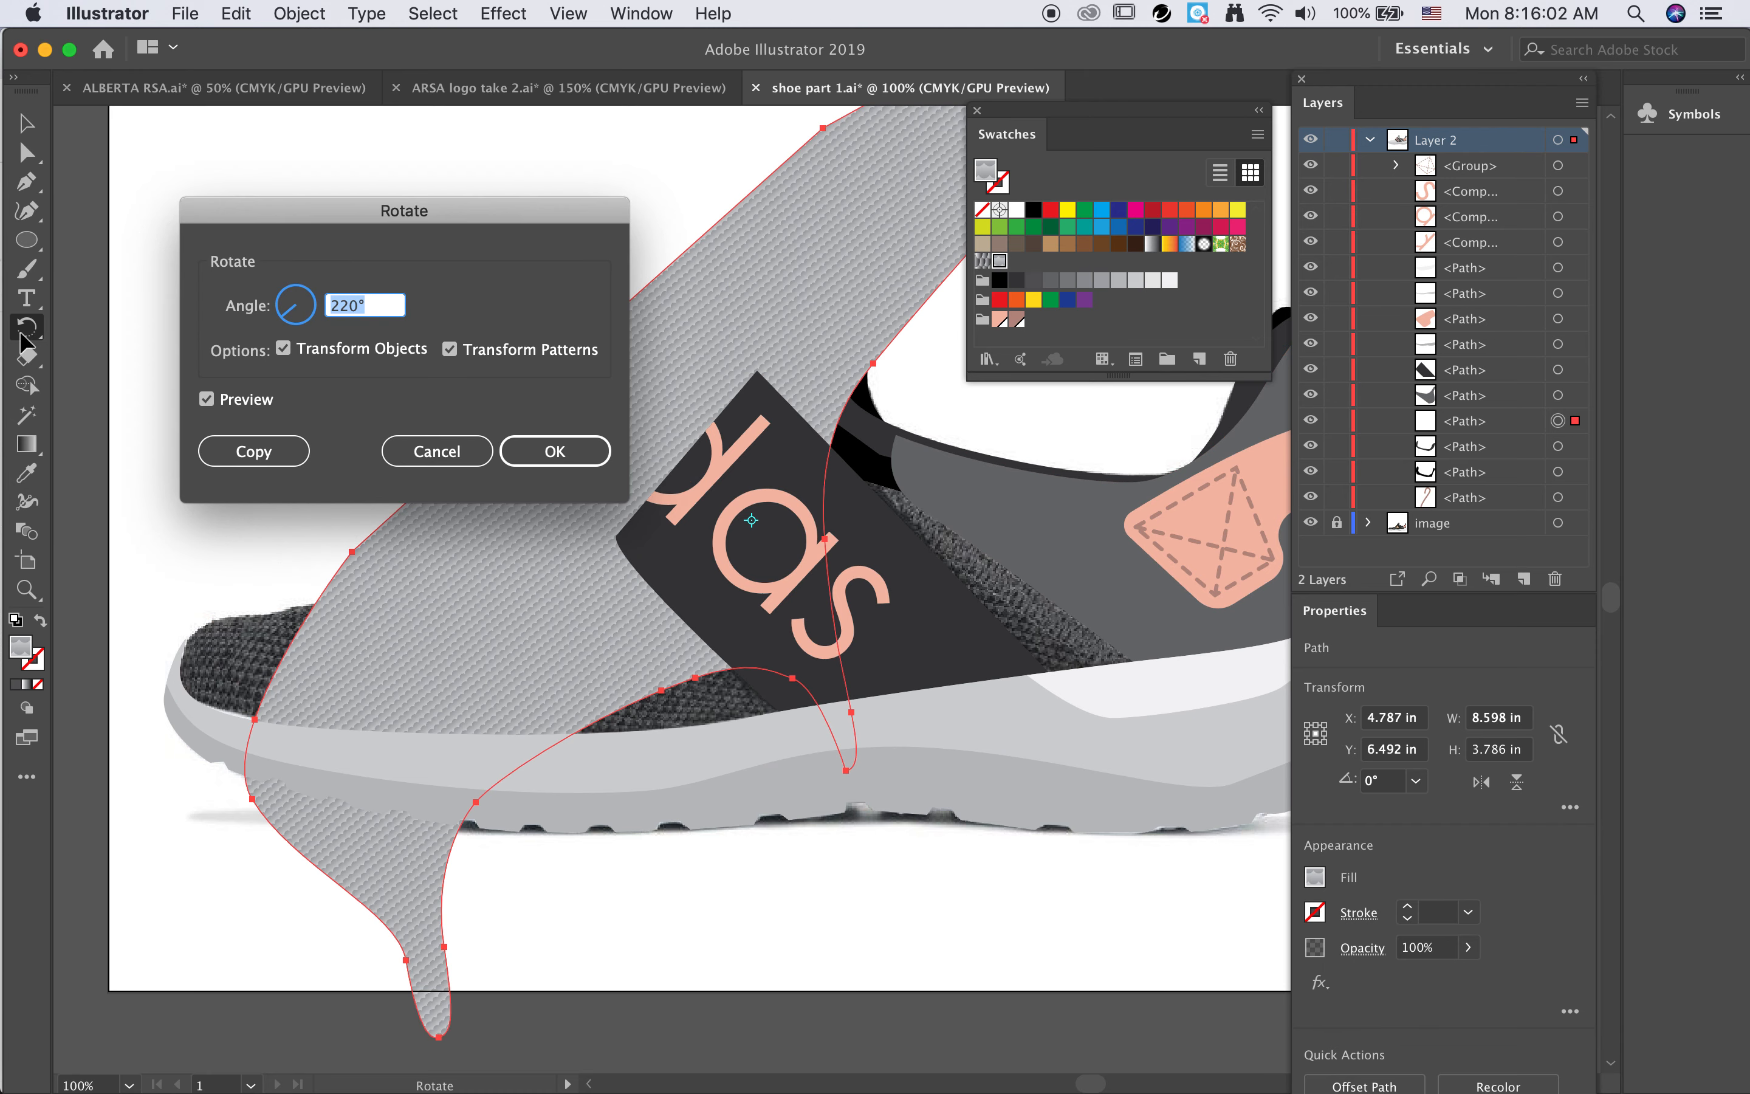
left_click(283, 349)
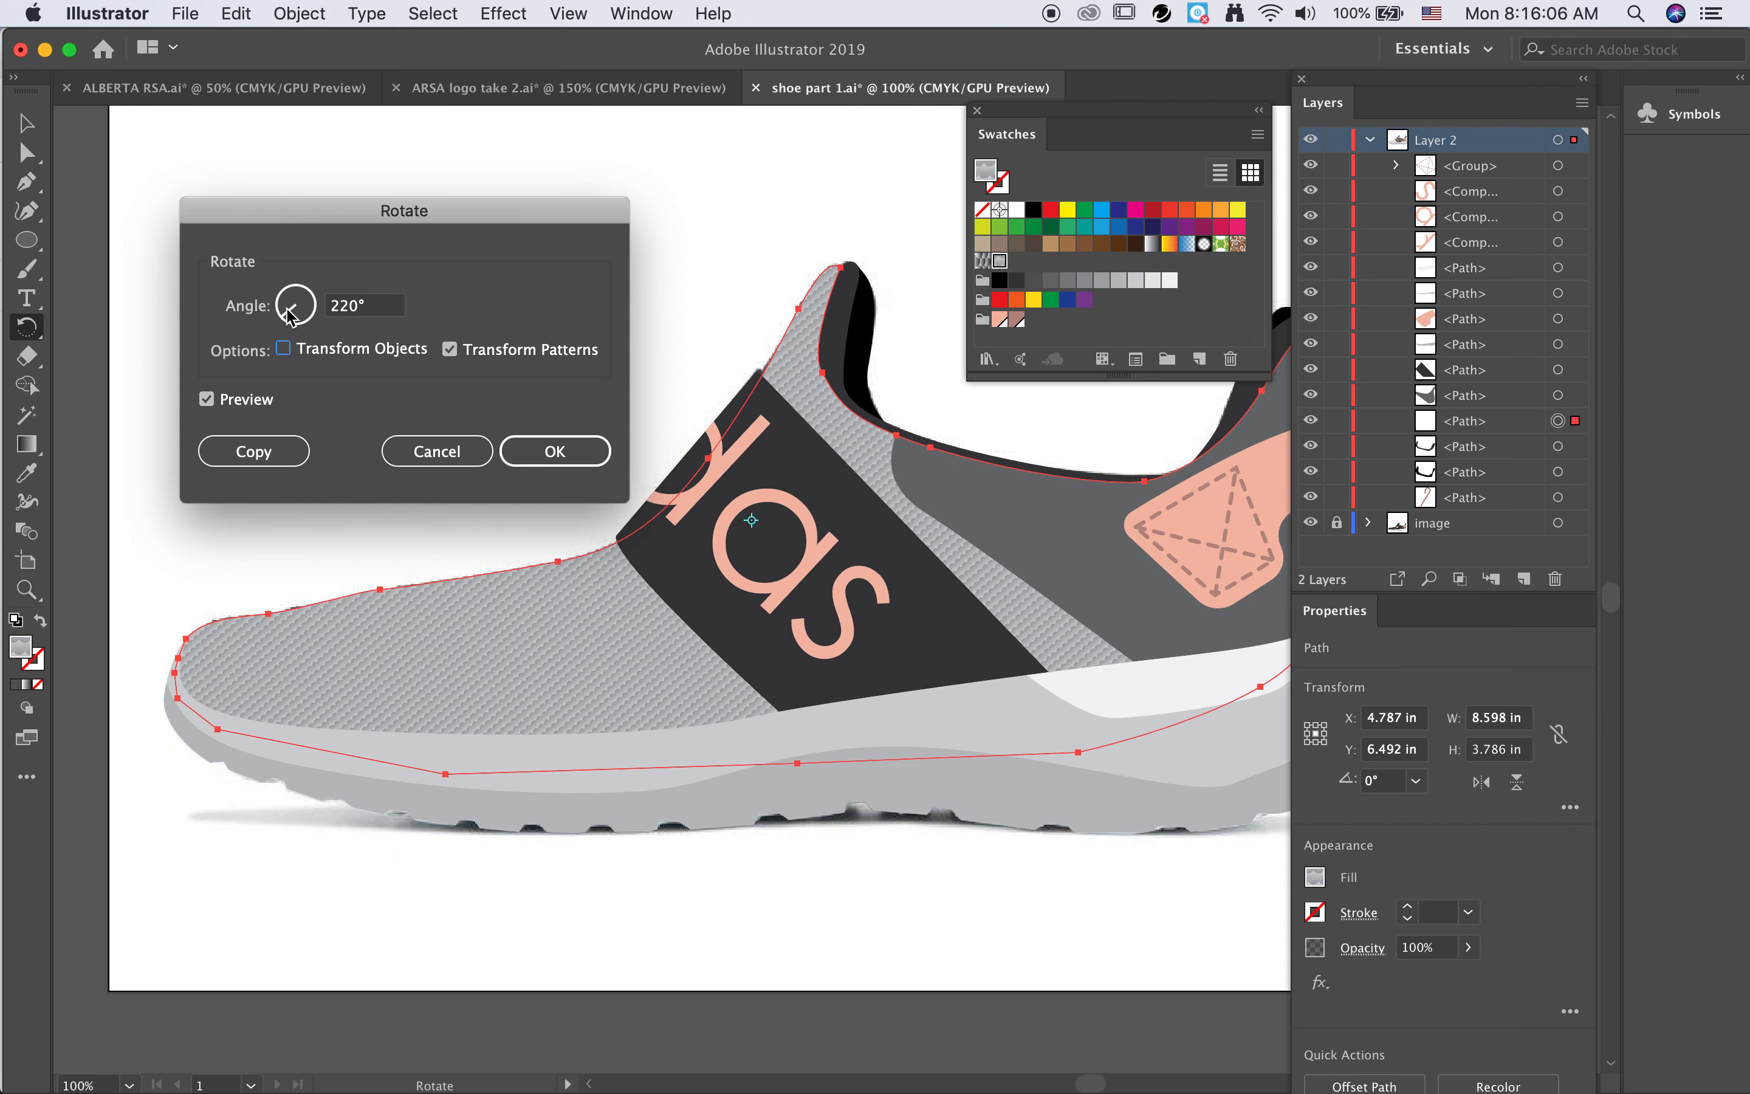
mouse_move(288, 316)
left_mouse_down()
mouse_move(318, 302)
mouse_move(286, 322)
mouse_move(282, 302)
mouse_move(312, 327)
left_mouse_up()
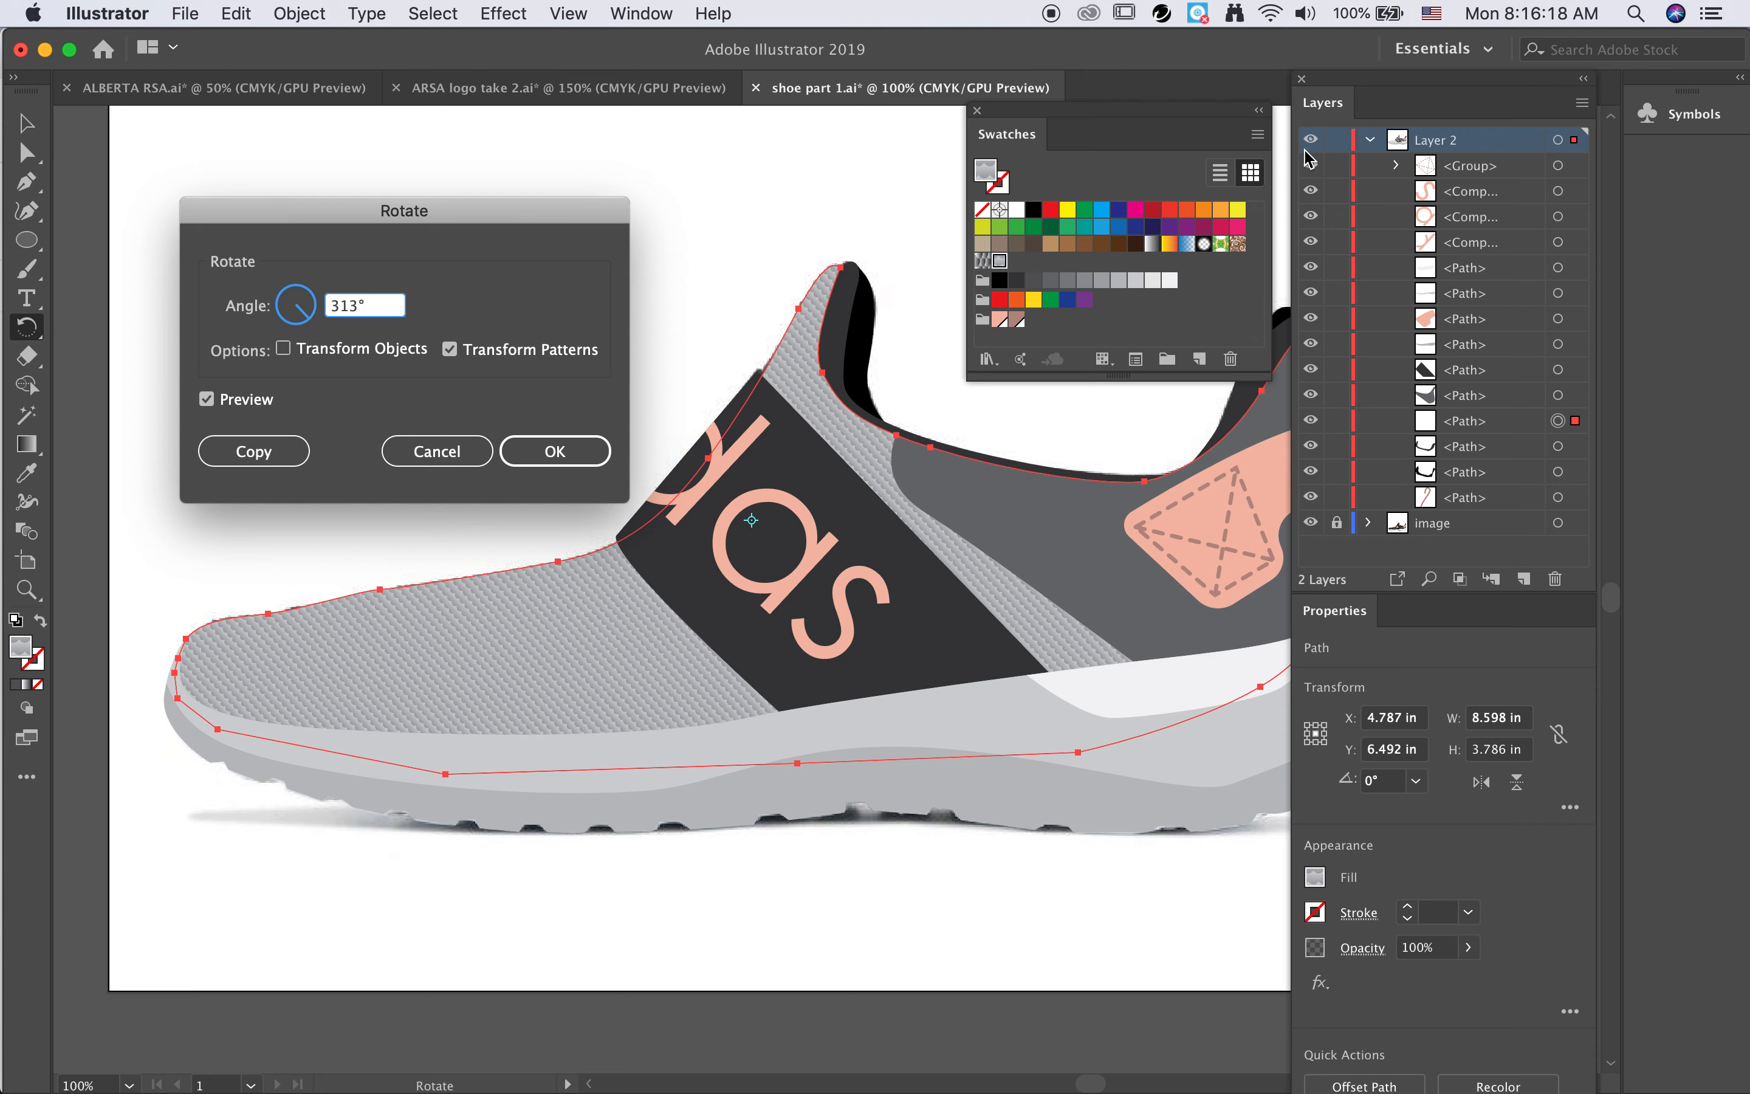
left_click(526, 445)
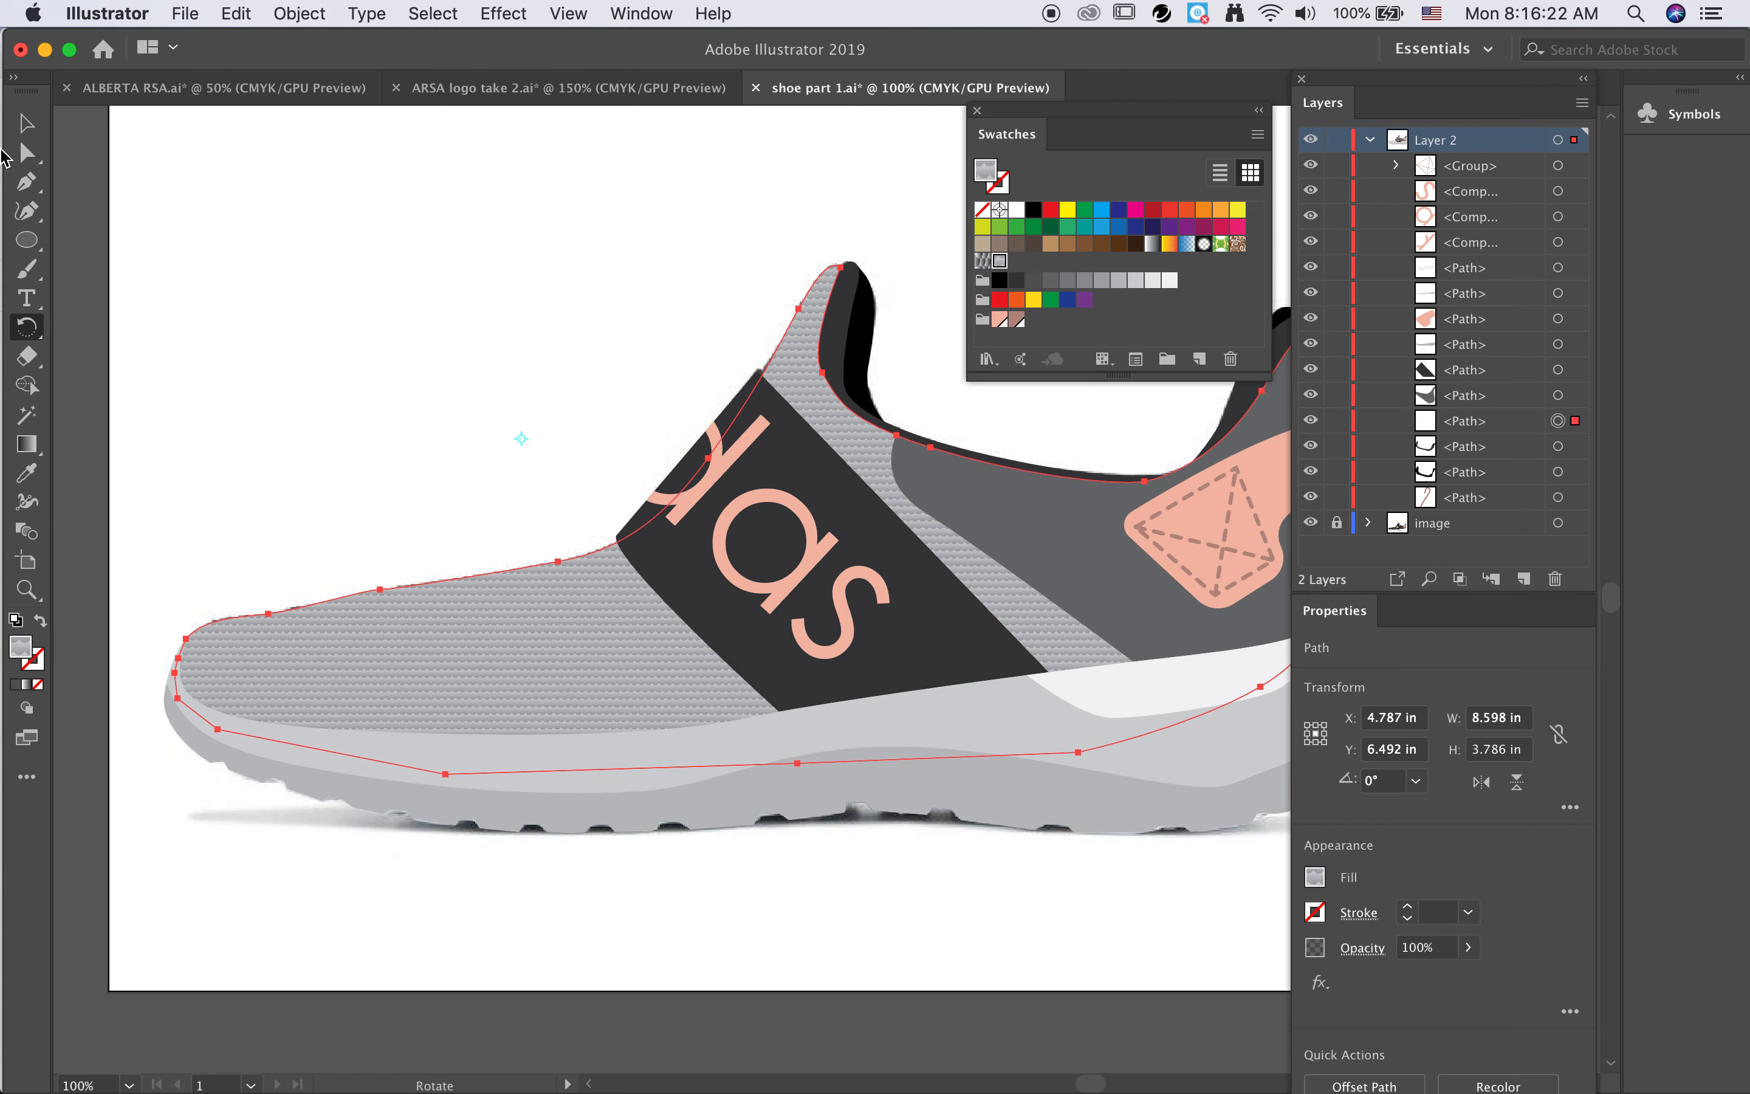
left_click(27, 125)
double_click(27, 330)
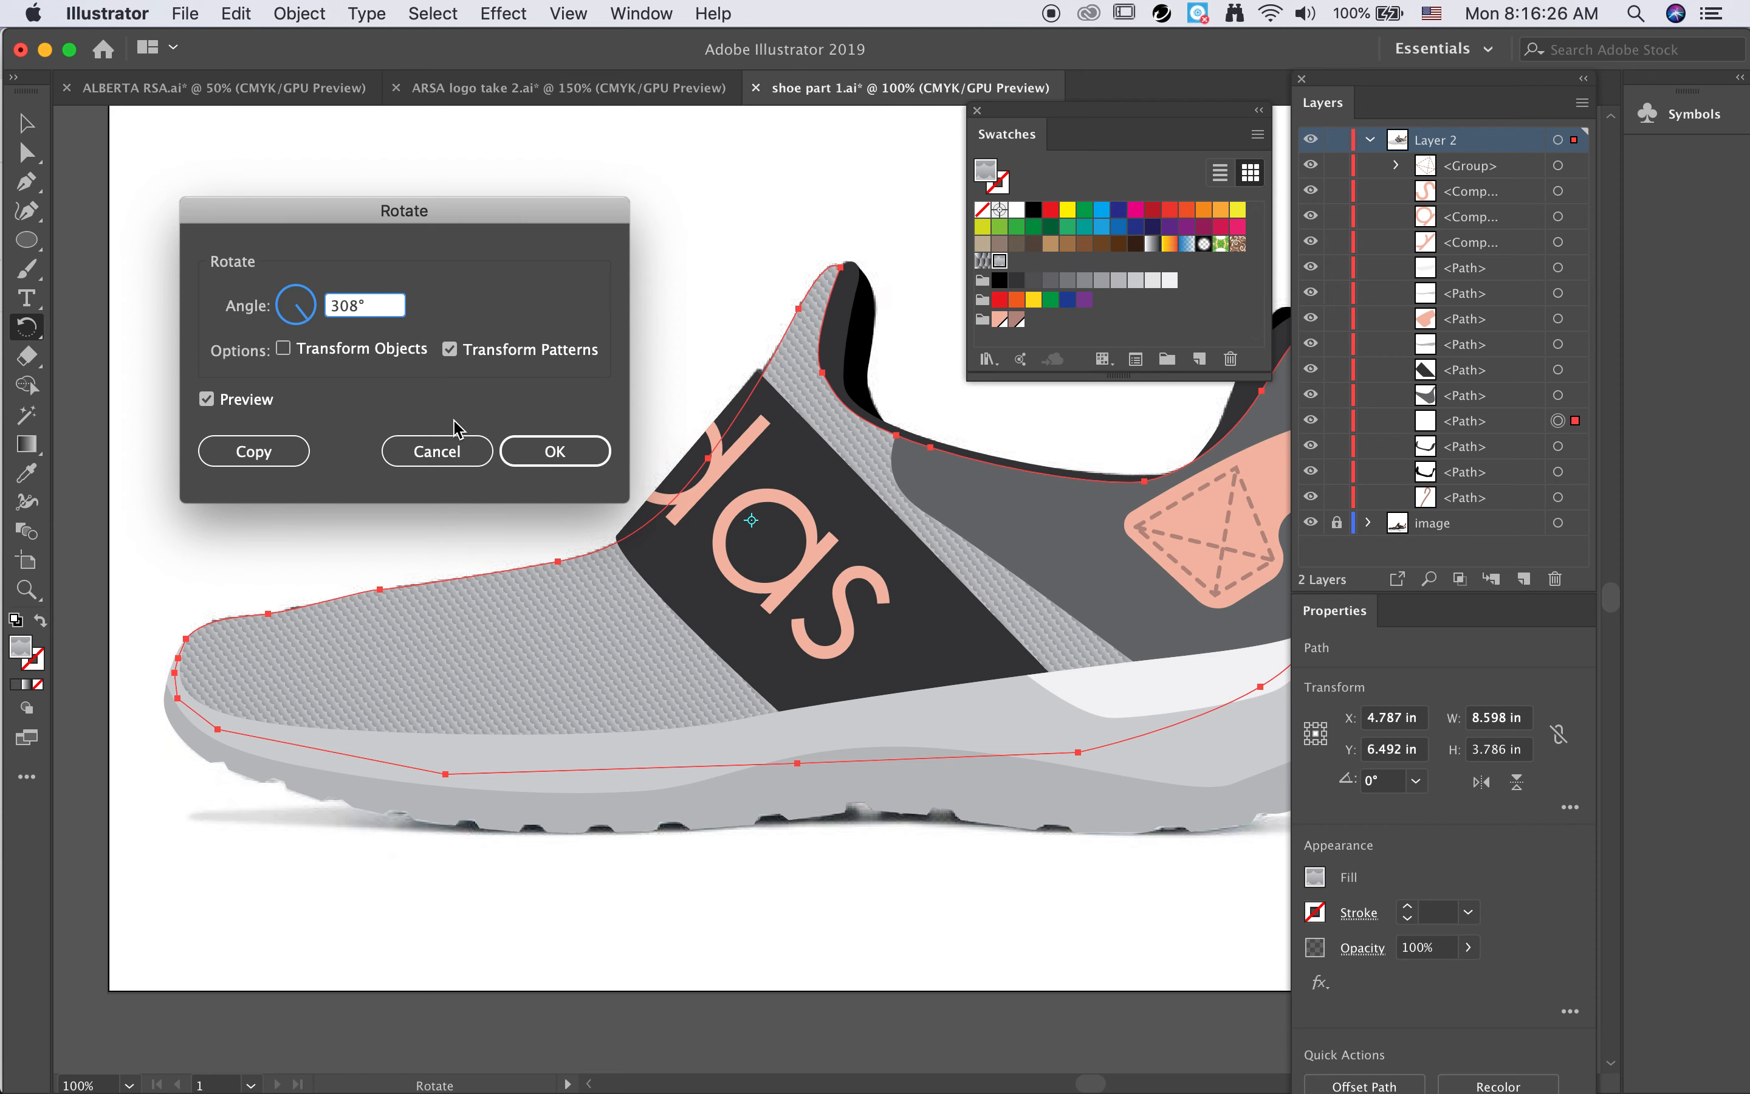
left_click(524, 447)
key("v")
left_click(202, 251)
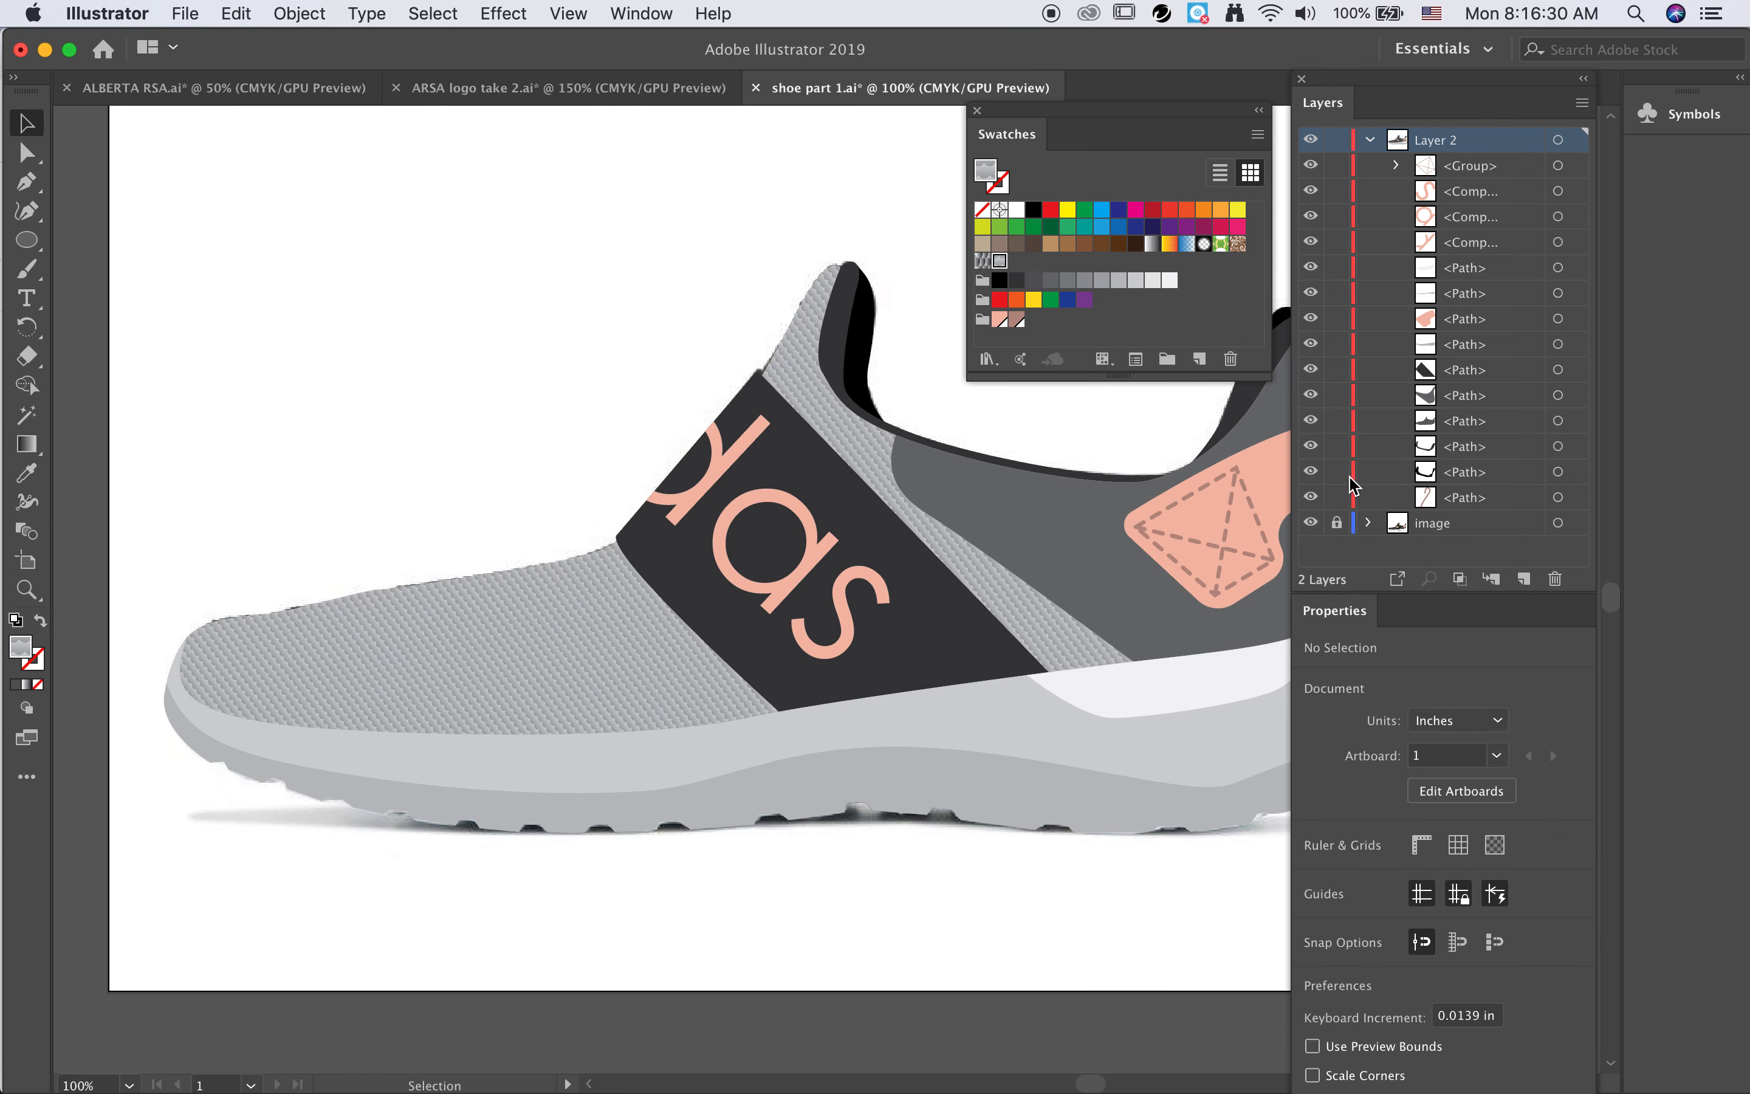
Step: Compare the illustration with the shoe photo and fill the rear side panel with New Pattern Swatch 2
left_click(1310, 524)
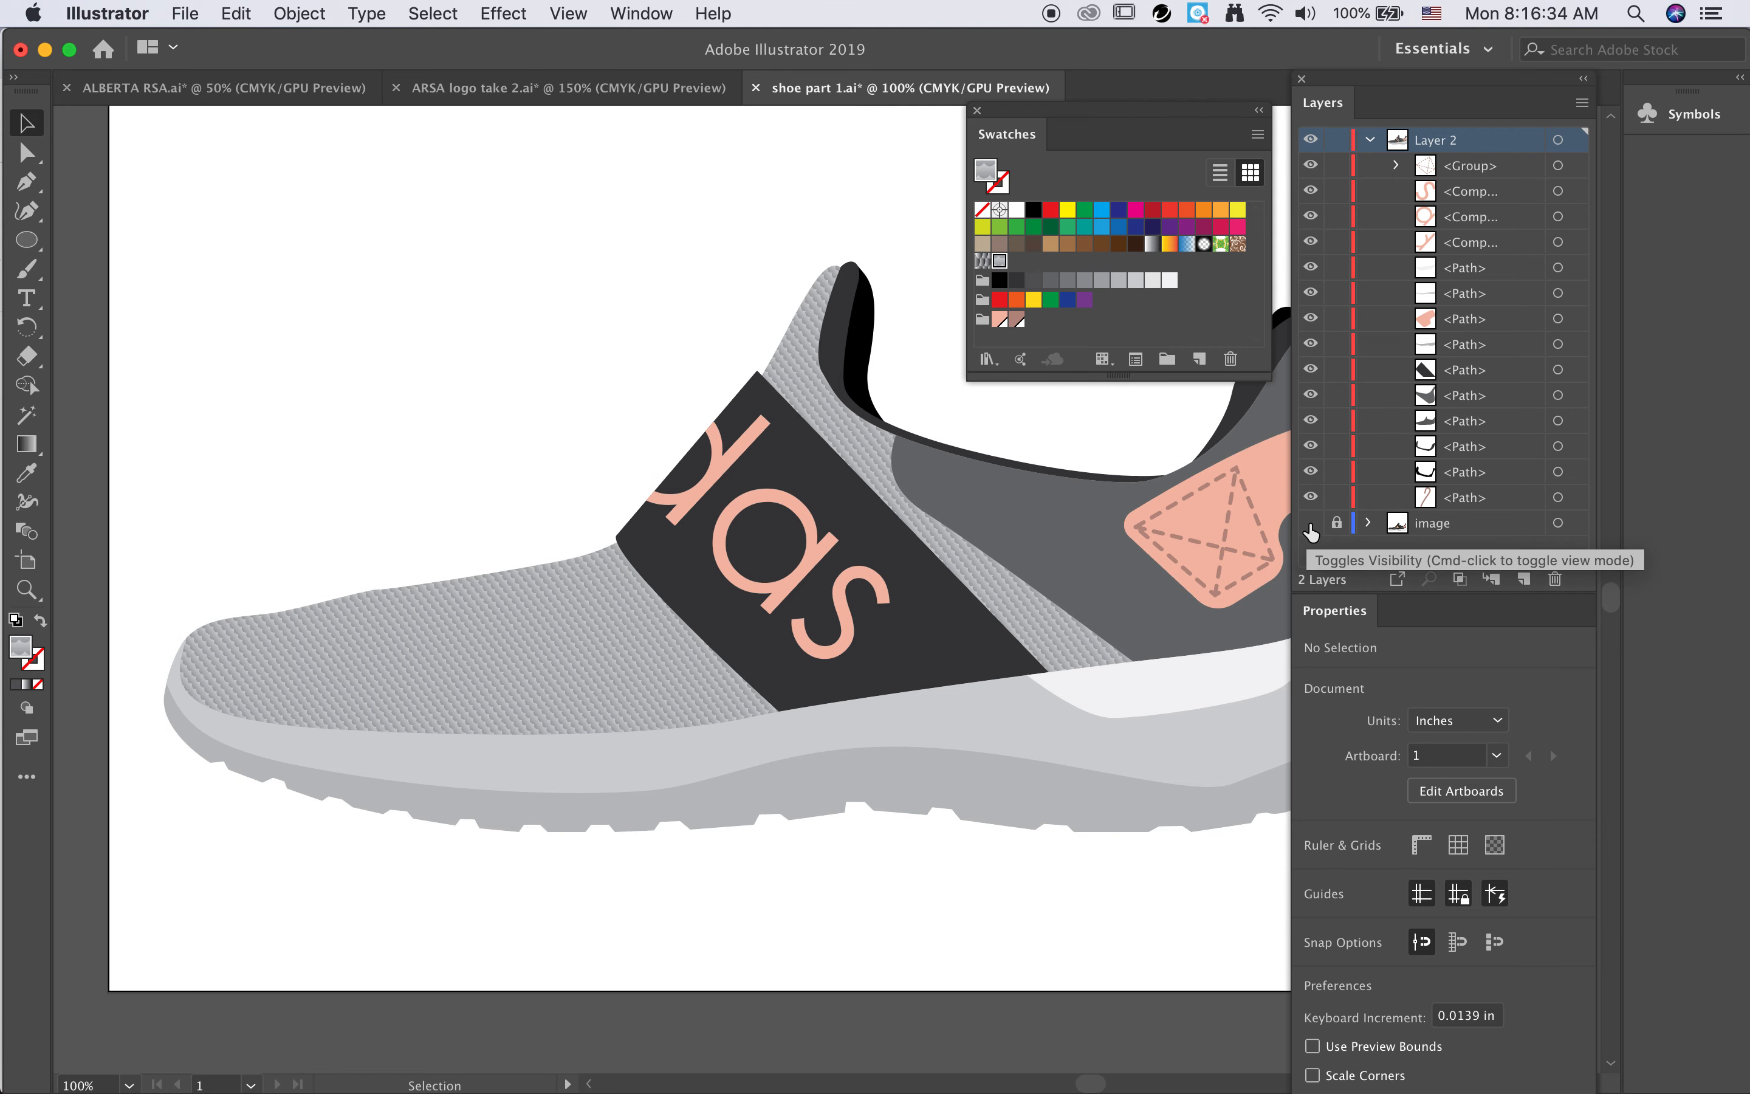
left_click(1310, 524)
scroll(1044, 601, "right", 3)
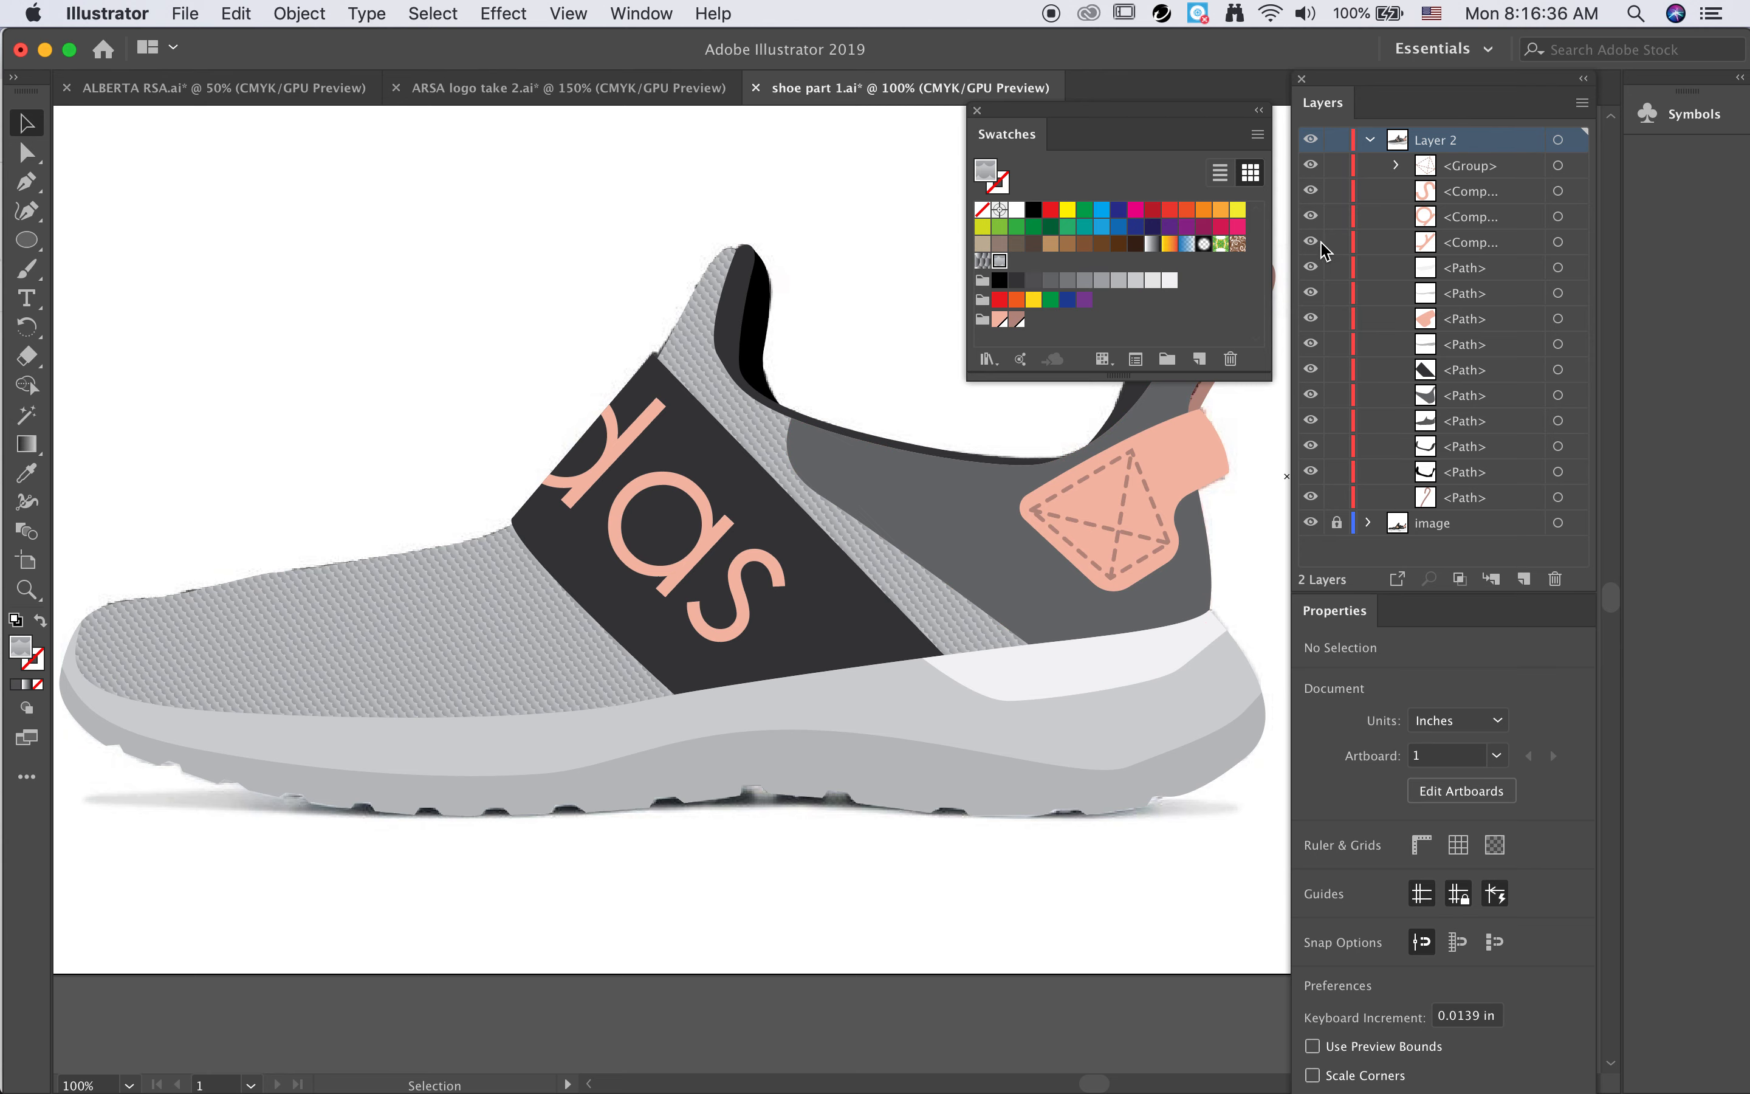
left_click(1310, 139)
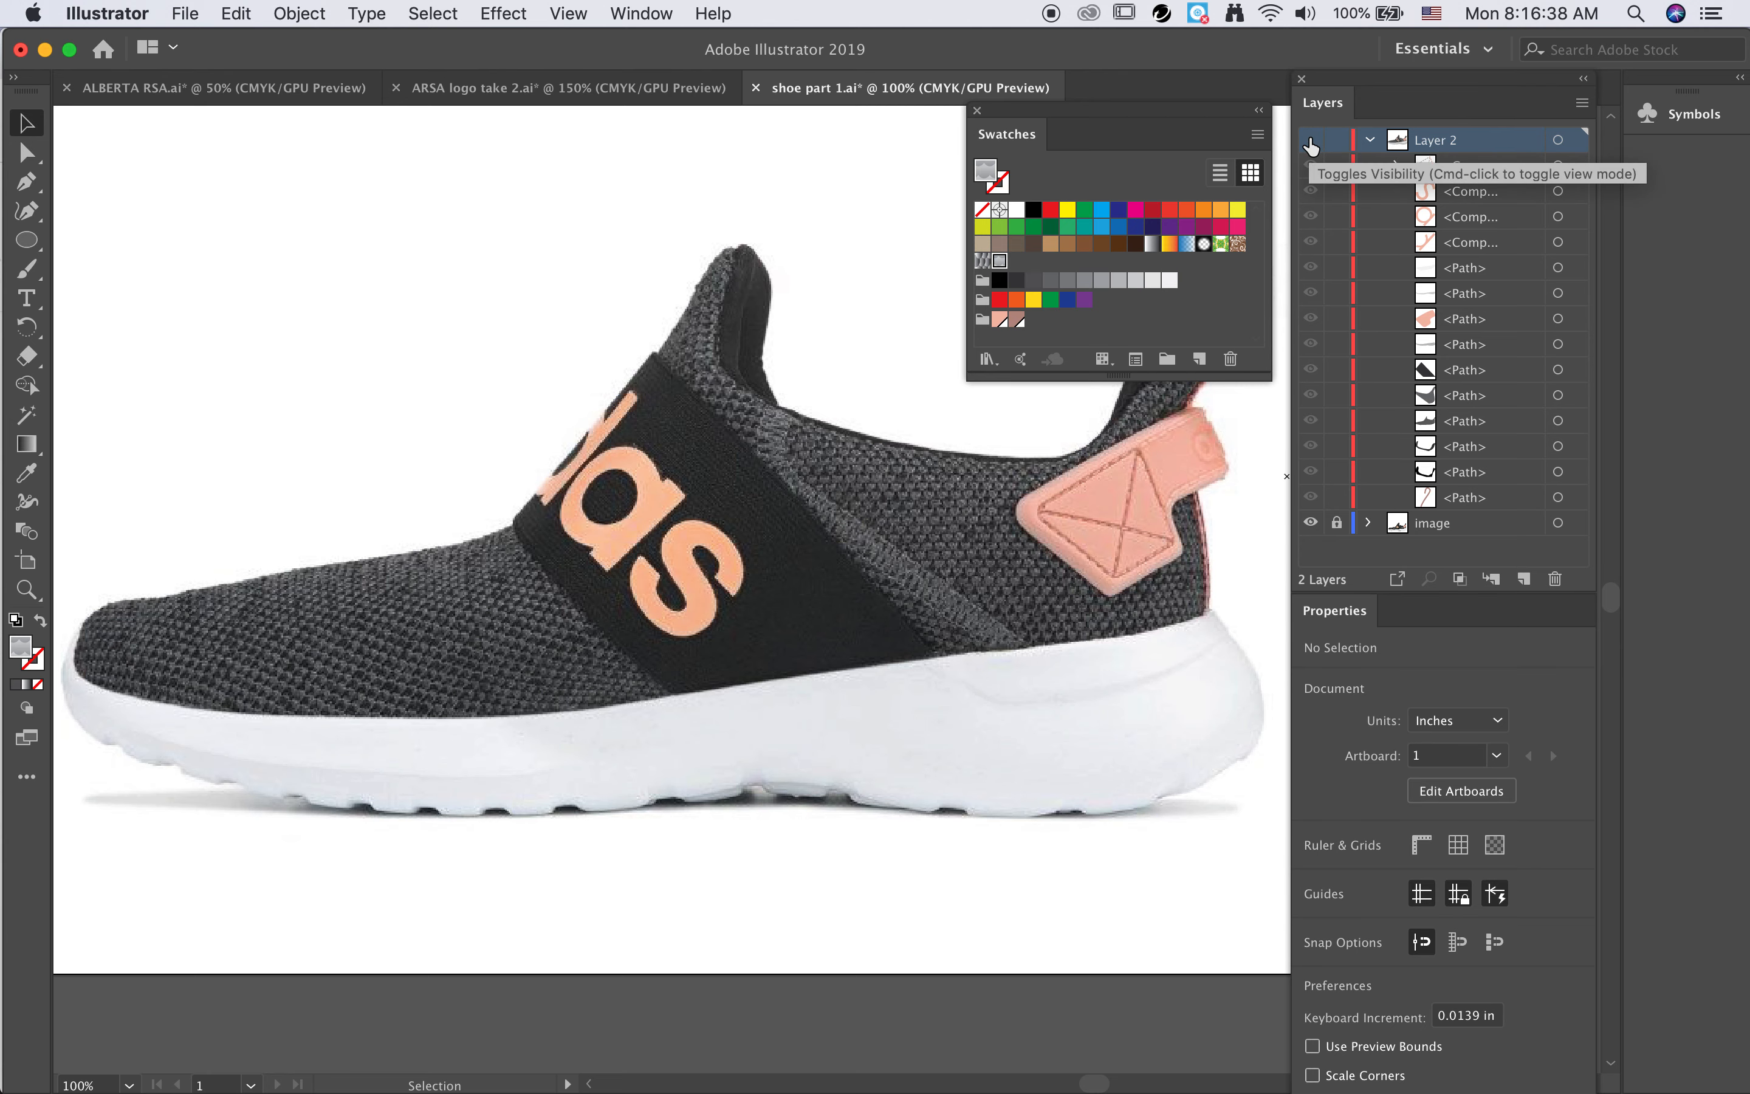
left_click(1310, 139)
left_click(993, 486)
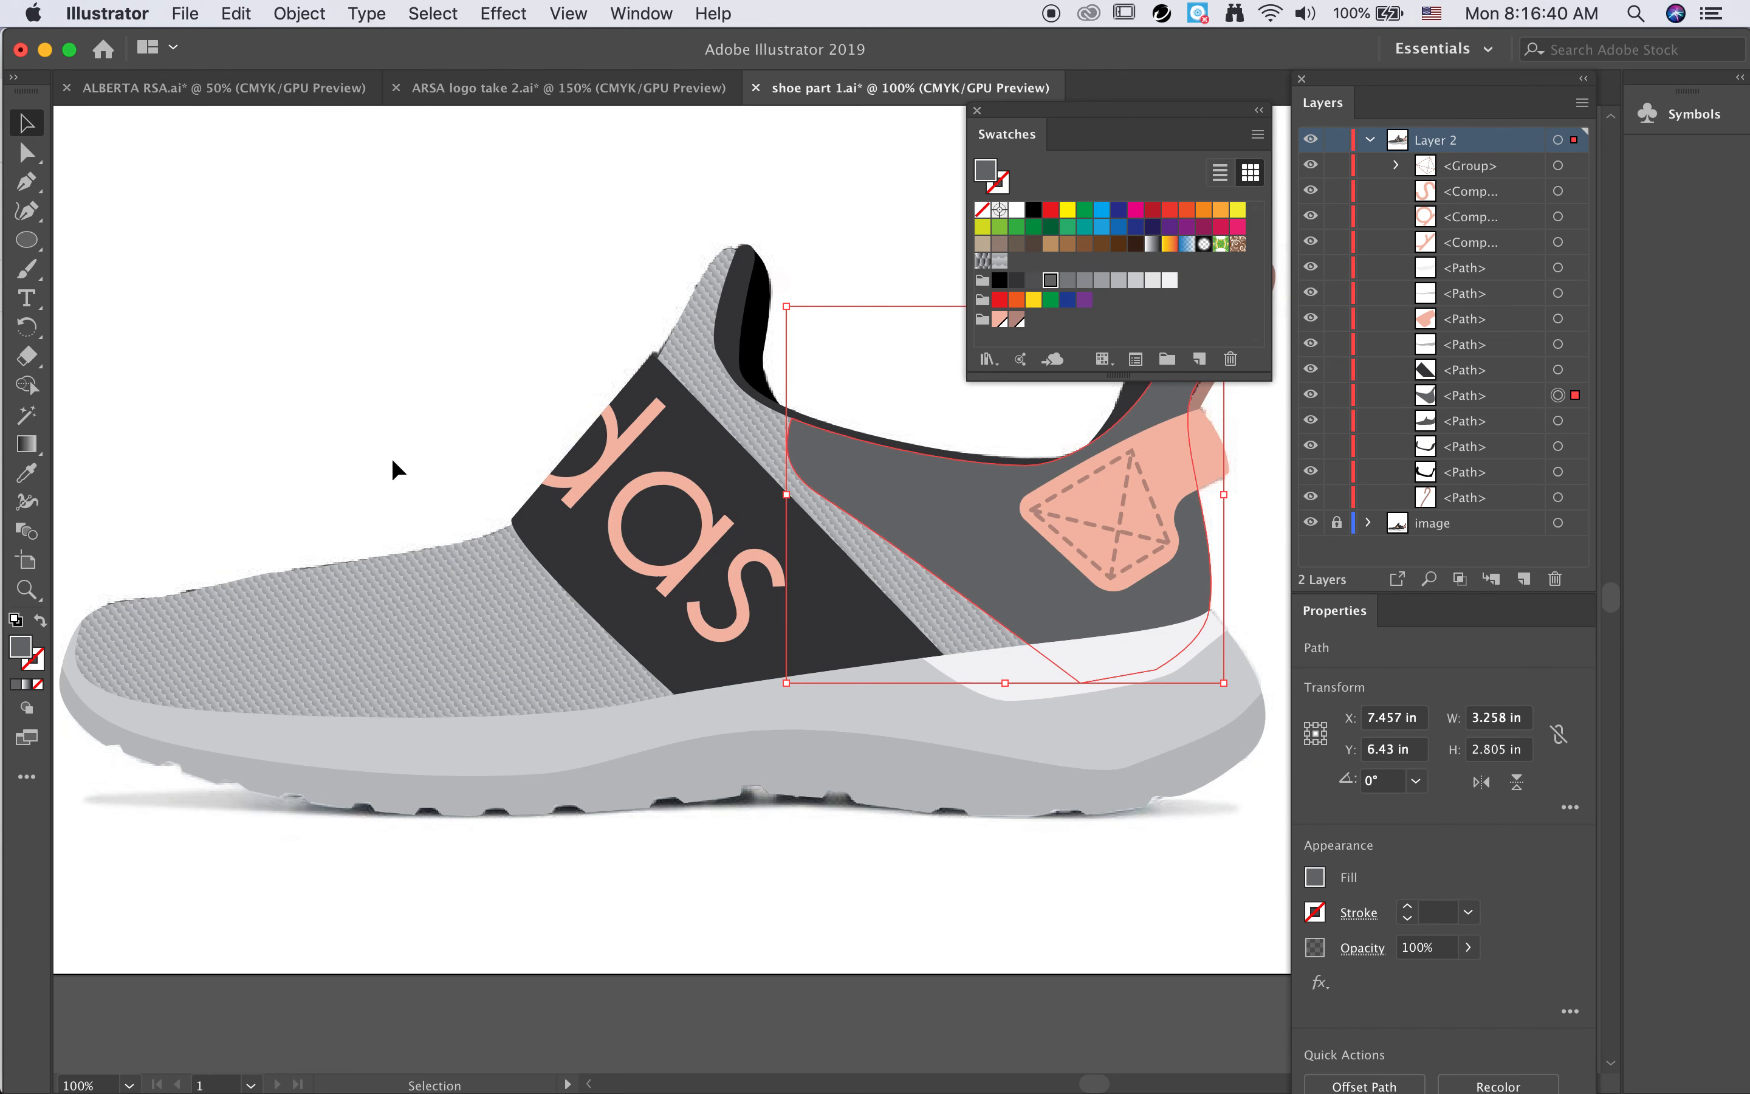
left_click(998, 263)
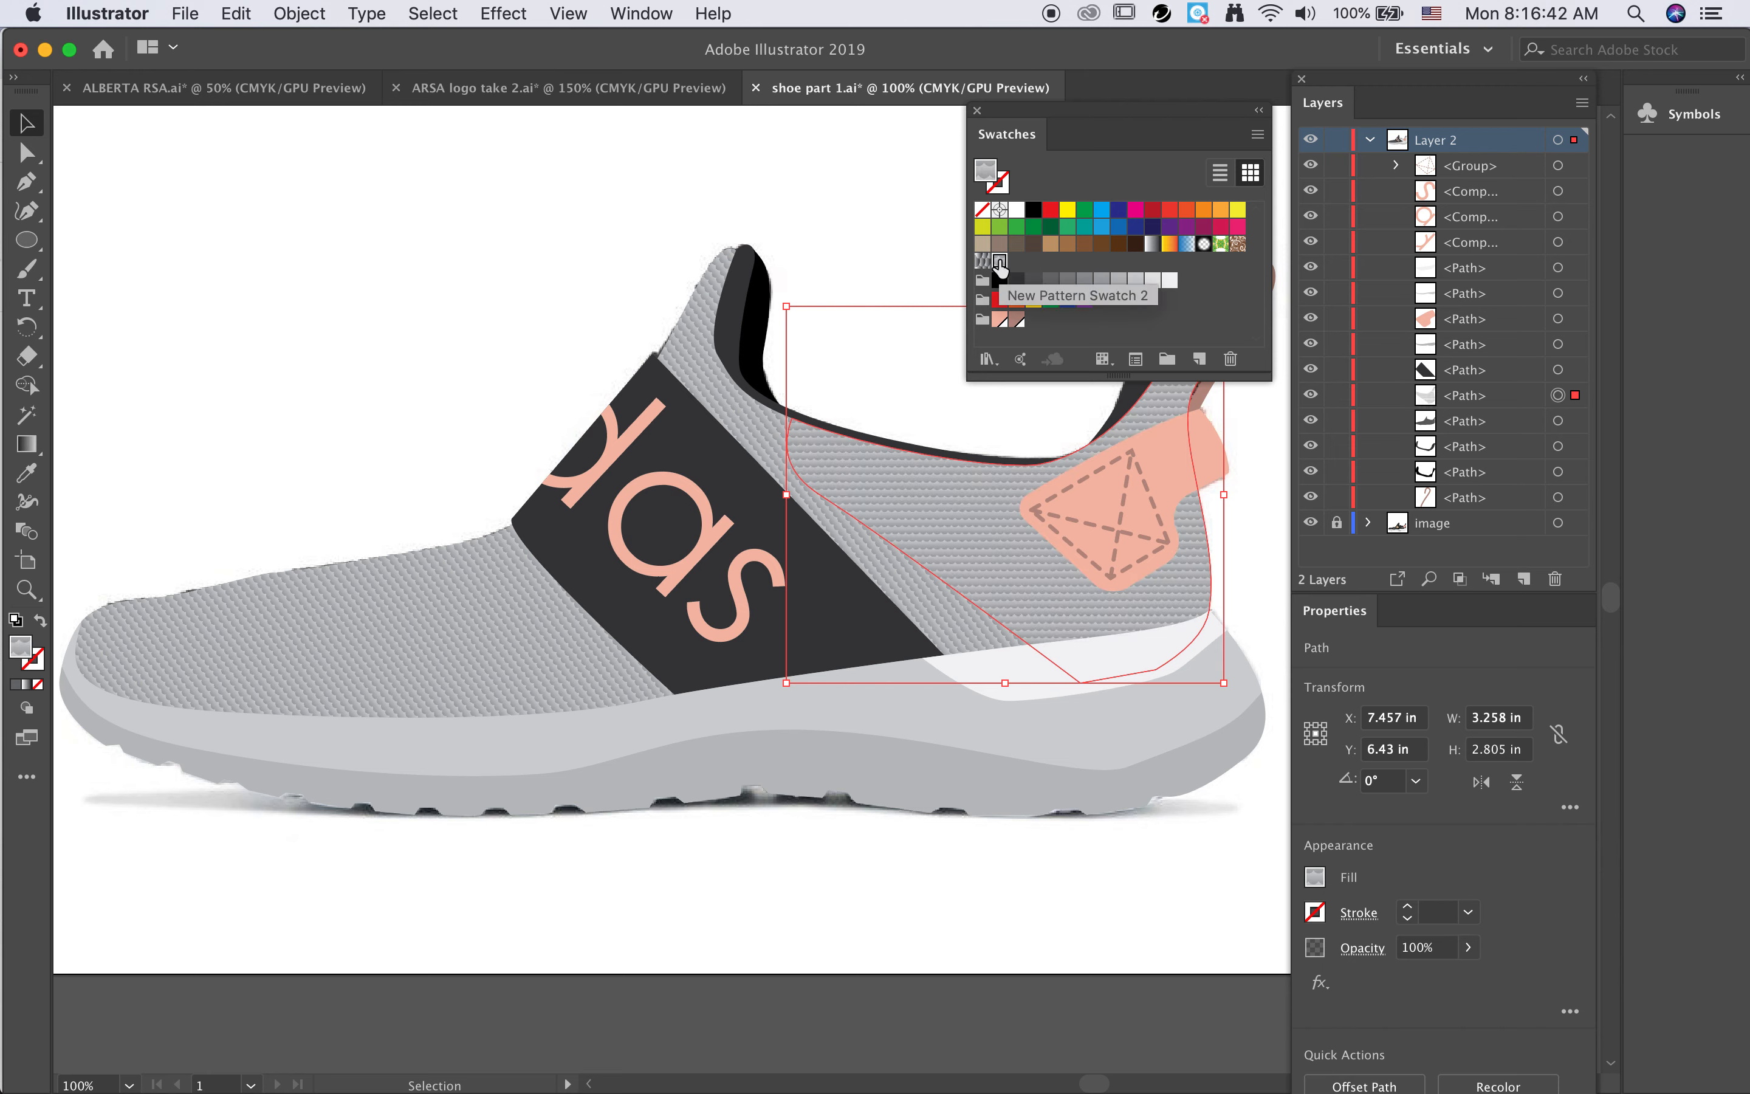
left_click(510, 282)
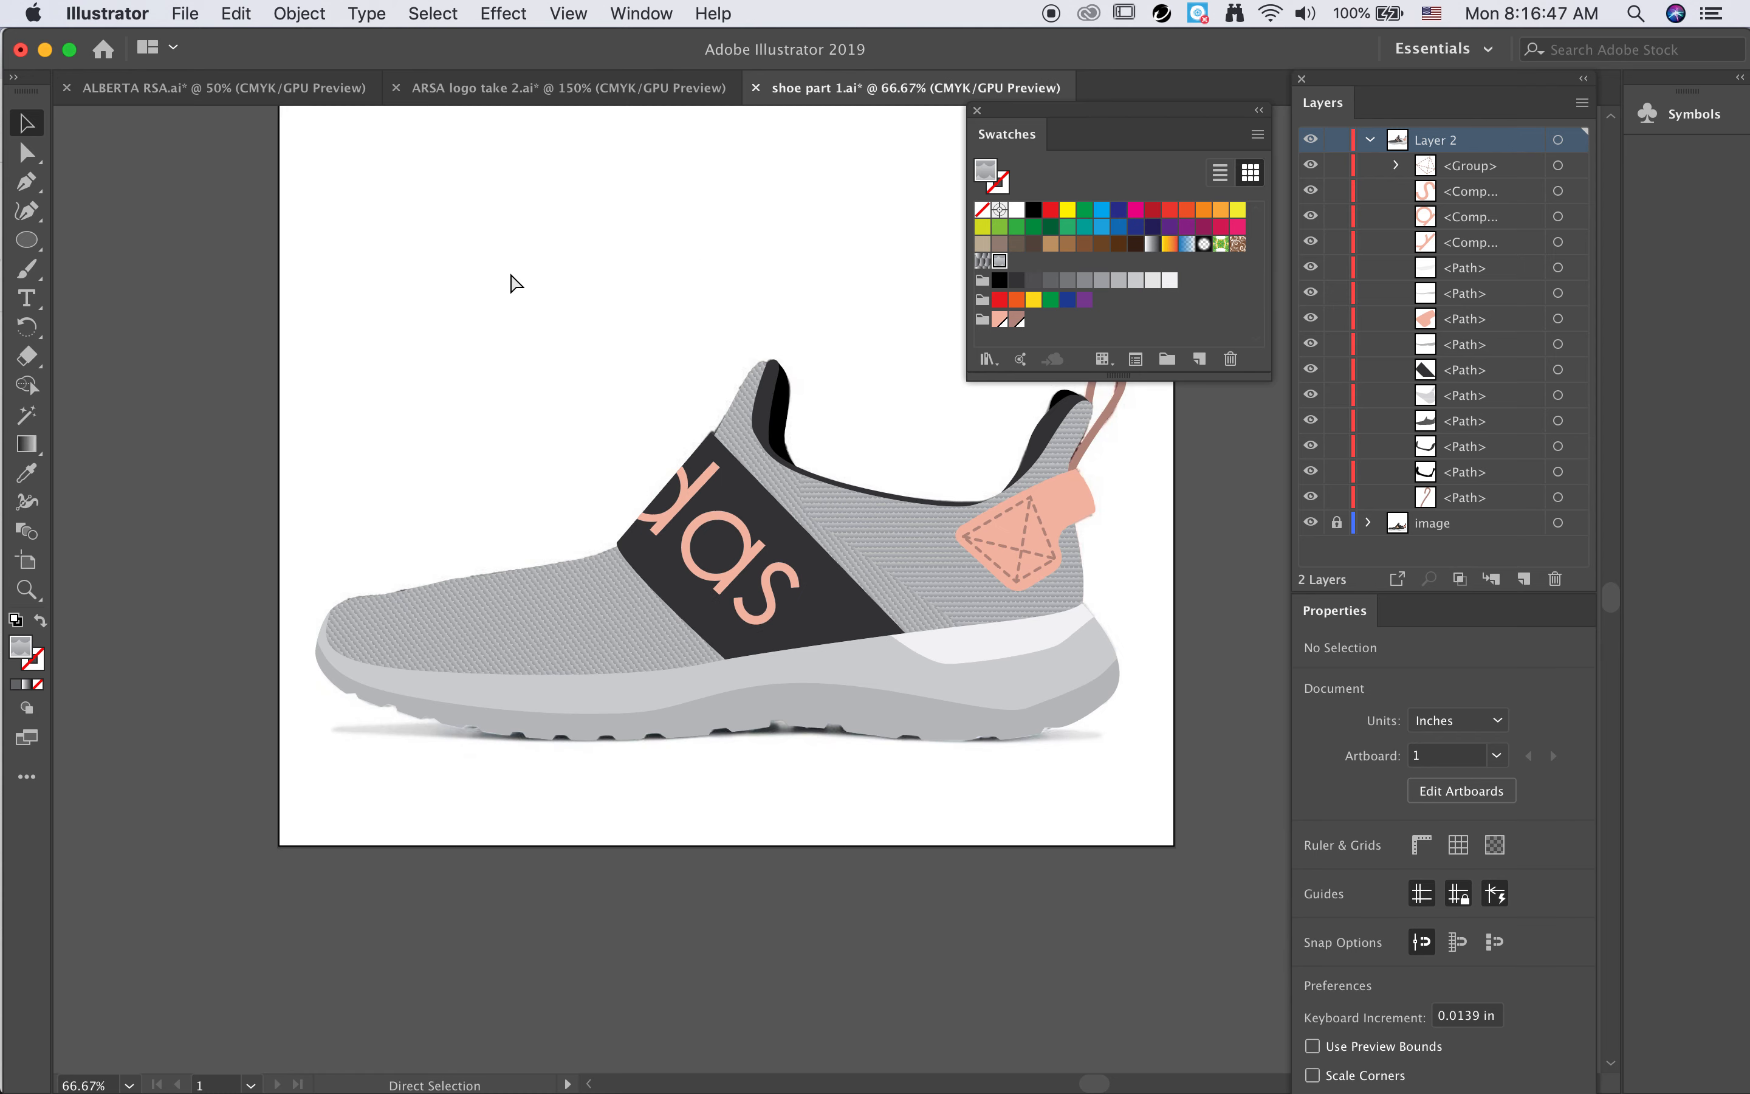
Step: Duplicate the patterned rear side panel in place and move the copy directly above the original in the stacking order
key("super+minus")
left_click(848, 516)
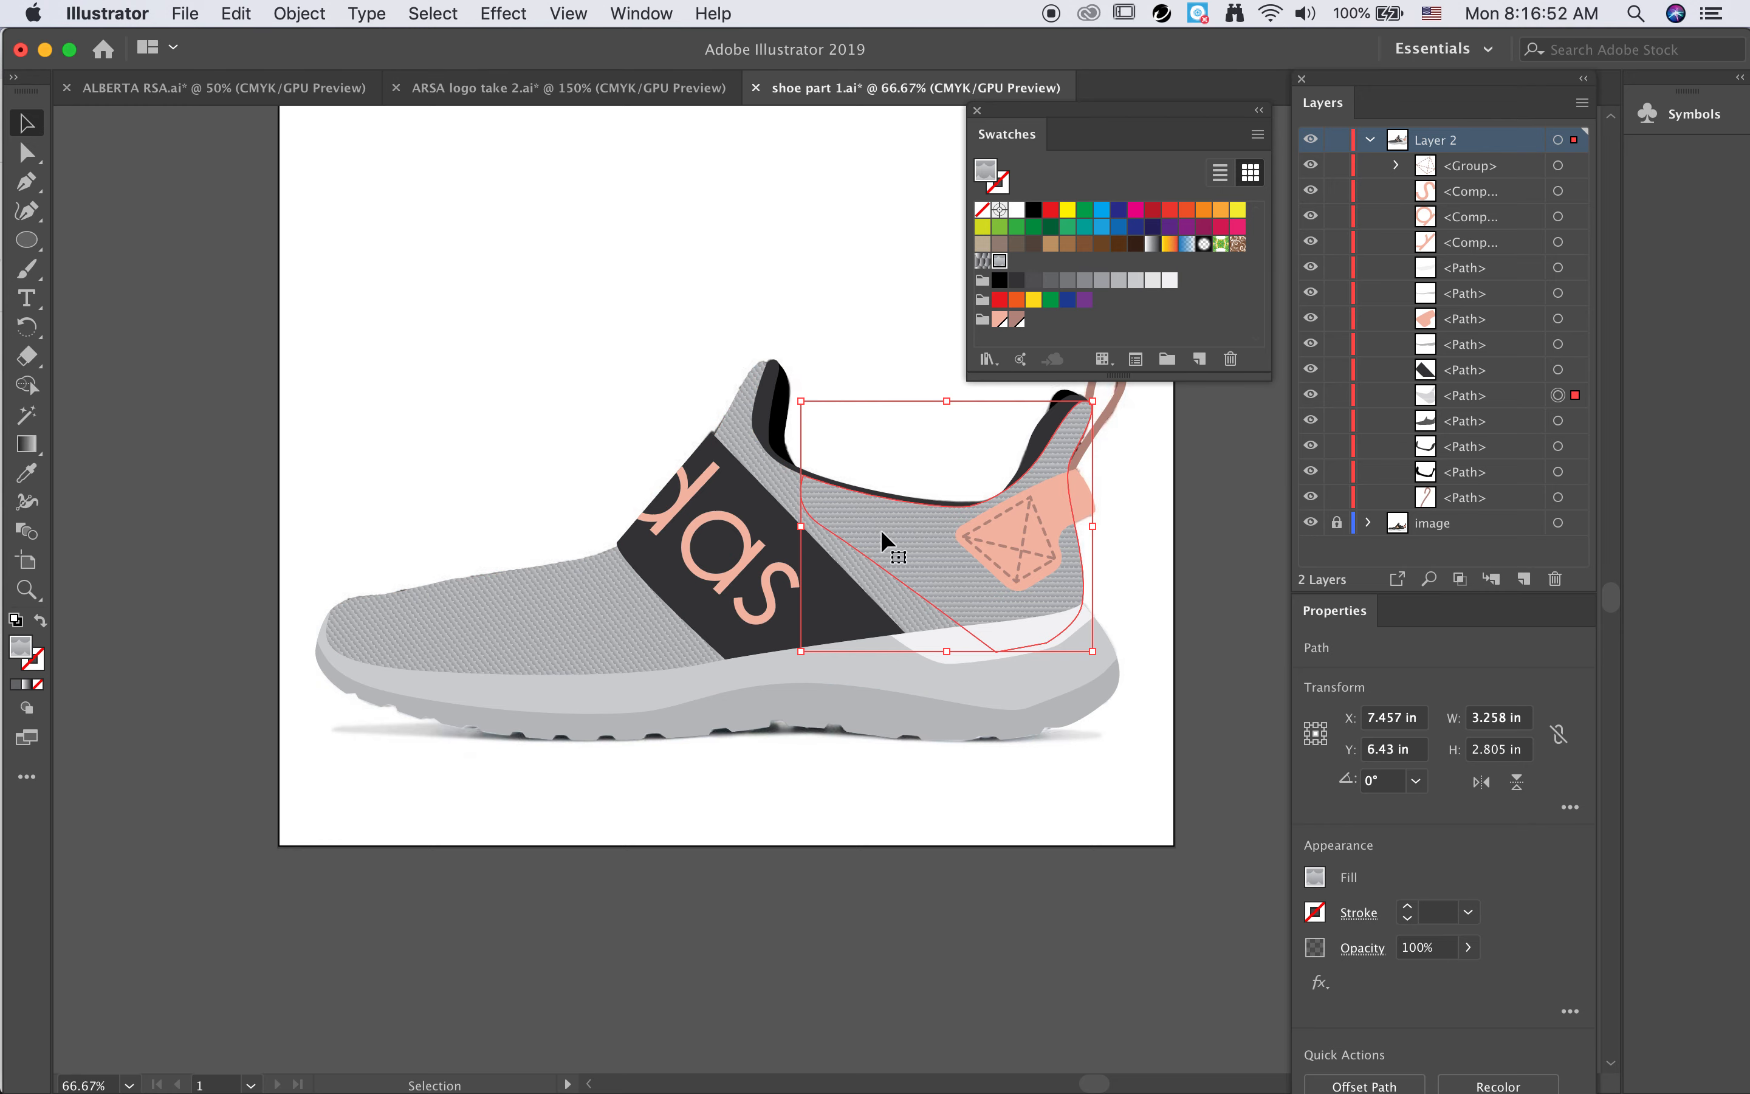
key("super+equal")
key("super+equal")
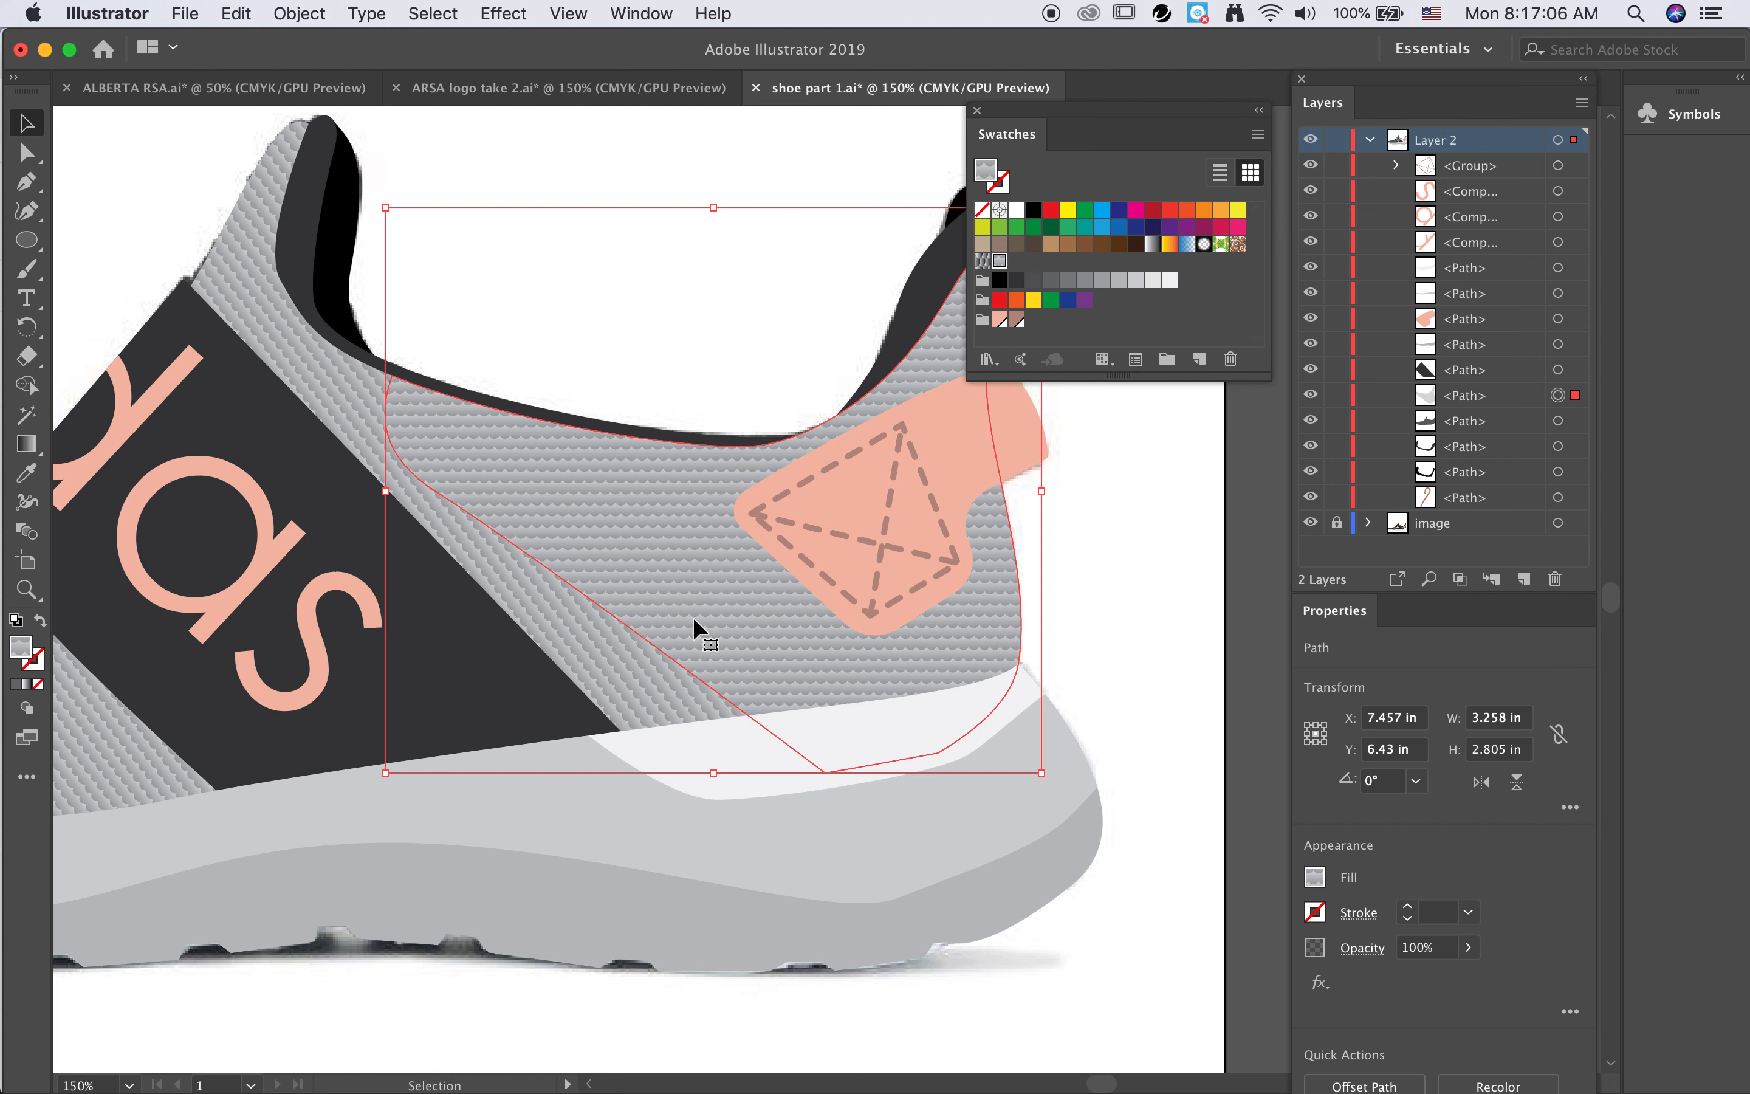
left_click(249, 15)
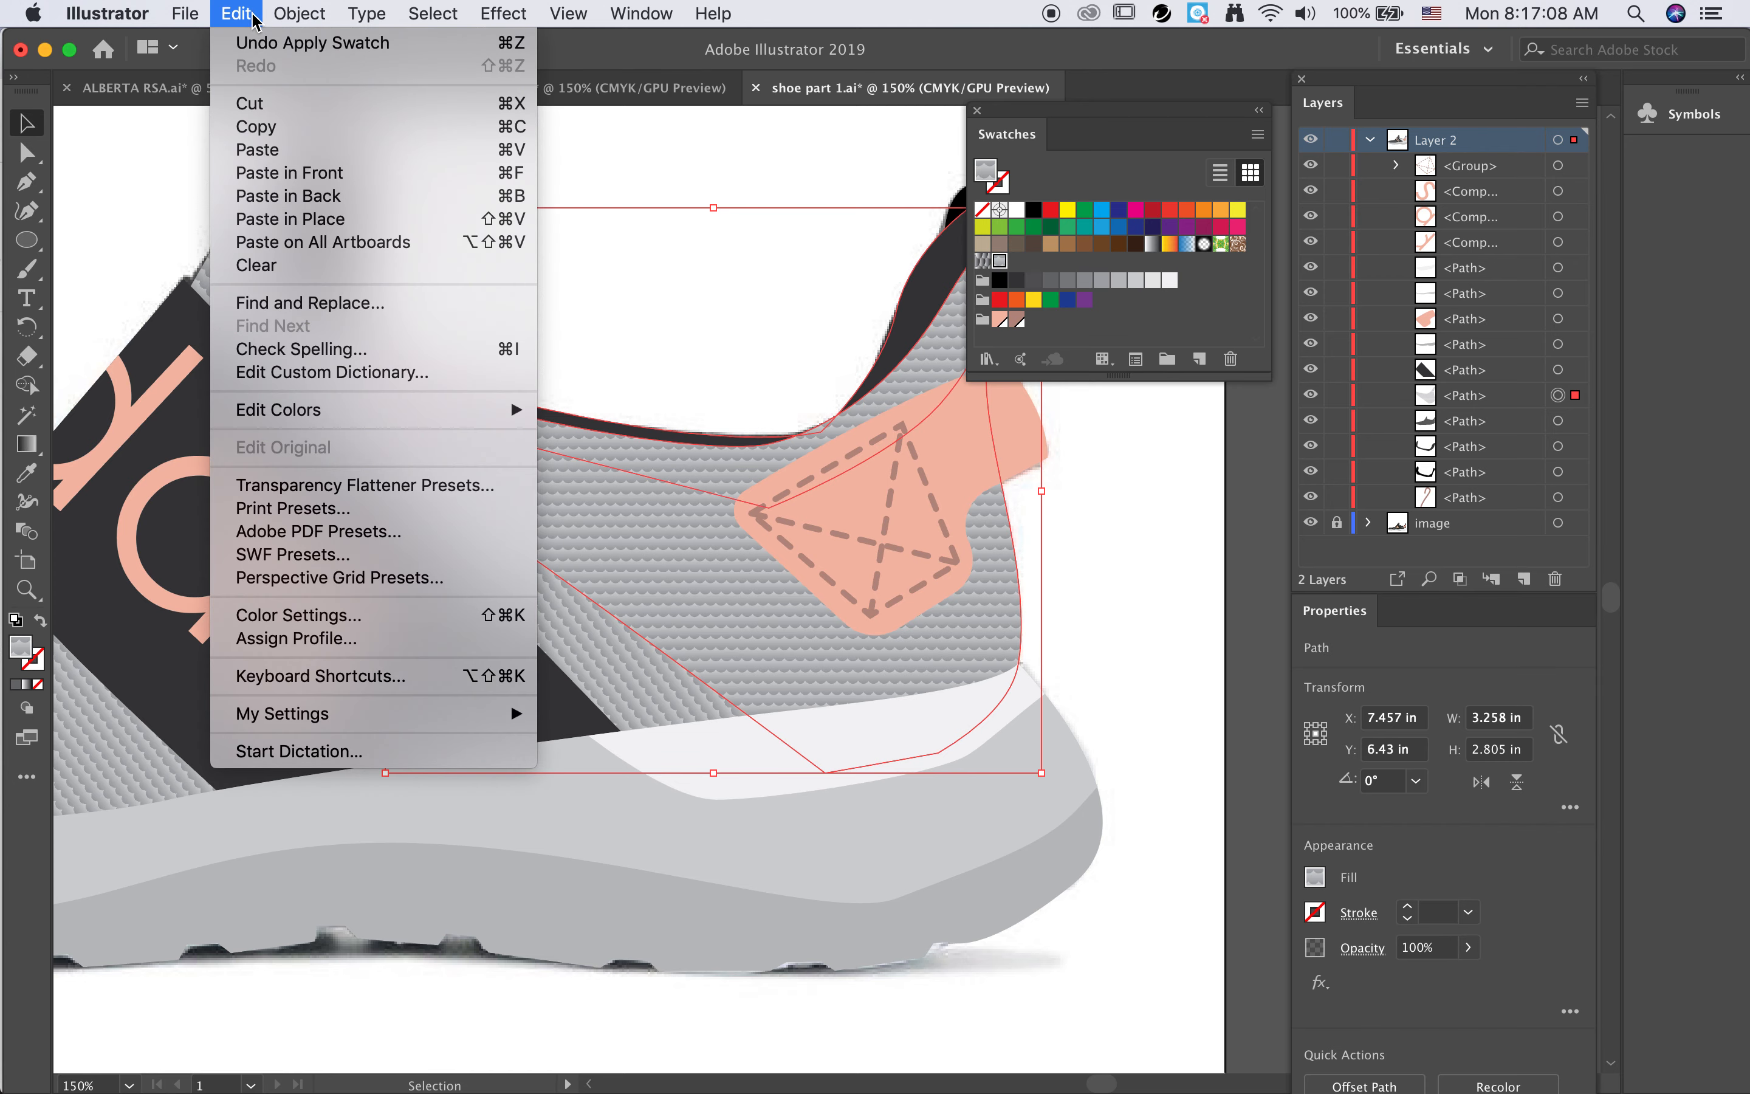
left_click(268, 130)
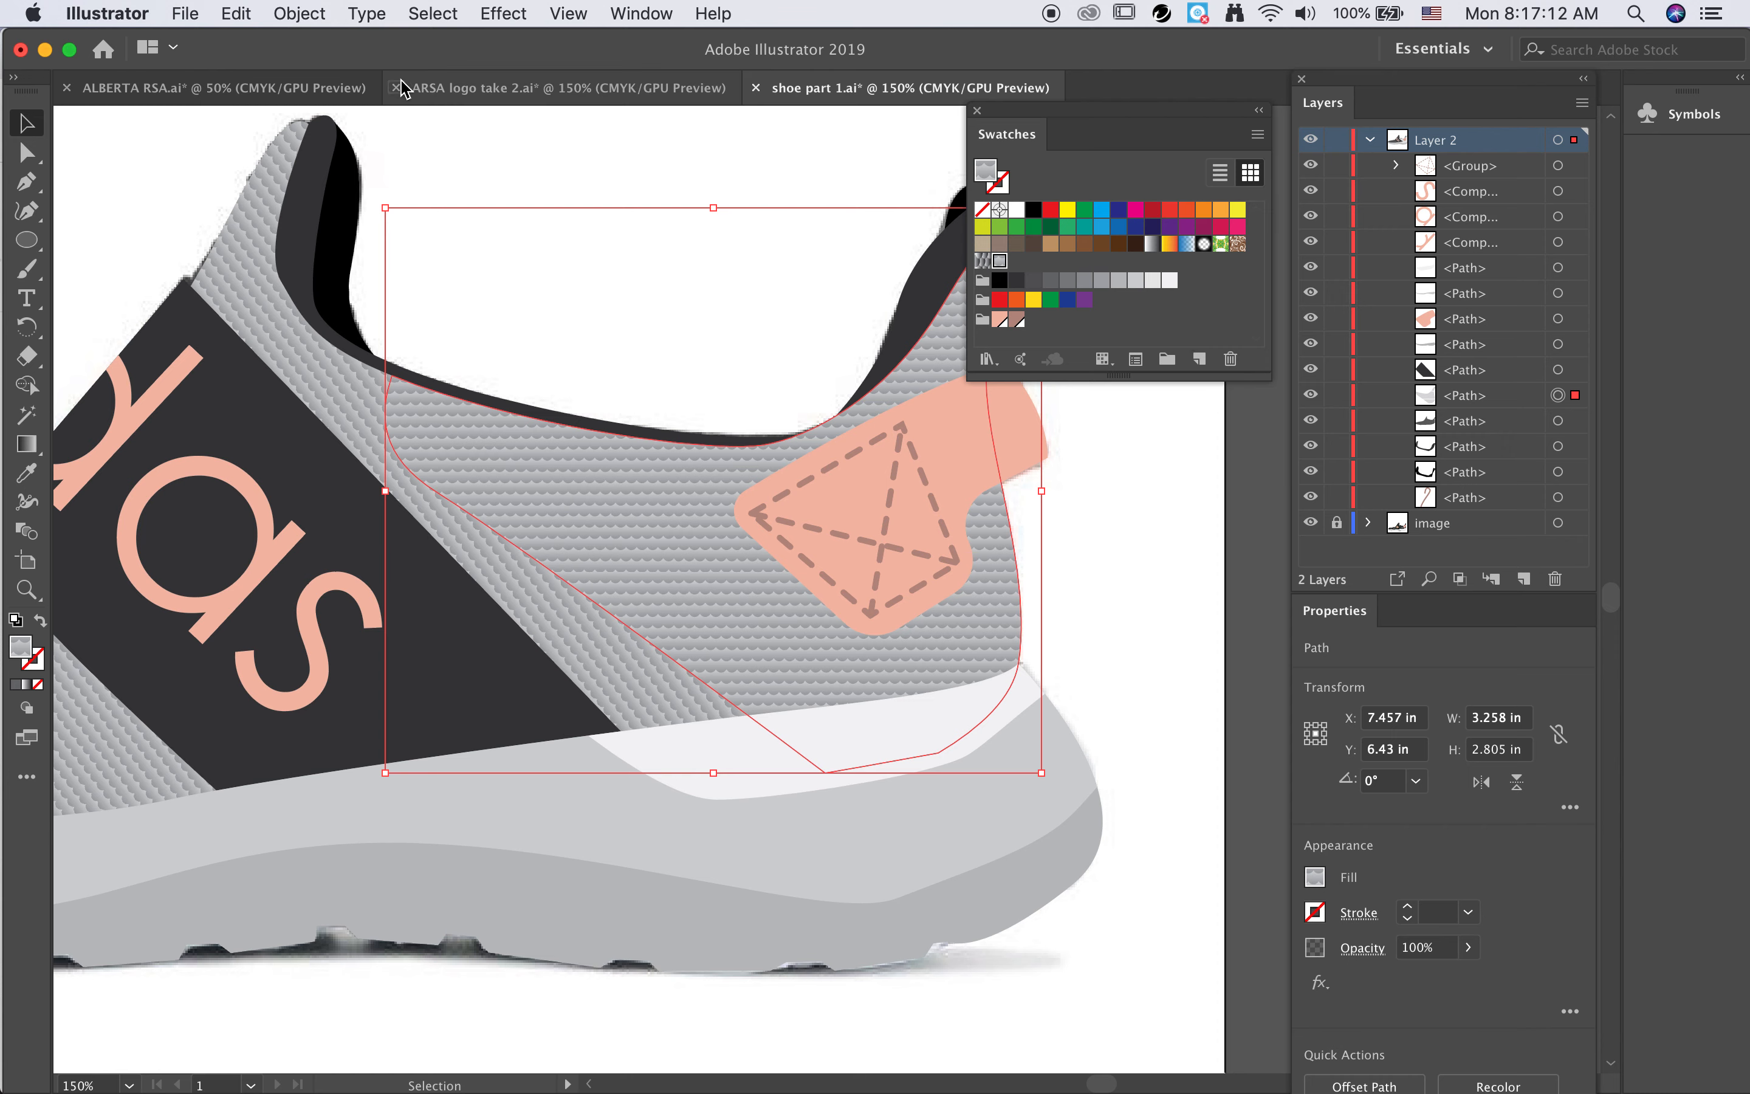
left_click(236, 13)
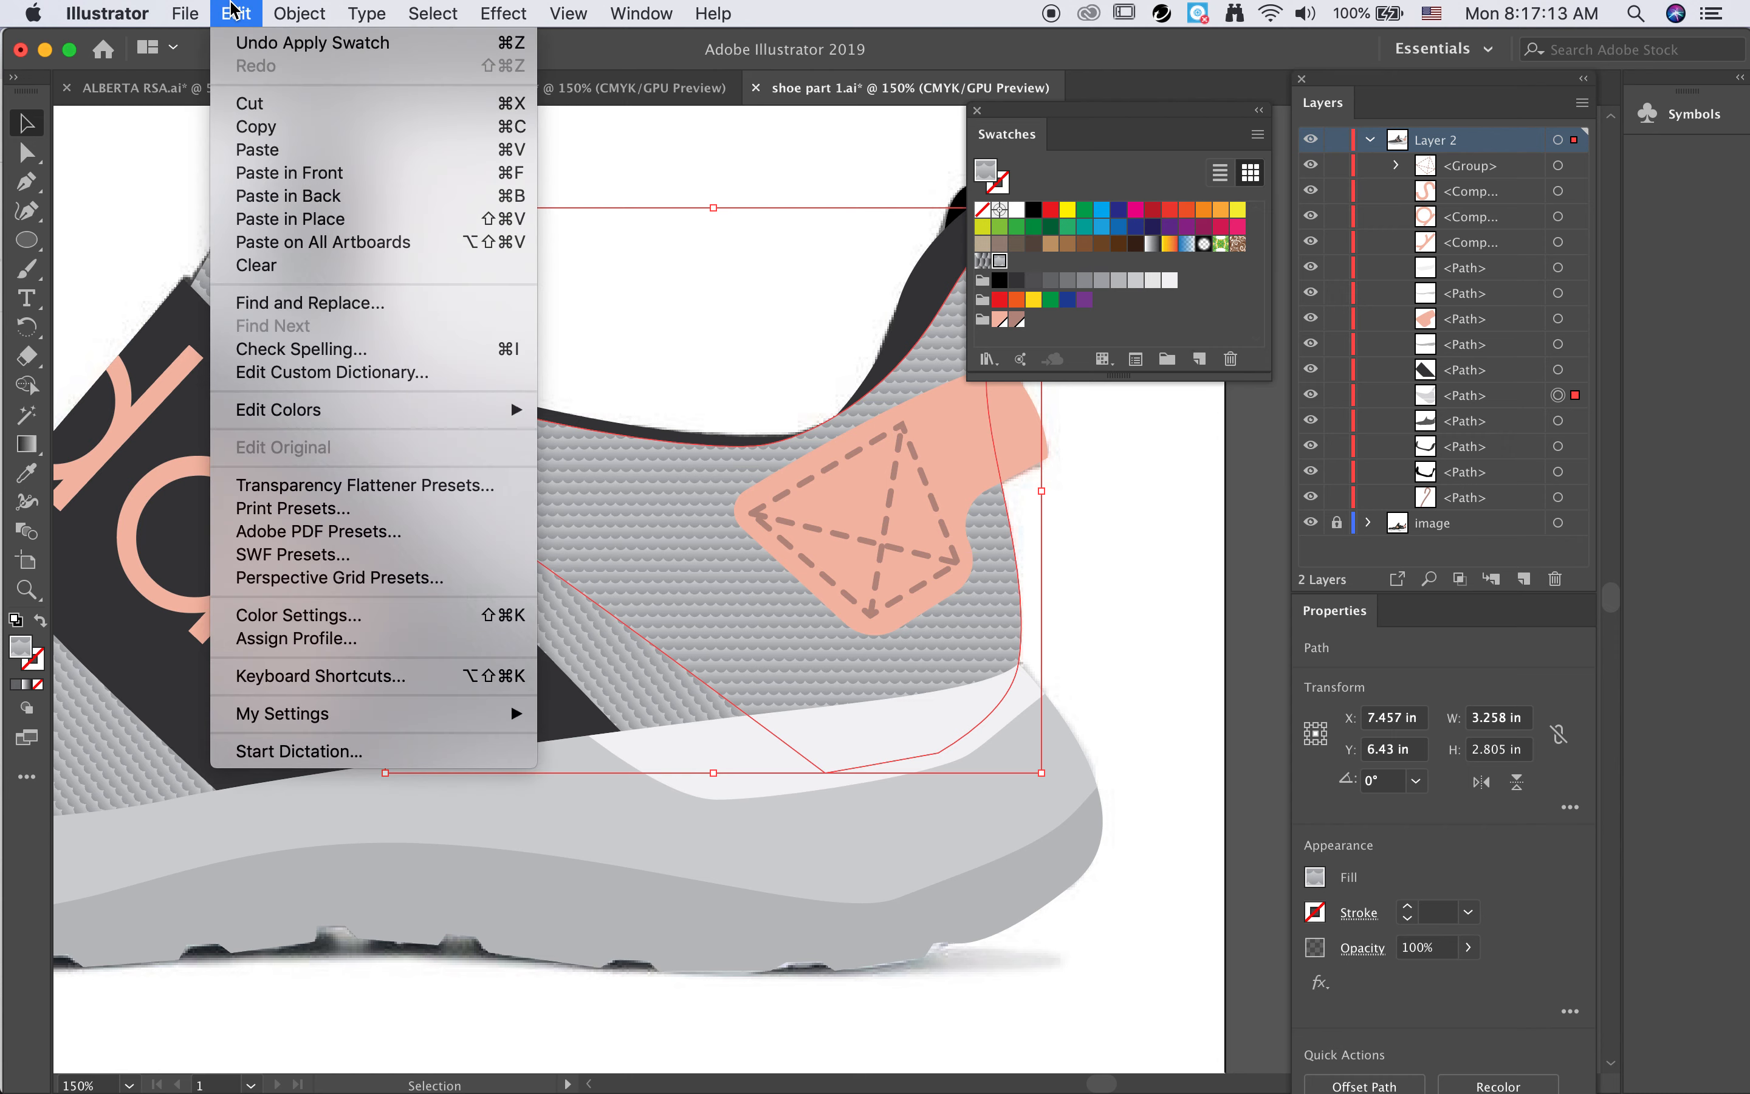
left_click(291, 219)
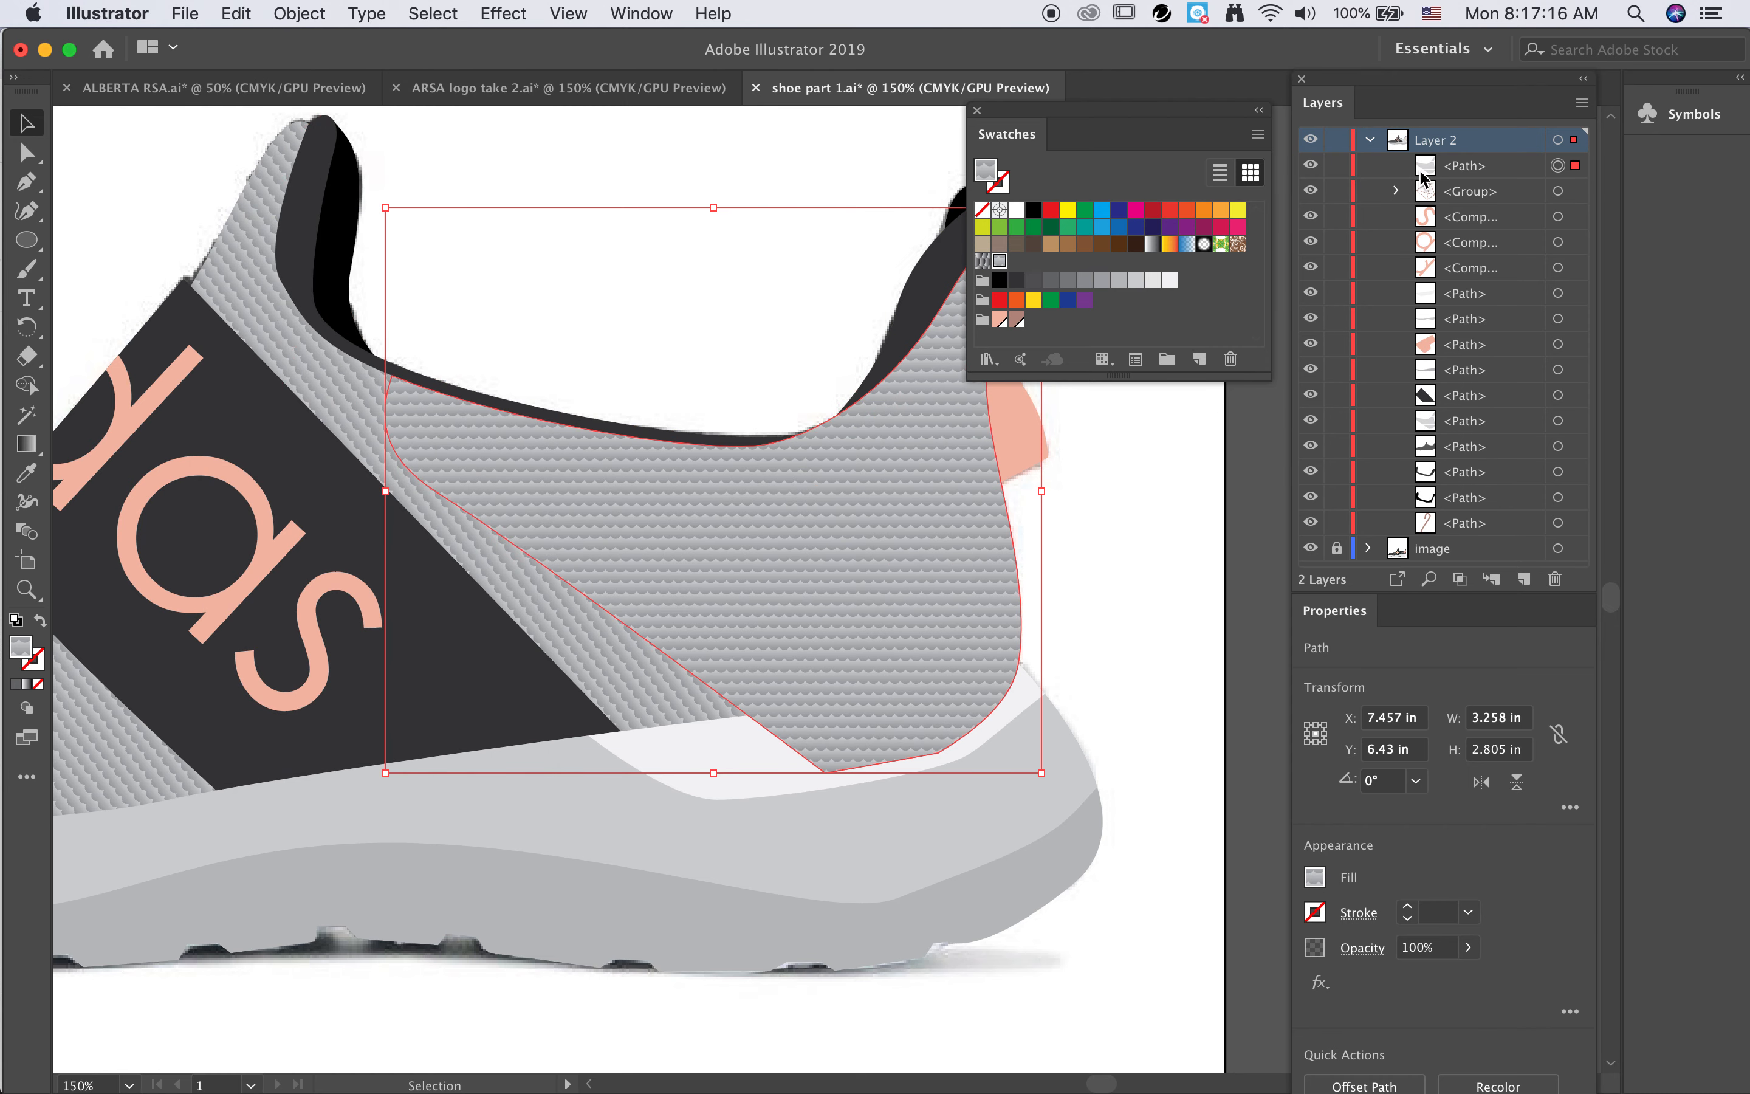
left_click_drag(1457, 170, 1457, 416)
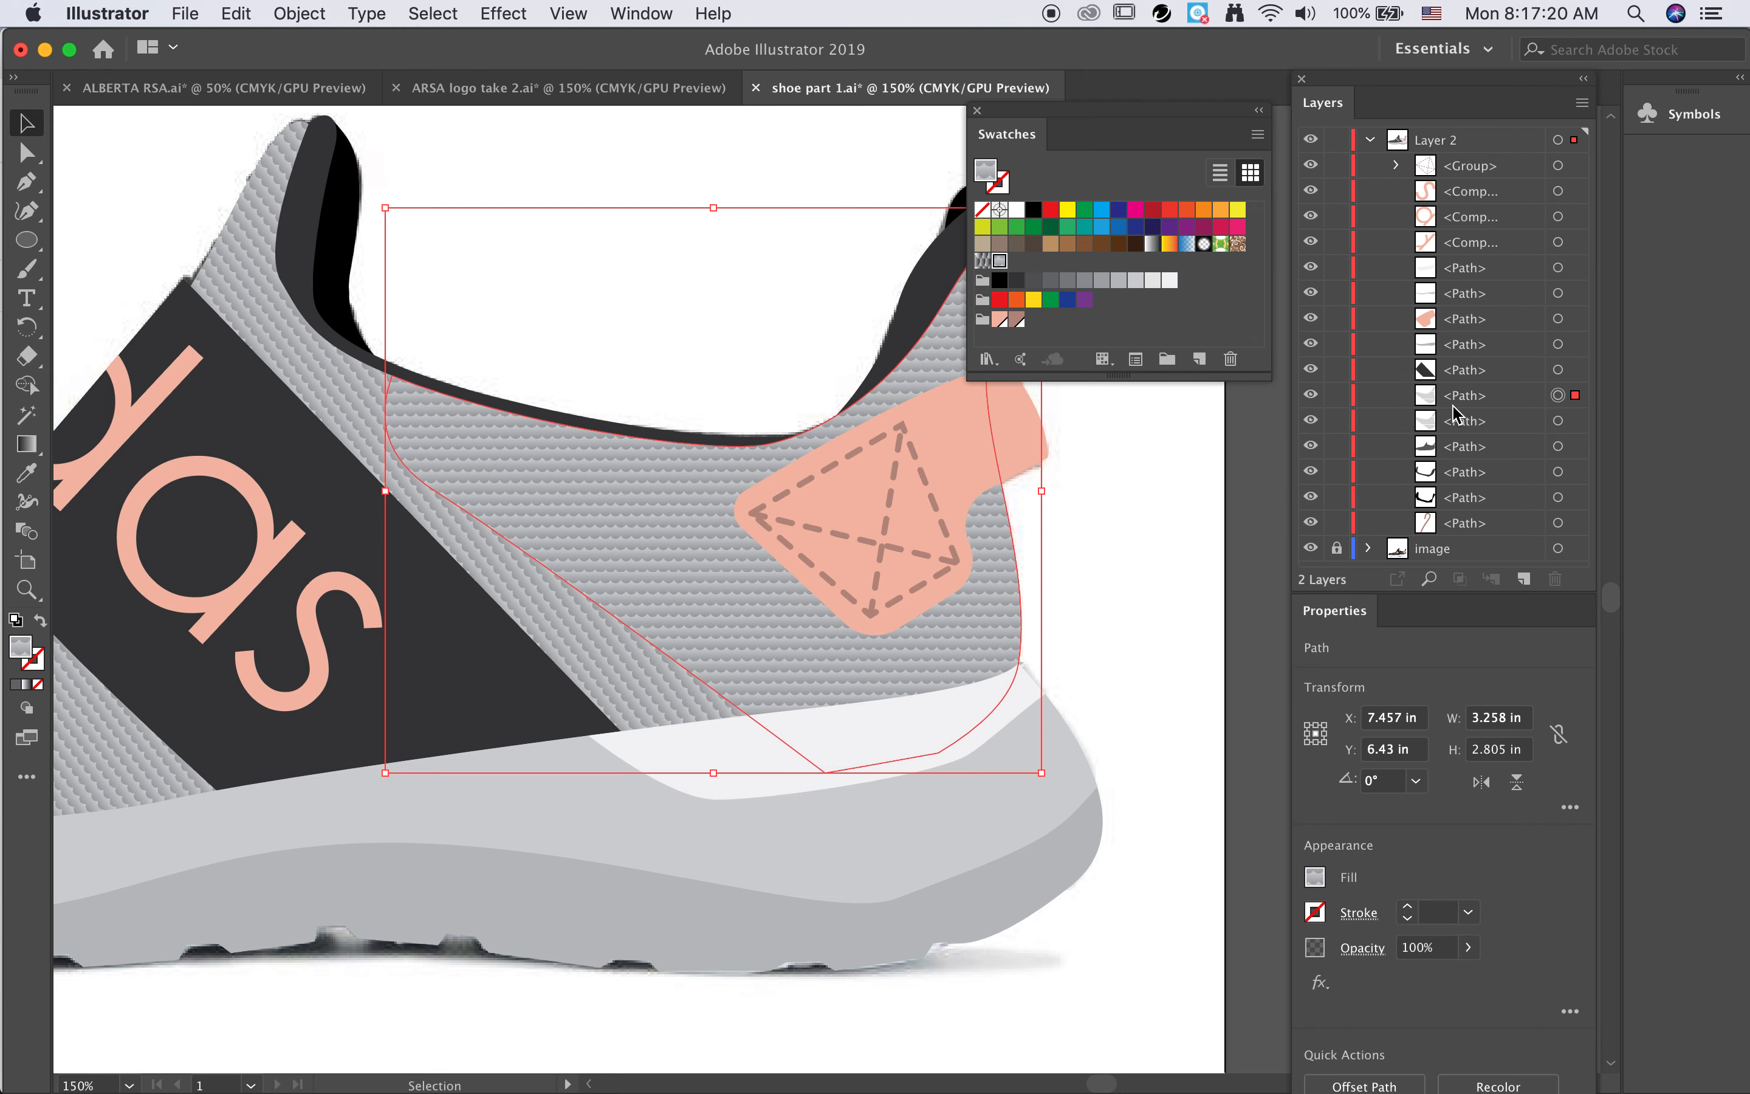
Step: Fill the upper copy of the rear side panel with solid dark gray and toggle its visibility to check the pattern underneath
left_click(1440, 395)
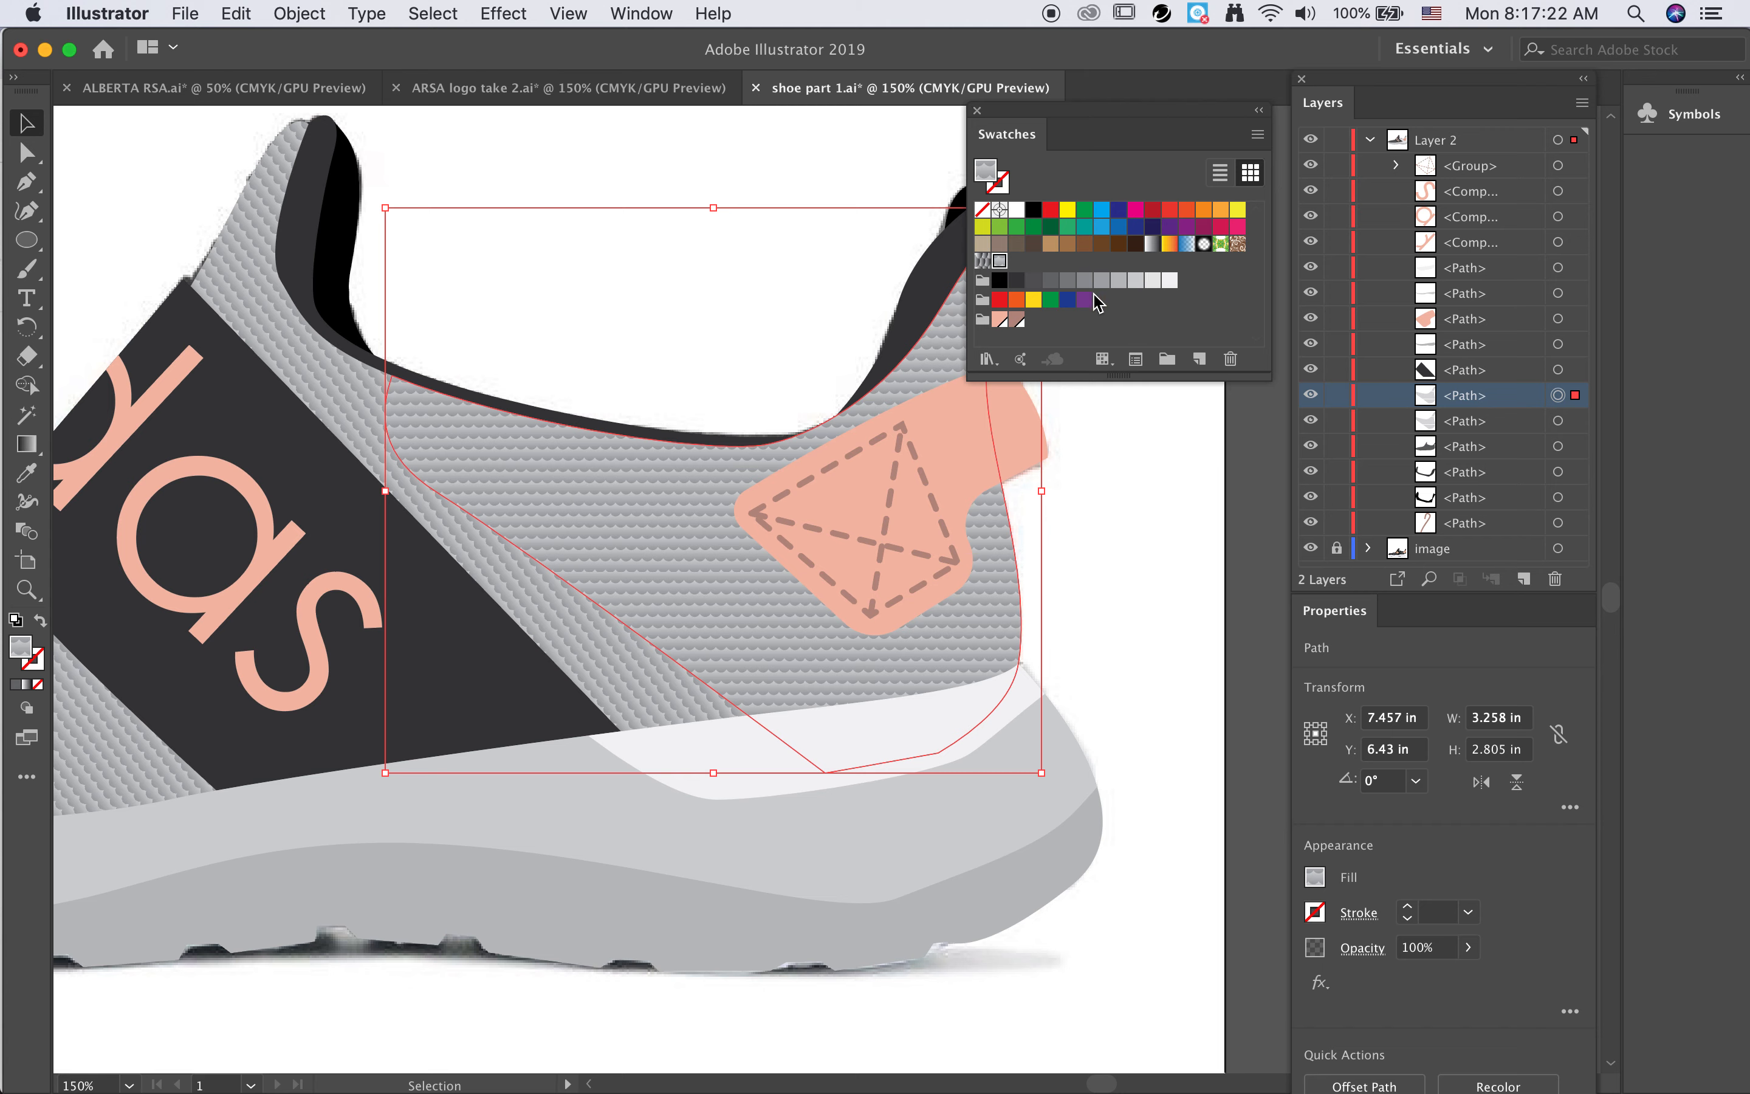
left_click(1033, 281)
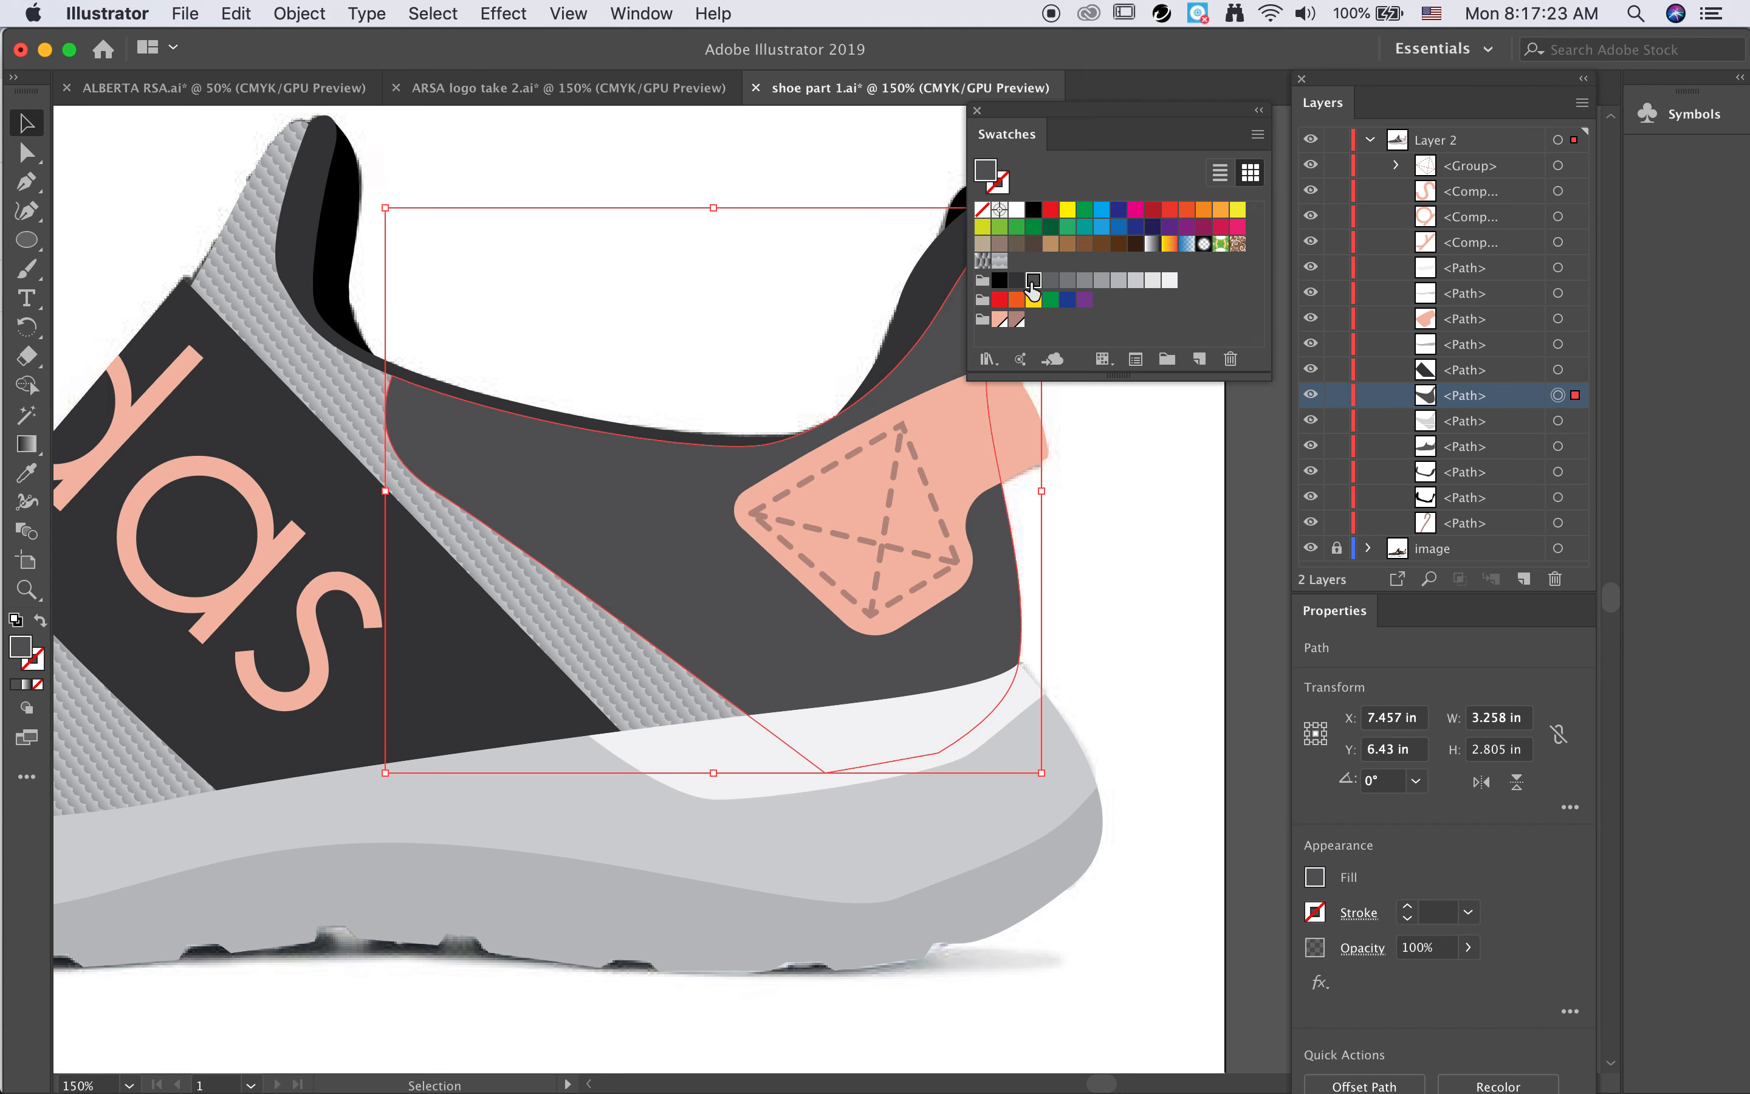
left_click(1310, 395)
left_click(1310, 395)
left_click(1310, 394)
left_click(1310, 395)
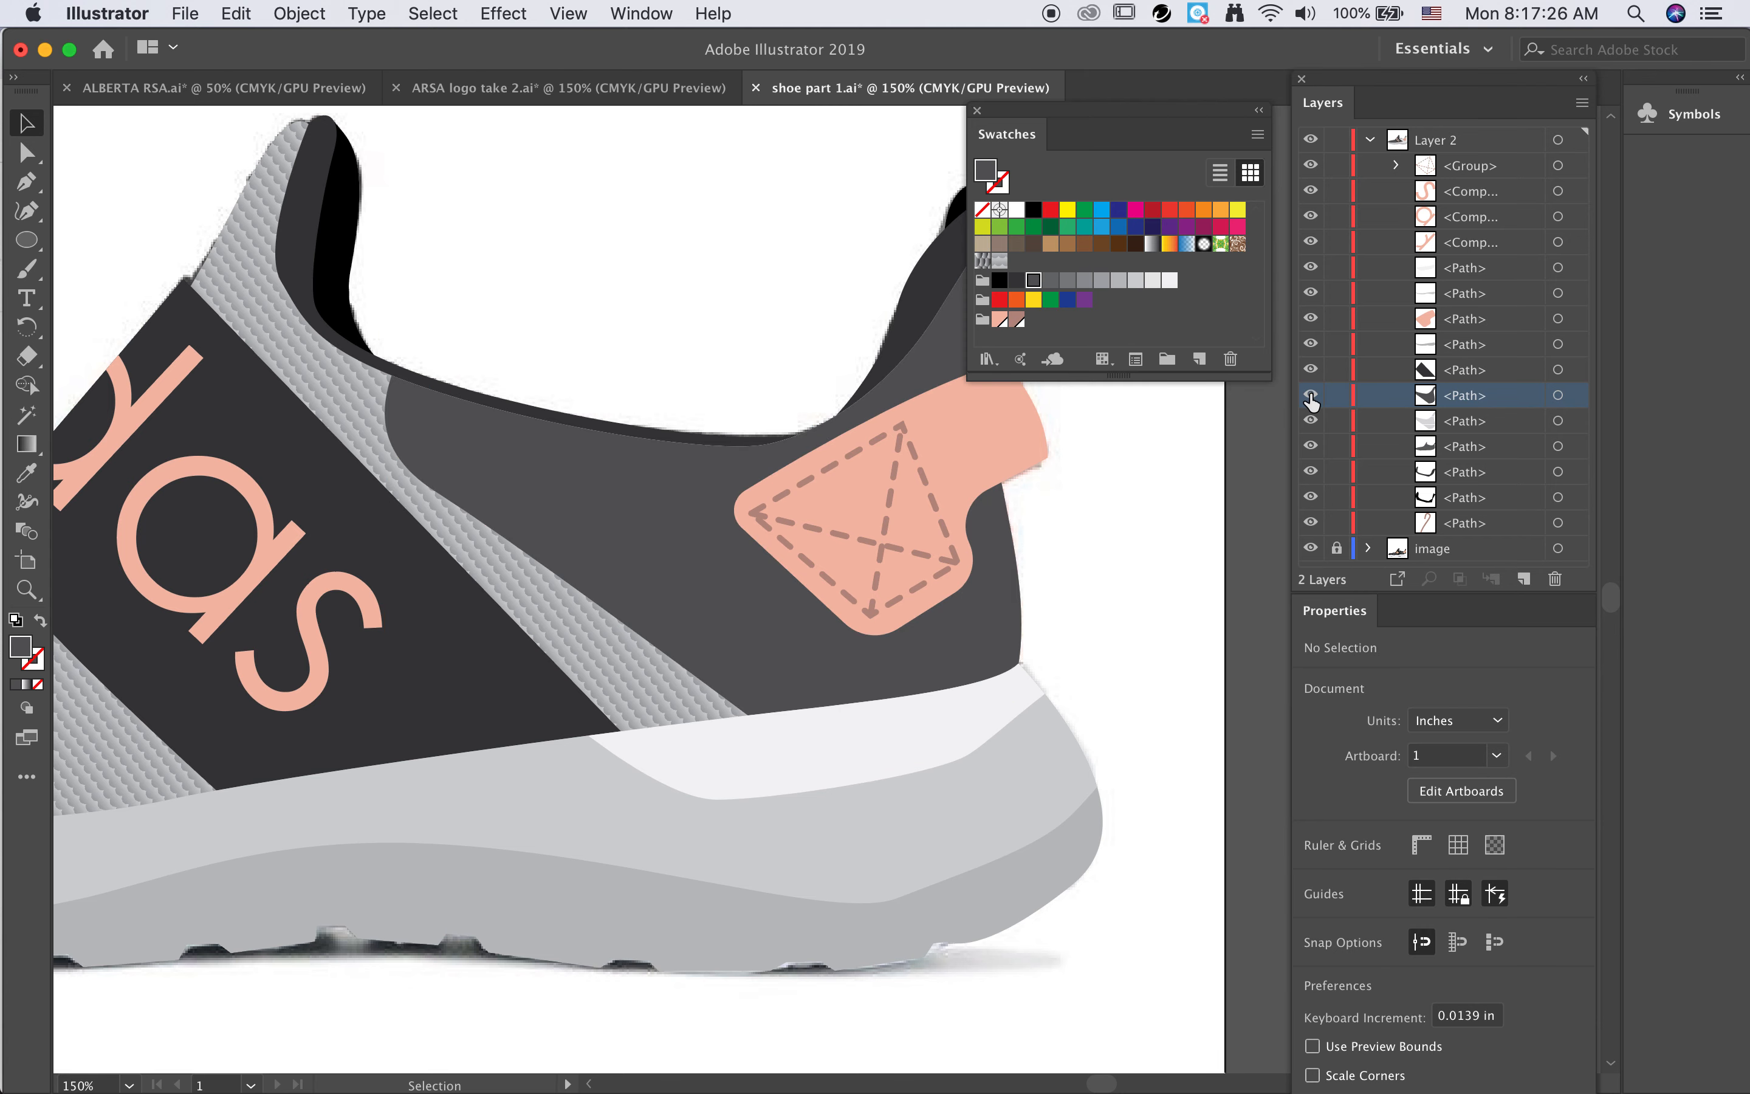
left_click(1310, 395)
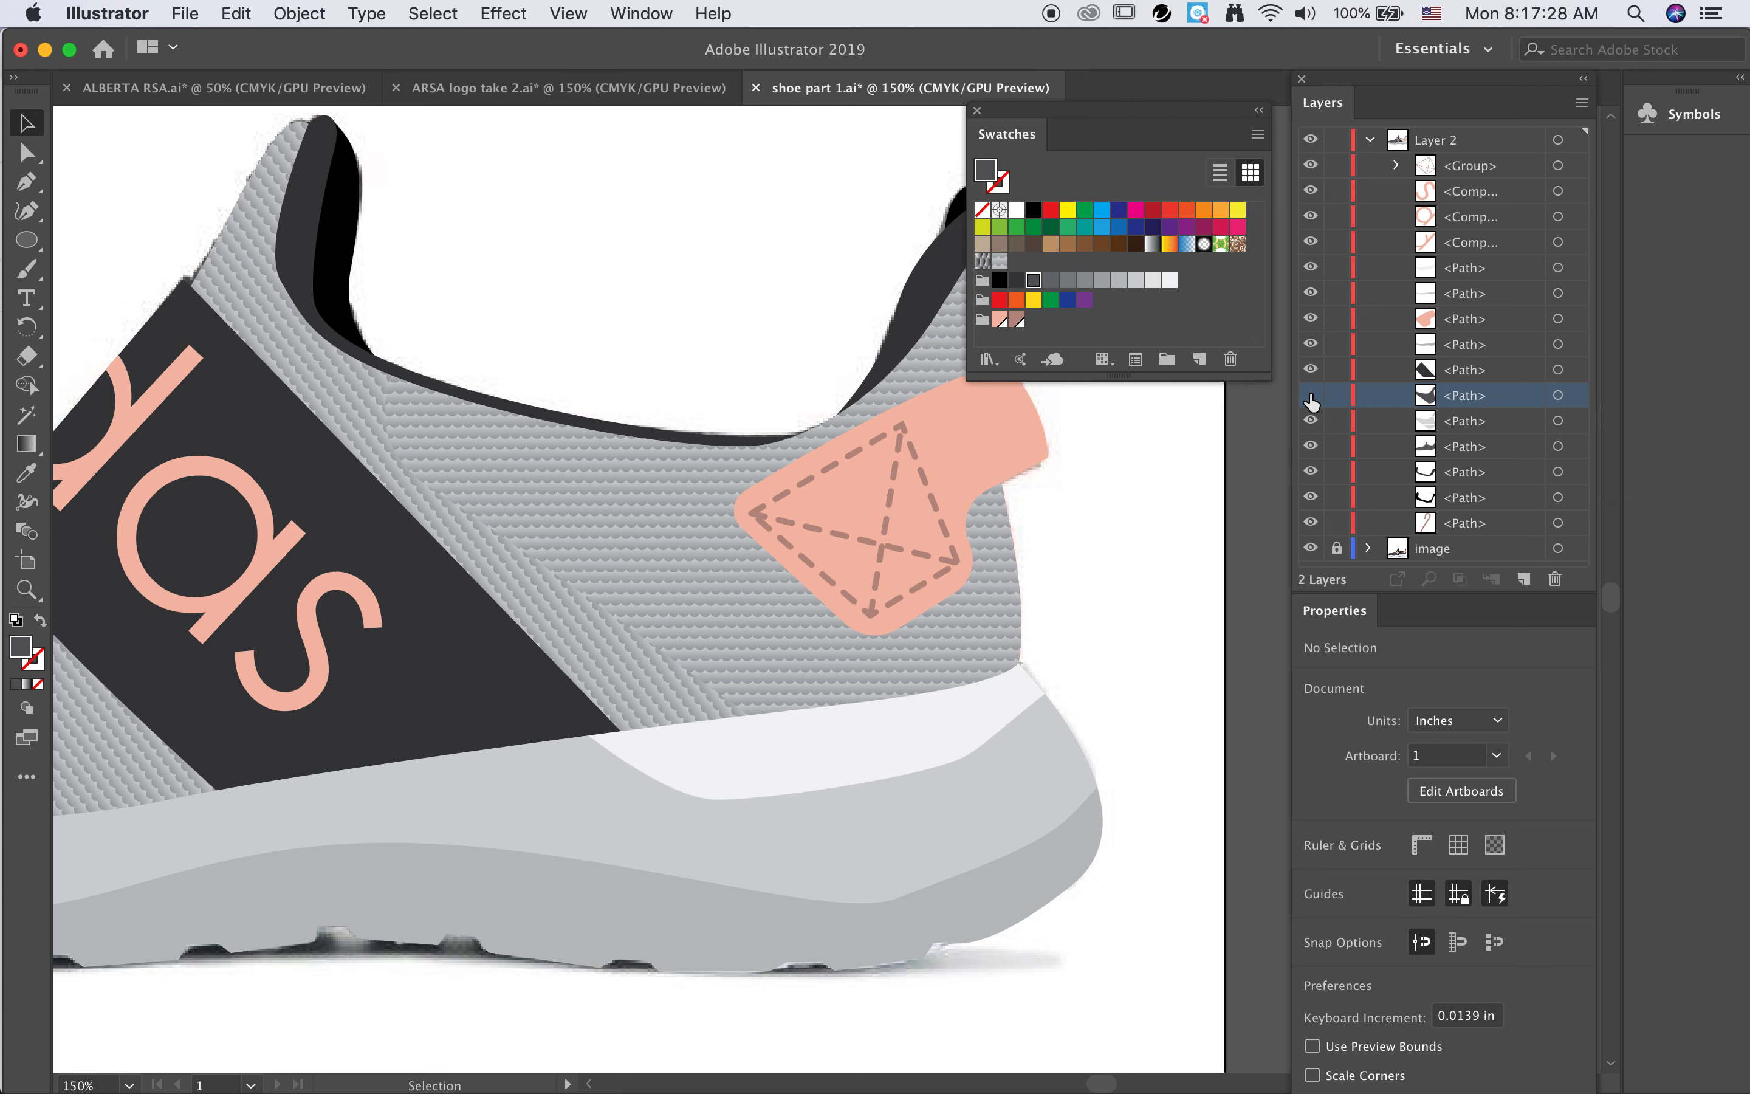
left_click(1310, 395)
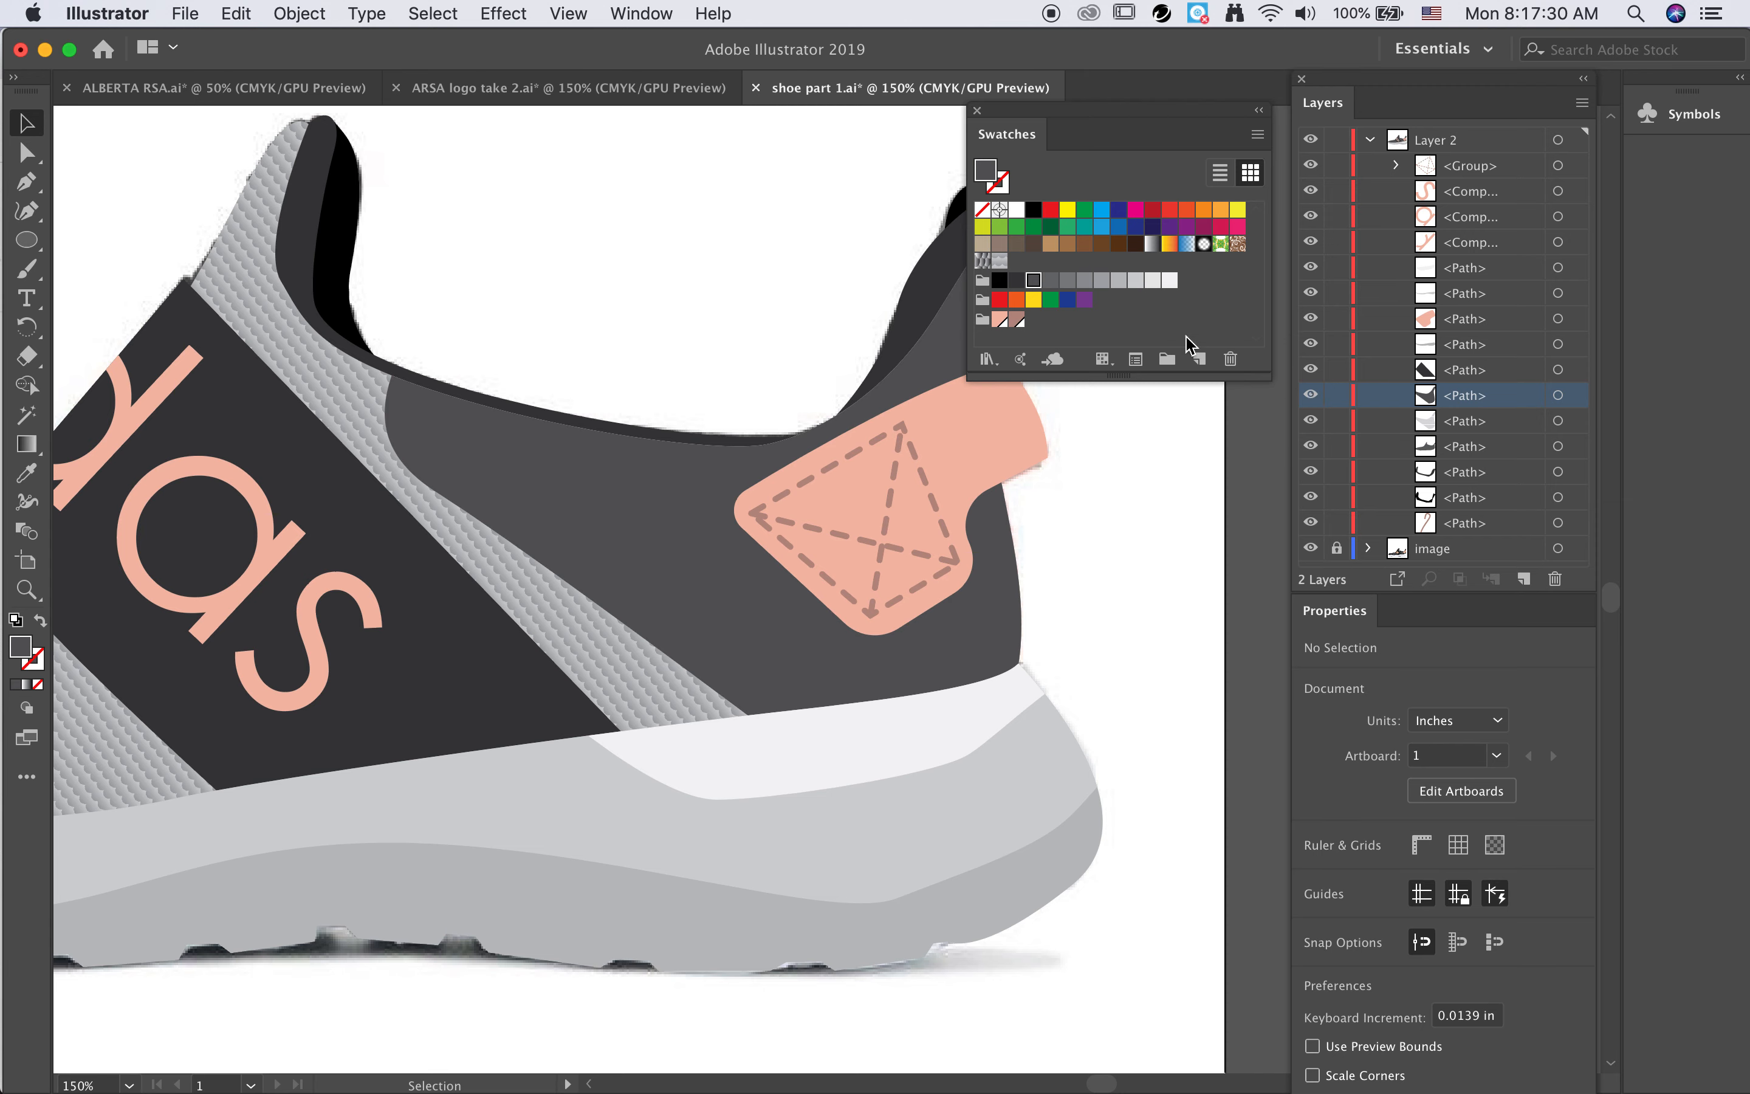
Step: Fill the upper copy of the rear side panel with the White, Black gradient swatch
left_click(1153, 246)
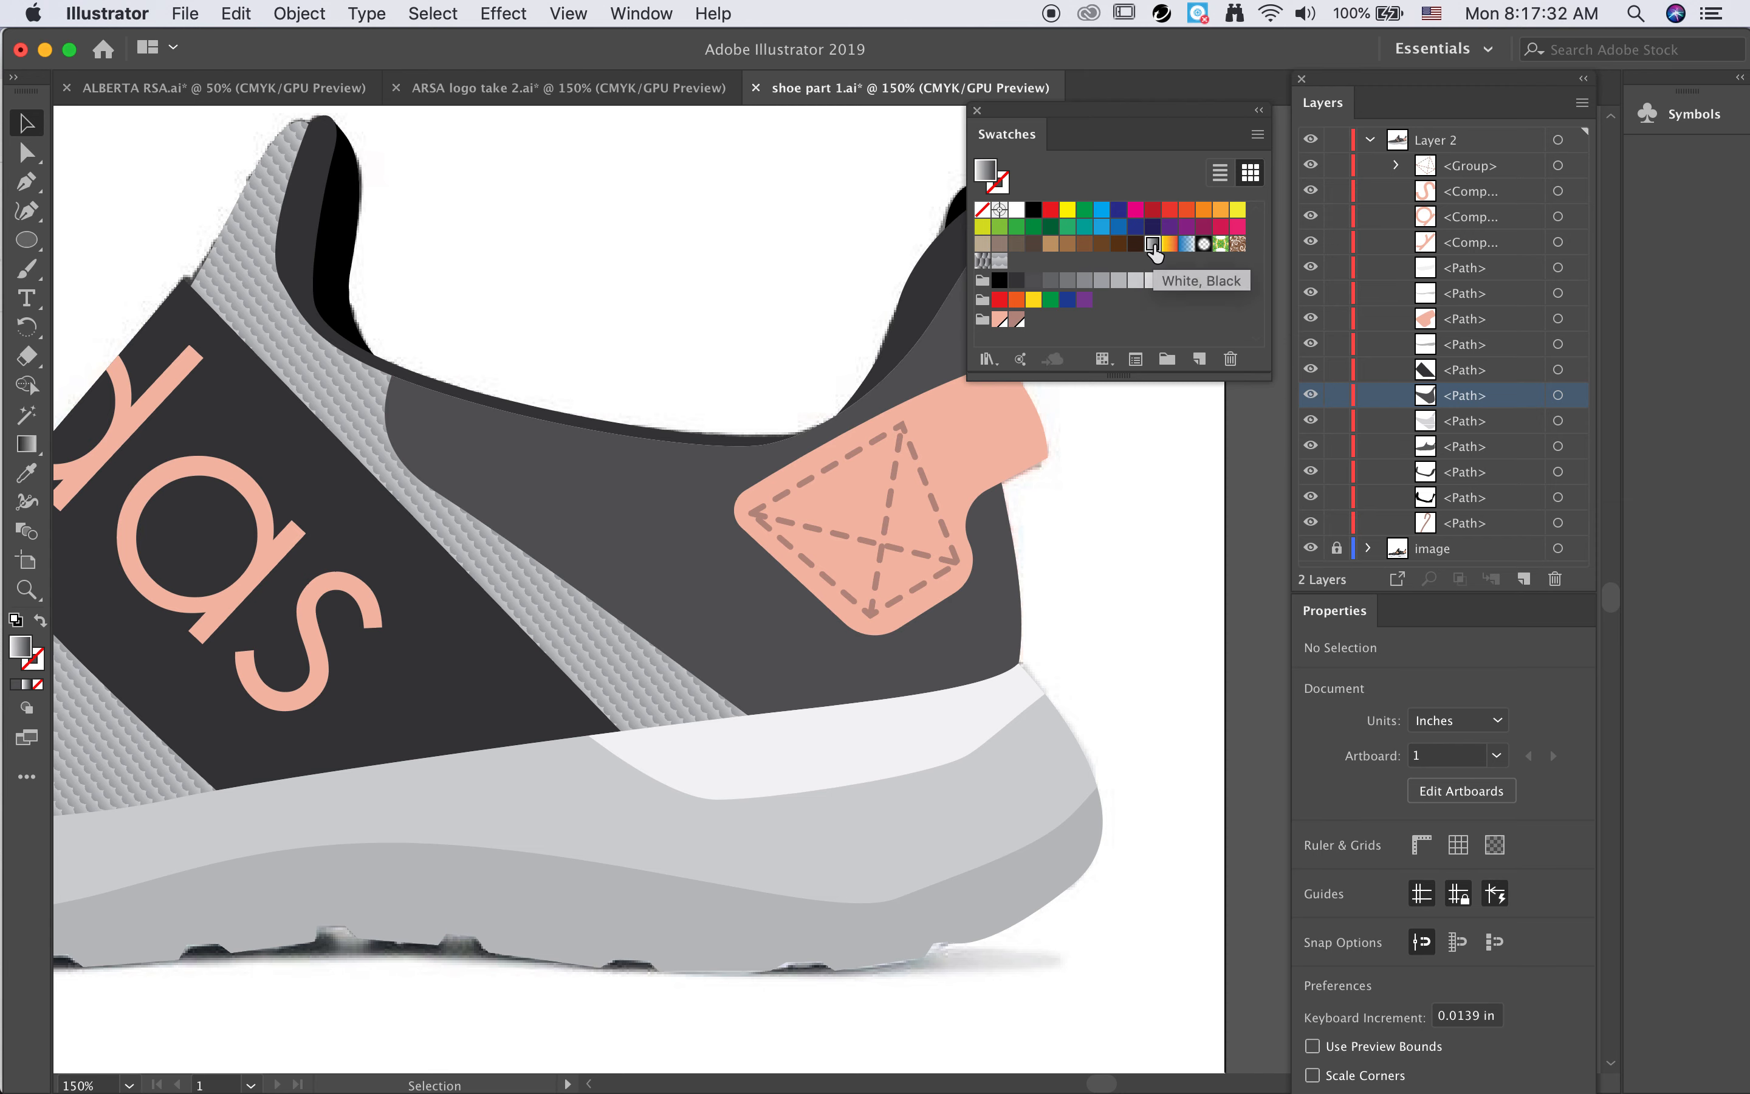
left_click(731, 593)
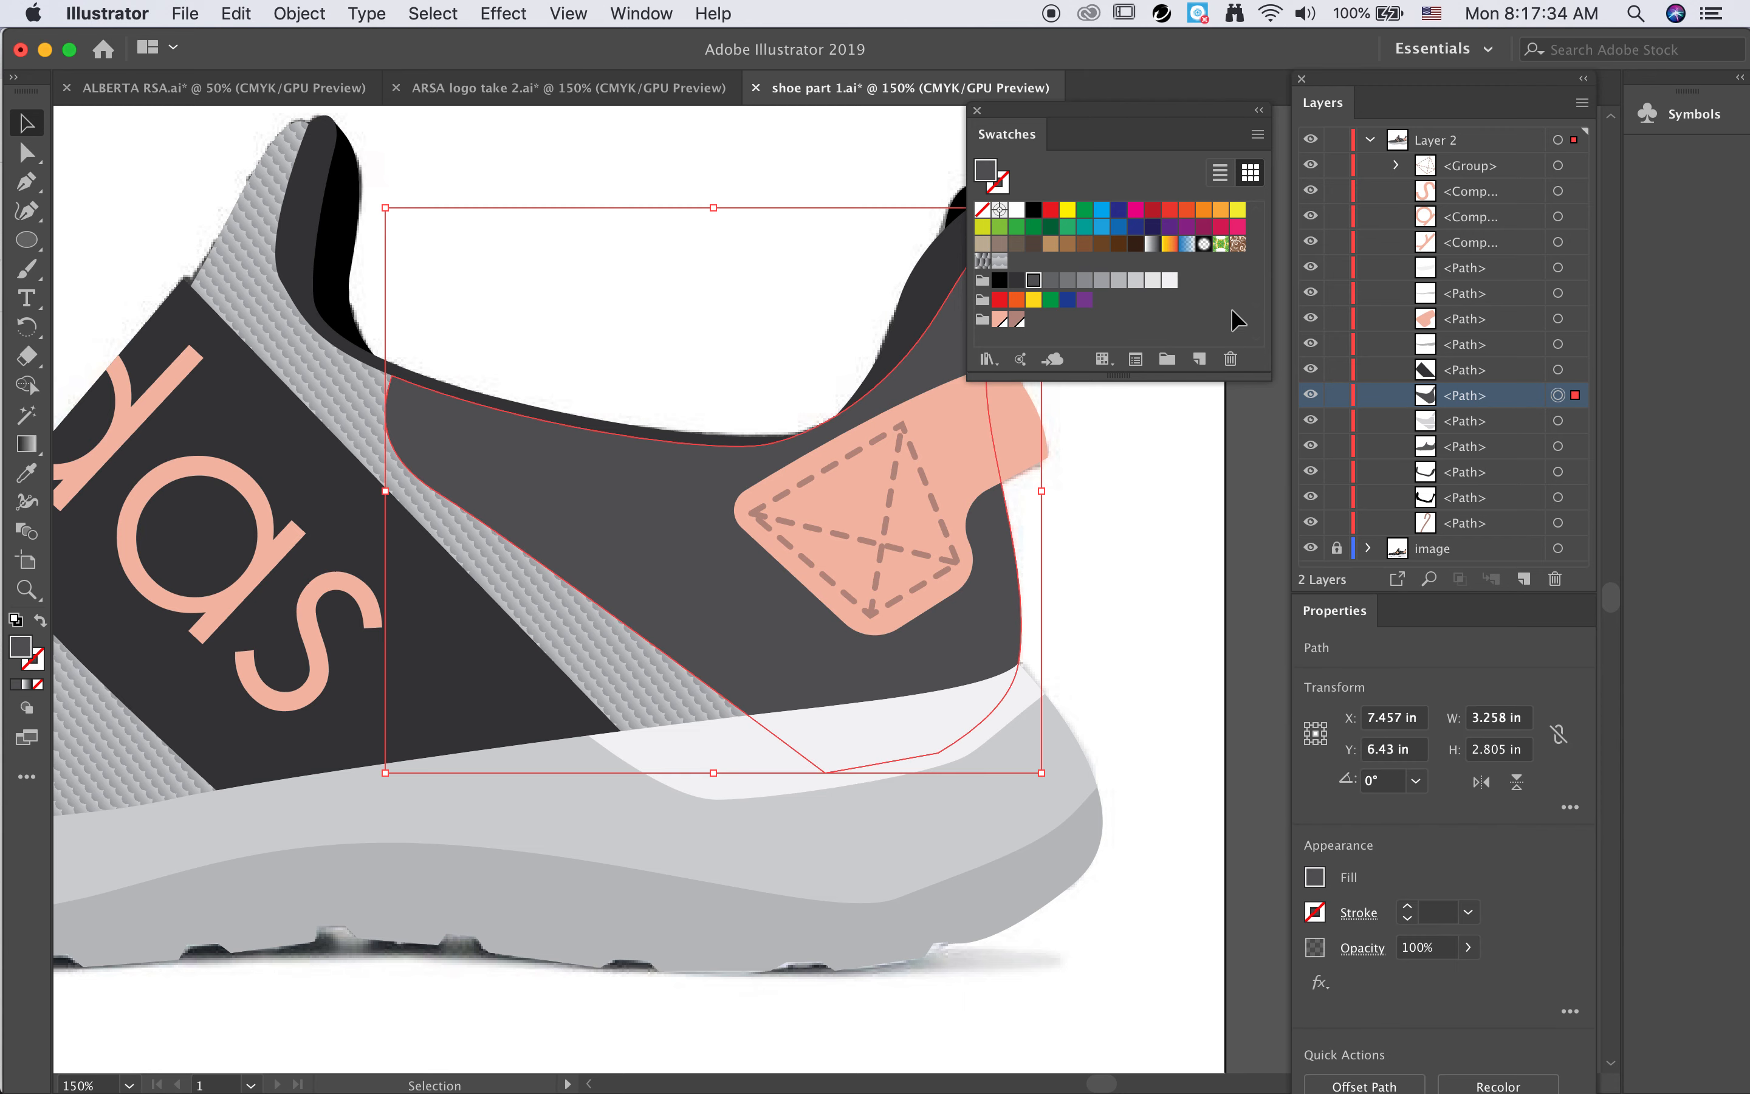
left_click(1153, 246)
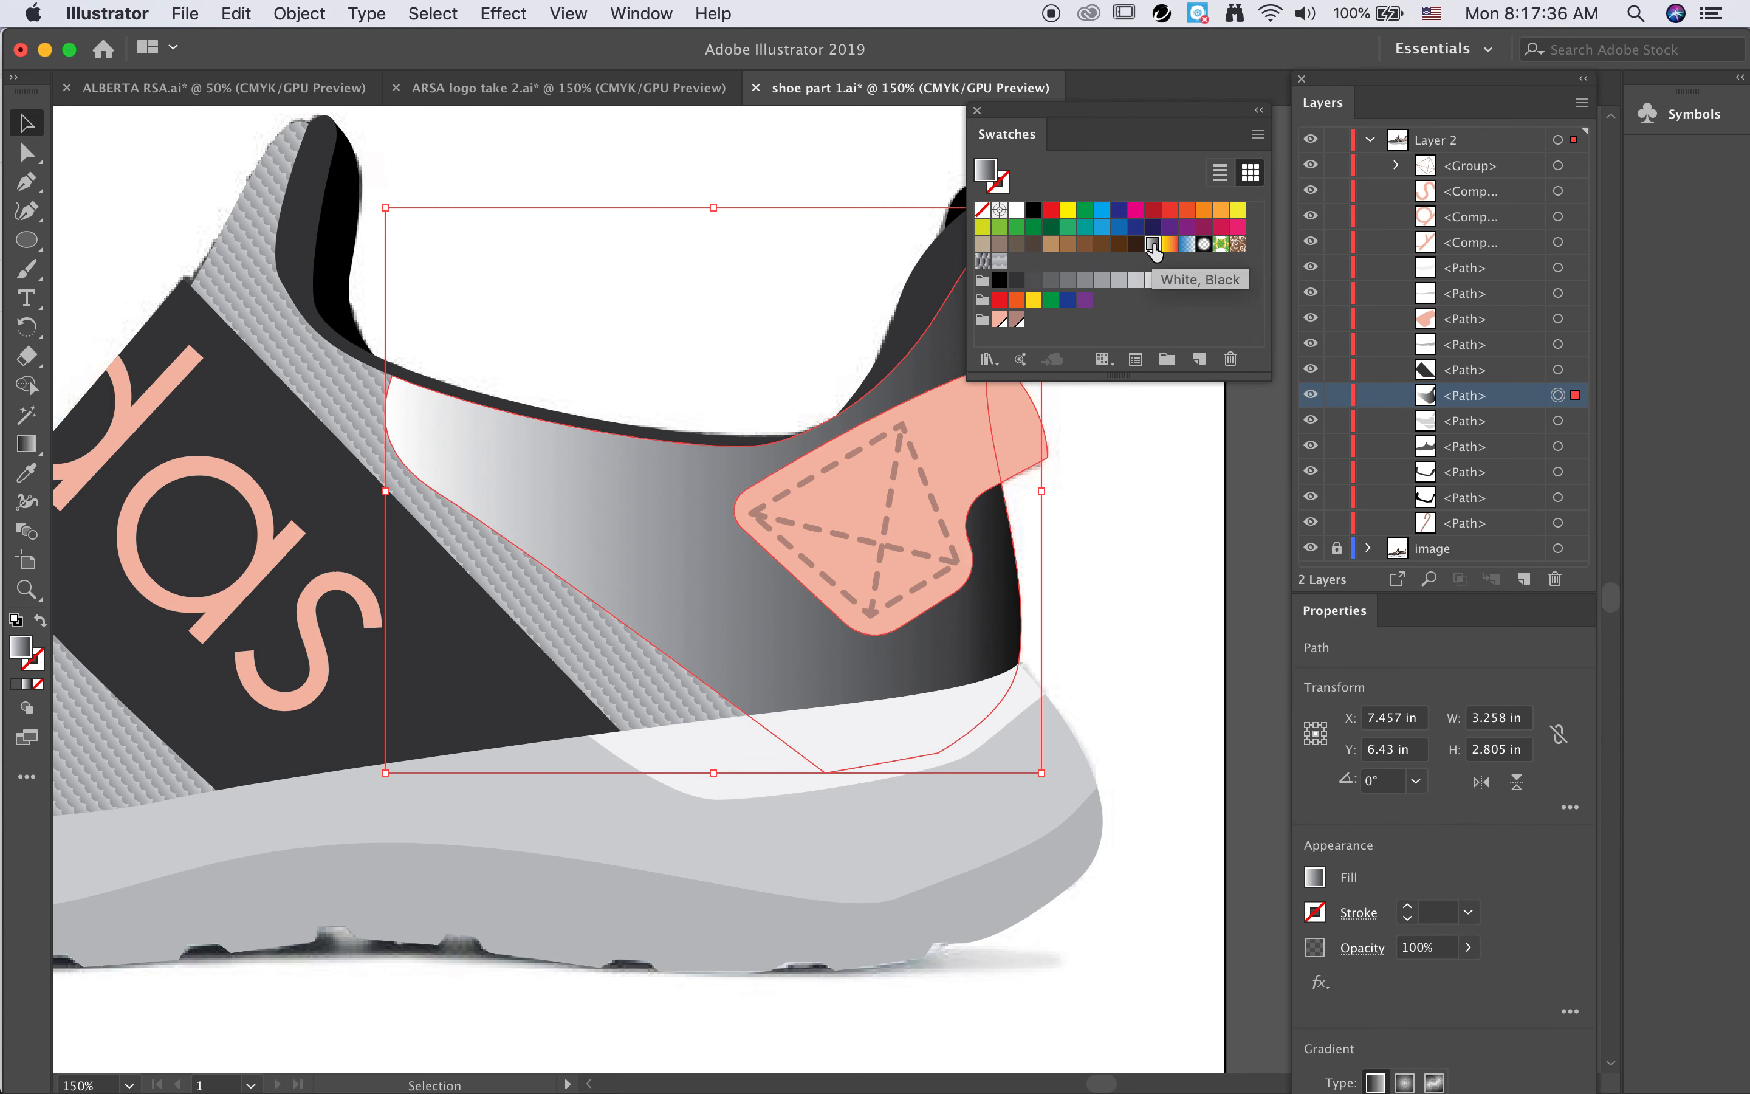
Step: Recolor the rear panel gradient's stops, making the black end dark gray and the white end light gray
left_click(26, 444)
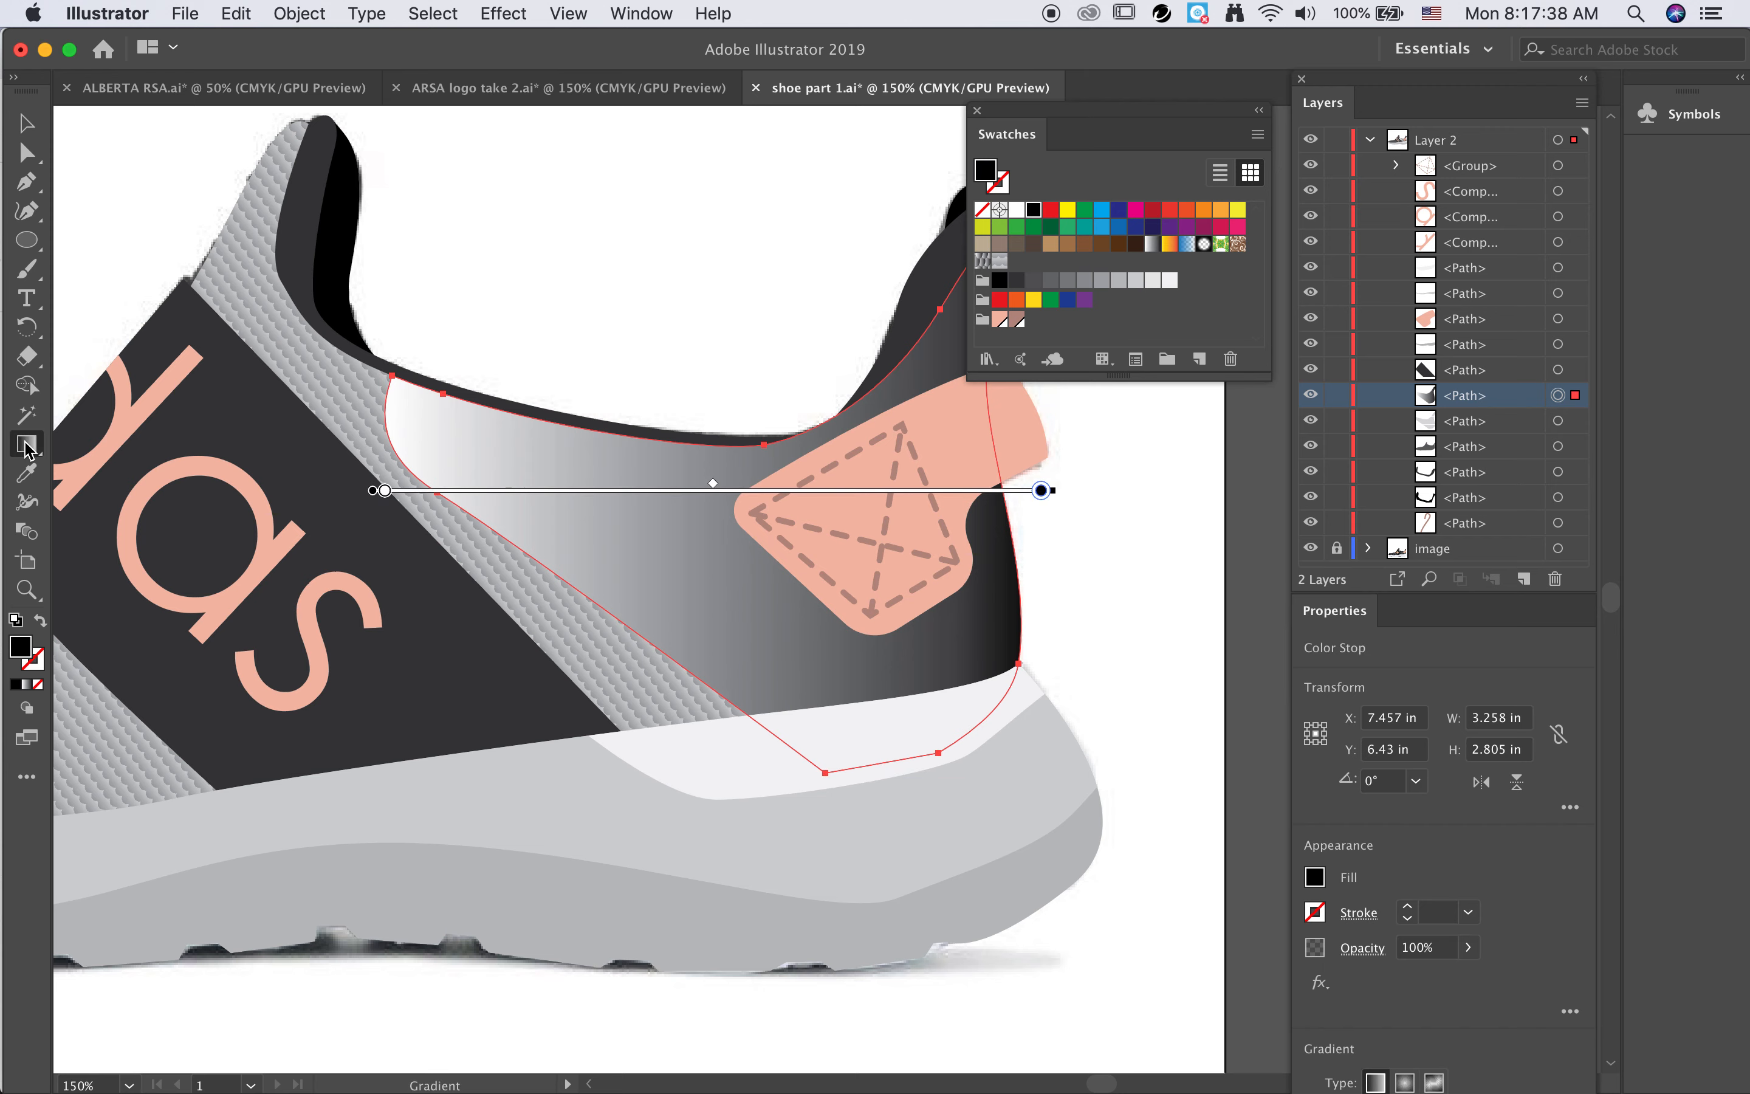
double_click(1042, 490)
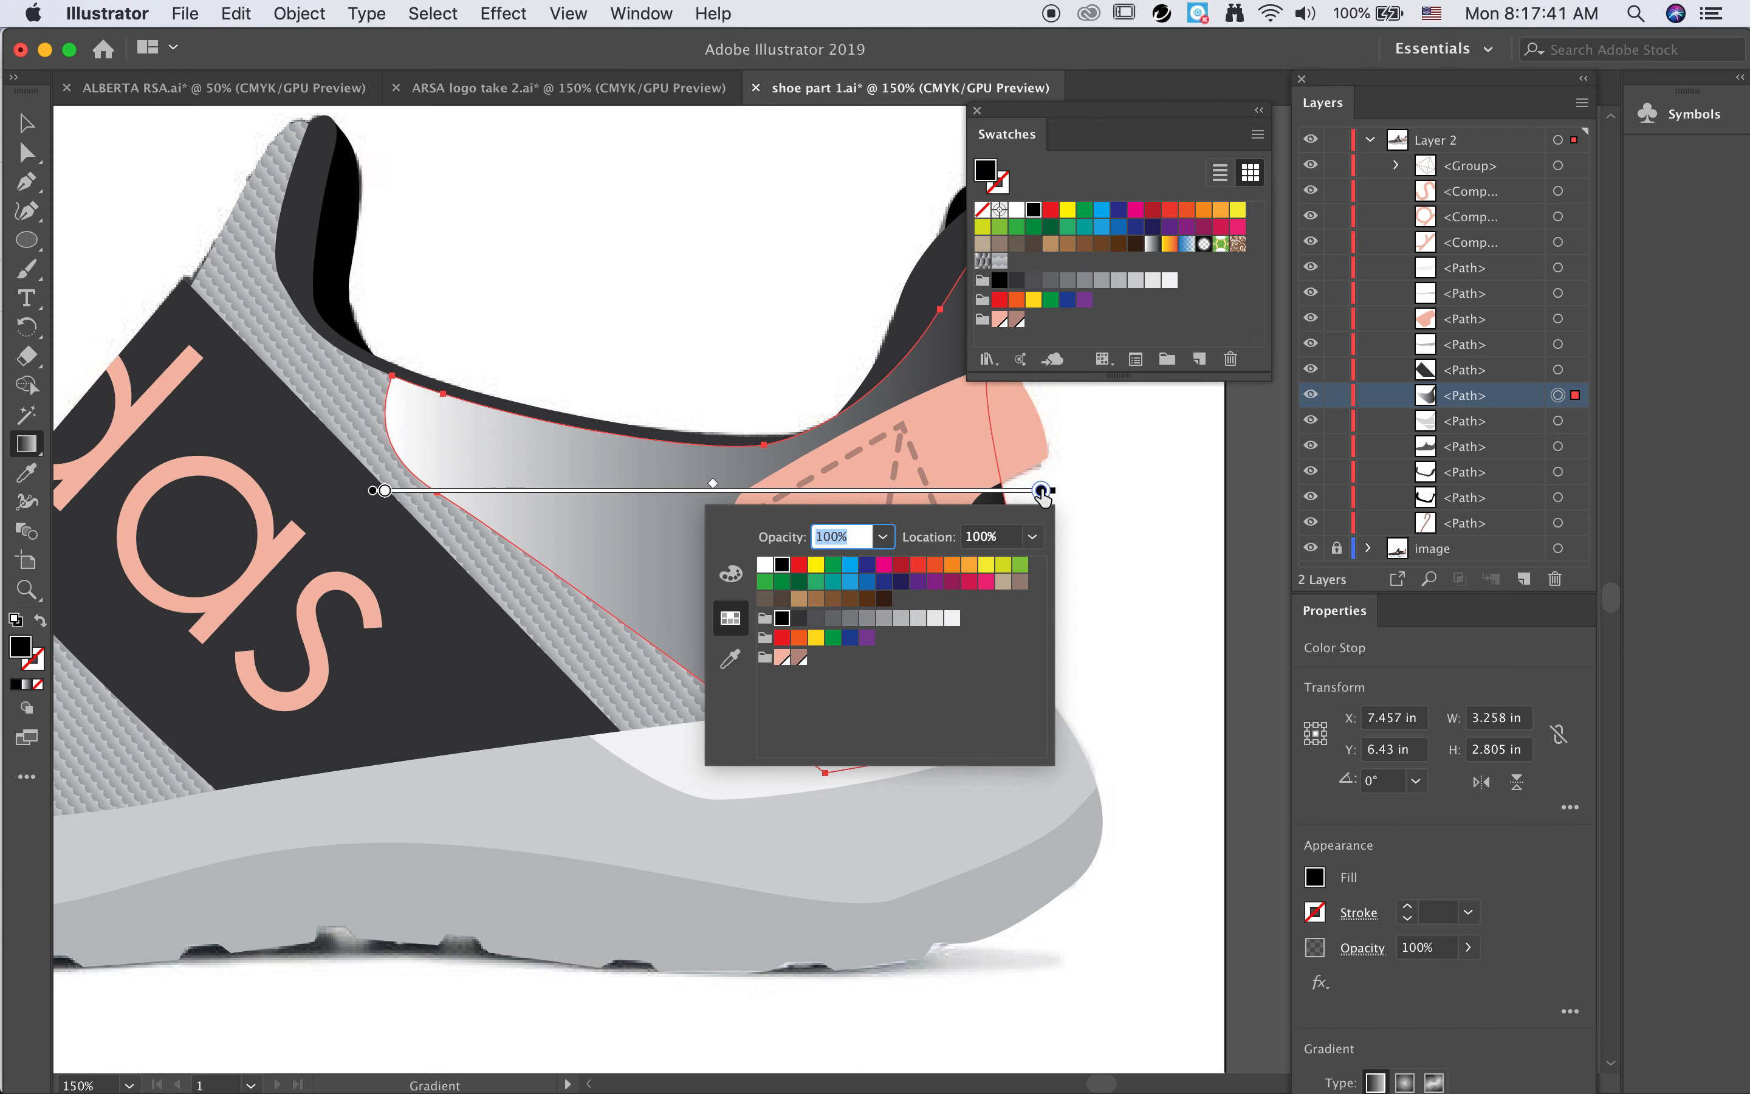
left_click(799, 619)
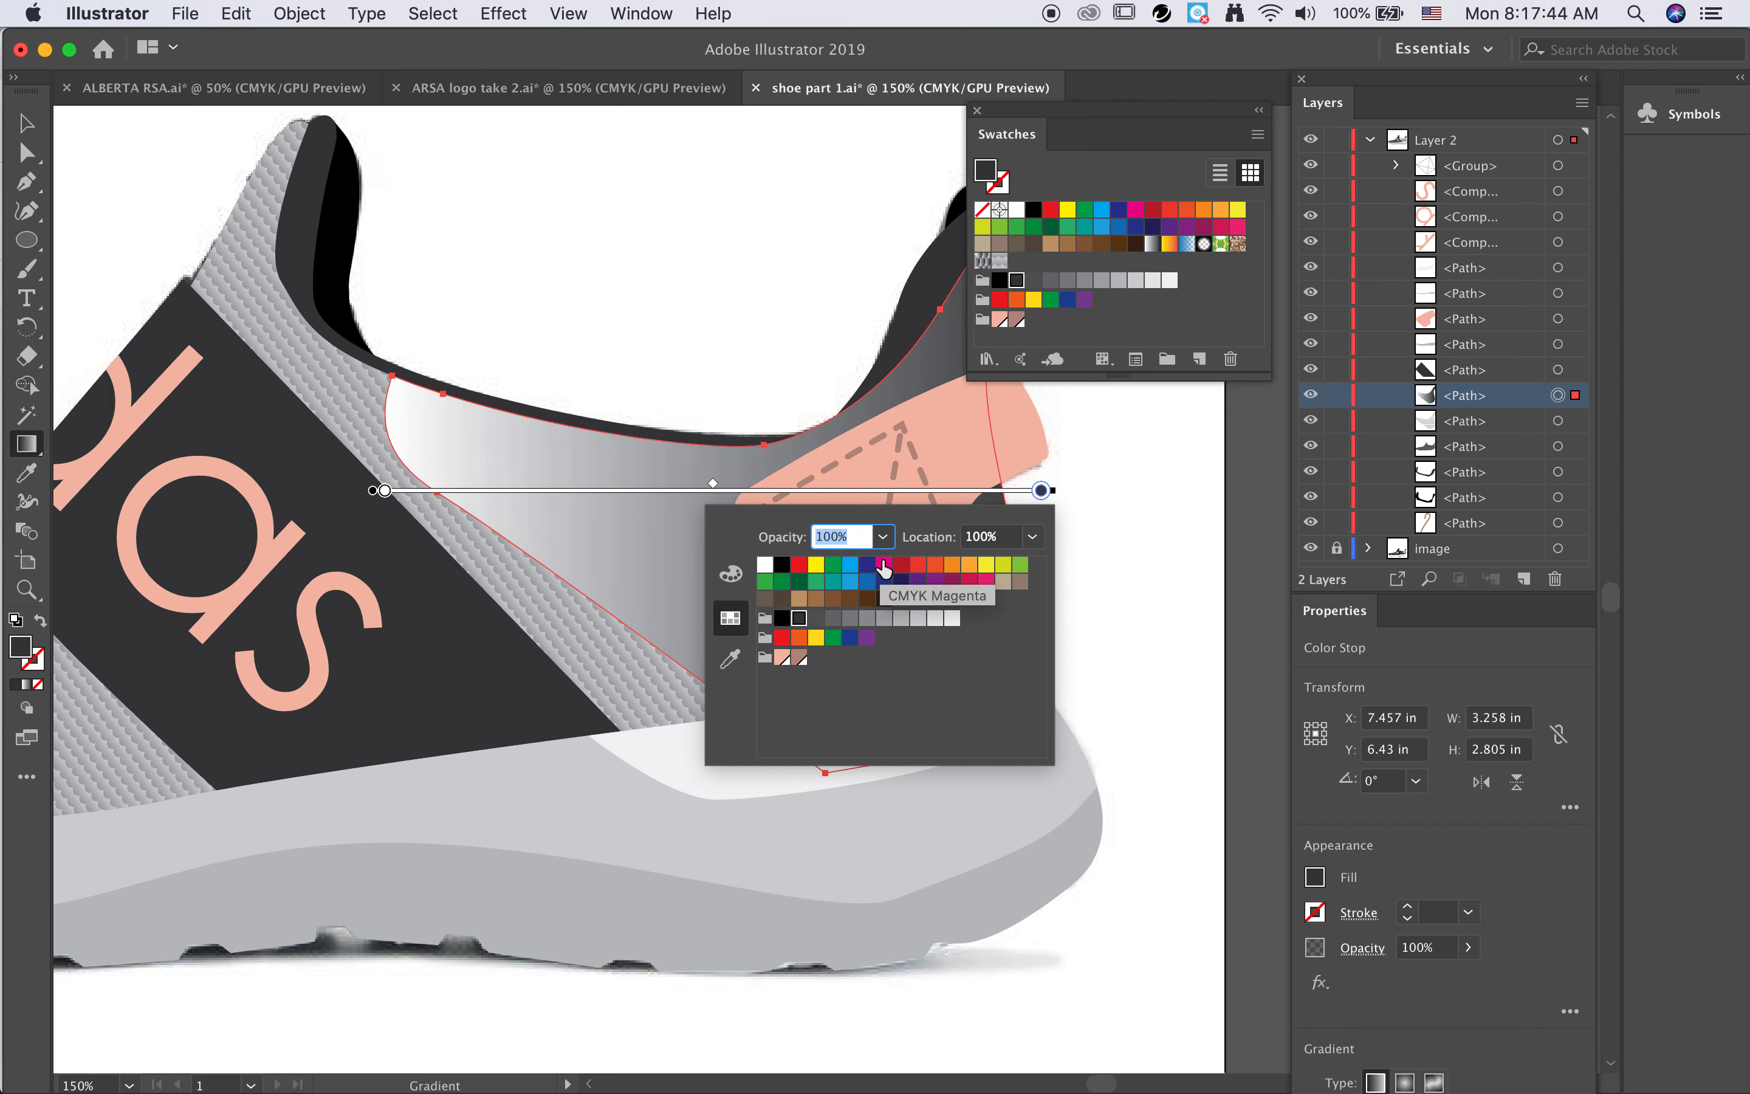
left_click(384, 490)
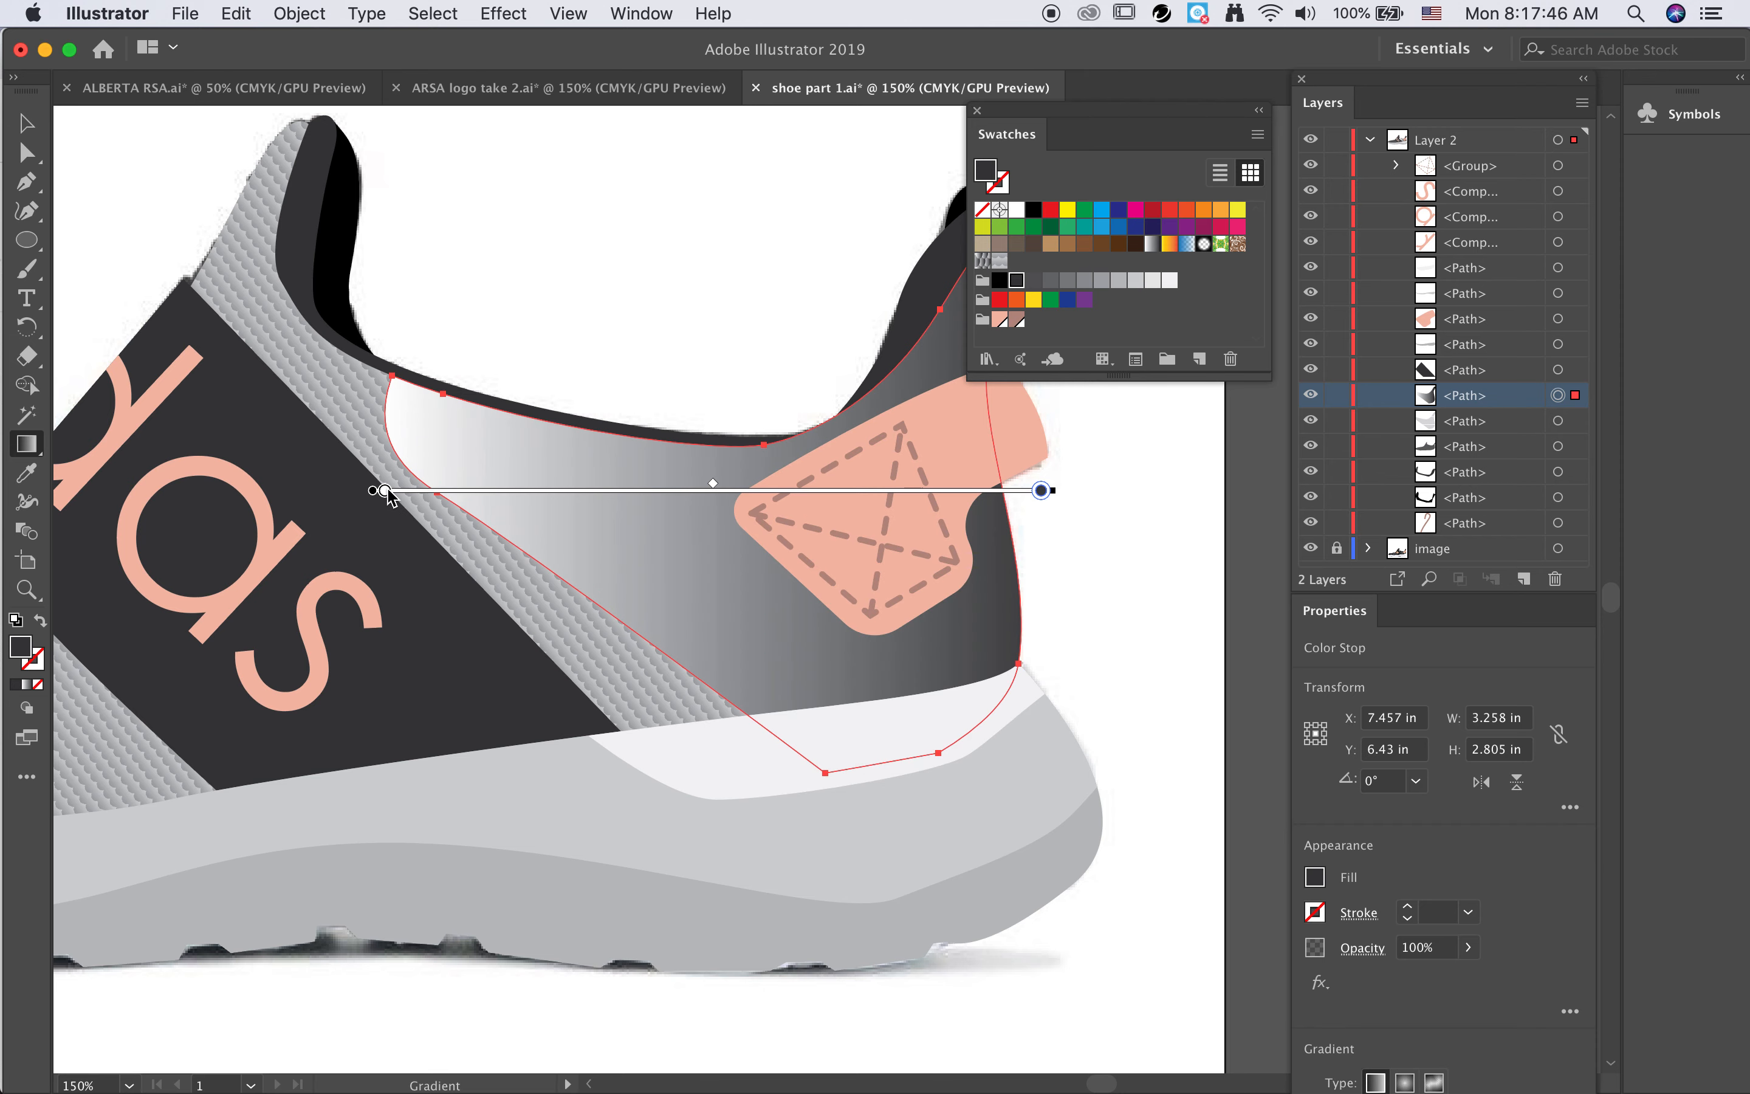
double_click(385, 491)
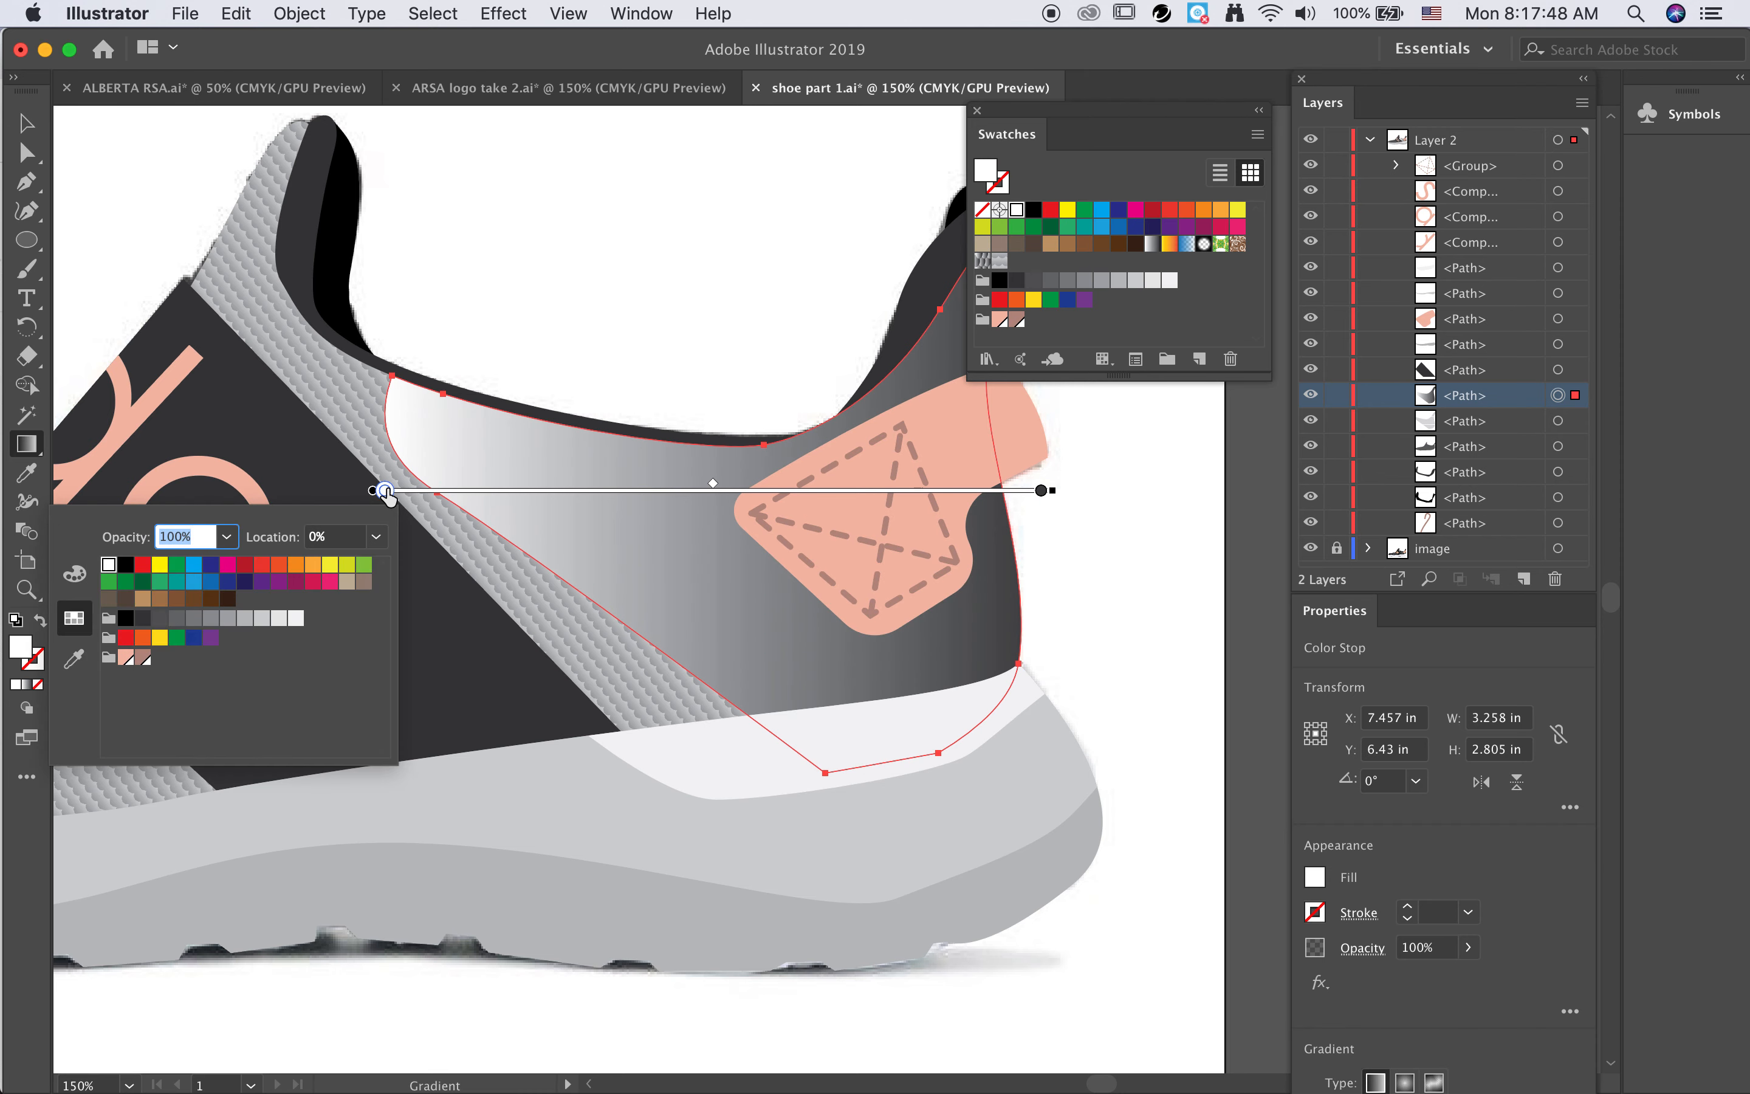
left_click(244, 618)
left_click(261, 624)
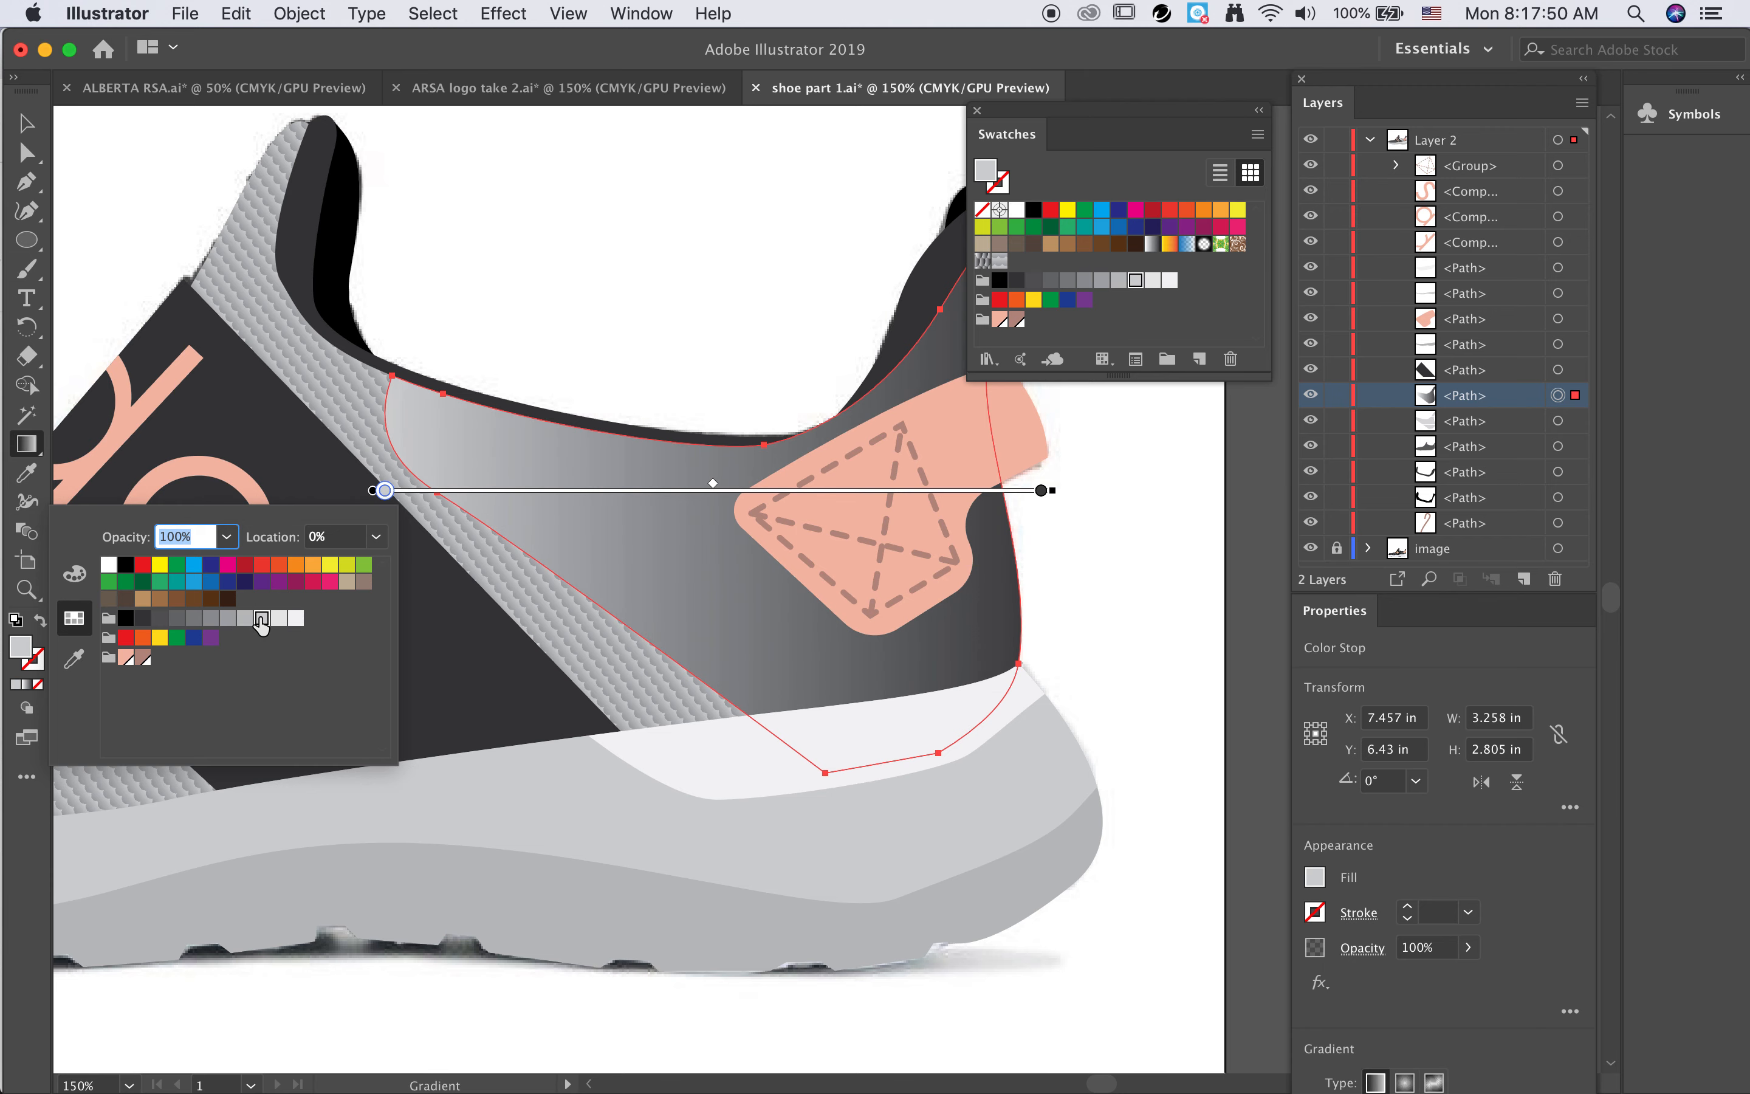
left_click(26, 125)
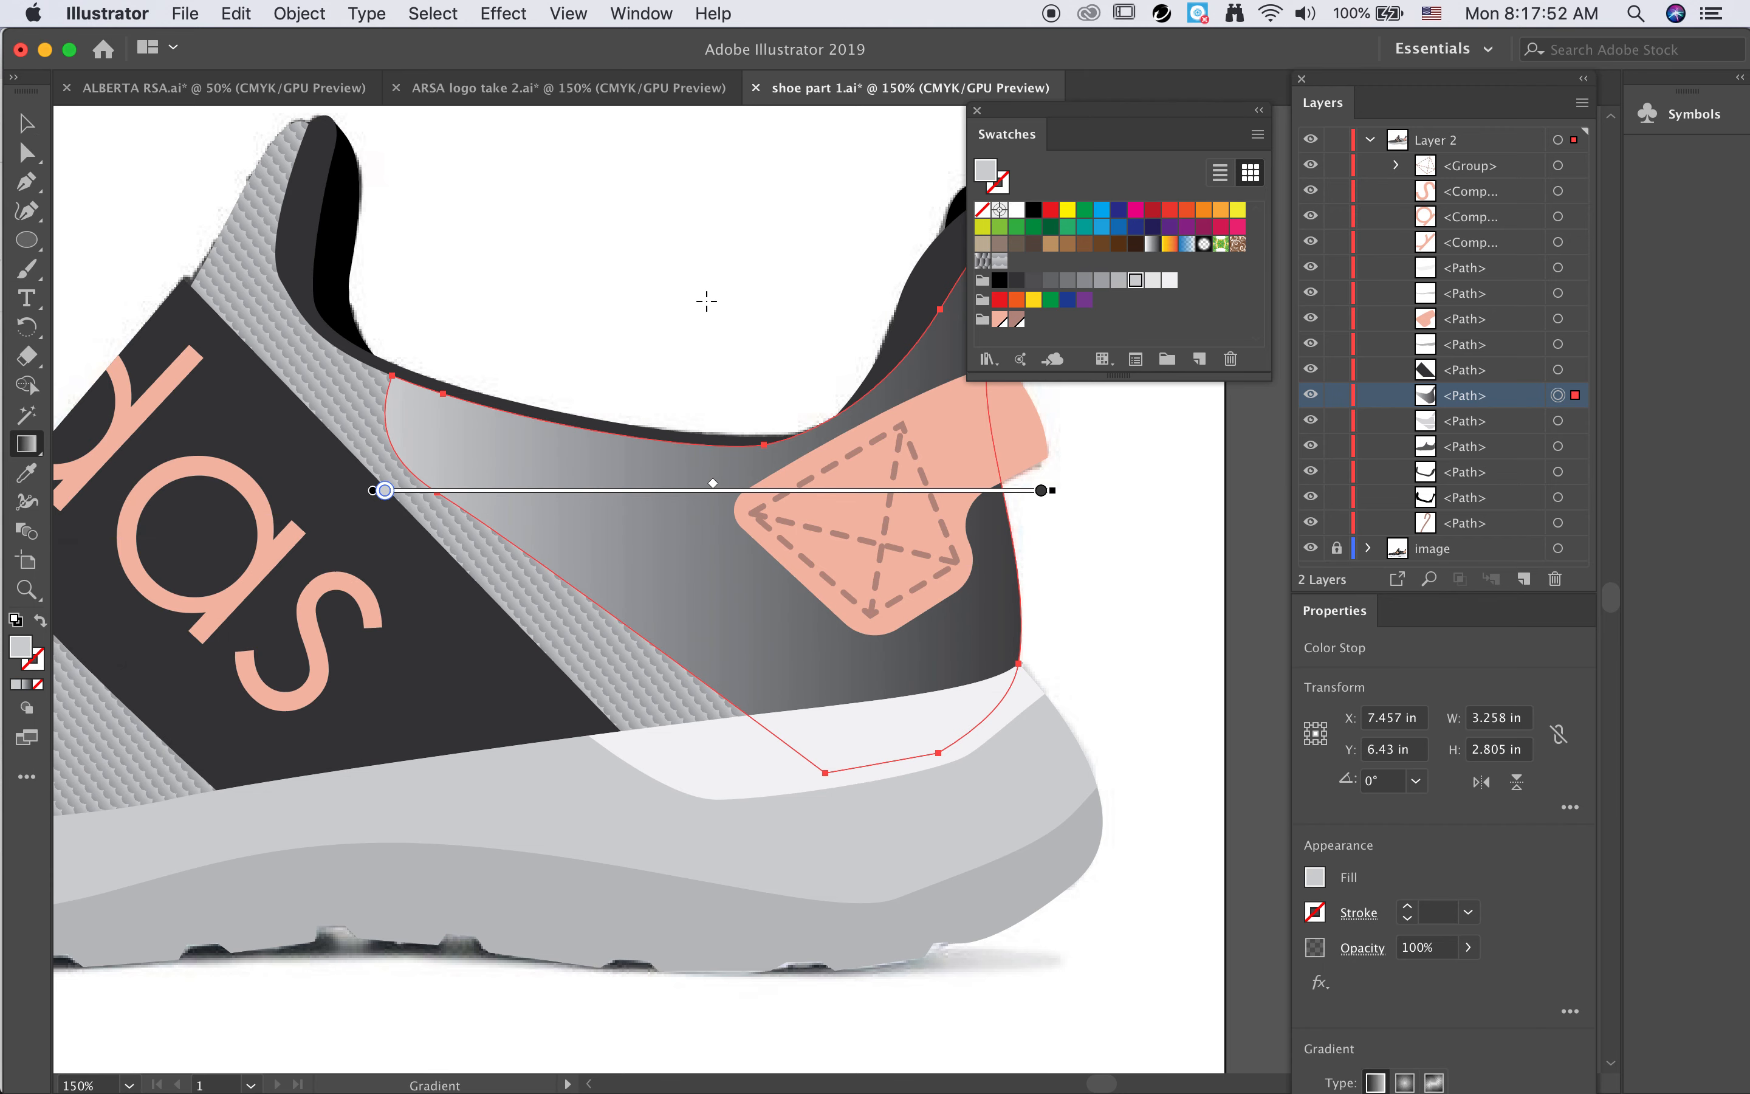
left_click(26, 124)
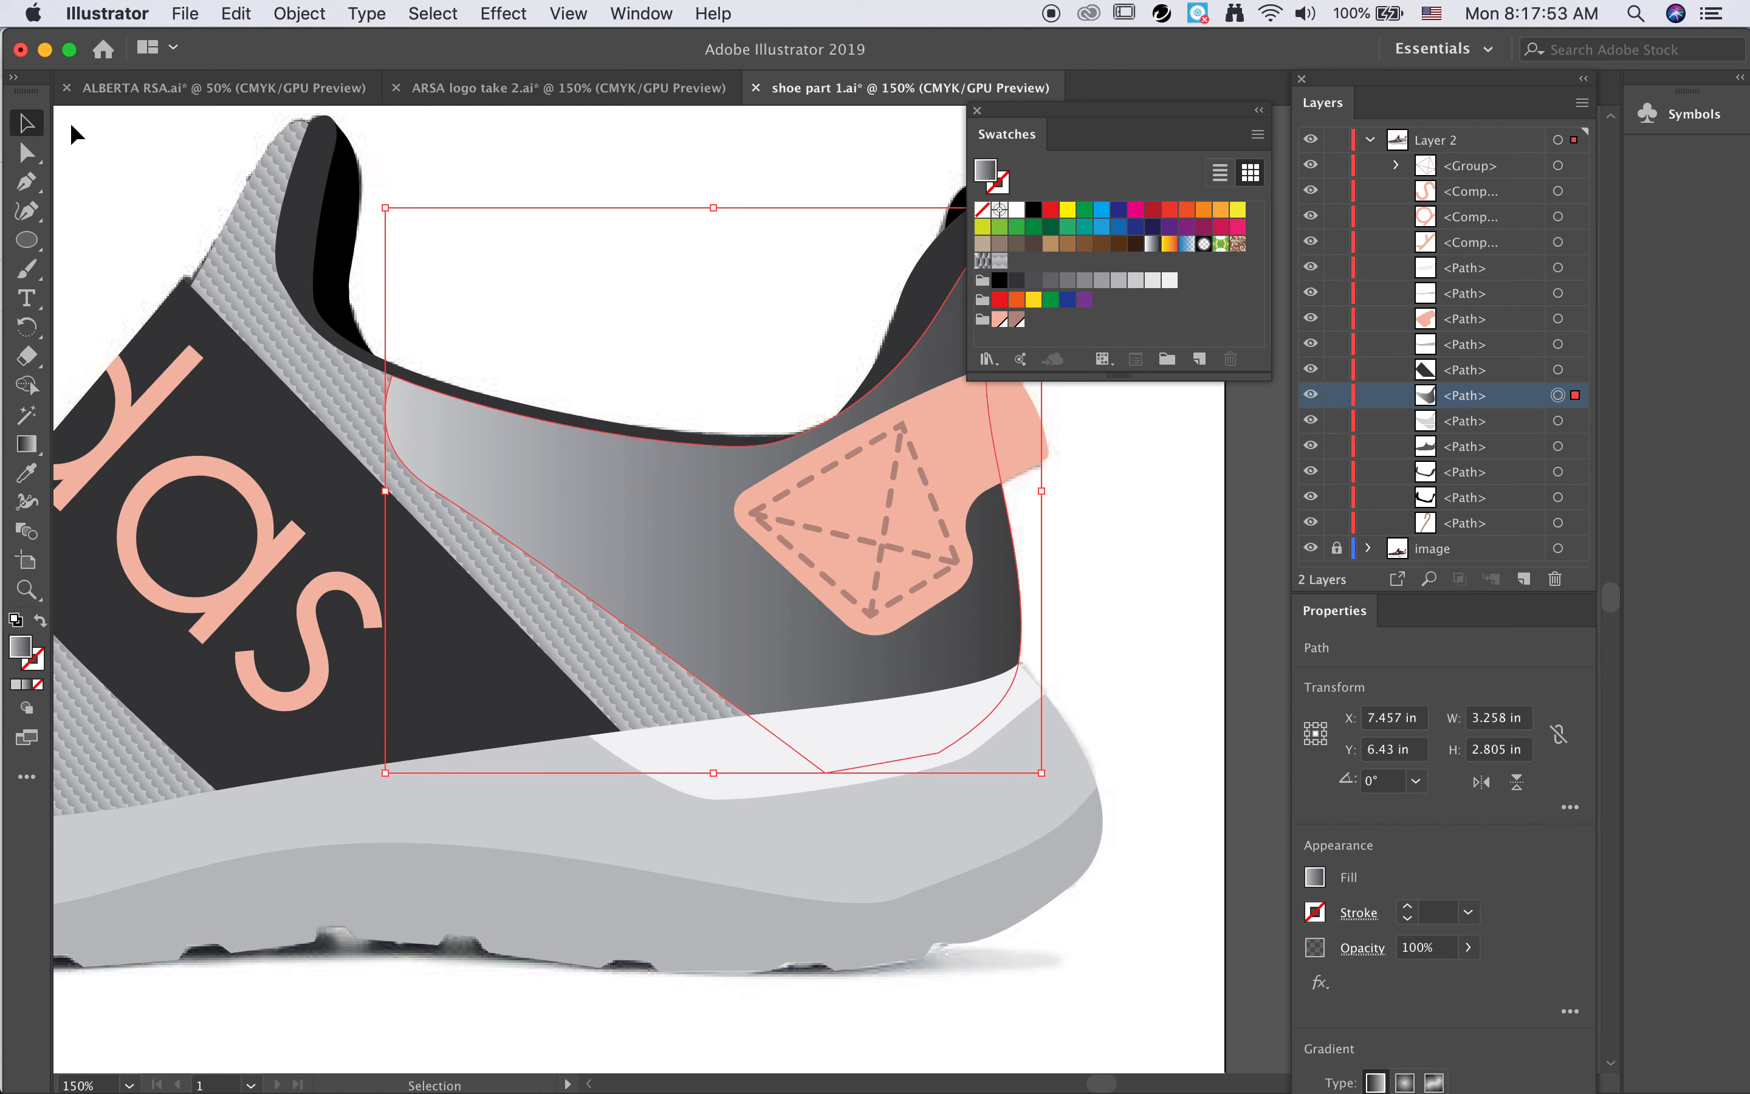
Step: Redirect the rear panel gradient diagonally, light near the heel tab and dark toward the lower front edge, comparing it with the shoe photo
left_click(1310, 139)
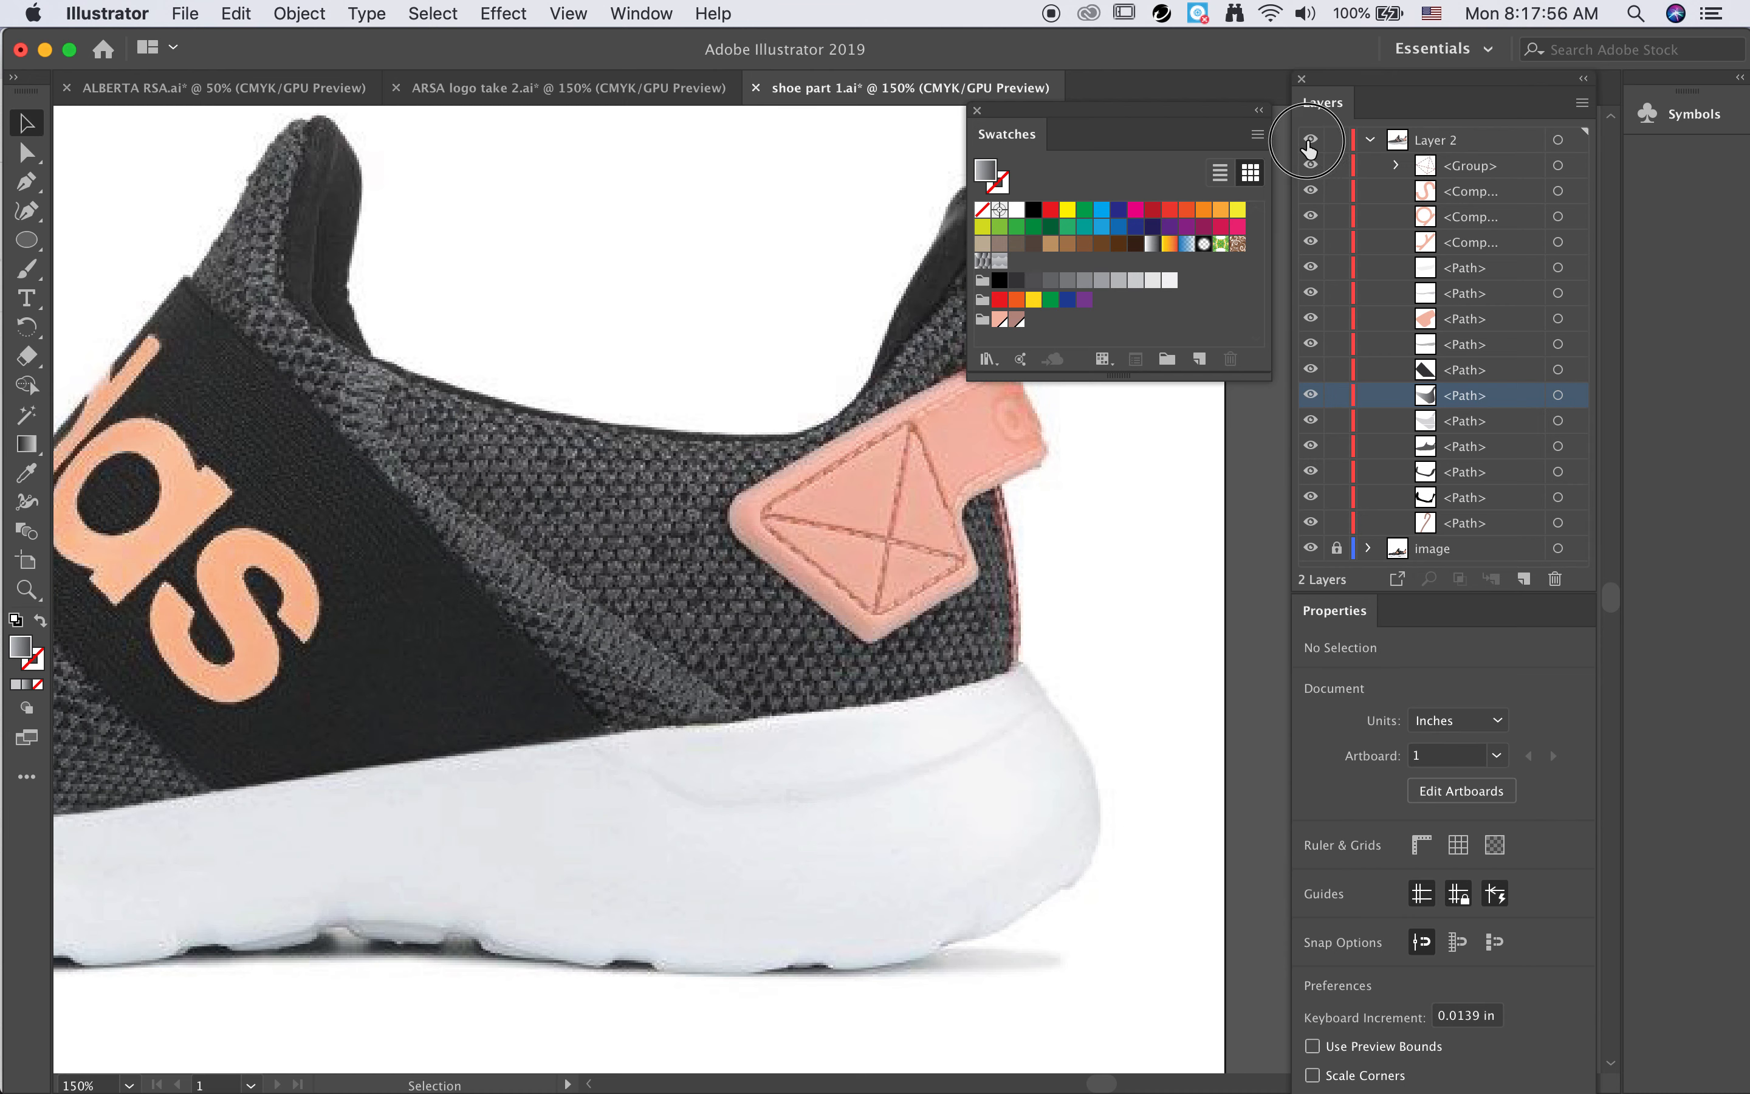
left_click(1310, 141)
left_click(706, 597)
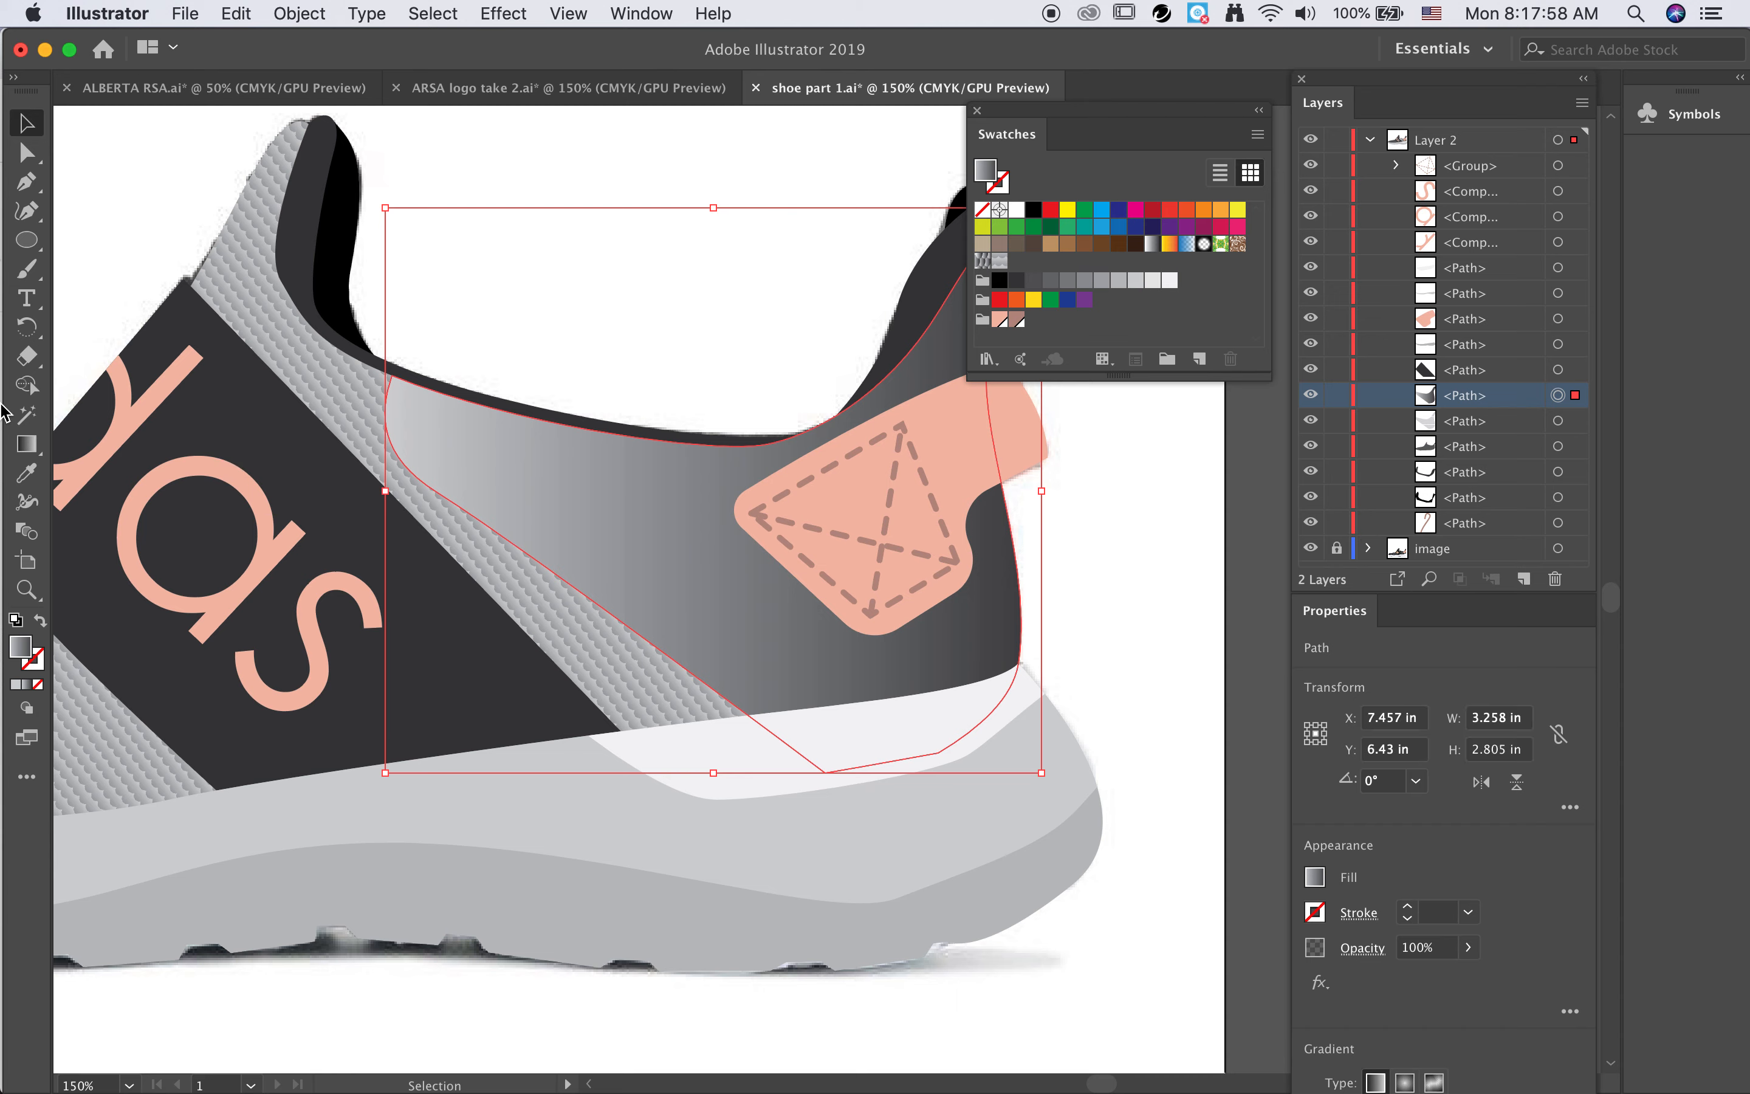
key("g")
mouse_move(1056, 490)
left_mouse_down()
mouse_move(987, 607)
mouse_move(722, 801)
mouse_move(405, 832)
left_mouse_up()
scroll(405, 832, "down", 3)
key("super+minus")
mouse_move(832, 568)
left_mouse_down()
mouse_move(852, 1024)
mouse_move(846, 802)
mouse_move(637, 812)
mouse_move(666, 838)
left_mouse_up()
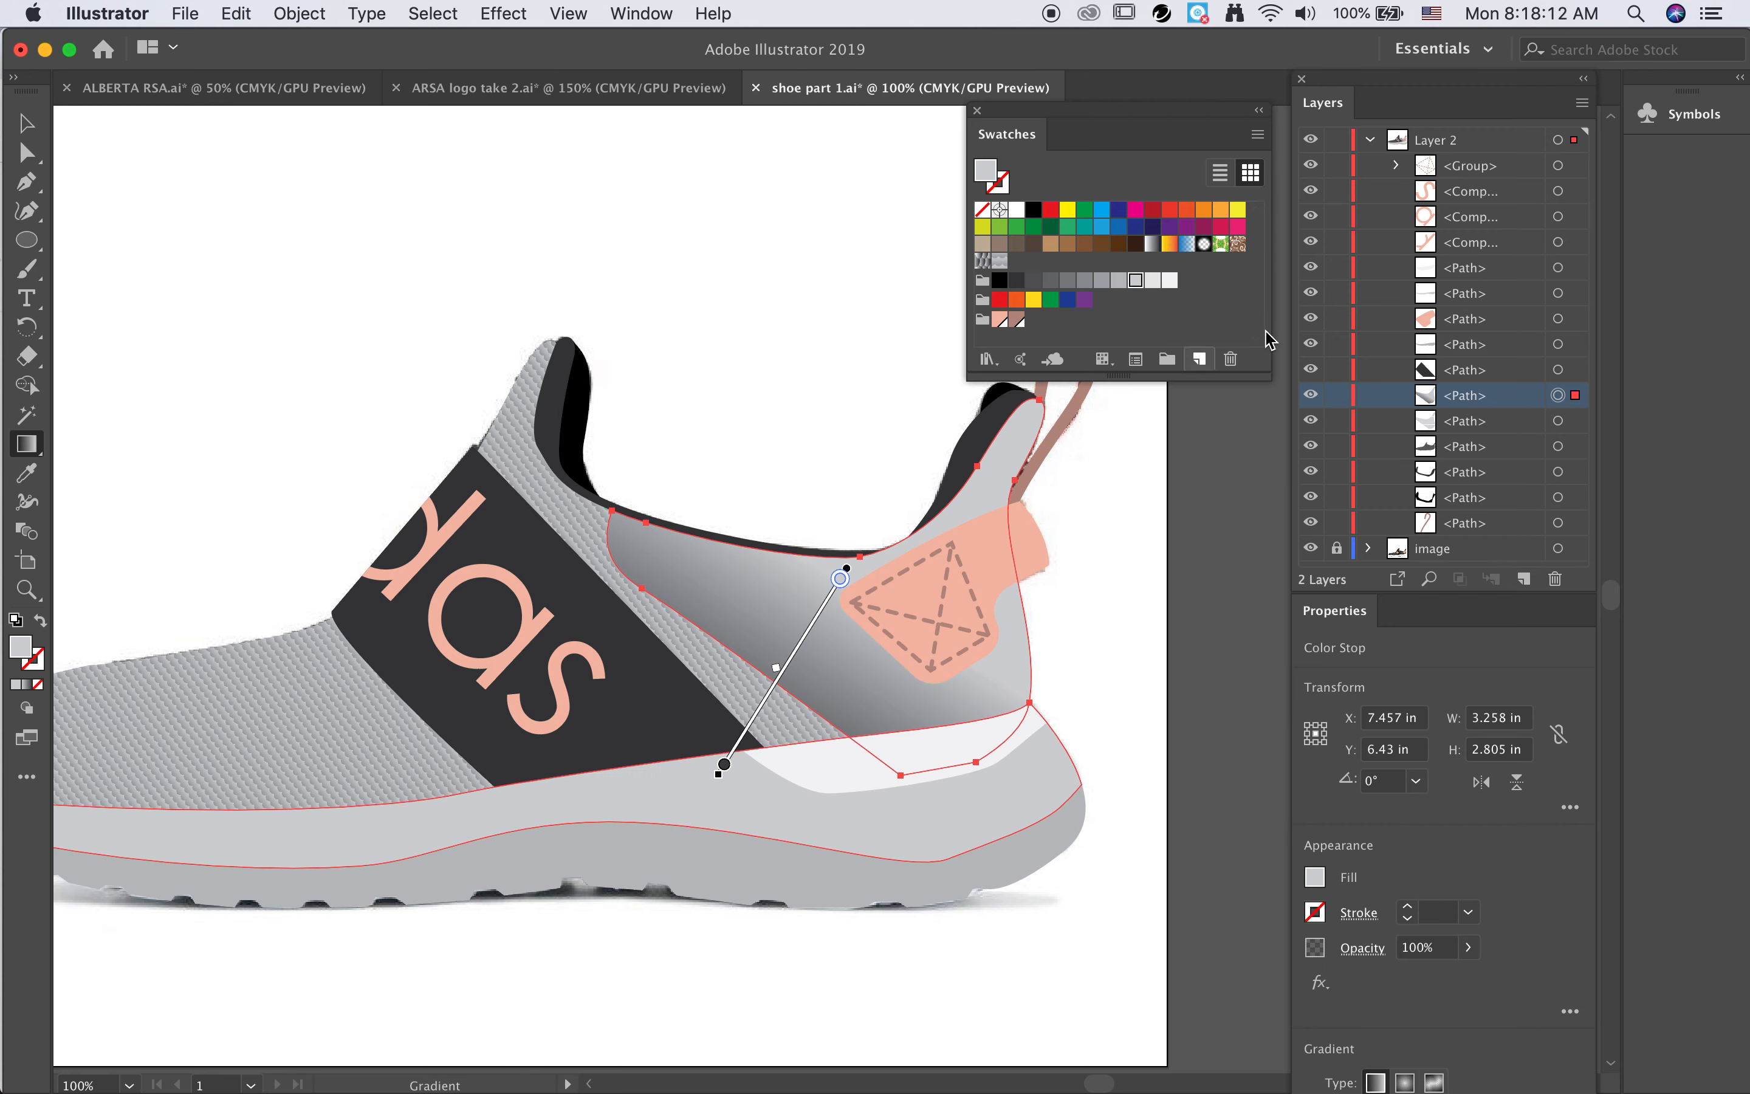
left_click(1311, 140)
left_click(1311, 140)
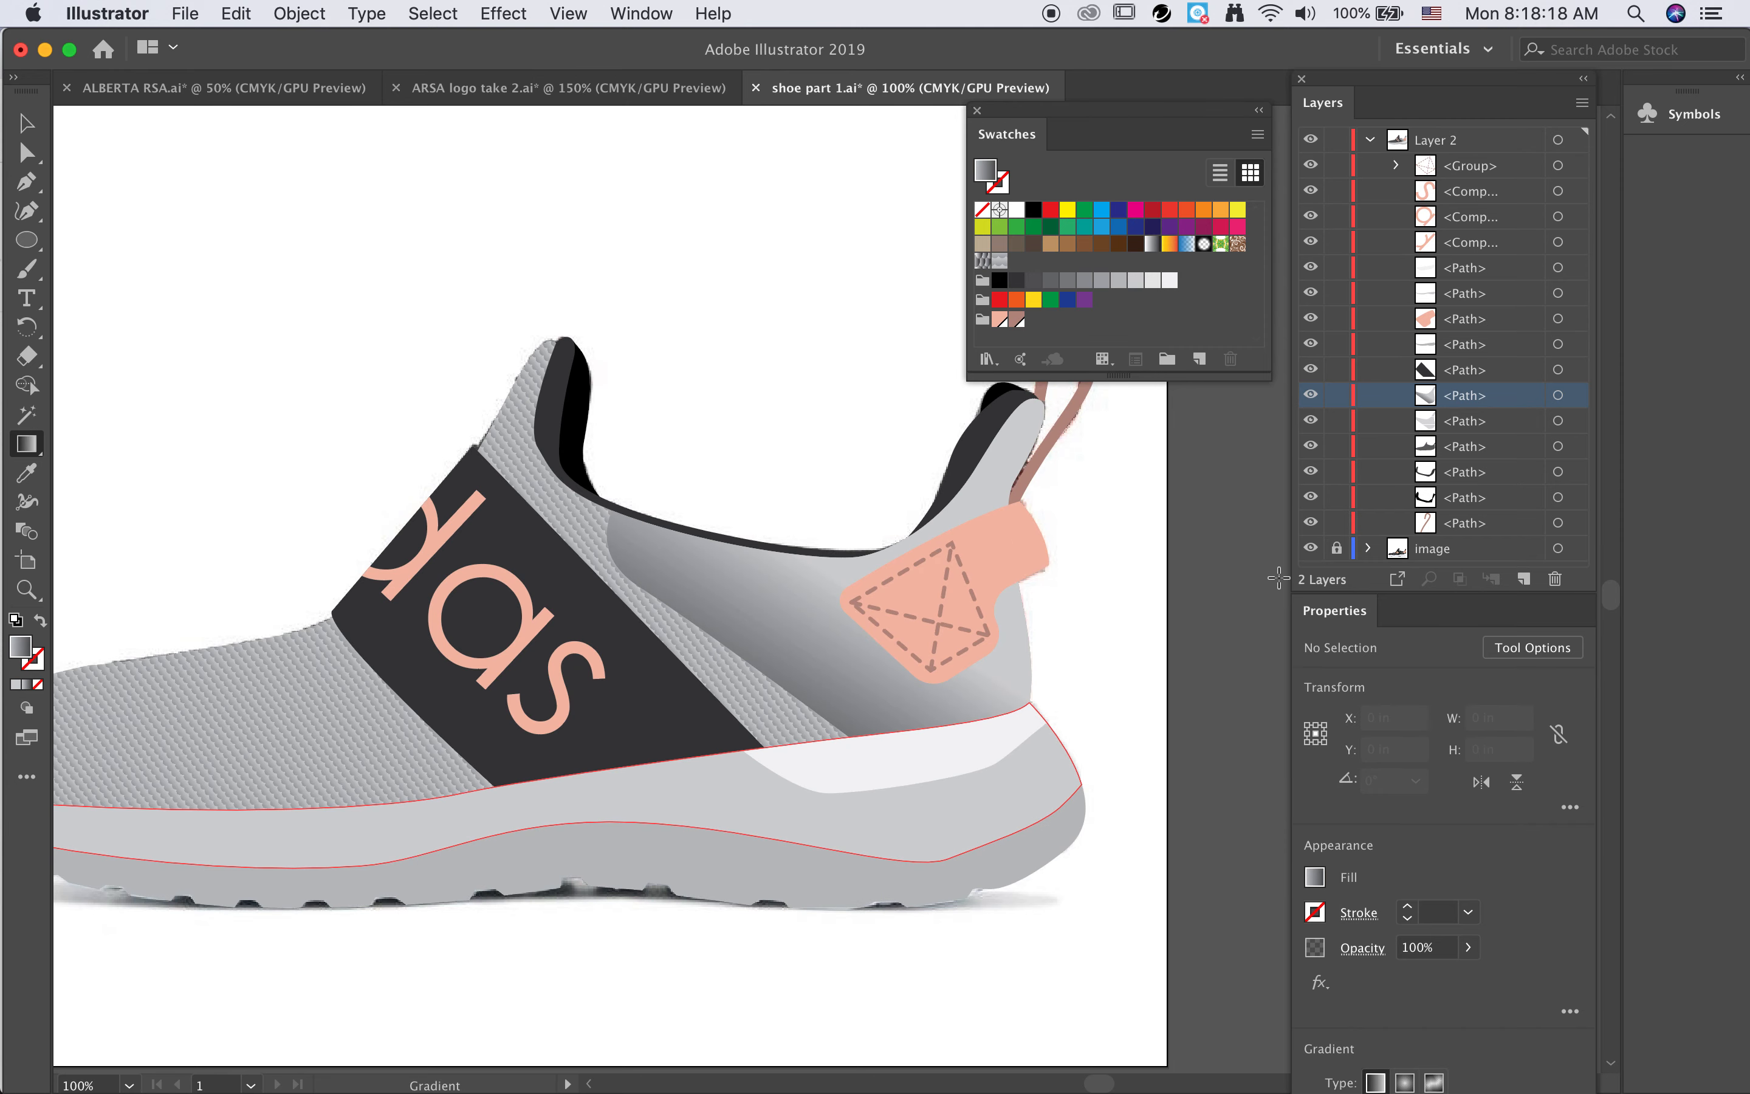
Step: Select the gradient copy of the rear side panel and open the opacity settings for the whole path in its Appearance attributes
key("v")
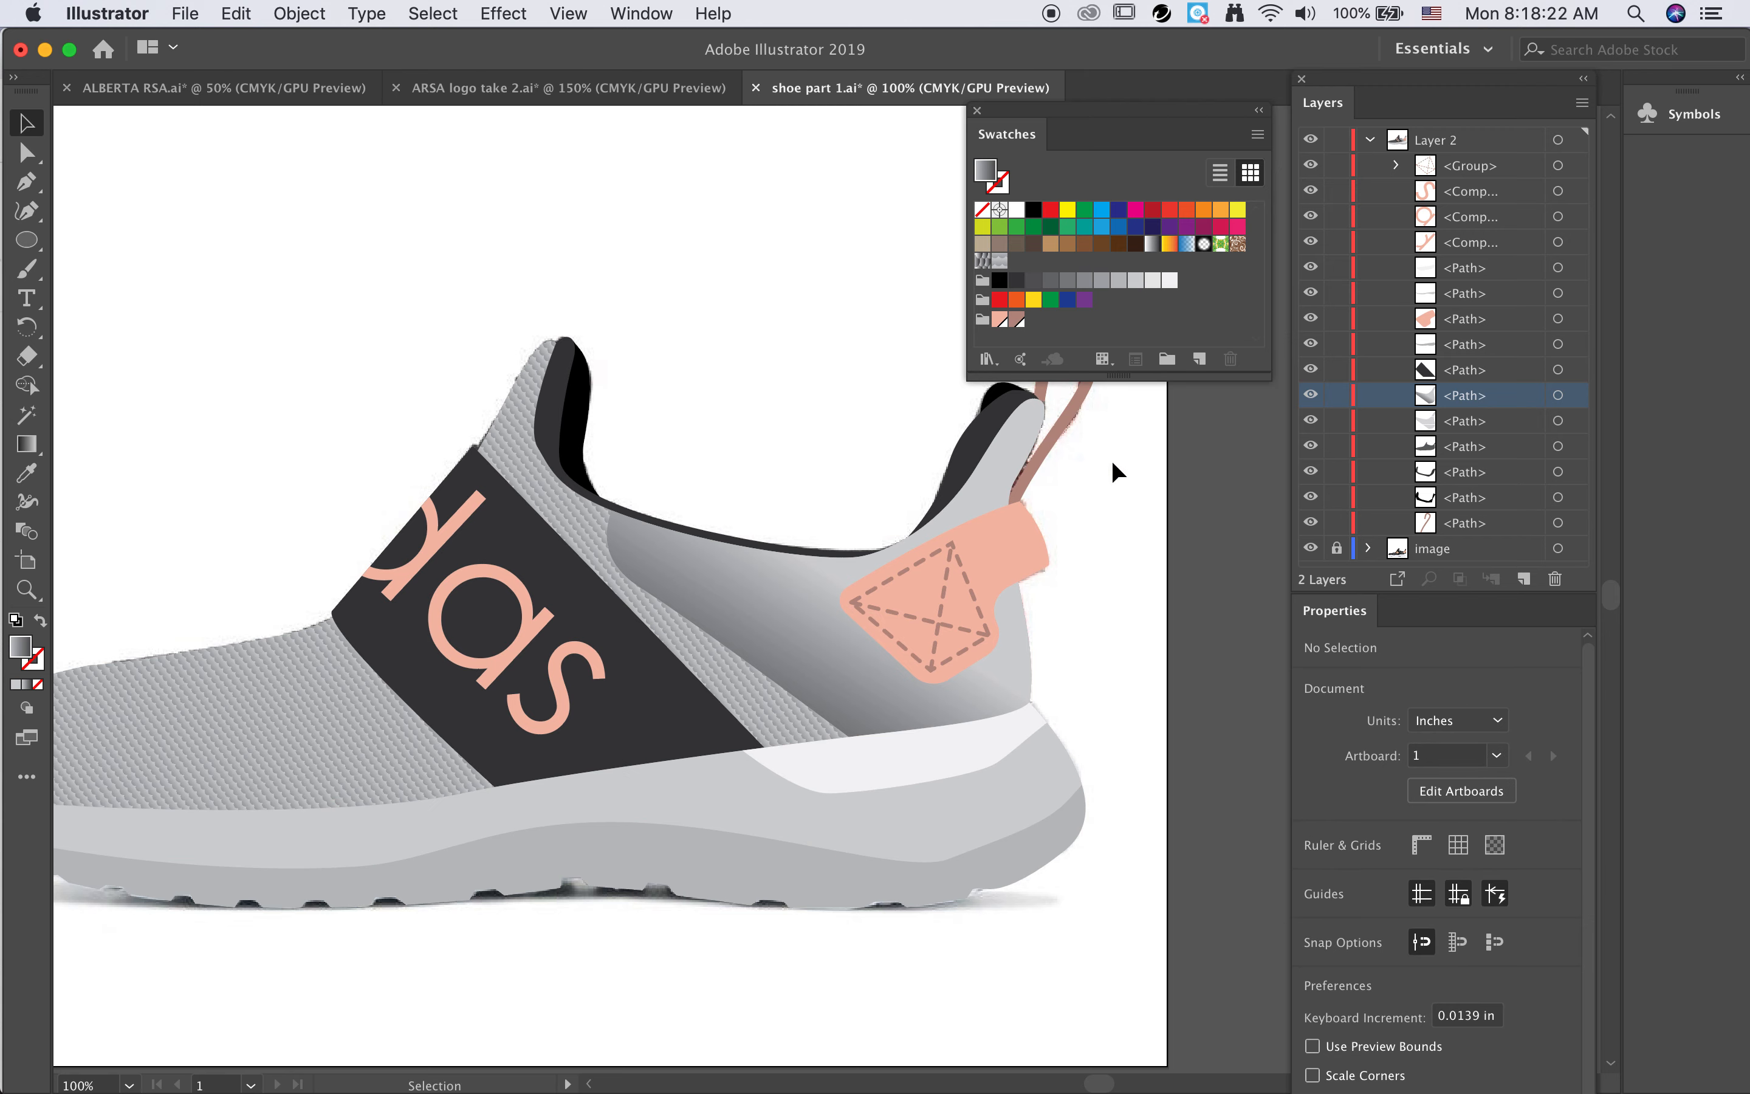
left_click(772, 575)
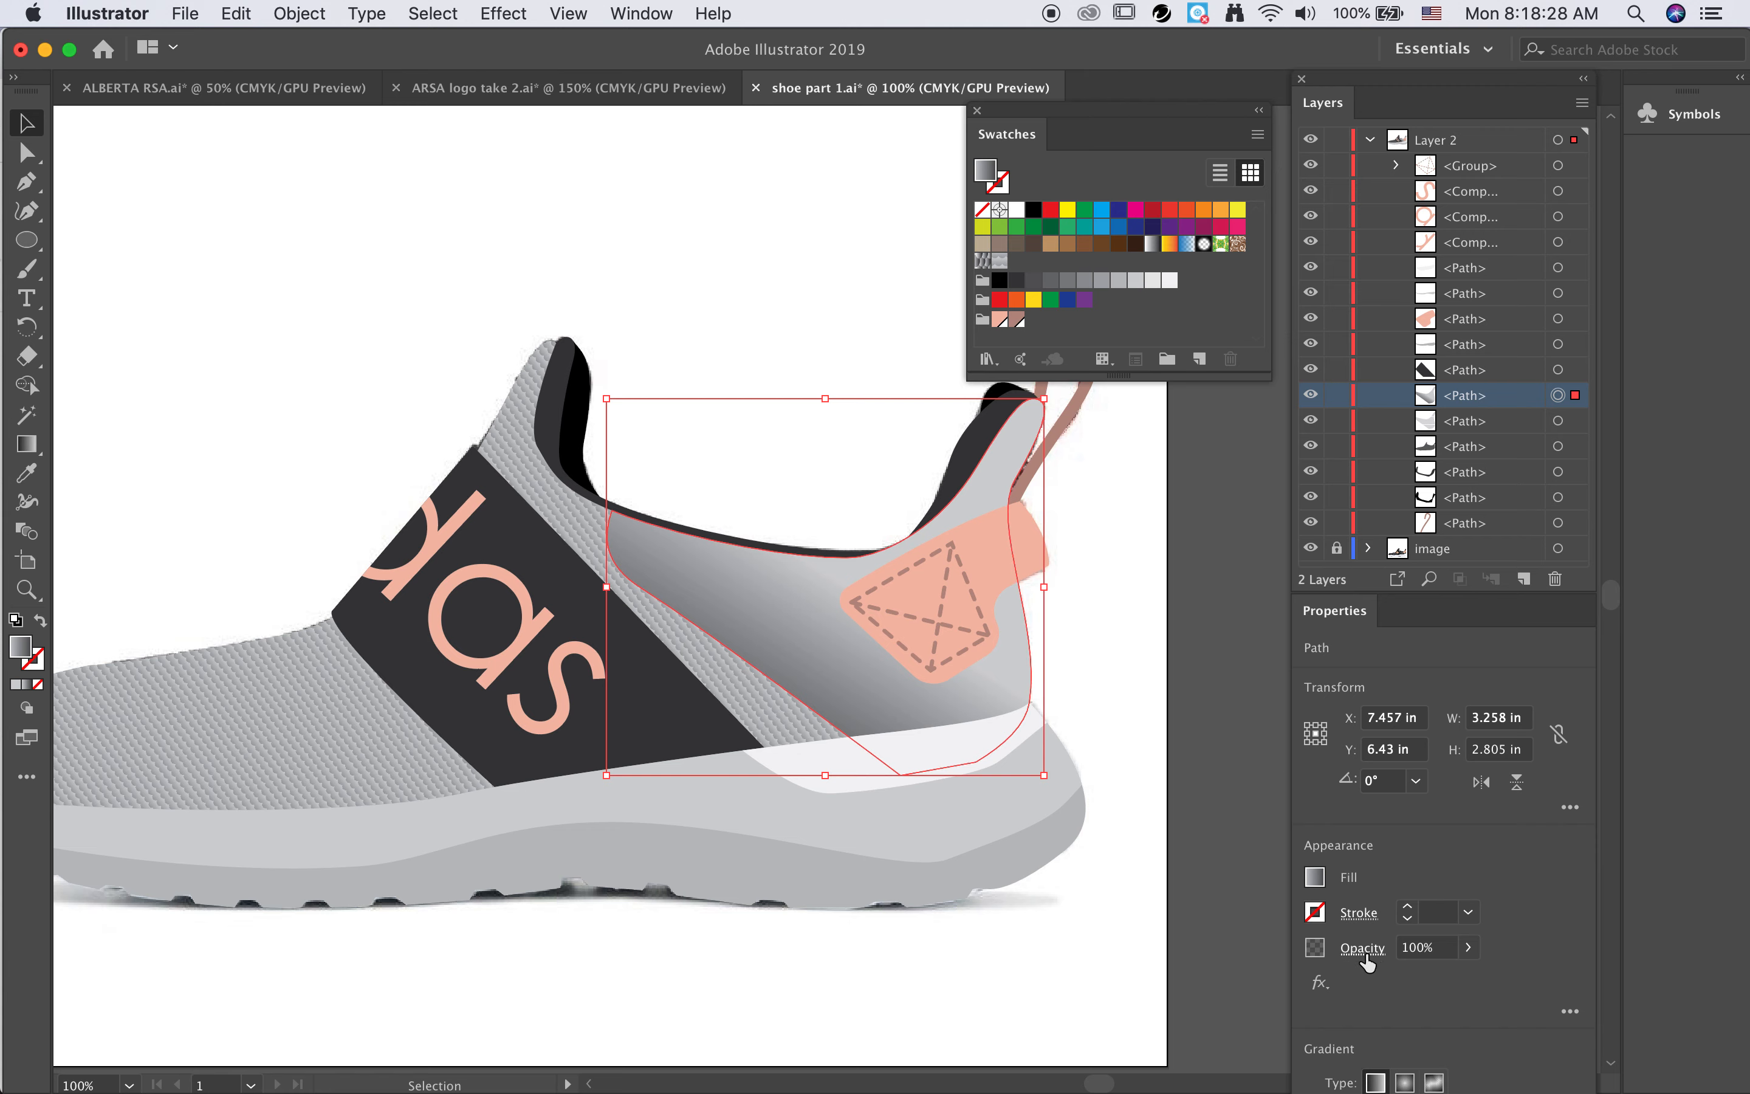
left_click(1569, 1010)
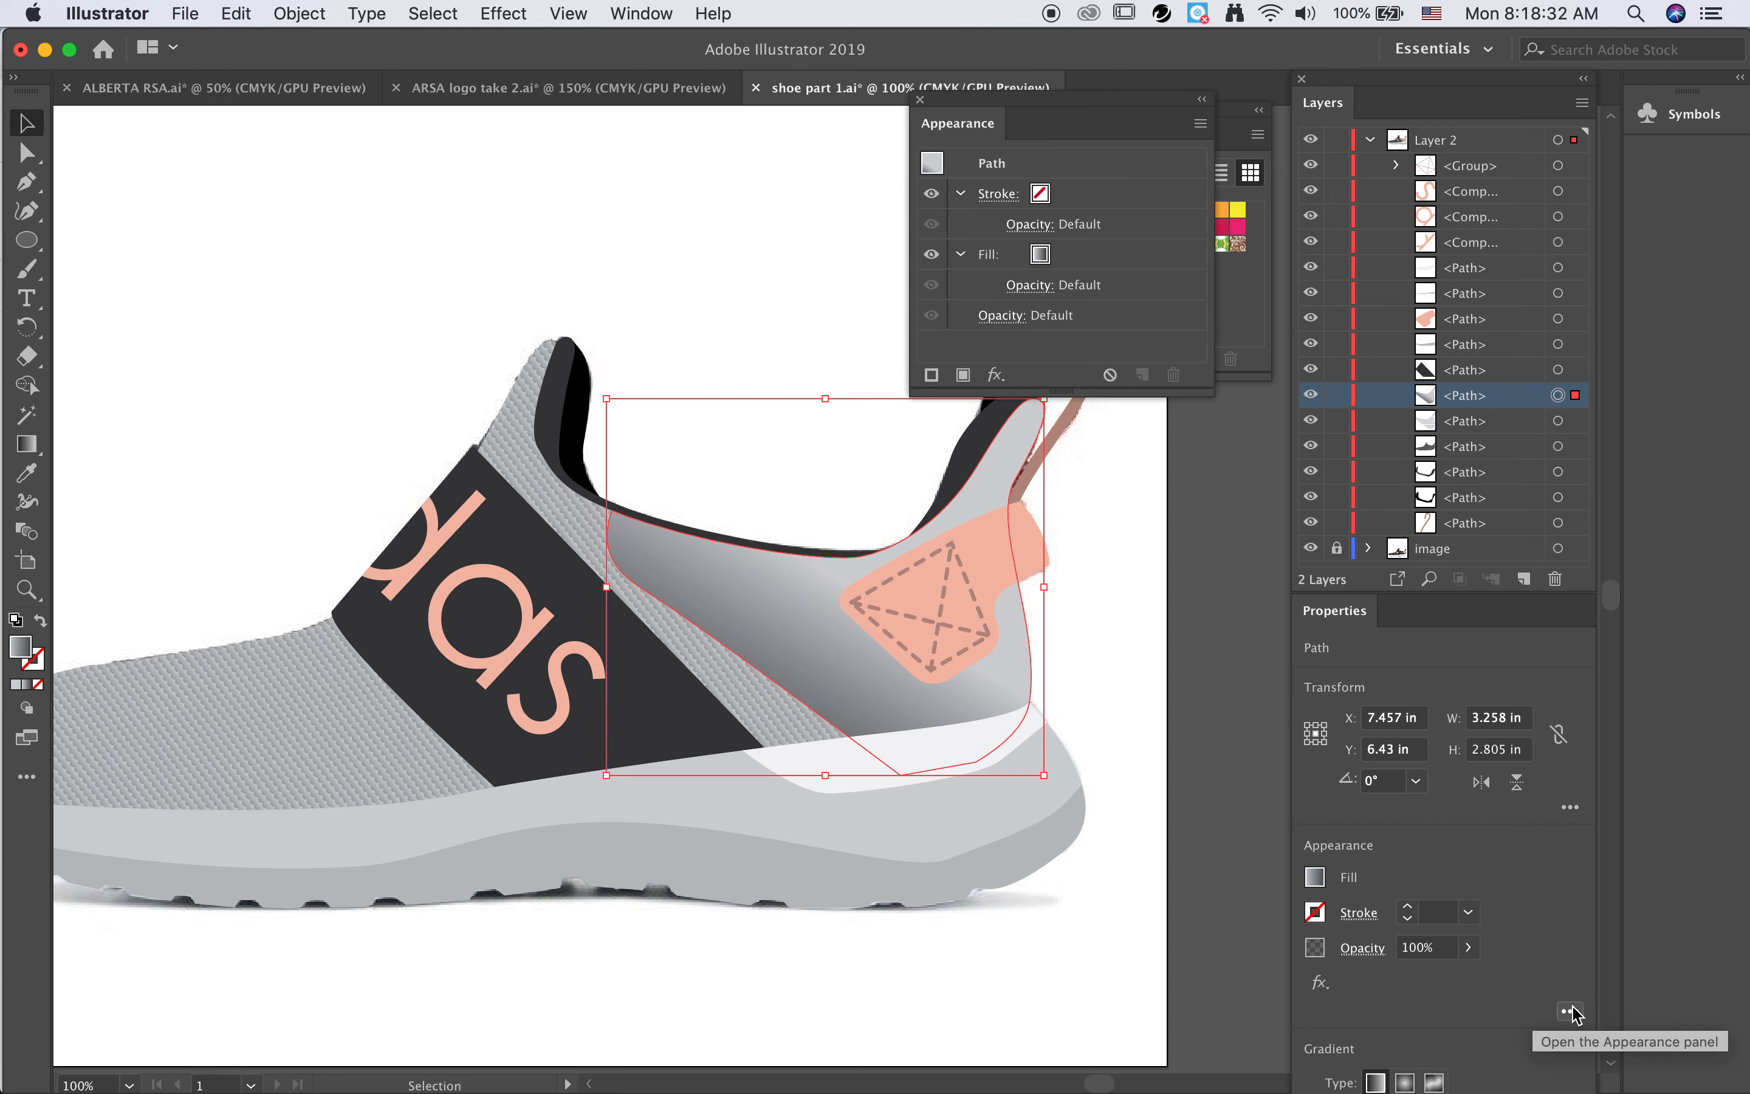
left_click(641, 13)
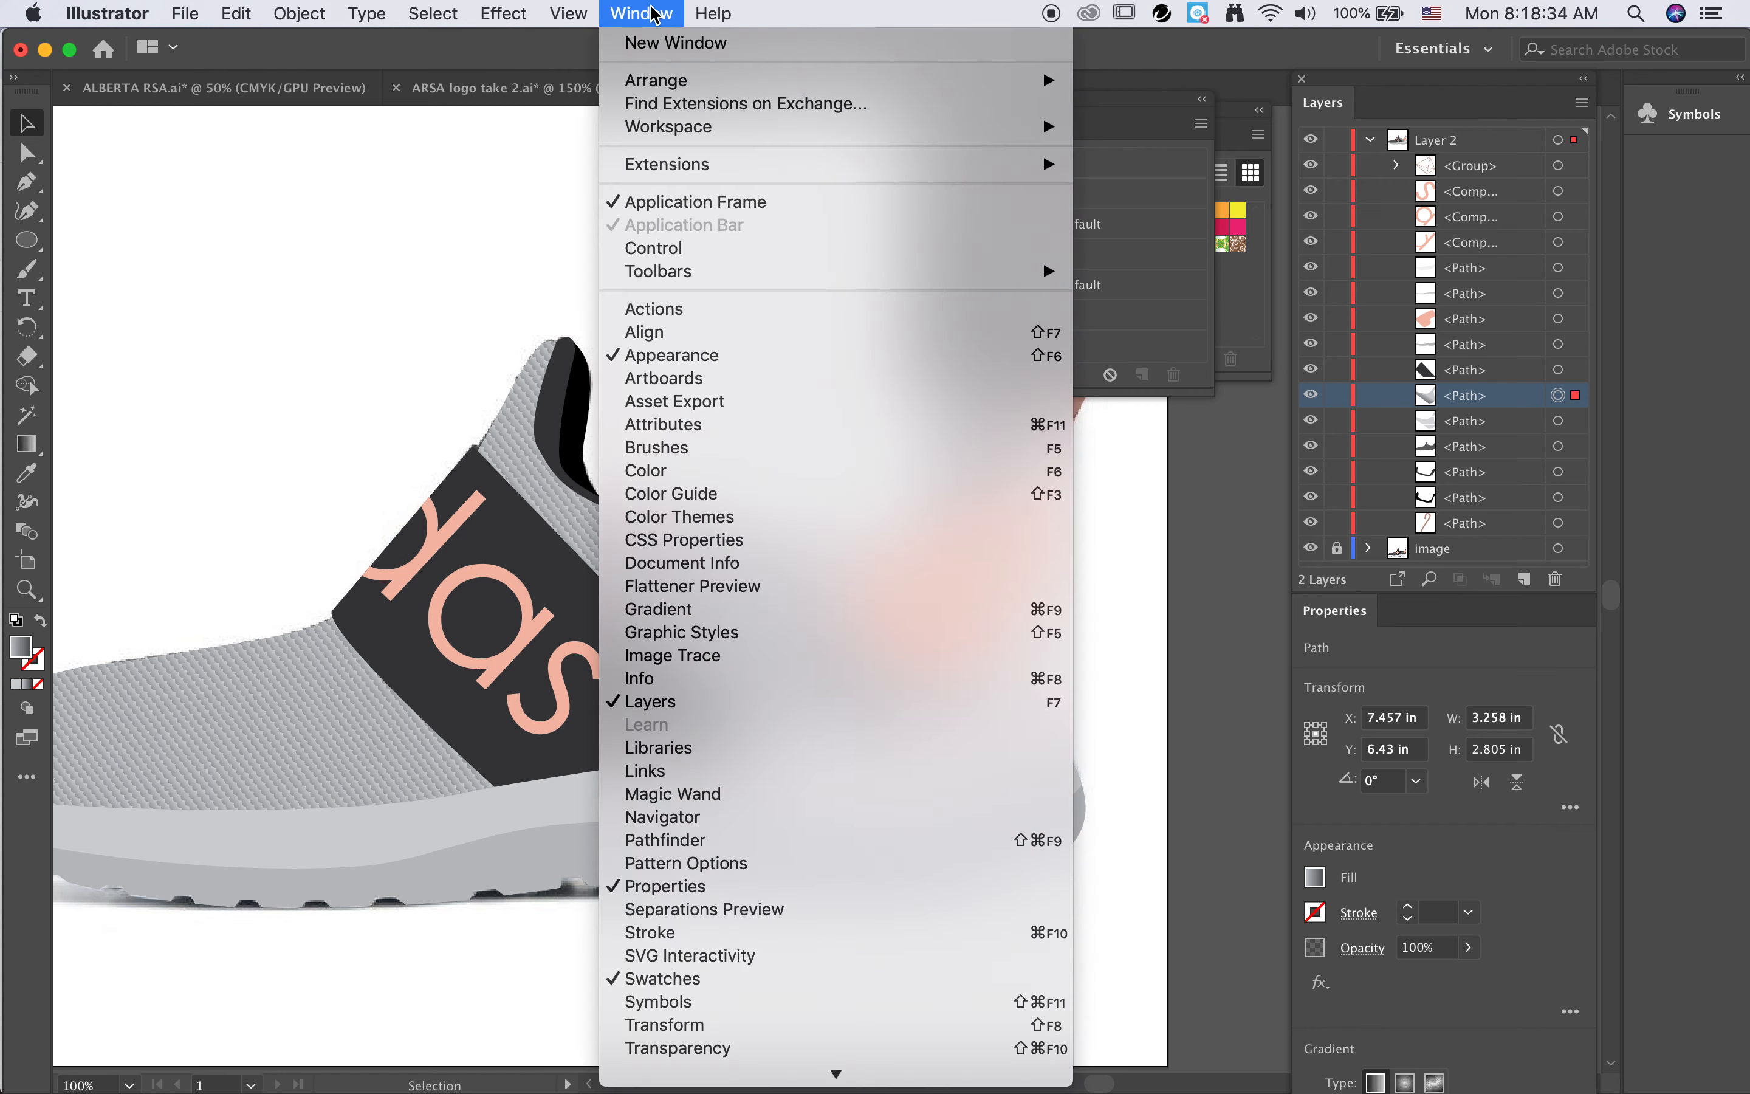
left_click(1121, 123)
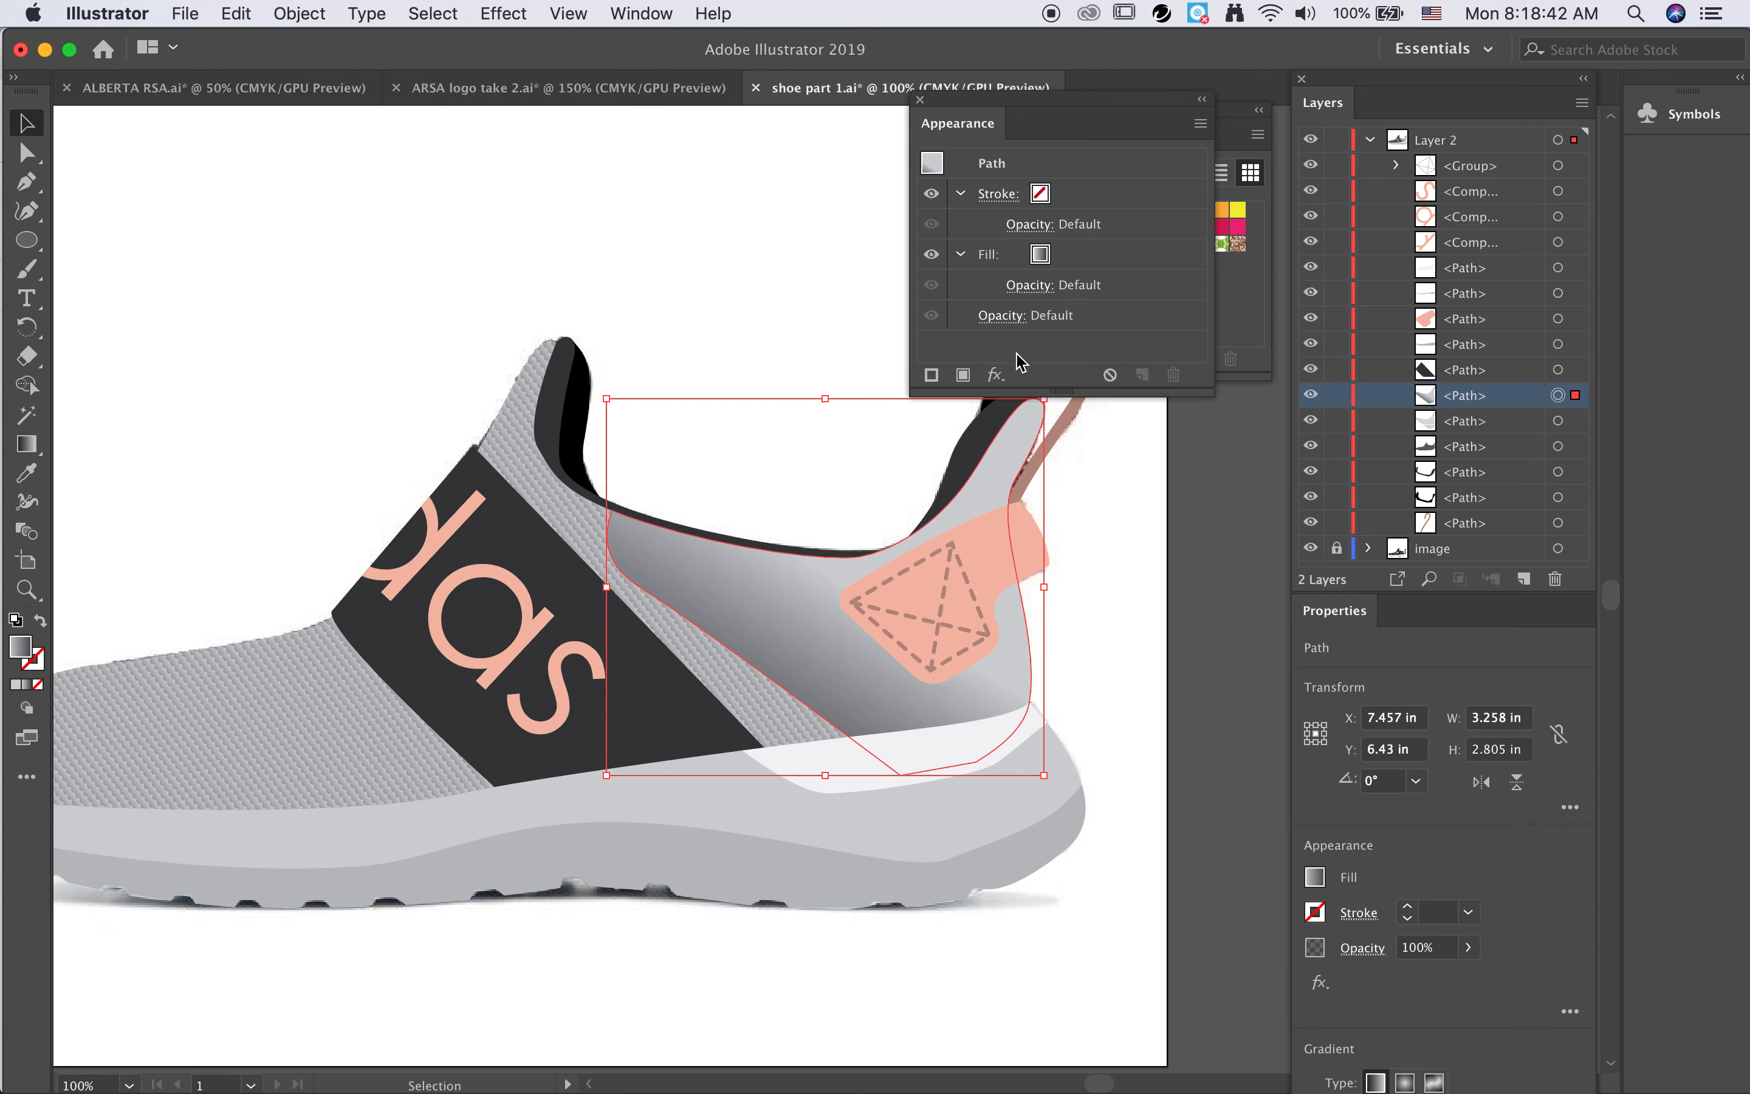
left_click(1002, 318)
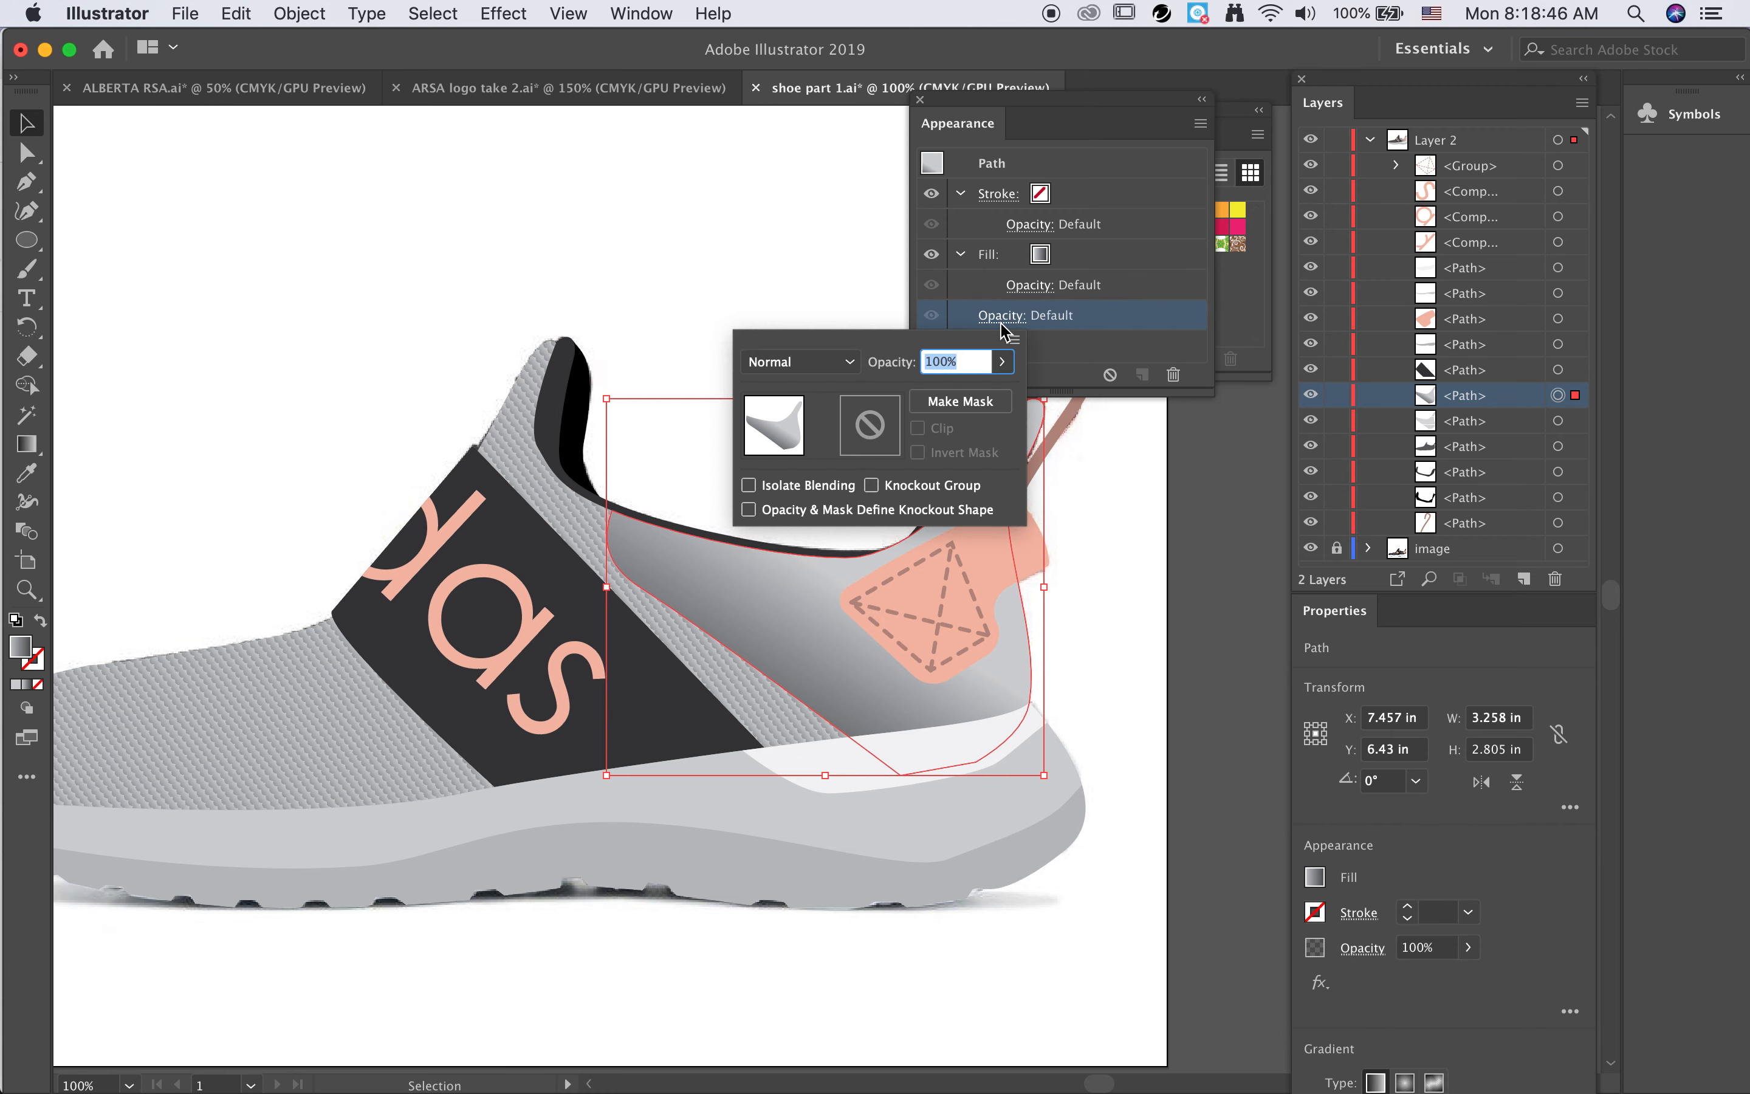
Step: Try an opacity of 43% on the gradient panel and restore it to 100%
left_click(1002, 361)
left_click_drag(956, 391, 948, 392)
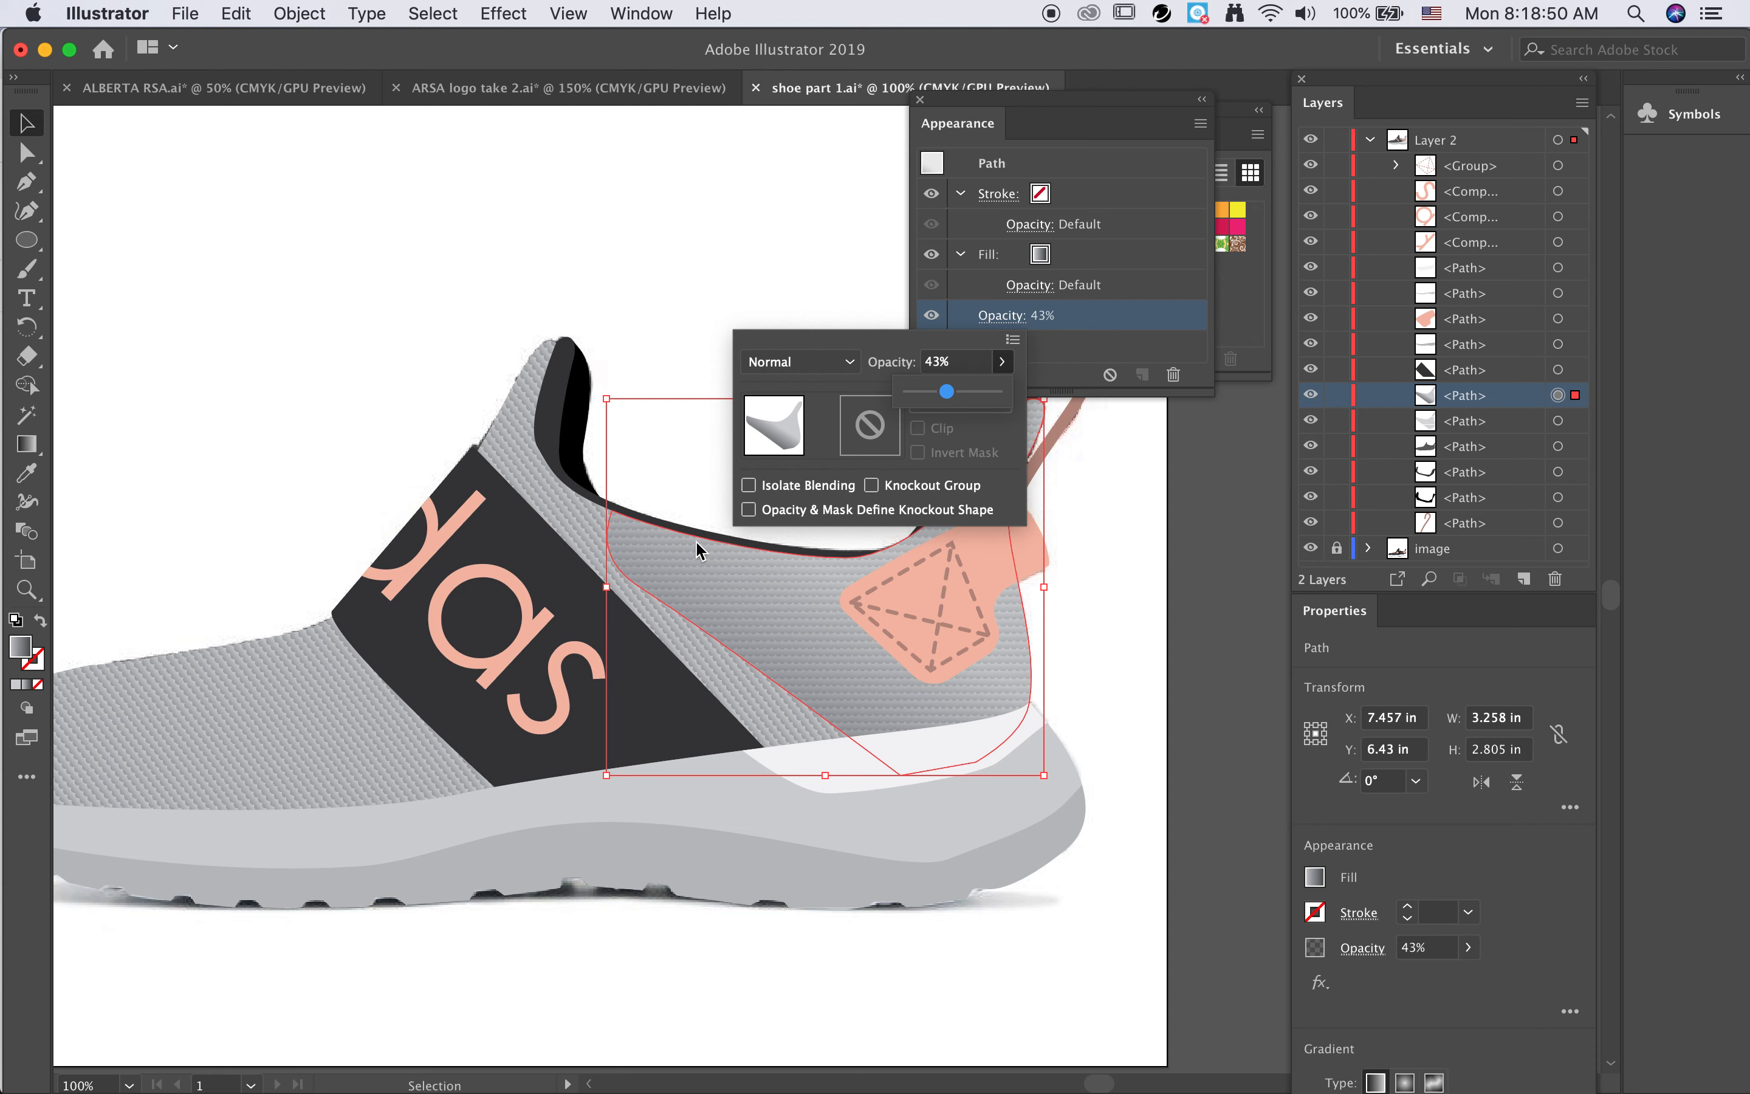
left_click_drag(987, 392, 1012, 396)
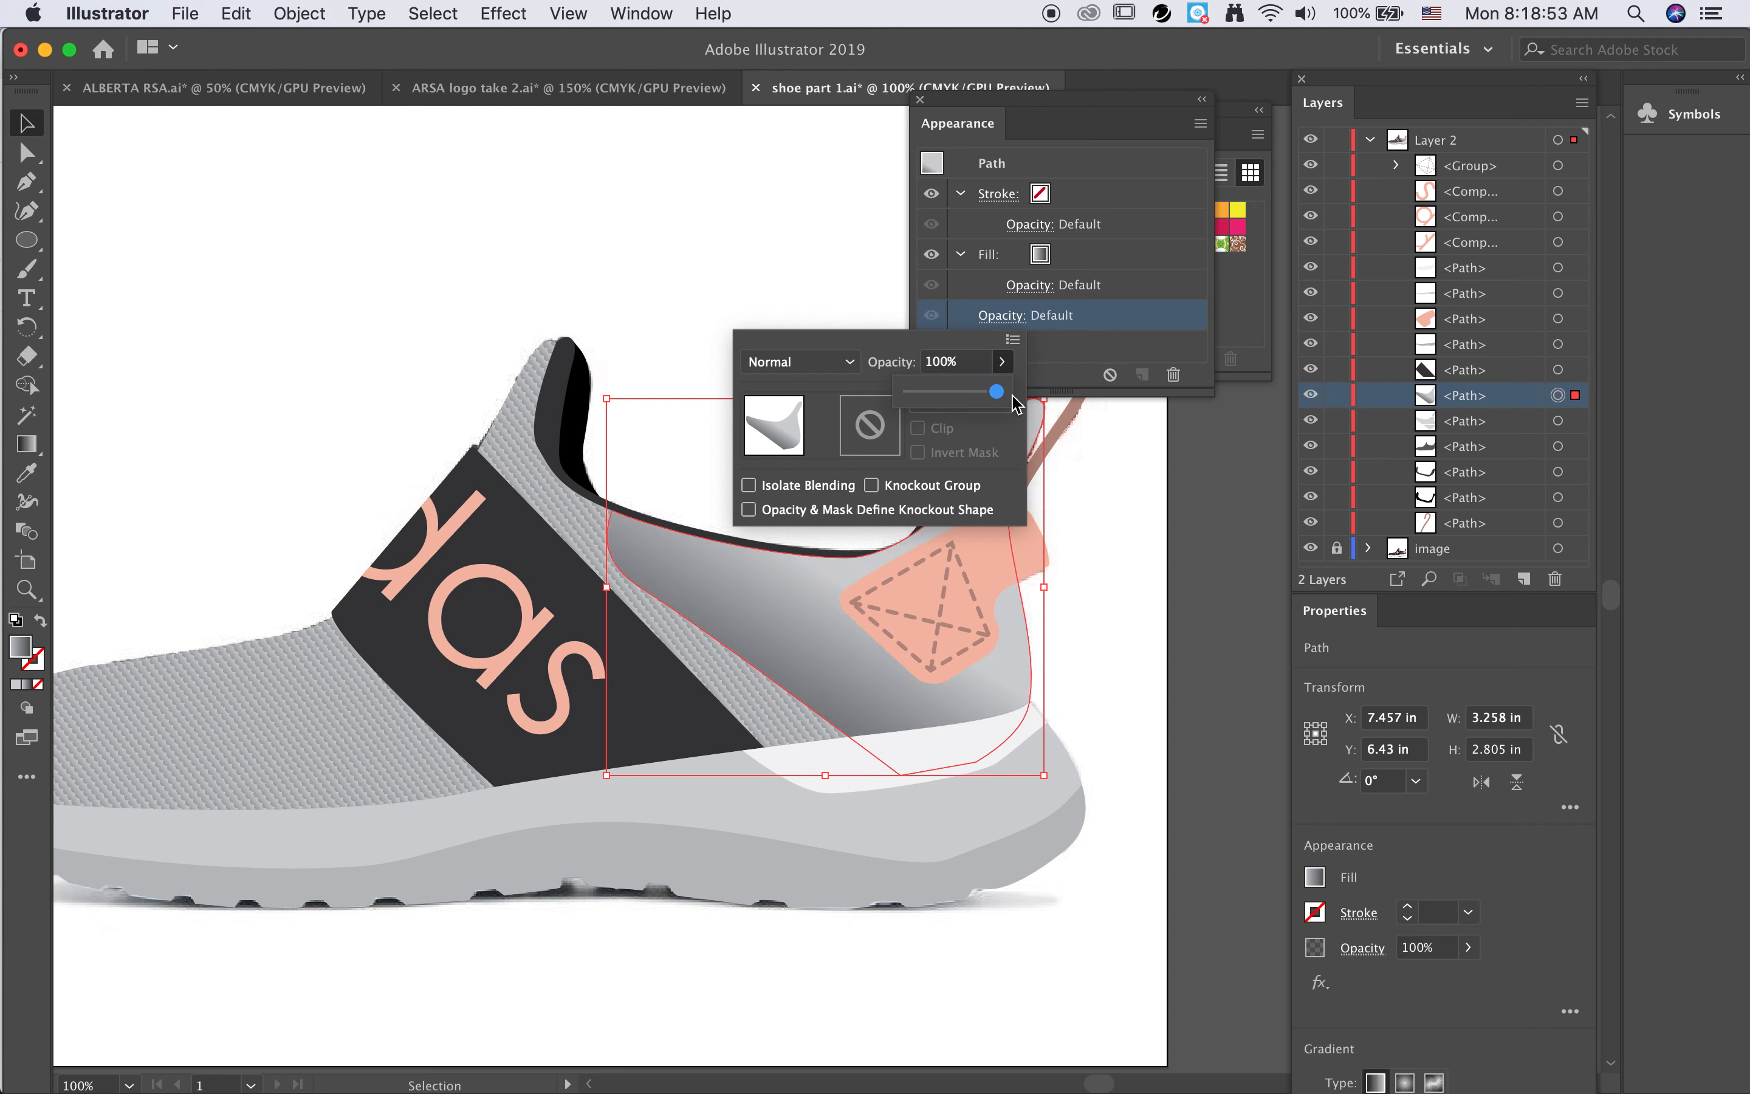
Step: Try the Darken and Multiply blending modes on the gradient panel over the knit pattern
left_click(851, 362)
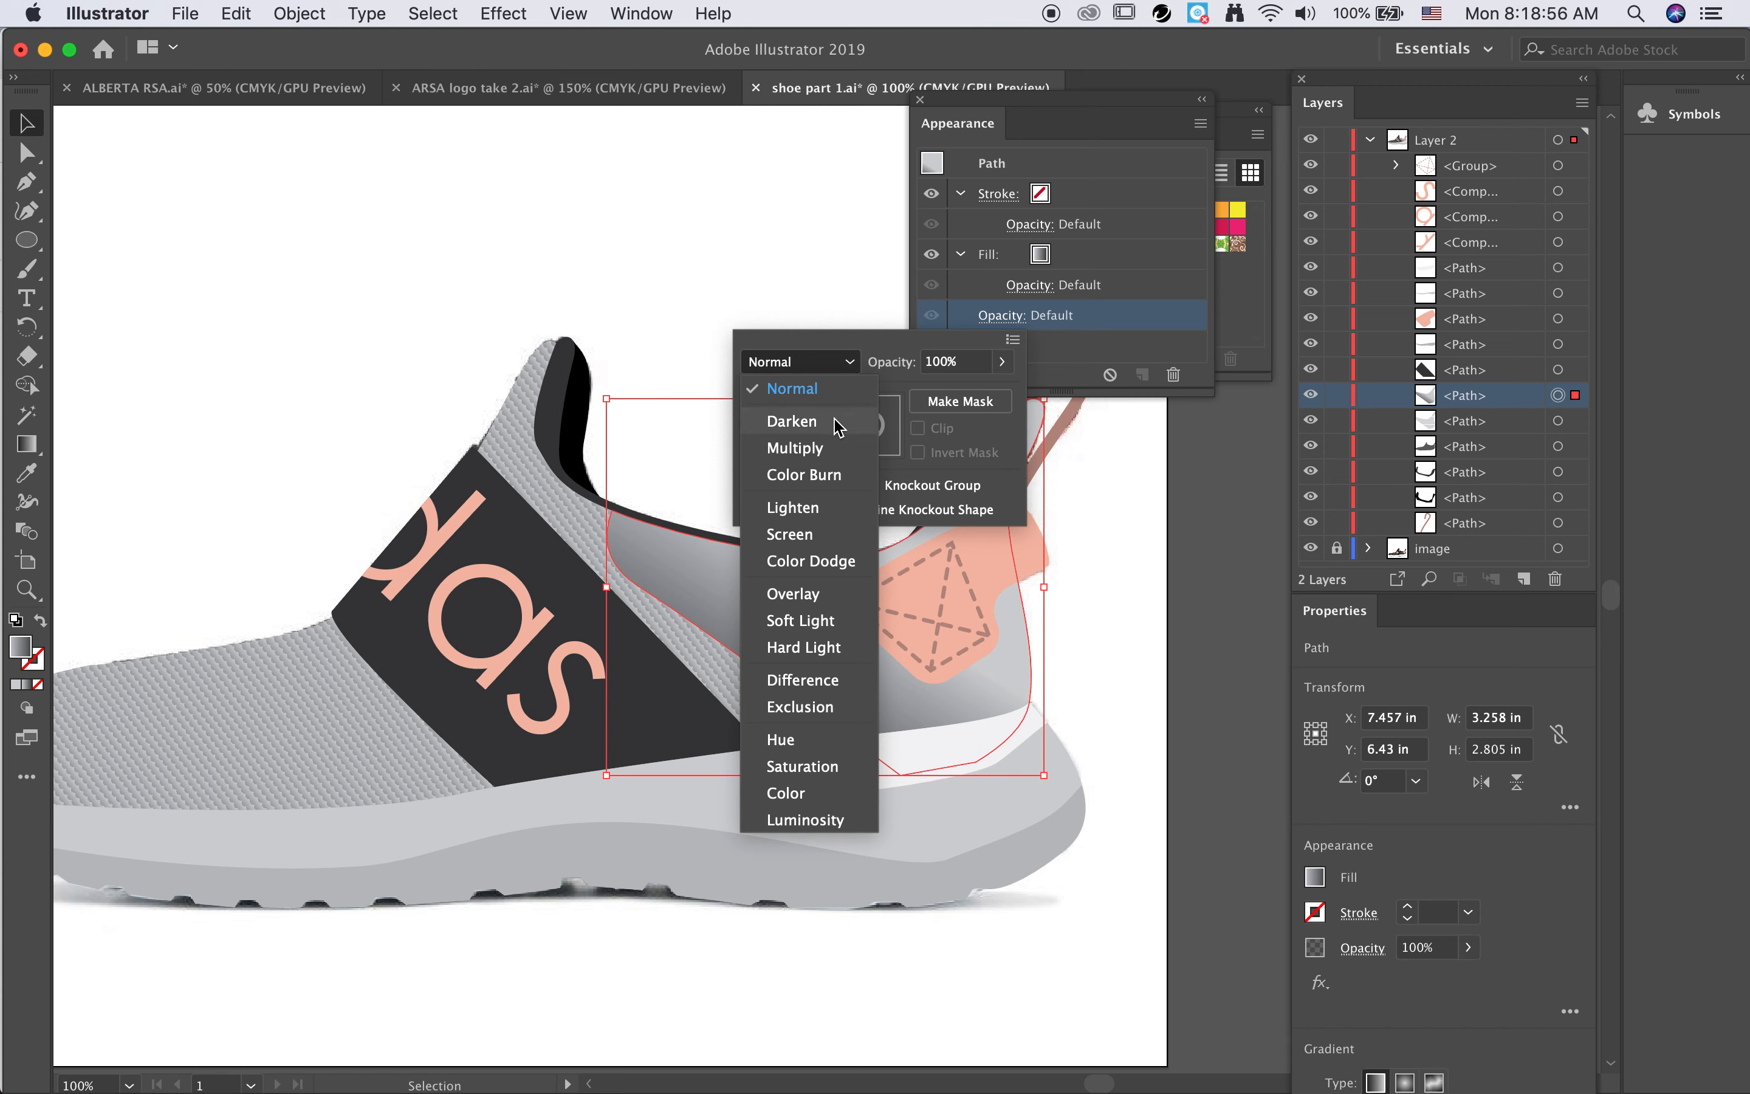
left_click(837, 422)
left_click(837, 369)
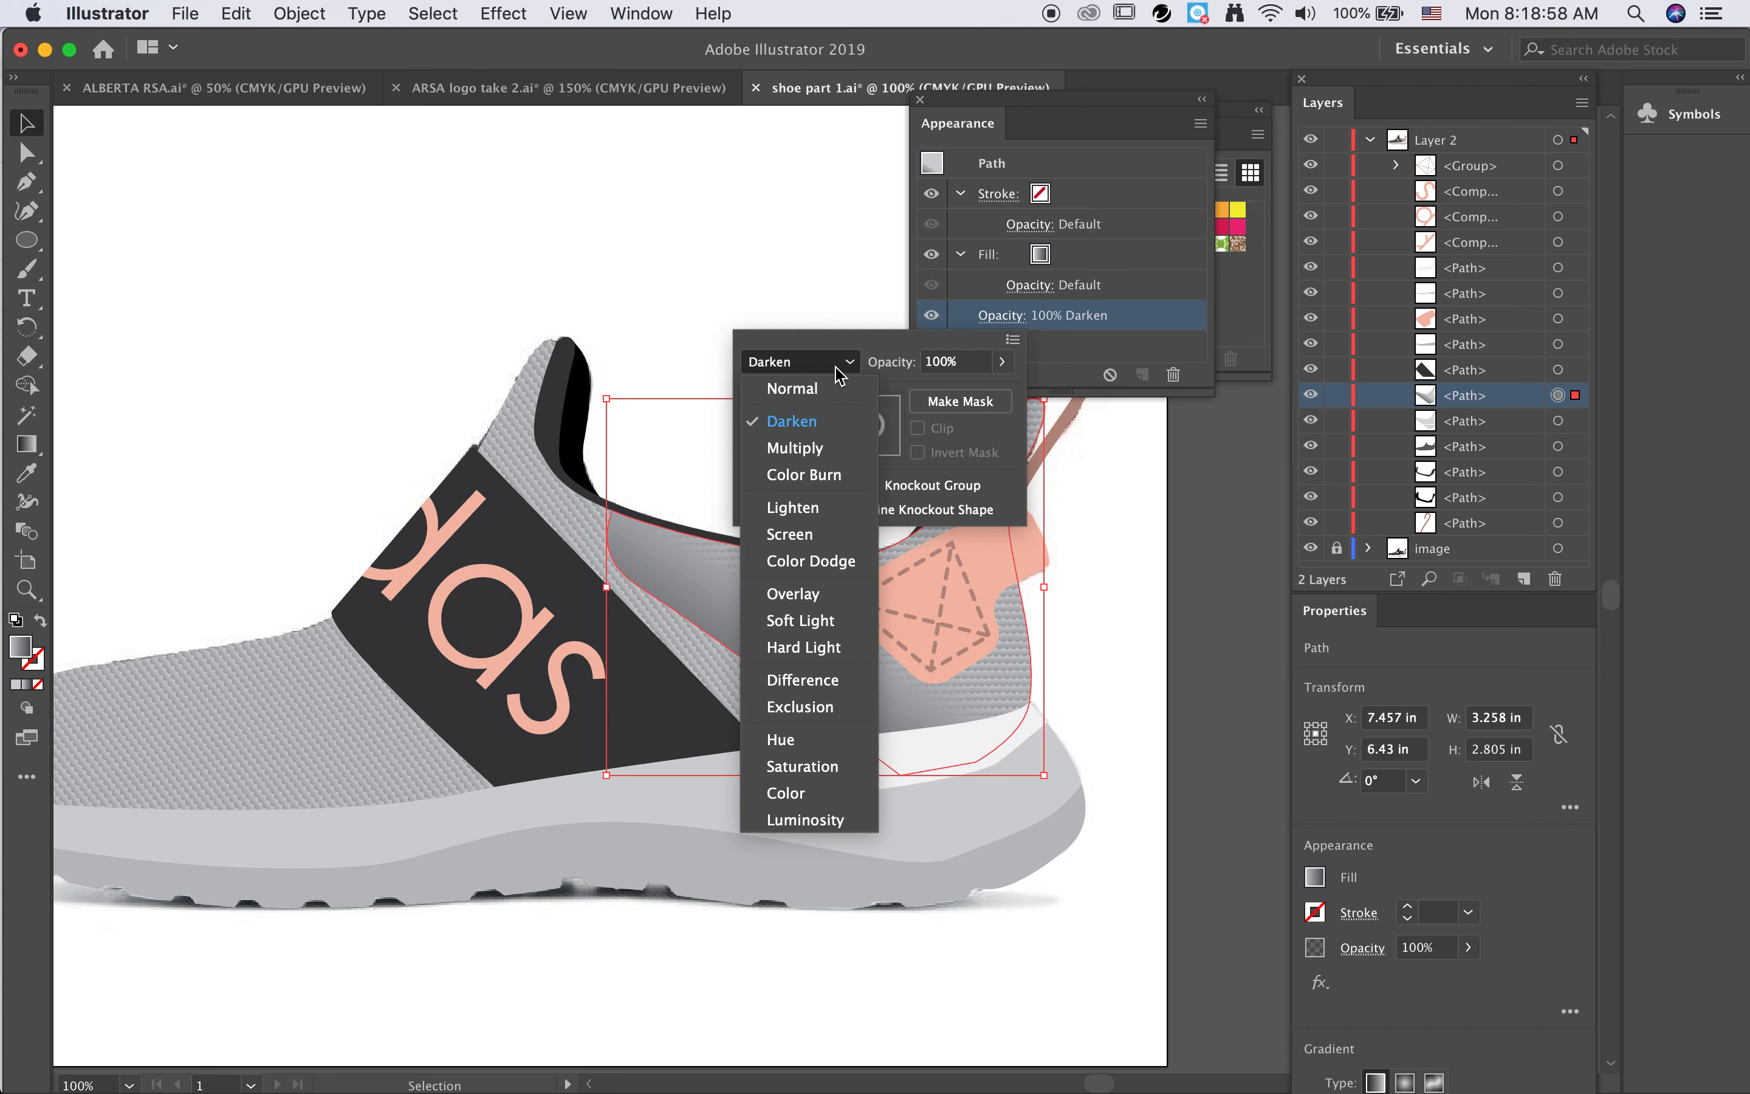
left_click(822, 449)
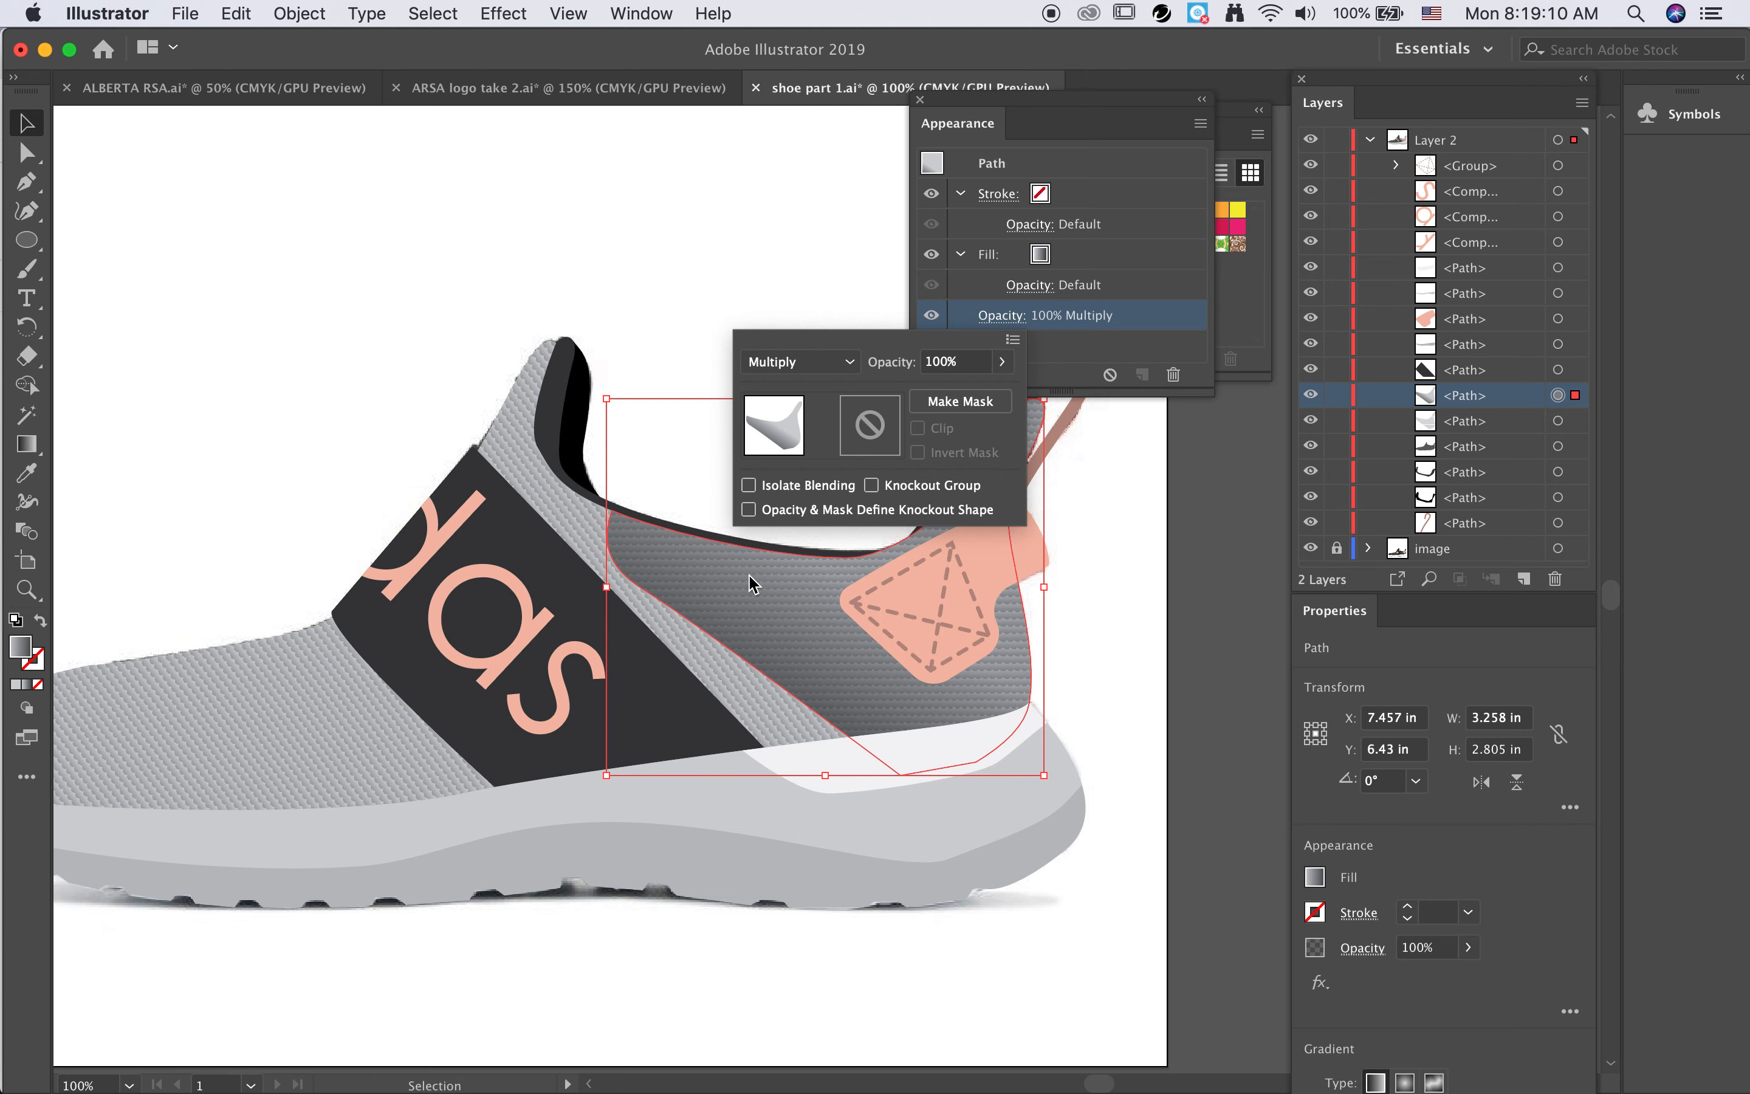
Step: Try the Color Burn, Lighten, Overlay and Difference blending modes on the gradient panel
left_click(810, 362)
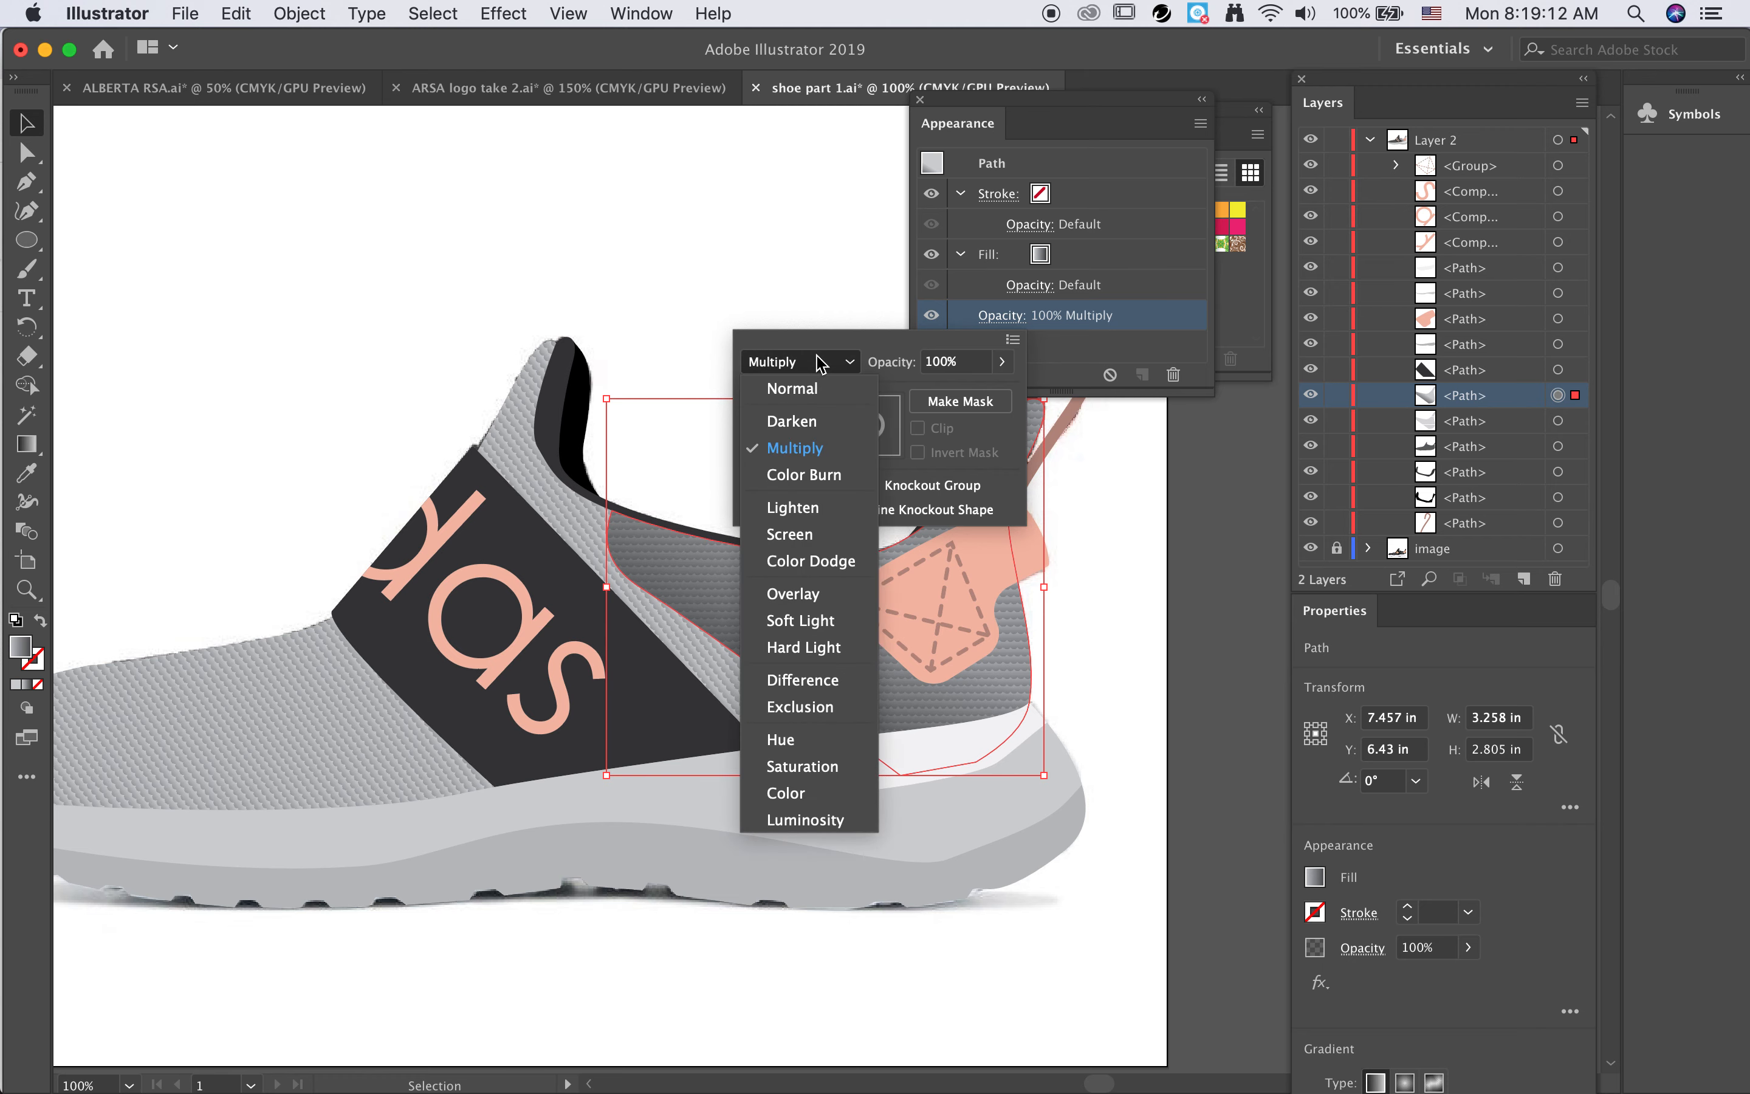
left_click(795, 433)
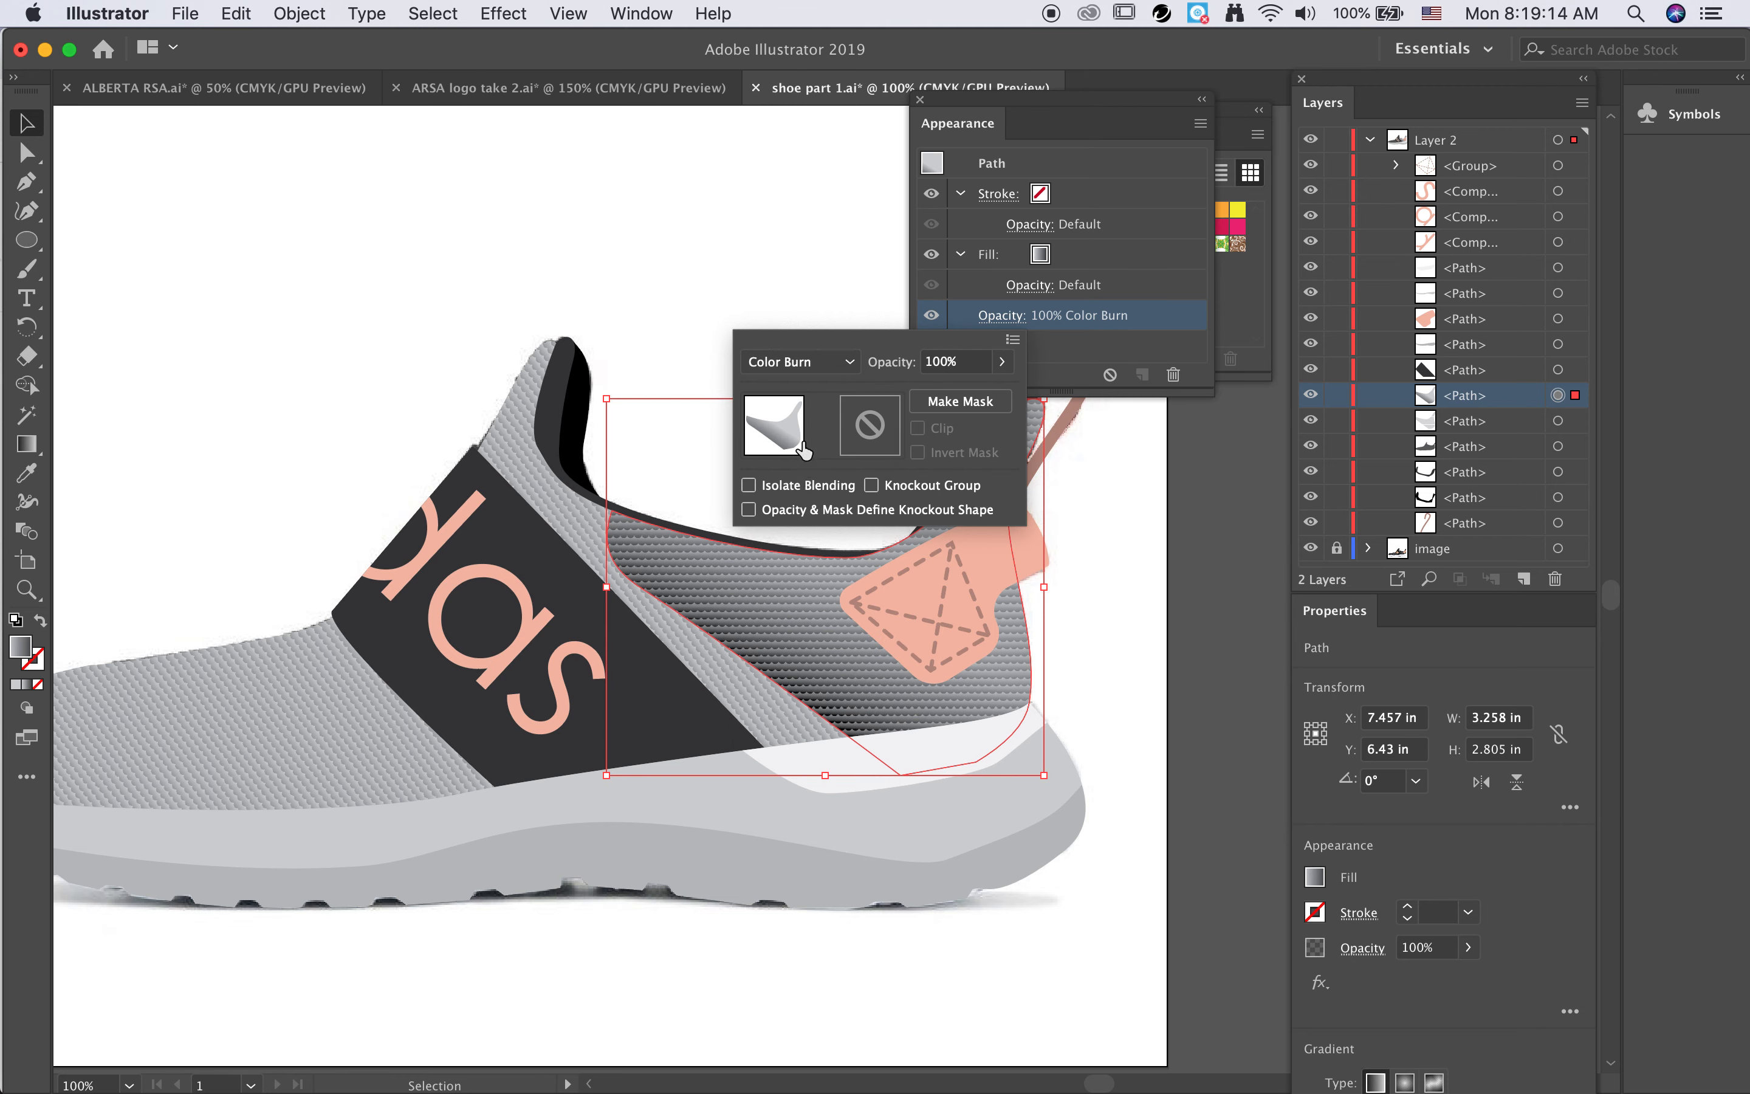
left_click(808, 375)
left_click(802, 508)
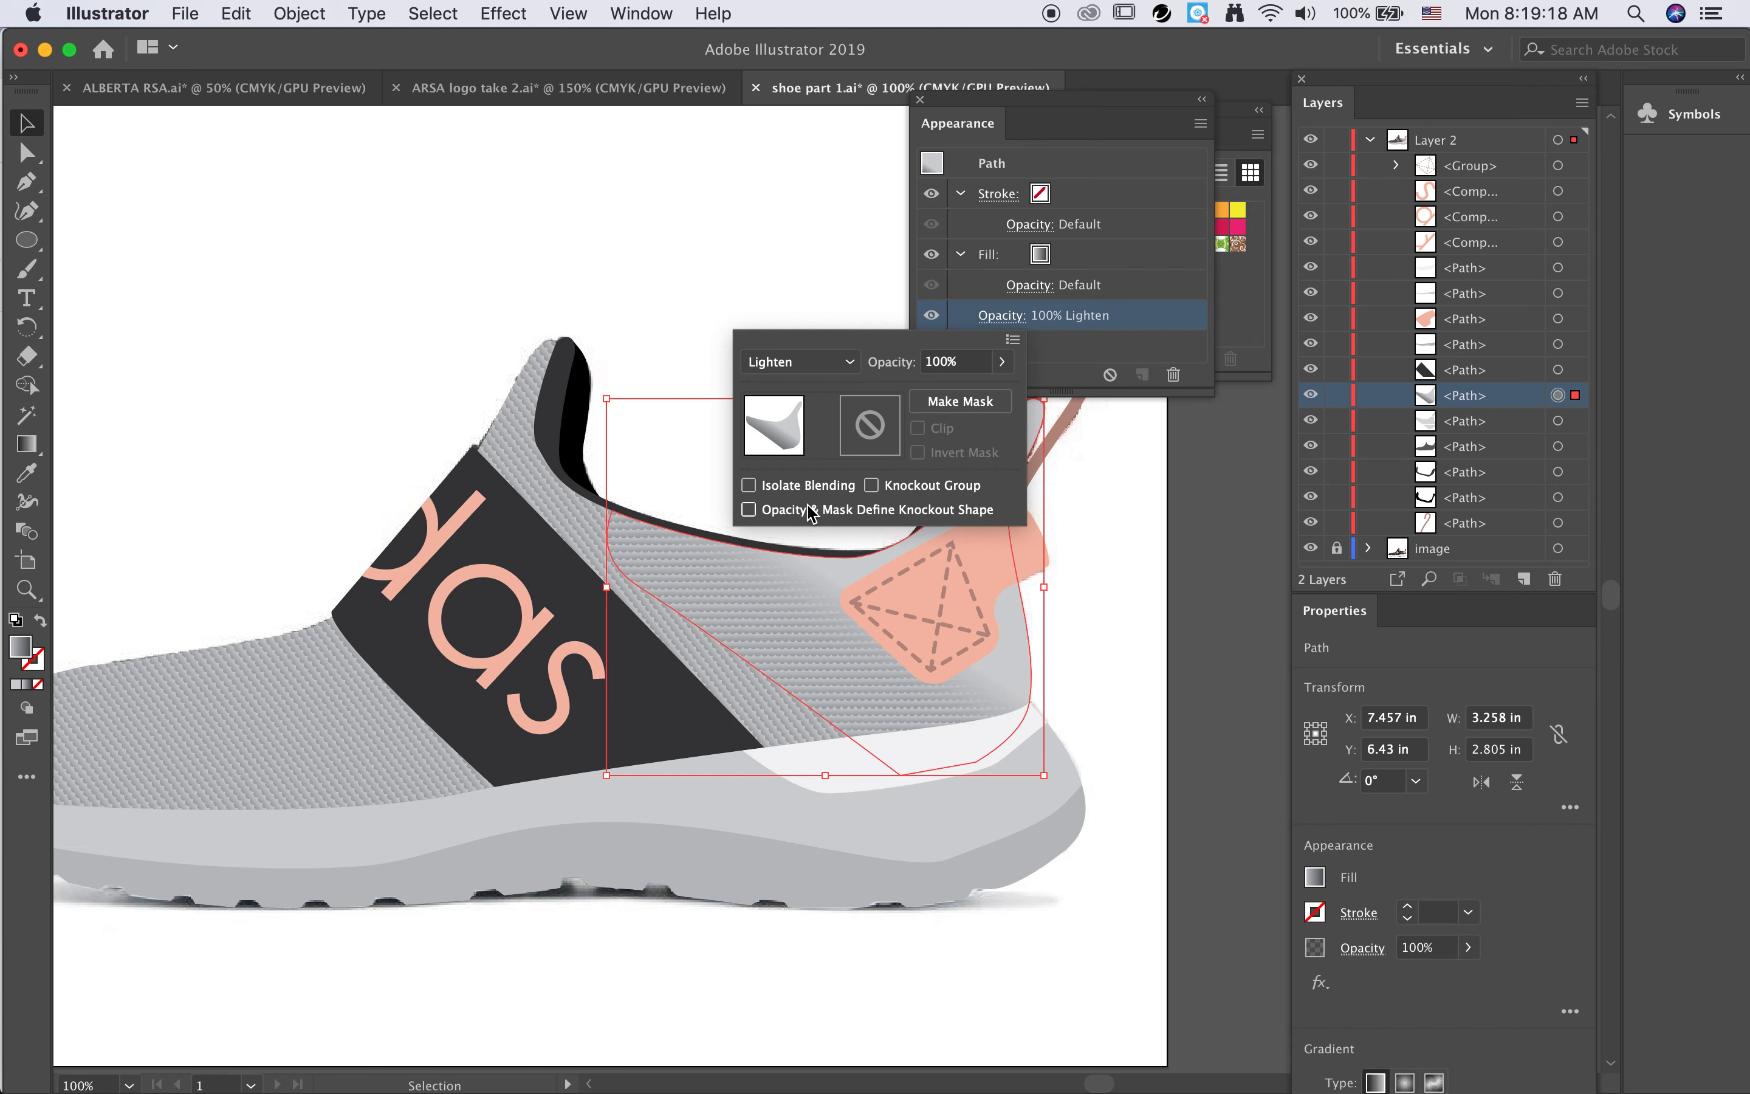
left_click(798, 365)
left_click(809, 594)
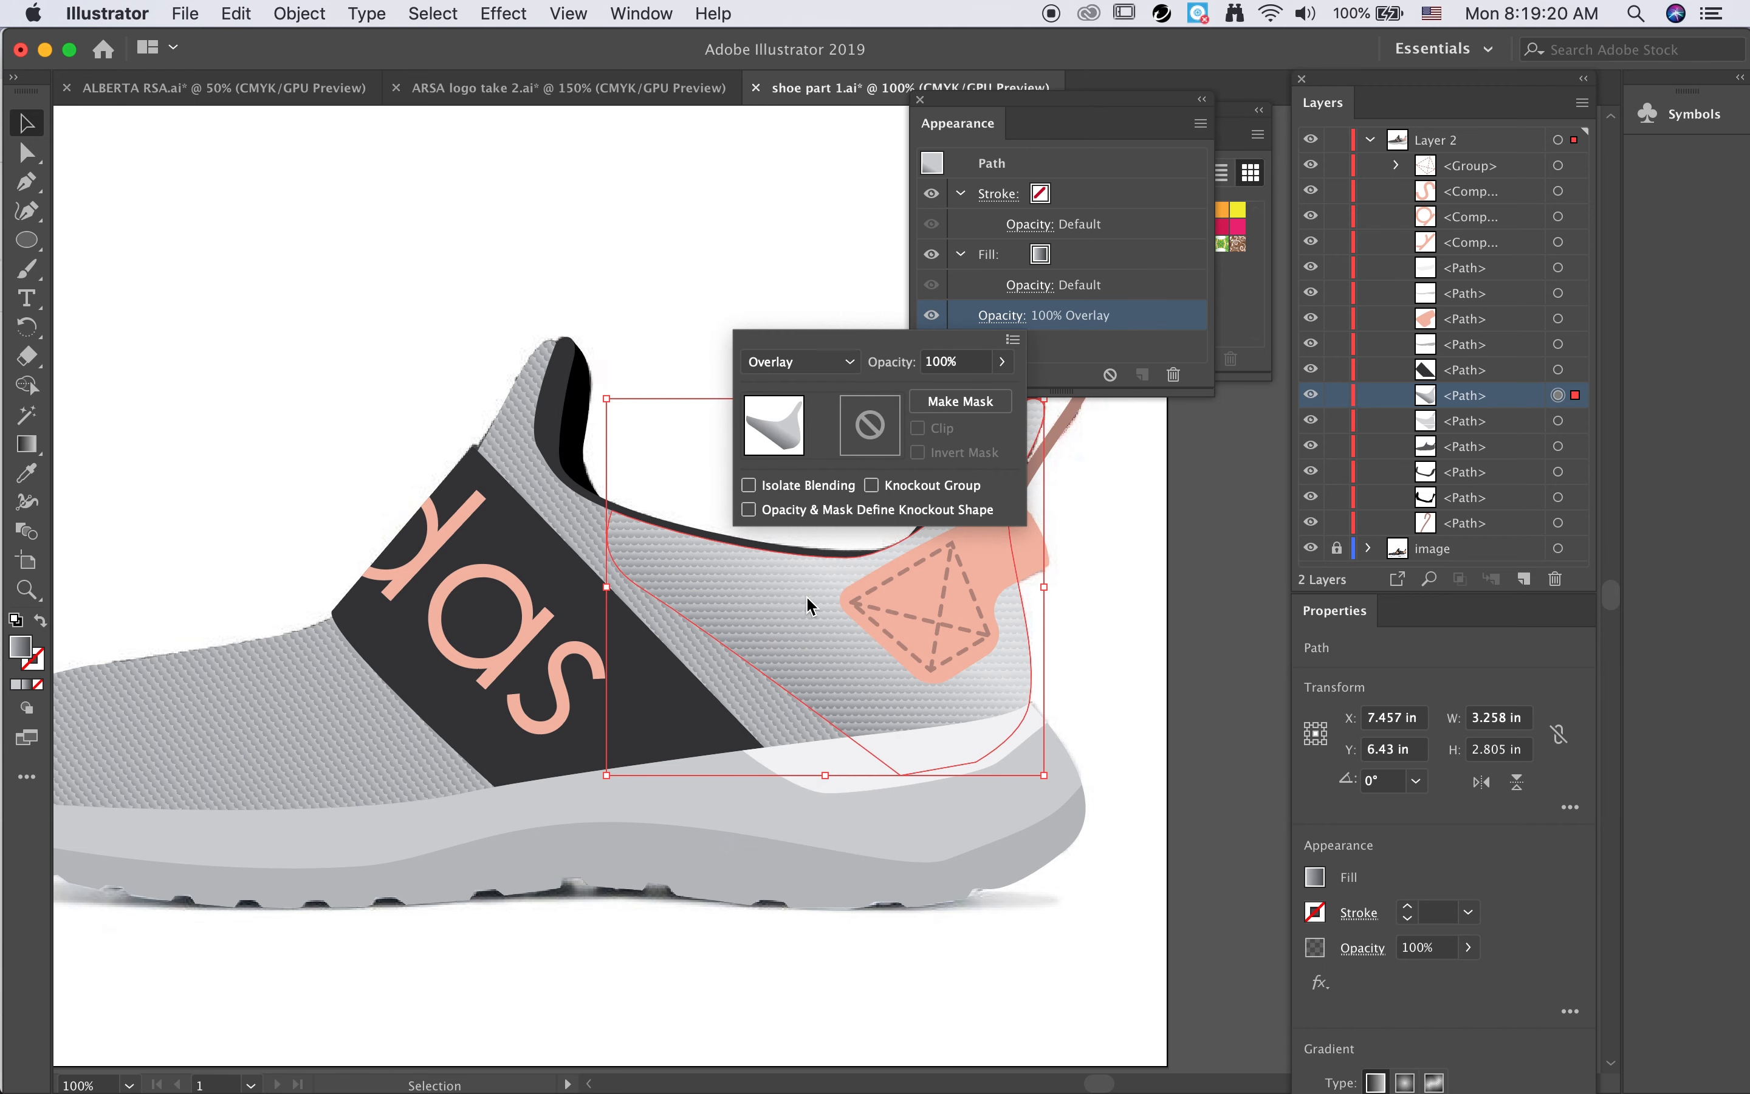
left_click(807, 375)
left_click(809, 690)
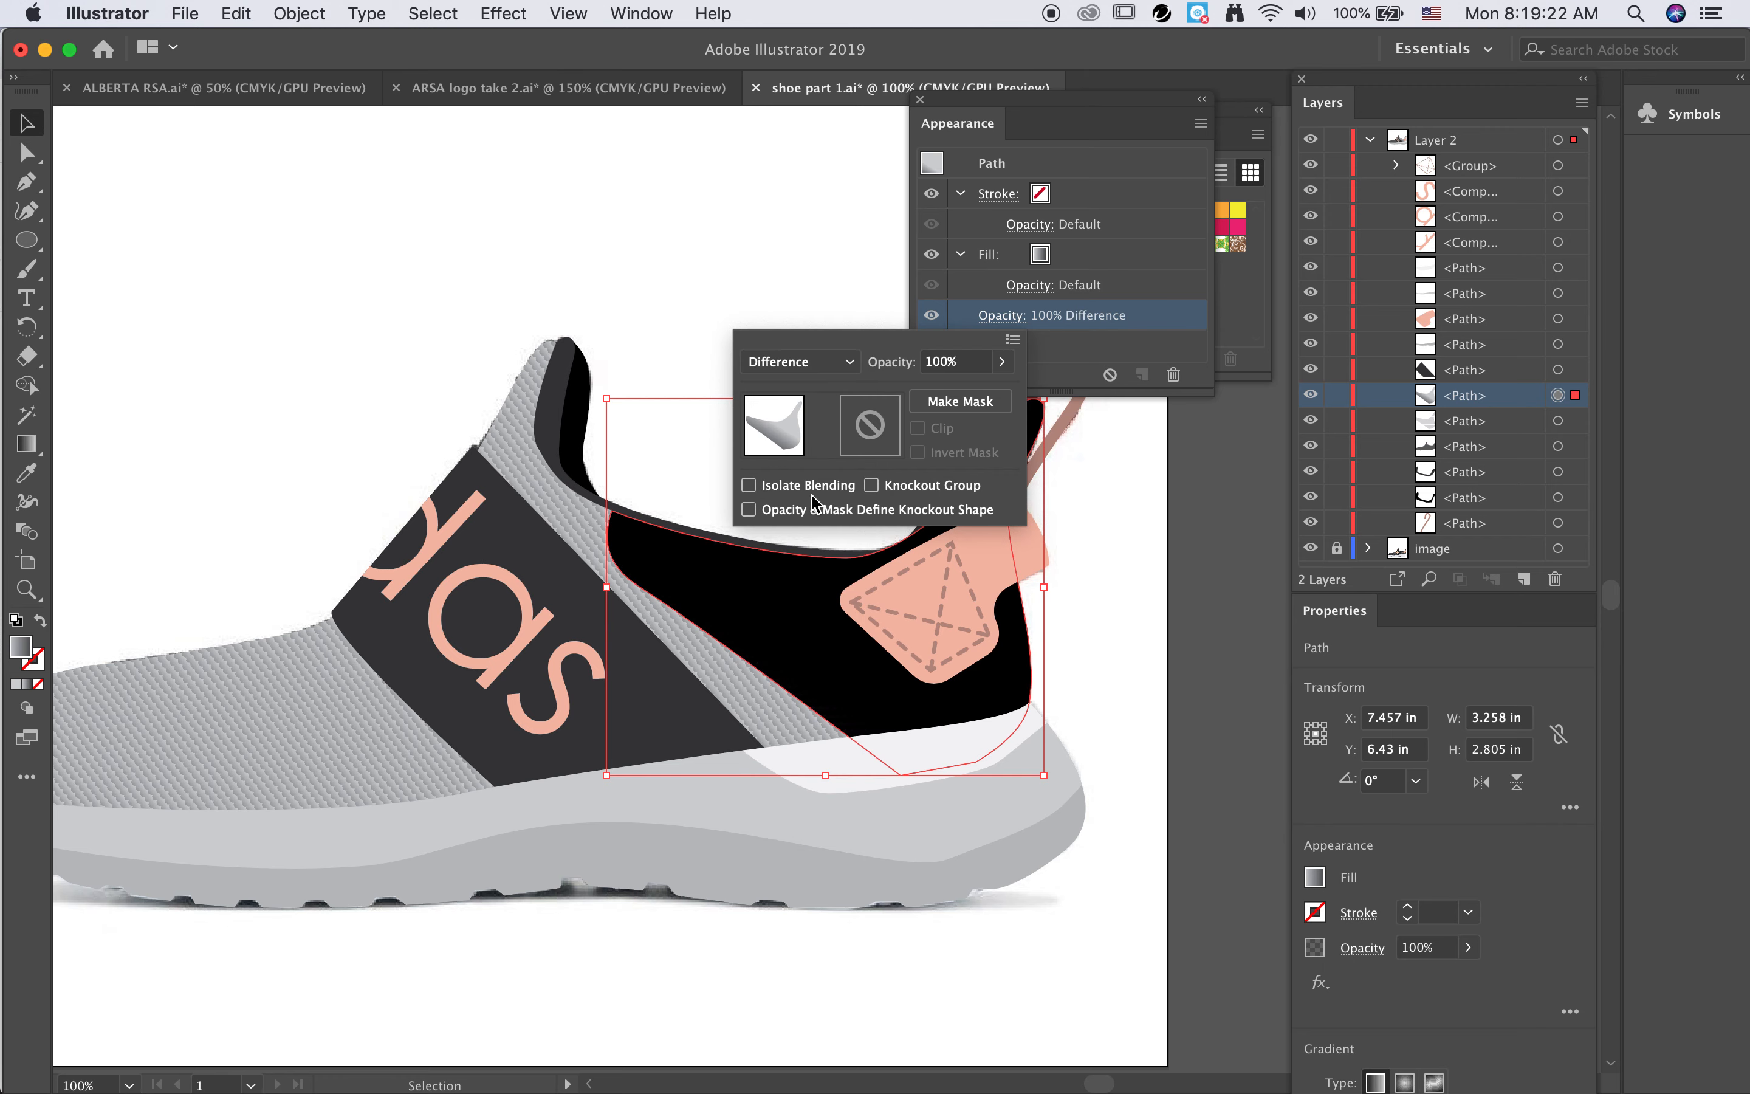
Step: Compare Color Burn once more and set the gradient panel's blending mode to Lighten
left_click(803, 362)
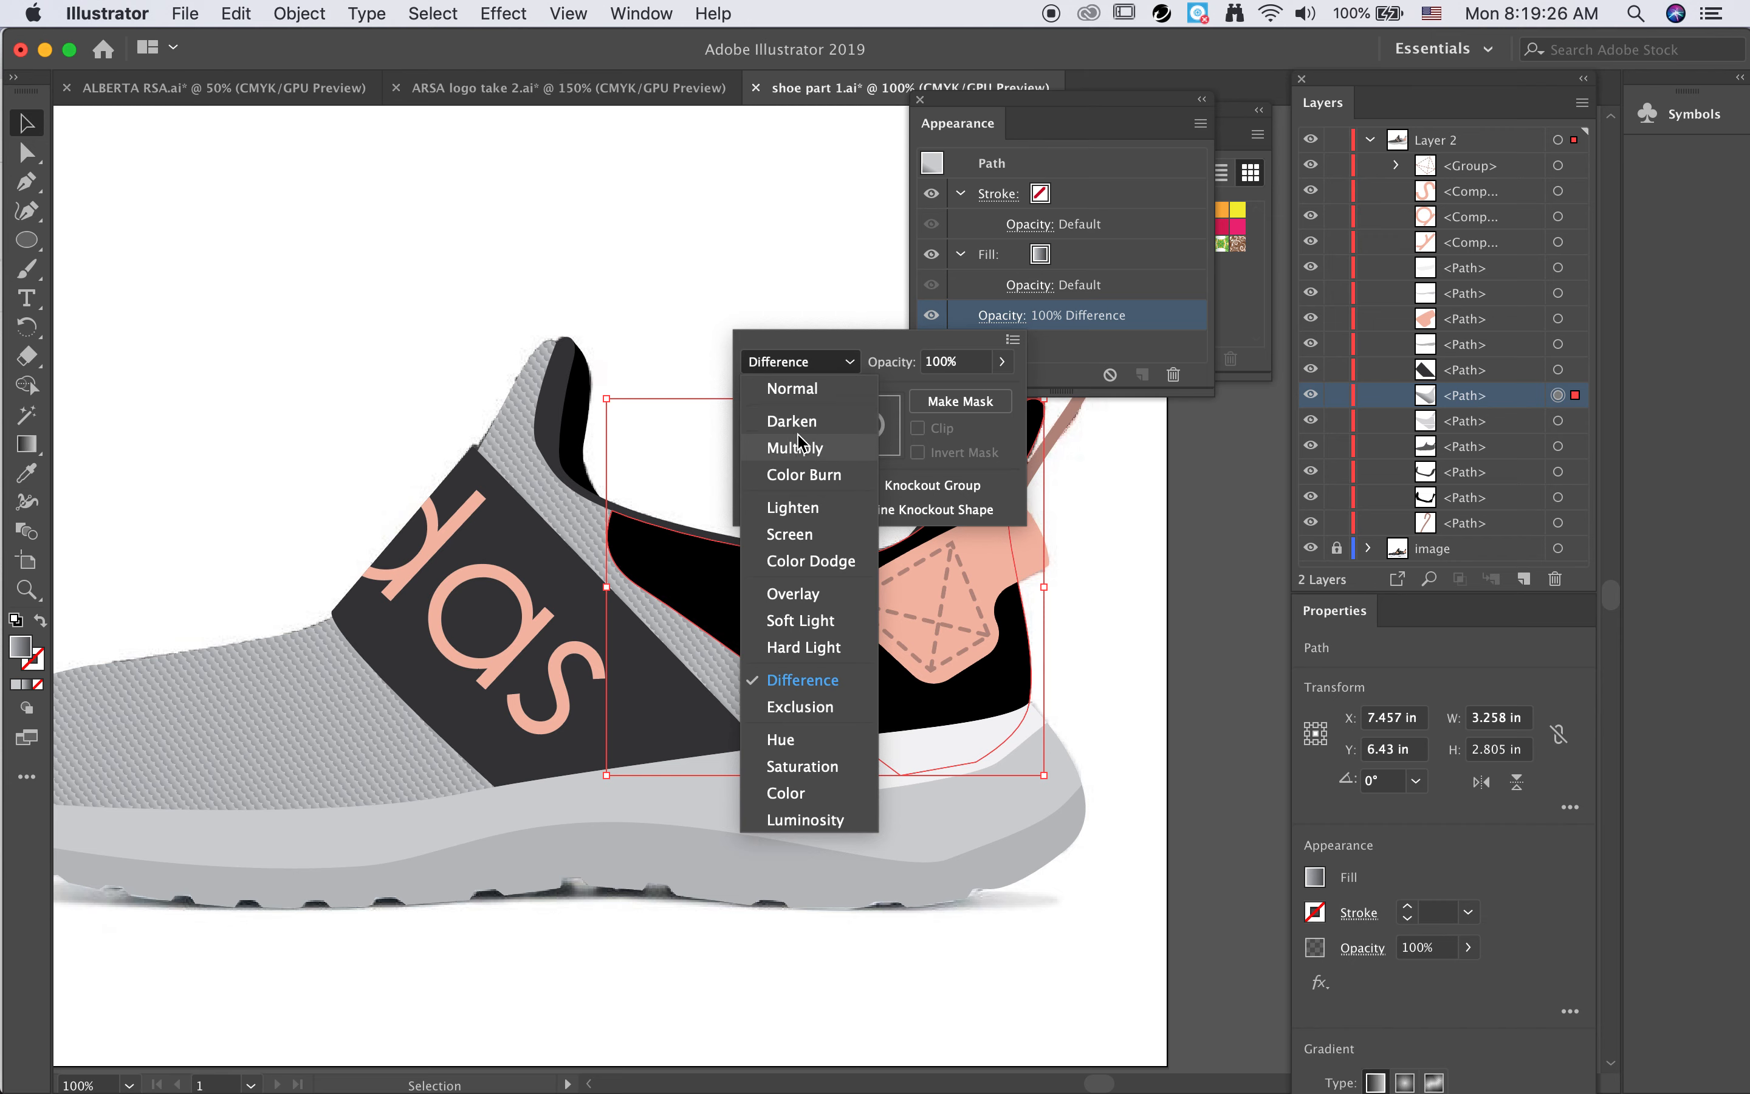
left_click(806, 475)
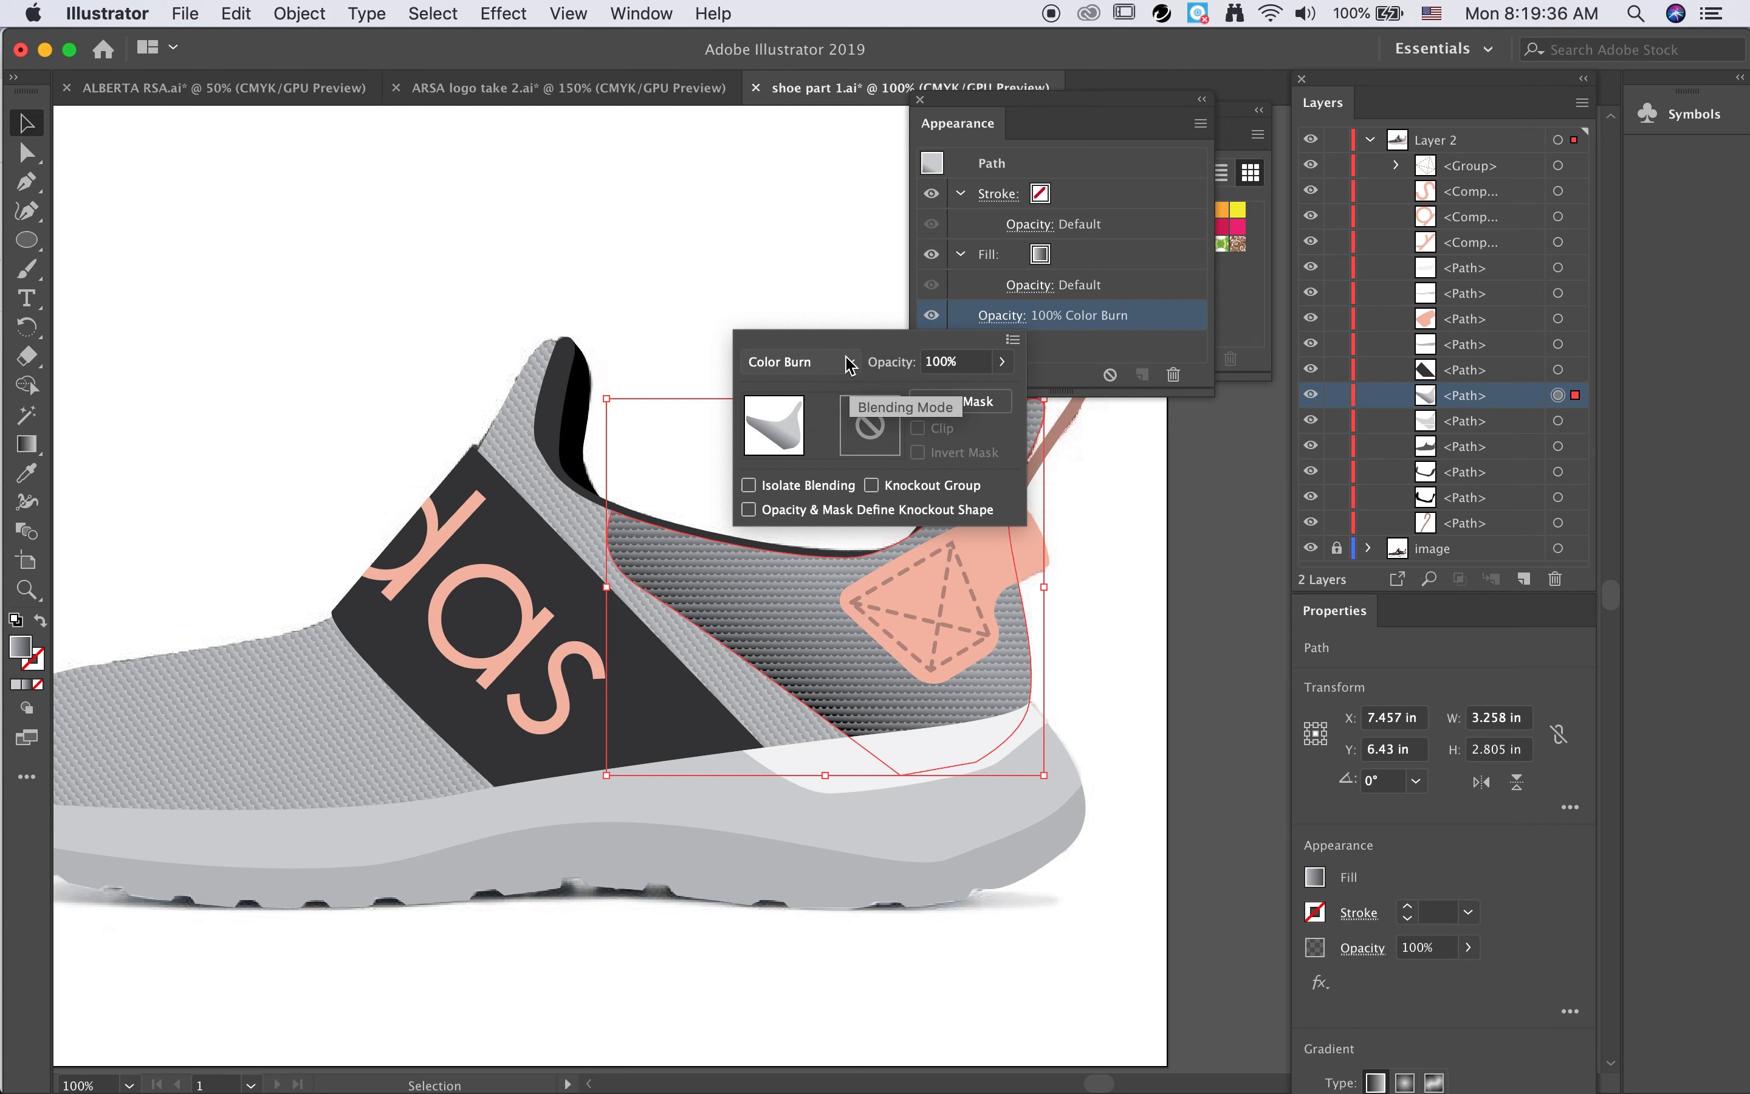
left_click(819, 368)
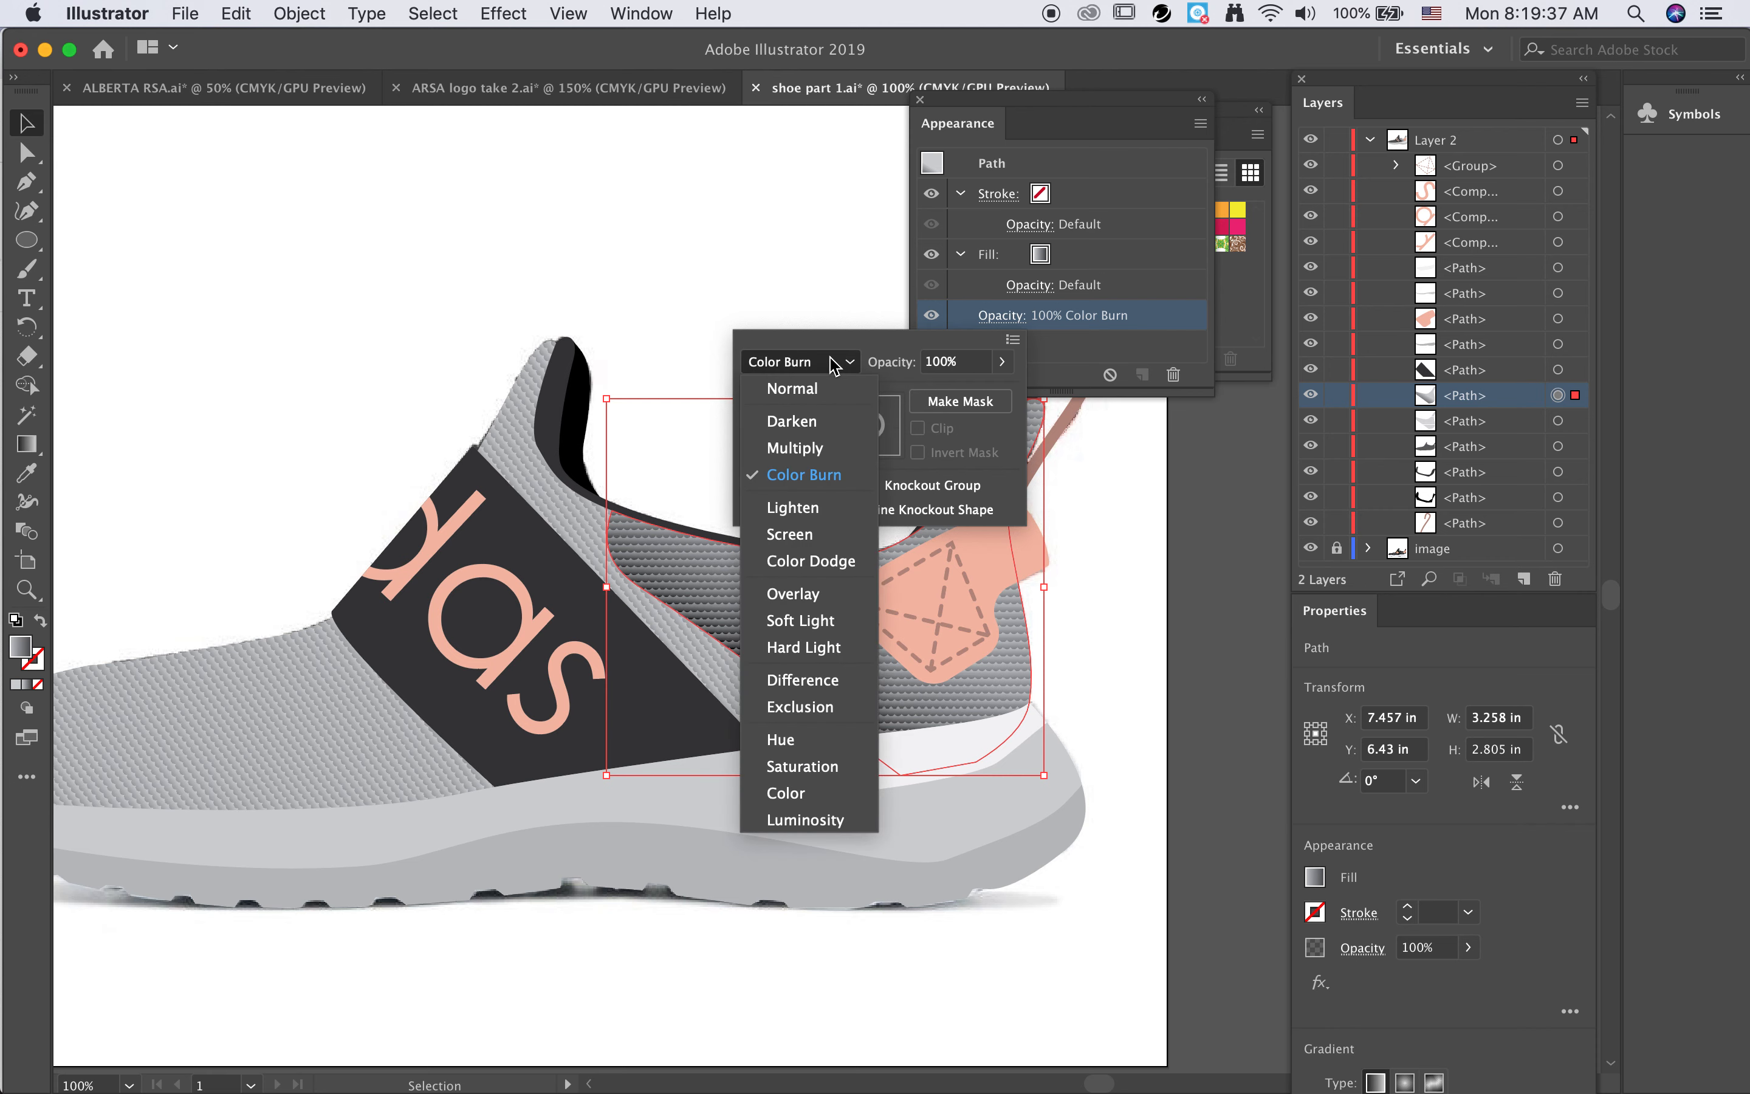
left_click(815, 510)
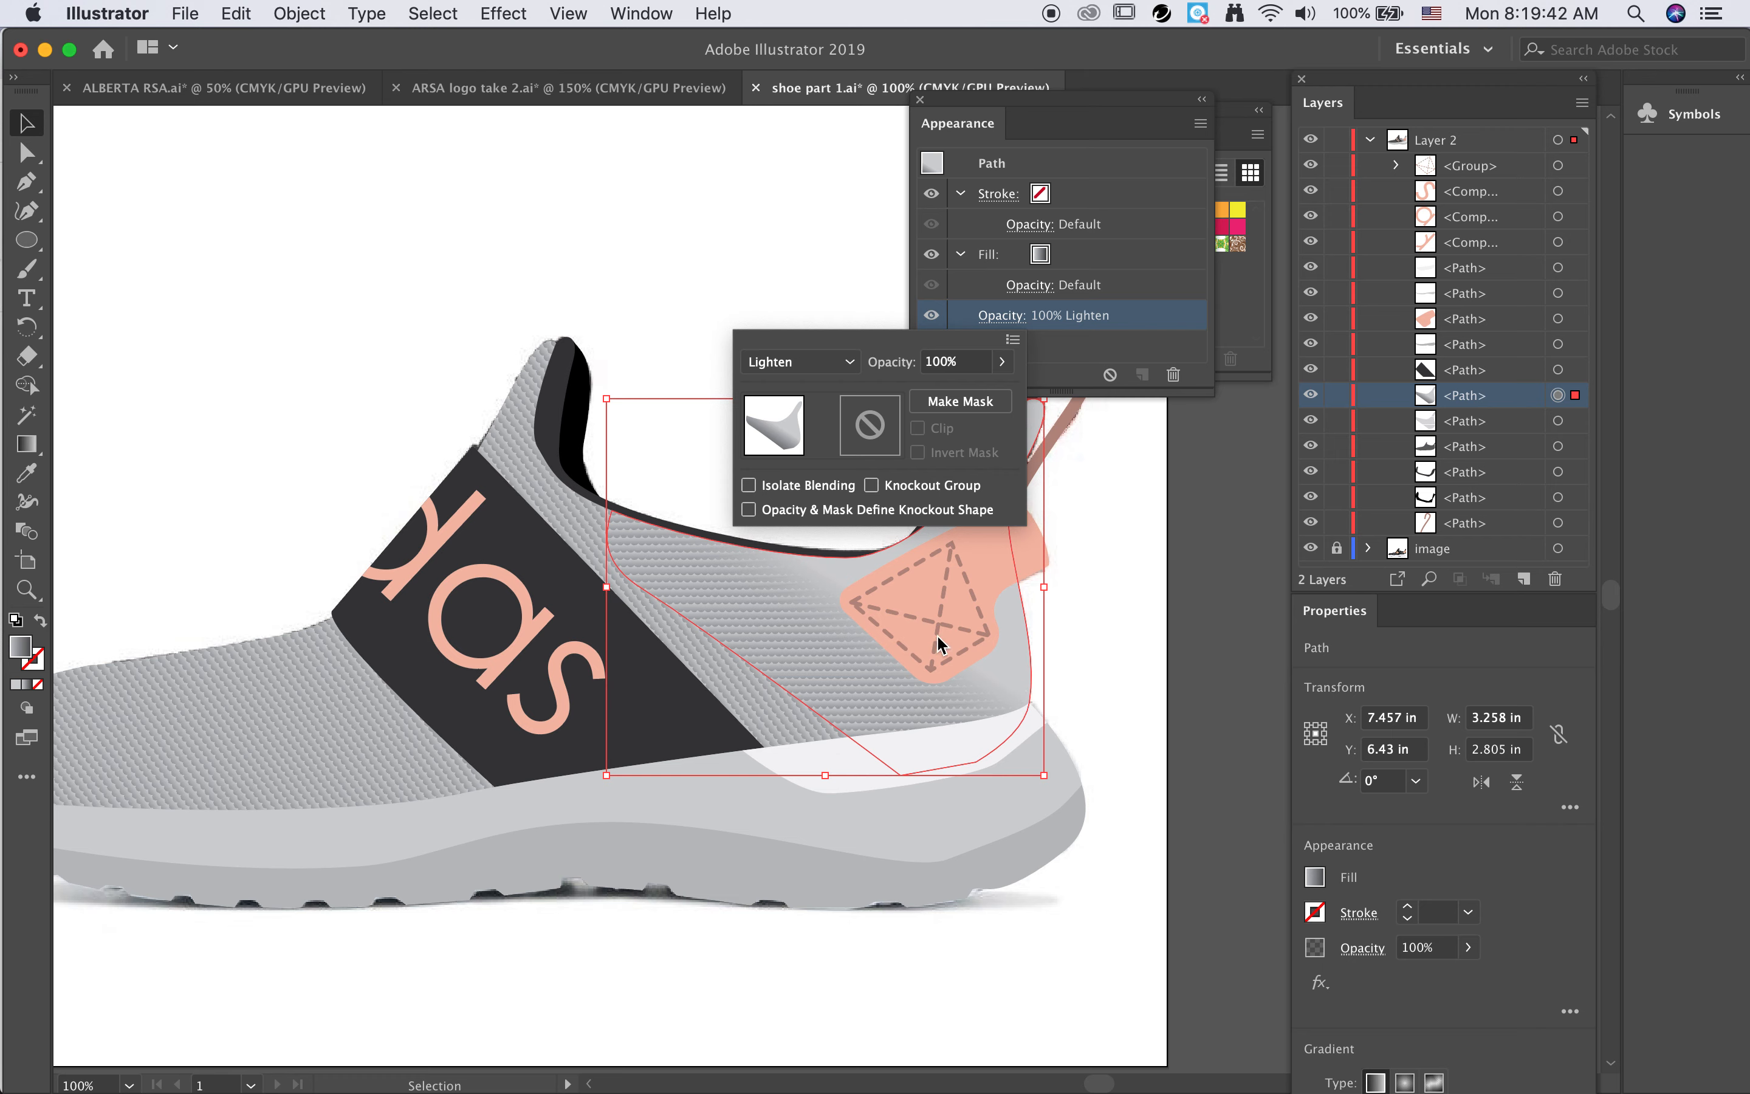
Step: Try the Screen blending mode on the rear gradient panel, set it to Color Burn and deselect the panel
left_click(833, 364)
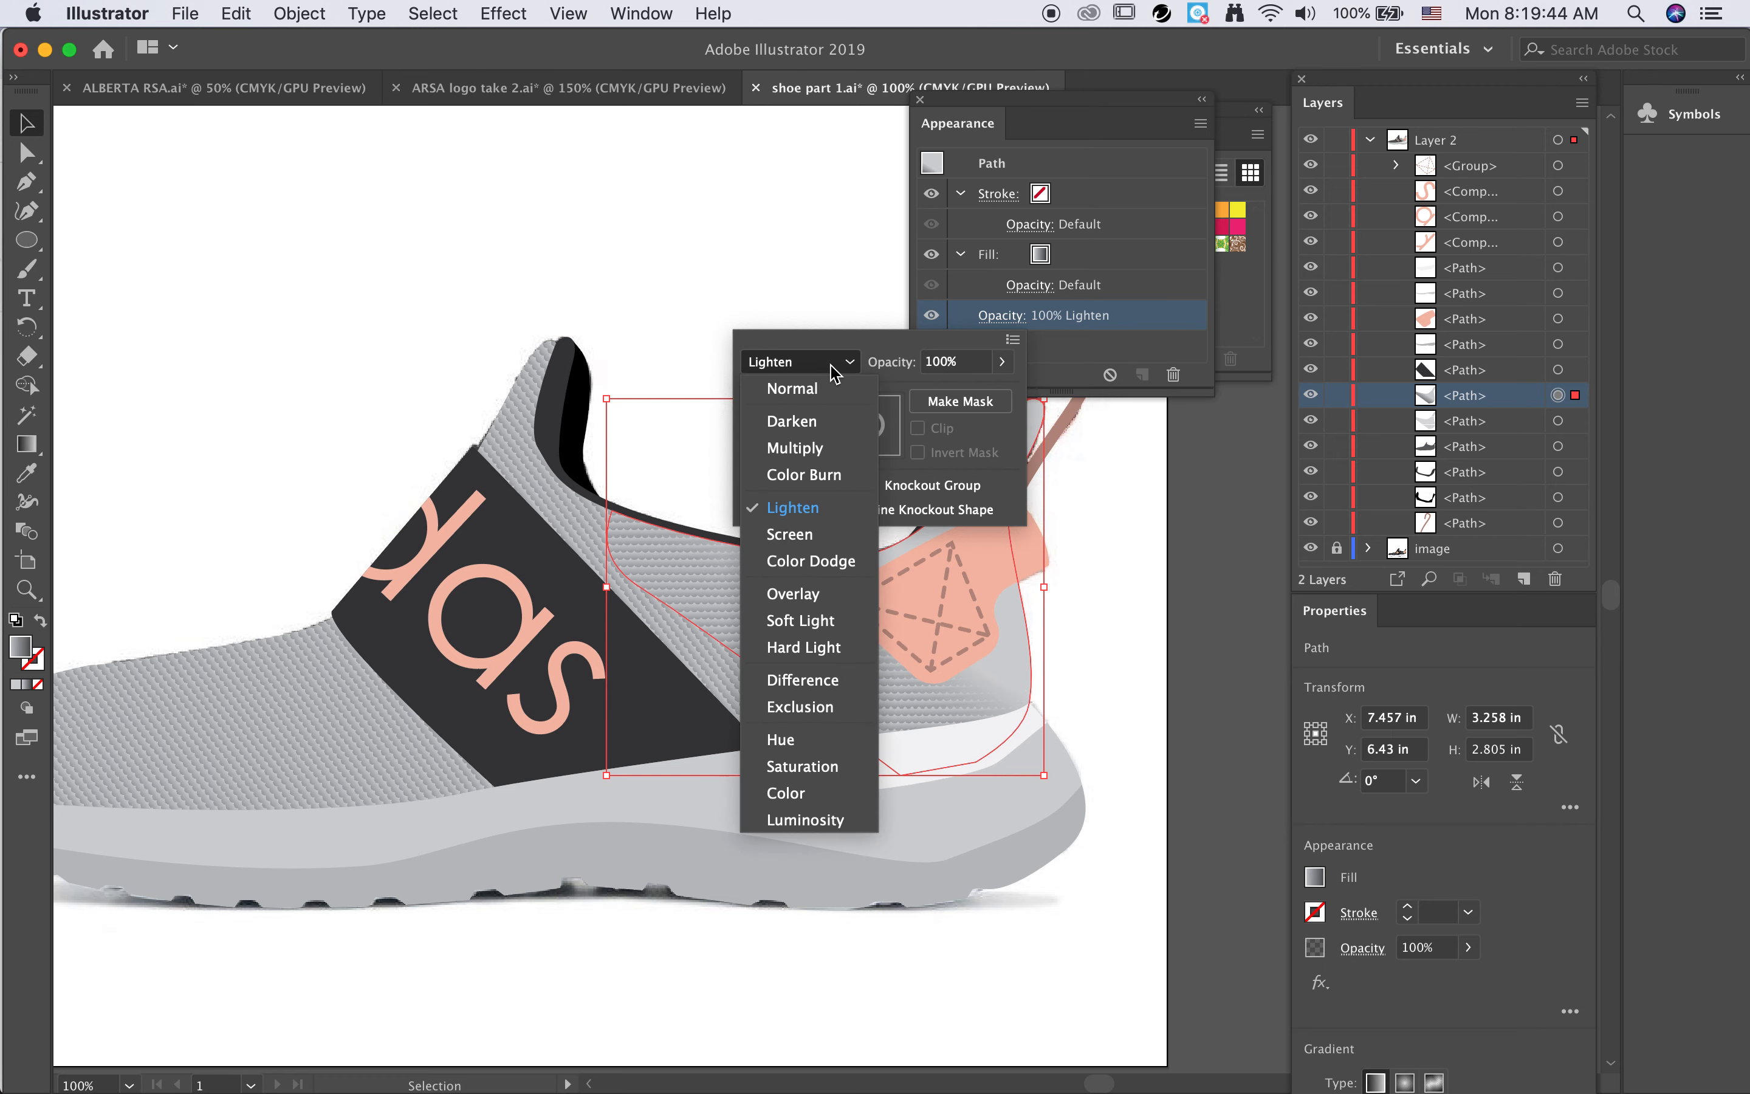
left_click(836, 536)
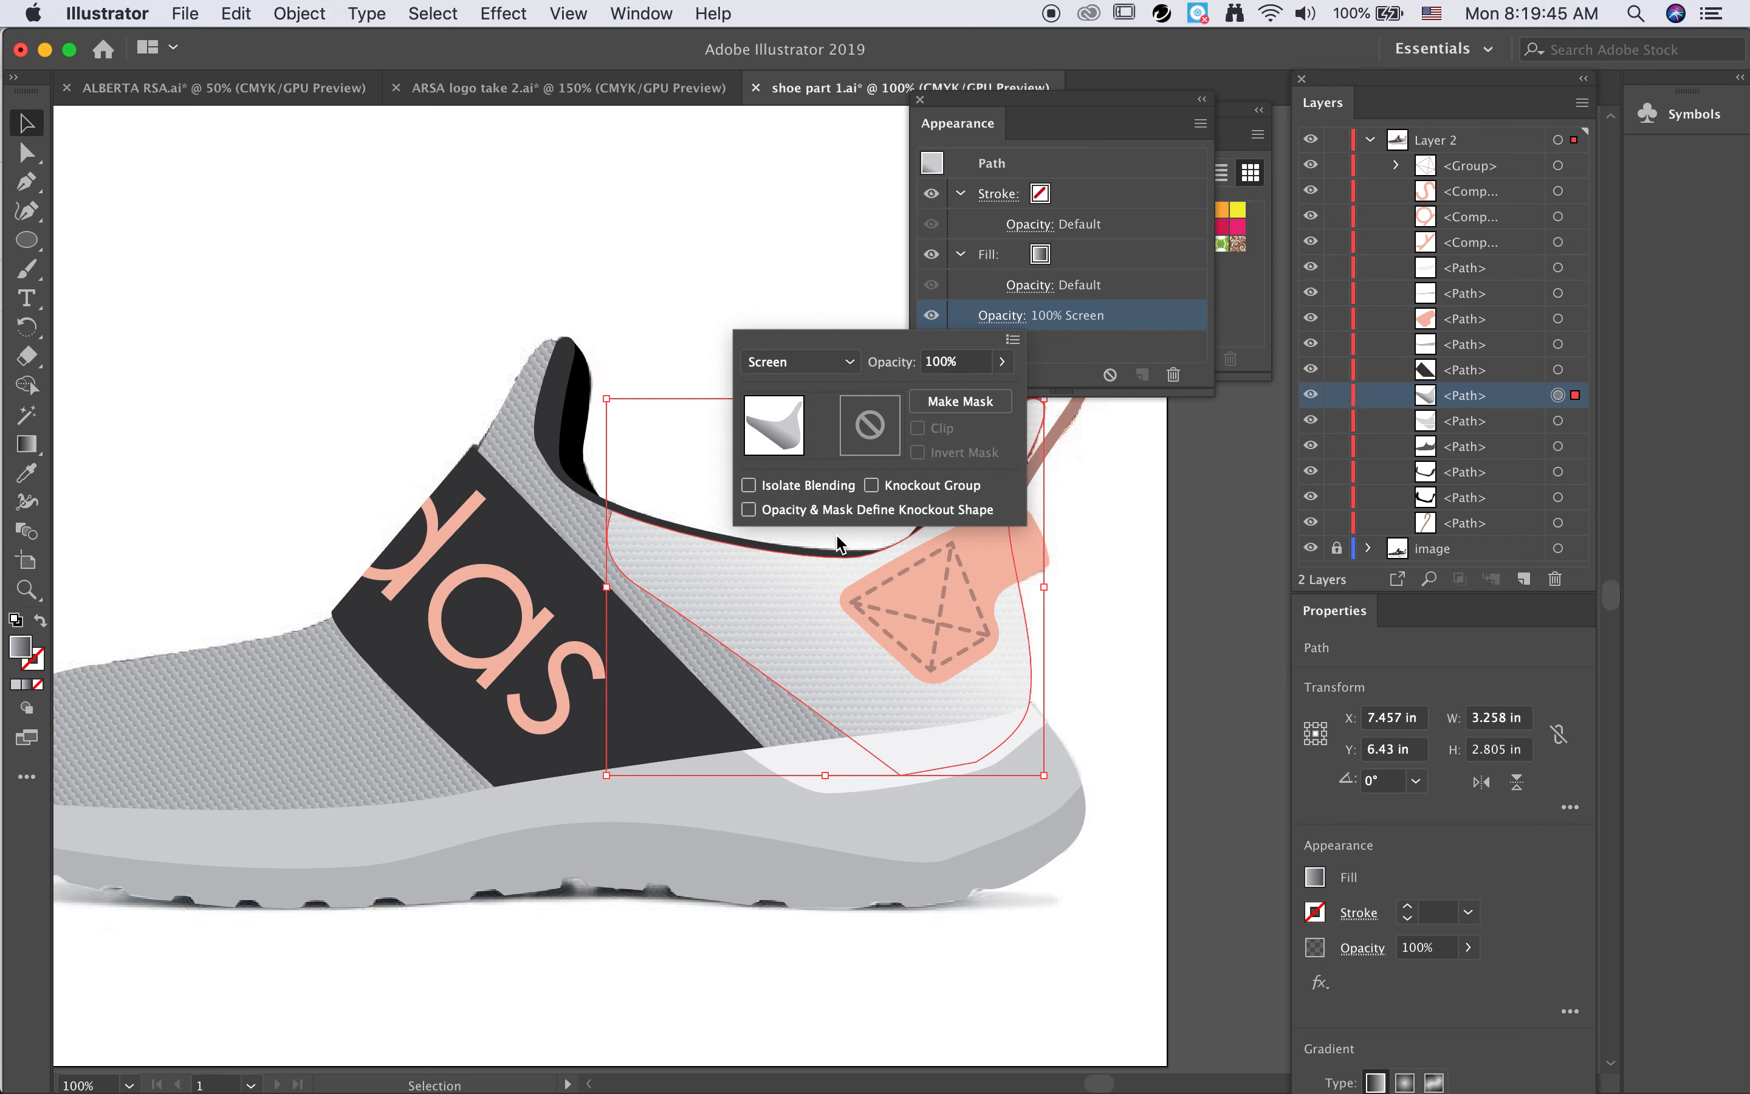
left_click(806, 367)
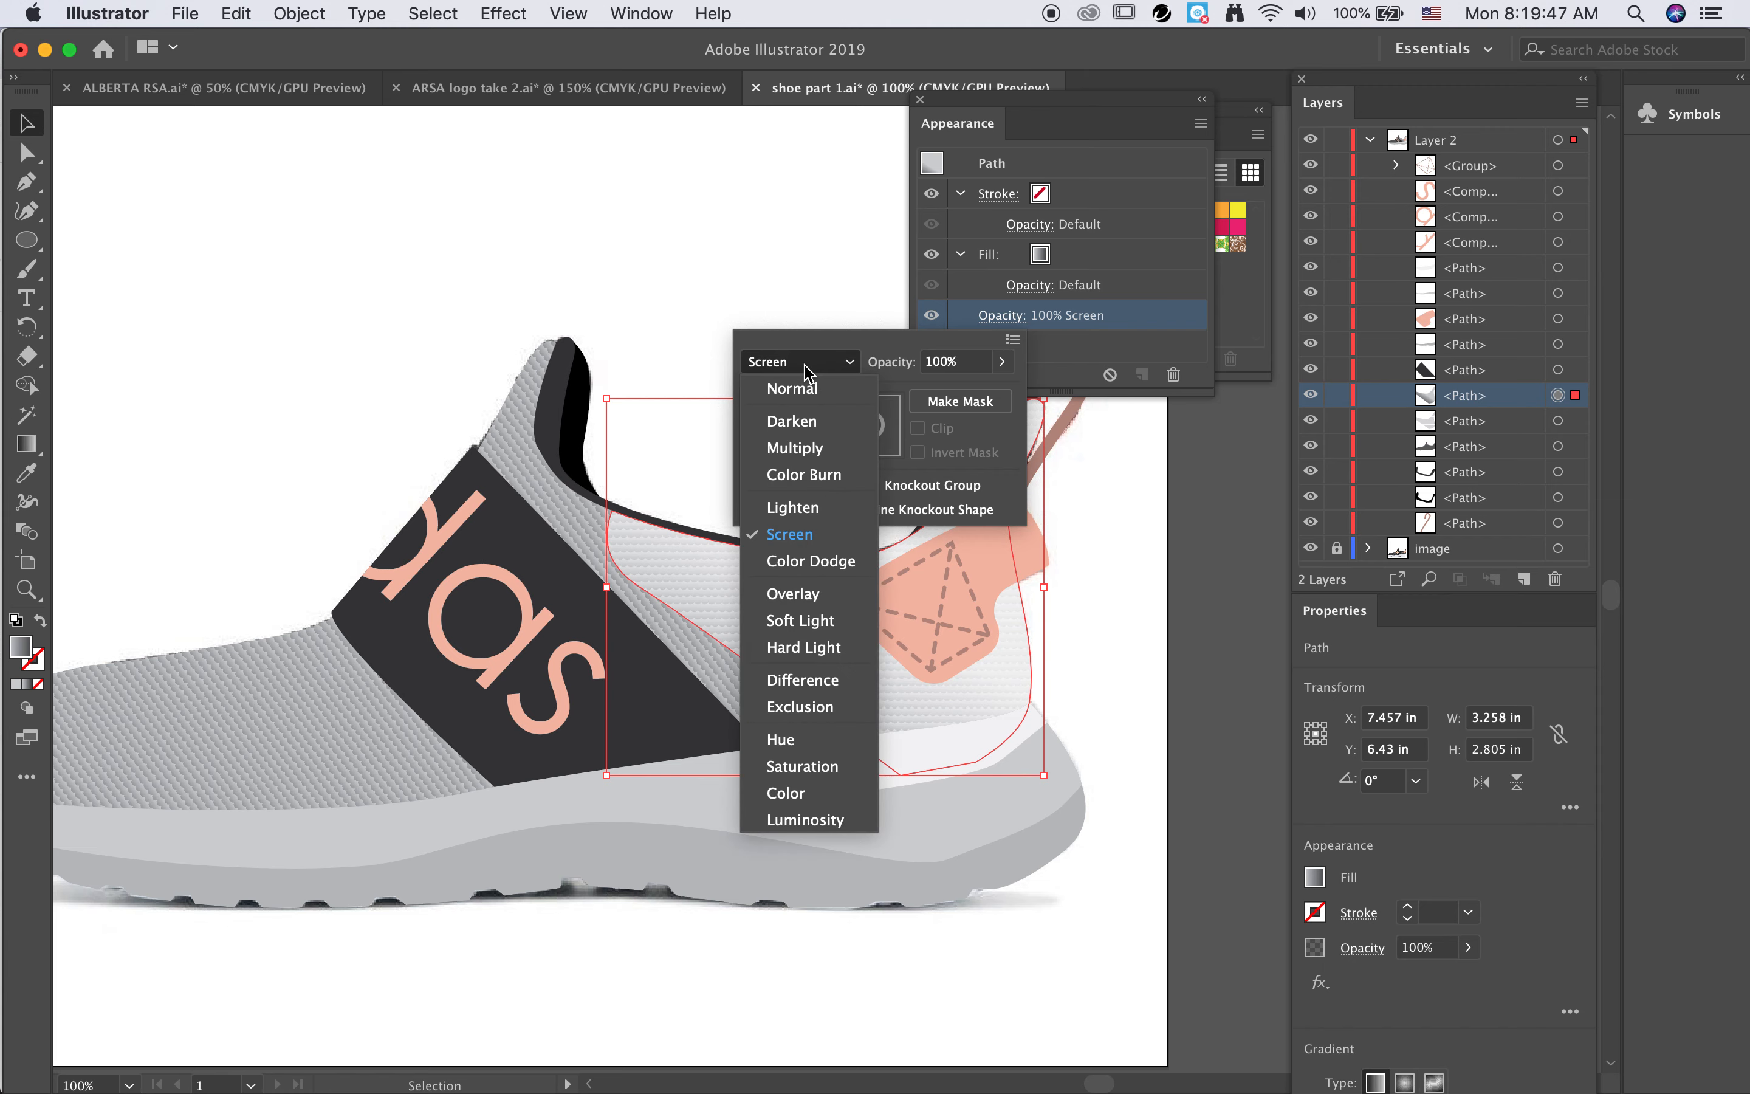
left_click(806, 478)
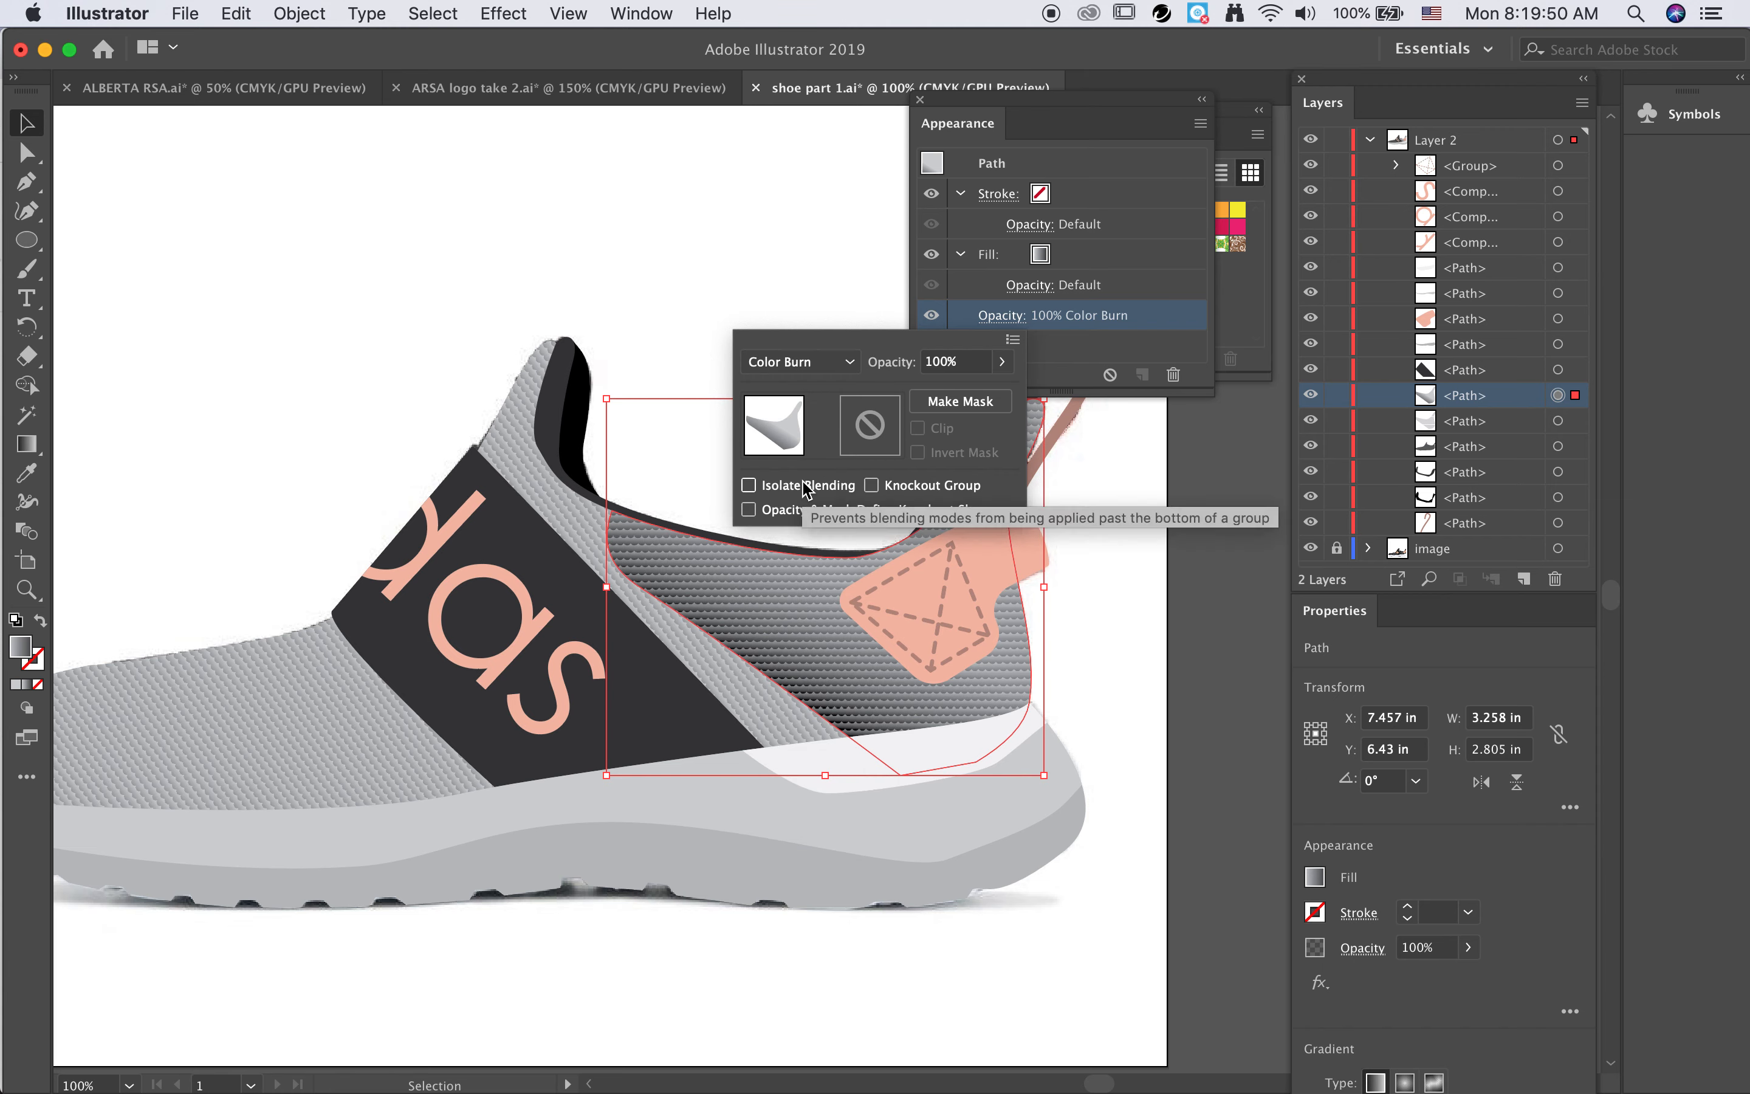
left_click(715, 246)
left_click(716, 246)
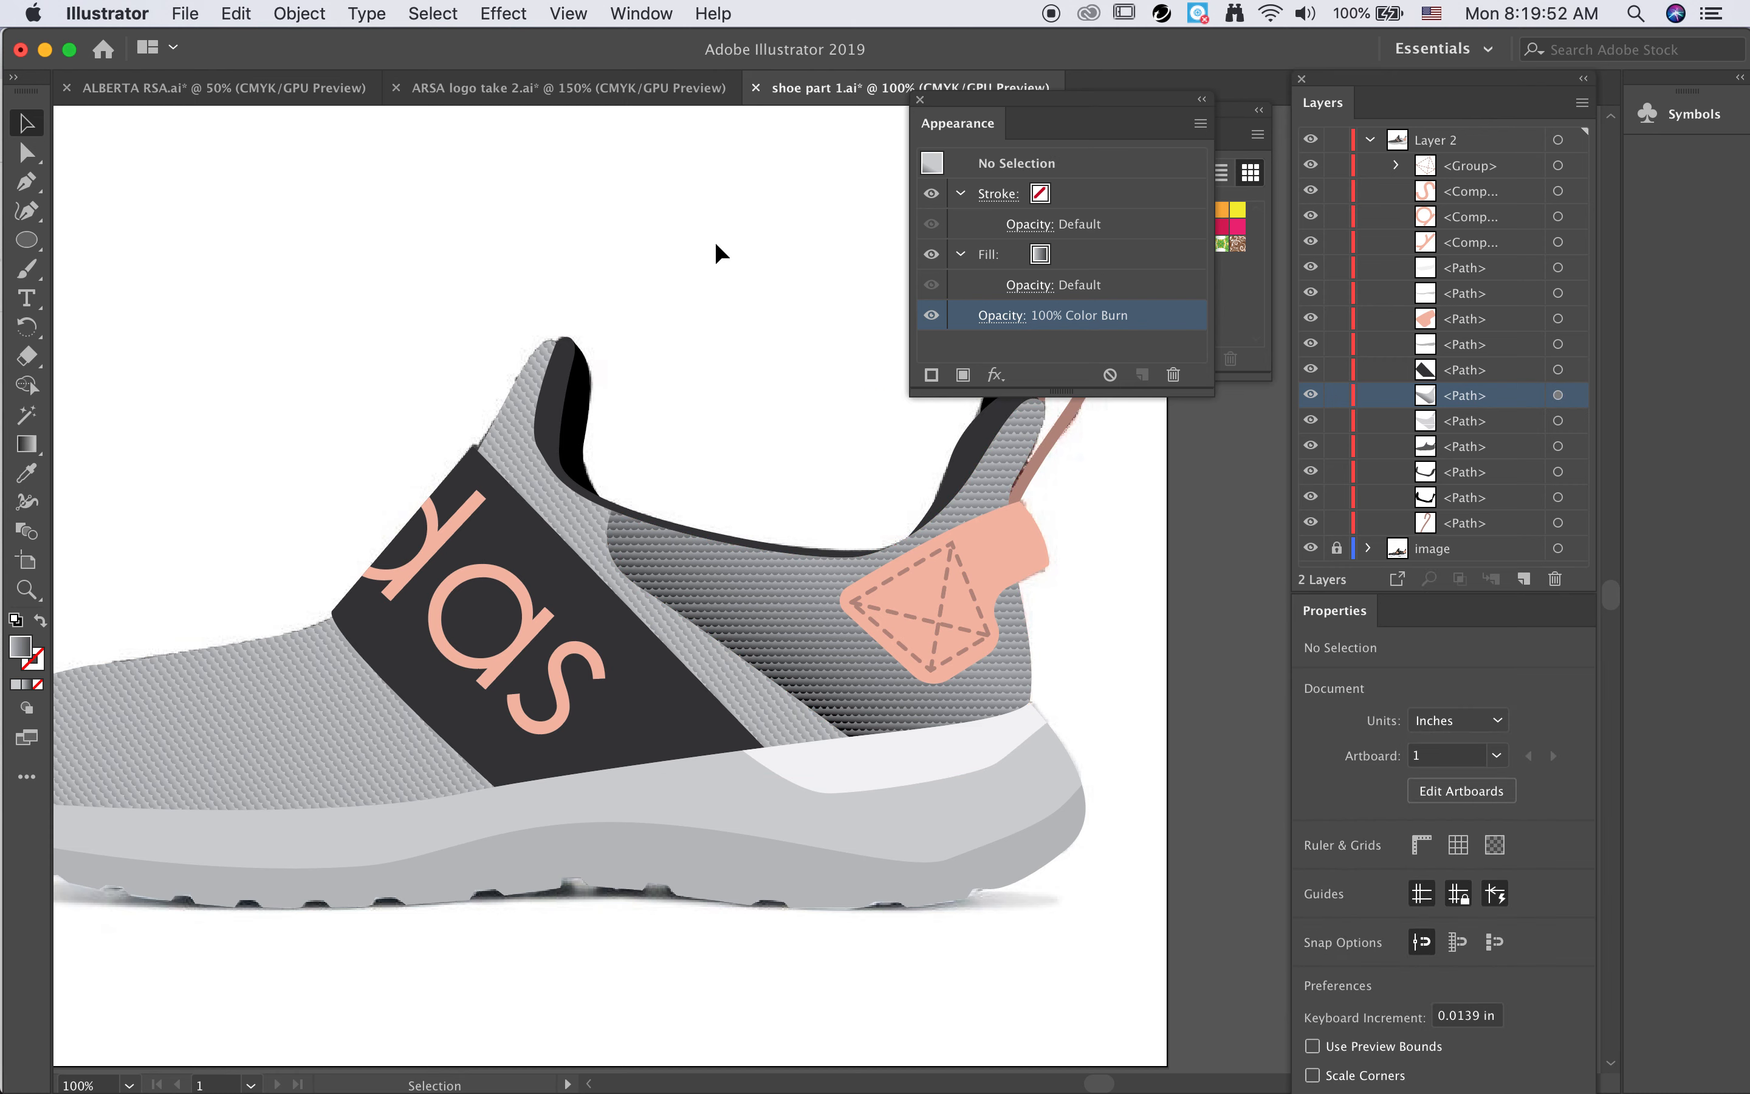
Step: Copy the knit-textured main upper path and paste the duplicate in front of the original
key("super+minus")
key("super+minus")
key("super+plus")
key("super+plus")
key("super+plus")
scroll(716, 242, "left", 4)
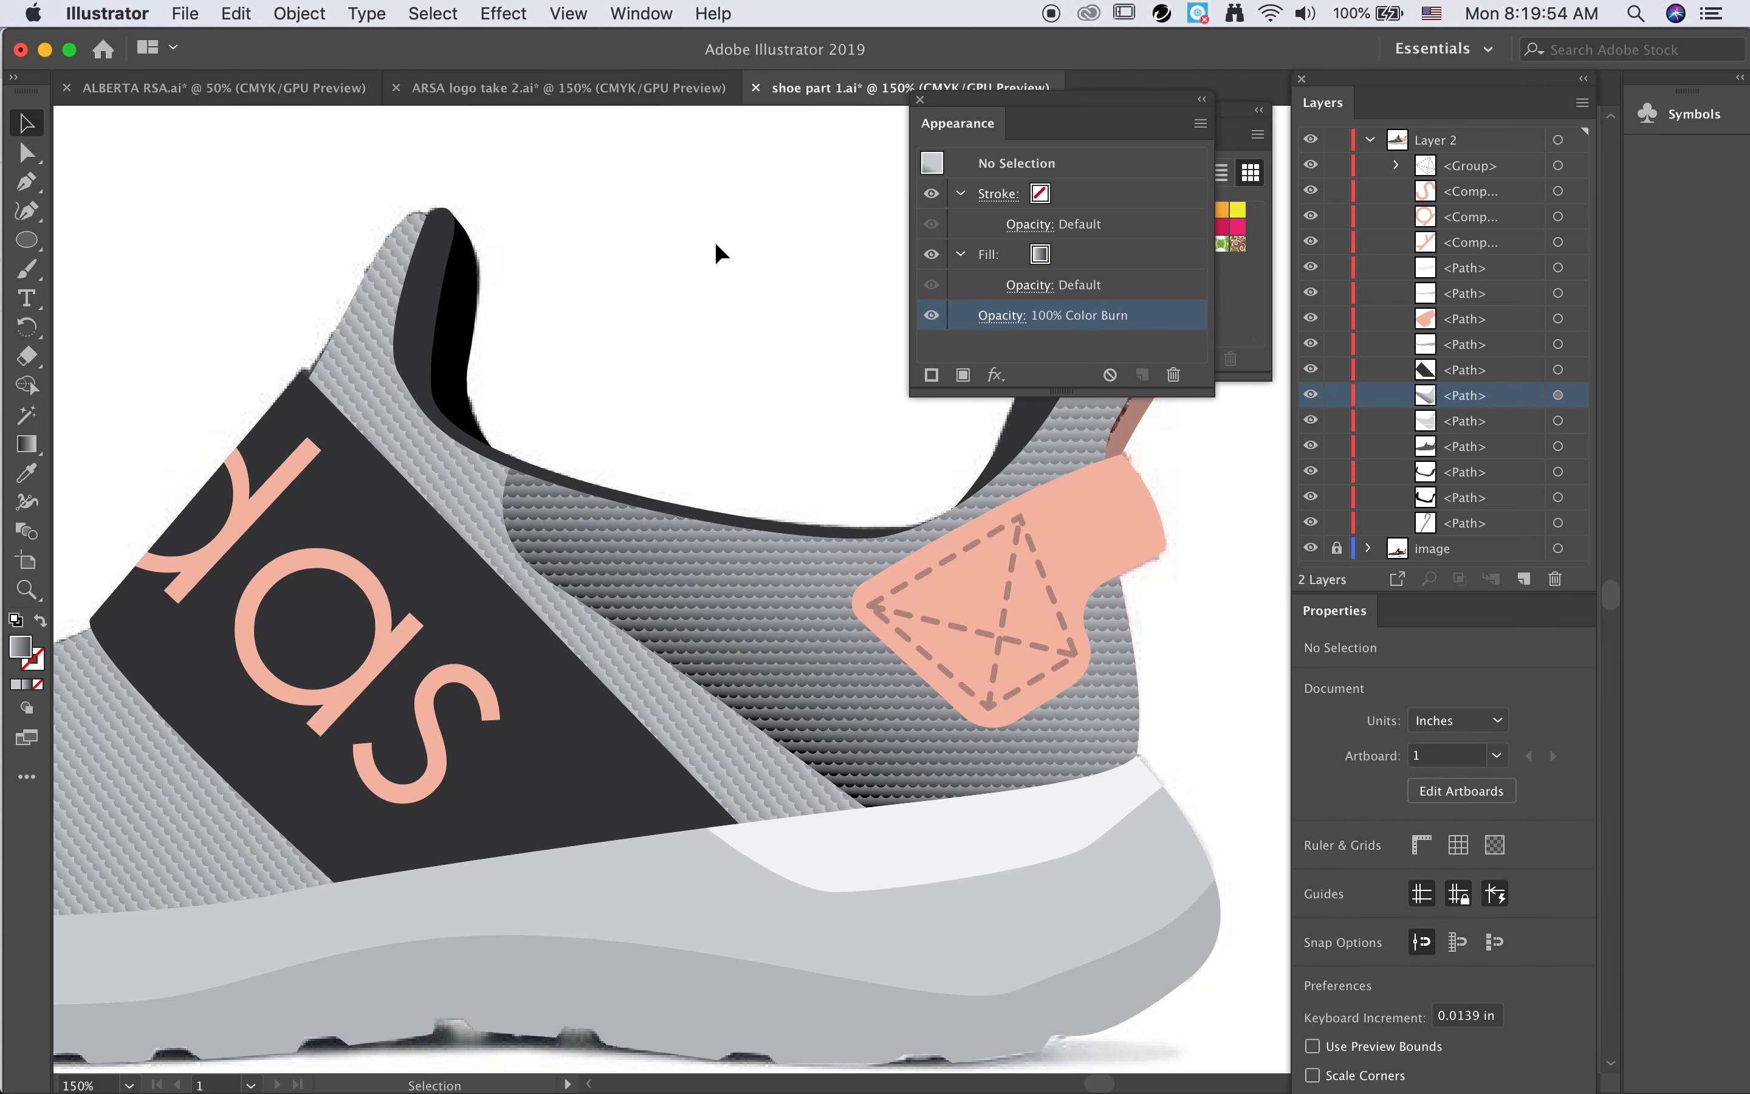
left_click(250, 690)
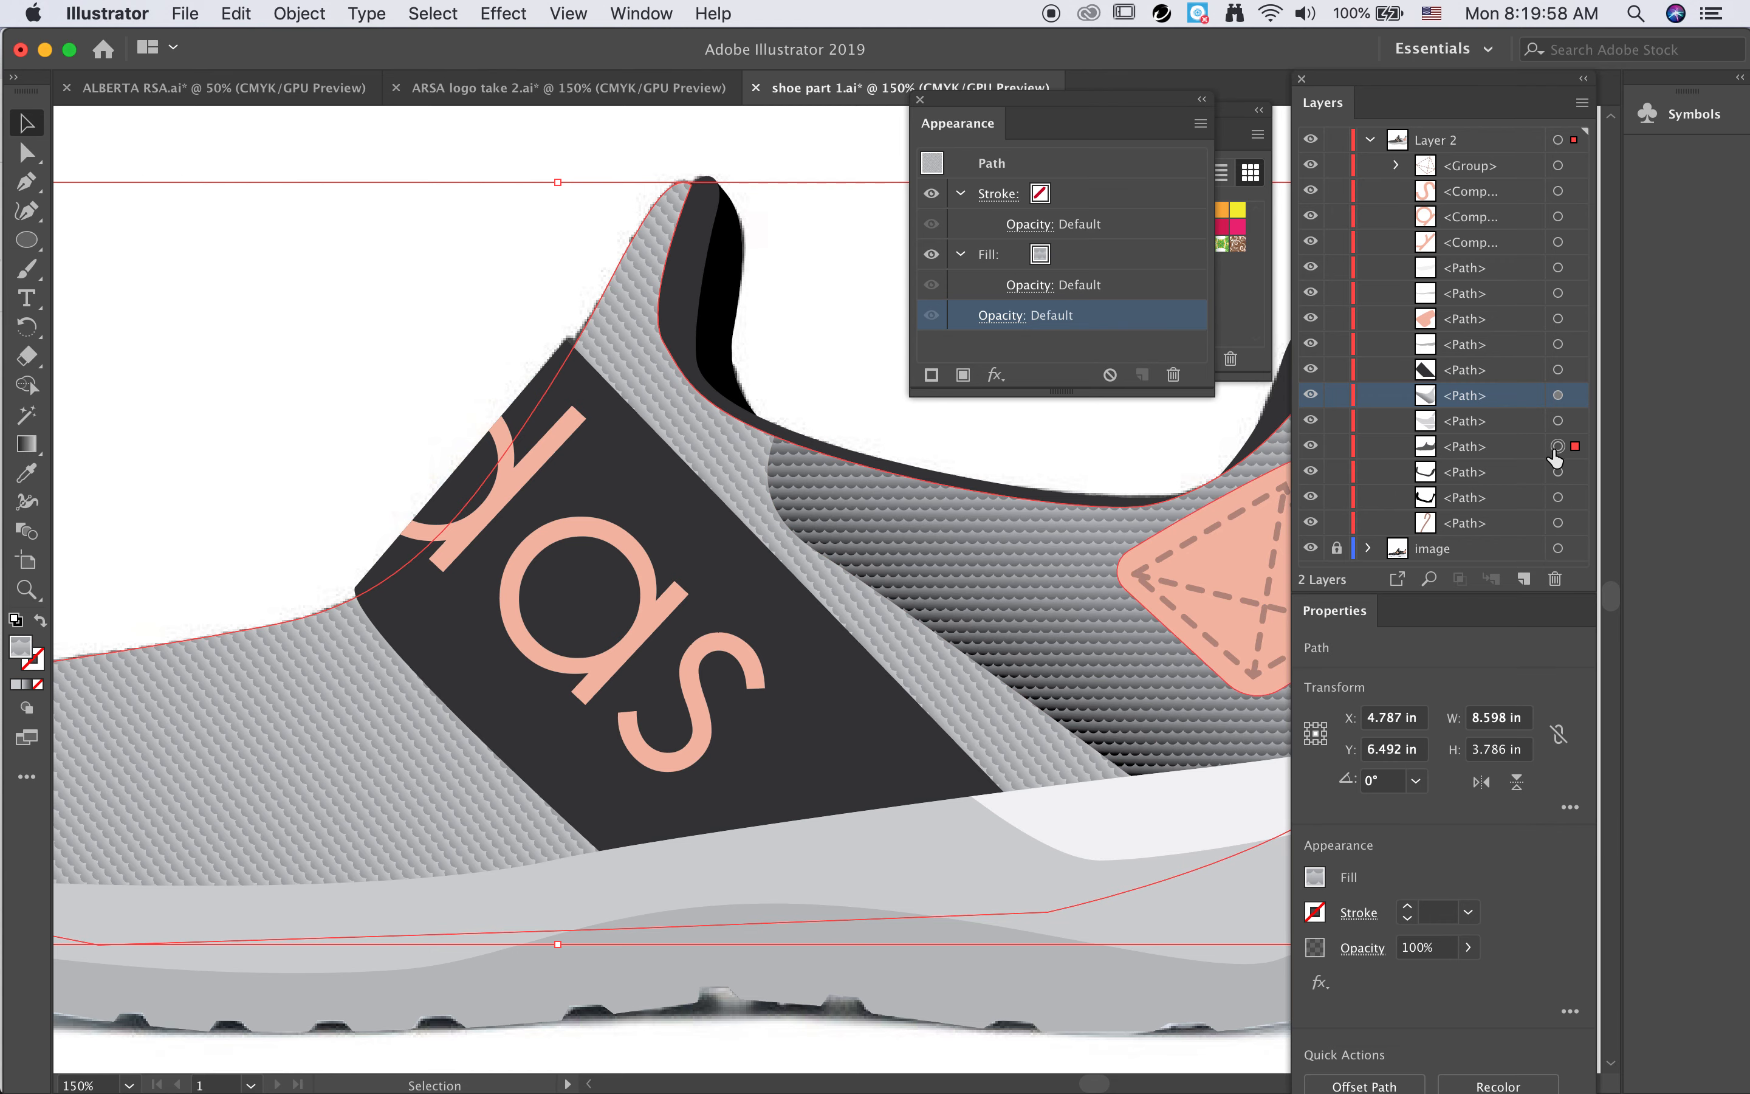
left_click(235, 13)
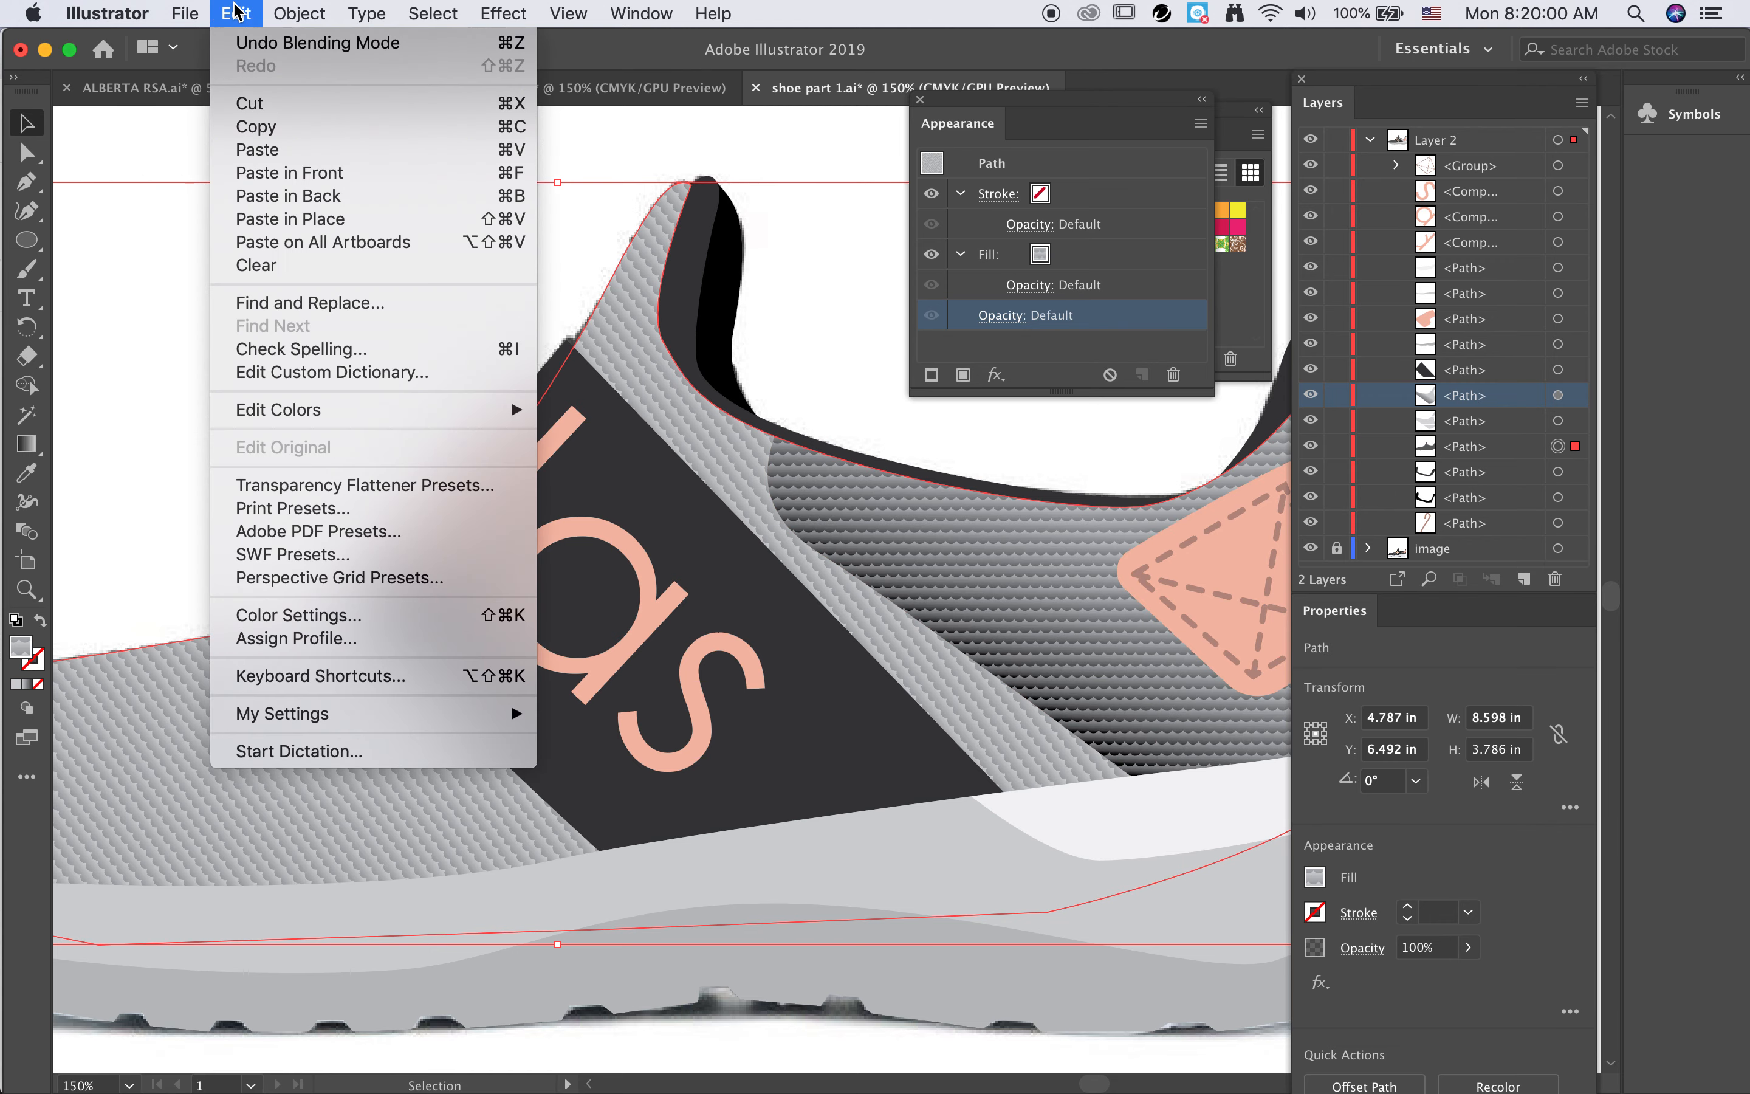
left_click(256, 126)
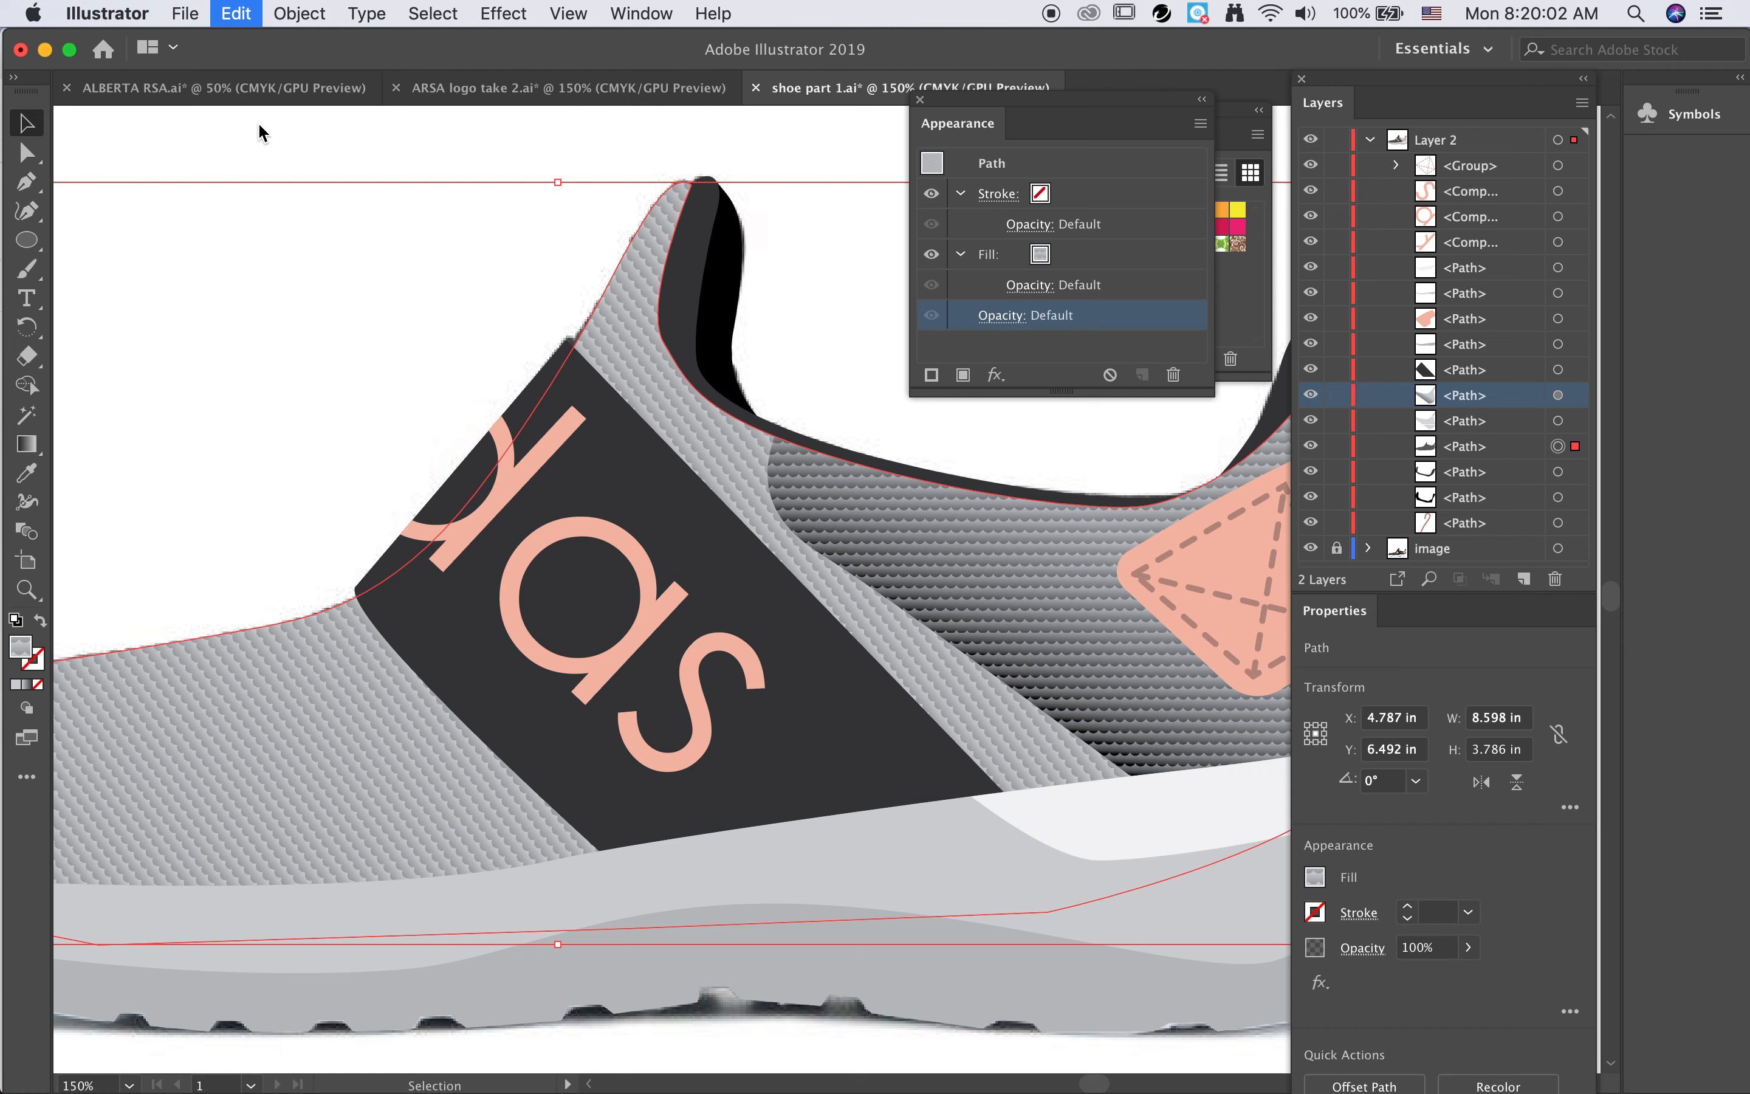
left_click(246, 14)
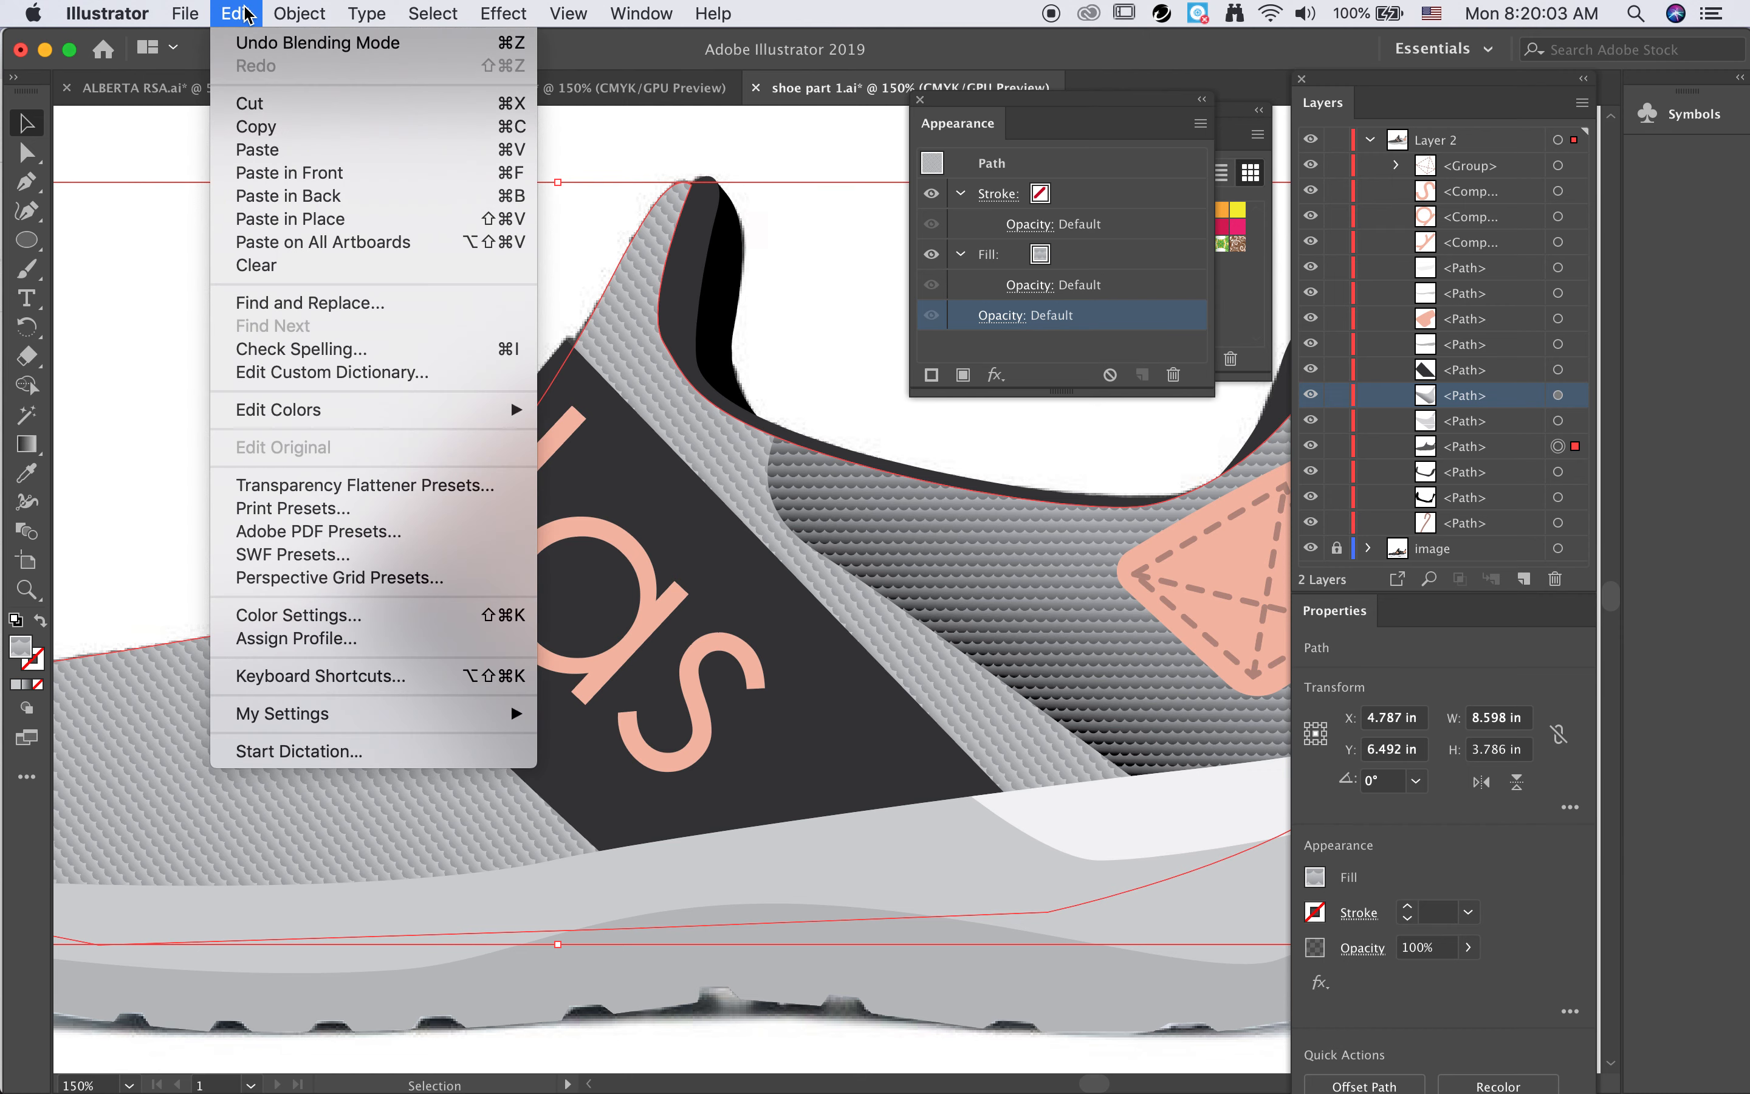
left_click(279, 174)
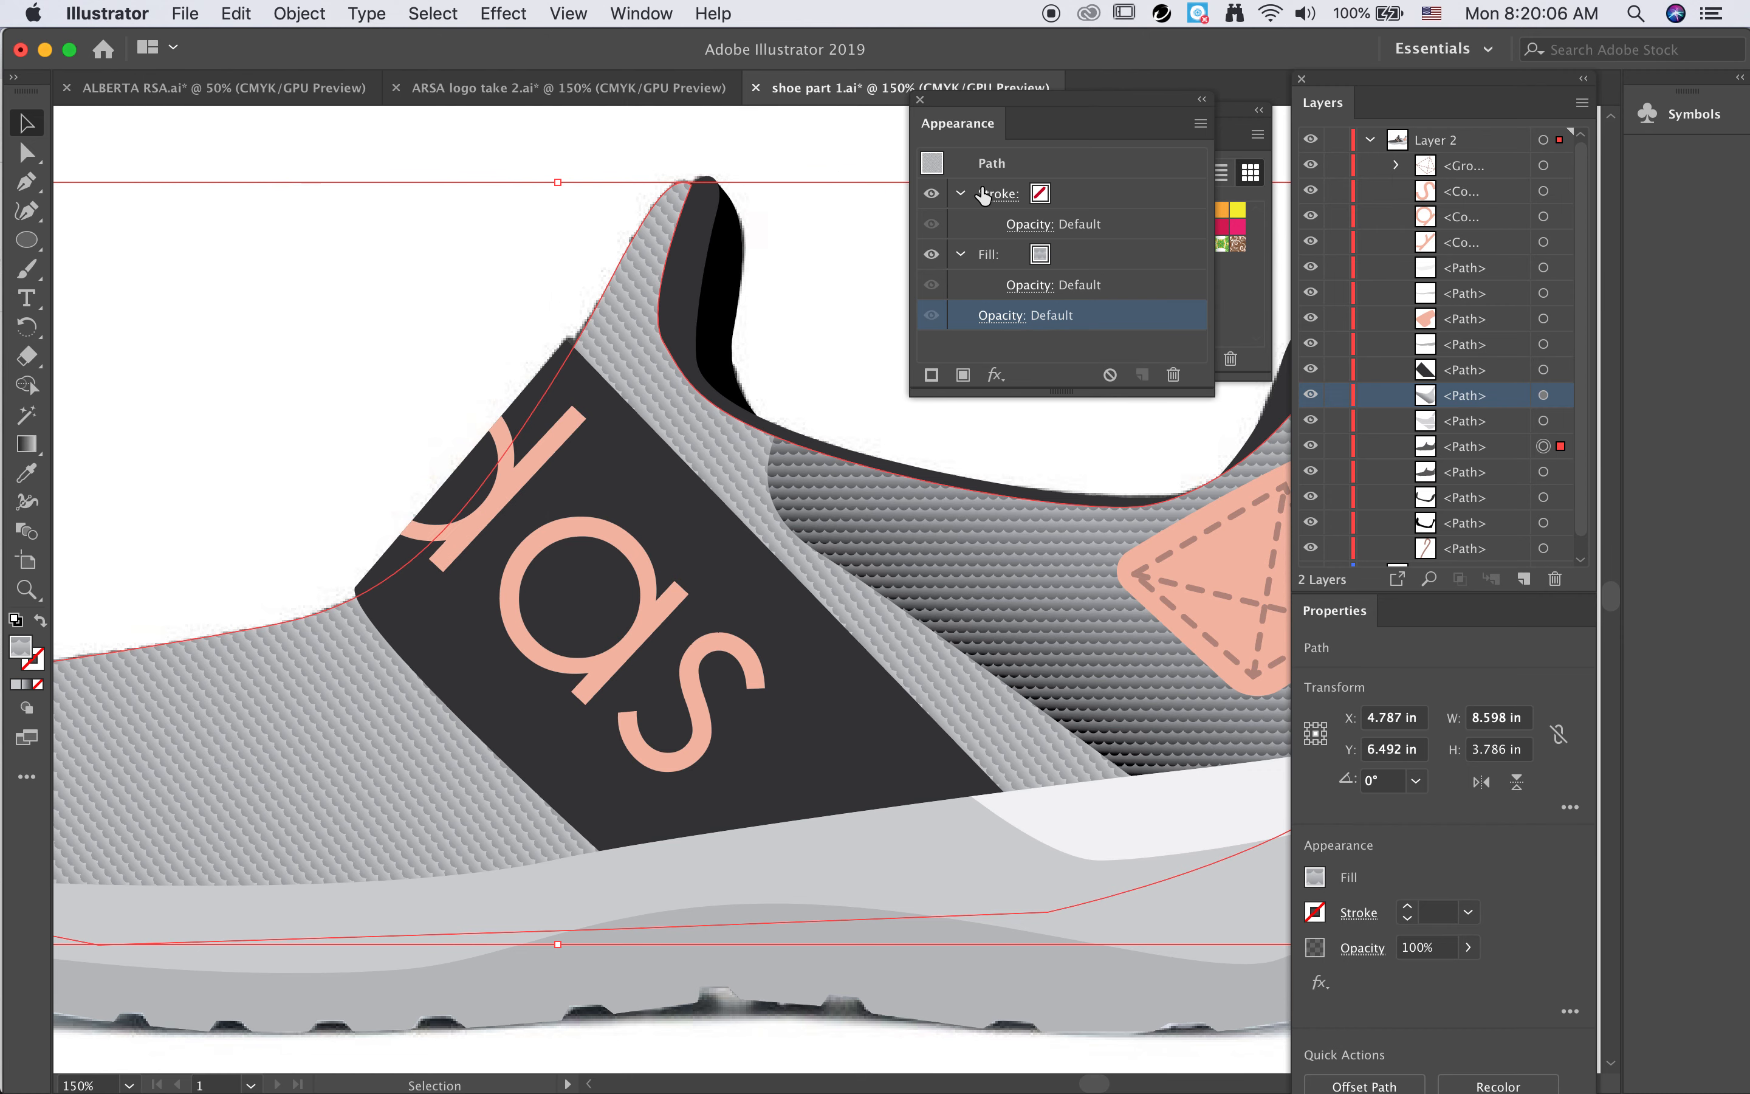
Step: Select the front copy of the main upper, try the K=90 swatch and fill it with the White, Black gradient
left_click(1311, 447)
left_click(1496, 429)
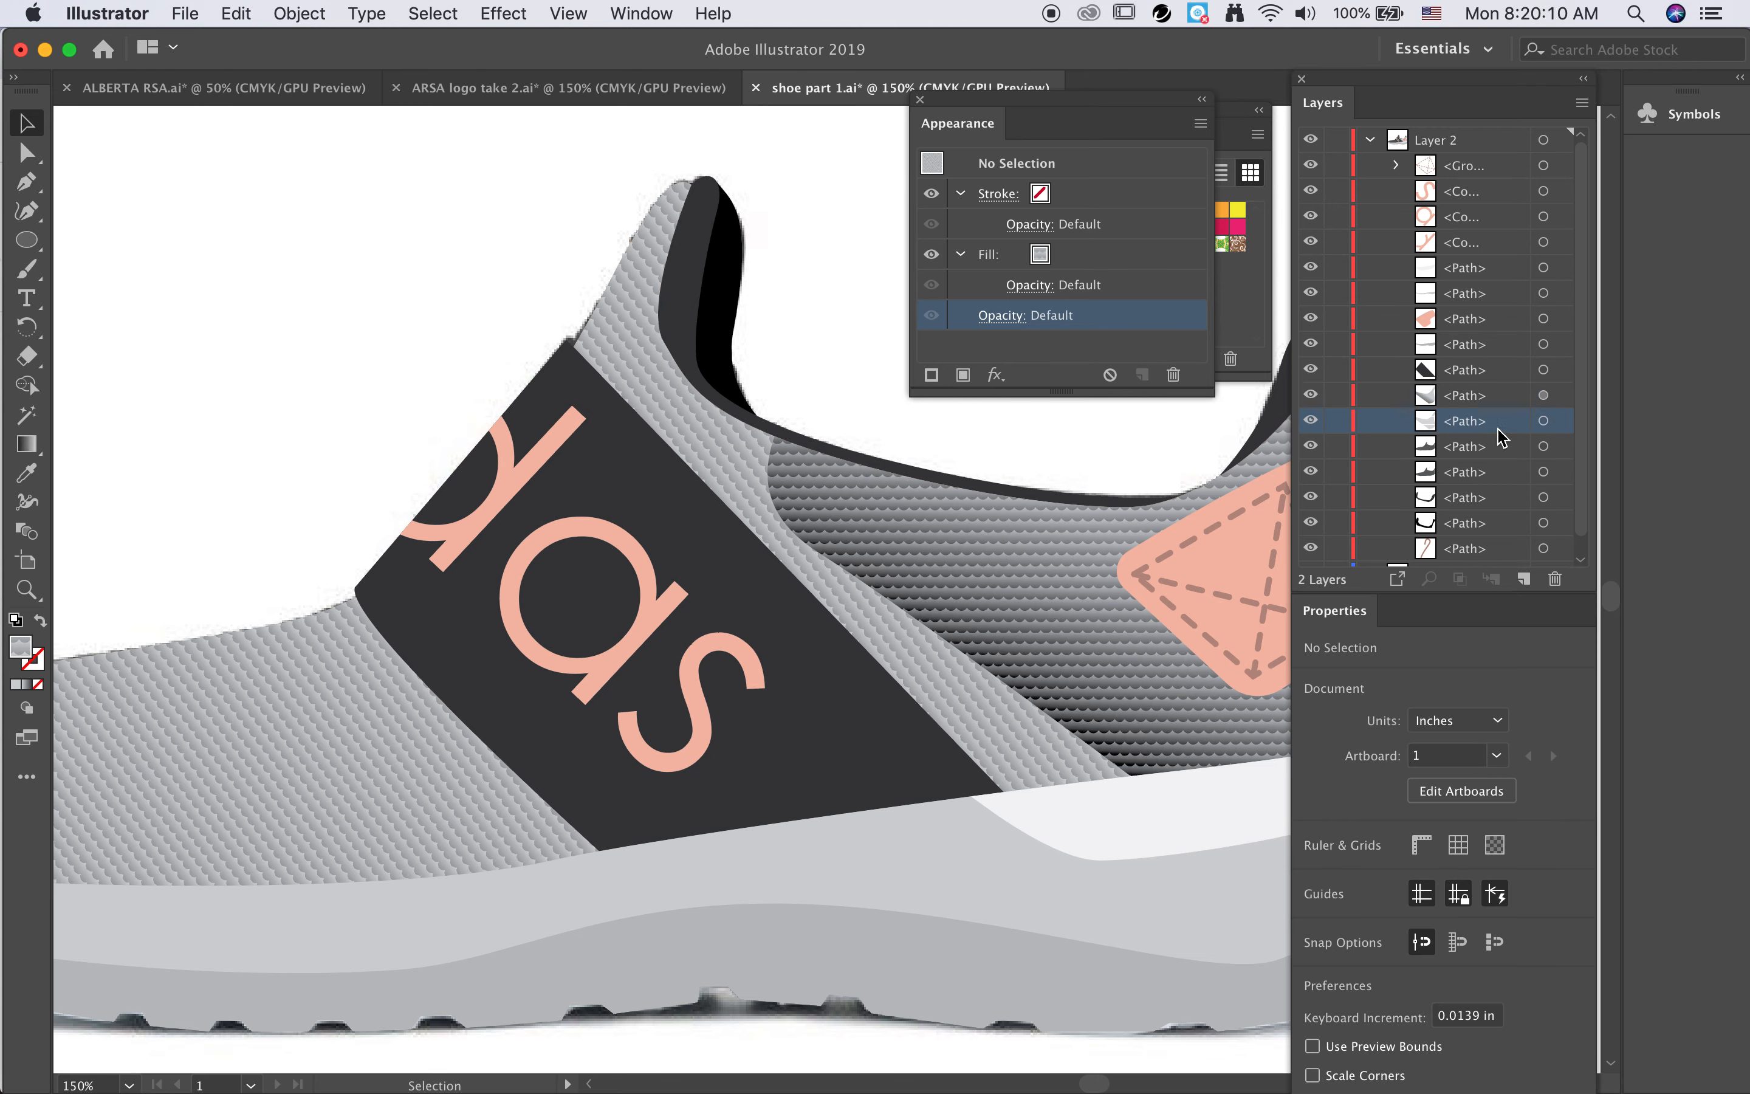
left_click(1496, 447)
left_click(1543, 446)
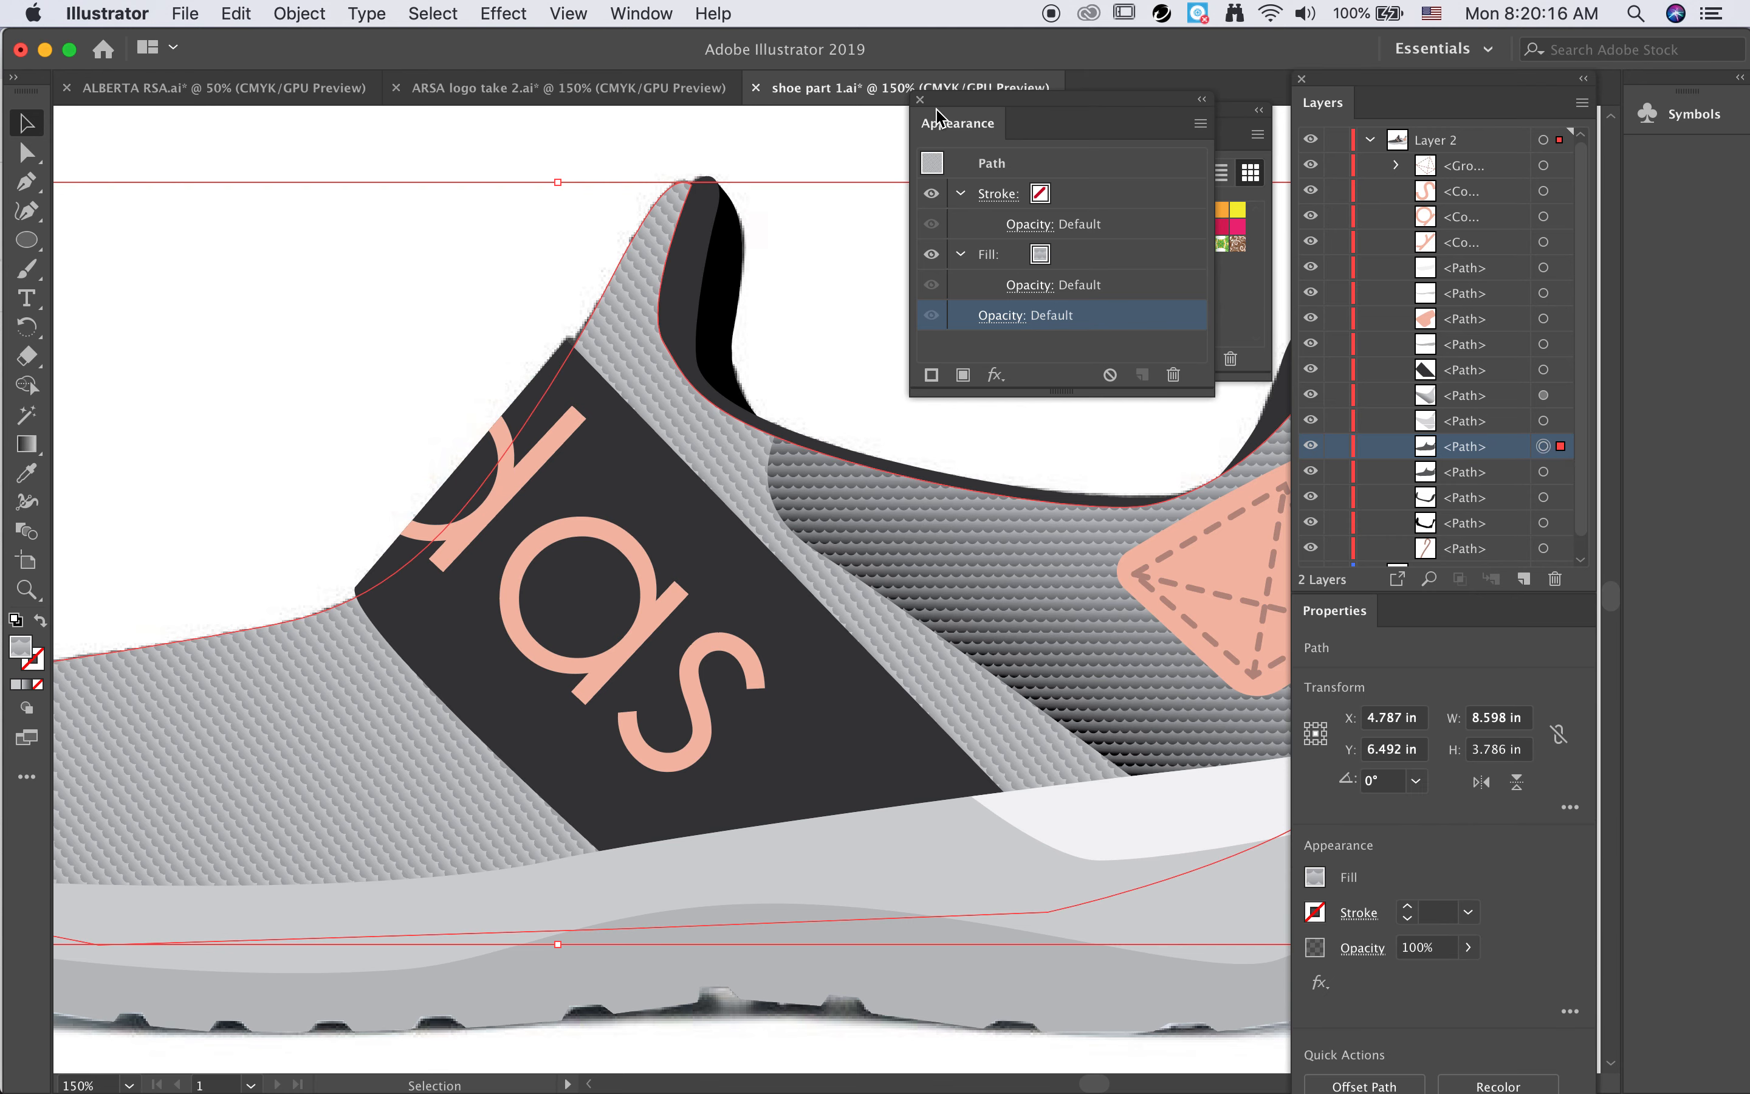
left_click(919, 102)
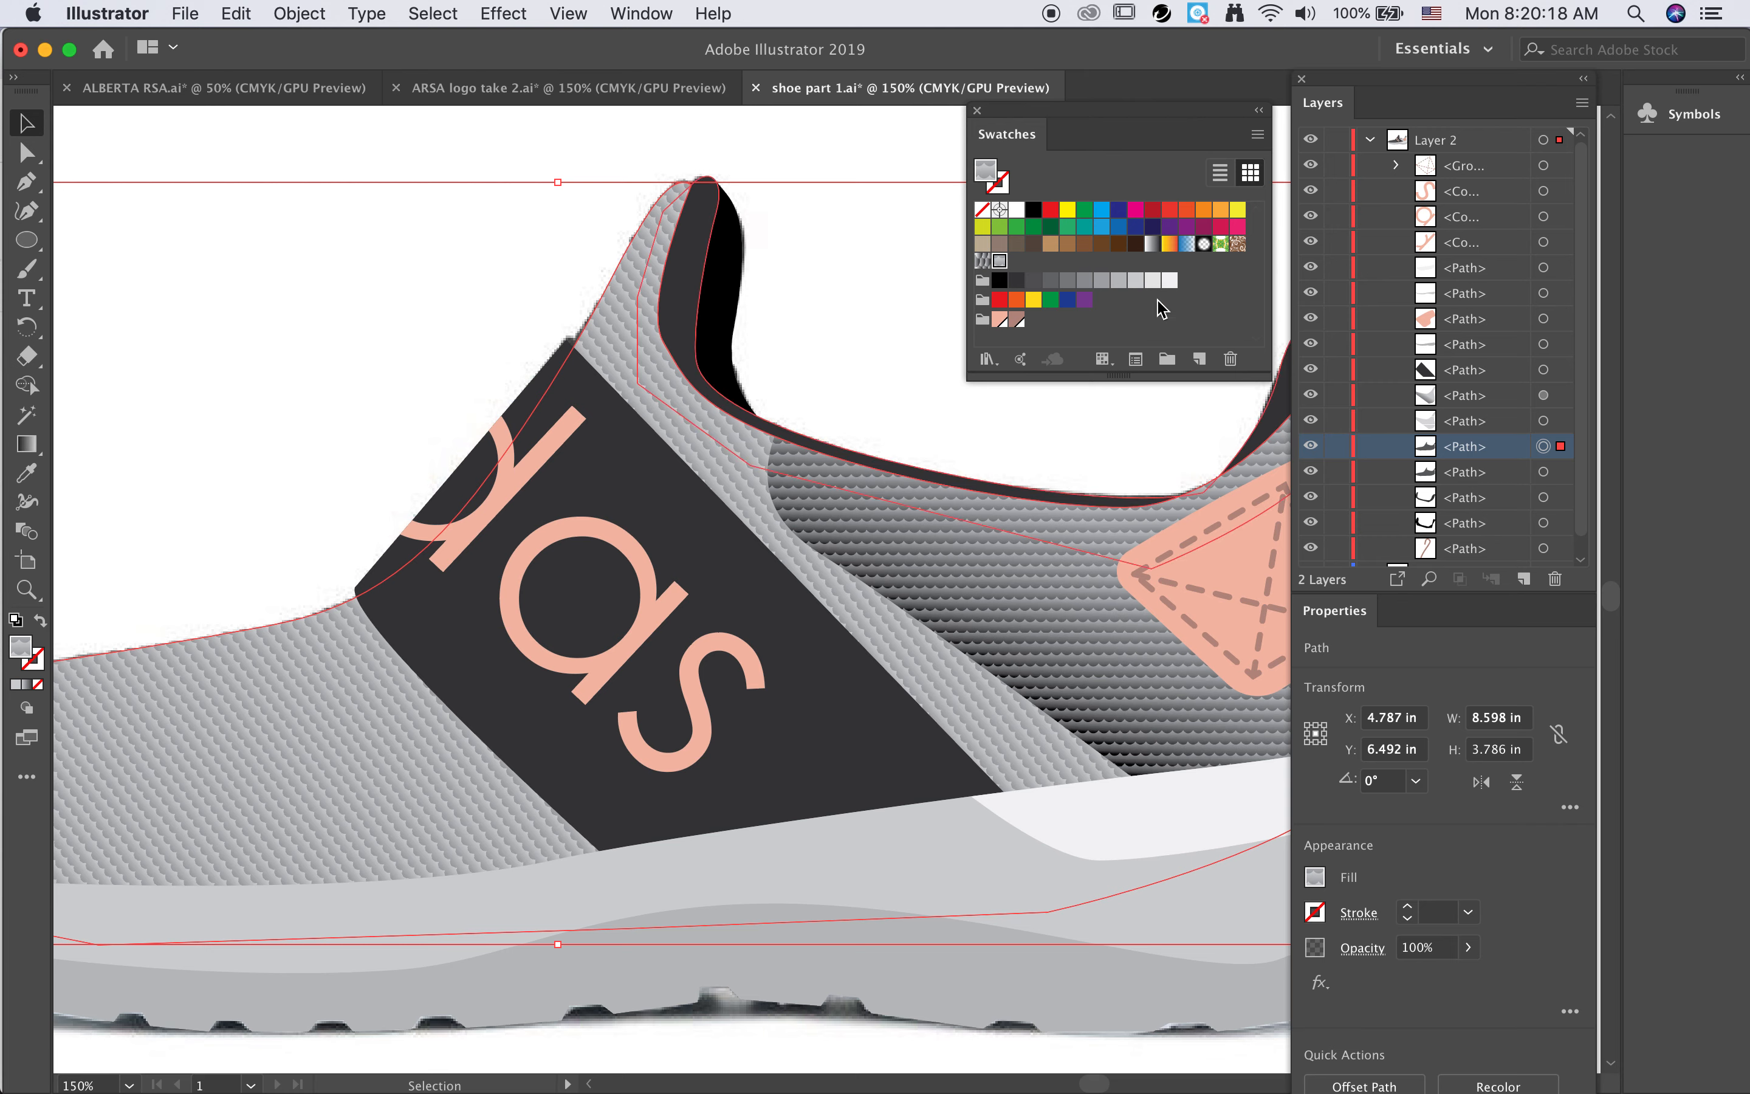
left_click(1016, 281)
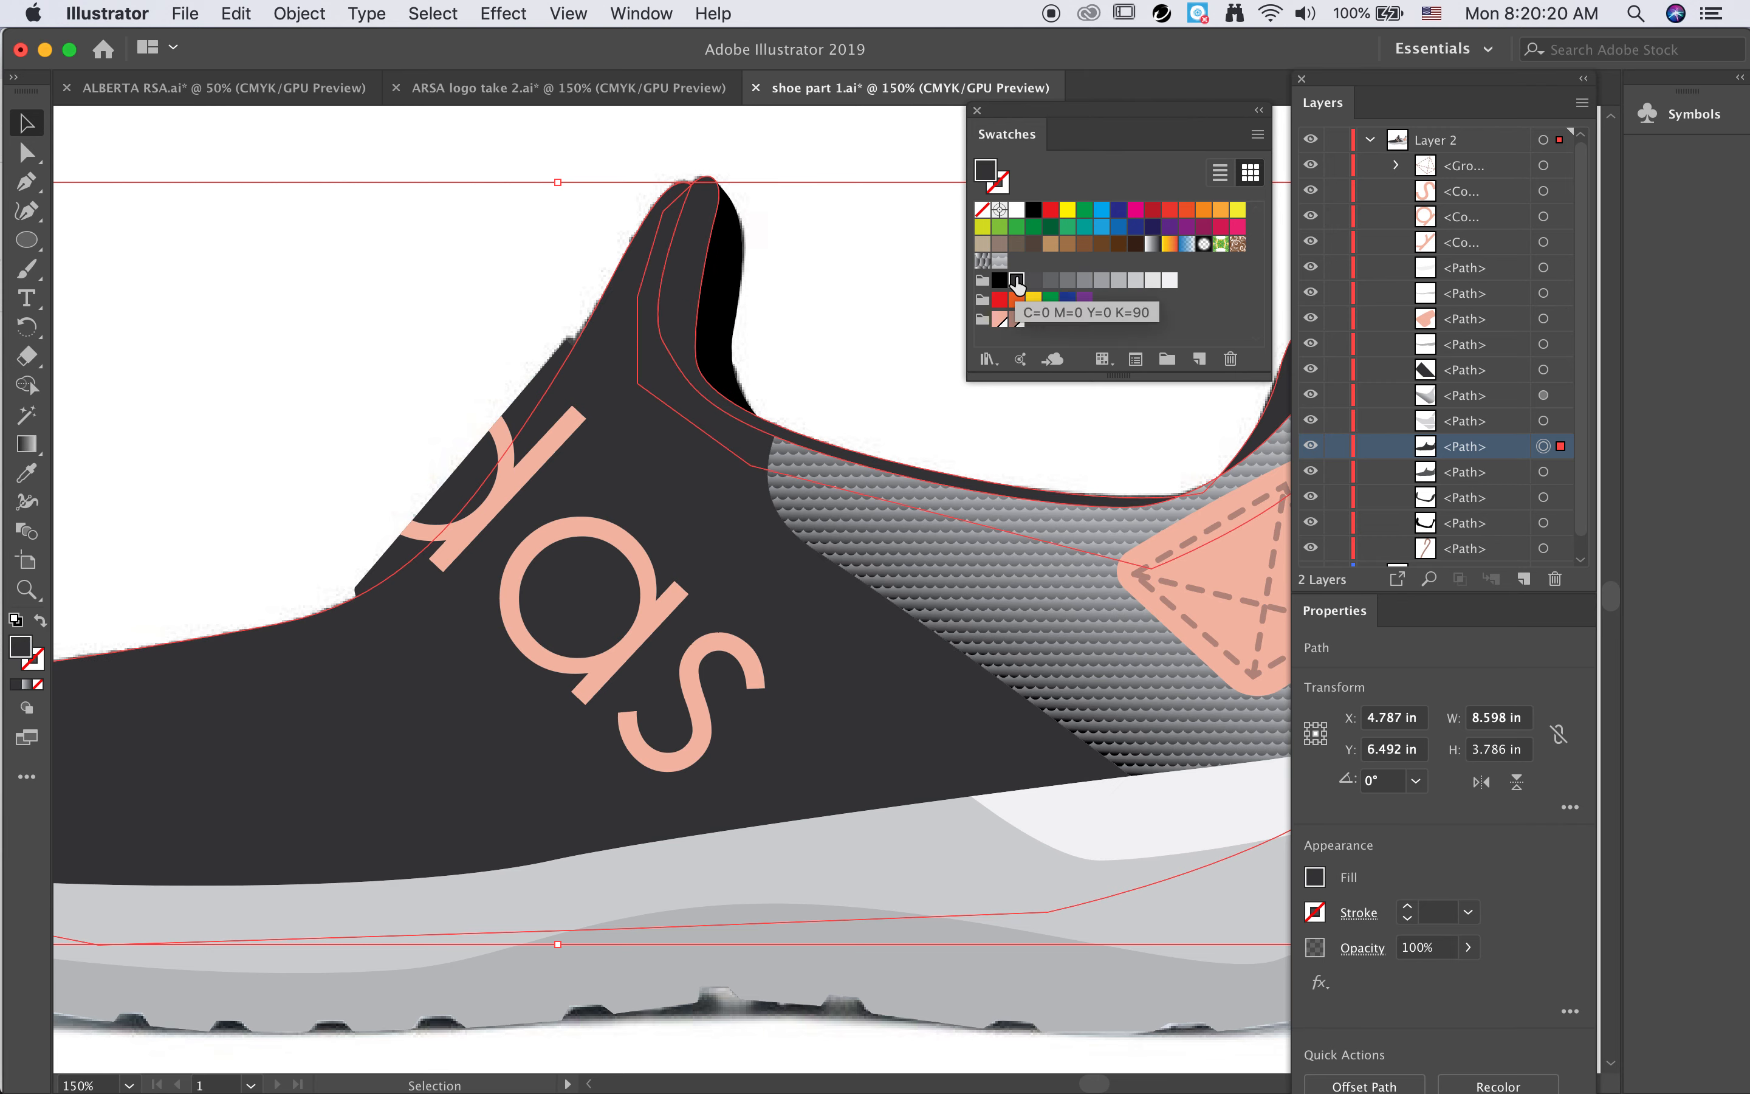
left_click(1153, 244)
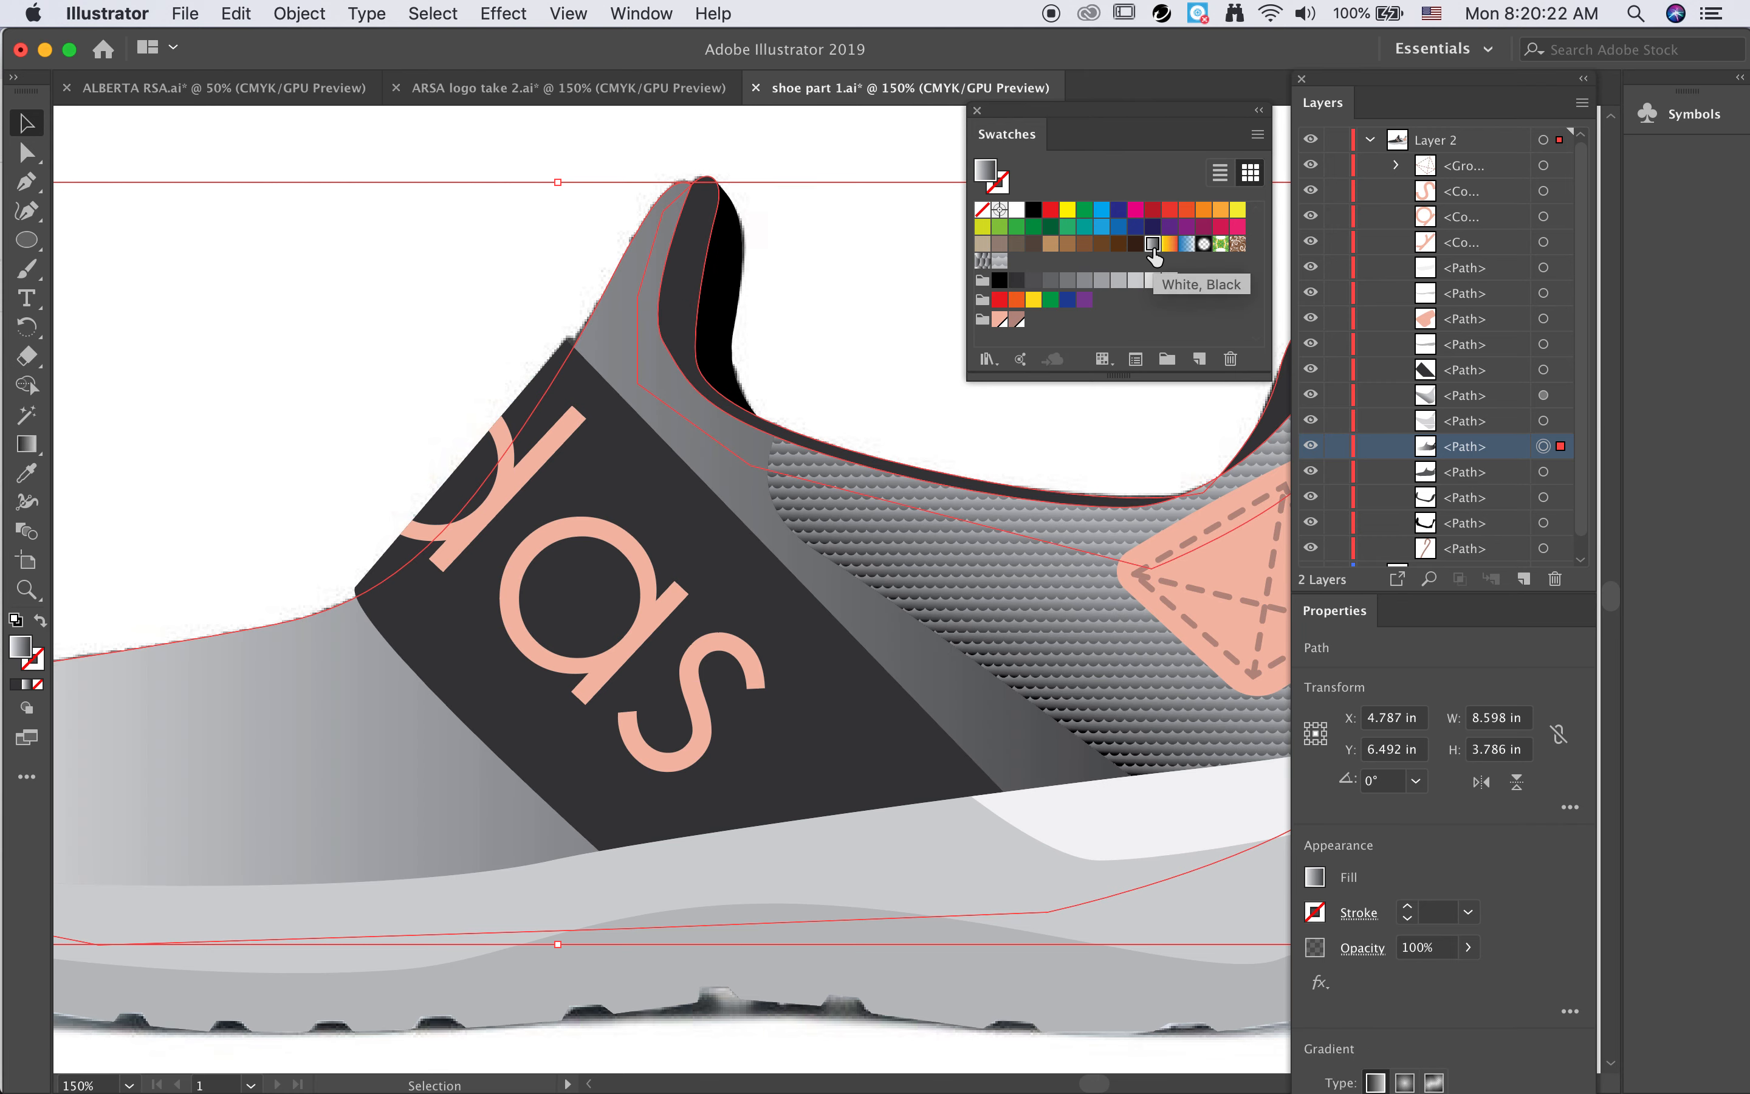
Step: Hide Layer 2 to examine the shading on the reference shoe photo, and show the layer again
left_click(1310, 140)
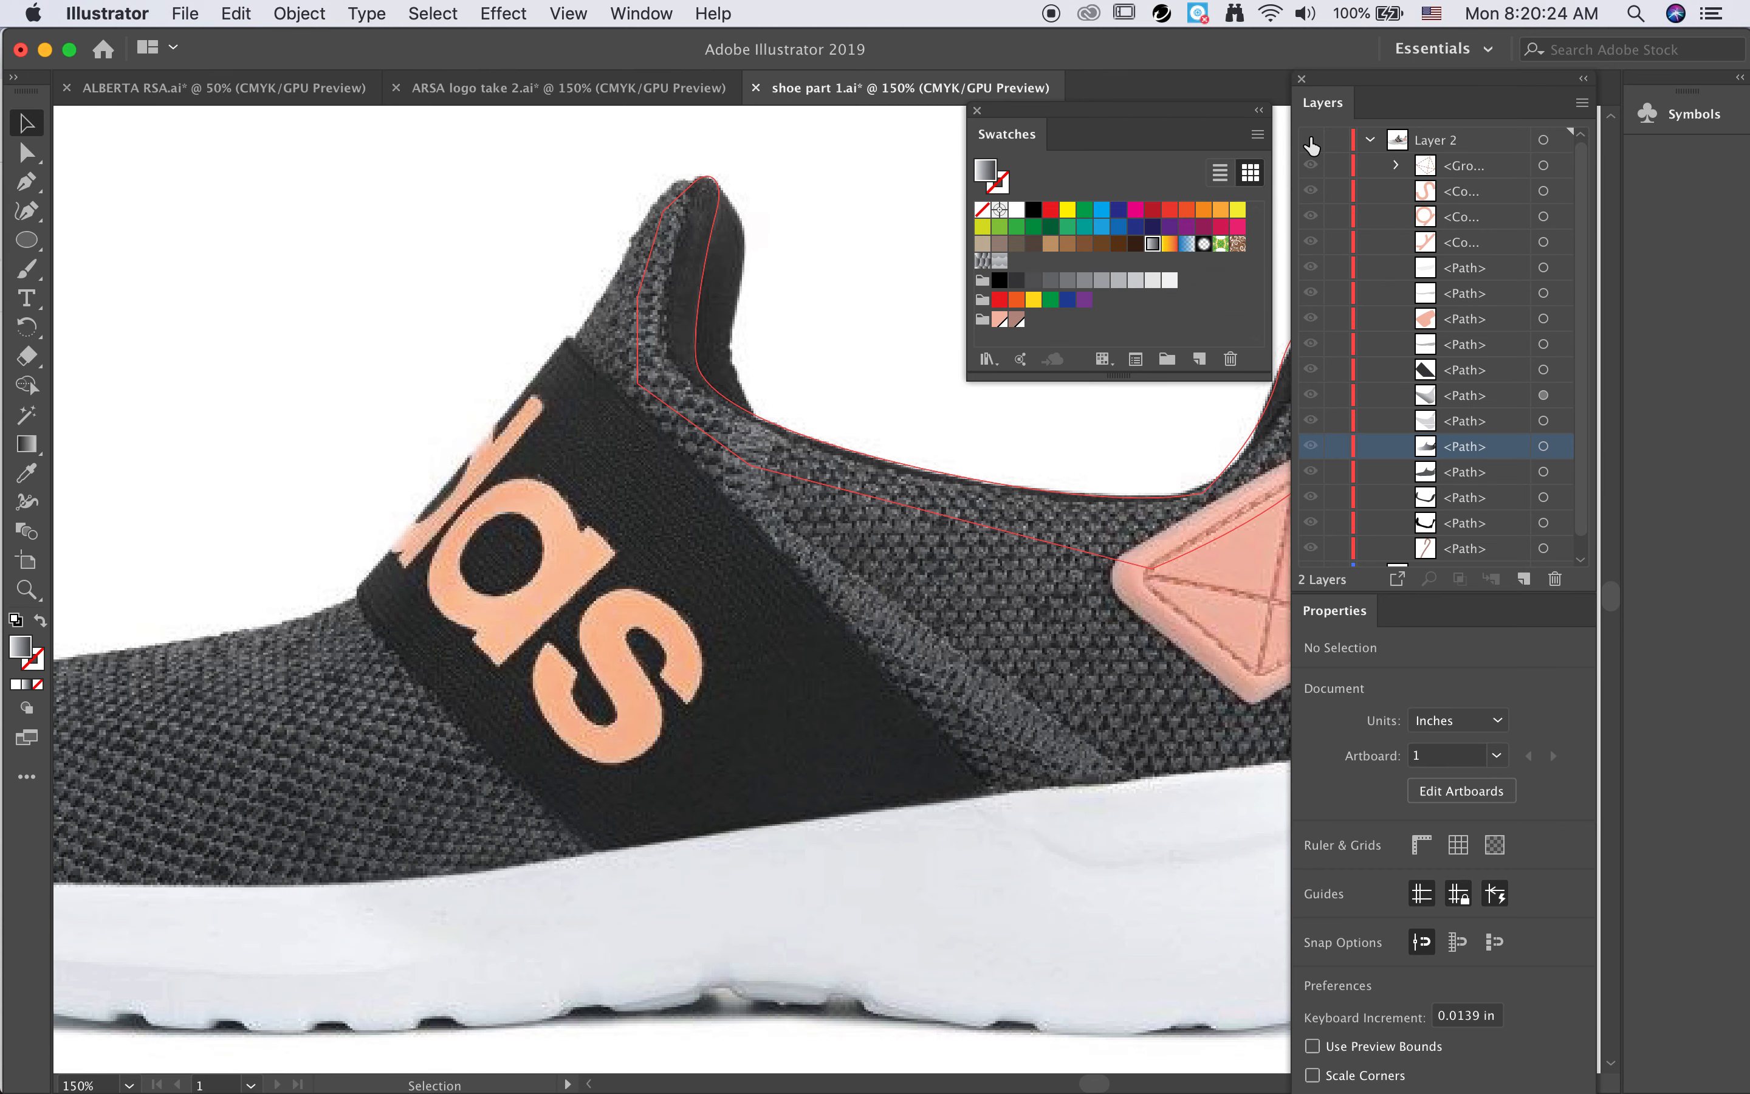
key("super+minus")
key("super+minus")
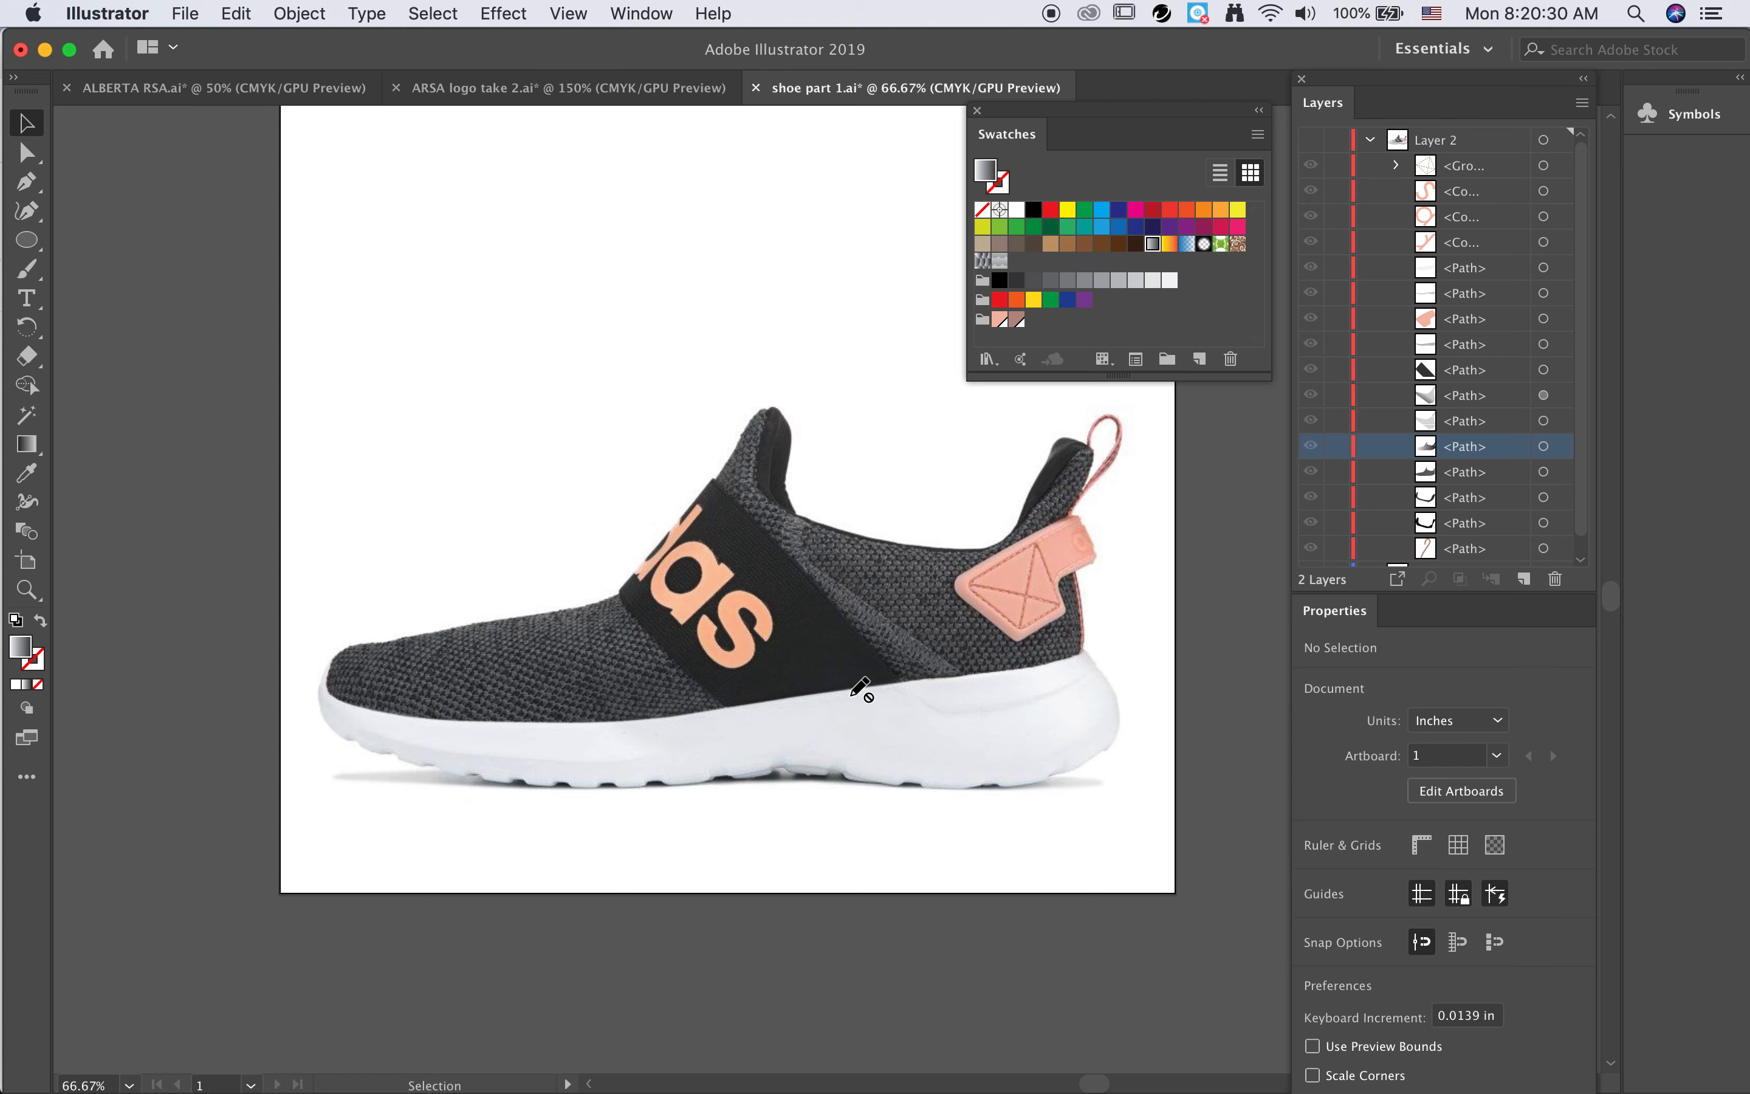
left_click(1312, 141)
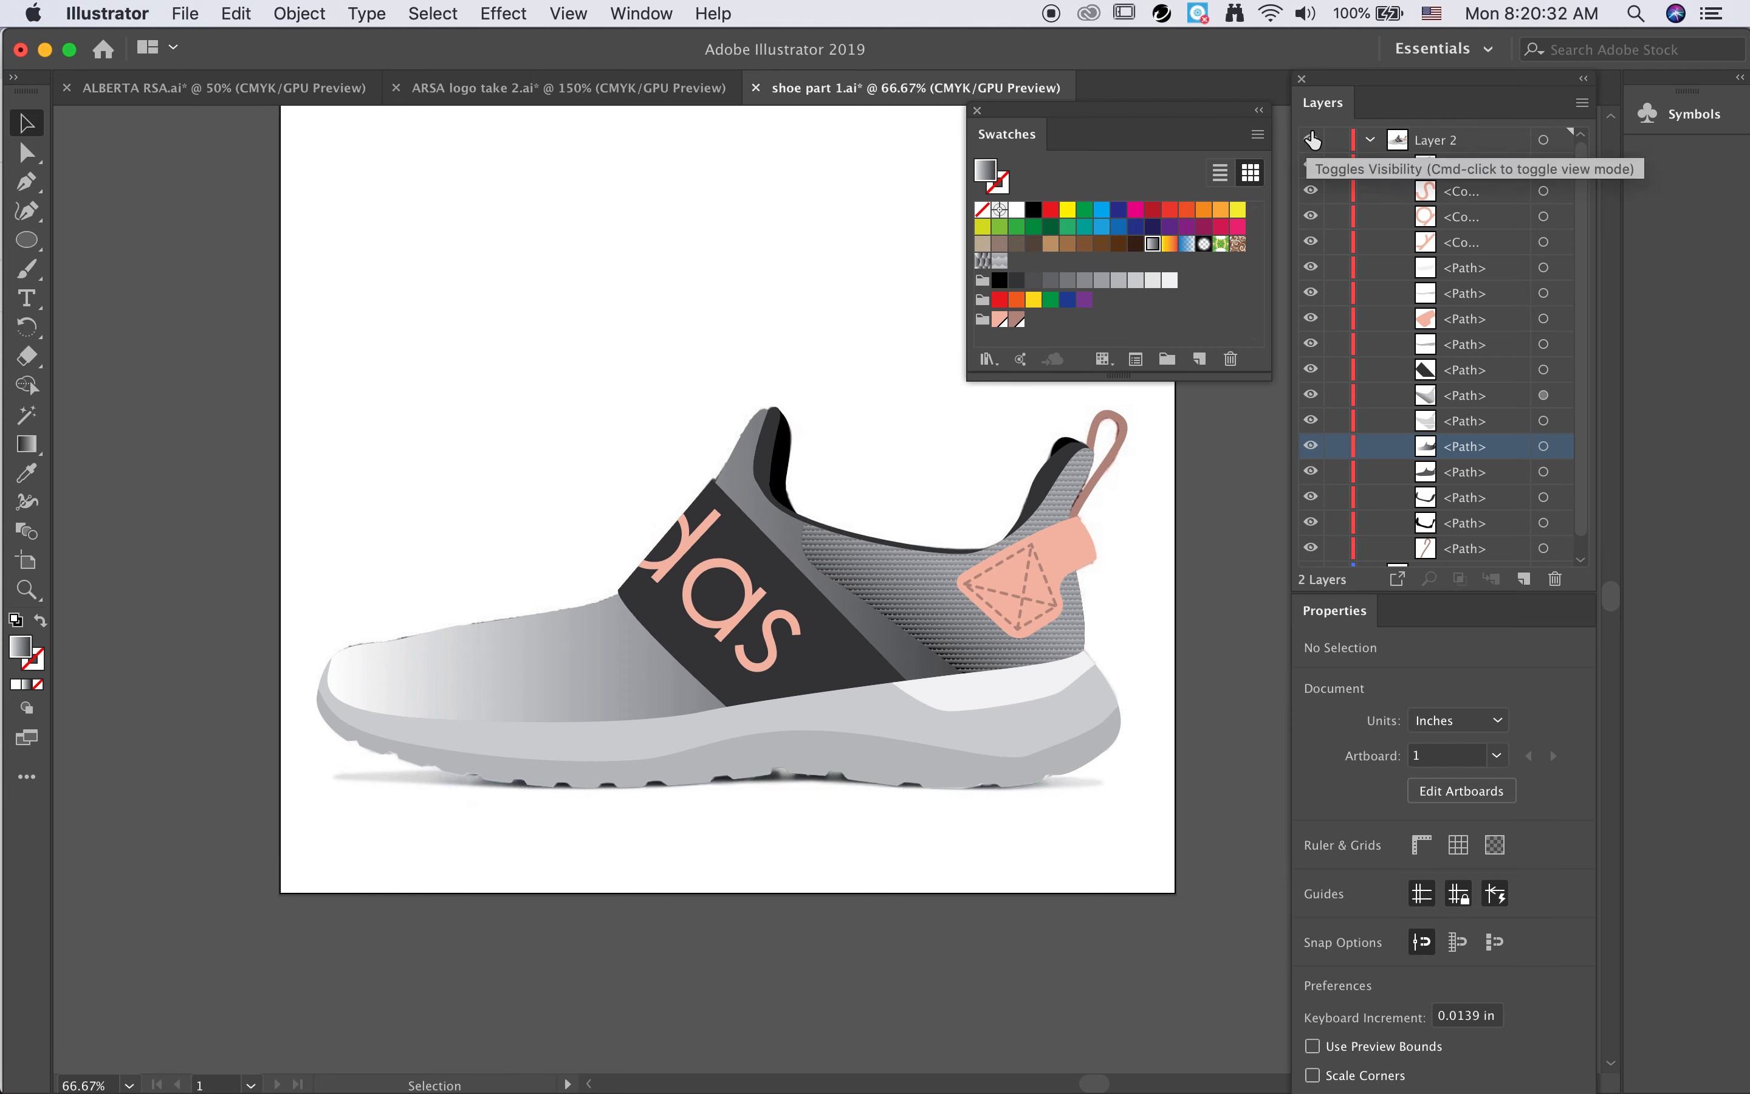
Step: Shorten and rotate the main upper's gradient with the Gradient tool so it darkens steeply downward toward the sole
left_click(491, 656)
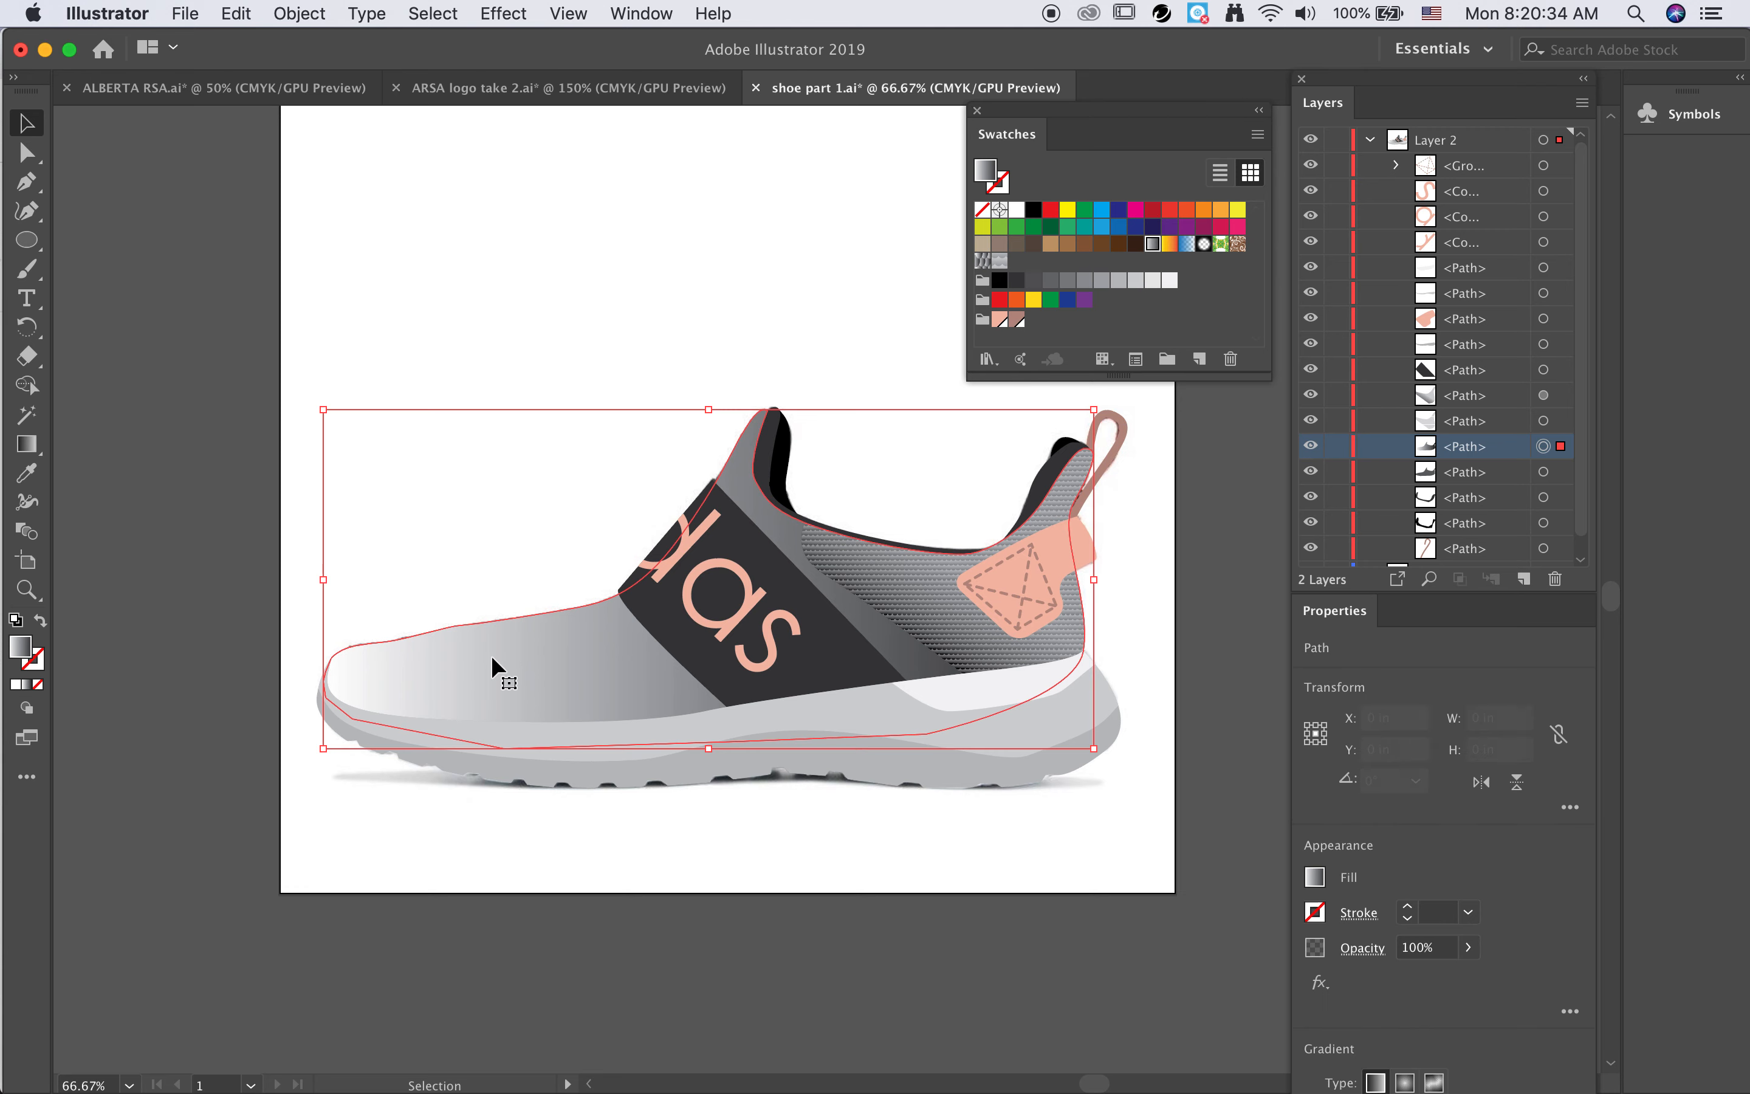
left_click(26, 443)
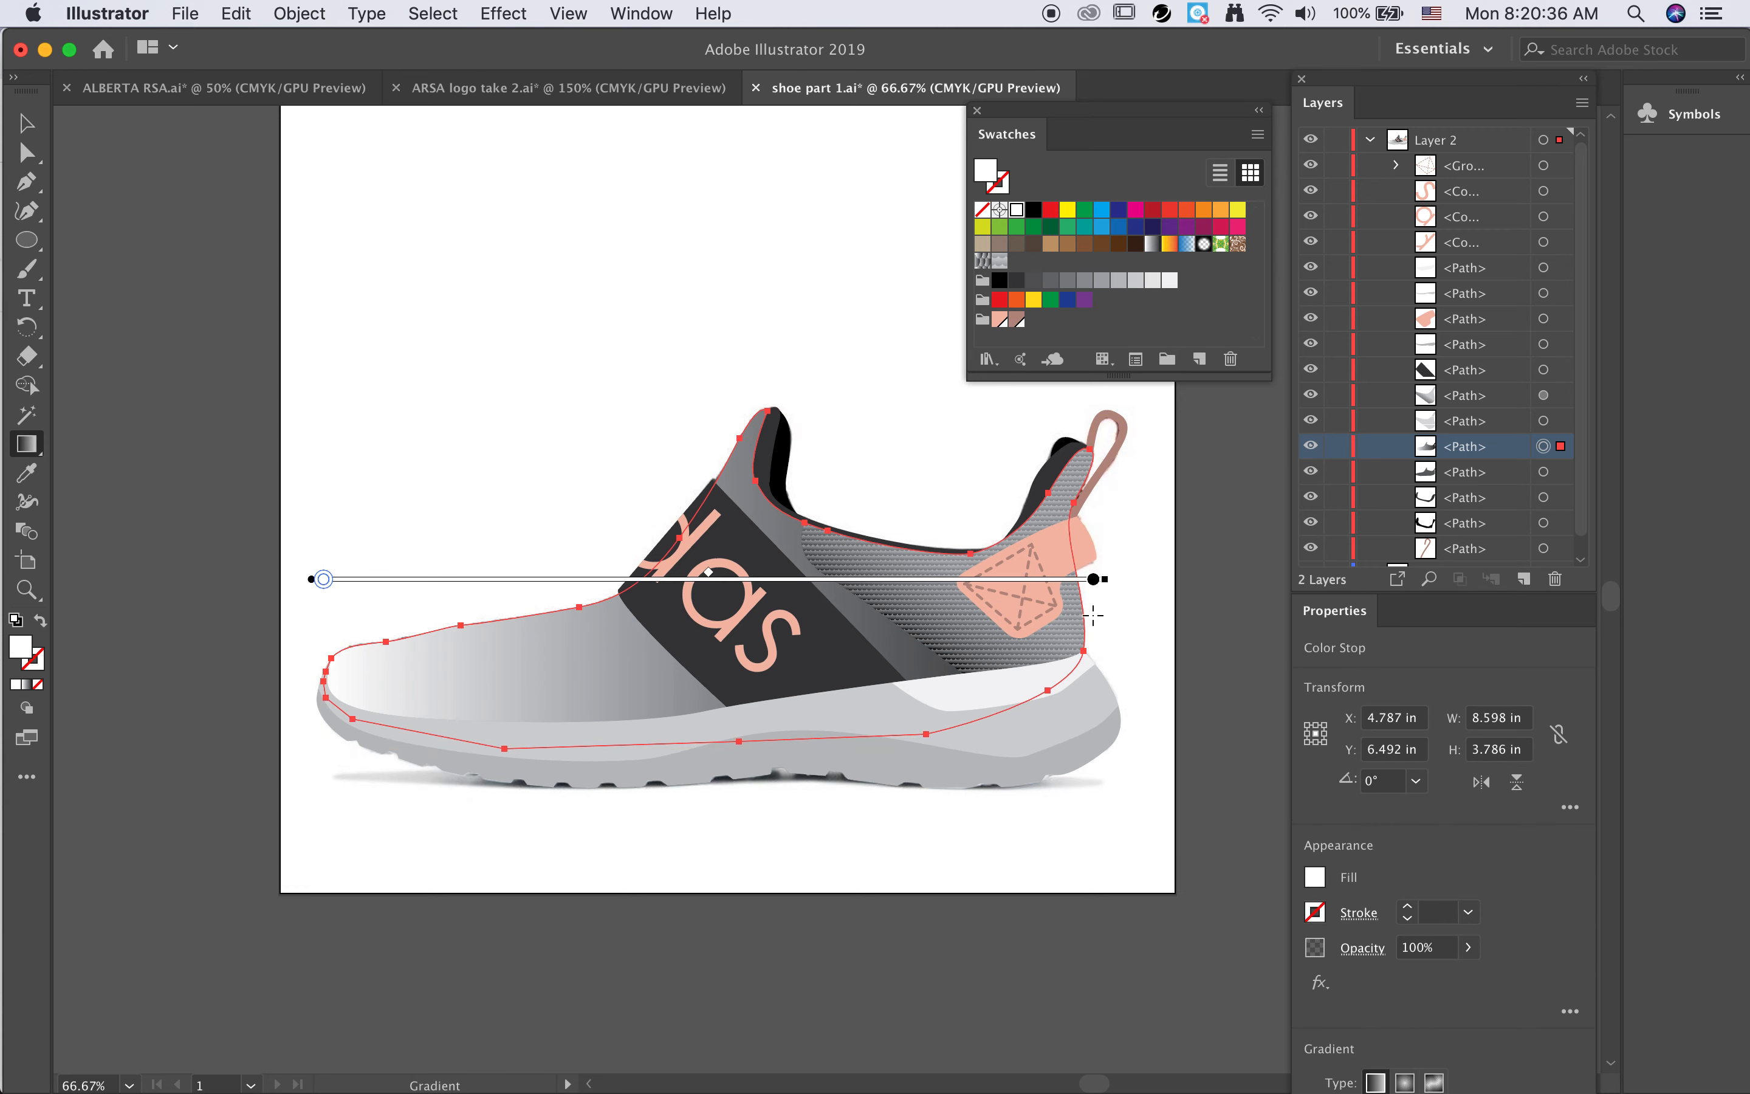
left_click_drag(1108, 582, 809, 583)
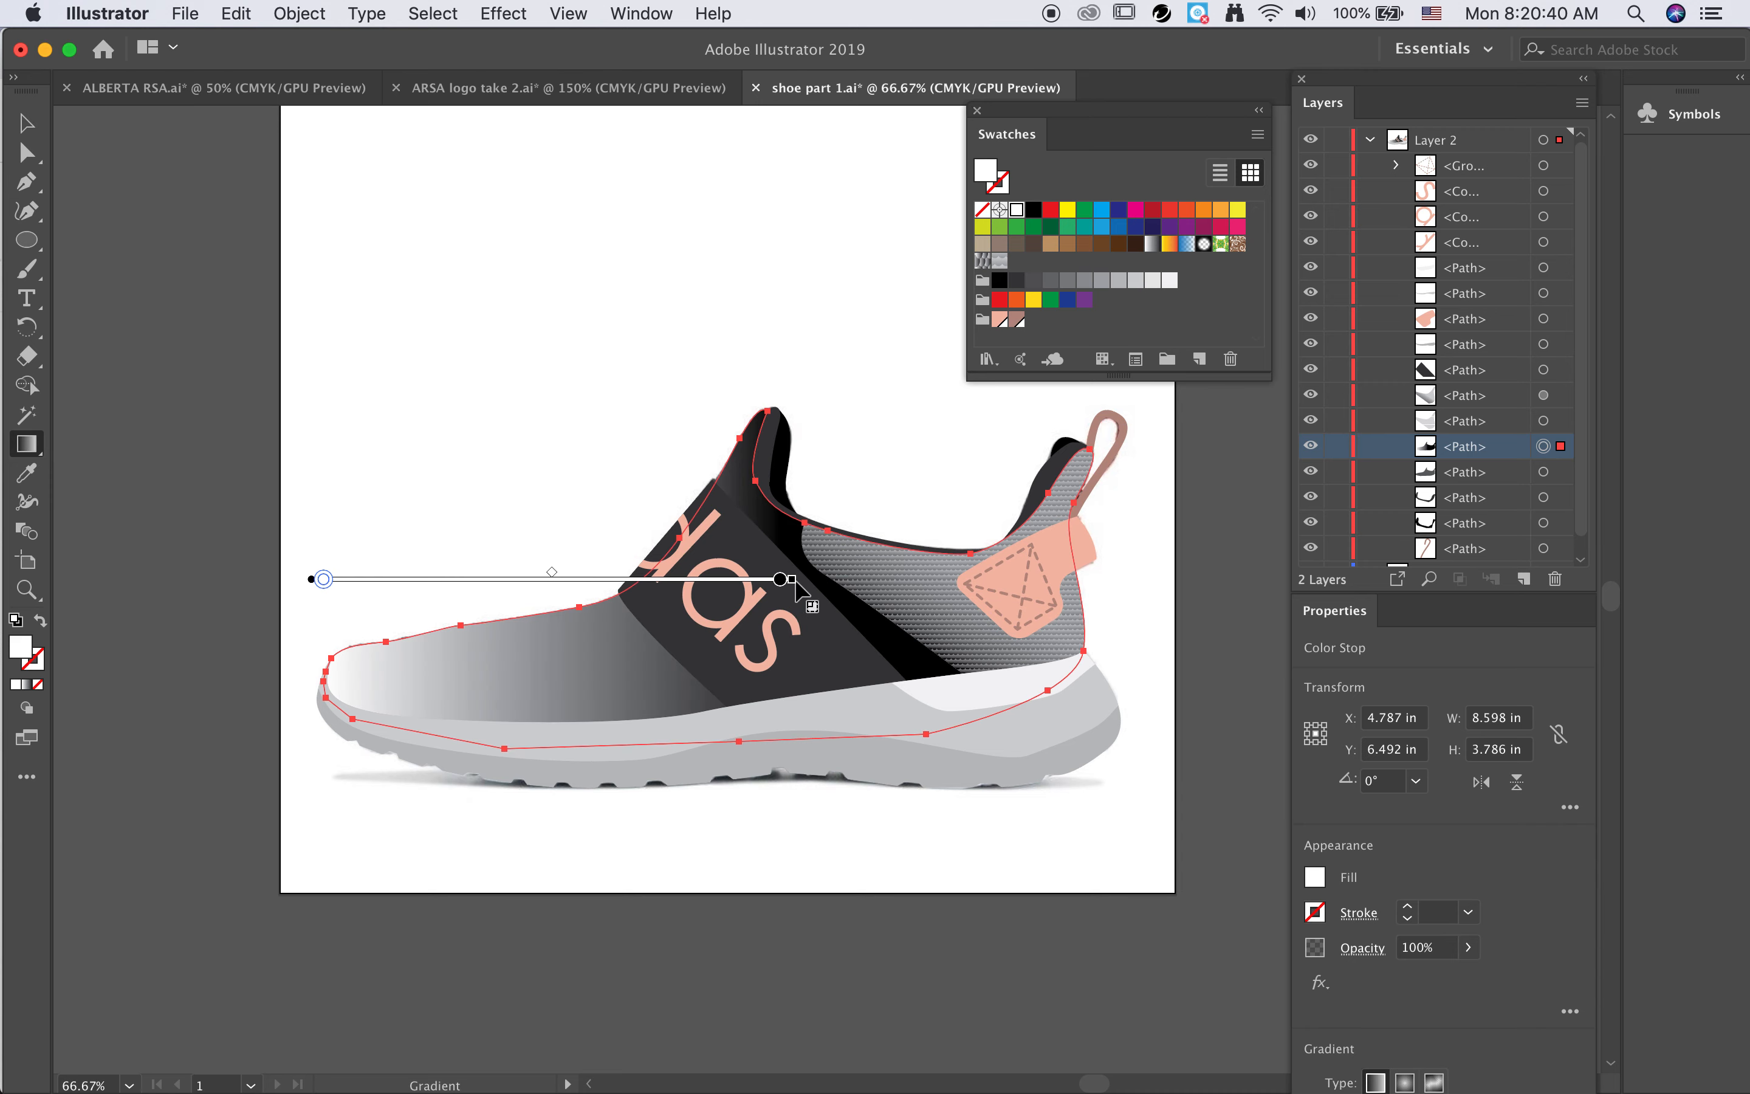
mouse_move(802, 580)
left_mouse_down()
mouse_move(695, 788)
mouse_move(559, 851)
mouse_move(601, 926)
left_mouse_up()
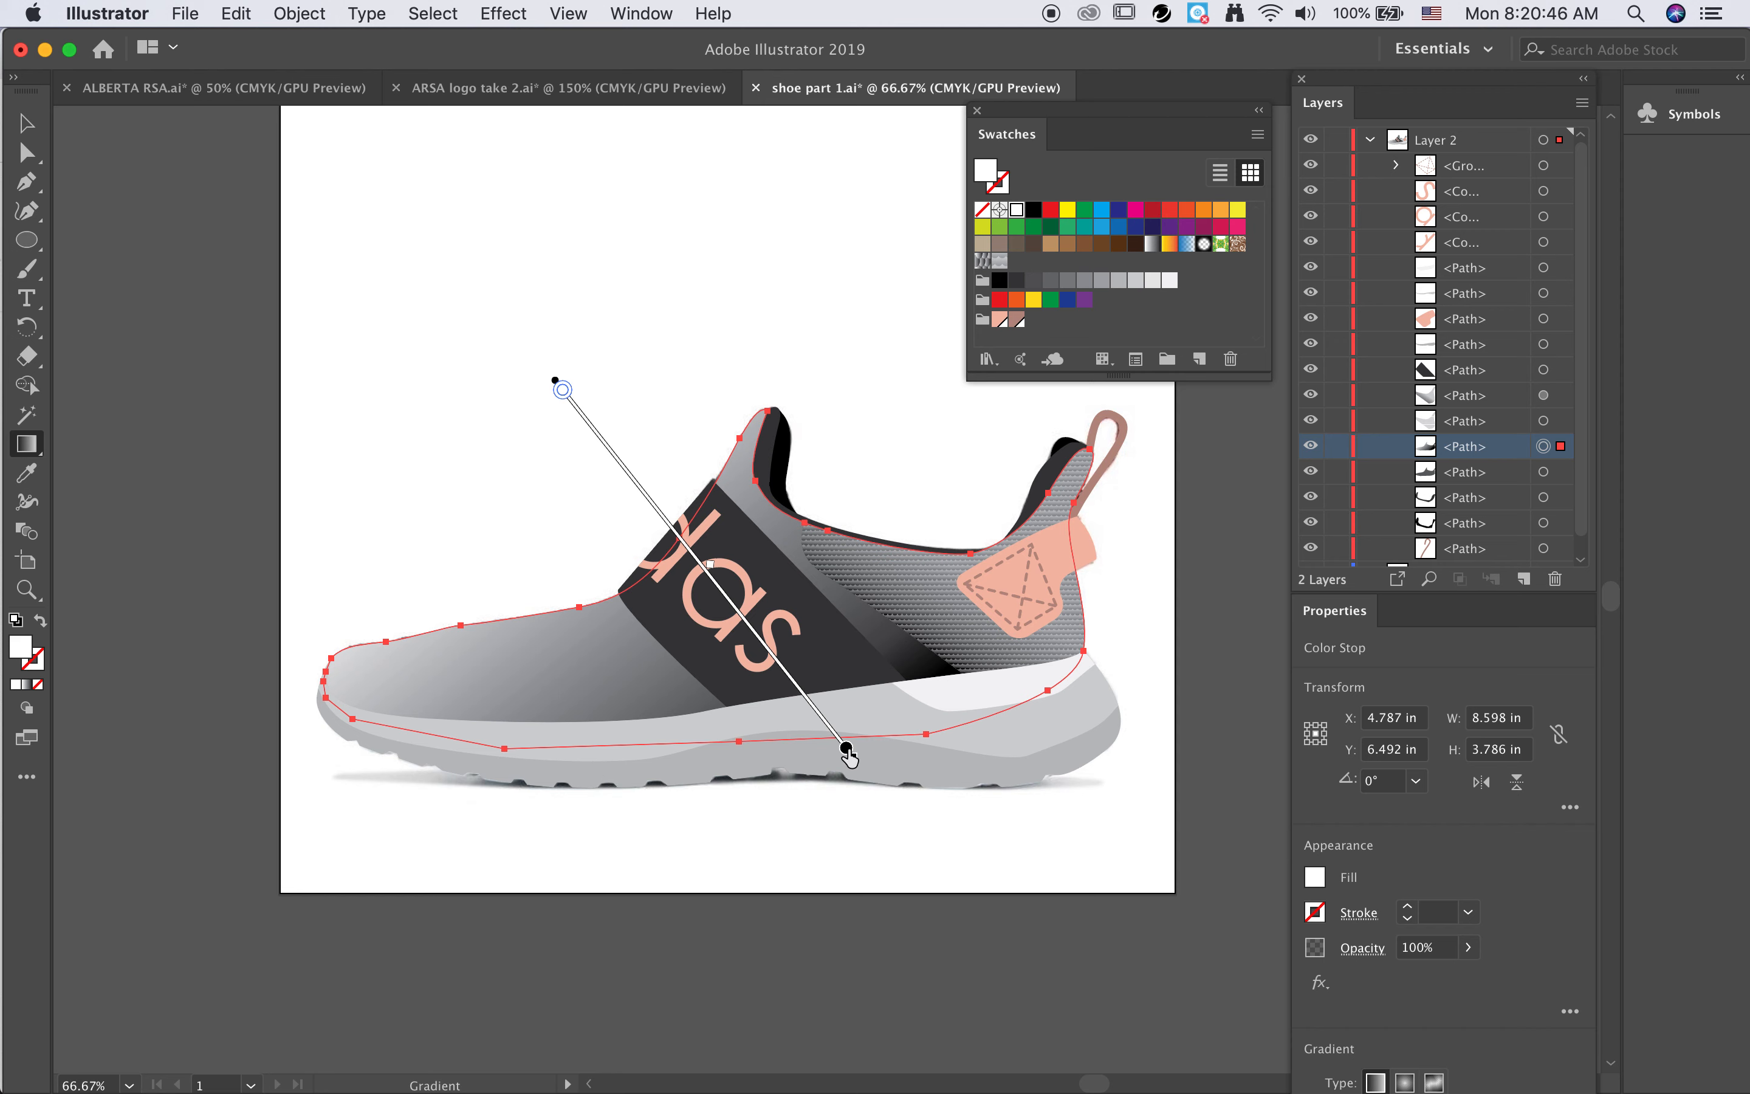
mouse_move(856, 753)
left_mouse_down()
mouse_move(796, 692)
mouse_move(627, 746)
mouse_move(644, 760)
left_mouse_up()
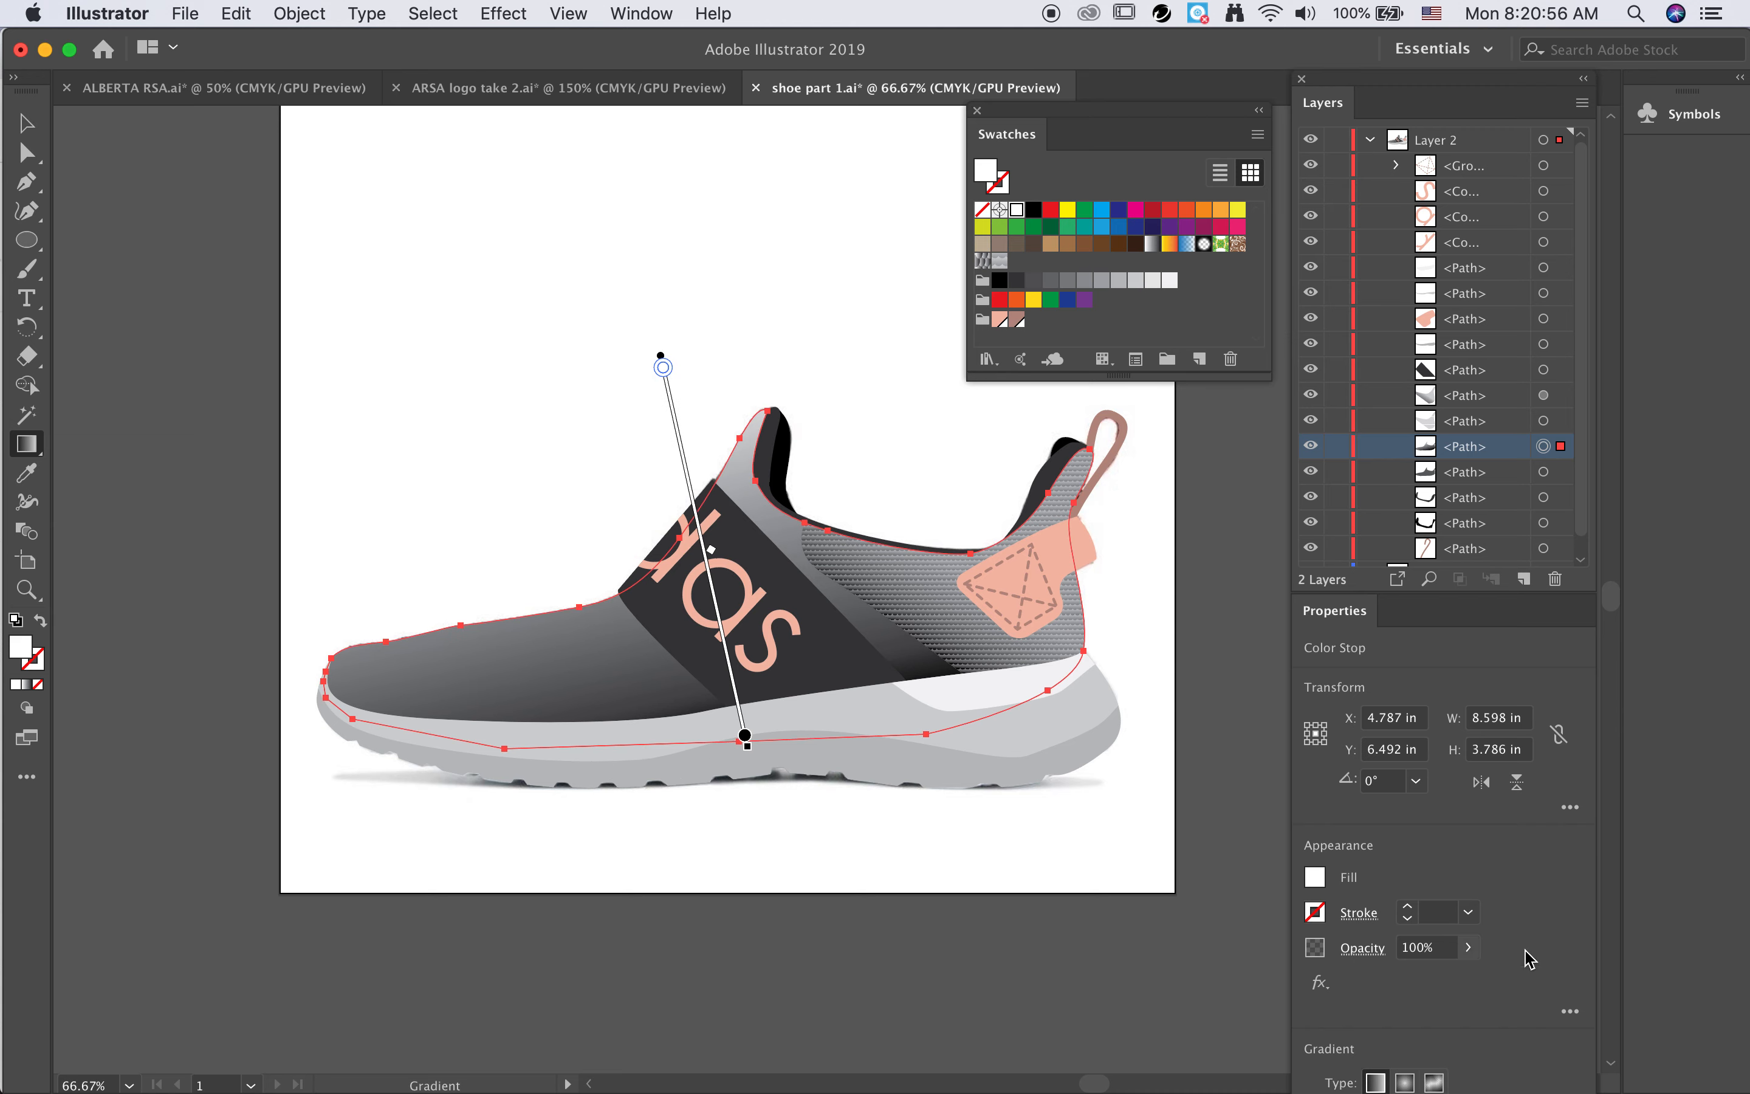
left_click(1569, 1010)
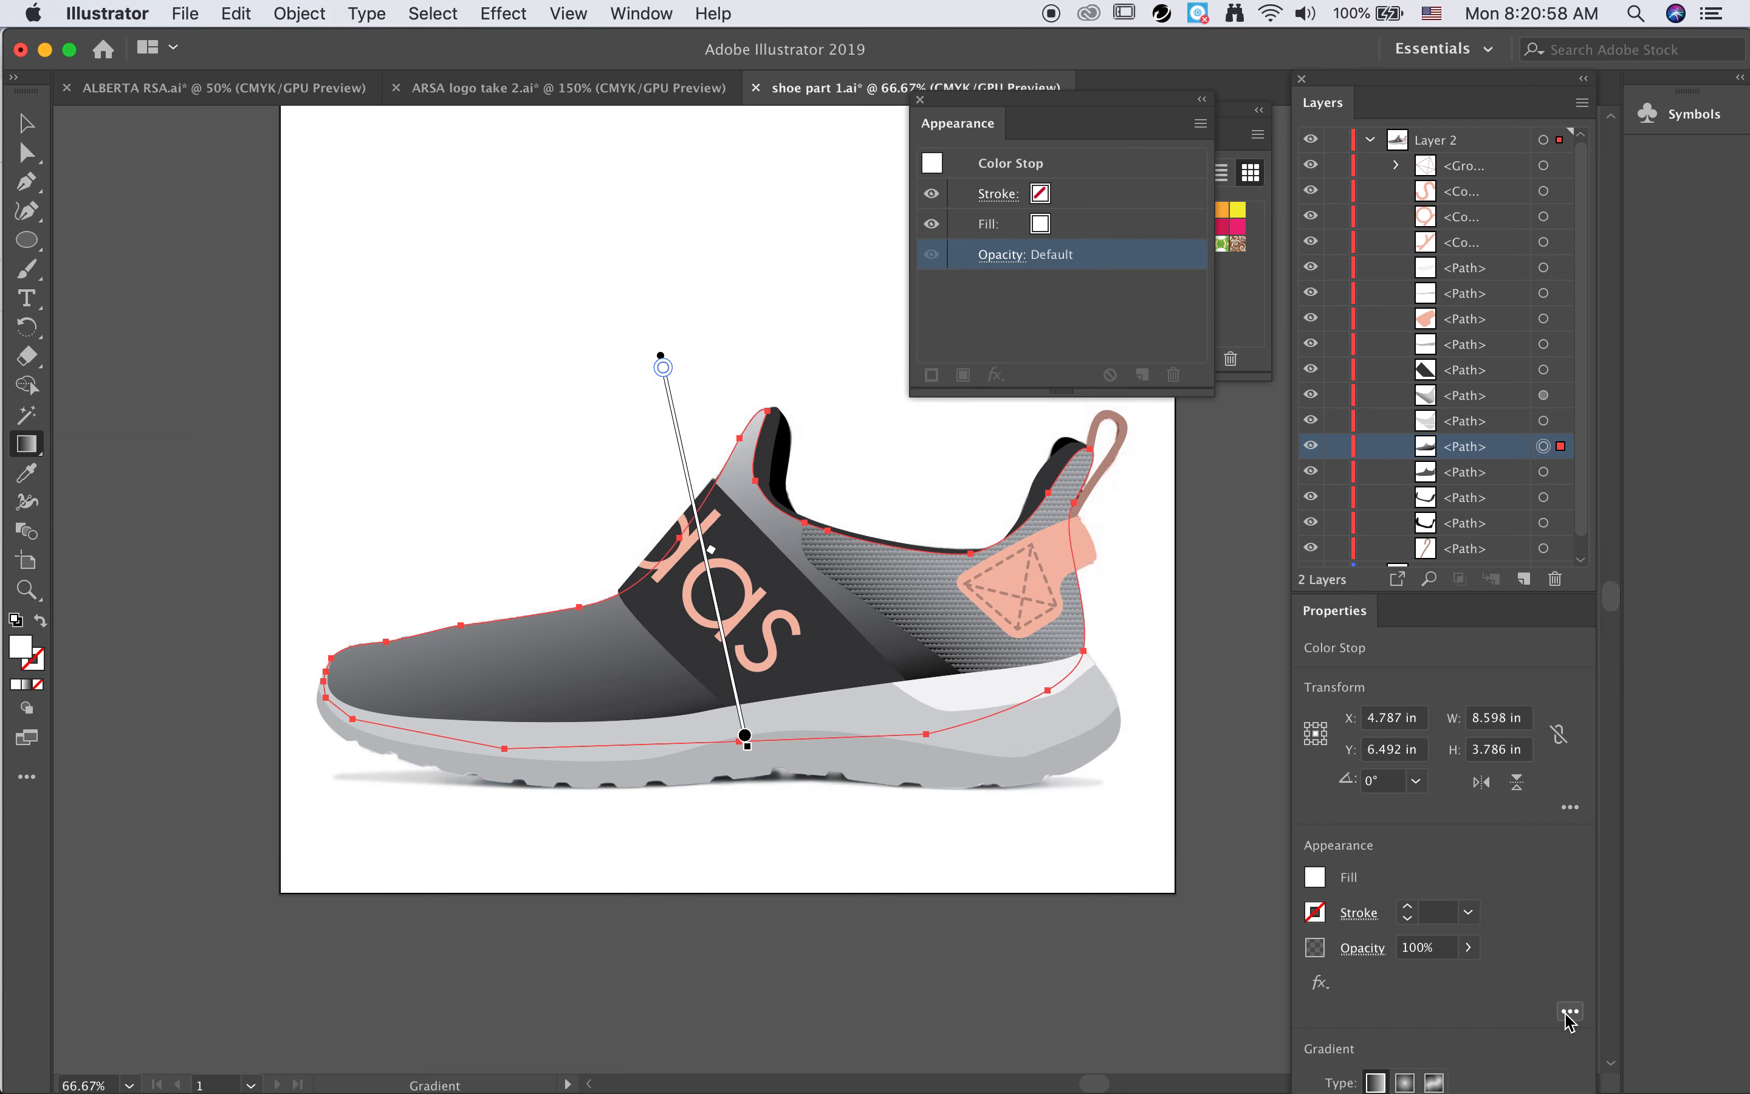
left_click(920, 100)
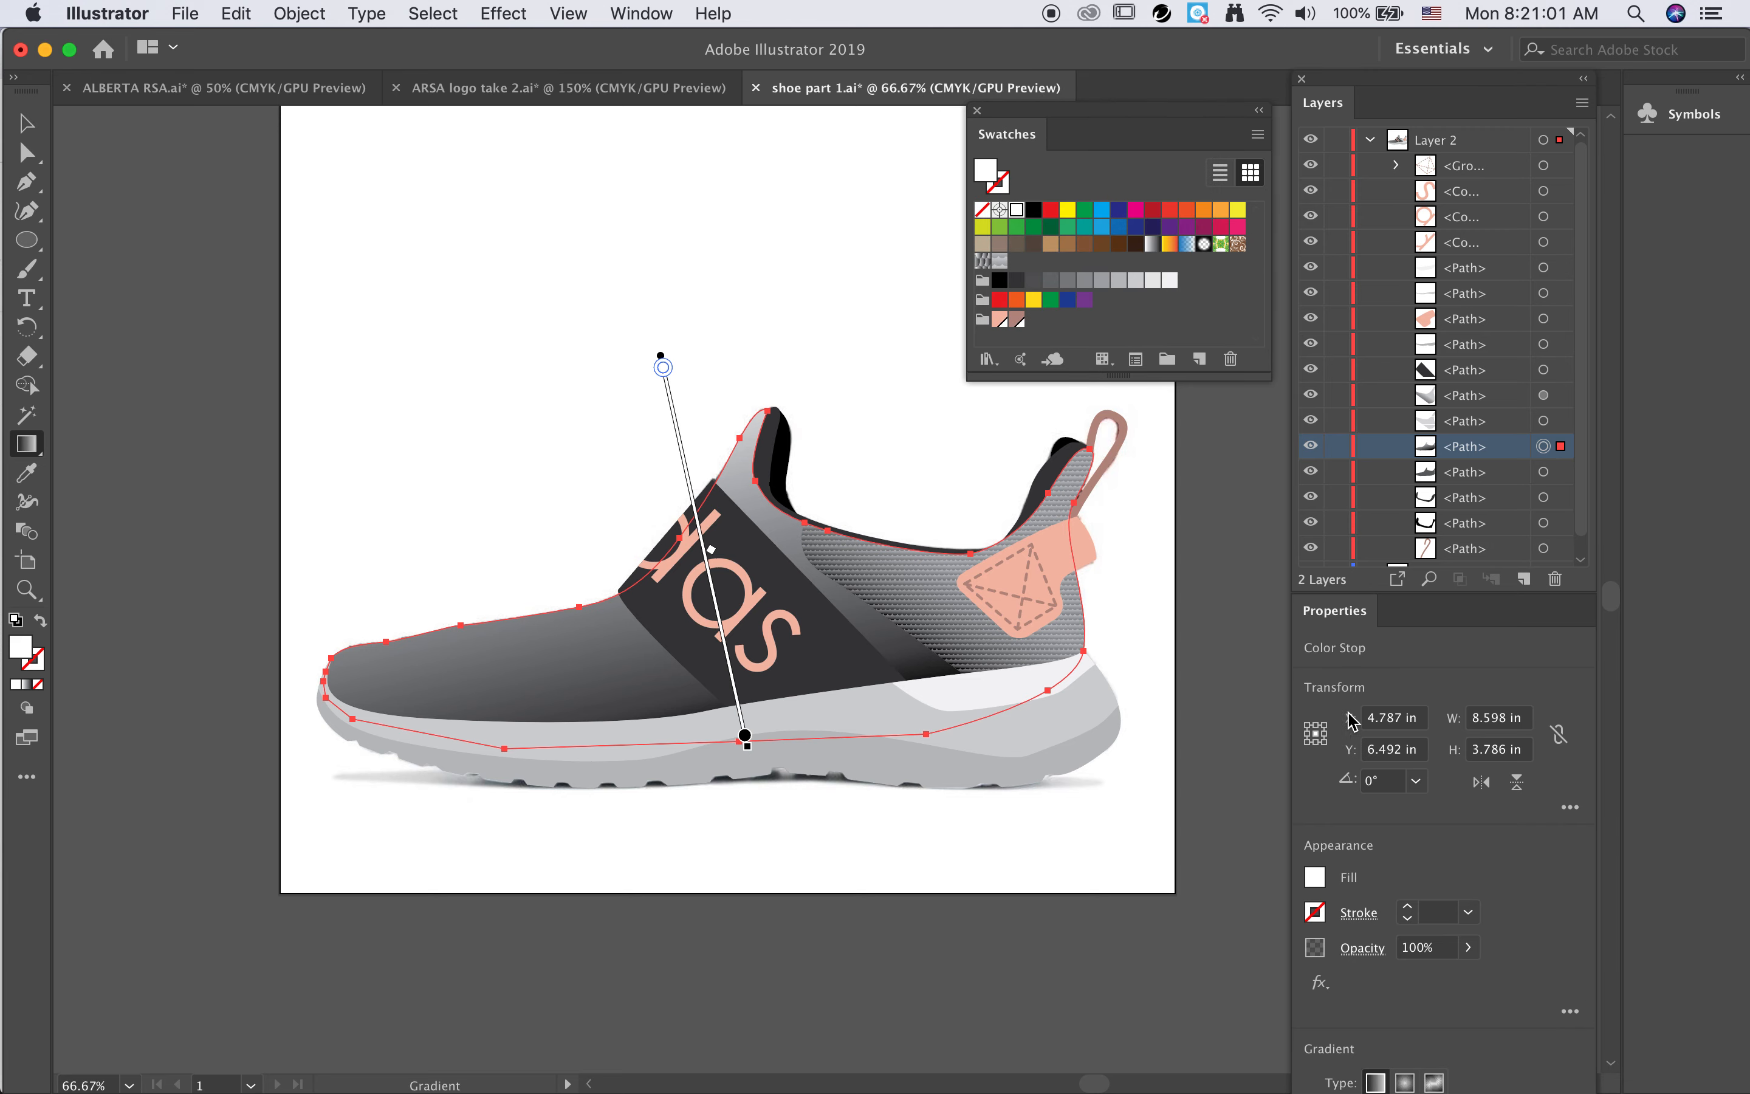
left_click(1363, 953)
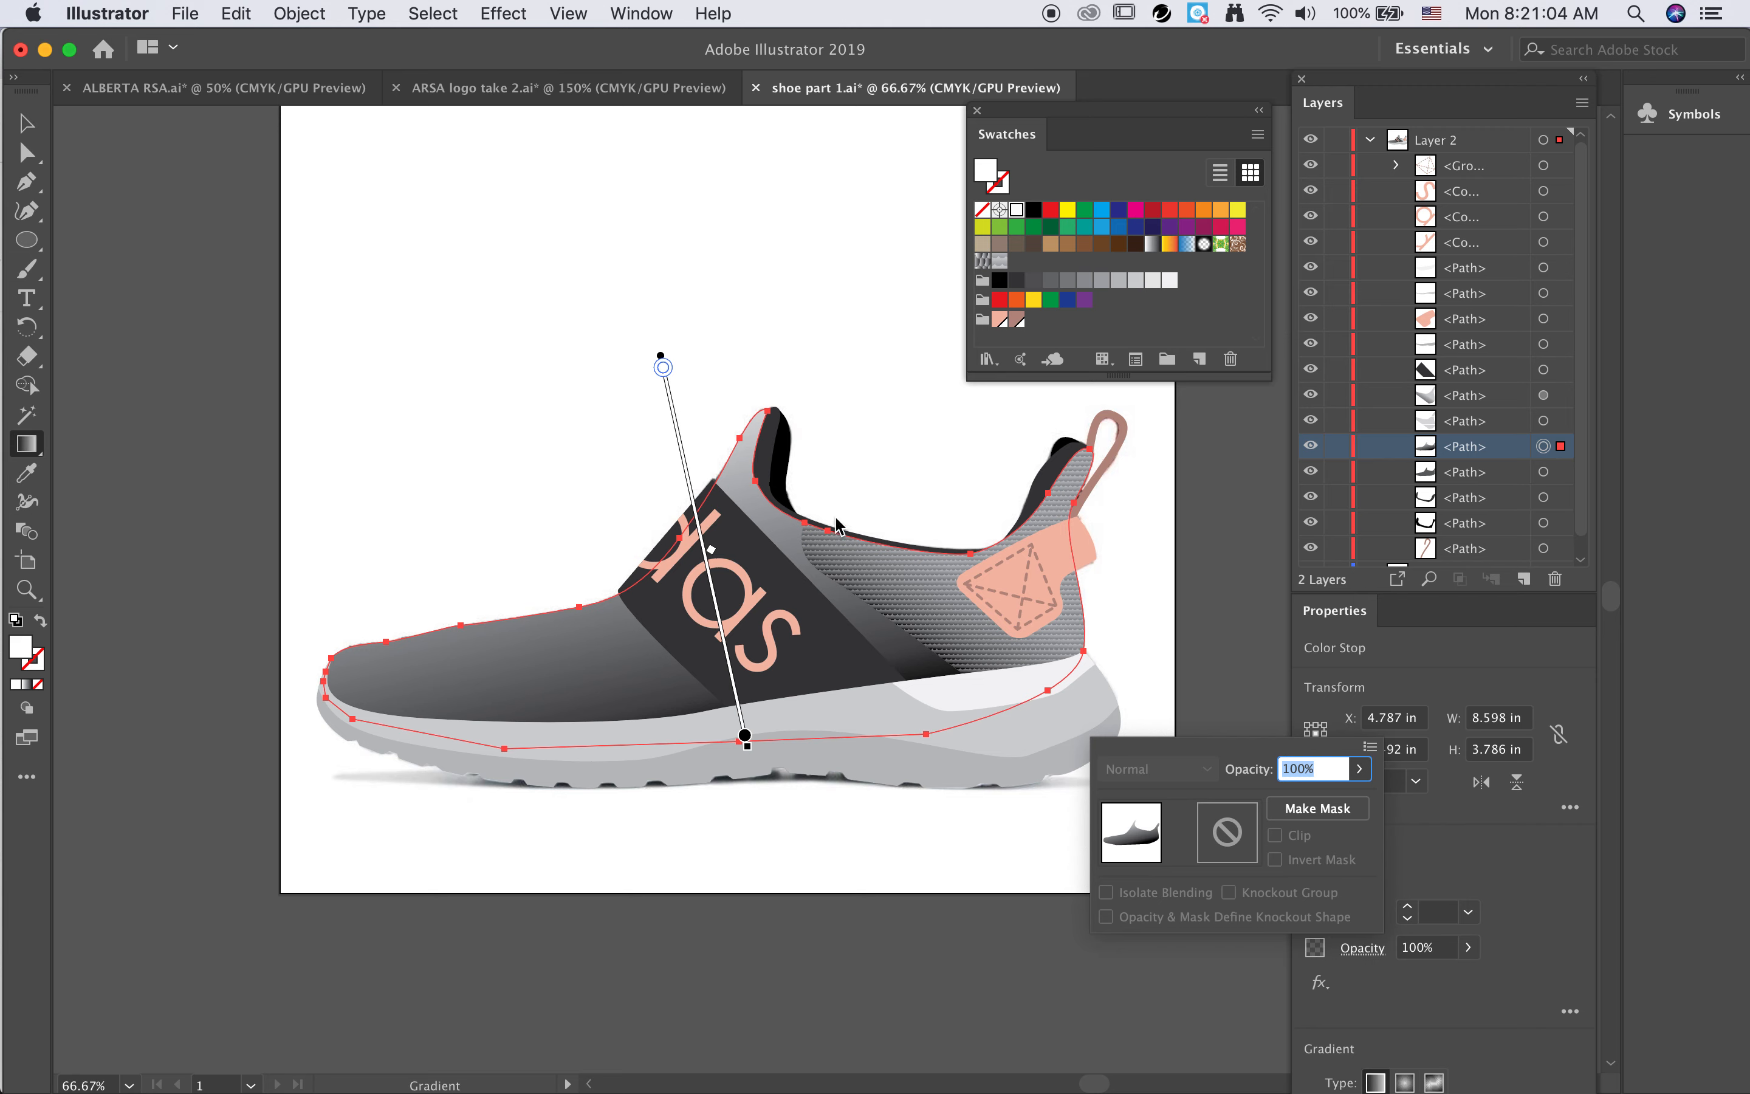
left_click(26, 124)
key("super+z")
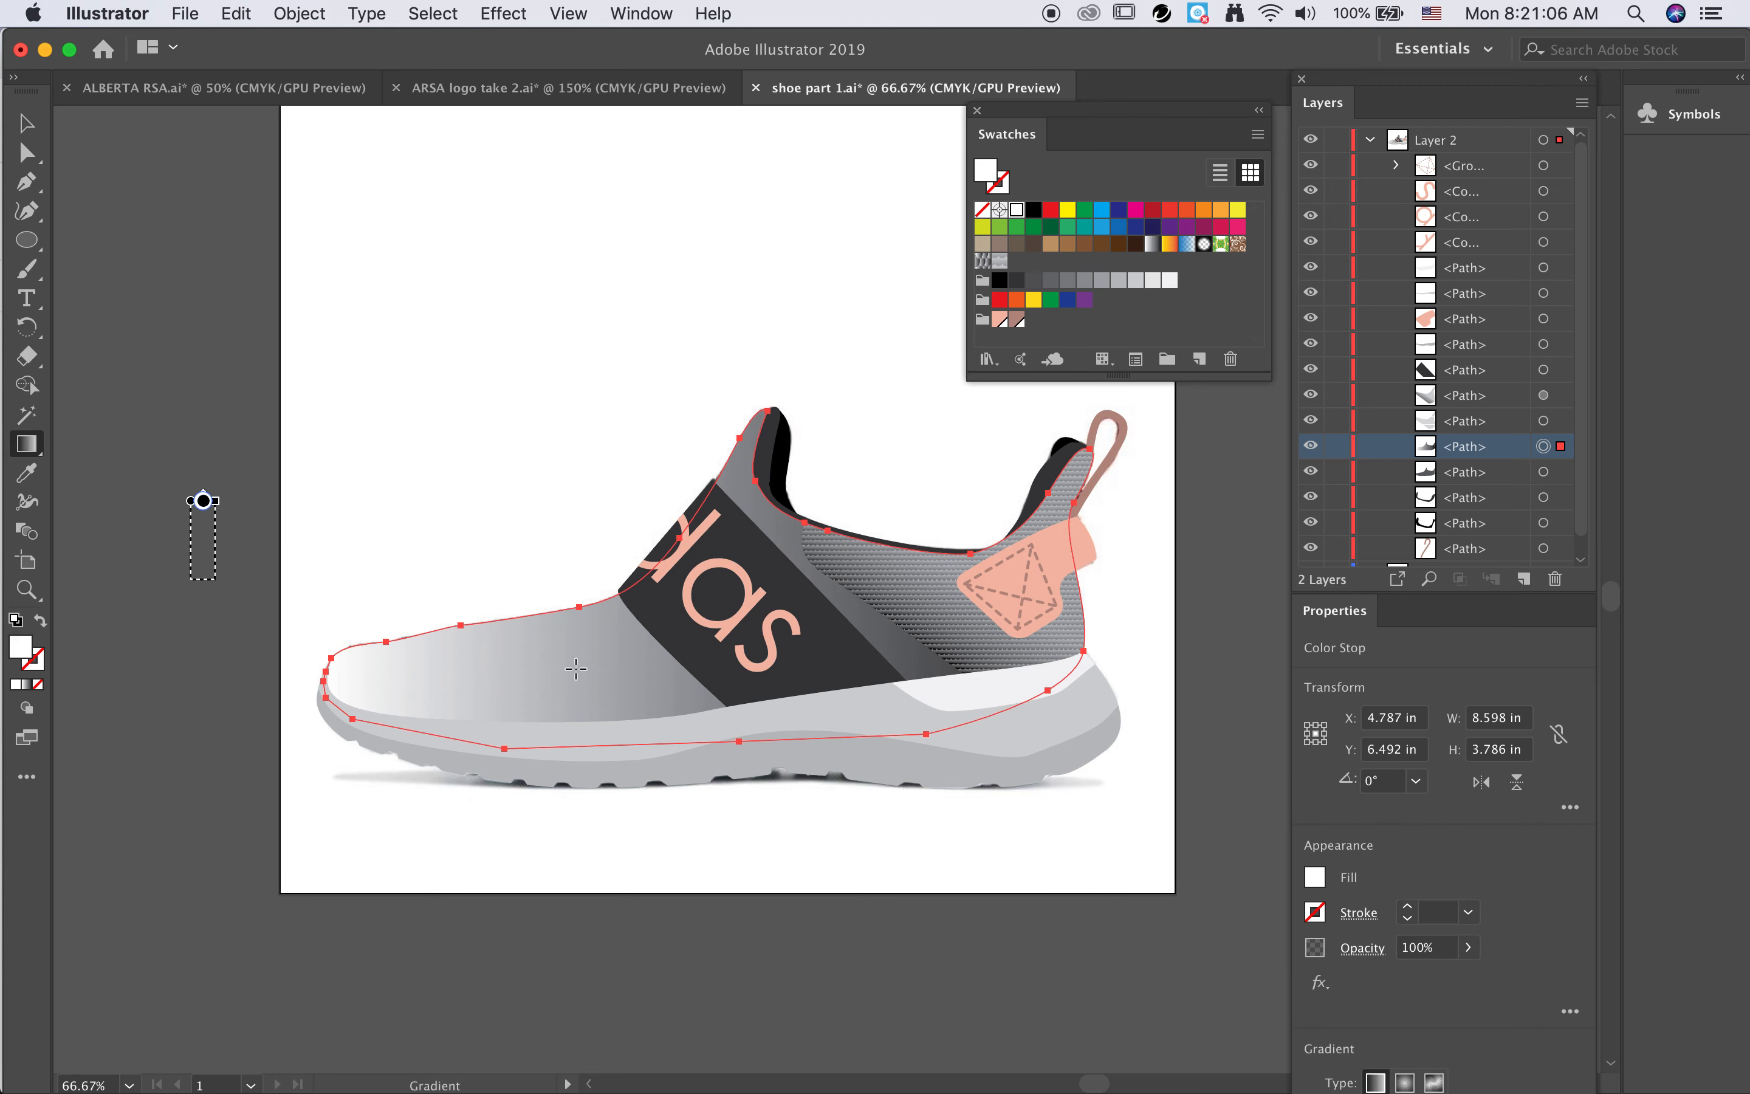
key("super+shift+z")
Step: Set the gradient-filled main upper's blending mode to Color Burn over the knit pattern
left_click(27, 124)
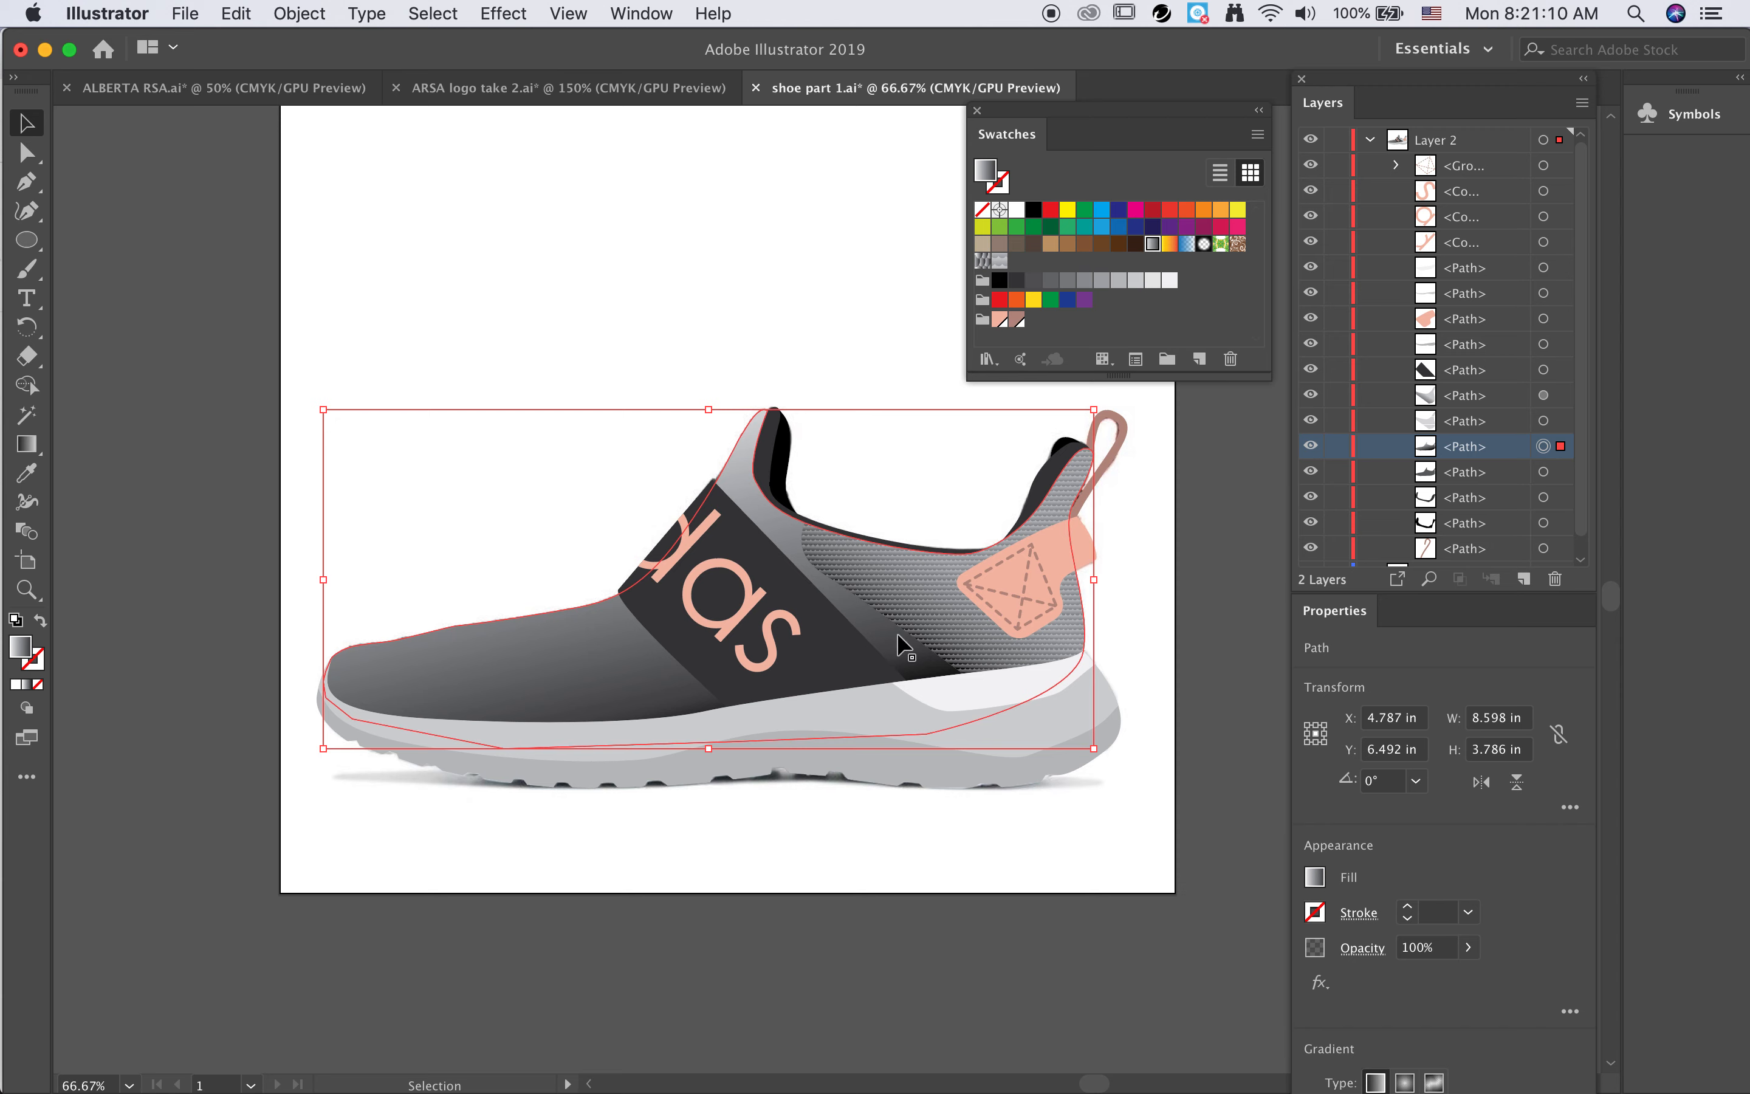
left_click(1363, 948)
left_click(1157, 768)
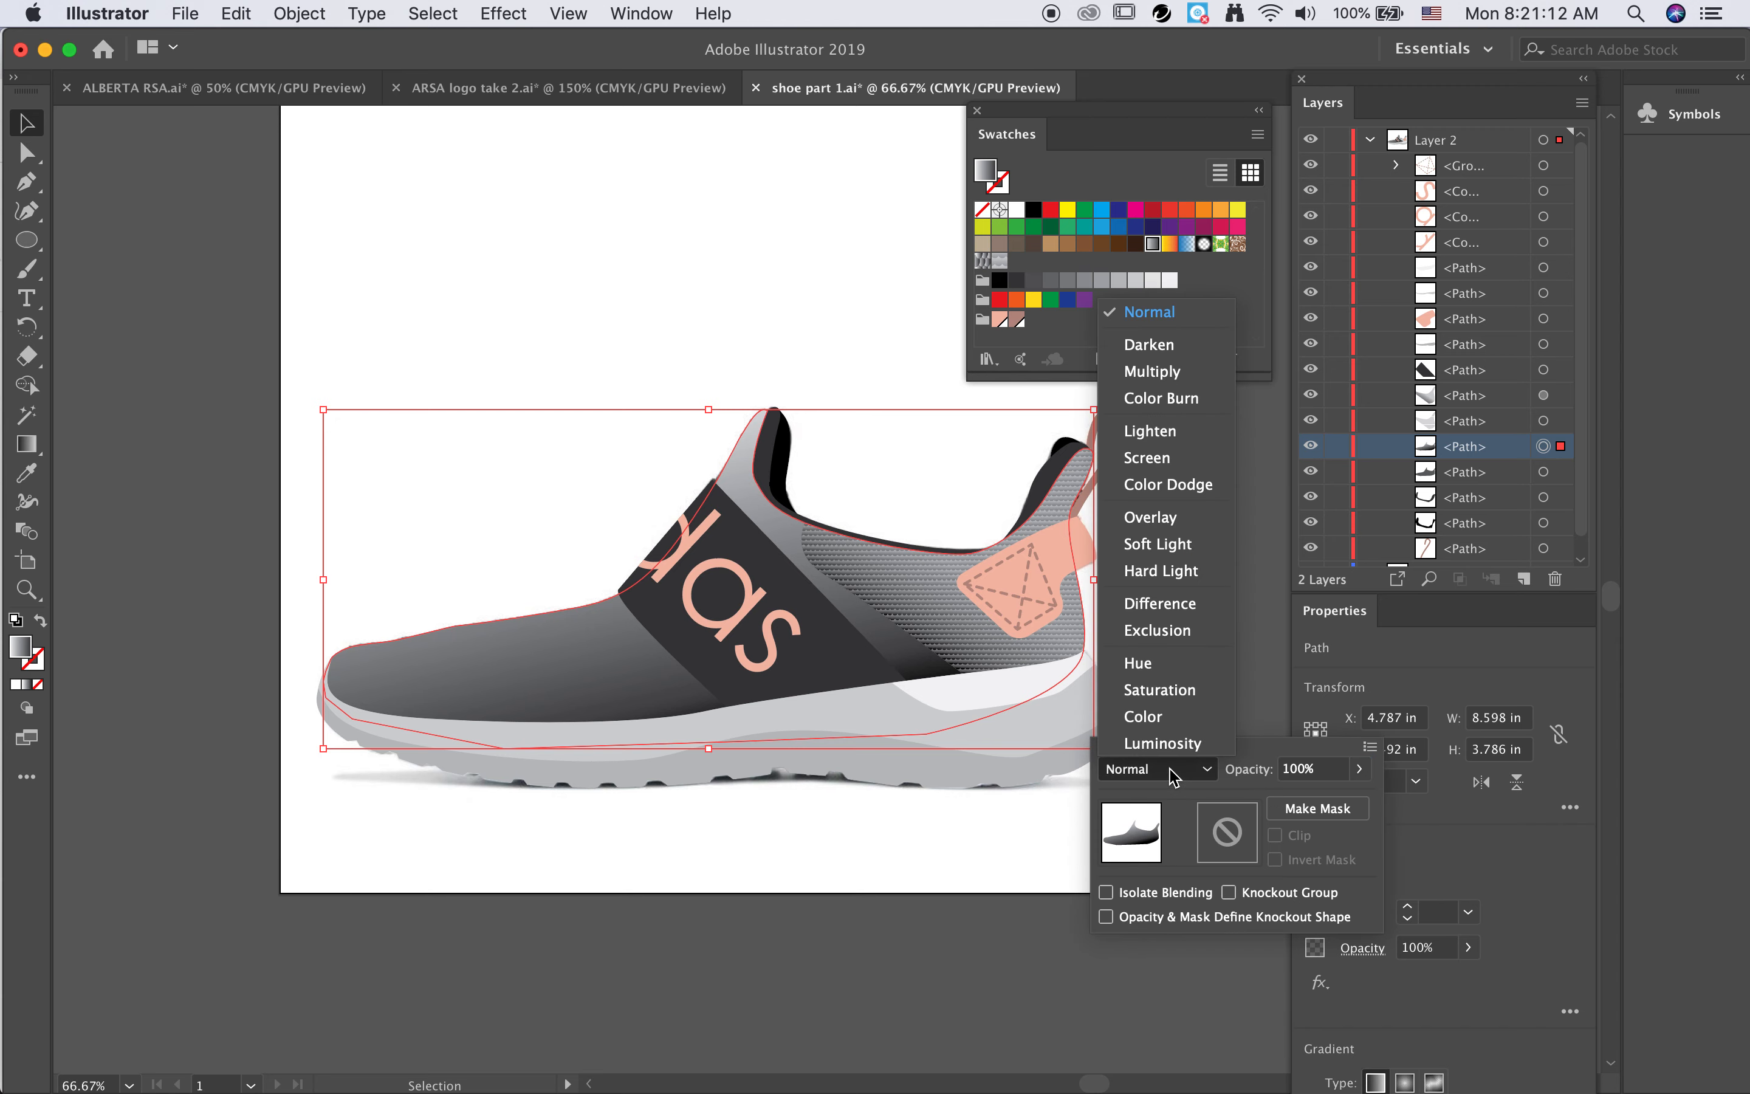
left_click(1163, 398)
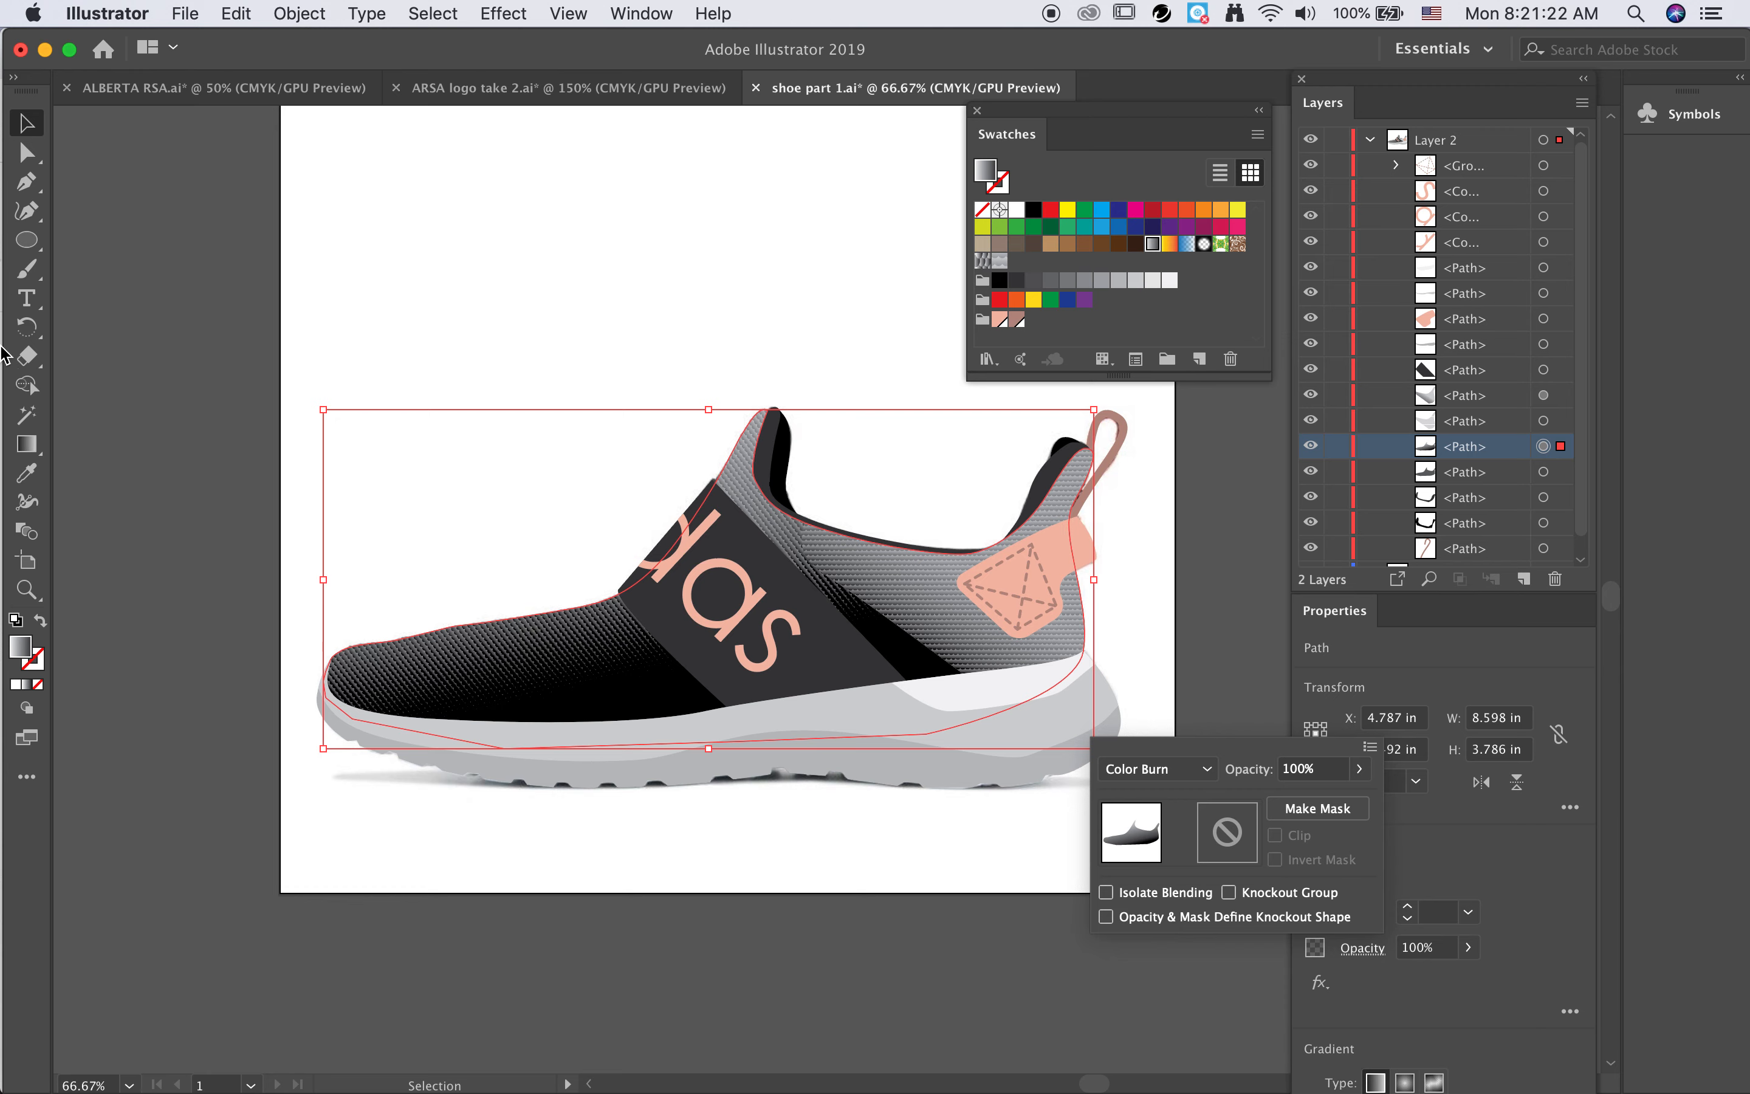
Step: Rotate the main upper's gradient to near vertical, adjust its length and shift it down to darken the upper toward the sole
left_click(26, 444)
left_click(184, 352)
left_click(659, 672)
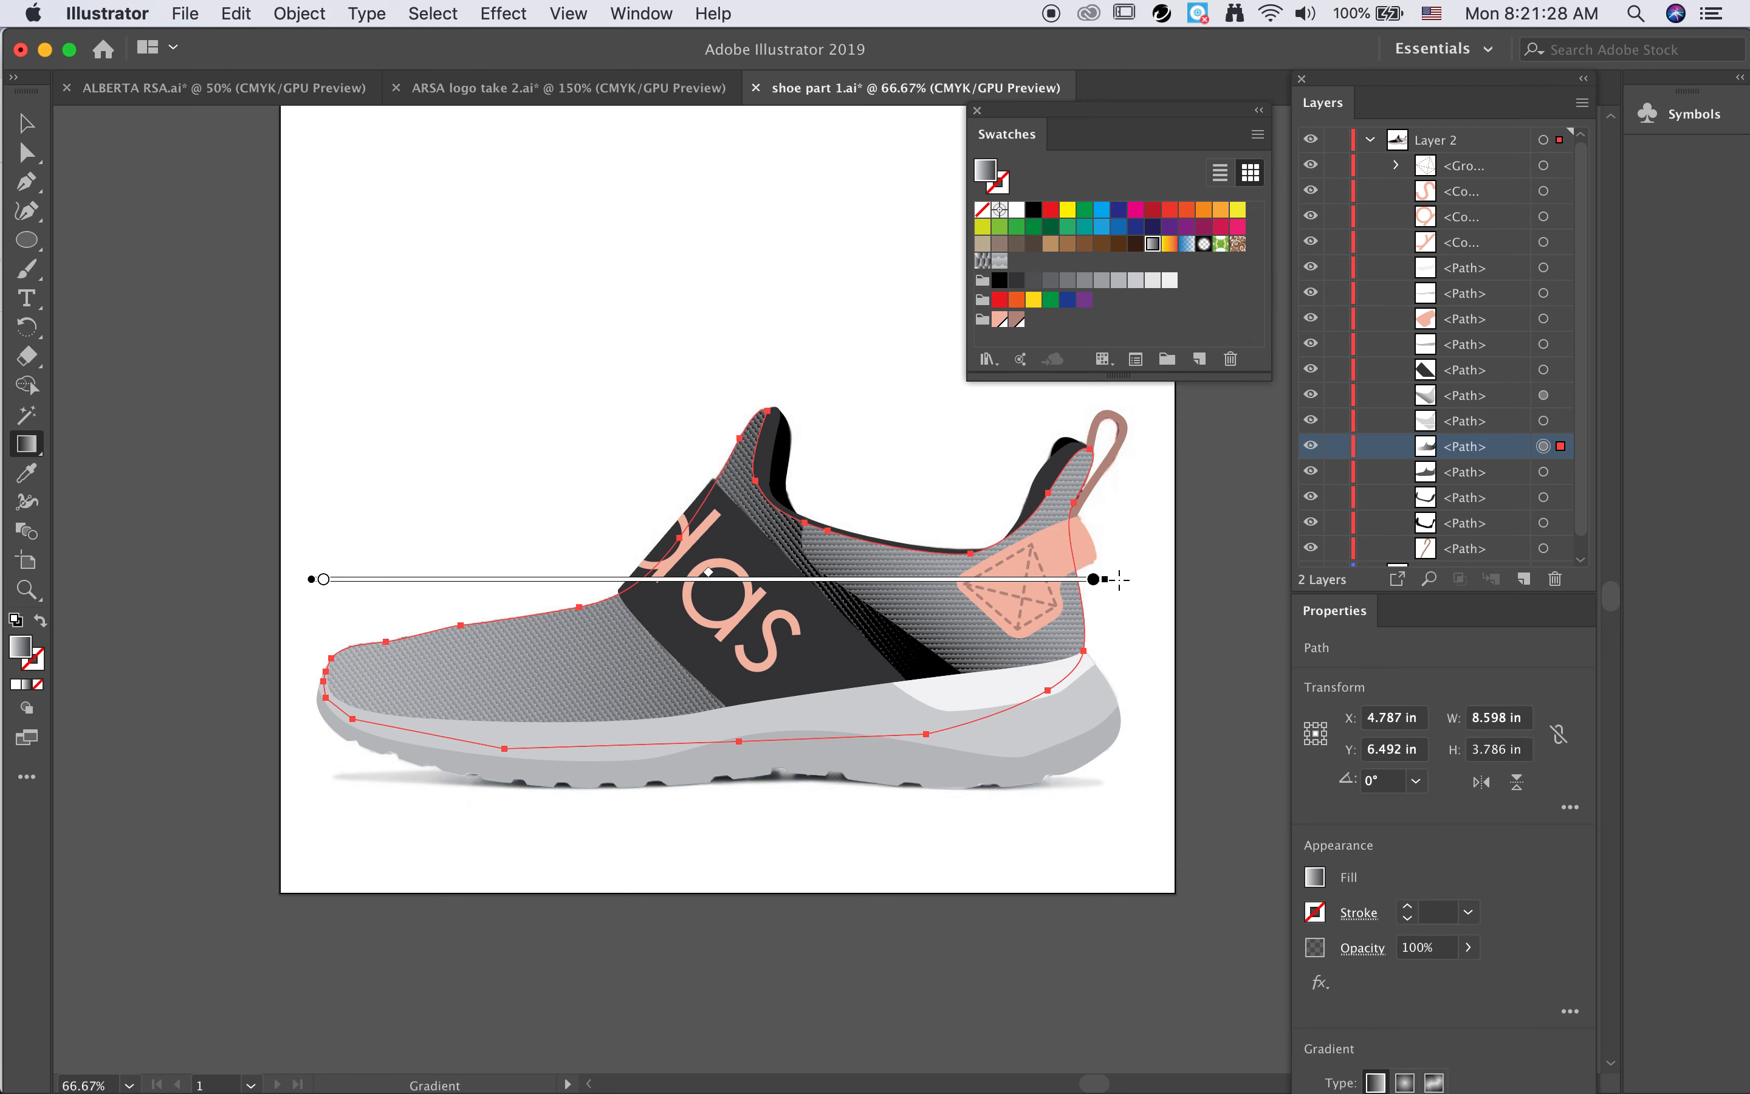
left_click_drag(1114, 580, 747, 808)
mouse_move(1100, 789)
left_mouse_down()
mouse_move(800, 713)
mouse_move(832, 644)
mouse_move(676, 691)
mouse_move(578, 832)
mouse_move(438, 852)
left_mouse_up()
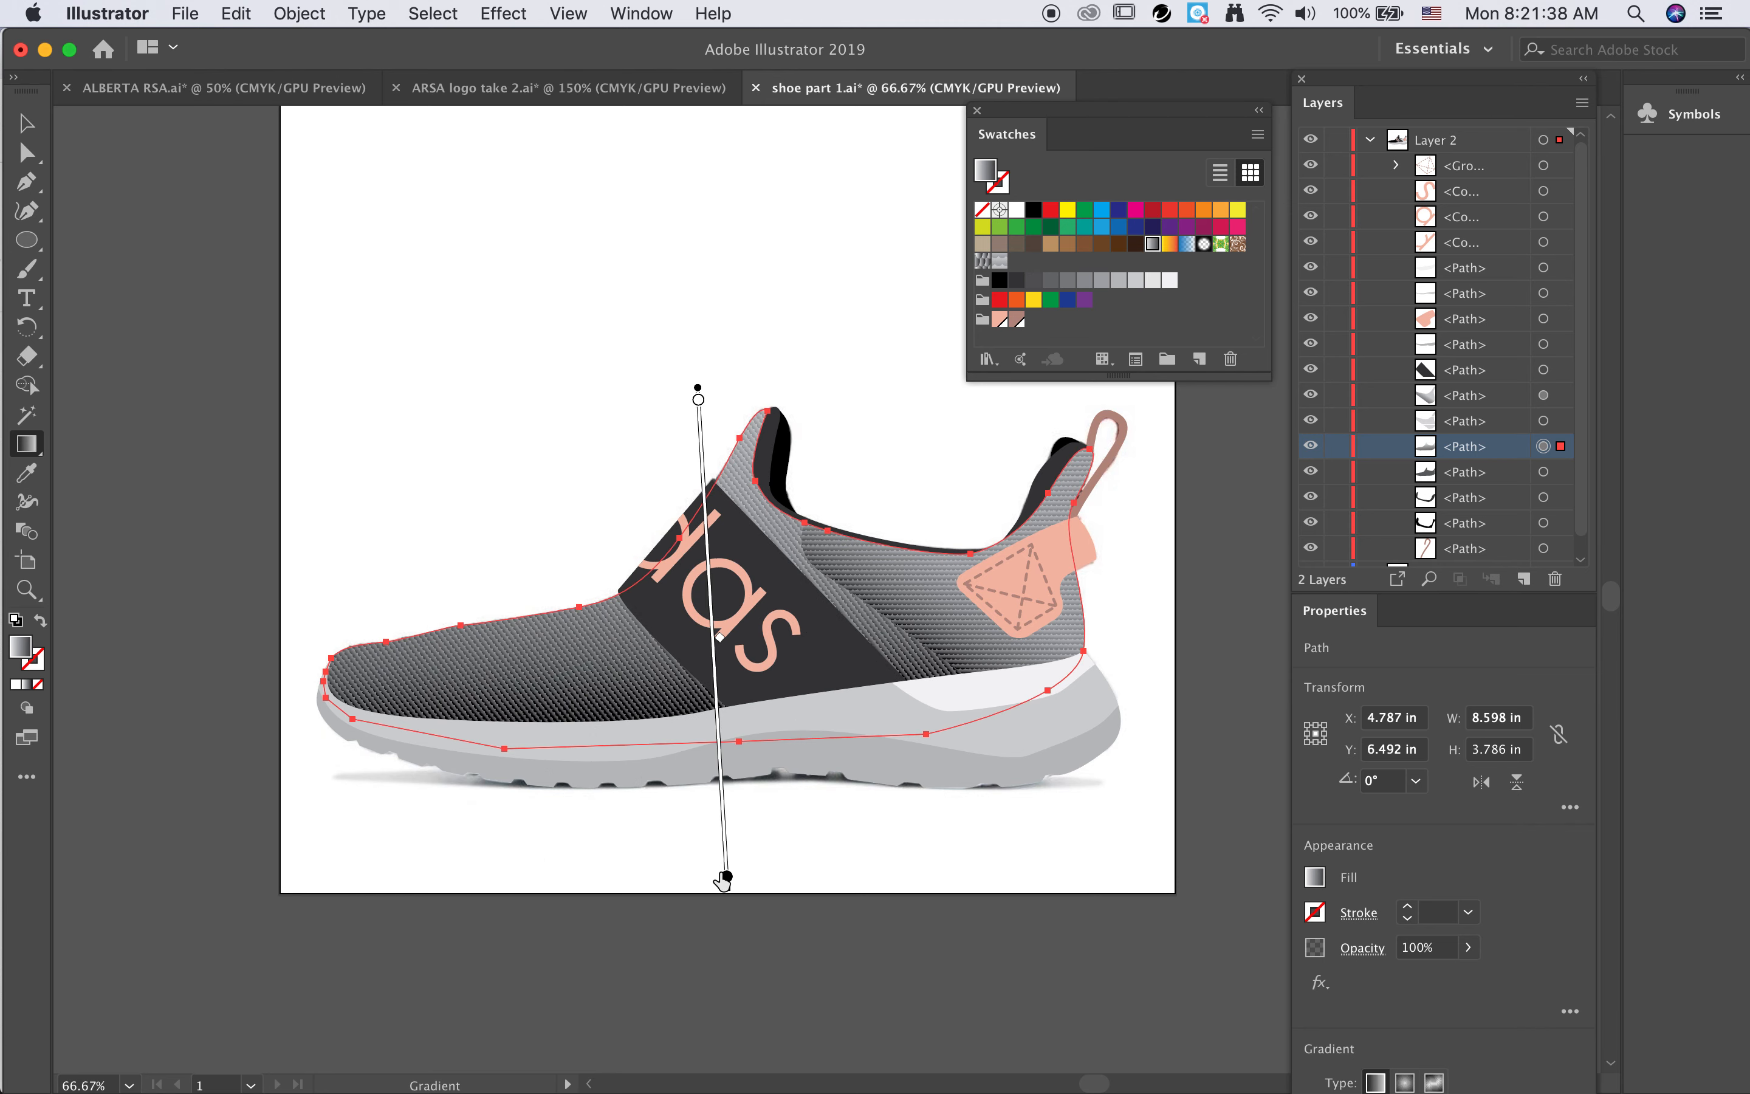
left_click_drag(726, 877, 724, 836)
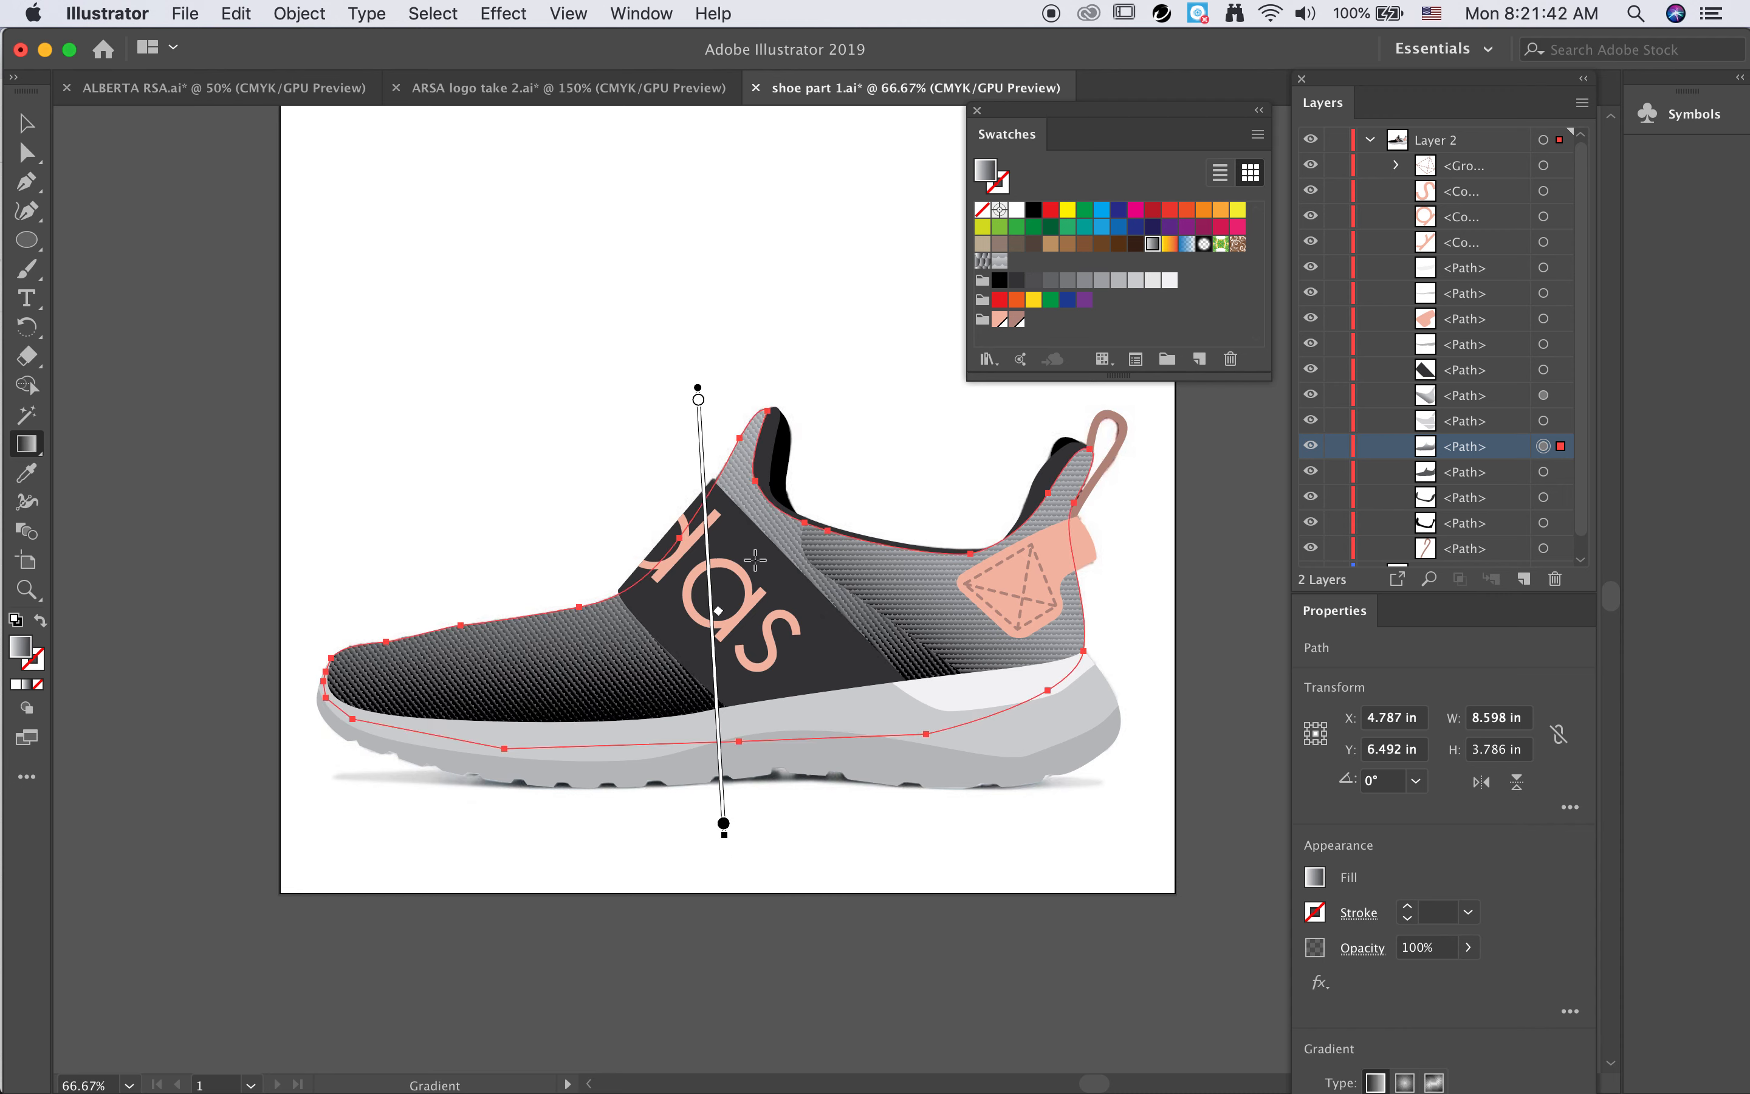
left_click_drag(711, 554, 714, 611)
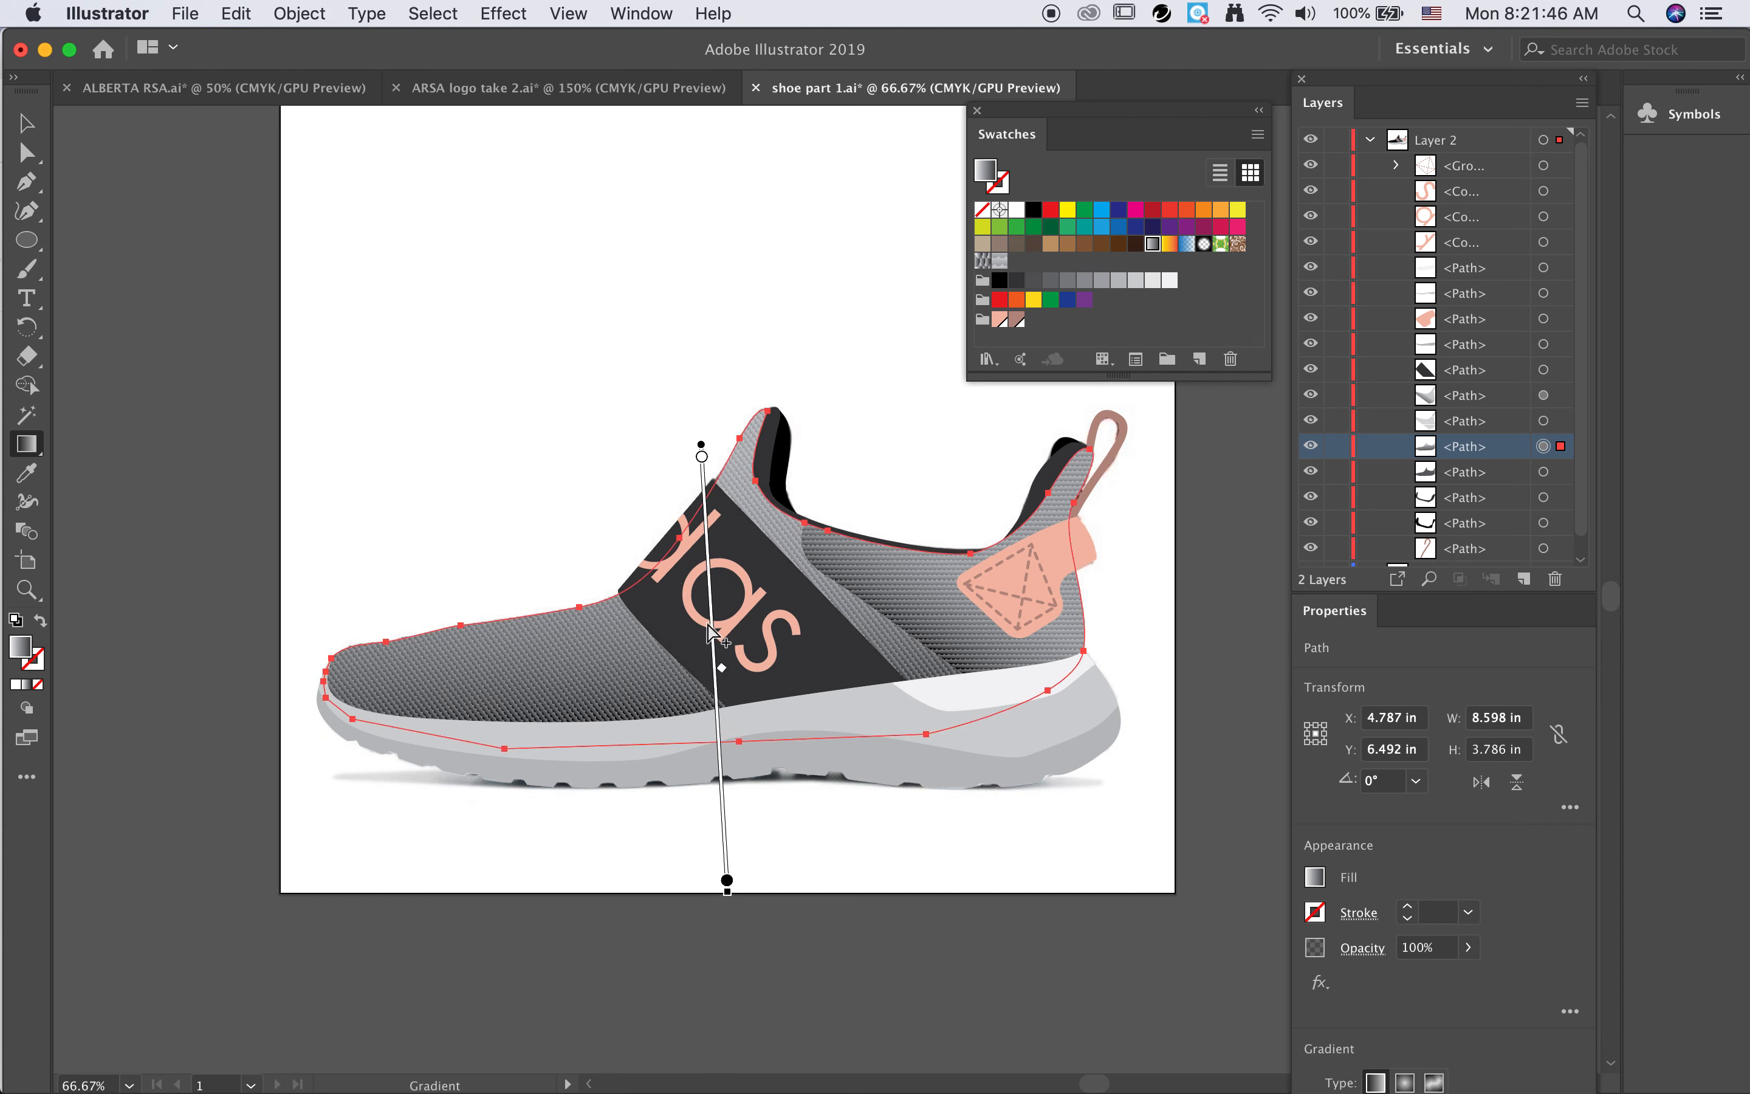
Step: Tilt the main upper's gradient so it darkens diagonally down toward the heel, and deselect the panel
mouse_move(731, 896)
left_mouse_down()
mouse_move(752, 904)
mouse_move(798, 860)
left_mouse_up()
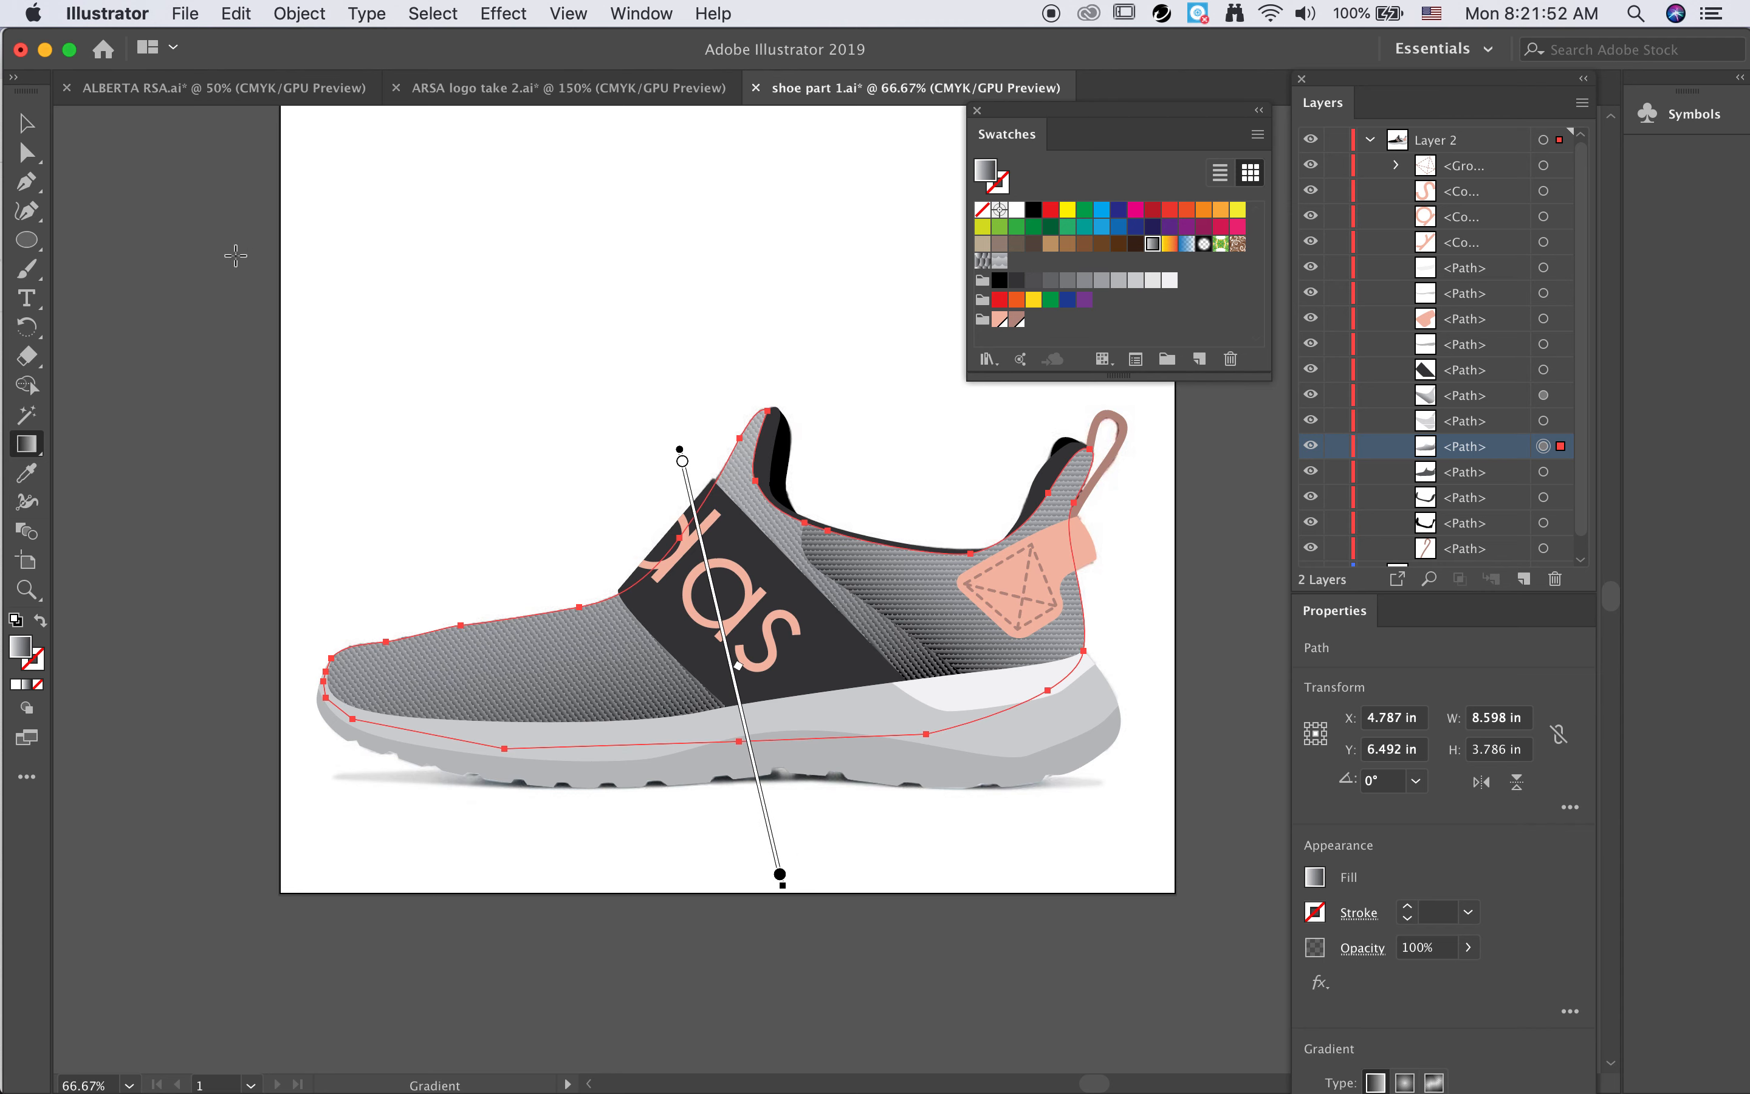
key("v")
left_click(221, 386)
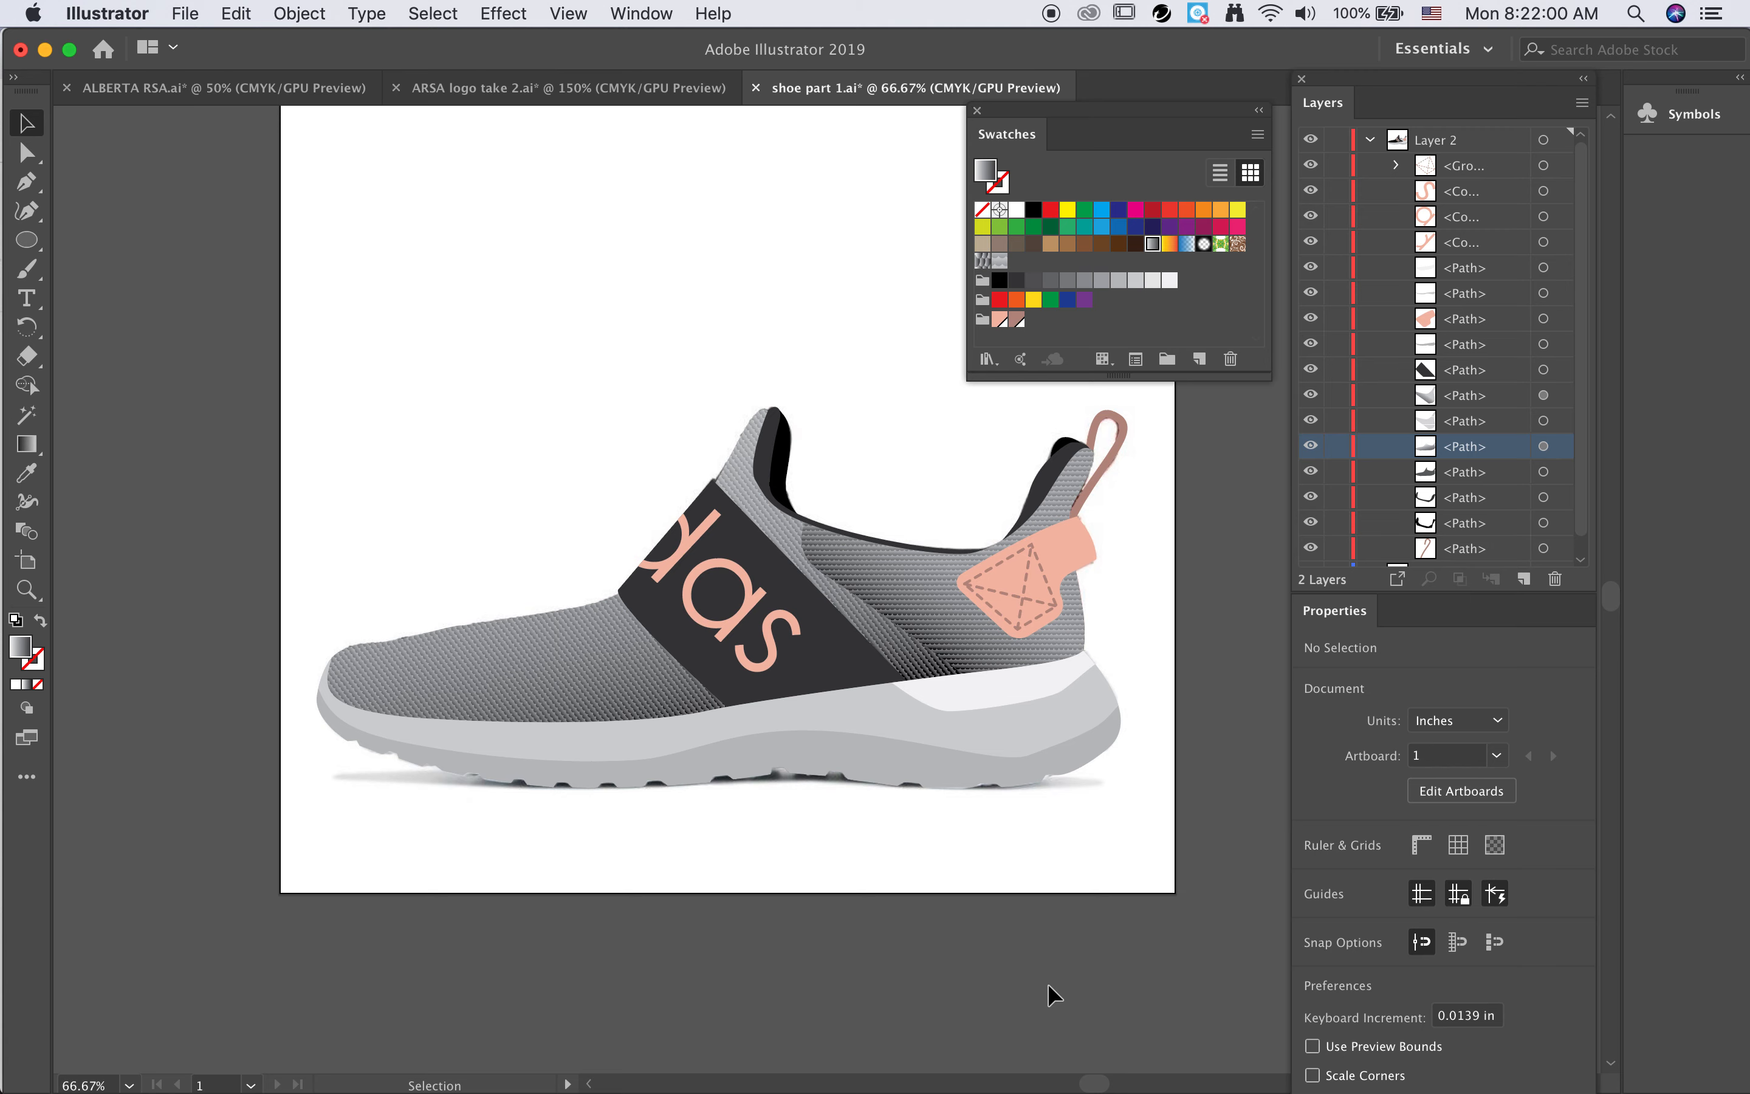
Step: Check the blending mode in the main upper's opacity settings and deselect the panel
left_click(1062, 668)
left_click(1363, 949)
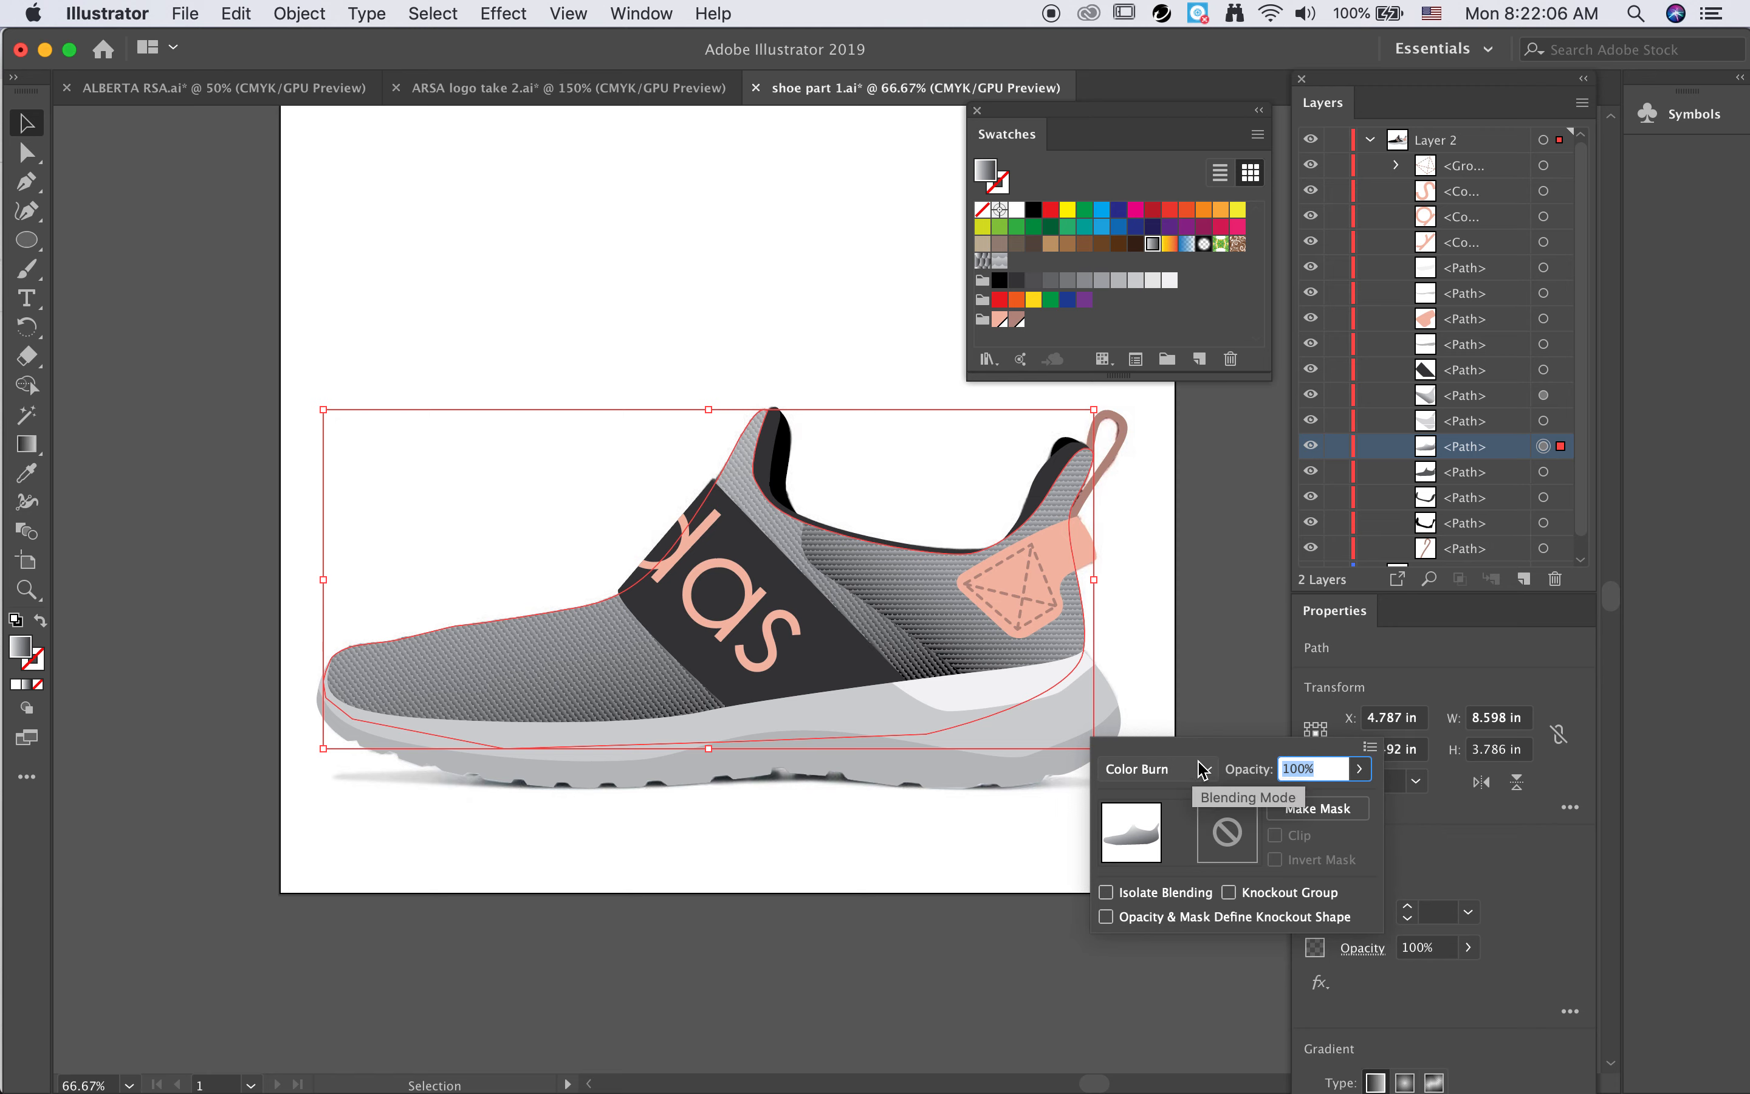
left_click(187, 418)
left_click(236, 495)
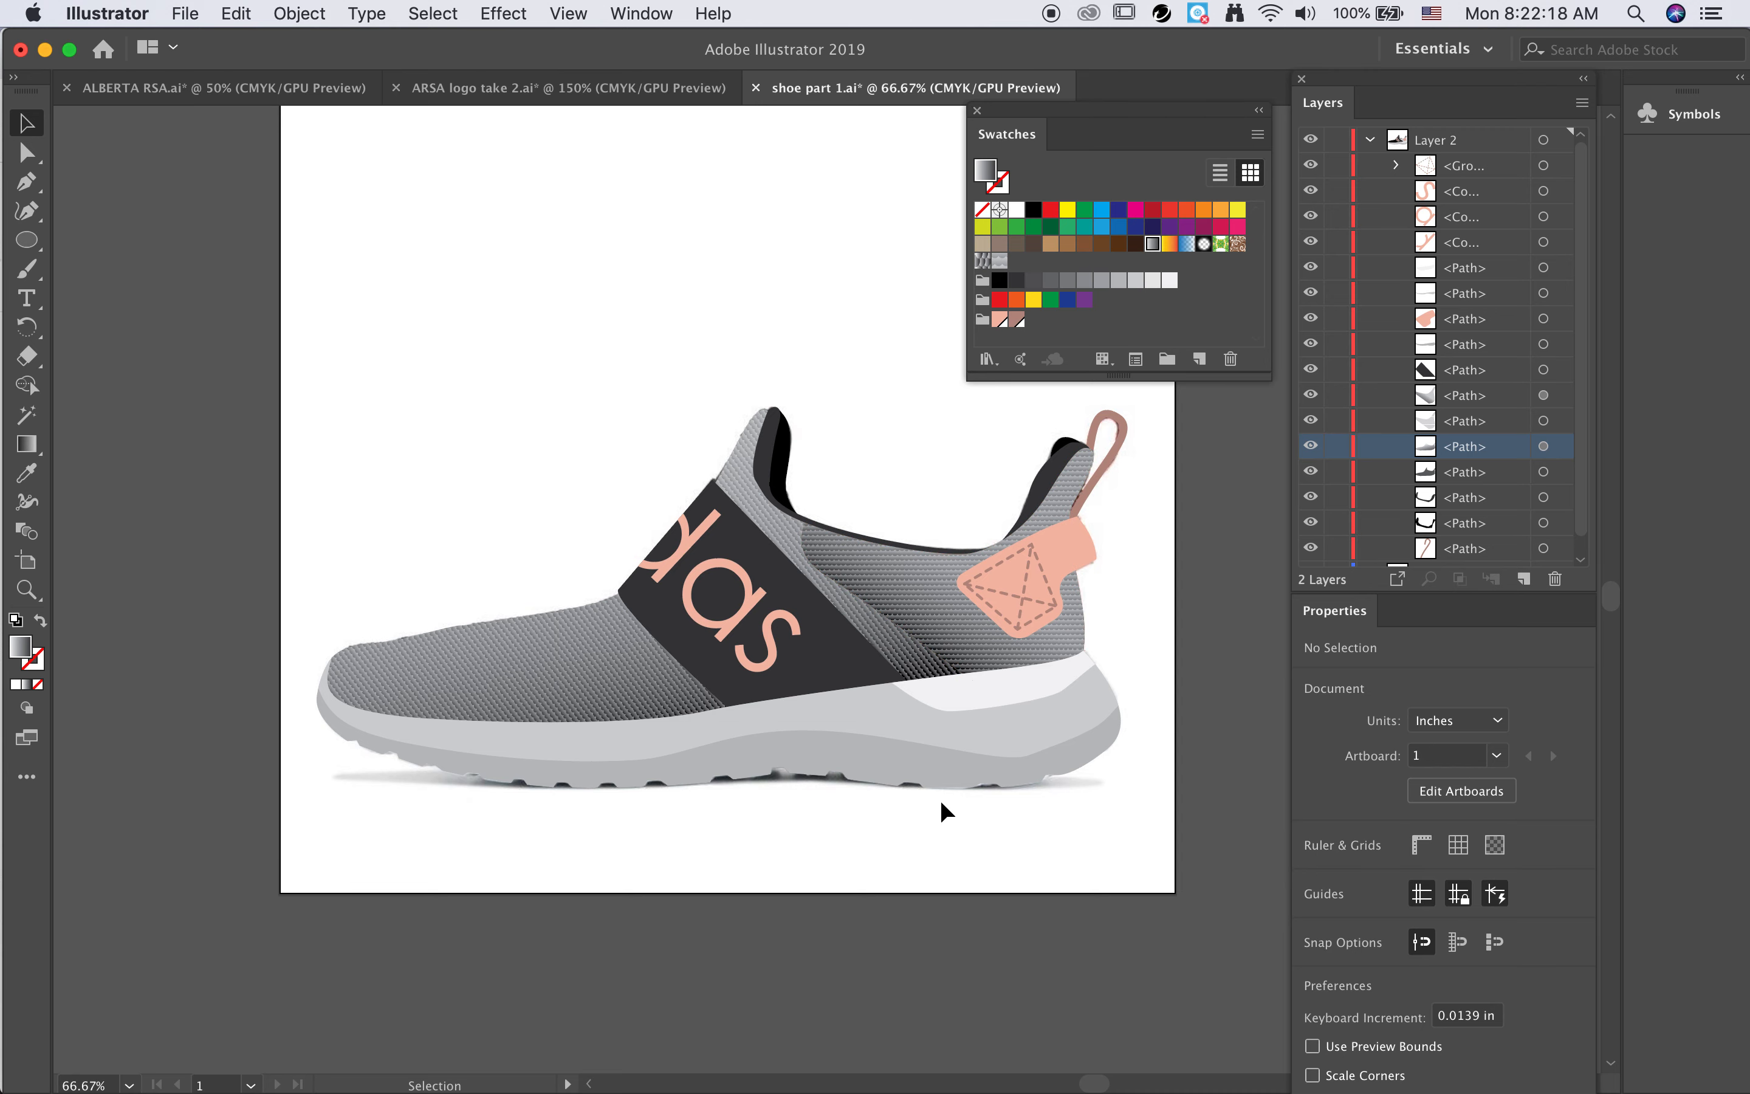
Step: Toggle Layer 2's visibility to examine the sole shading on the reference shoe photo
left_click(1311, 142)
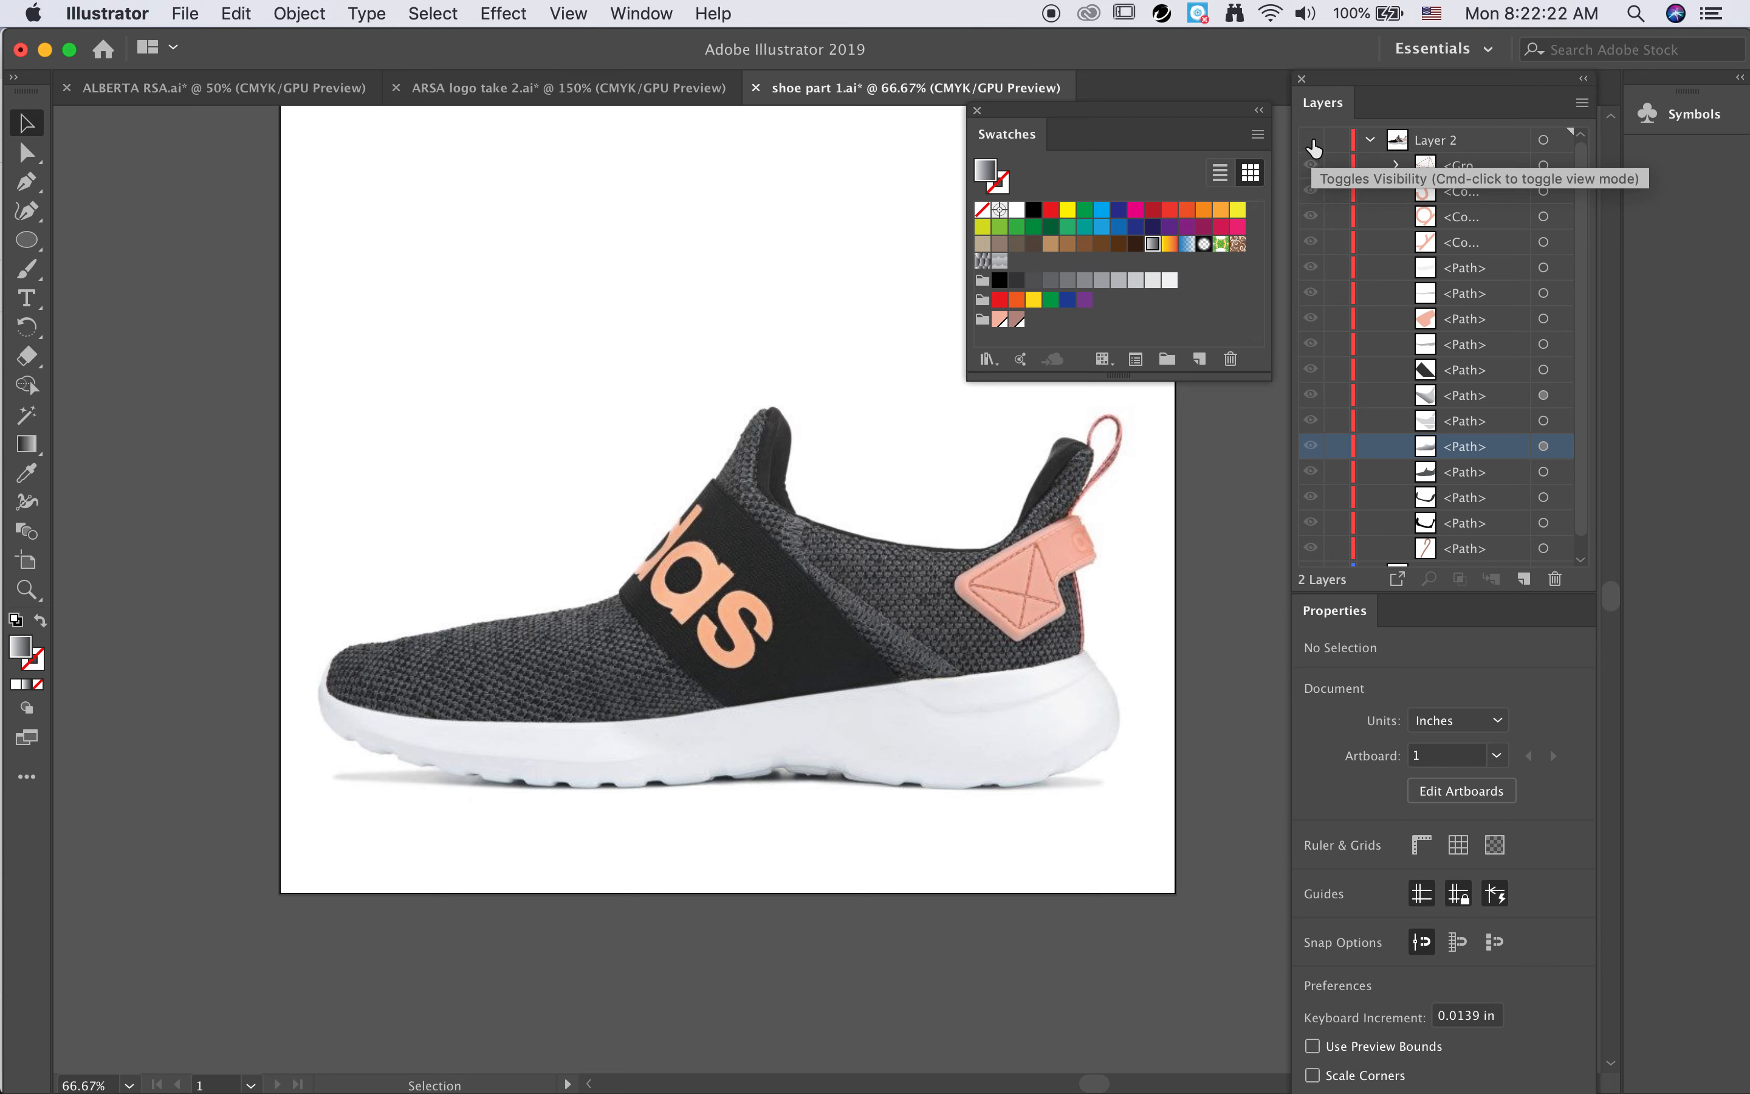
left_click(1313, 141)
left_click(1312, 142)
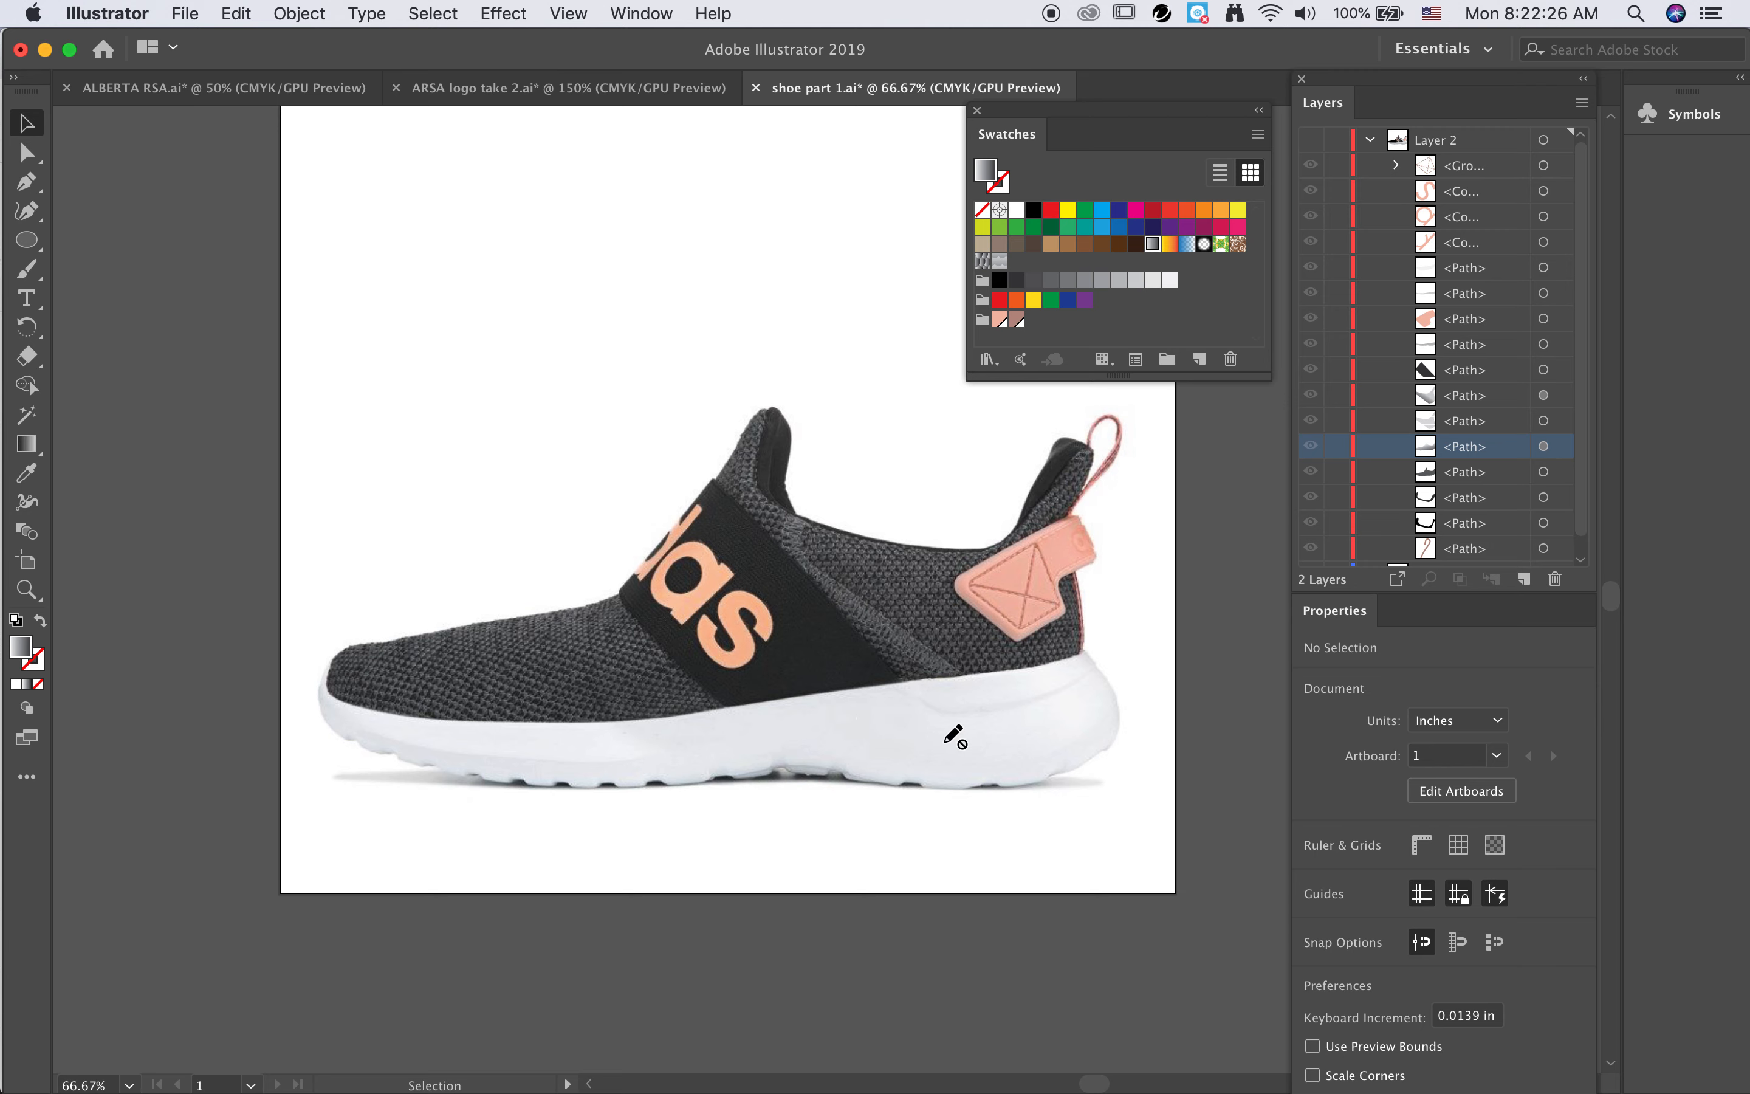
left_click(1313, 142)
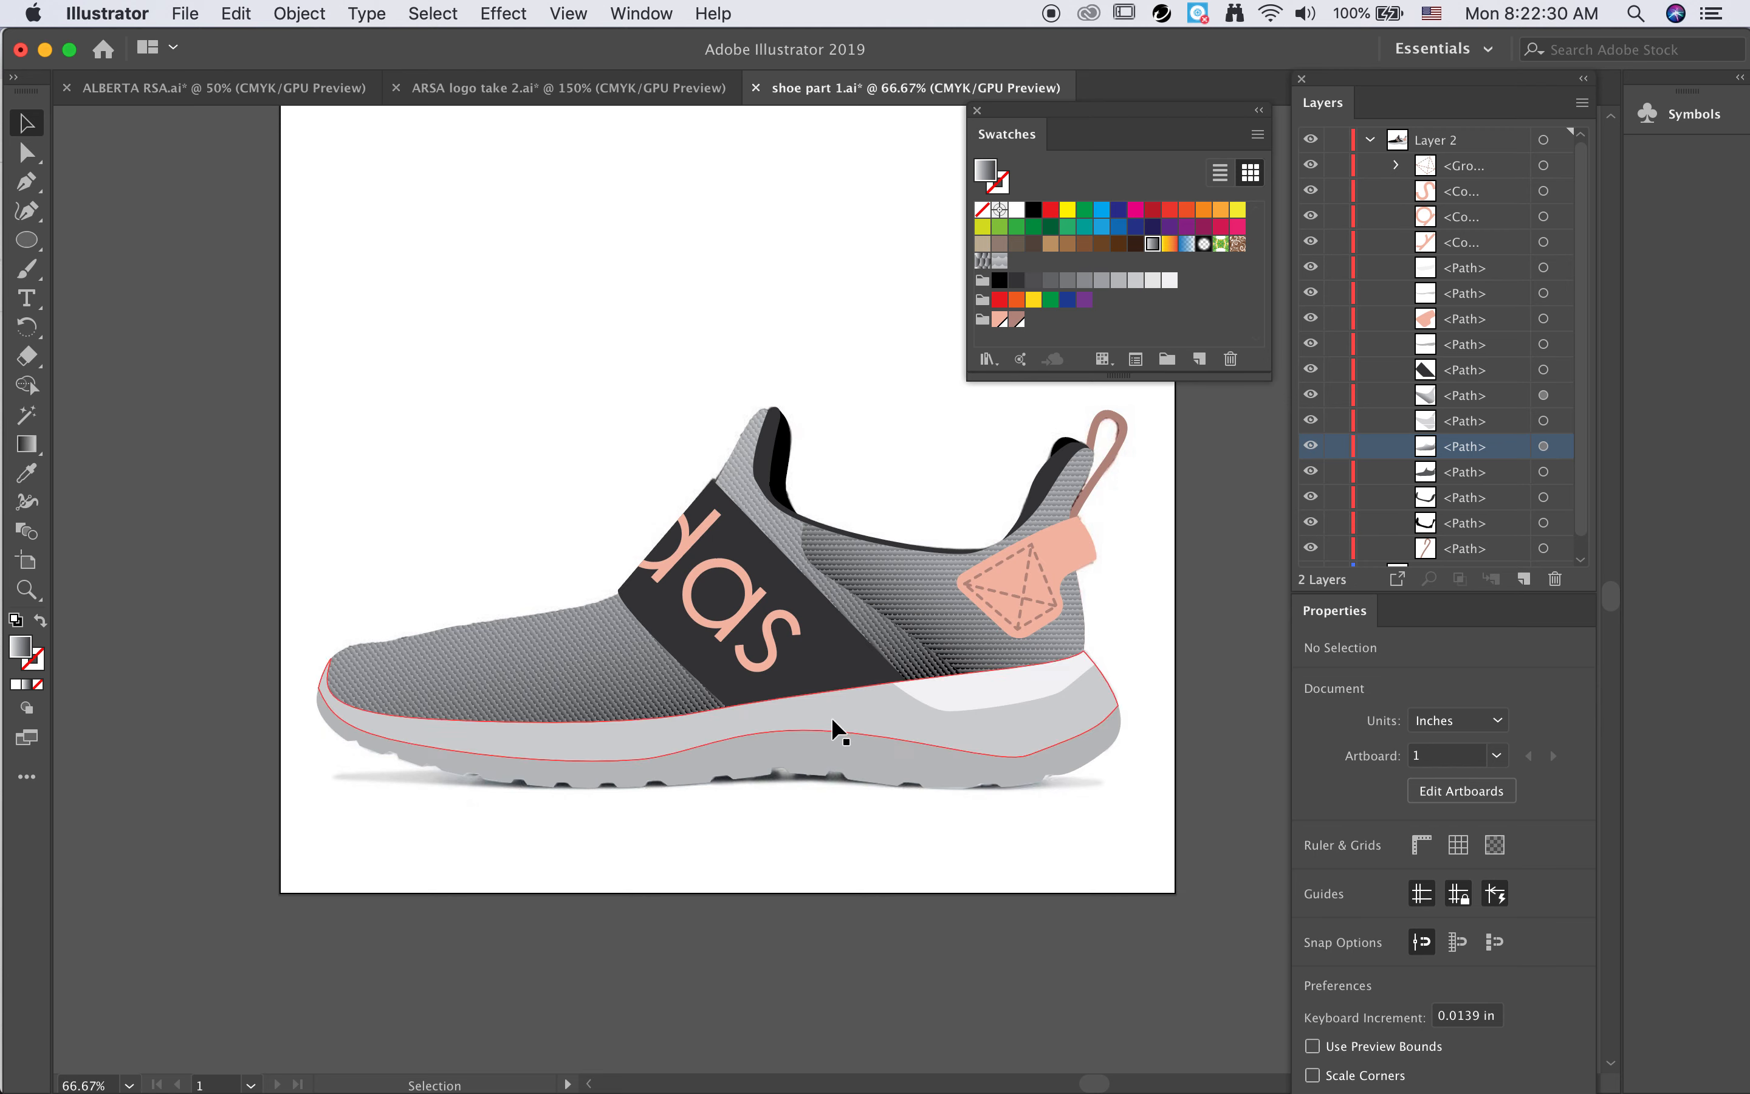
Step: Fill the midsole shape with the White, Black gradient swatch and check the reference photo's sole by toggling Layer 2
left_click(937, 720)
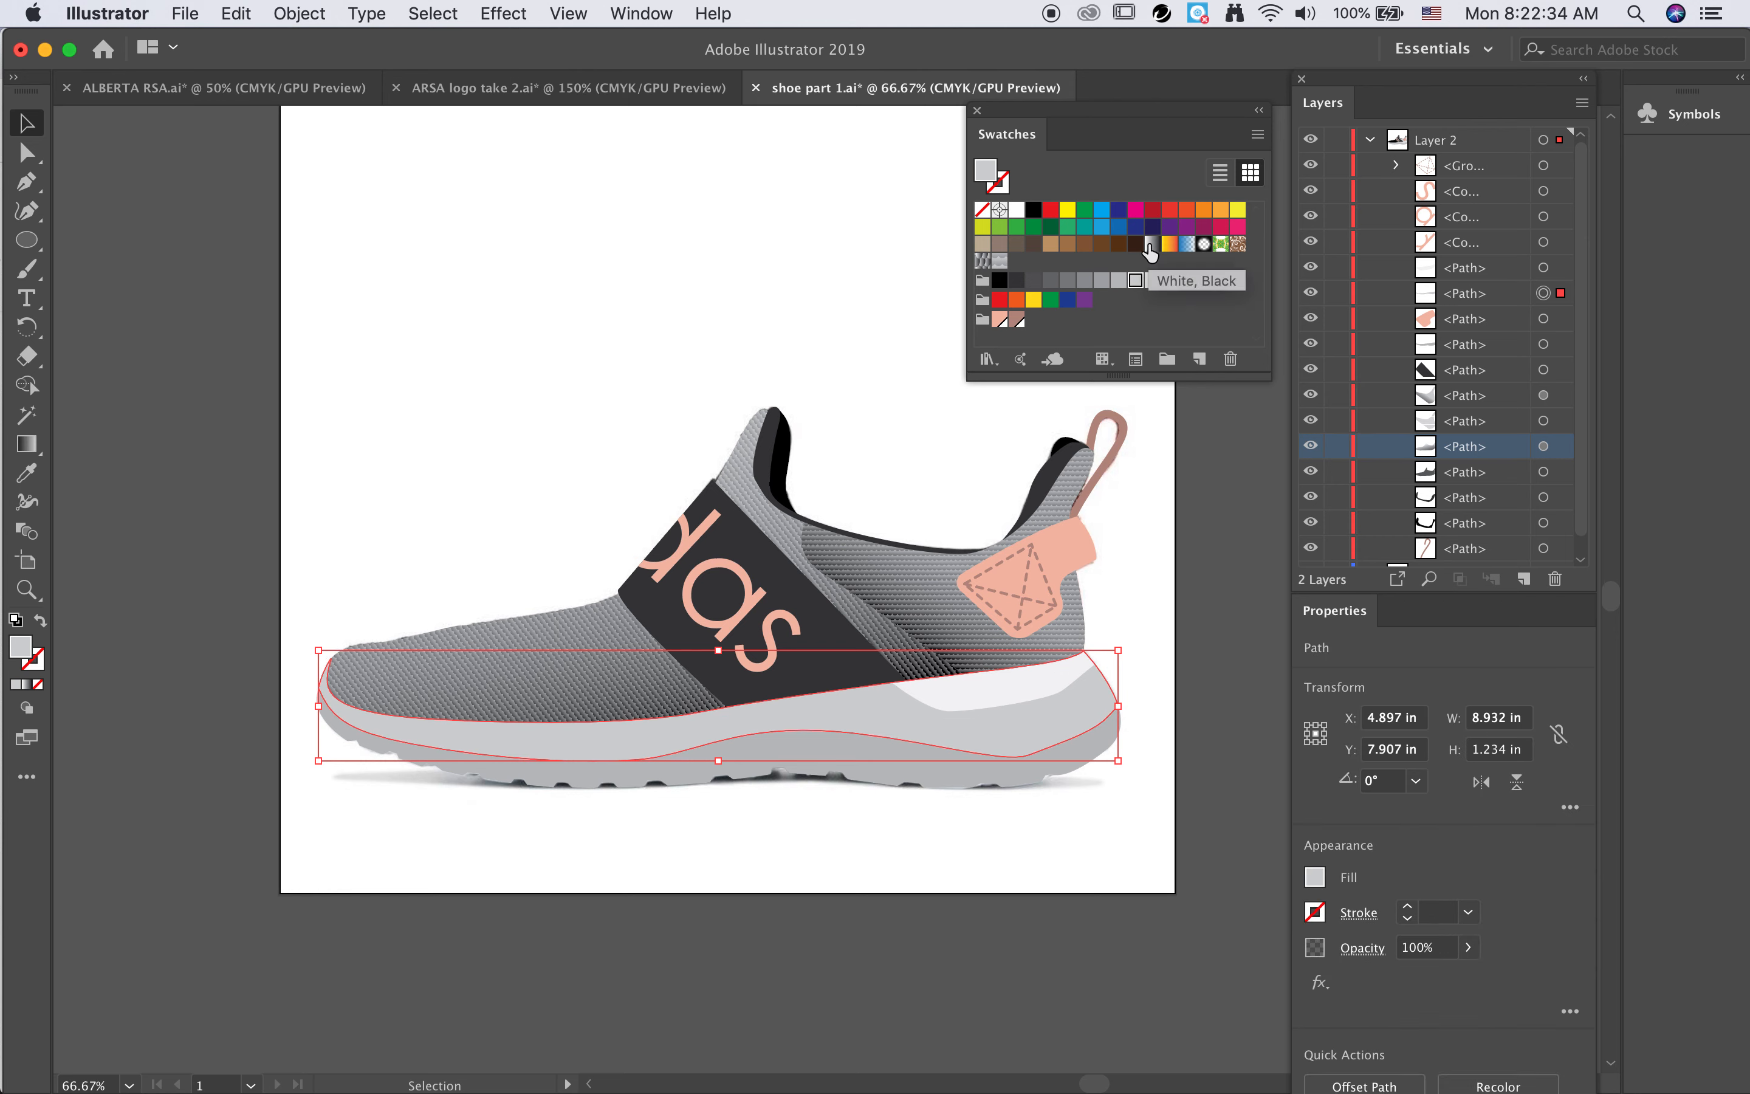
left_click(1150, 246)
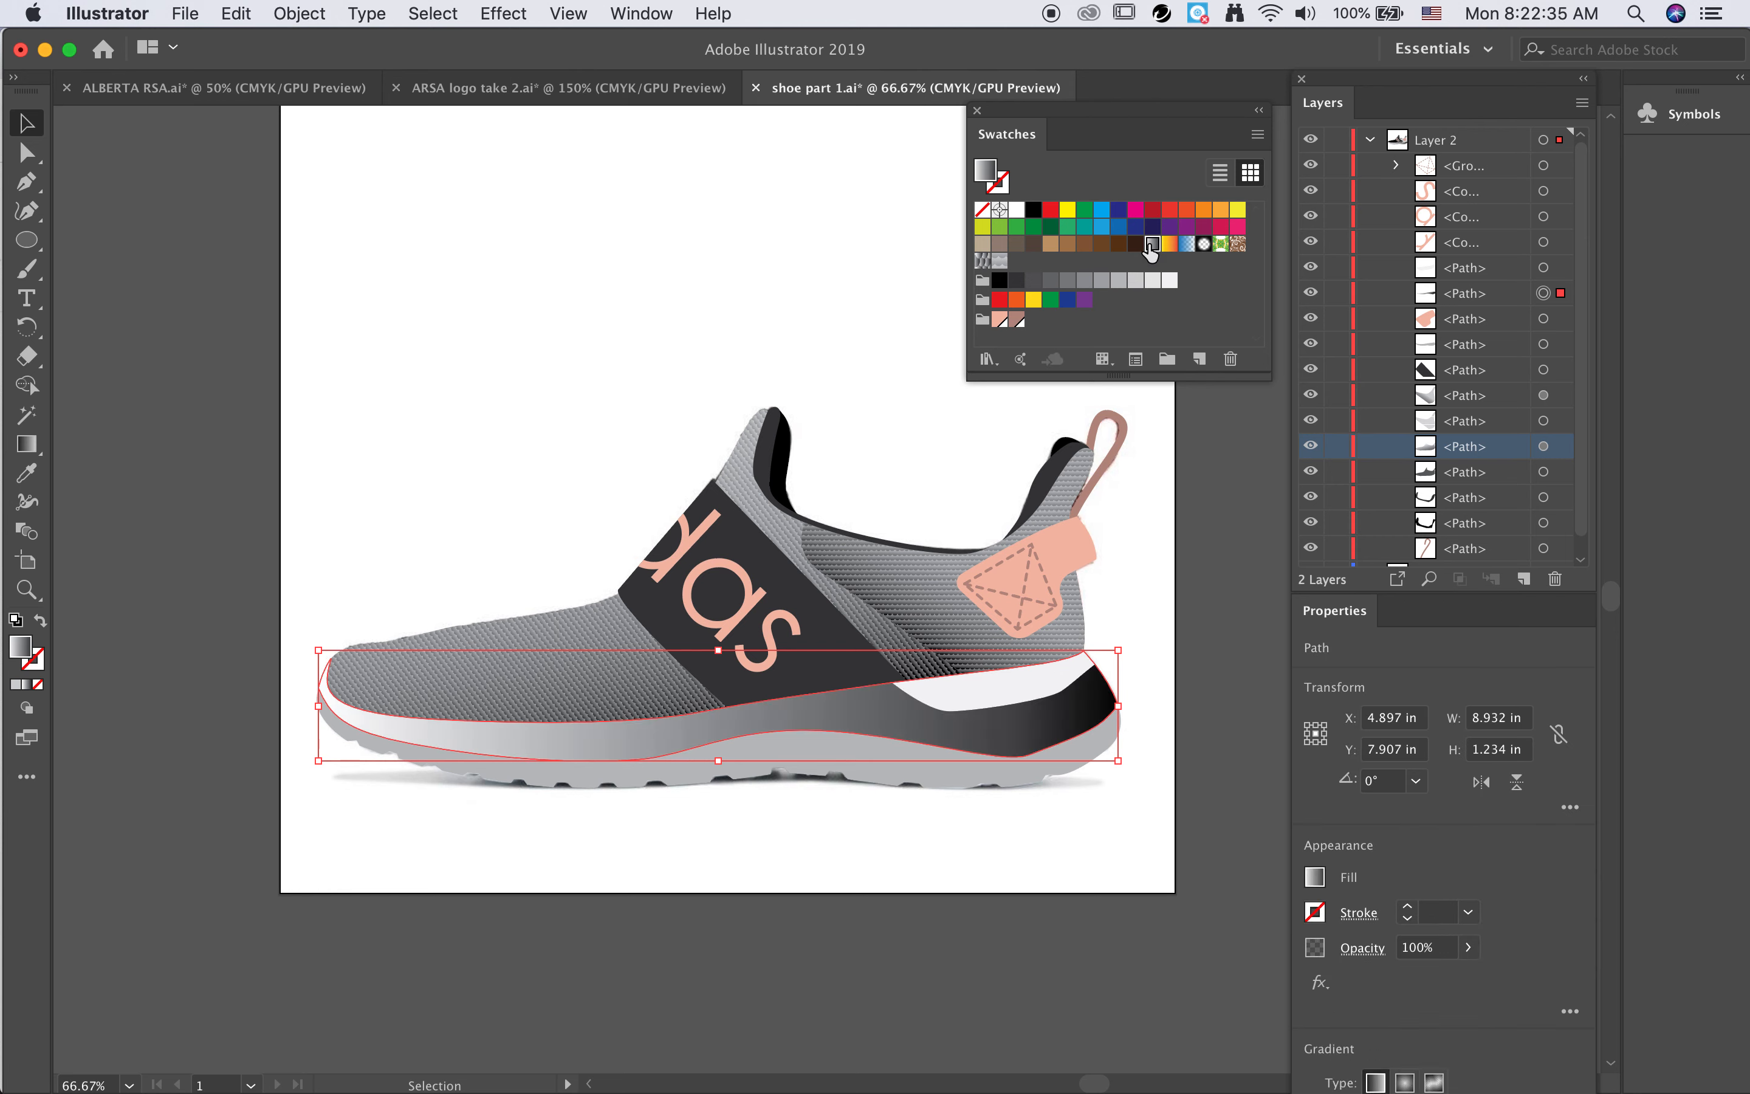
left_click(1312, 140)
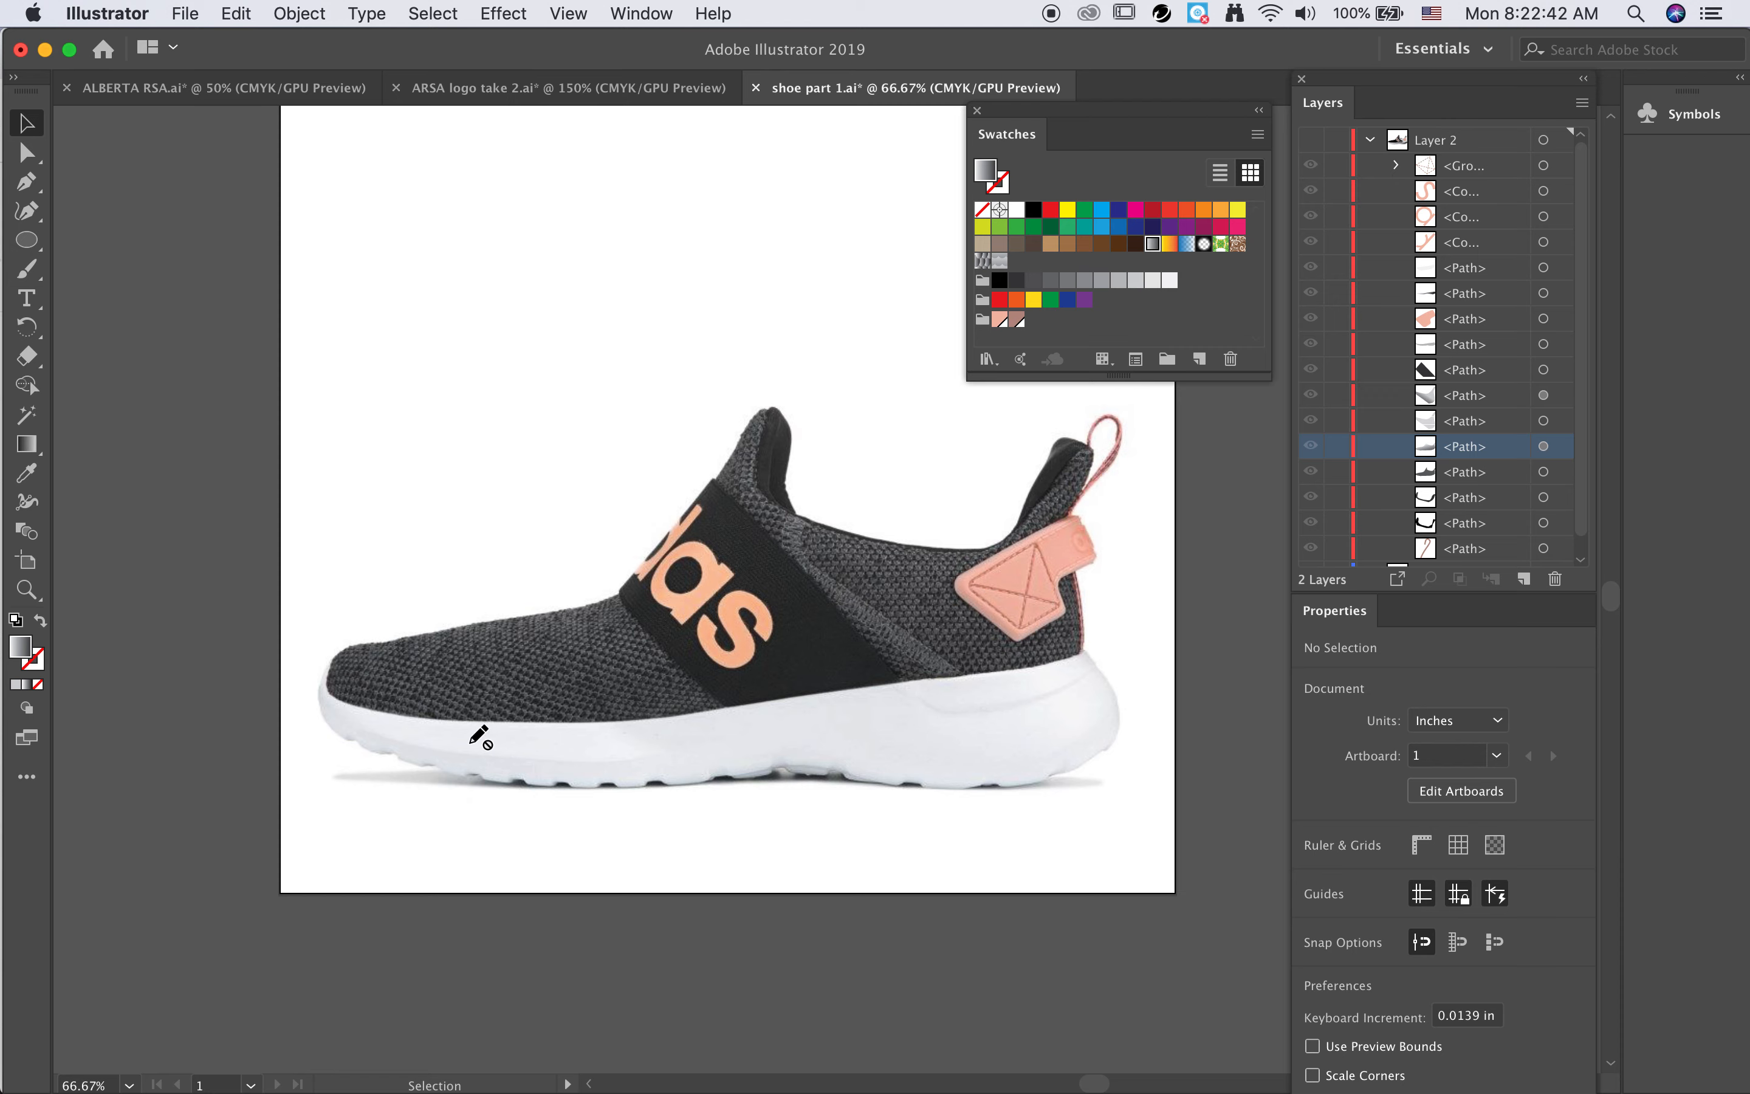
left_click(1311, 141)
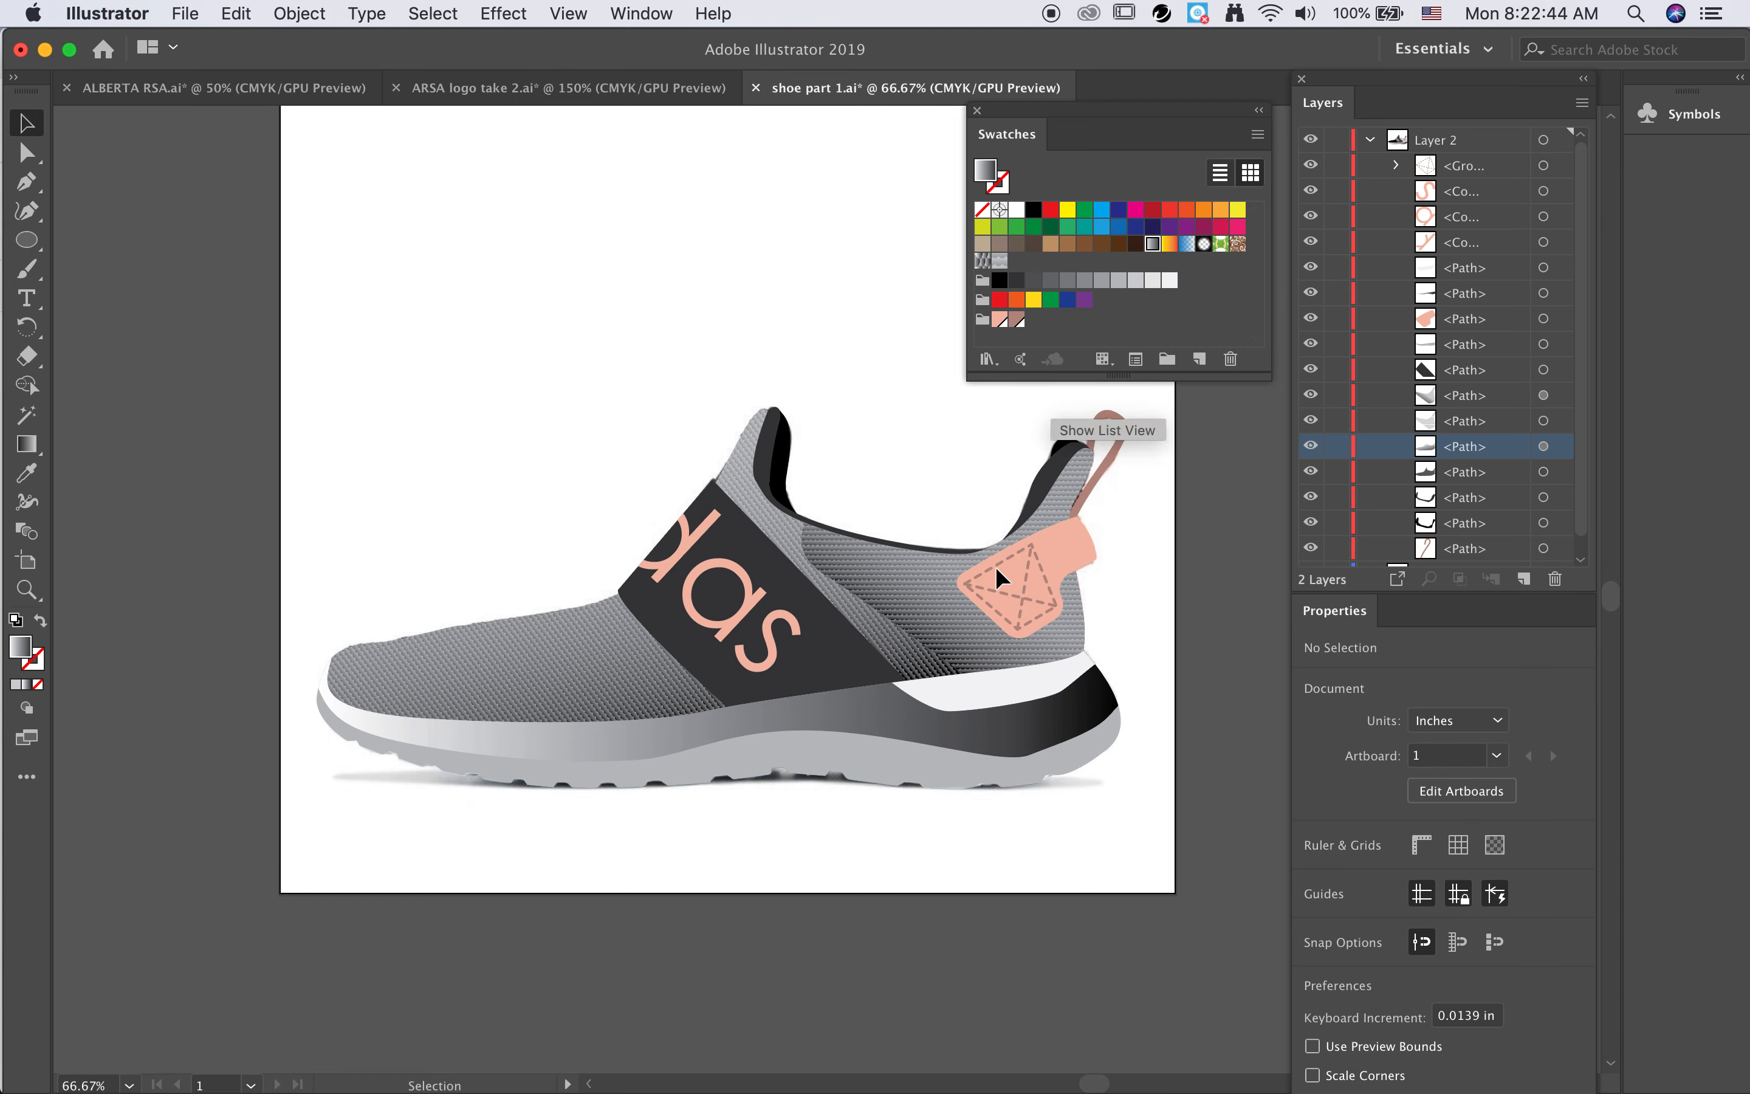
Step: Change the black end stop of the midsole's gradient to the C=0 M=0 Y=0 K=10 swatch
left_click(840, 722)
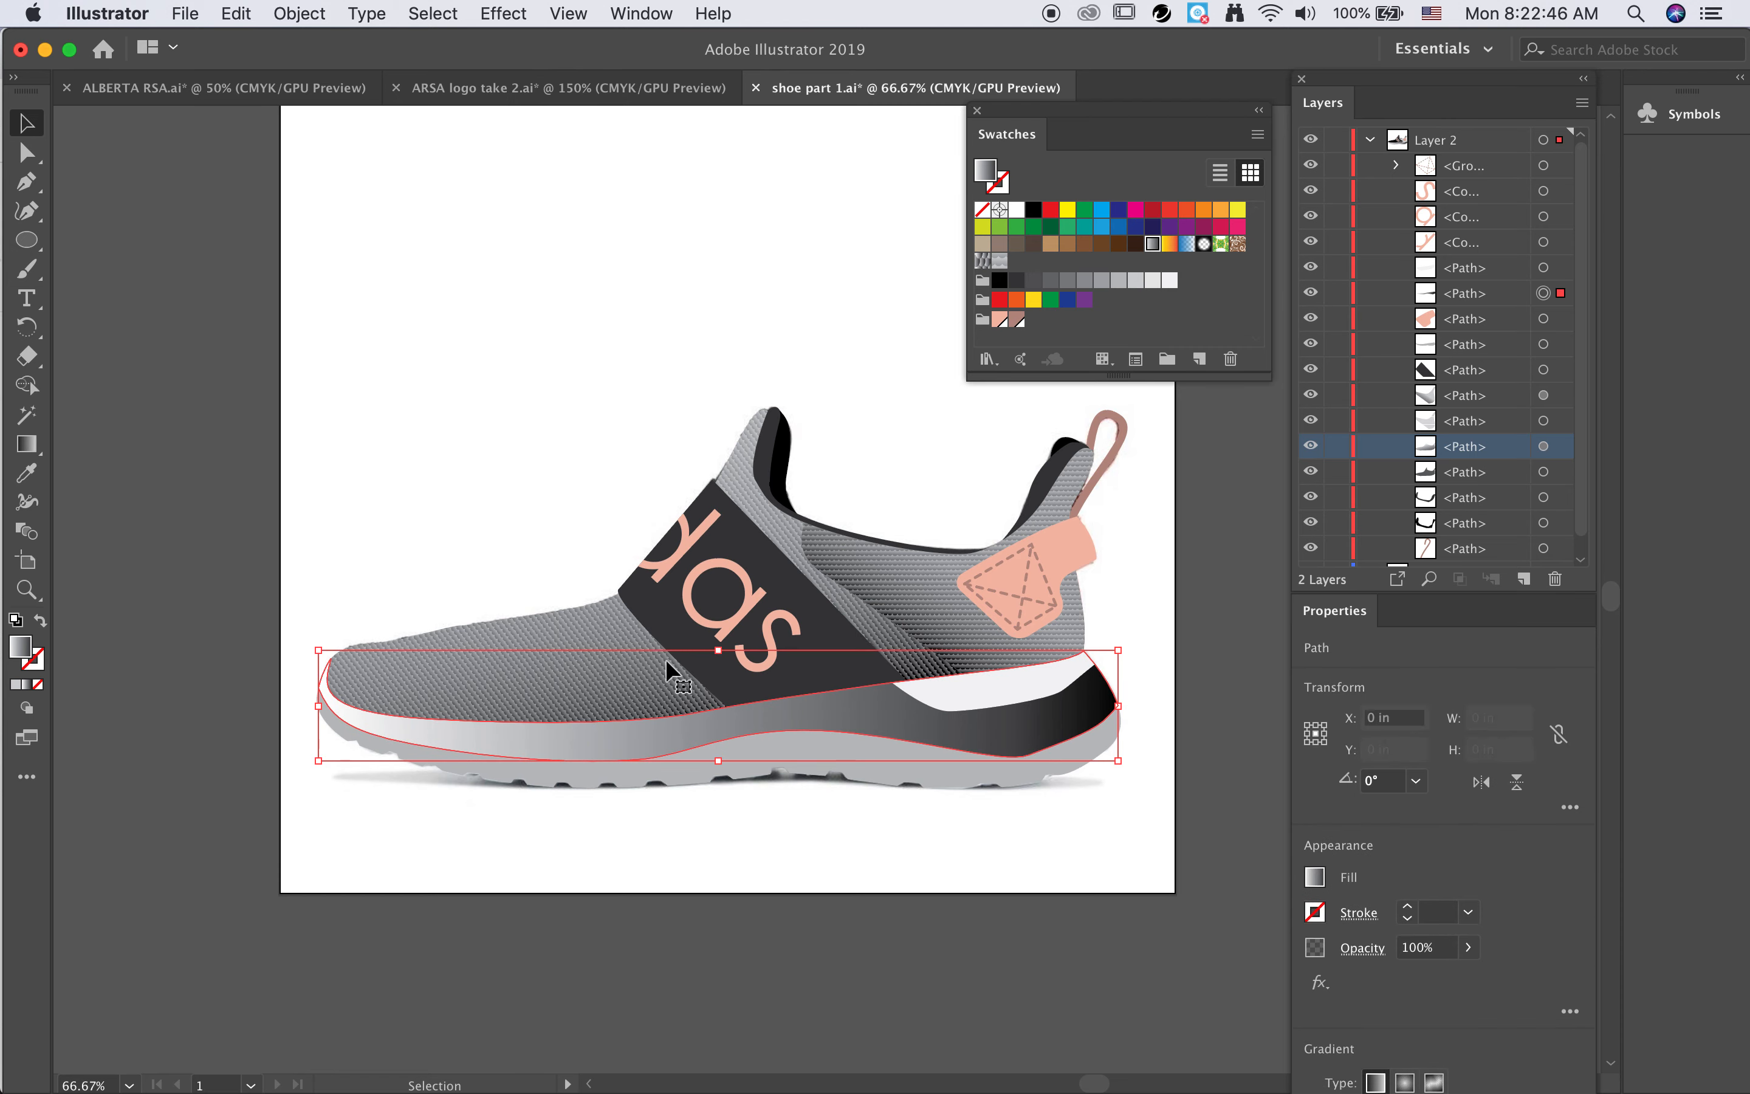
left_click(26, 444)
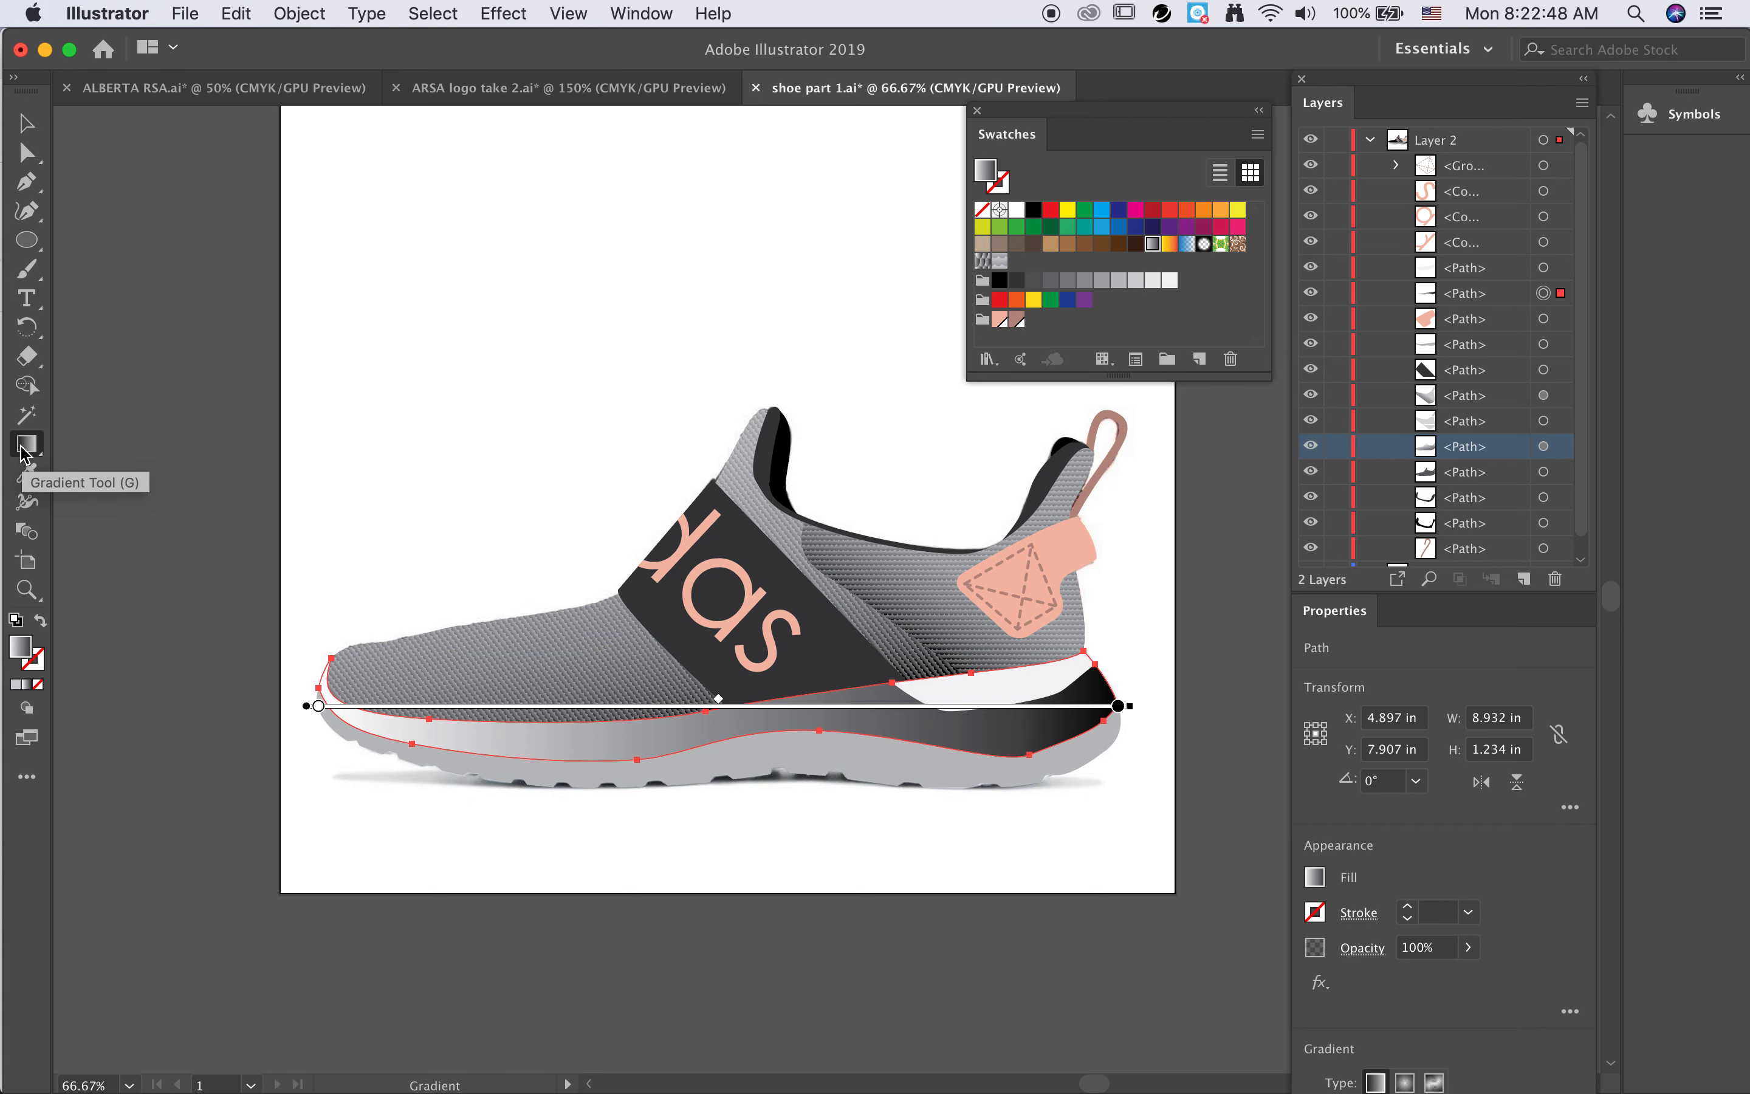
left_click(1118, 706)
double_click(1118, 707)
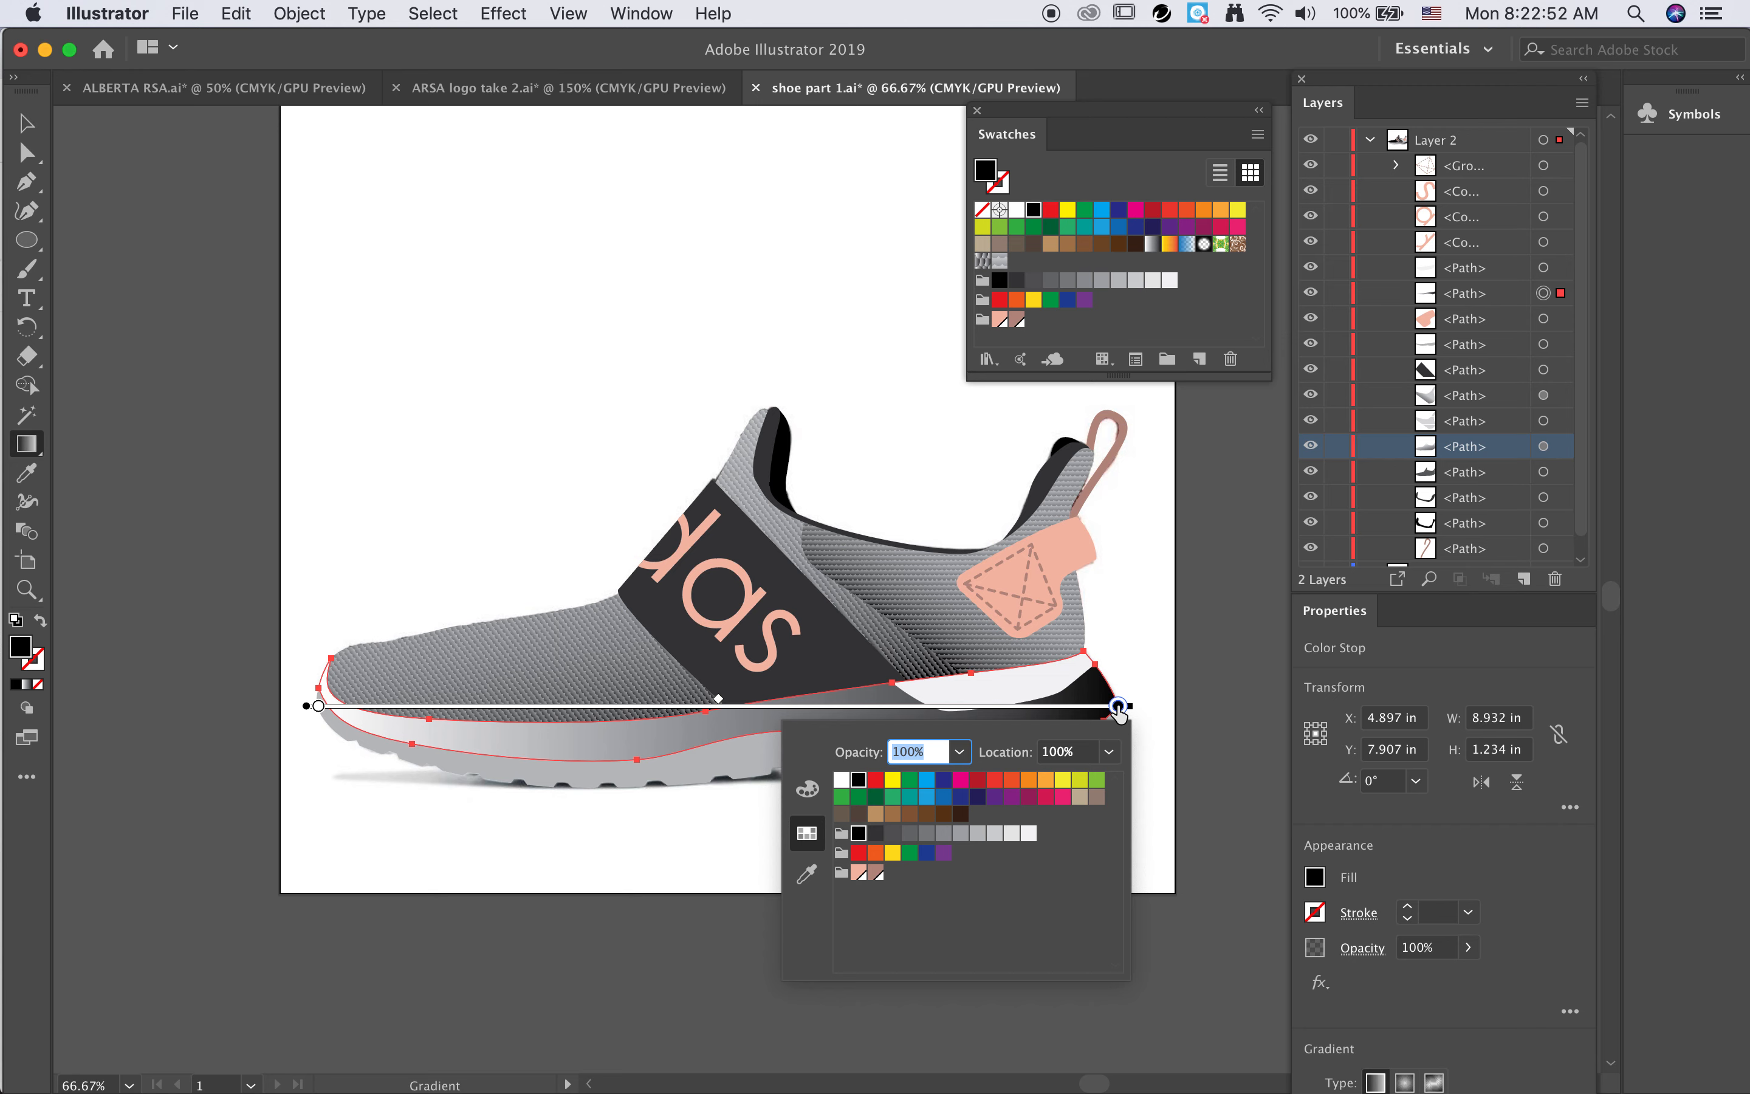
left_click(1012, 835)
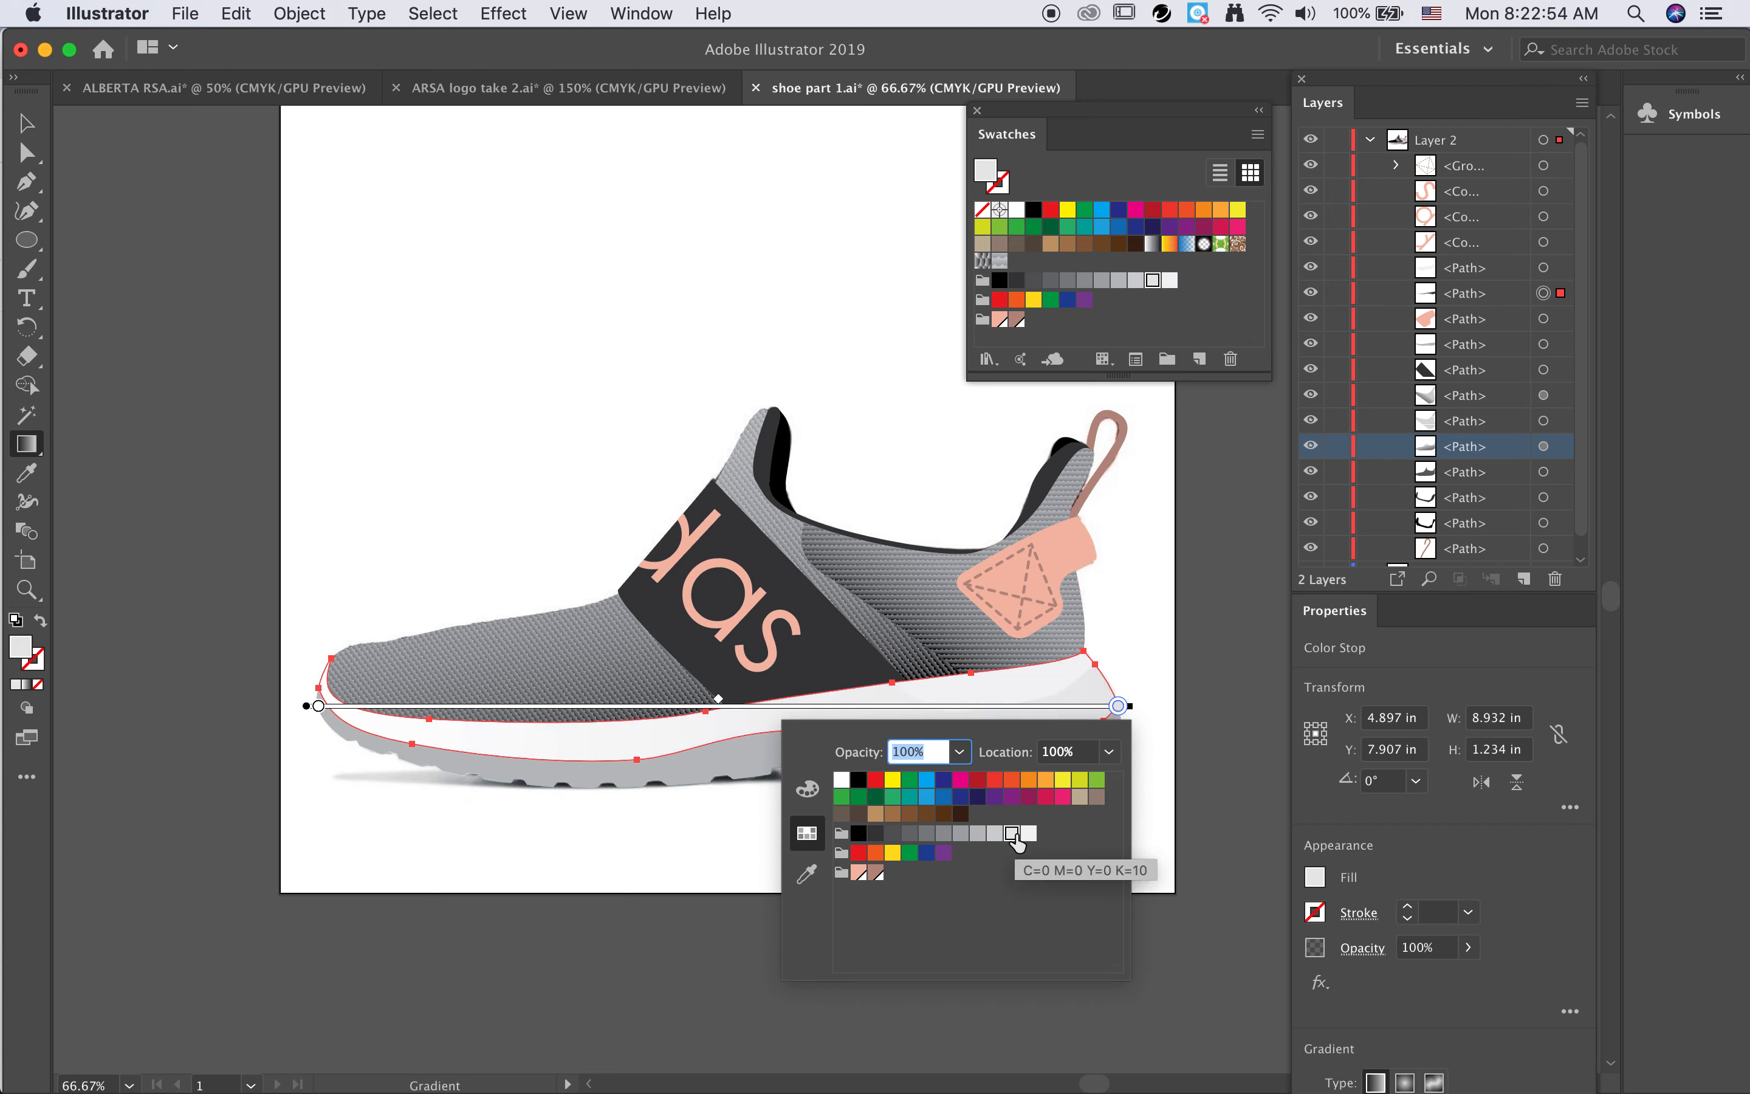
left_click(749, 724)
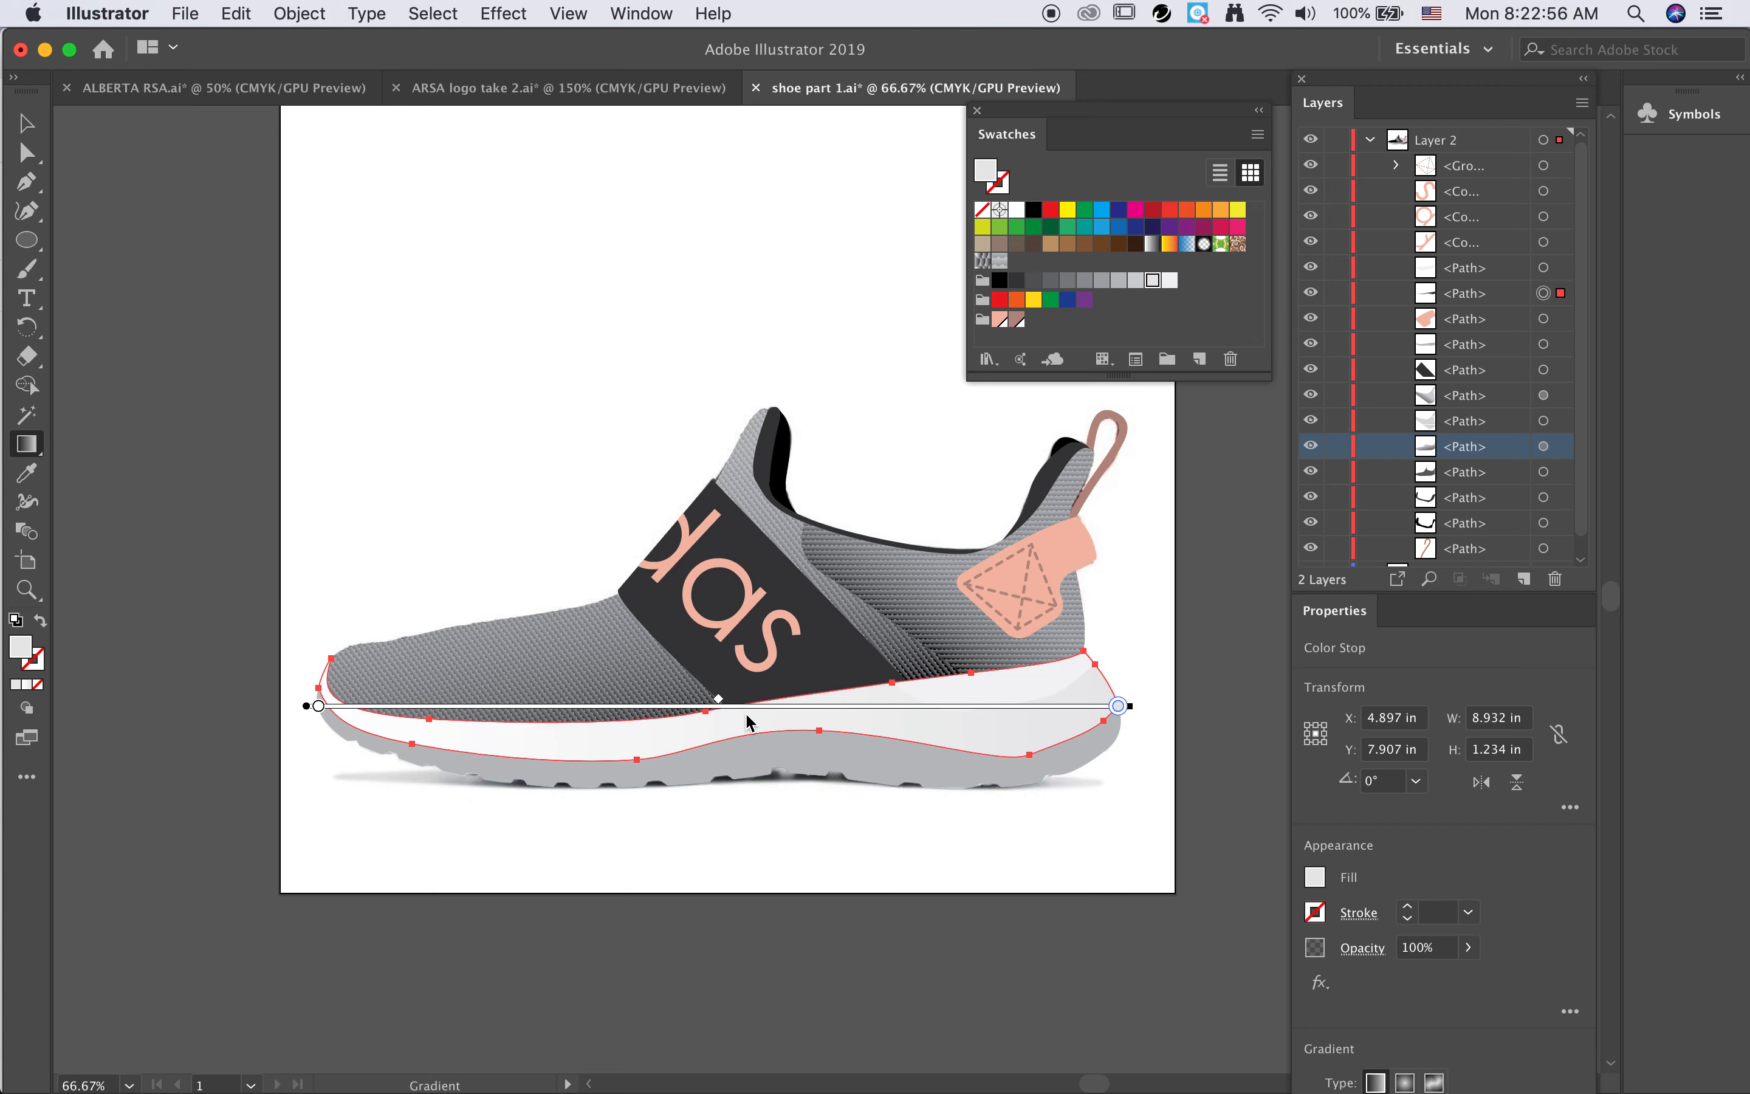
Step: Add a middle color stop at 53.3% on the midsole's gradient and give it a light gray swatch
left_click(745, 706)
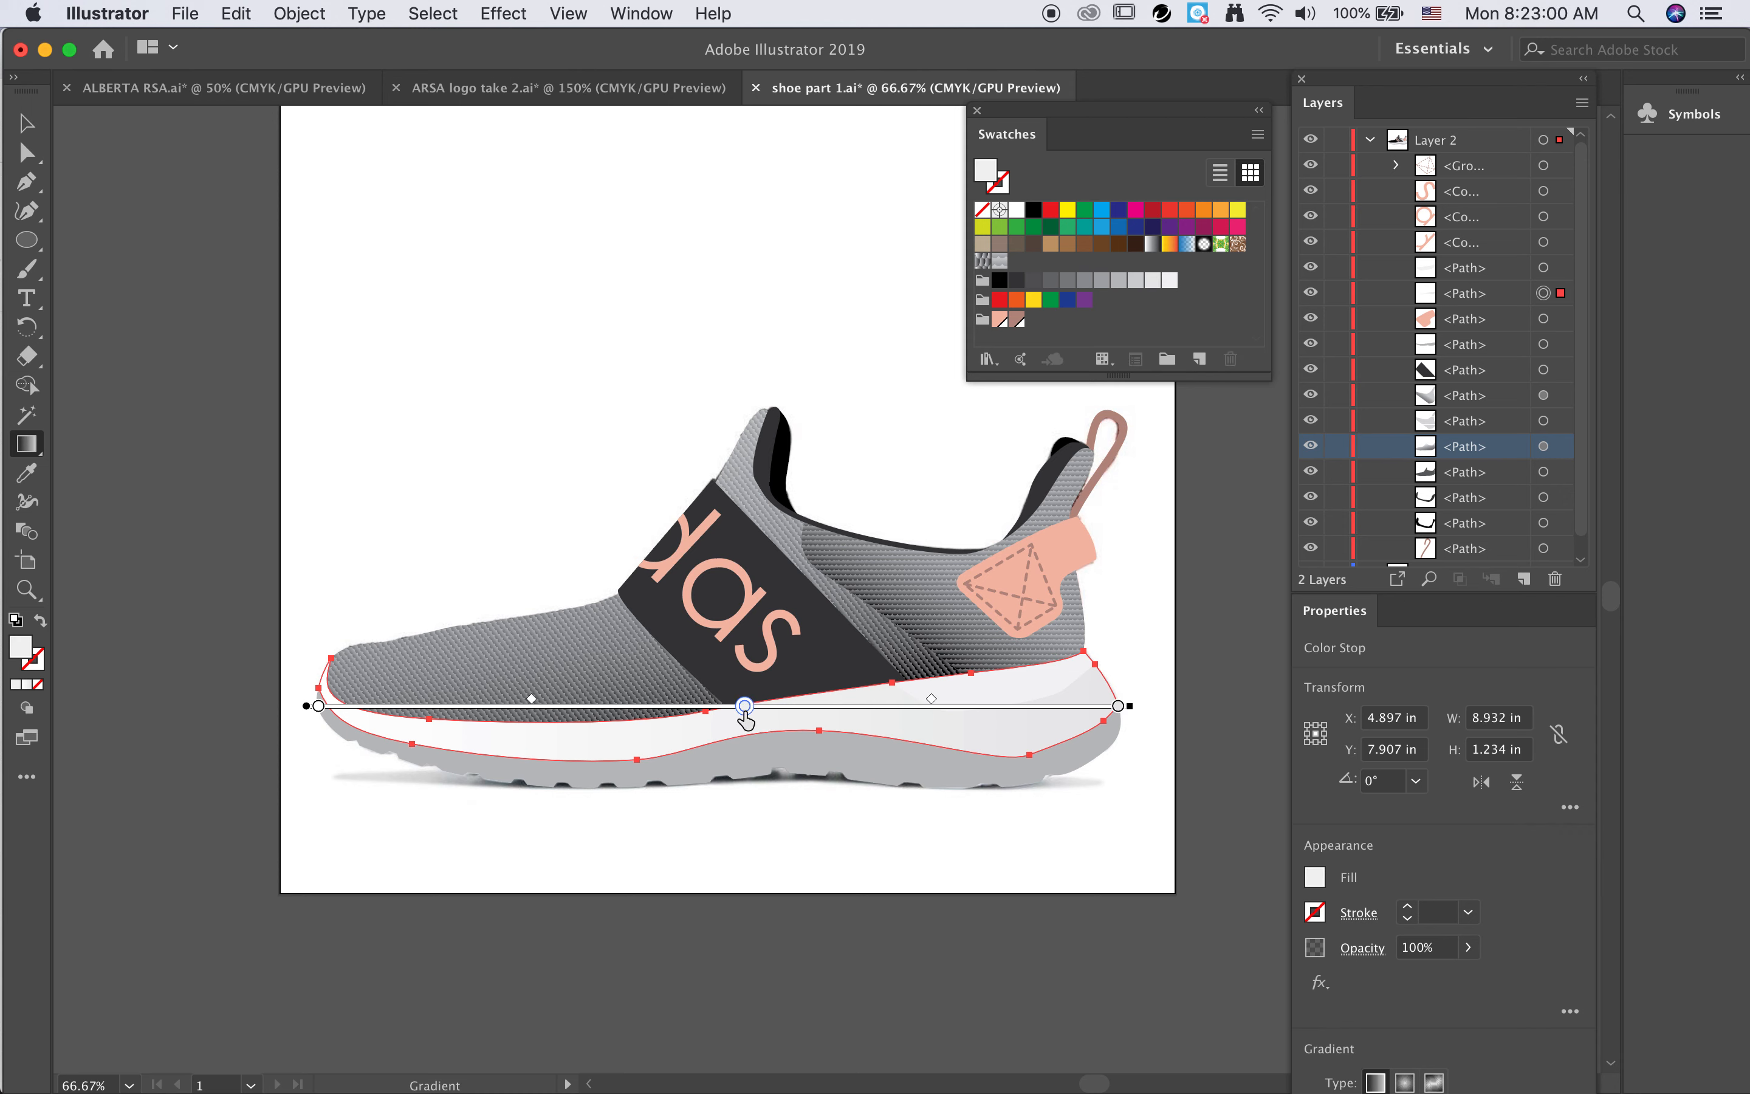
double_click(745, 706)
left_click(587, 833)
left_click(604, 833)
left_click(621, 833)
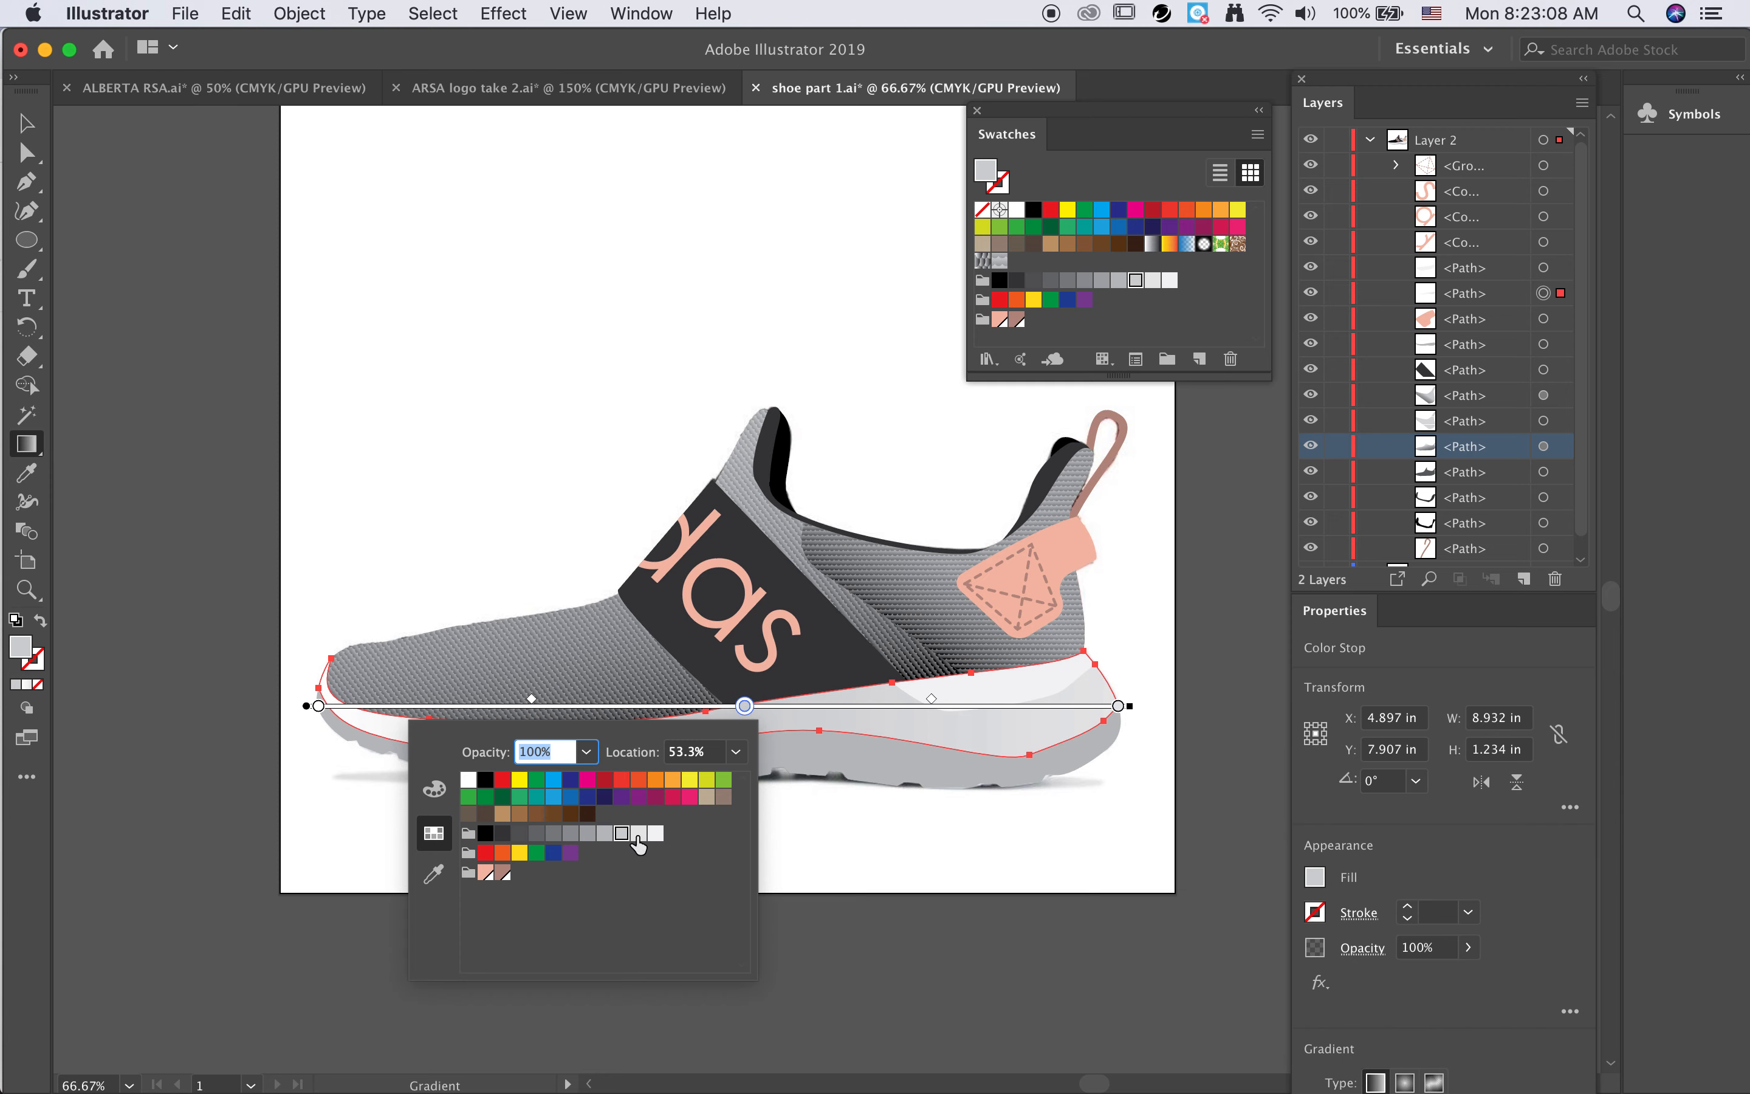
Step: Lighten the heel-end stop of the midsole's gradient to 4% black
double_click(1118, 707)
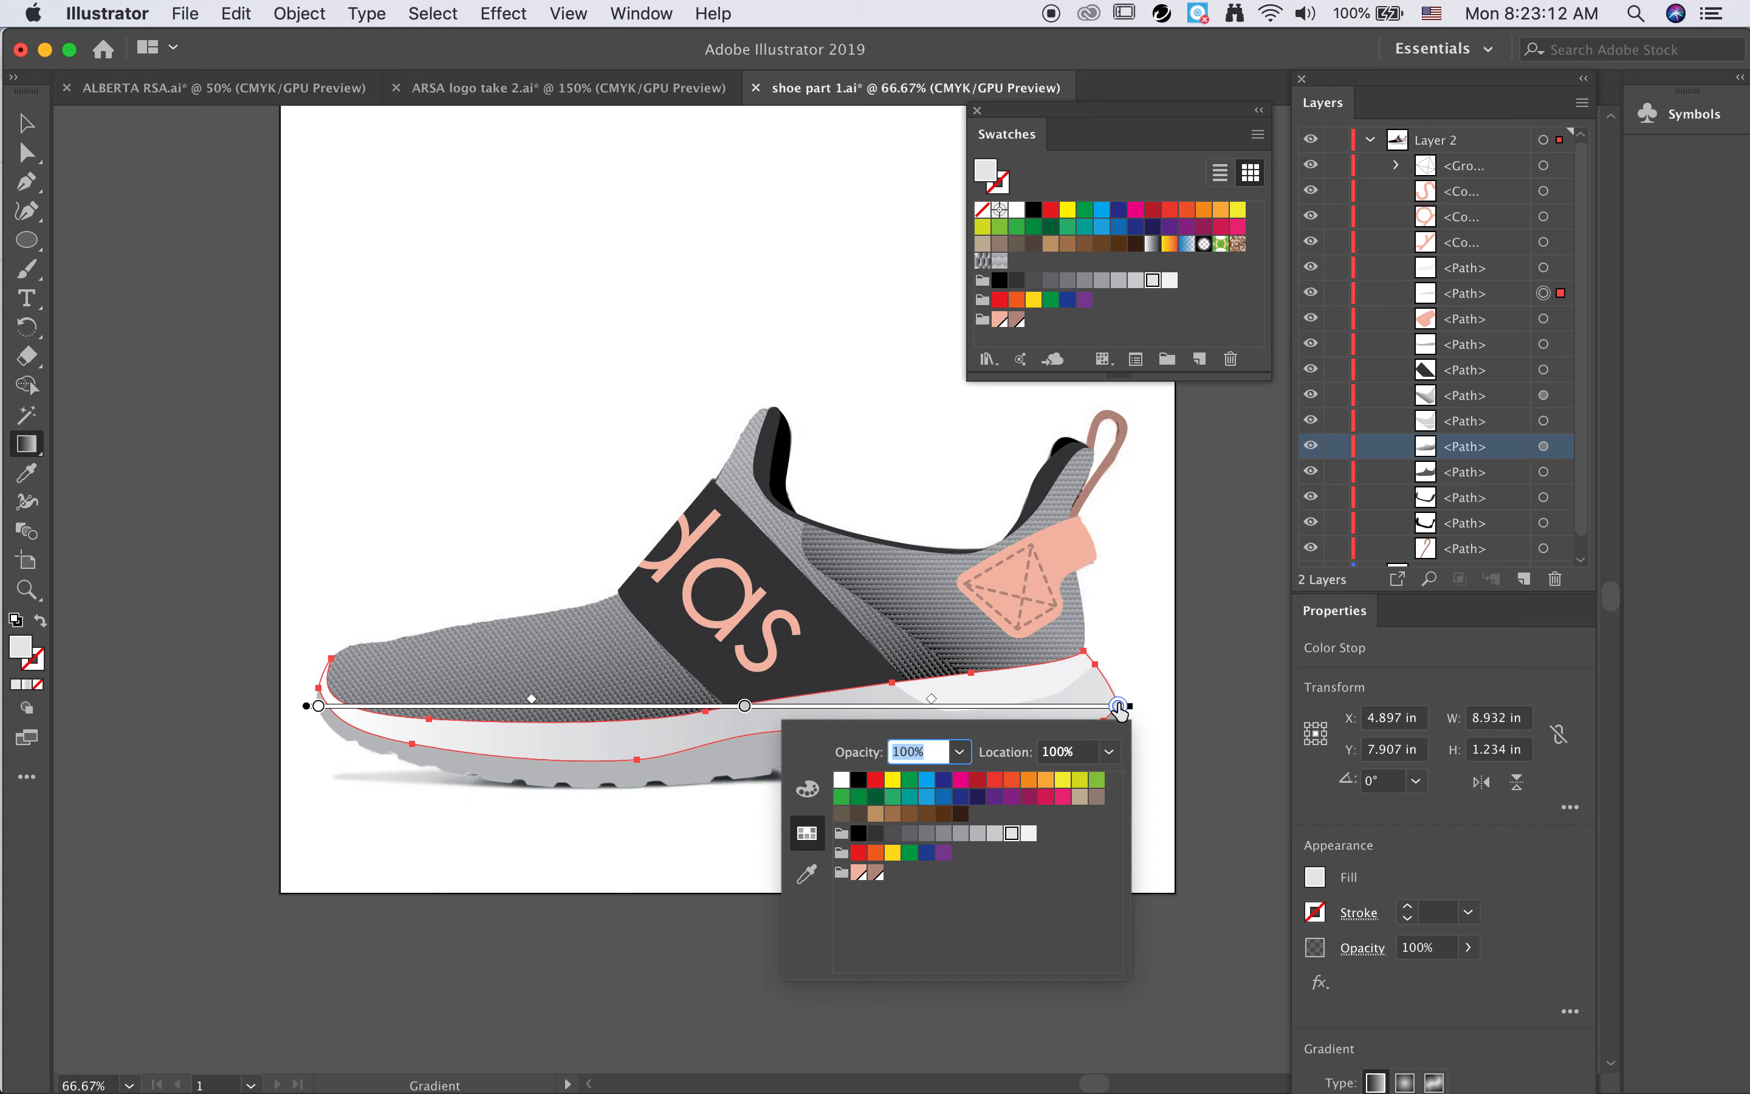
left_click(807, 789)
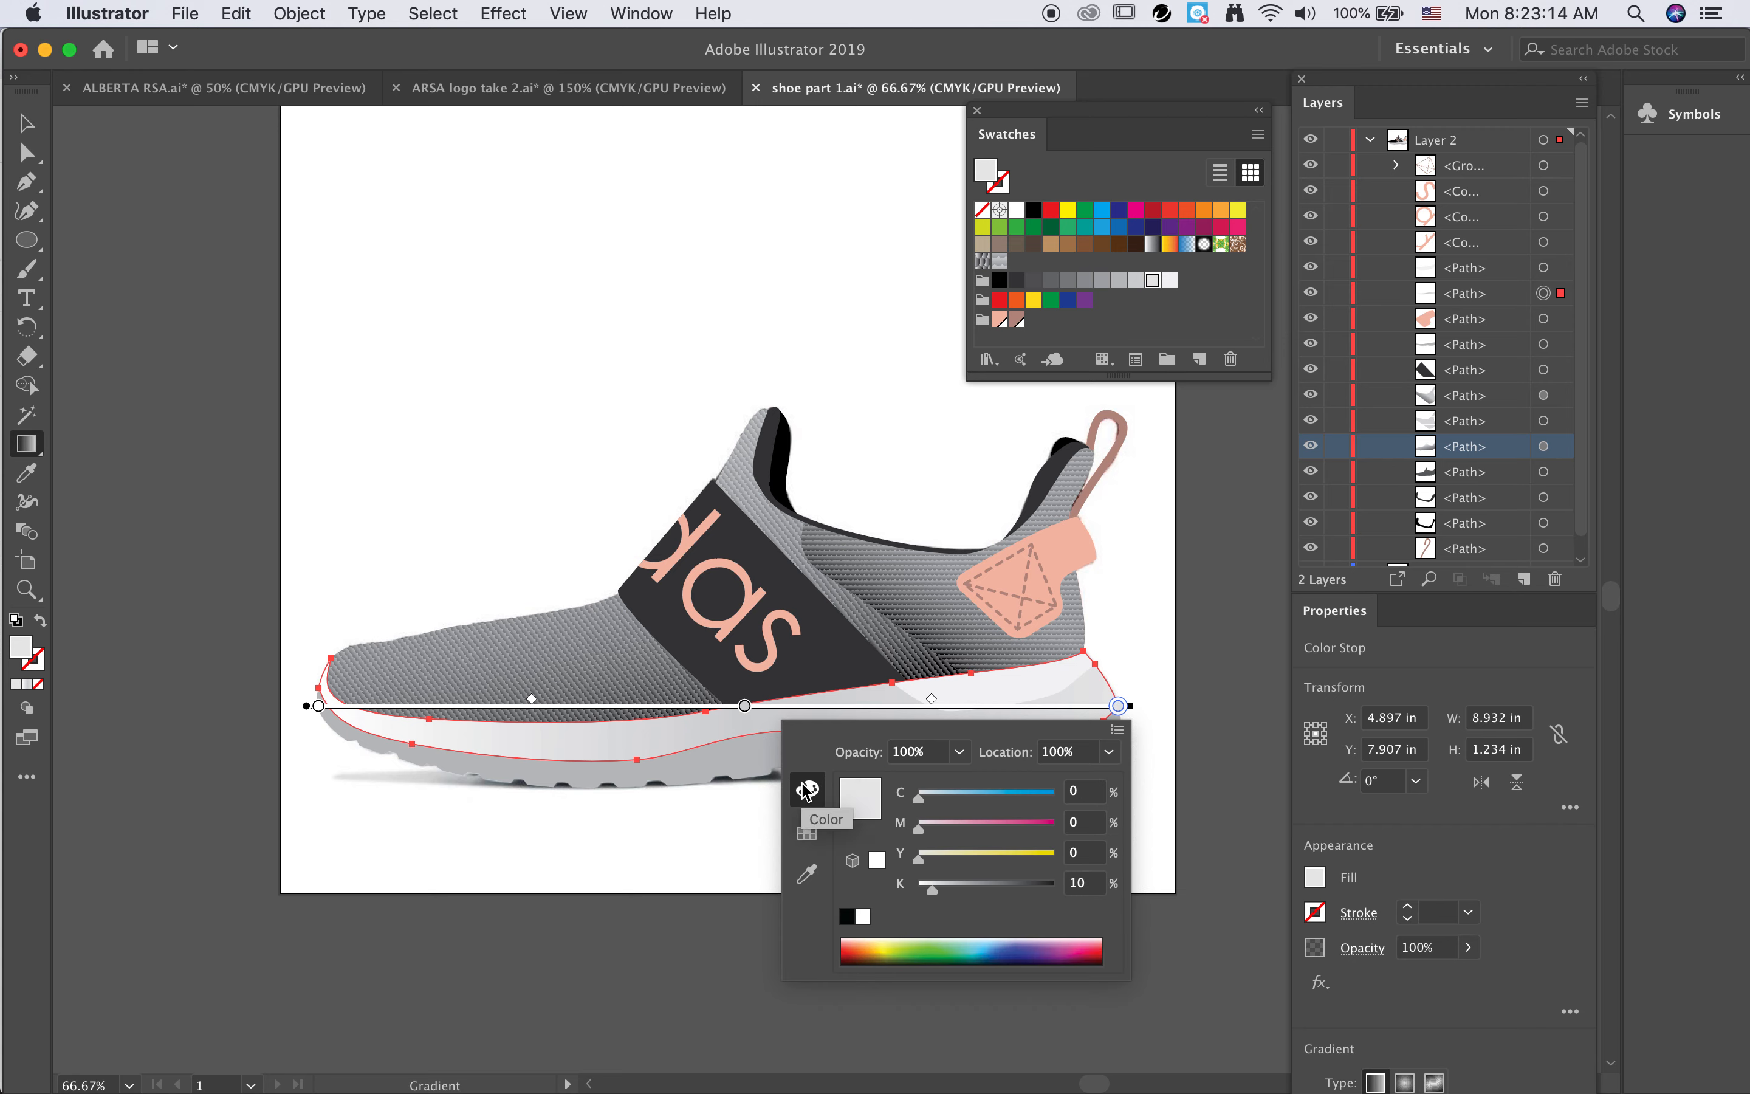
left_click_drag(935, 892, 924, 892)
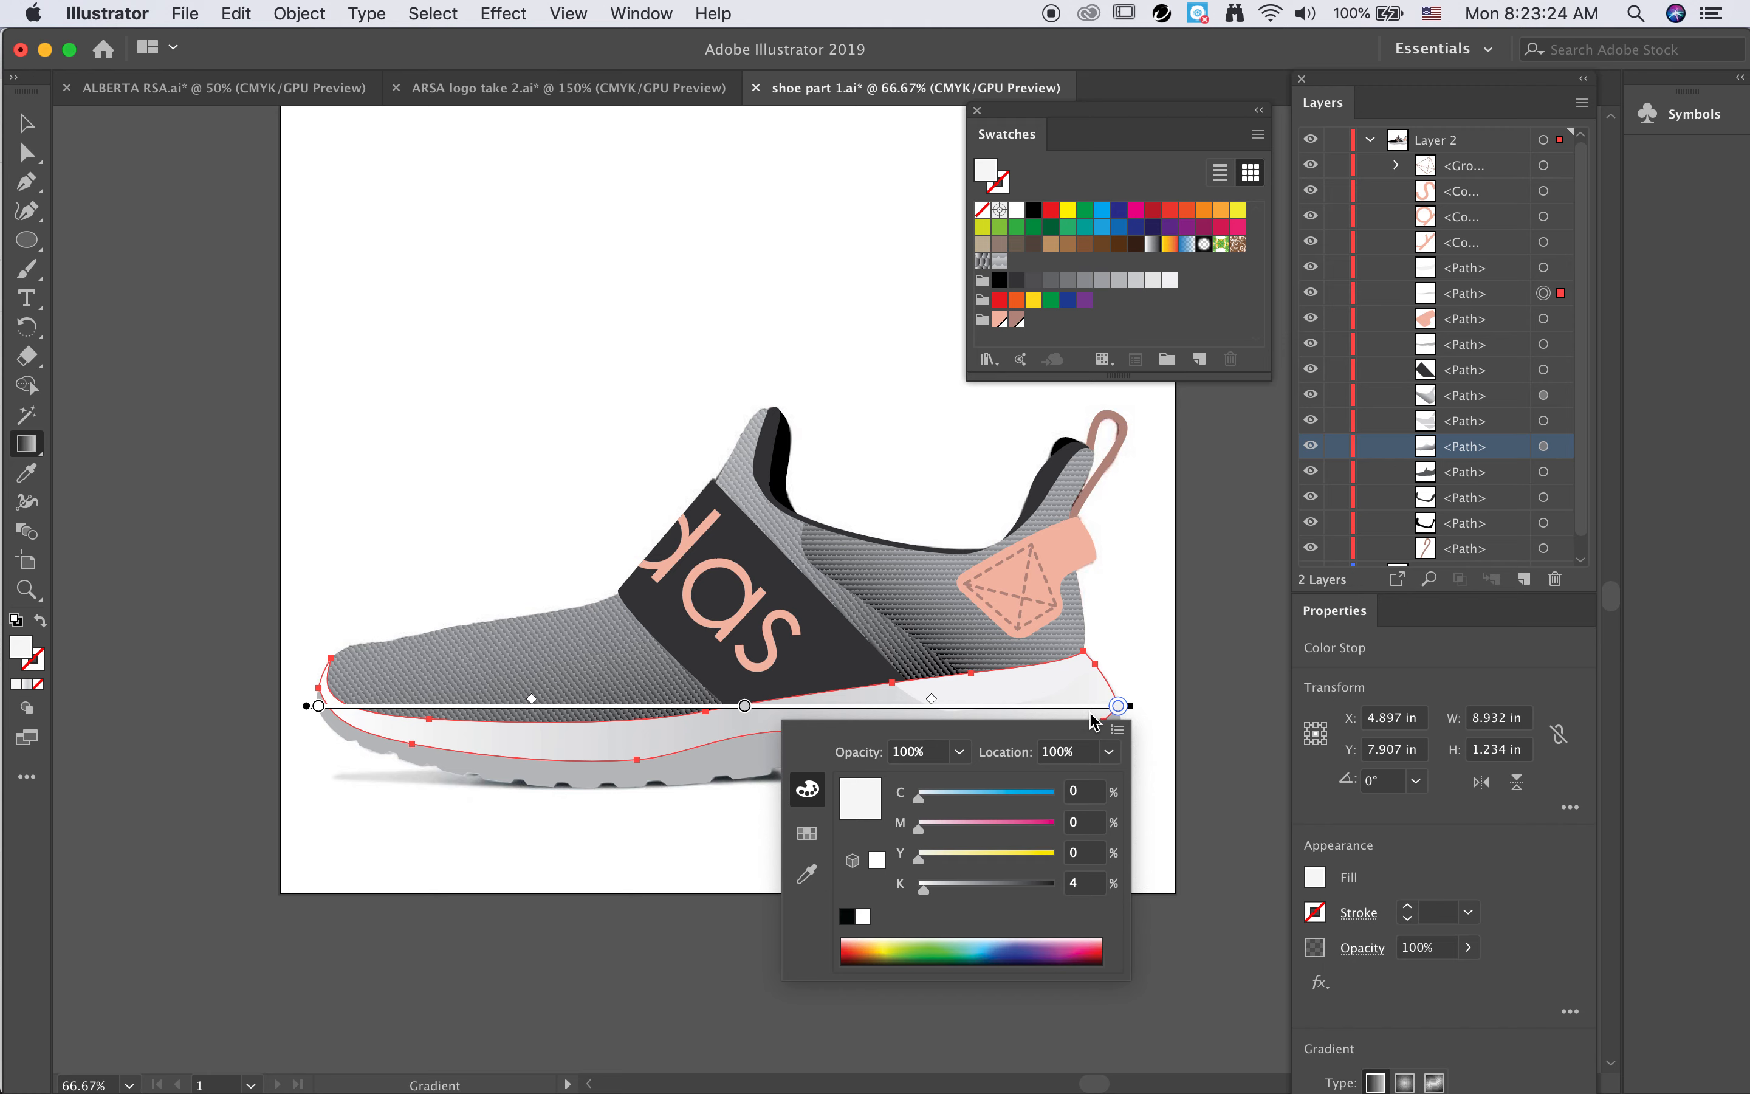
left_click(719, 844)
left_click_drag(751, 862, 750, 860)
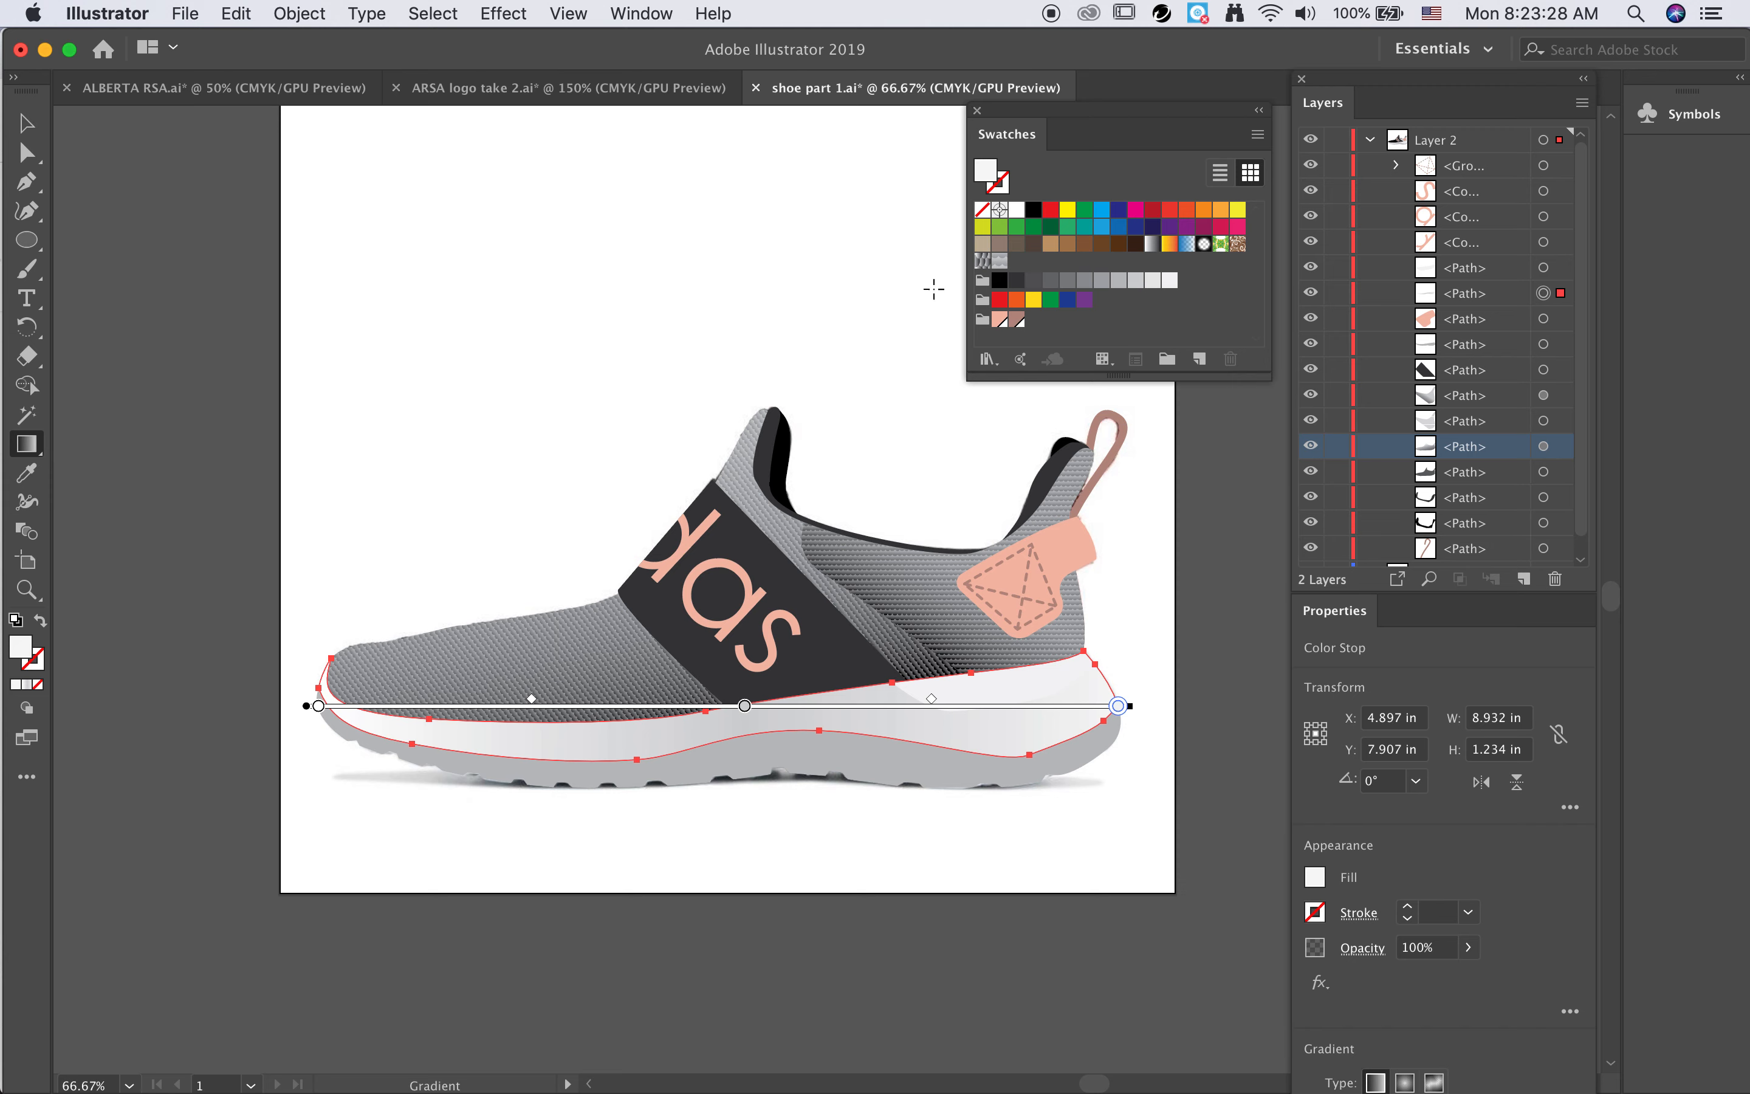
Step: Compare the midsole with the reference photo by toggling Layer 2, and move the gradient's white toe-end stop inward
left_click(1310, 140)
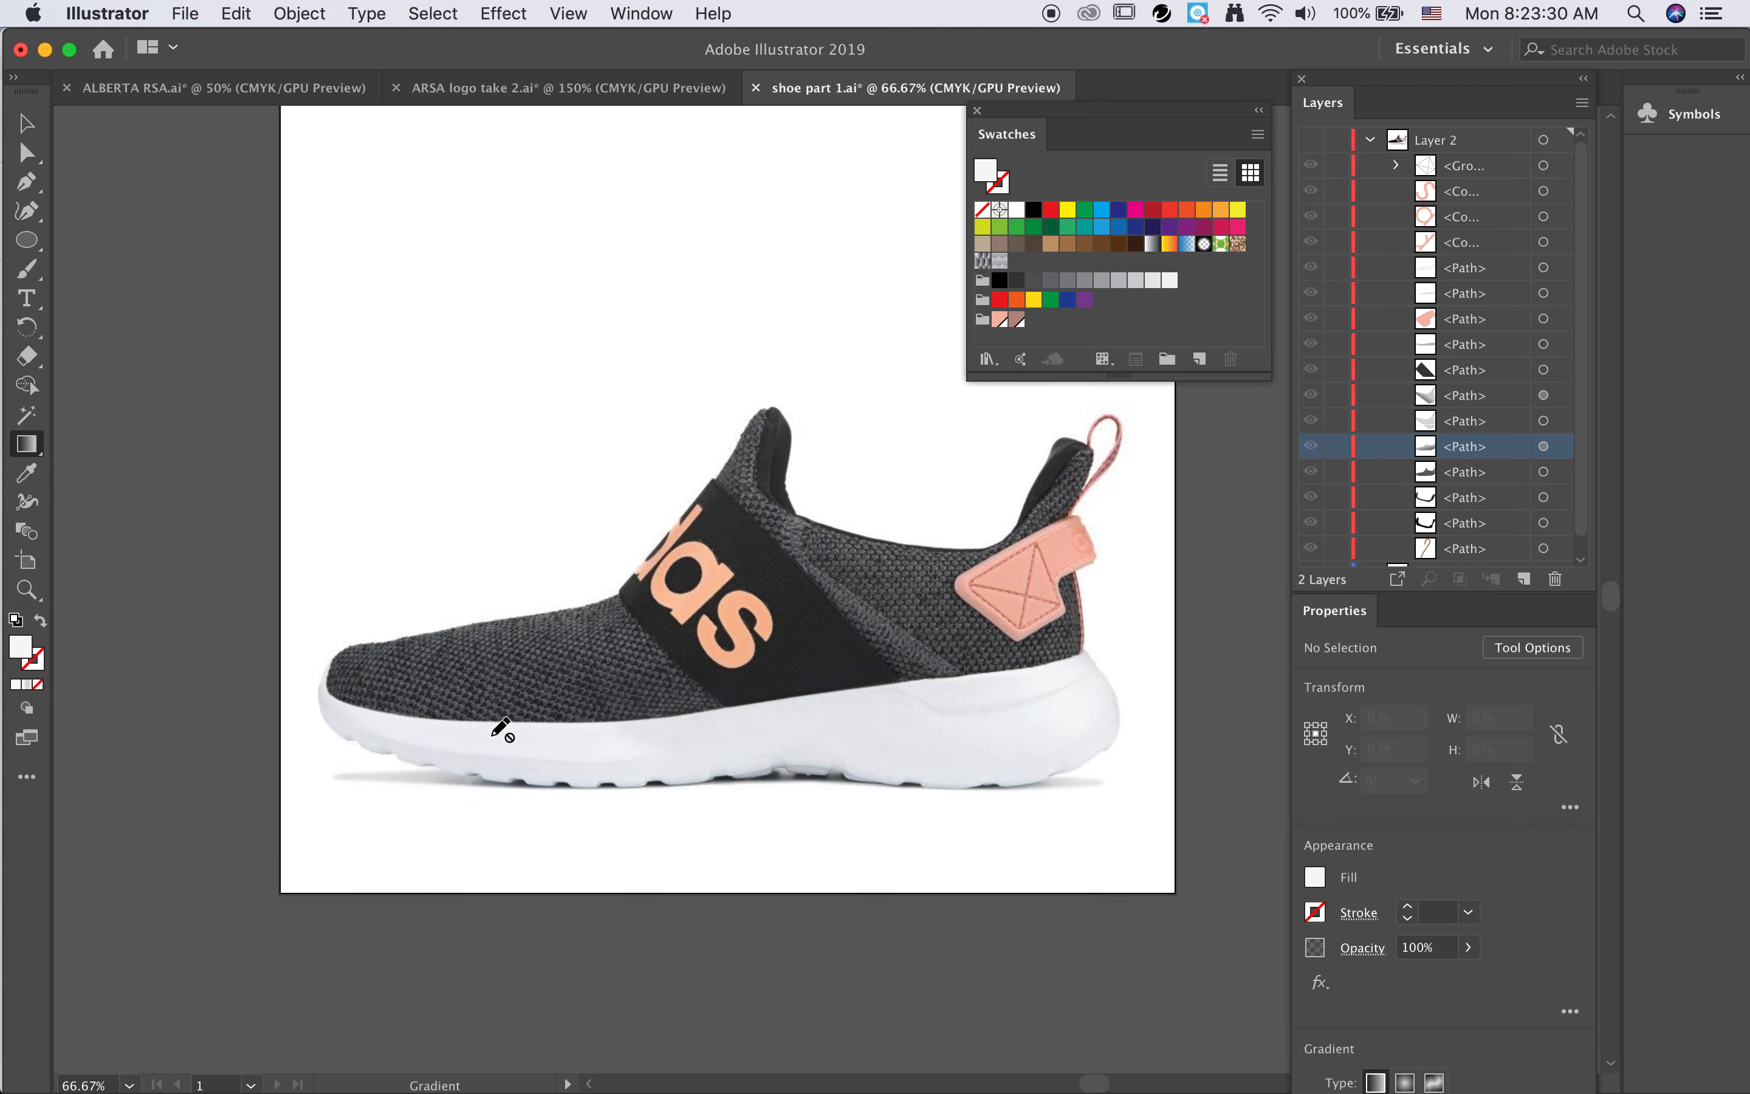
left_click(1310, 140)
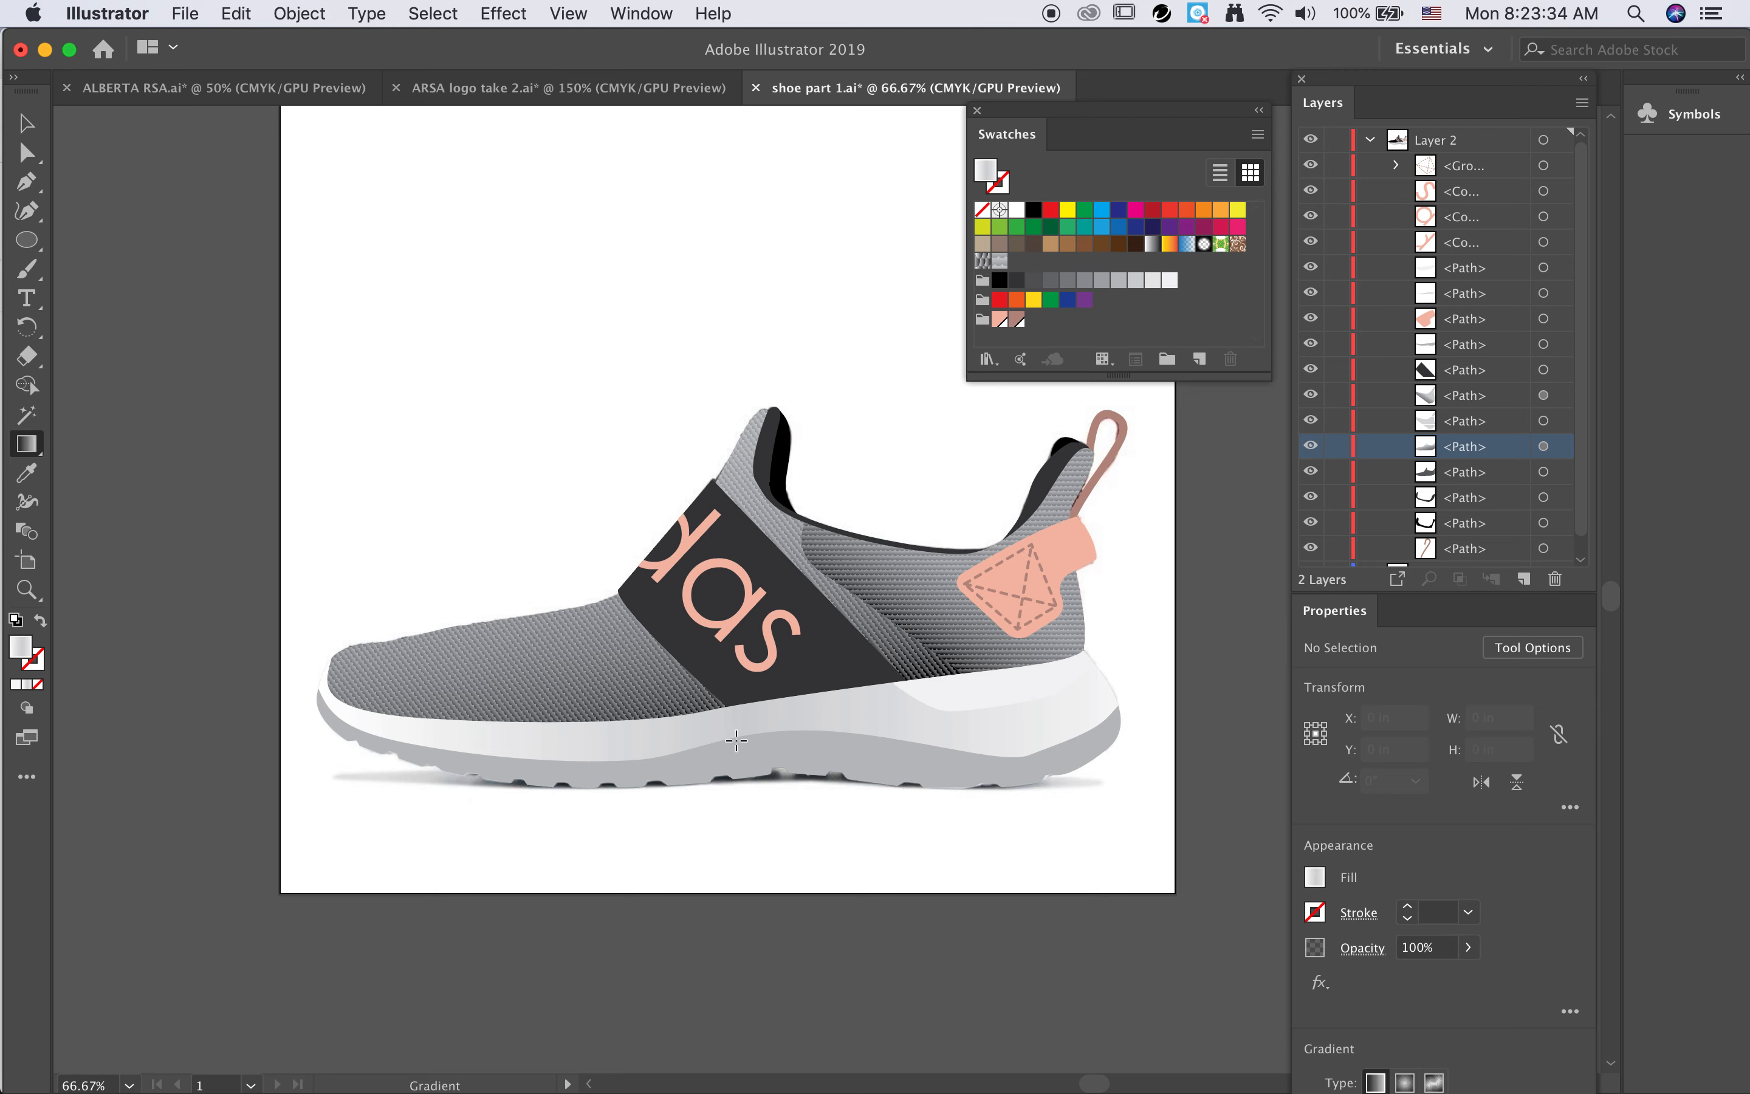
left_click(783, 710)
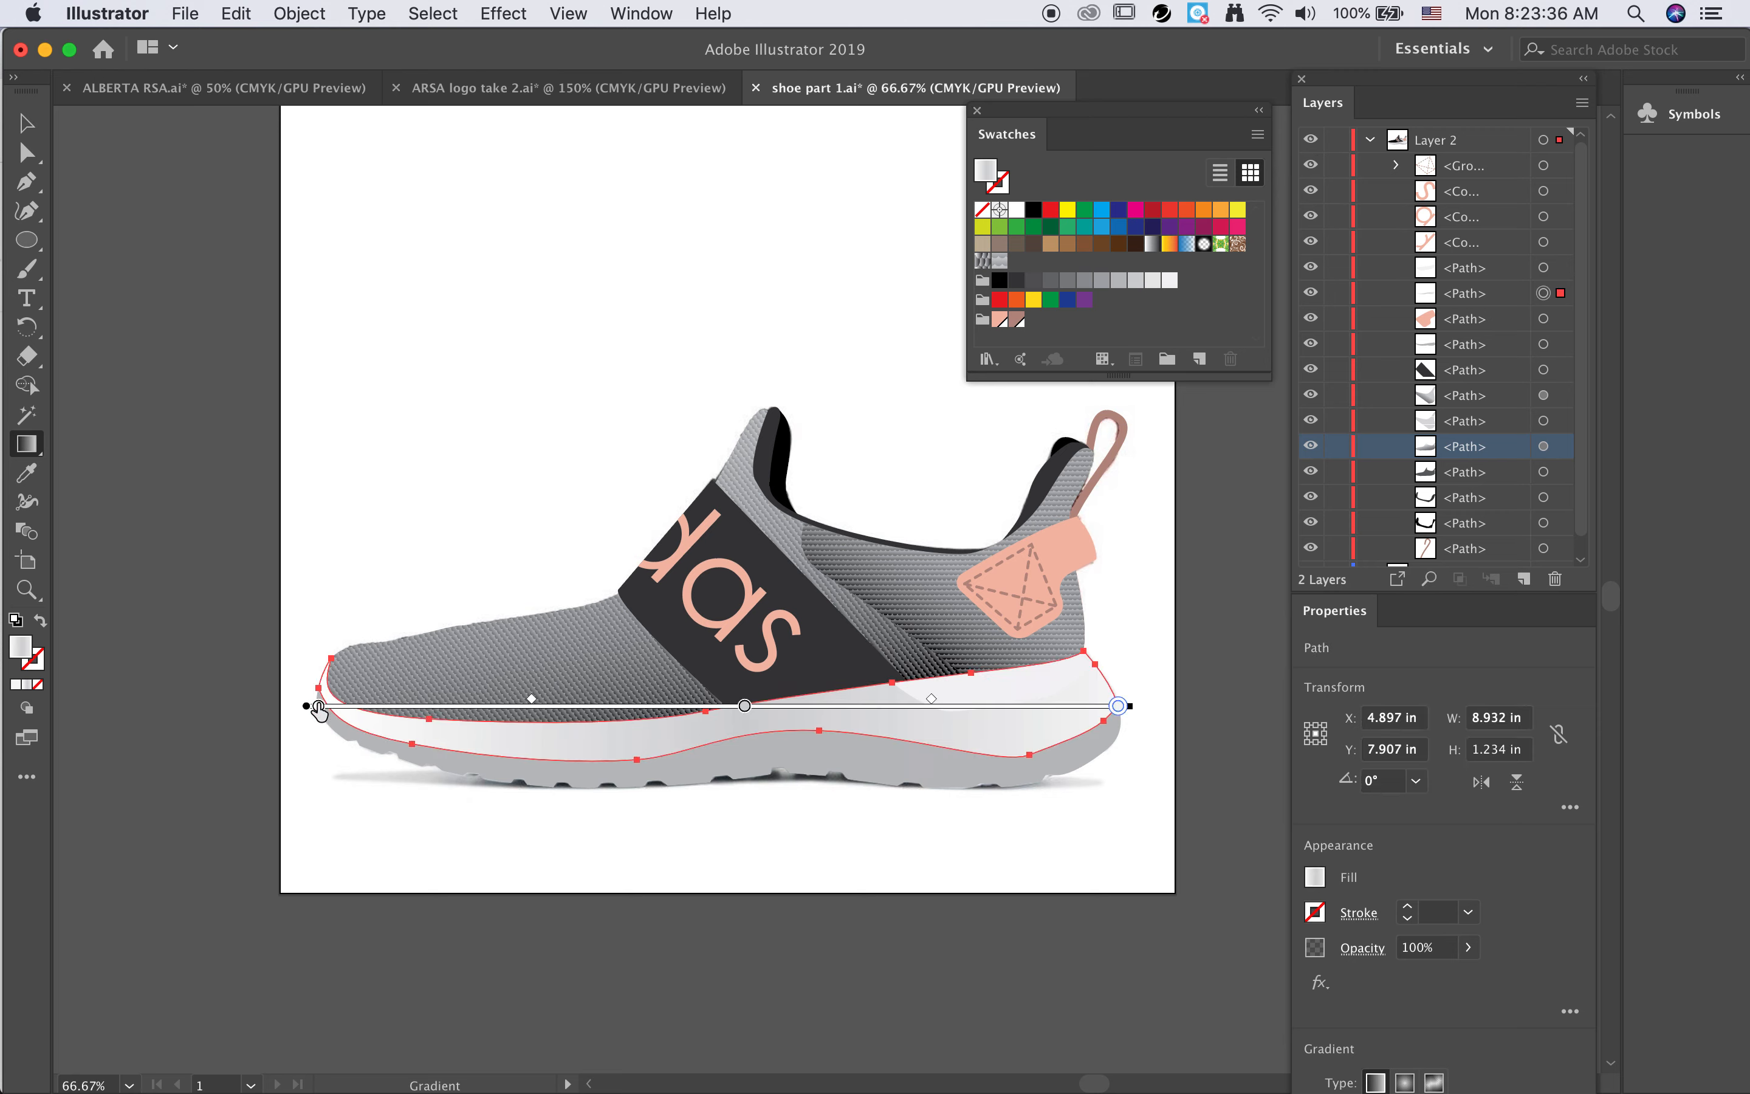
left_click_drag(319, 712, 446, 723)
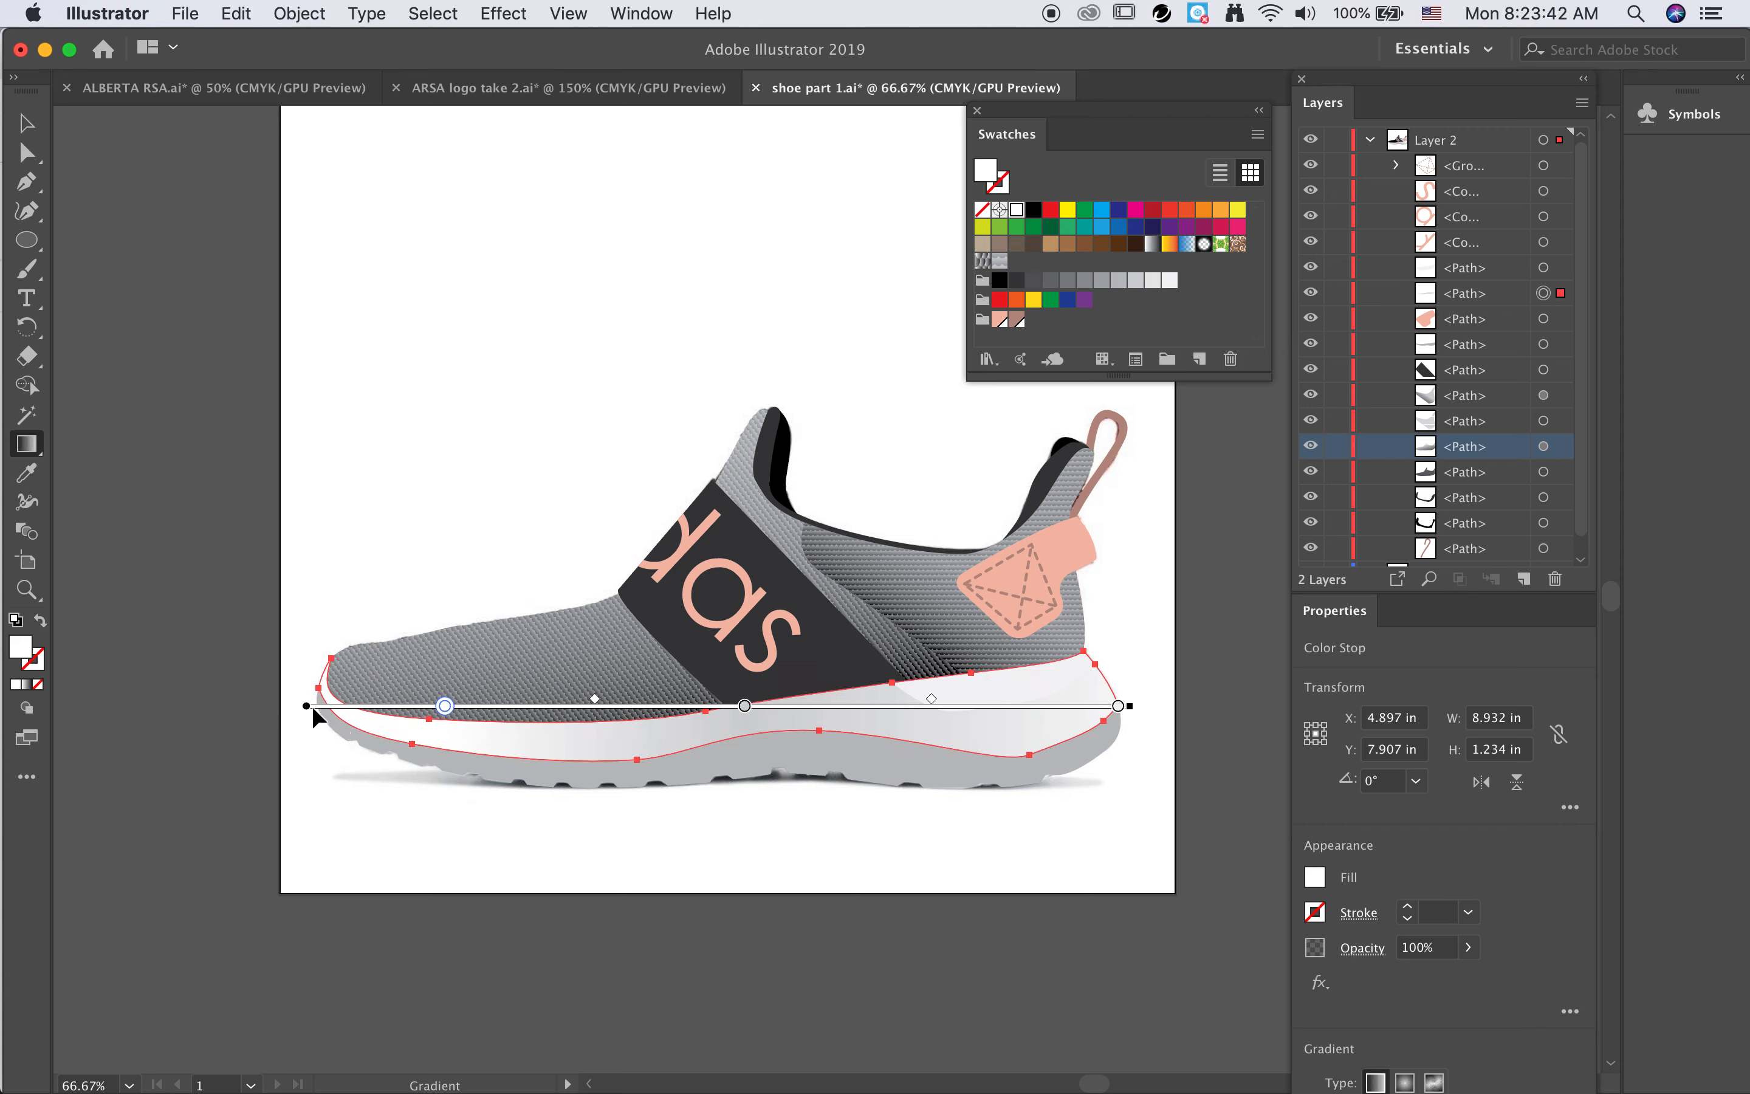
Step: Add a color stop at the toe end of the midsole's gradient, set it to 9% black and shift it closer to the edge
left_click(329, 706)
left_click(340, 705)
left_click_drag(340, 705, 332, 706)
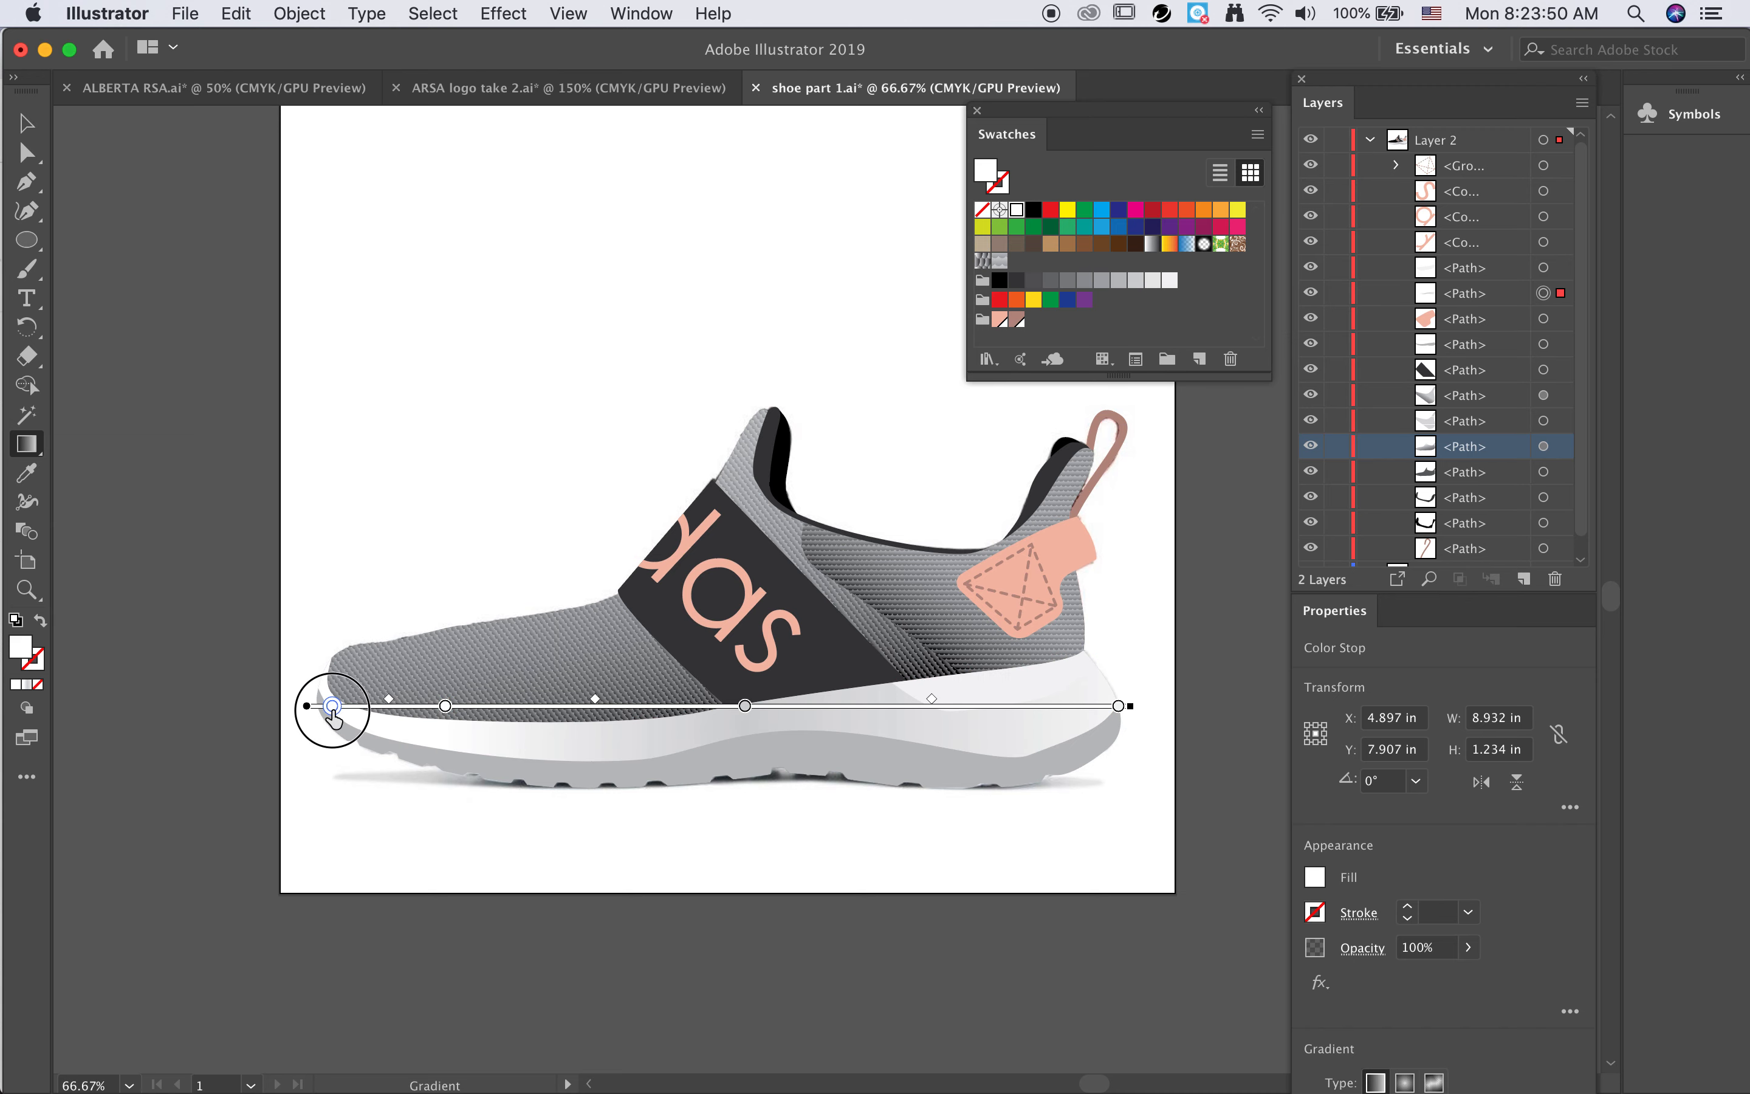
double_click(332, 705)
left_click_drag(138, 892, 151, 895)
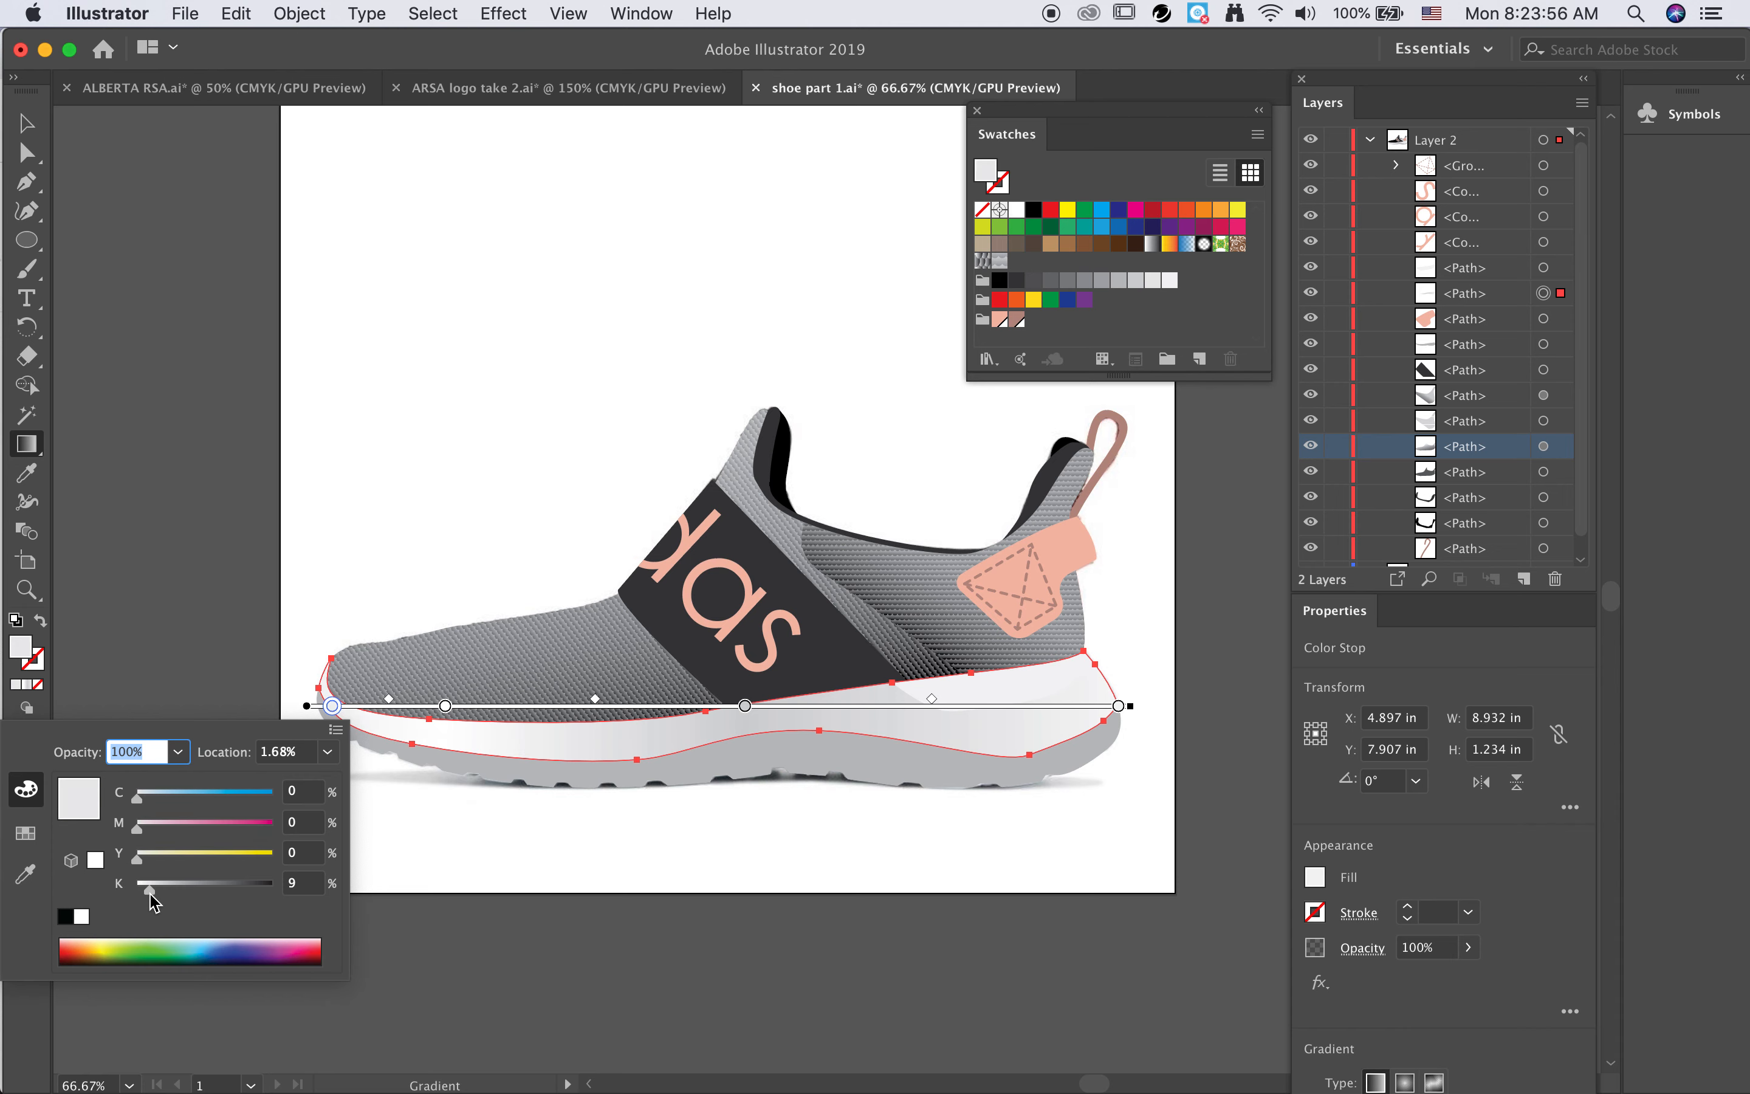
left_click(327, 709)
left_click_drag(327, 713, 321, 713)
Step: Move the midsole gradient's second stop to 18.47%, try a very light gray on it and set it back to white
left_click(445, 707)
left_click_drag(446, 709, 467, 713)
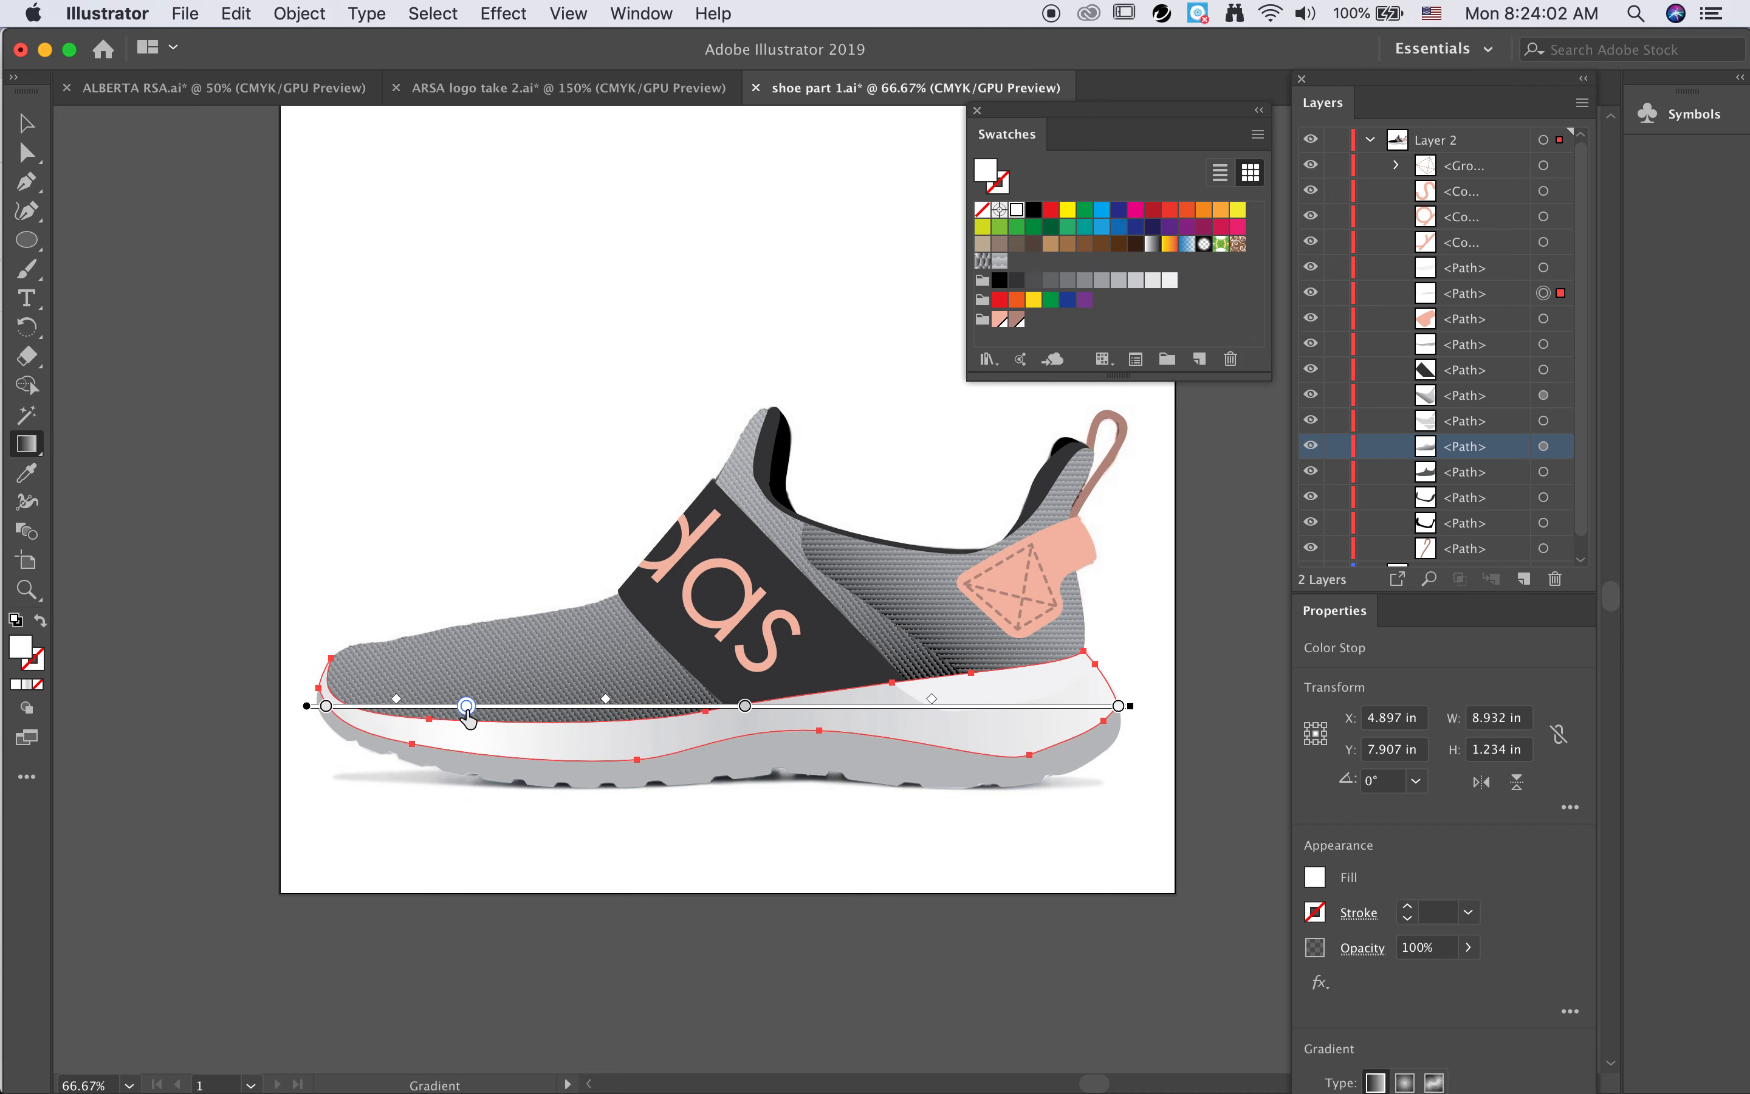
double_click(467, 707)
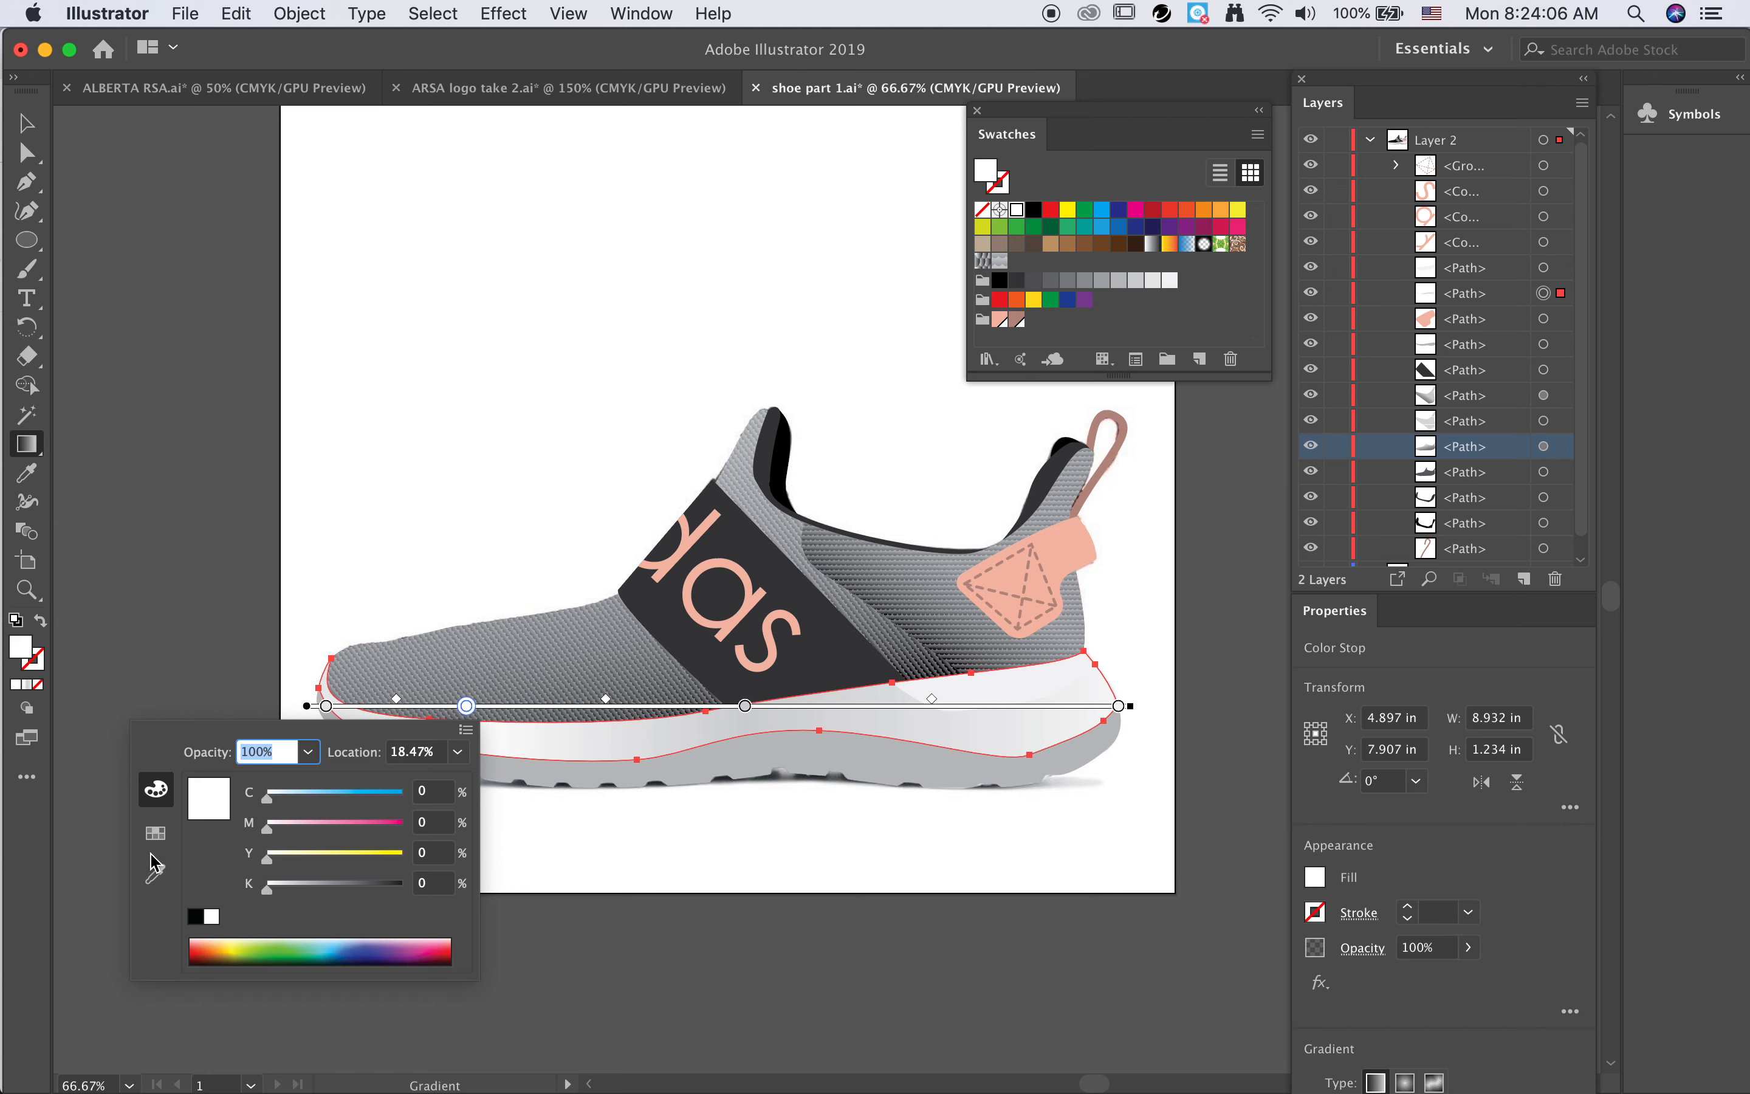
left_click(156, 832)
left_click(378, 834)
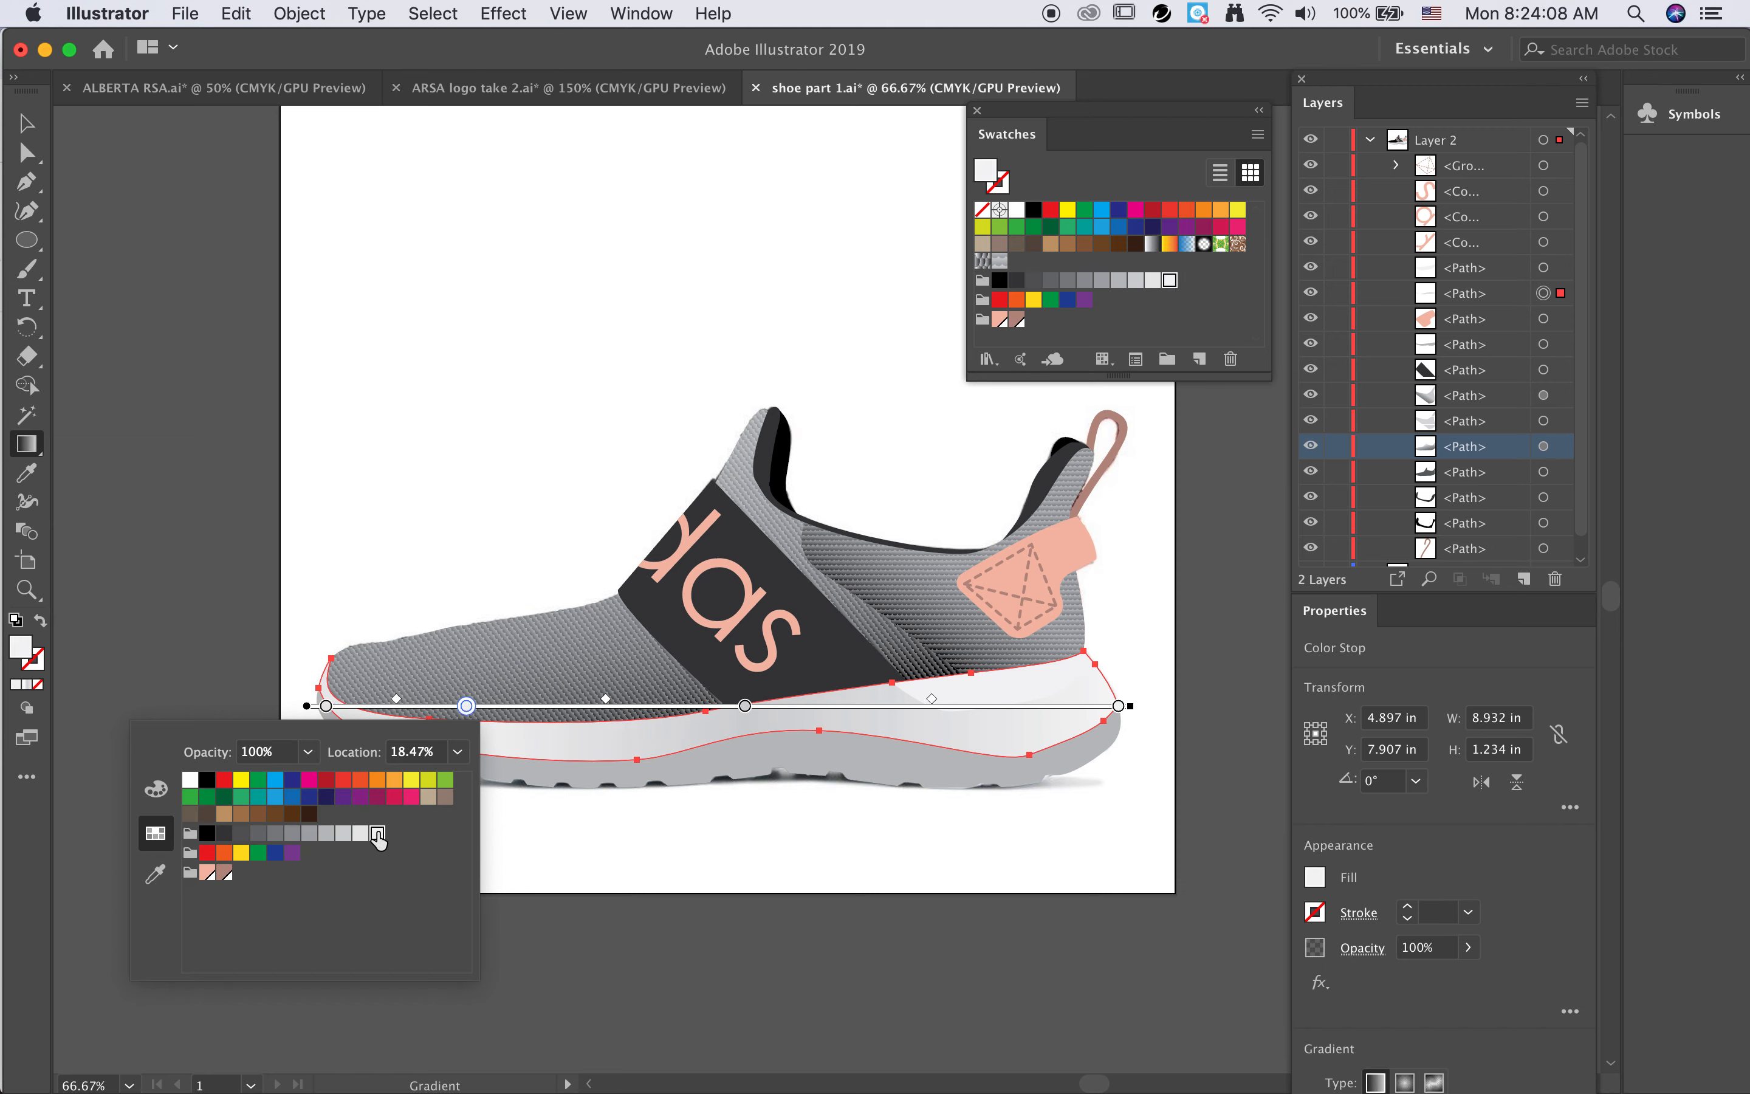
left_click(190, 779)
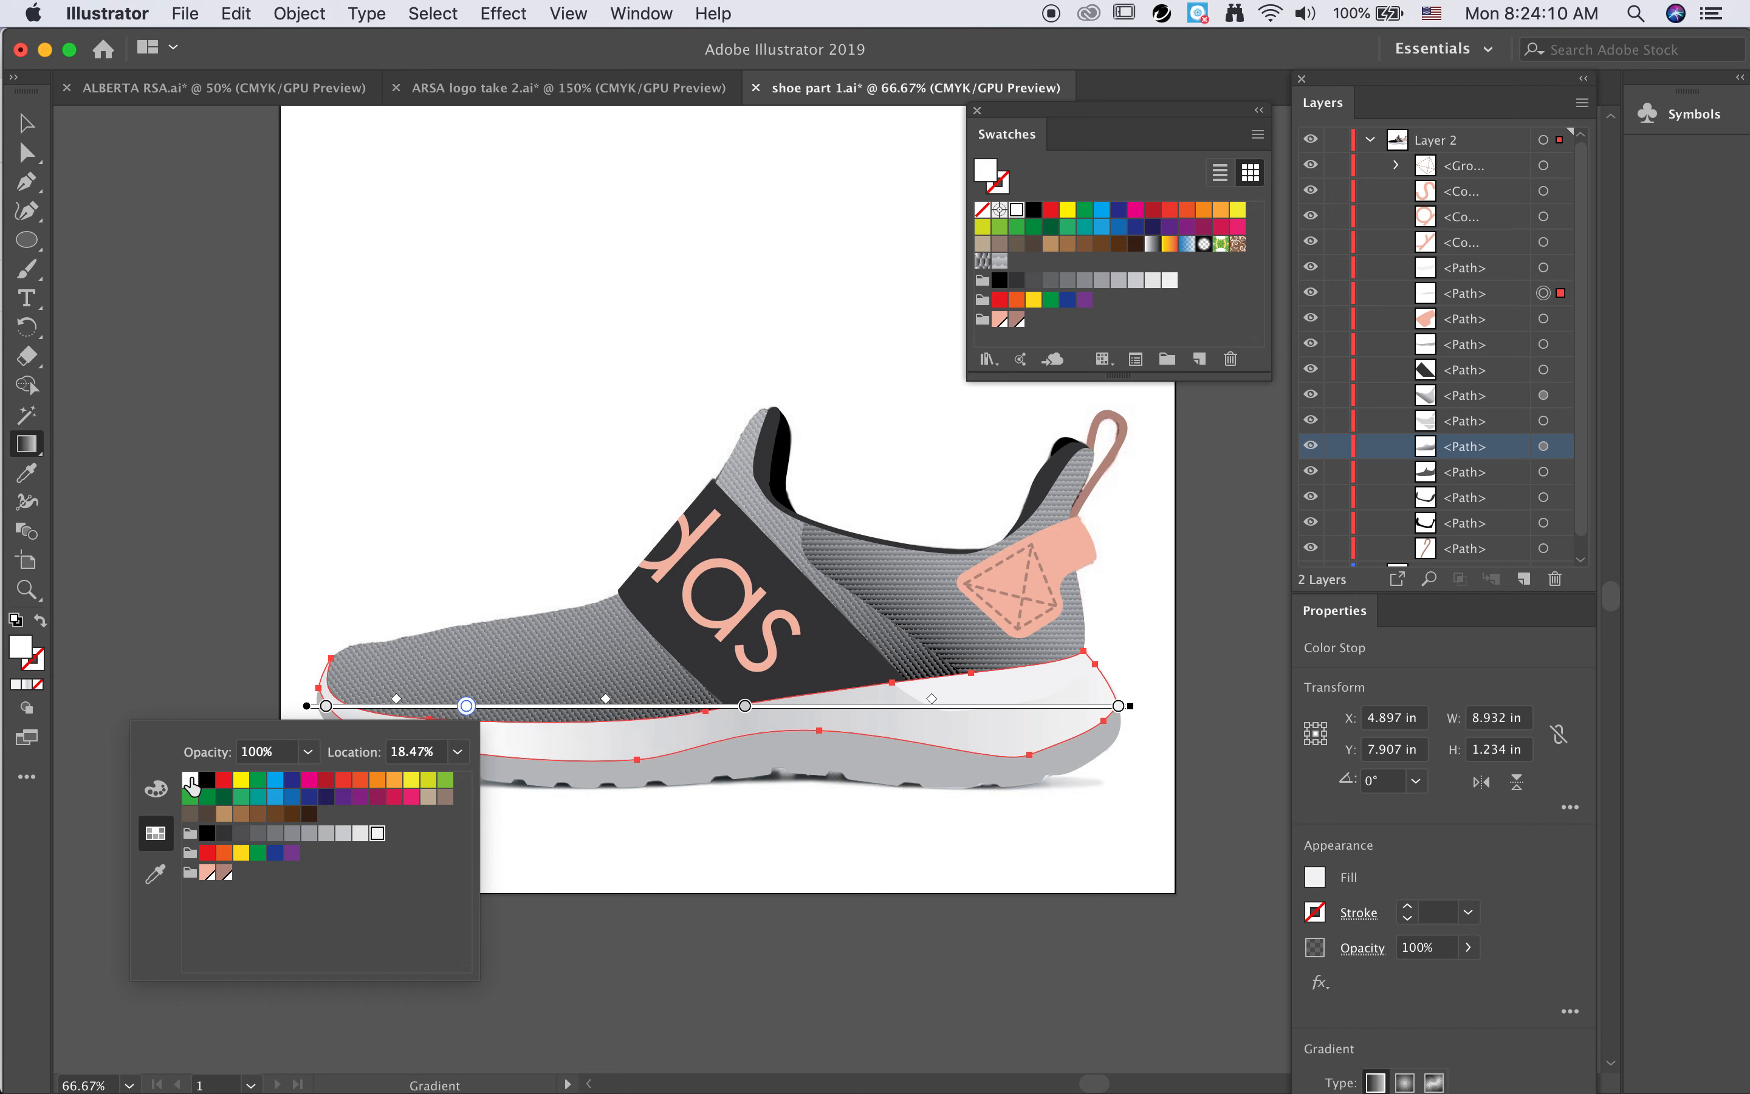
left_click(23, 122)
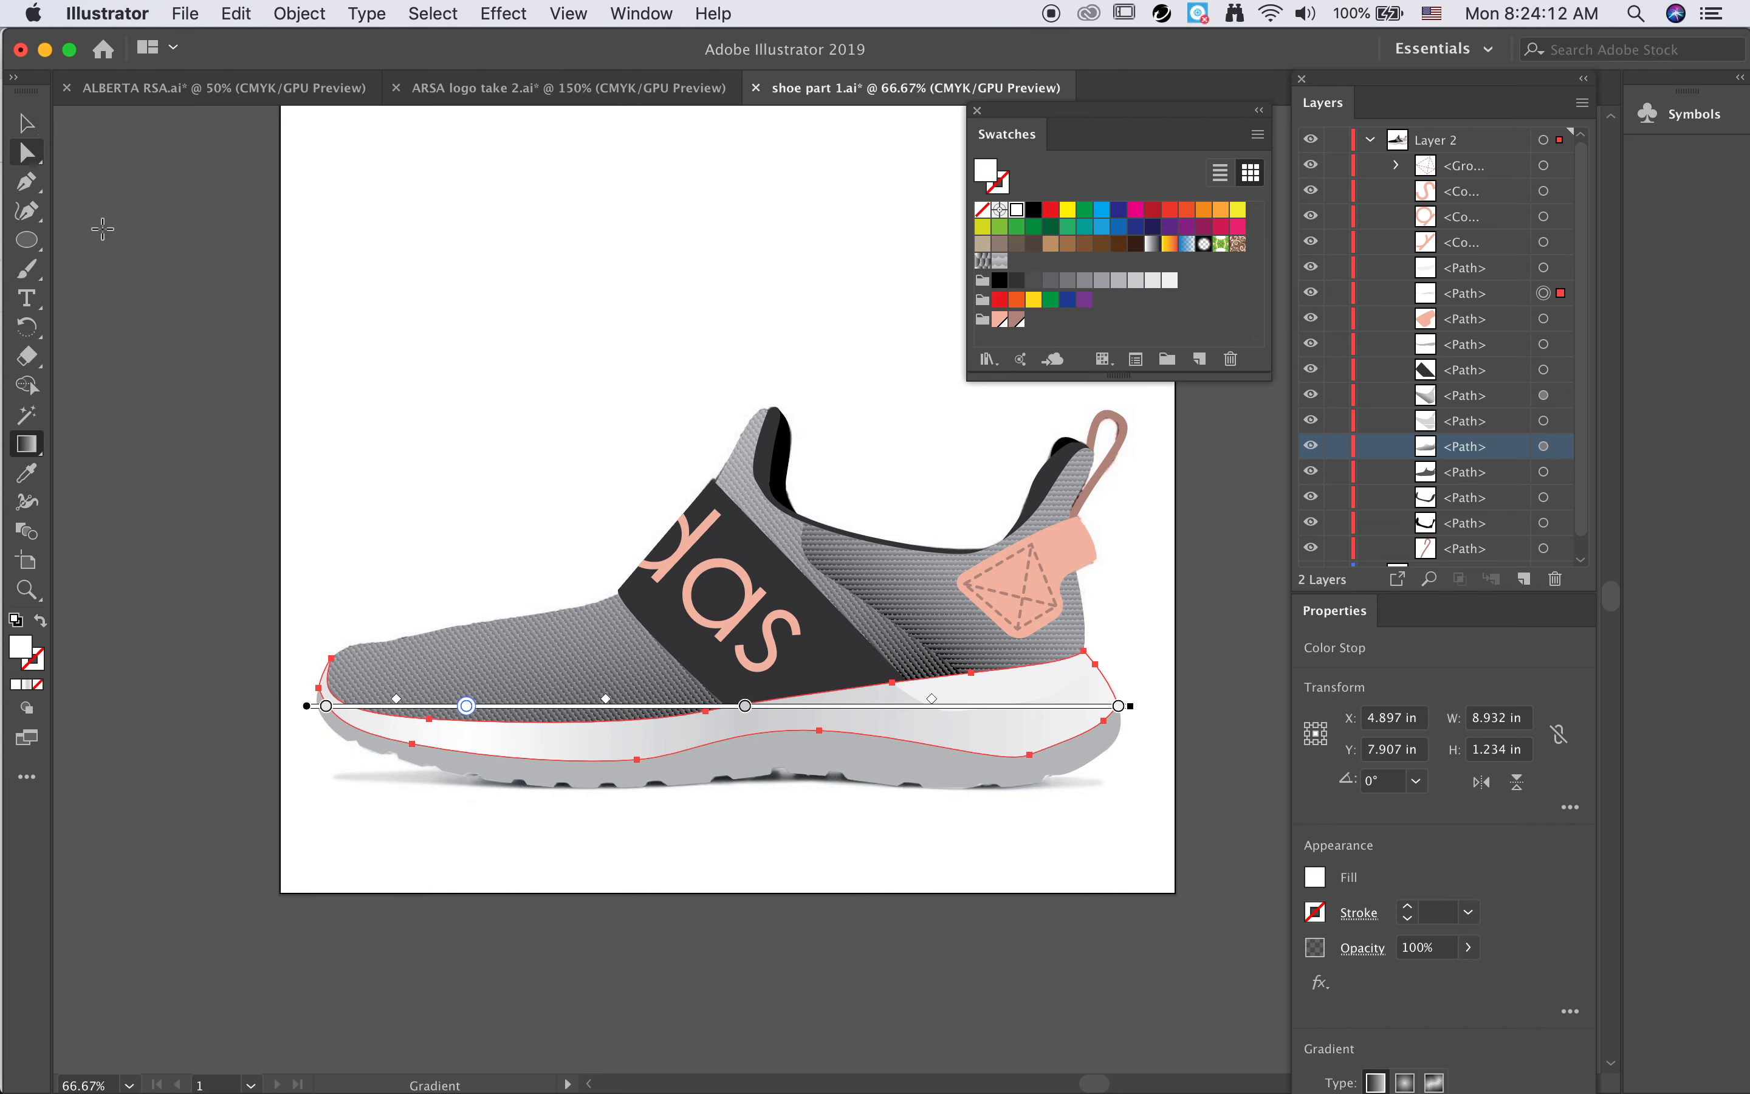
left_click_drag(191, 388, 198, 414)
key("super+z")
Step: Deselect the midsole and hide Layer 2 to examine the sole in the reference shoe photo
left_click(26, 122)
left_click(175, 458)
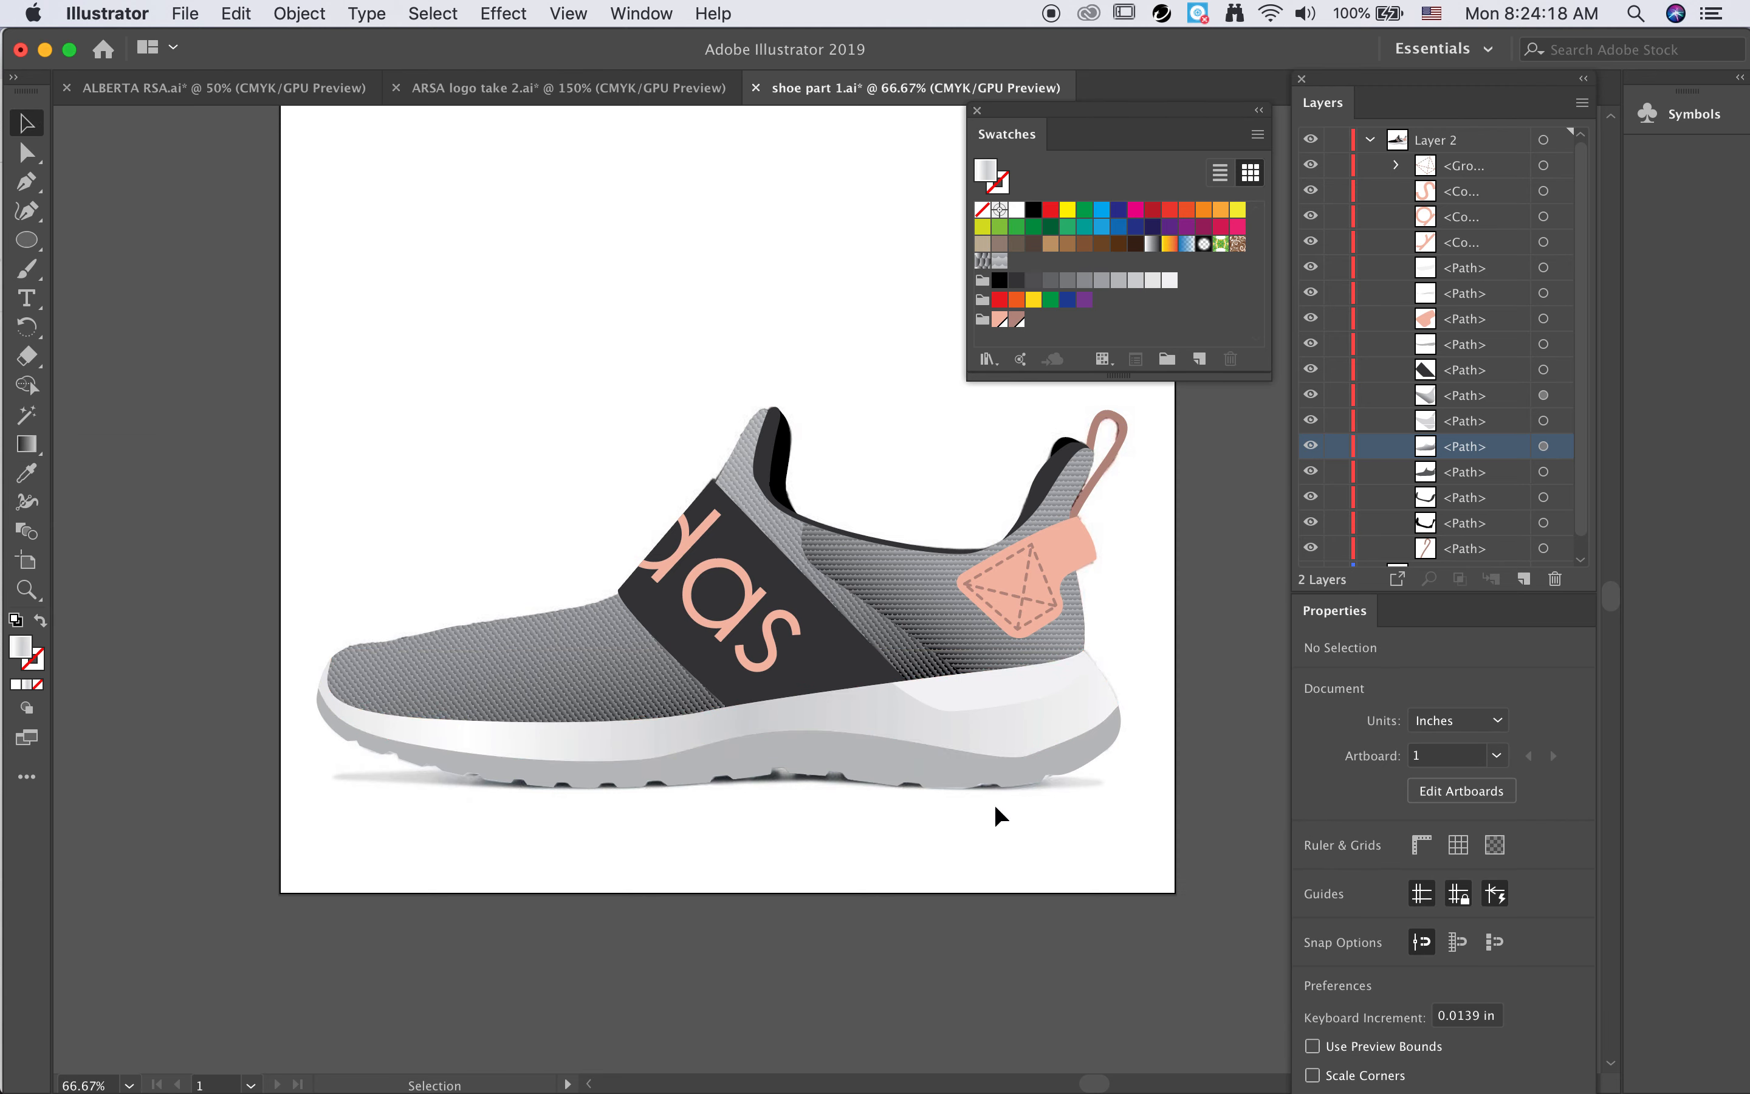
left_click(1309, 141)
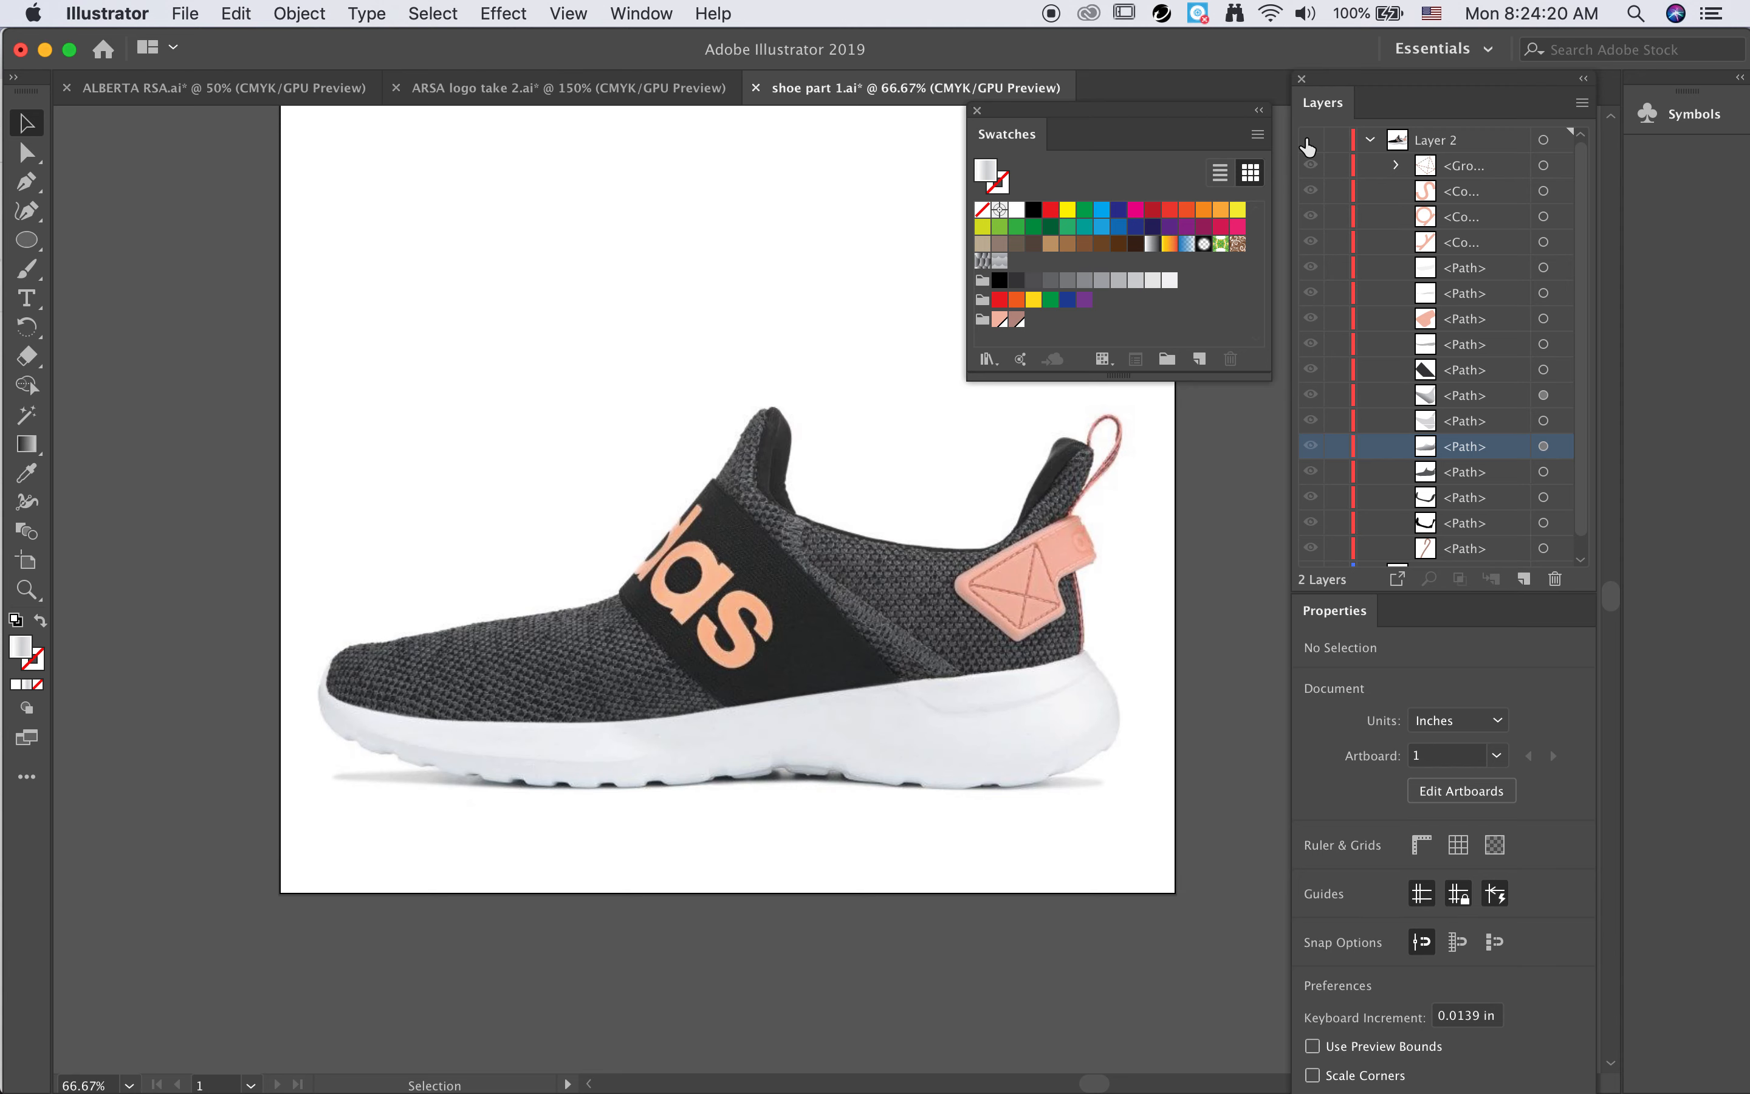
Step: Show Layer 2 again and fill the shoe's outsole shape with a very light gray swatch
left_click(1309, 145)
left_click(738, 757)
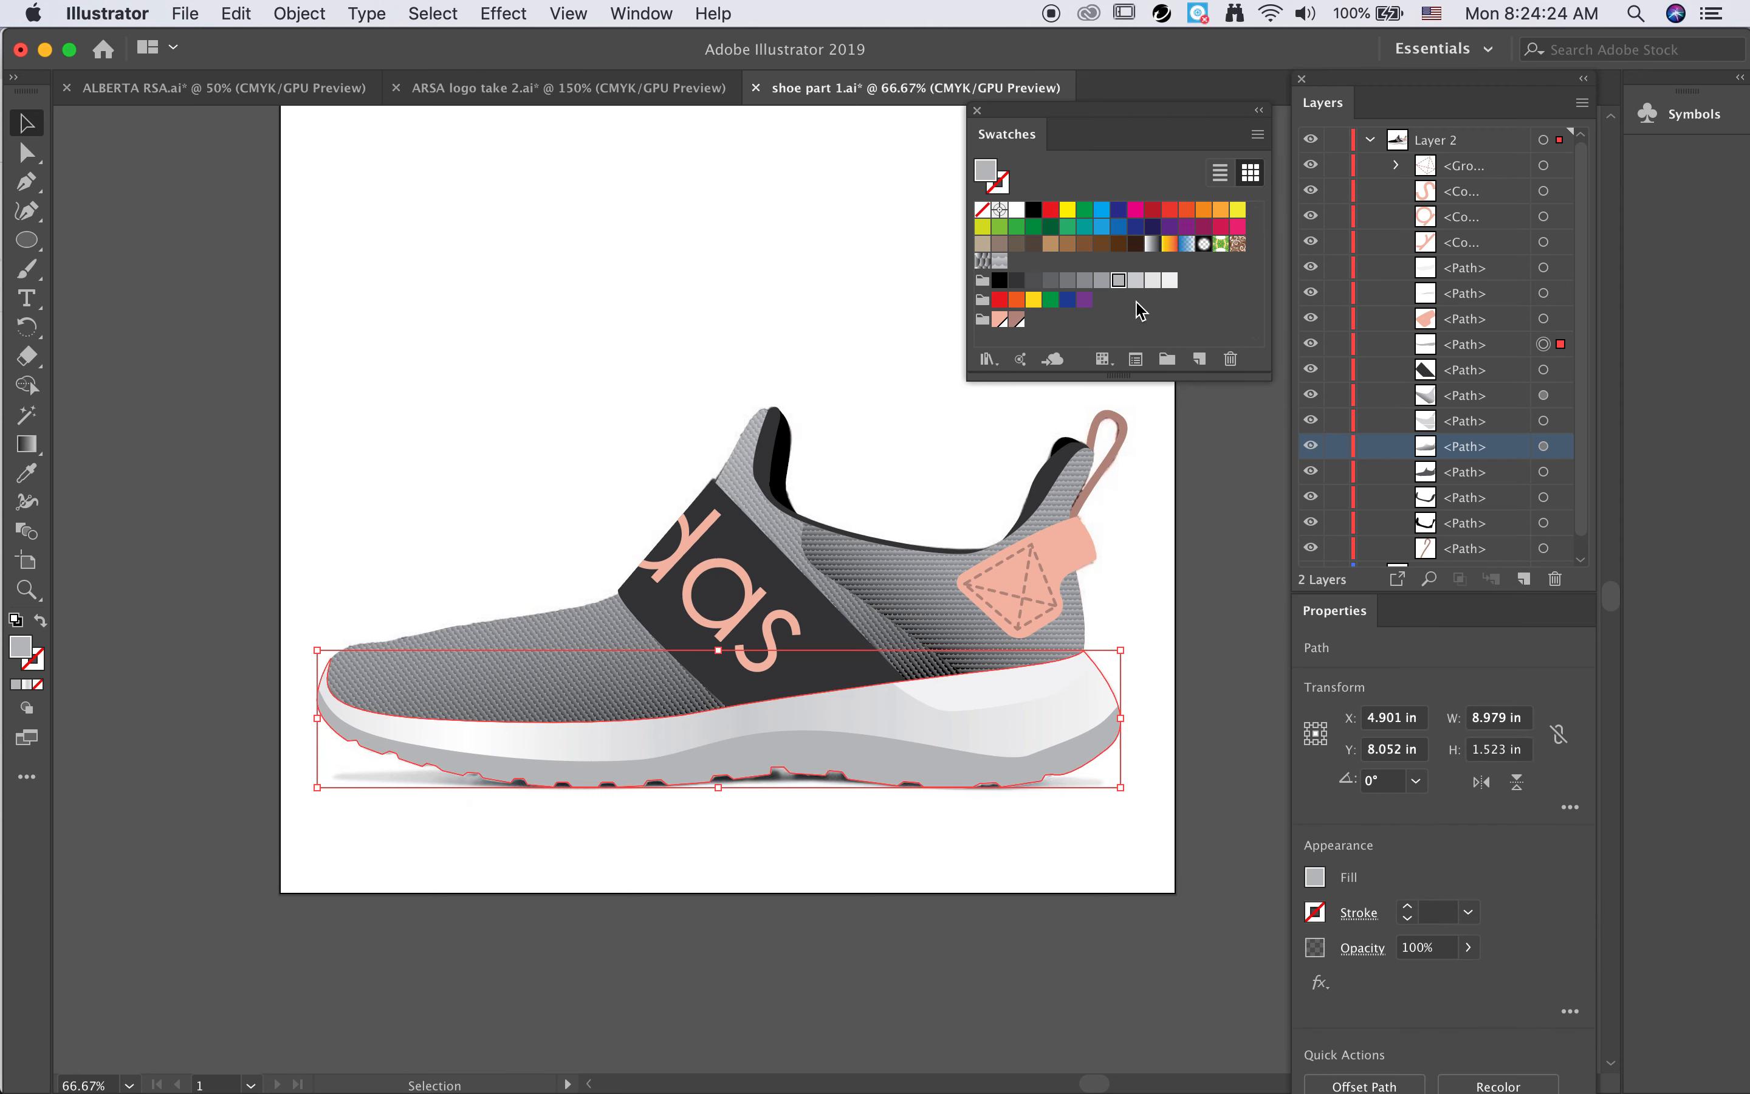
left_click(1137, 281)
left_click(1153, 281)
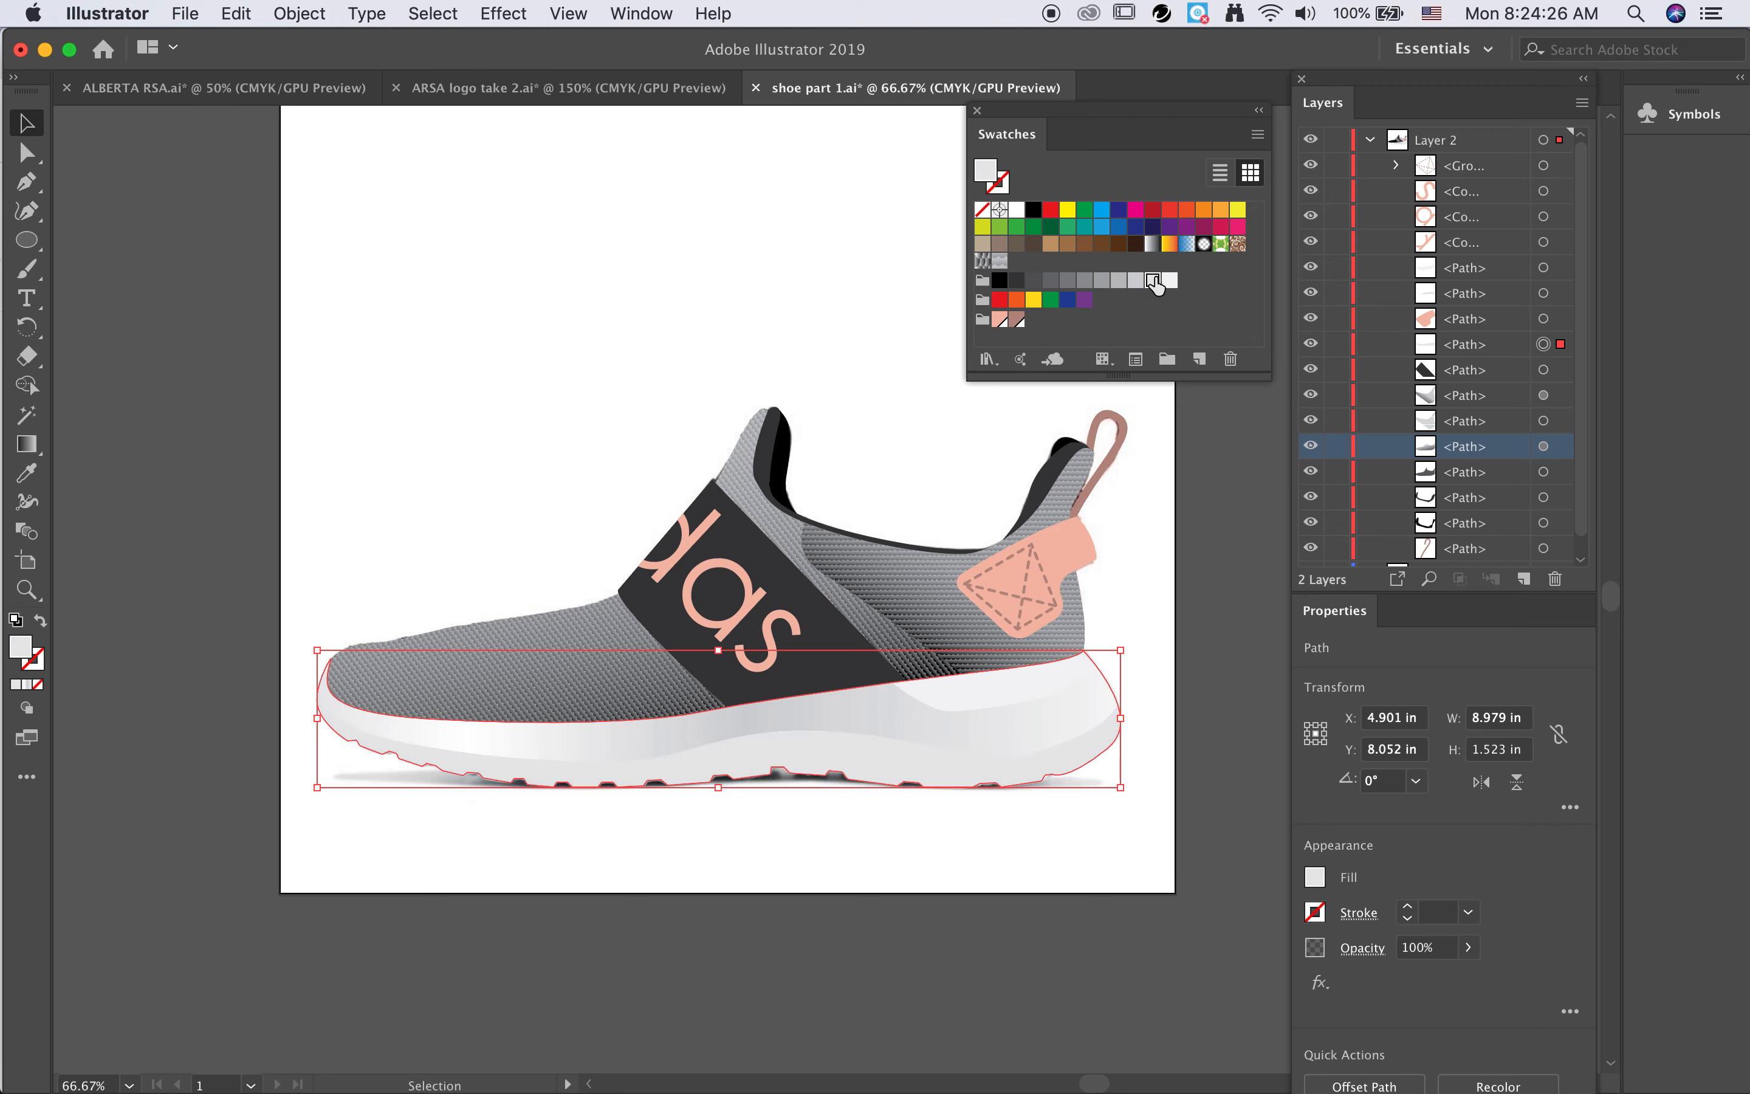
left_click(264, 448)
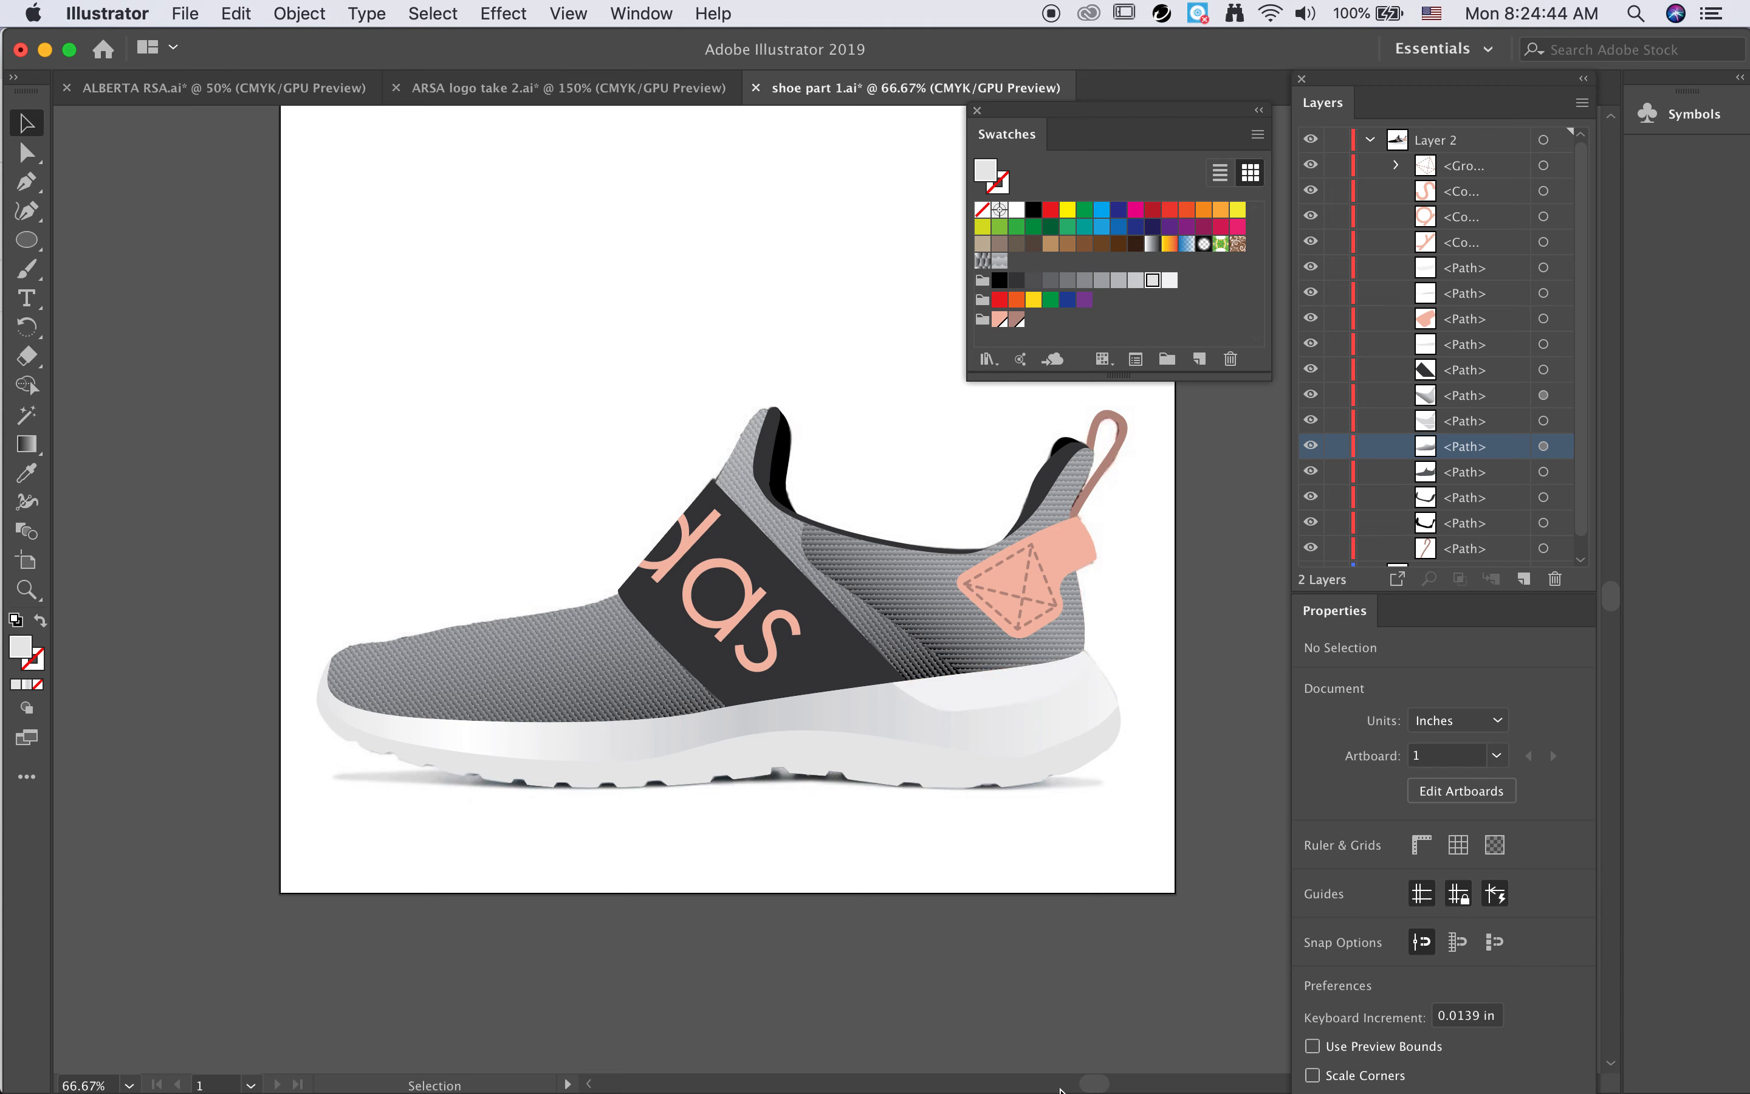
Step: Check the sole without the image layer, and draw a flat dark gray shadow ellipse about 8.08 by 0.14 in under it
scroll(1394, 532, "down", 1)
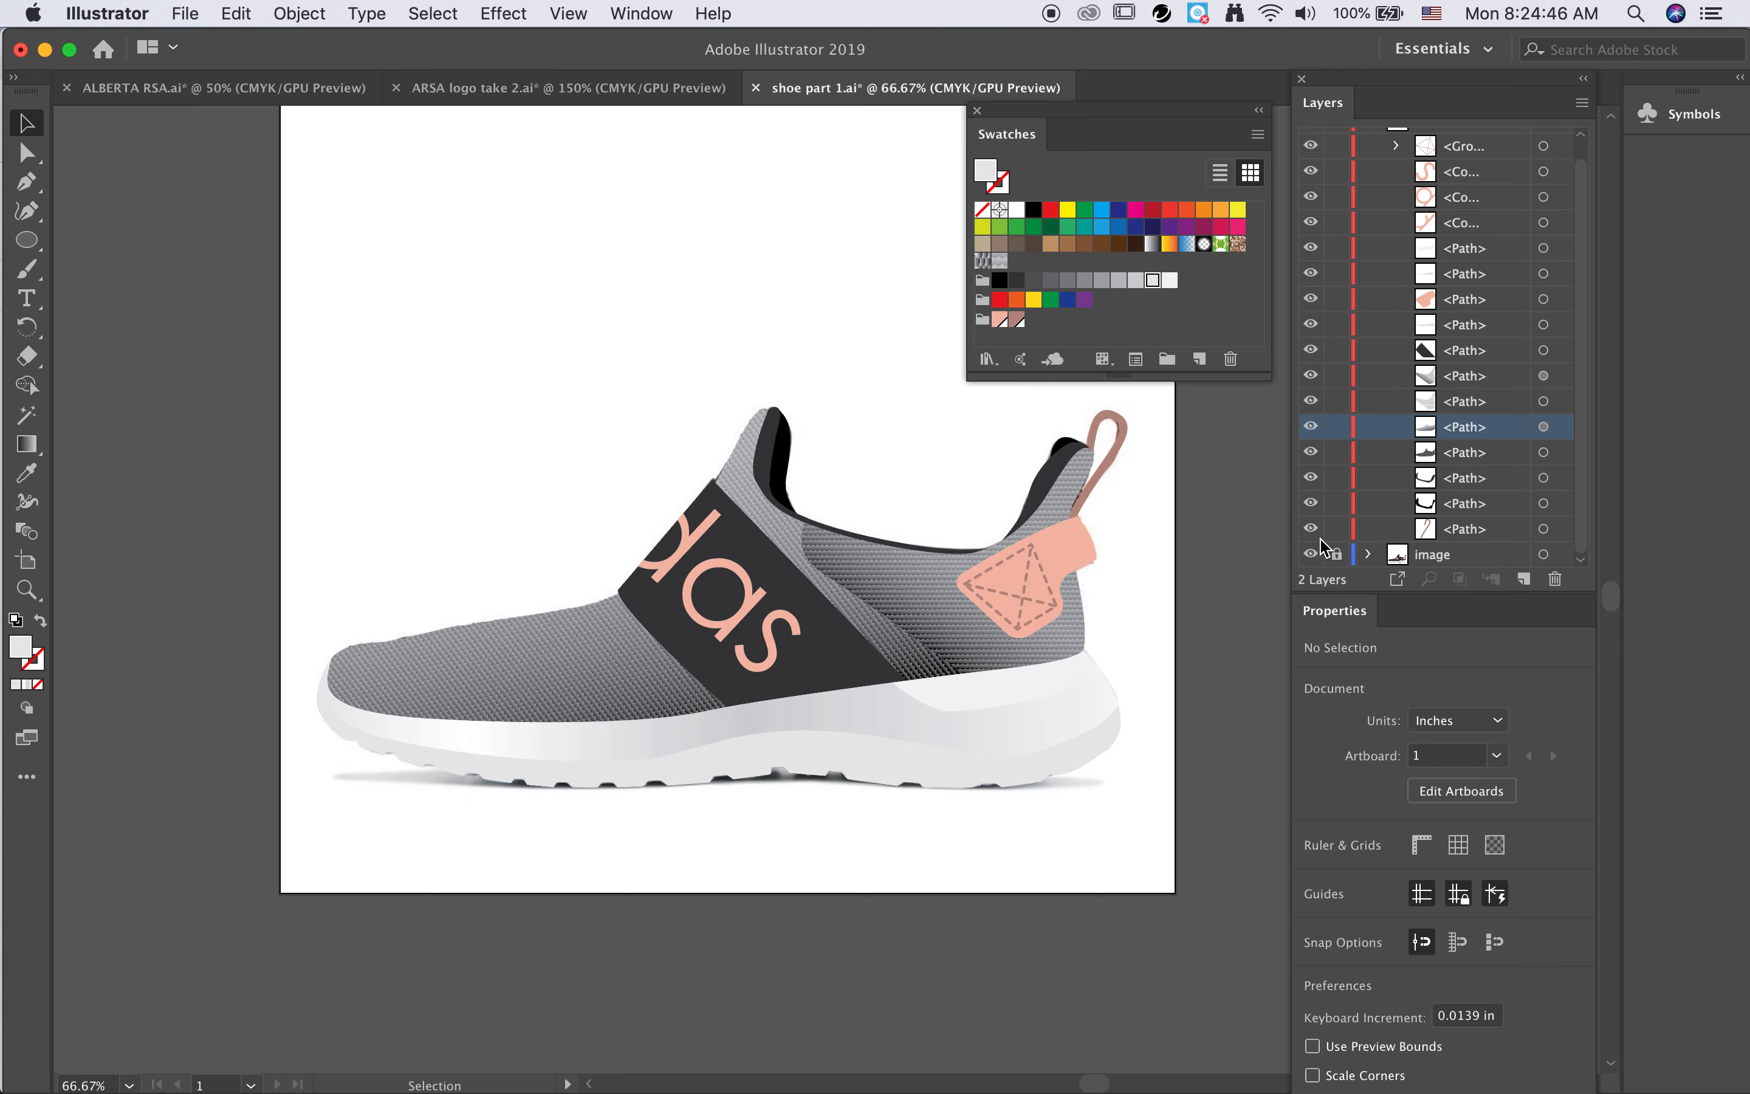
left_click(1312, 554)
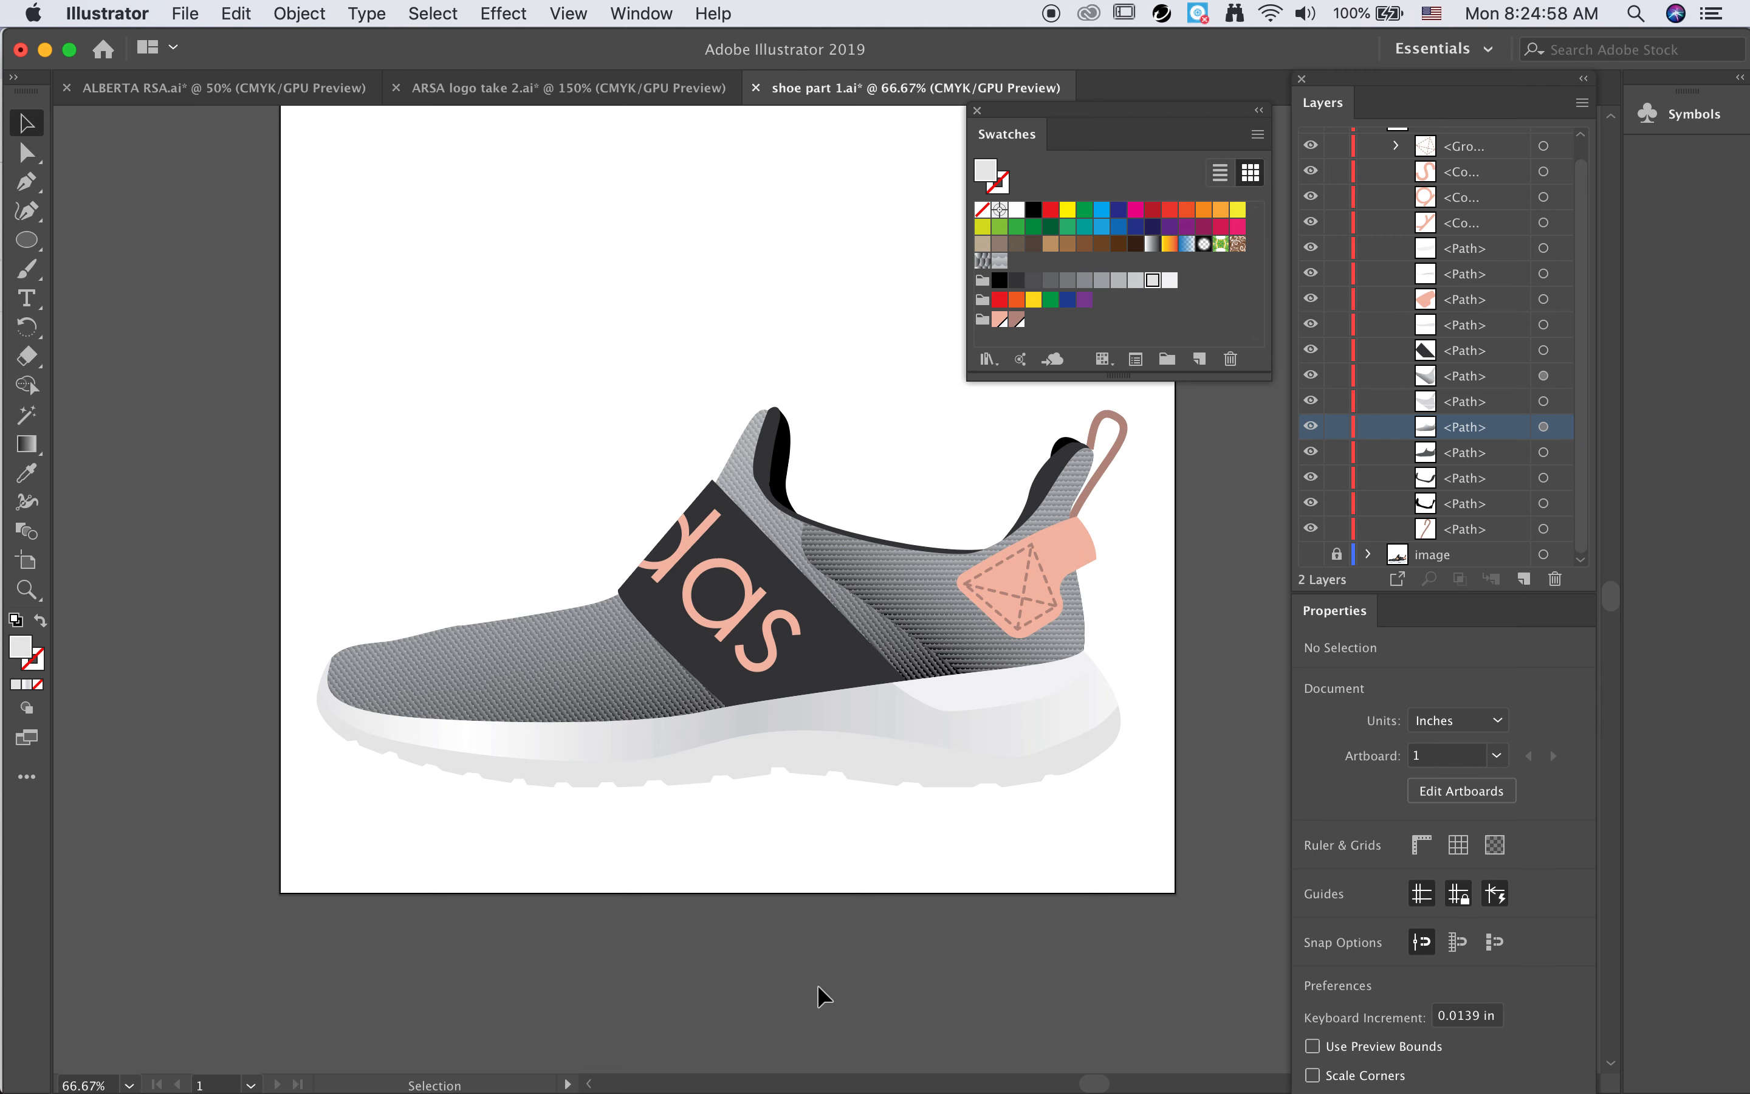
left_click(1310, 554)
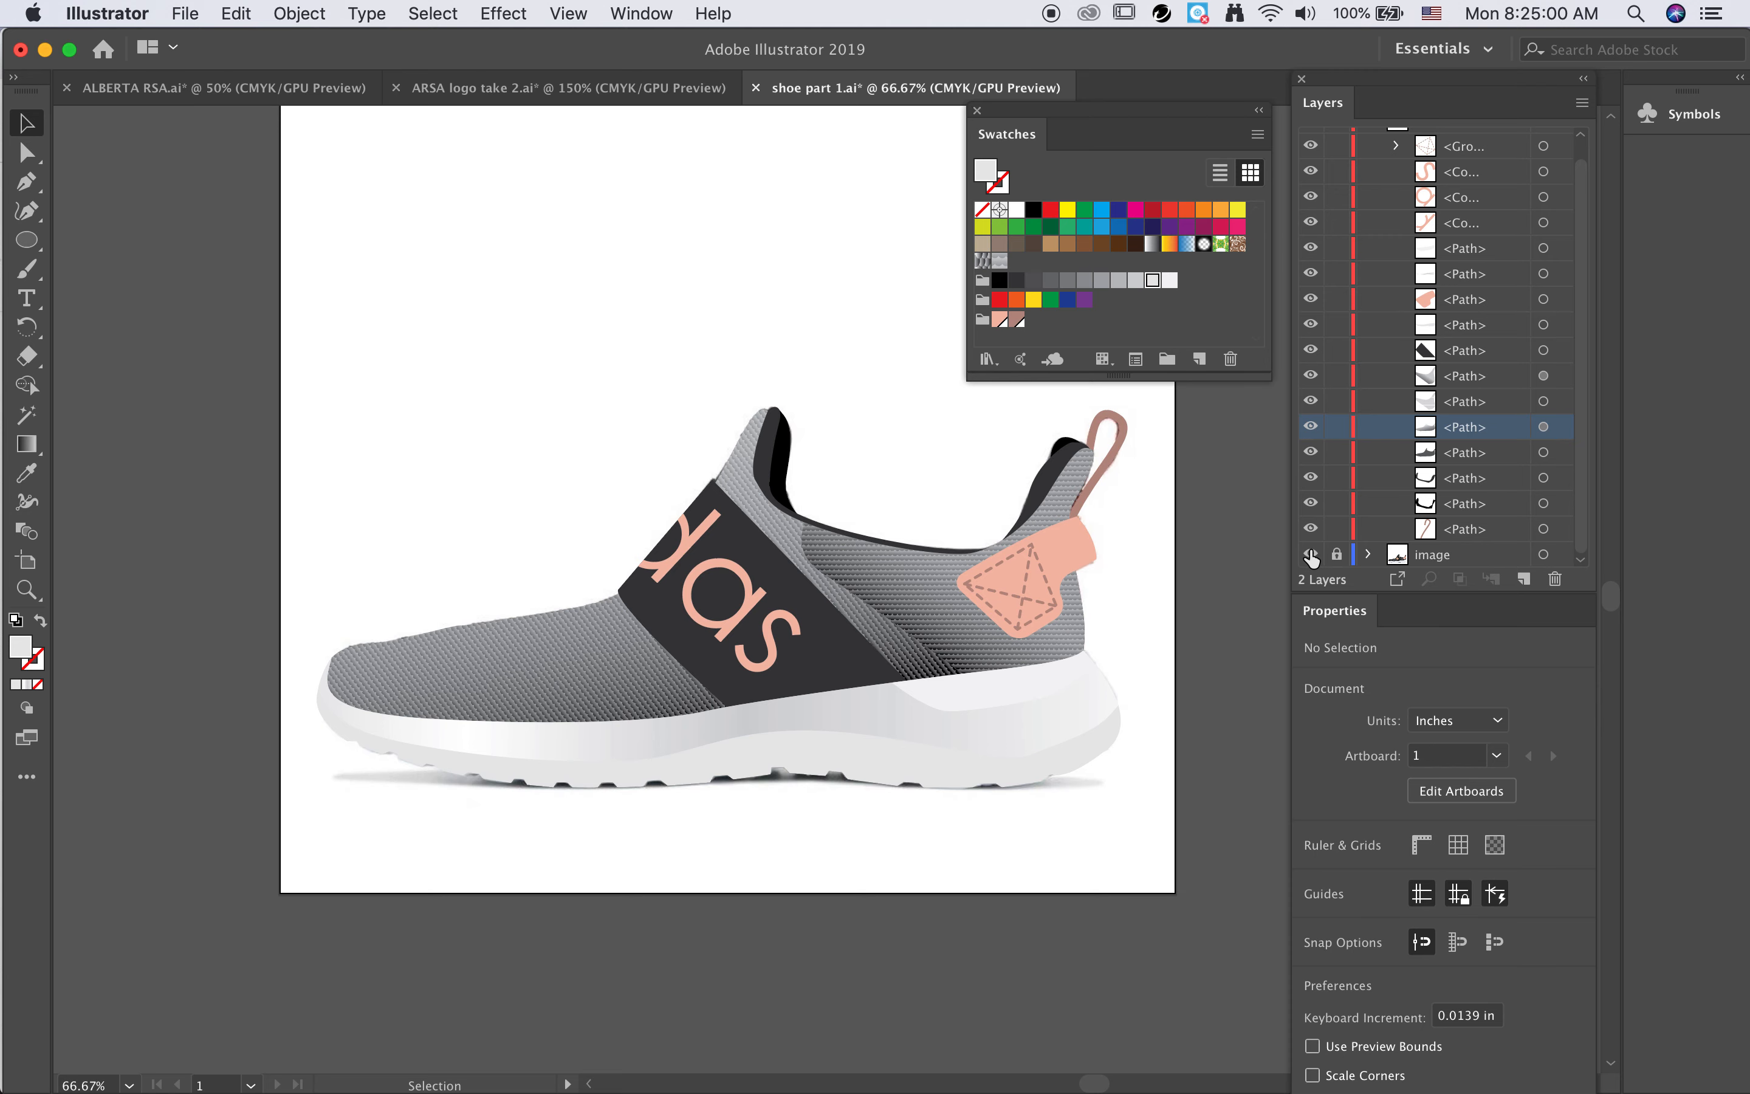
left_click(27, 239)
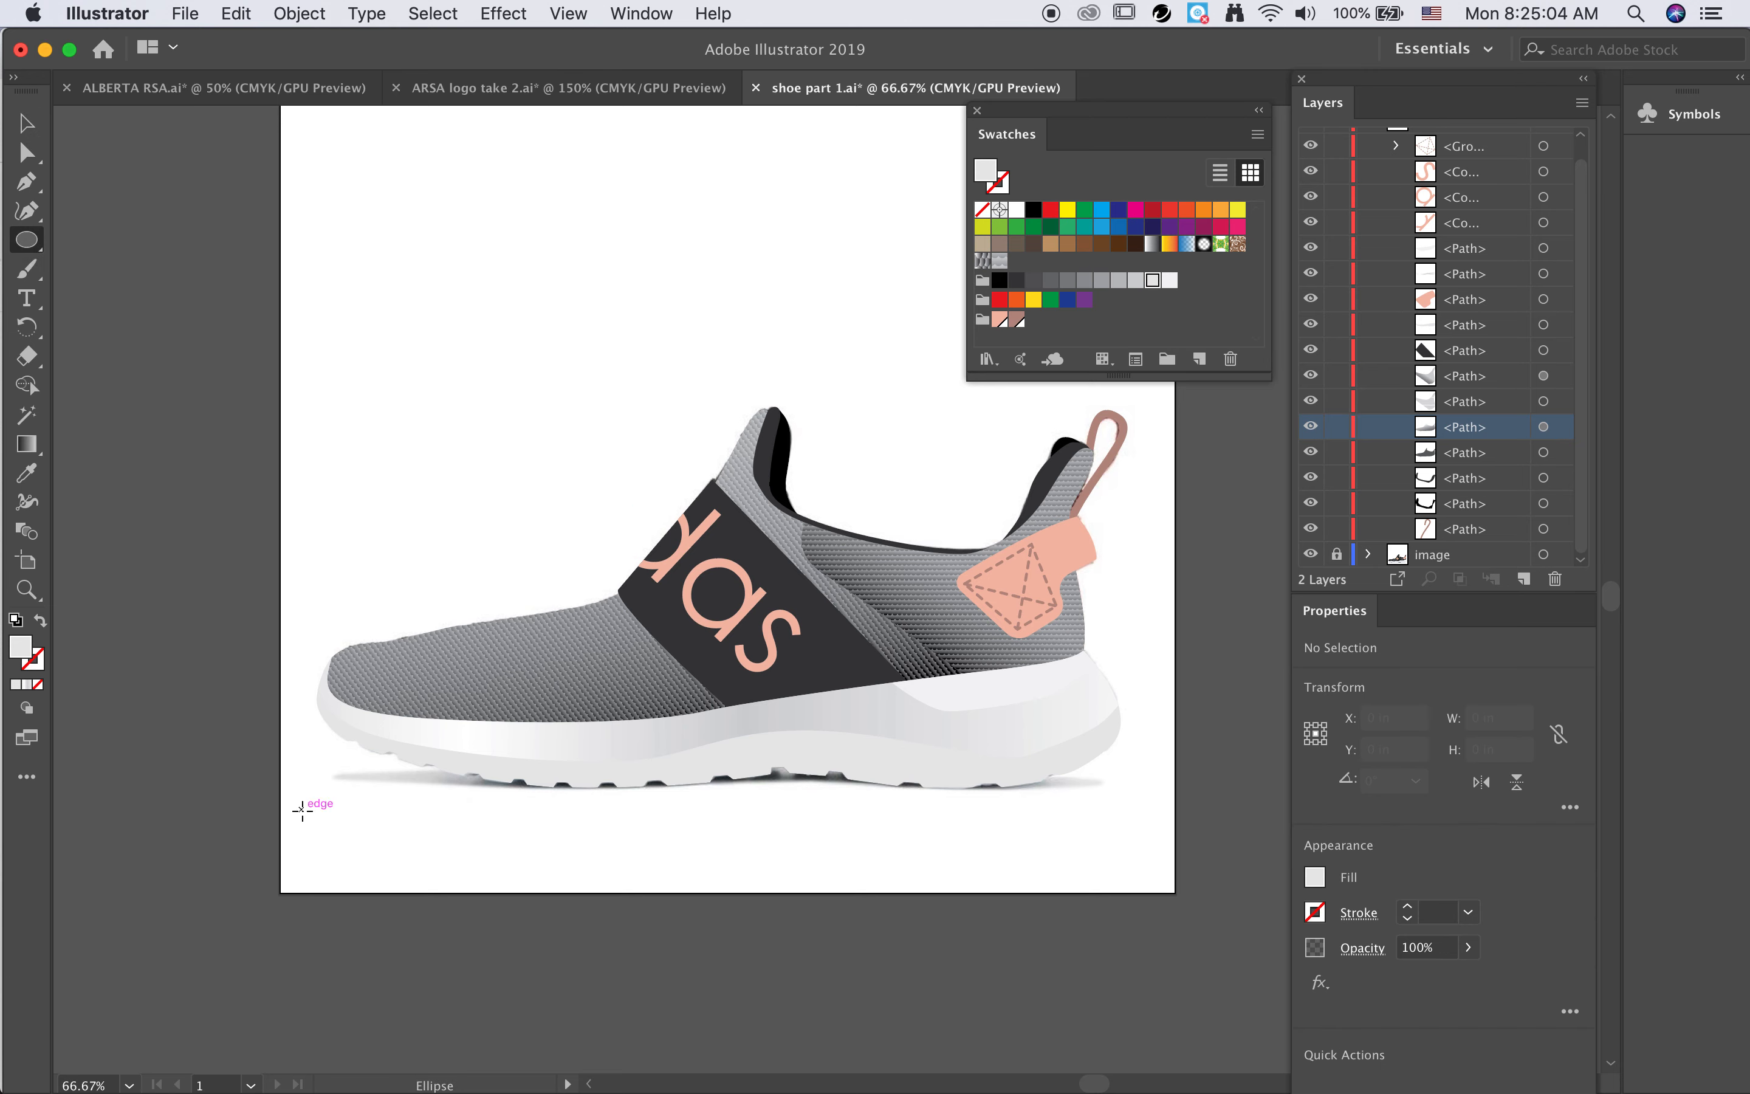
left_click_drag(373, 774, 1095, 787)
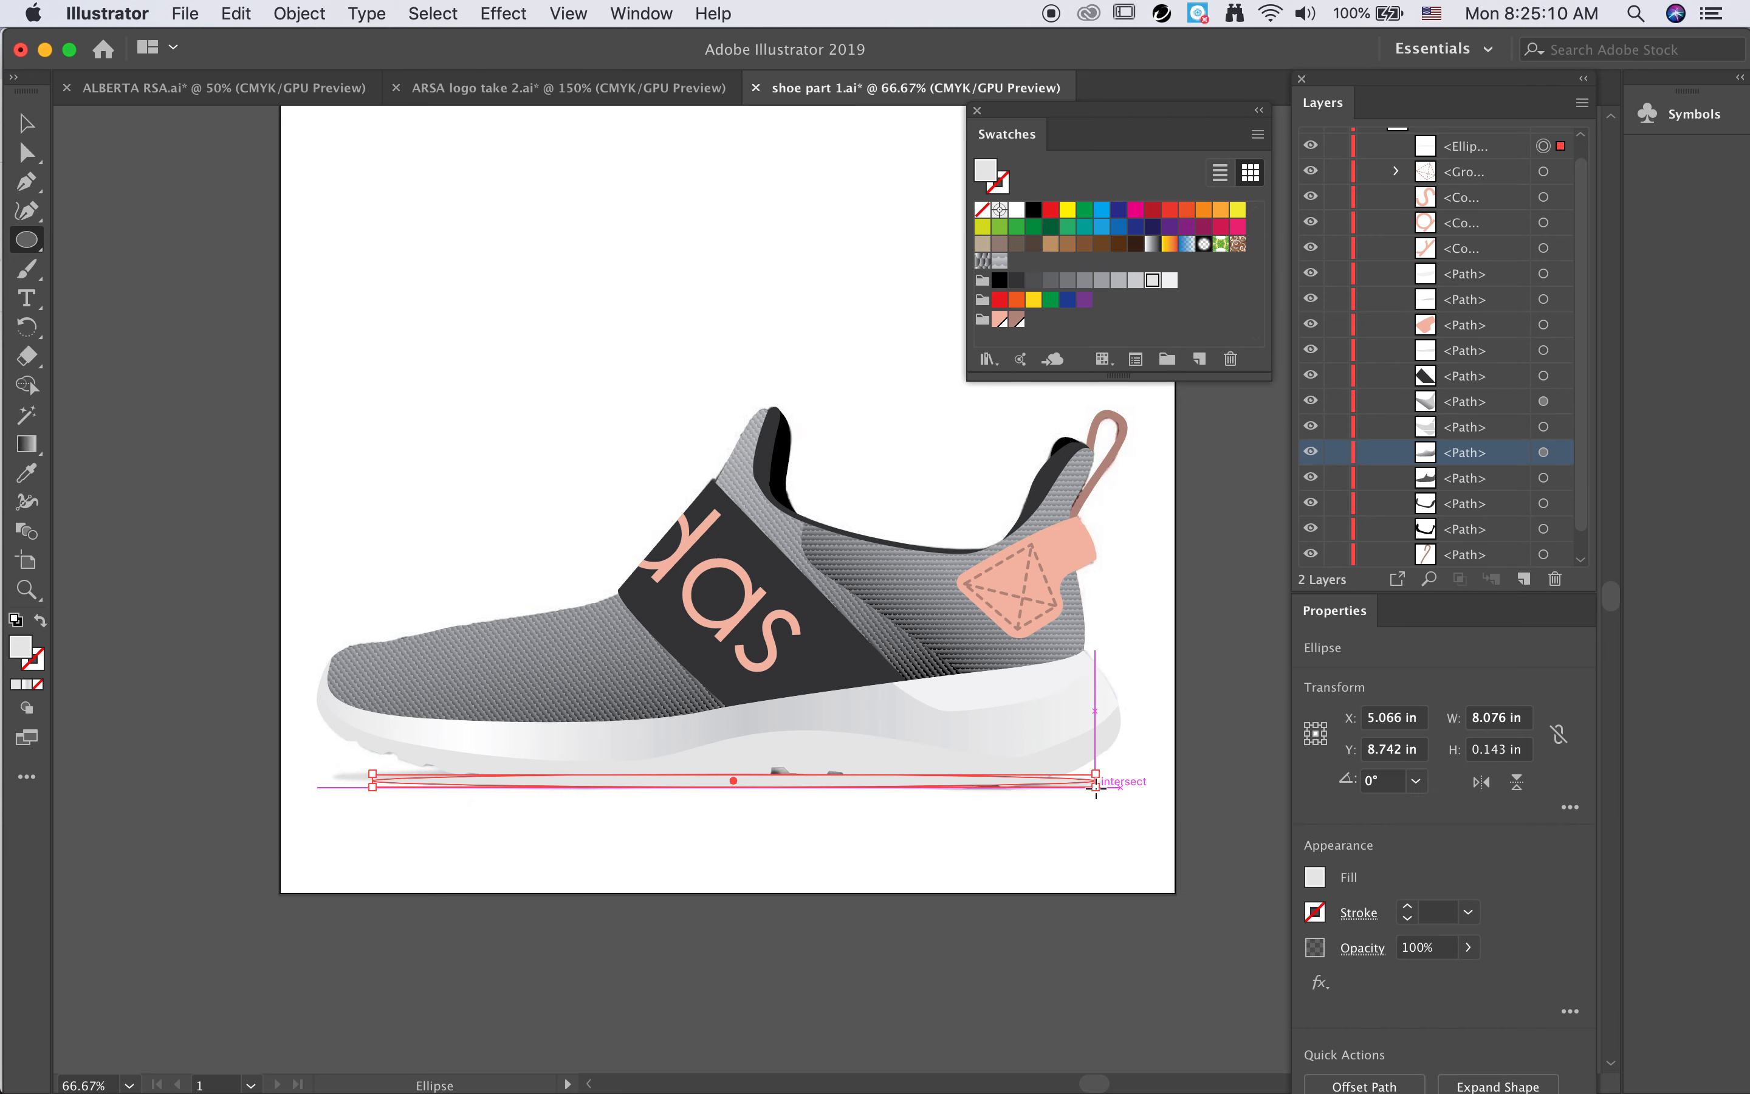
left_click(1016, 280)
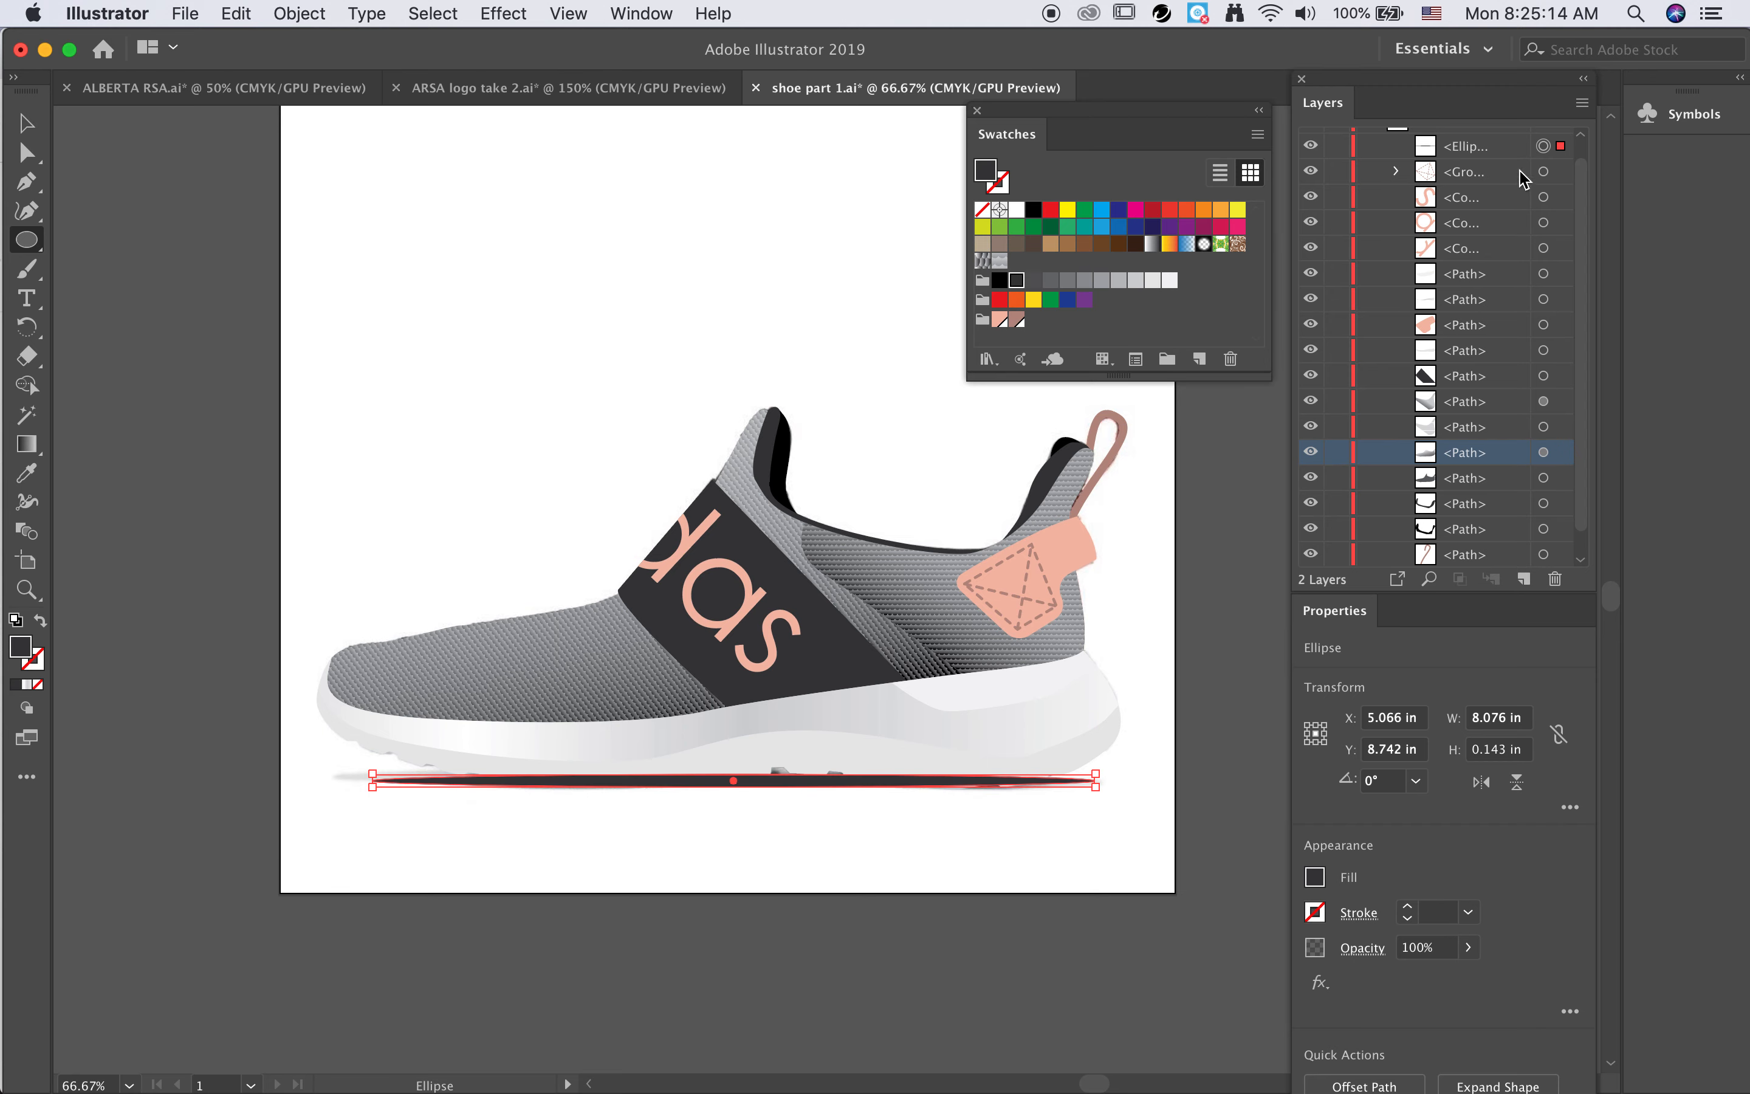
Step: Move the shadow ellipse to the bottom of Layer 2's stack, behind all the shoe paths
left_click(1510, 152)
left_click_drag(1511, 152, 1506, 548)
scroll(1502, 541, "down", 1)
left_click(1503, 510)
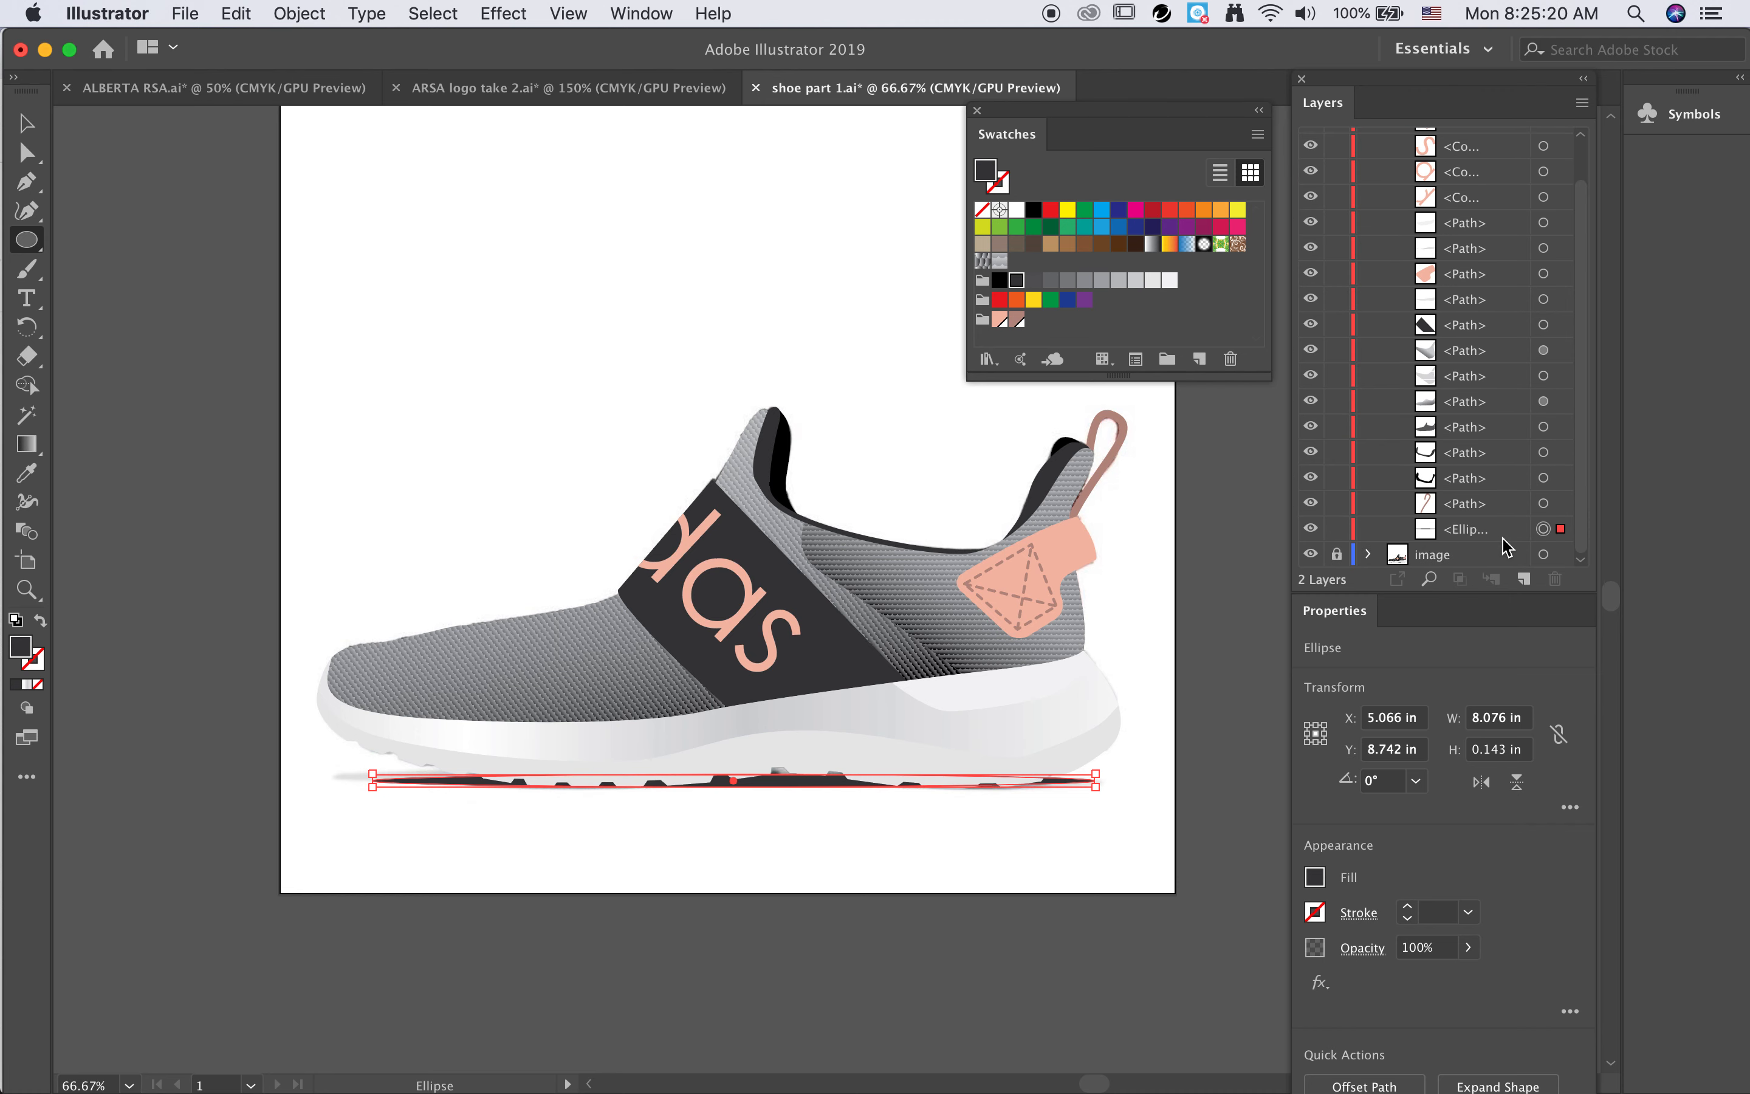
Step: Apply a Gaussian Blur with a 9.1 pixel radius to the shadow ellipse
left_click(499, 11)
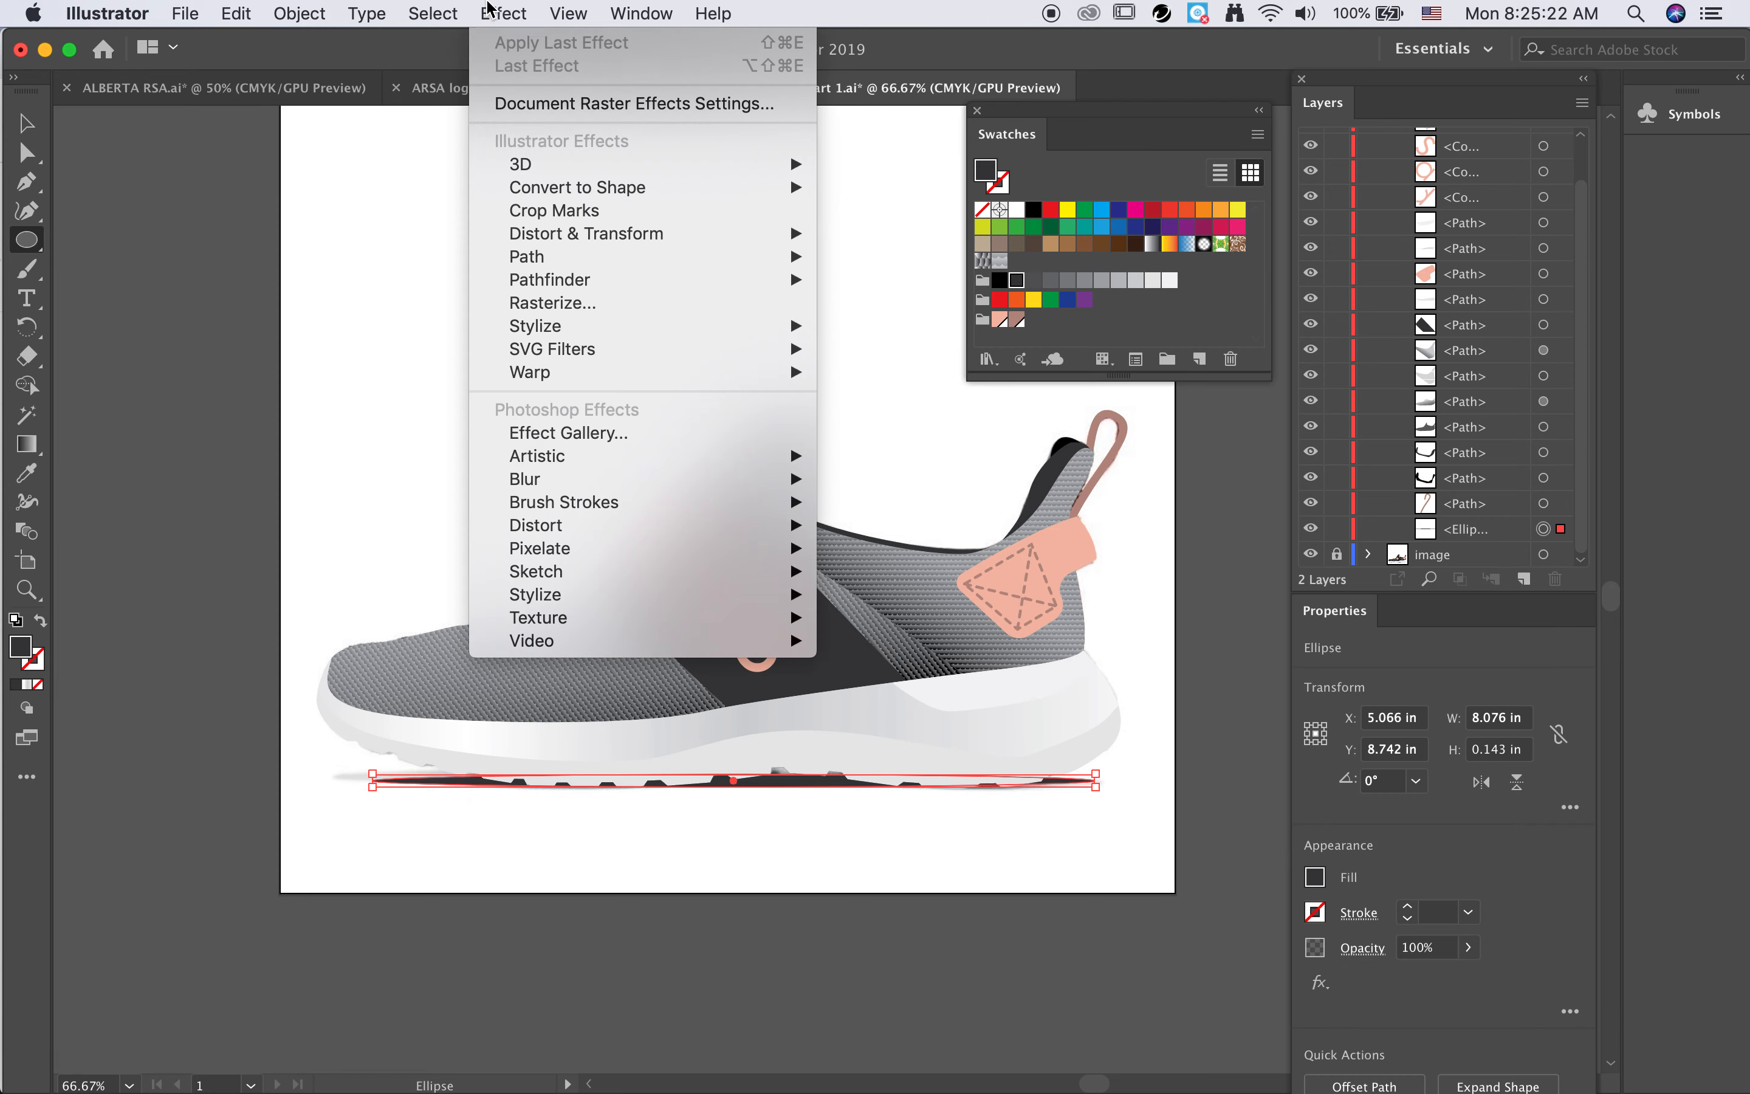
mouse_move(705, 481)
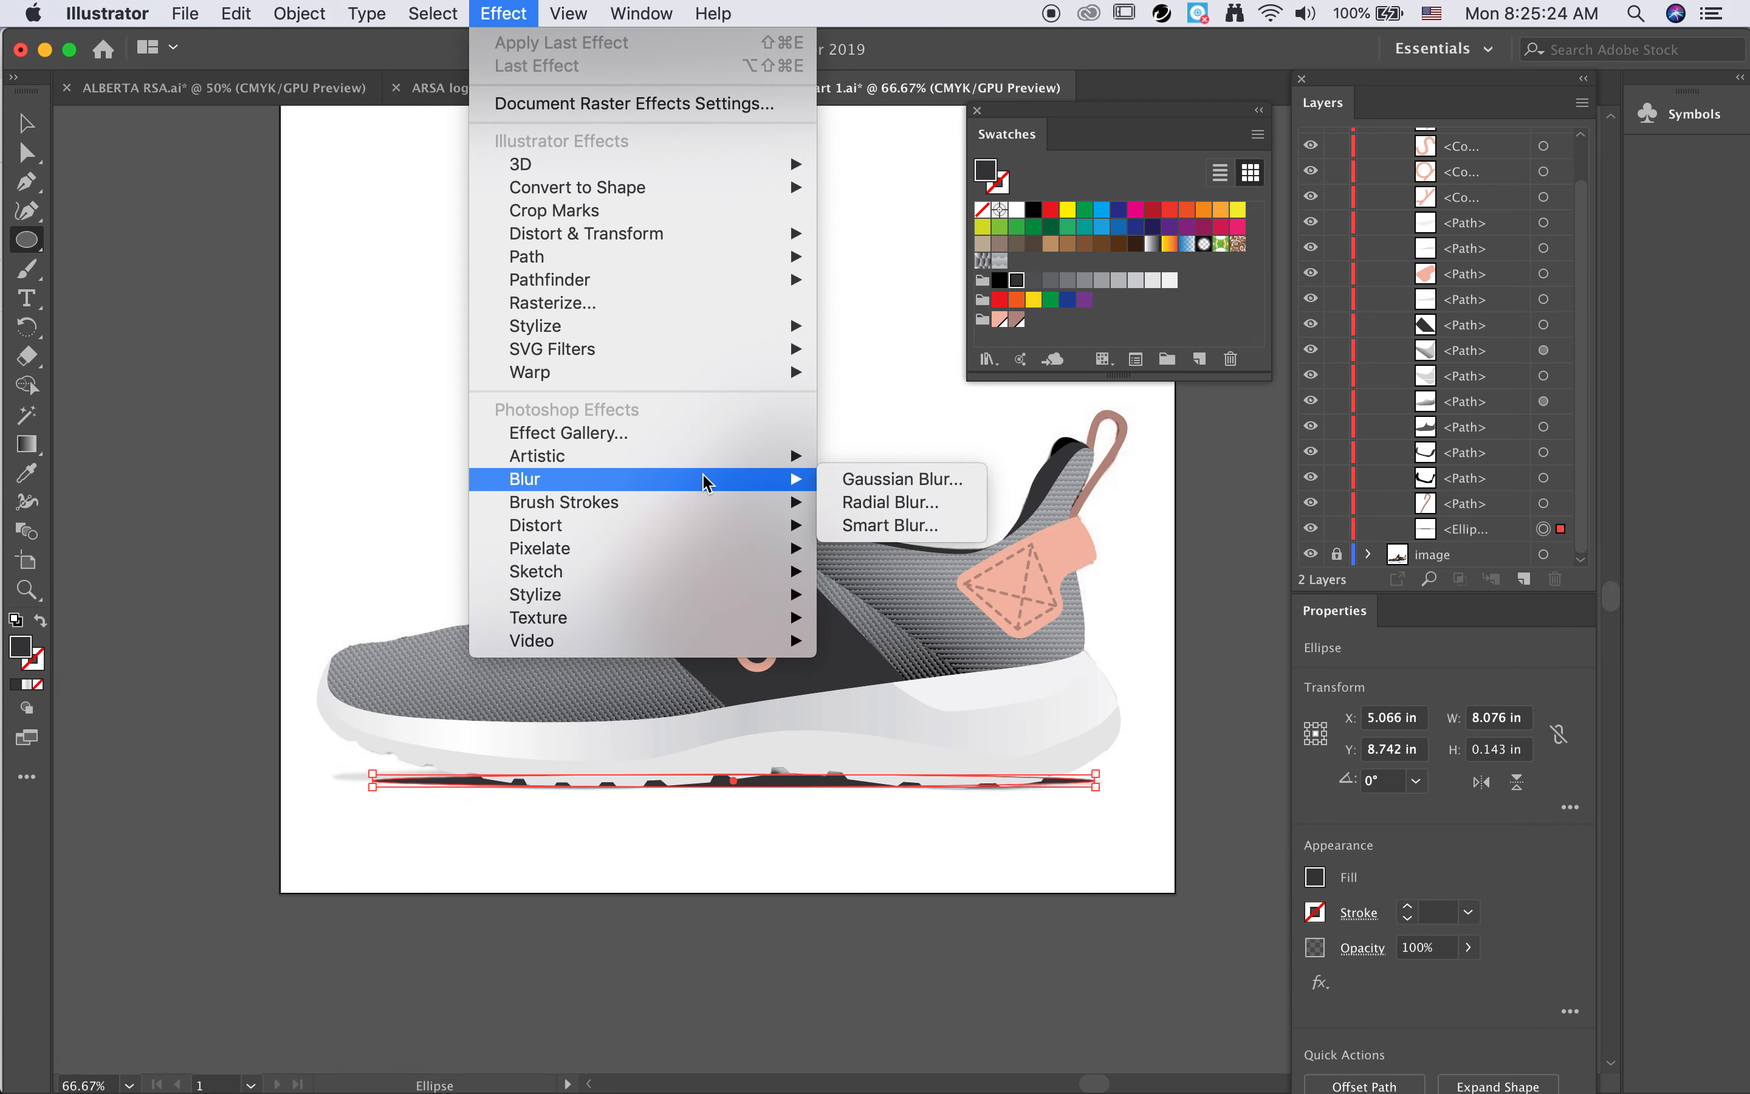
left_click(853, 481)
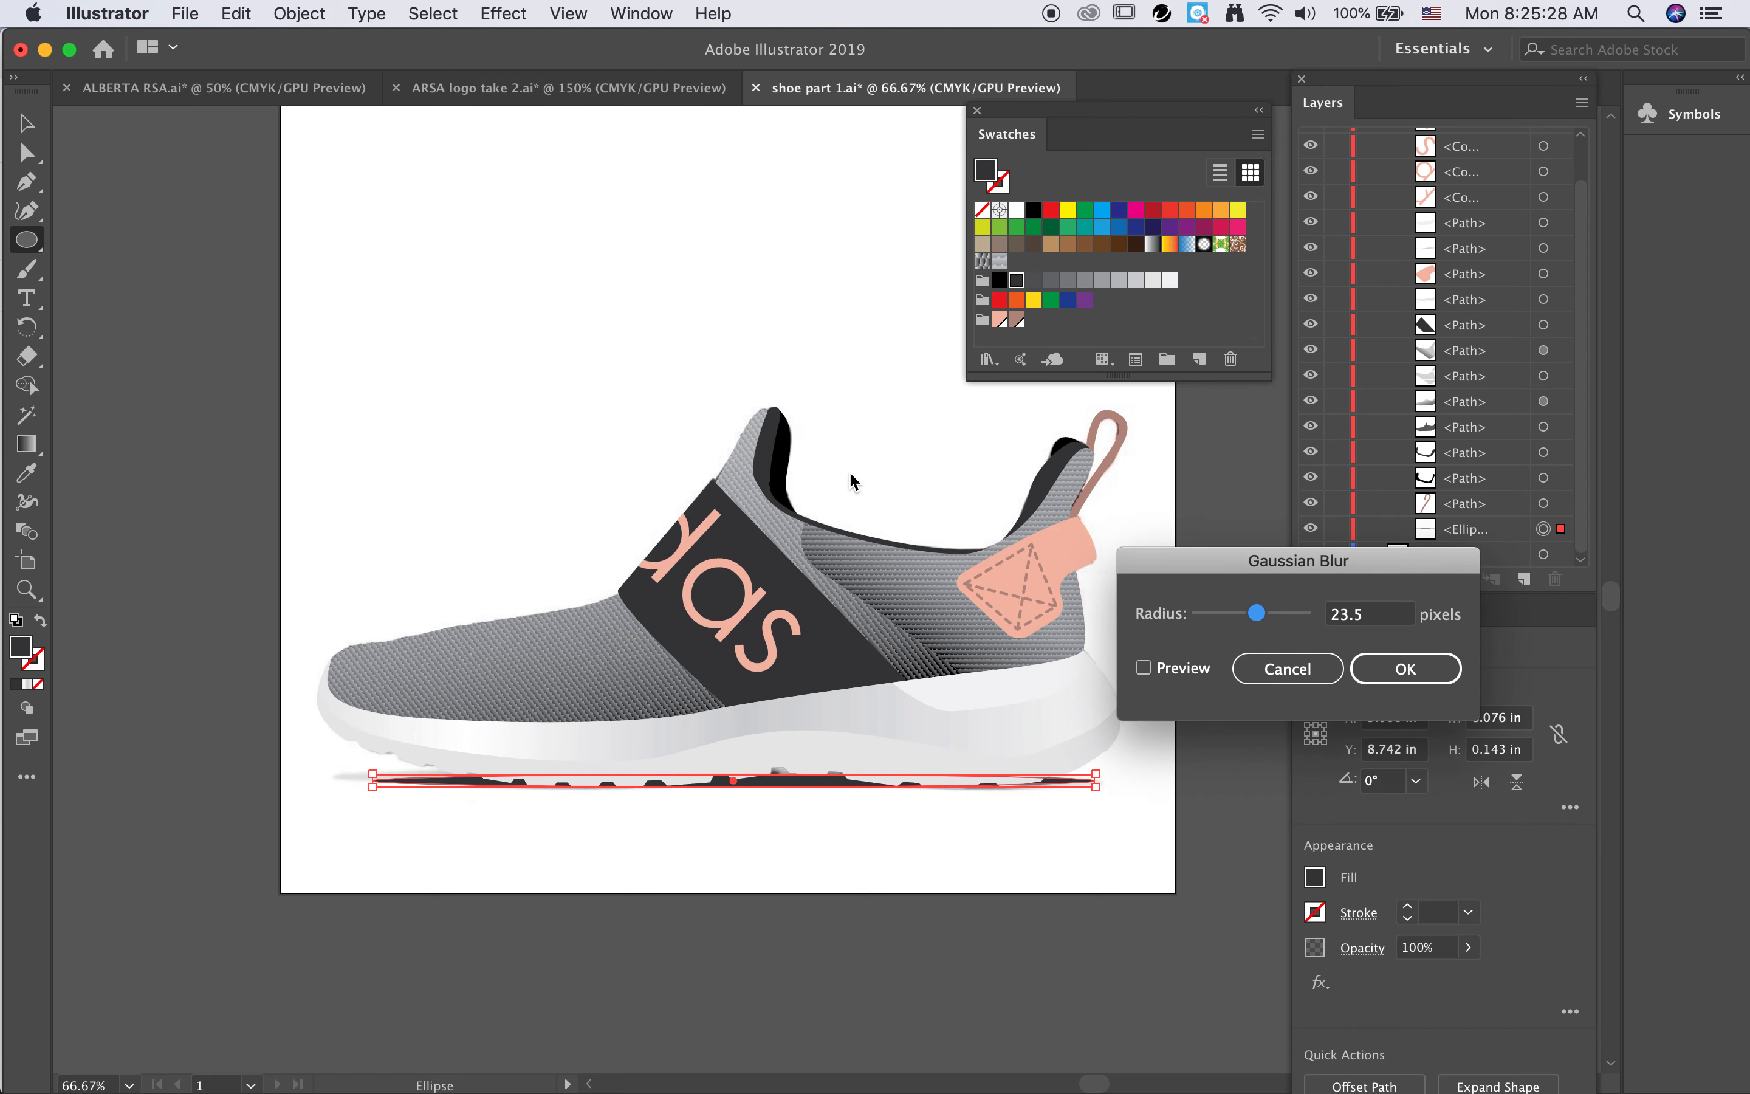
left_click(1144, 668)
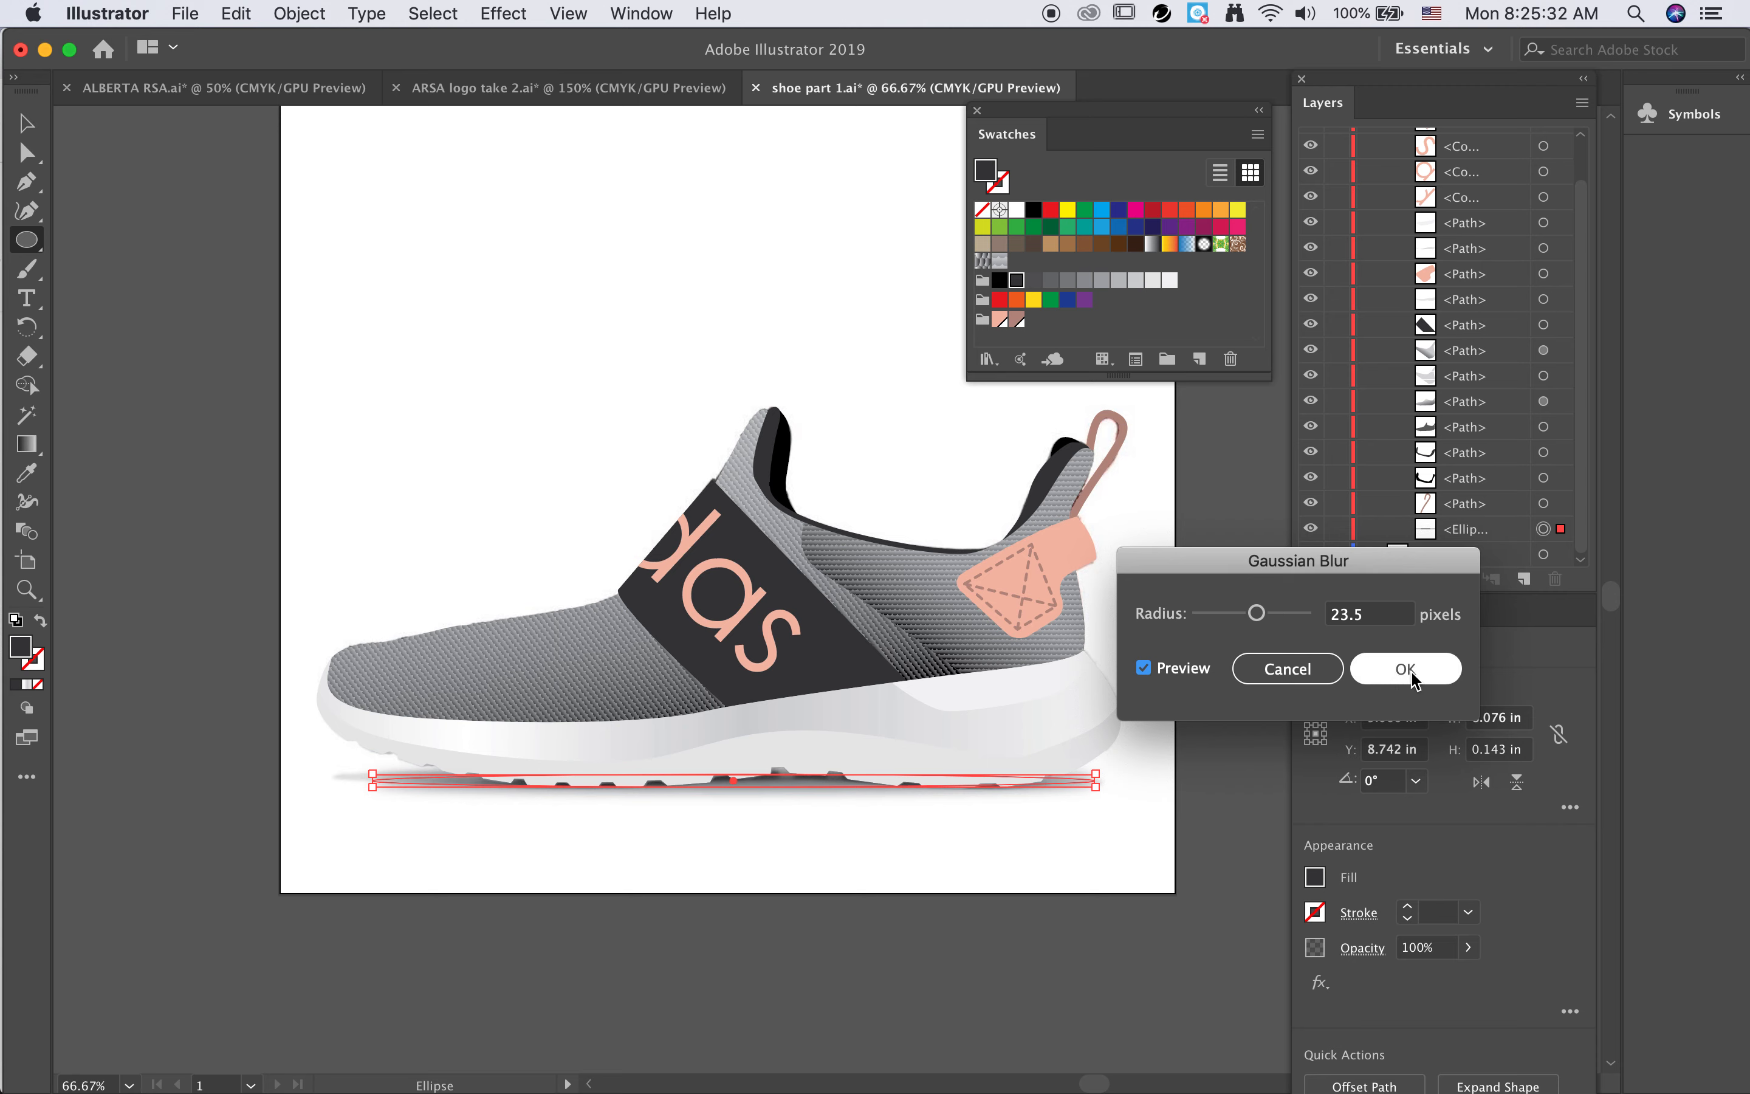
left_click_drag(1256, 613, 1245, 615)
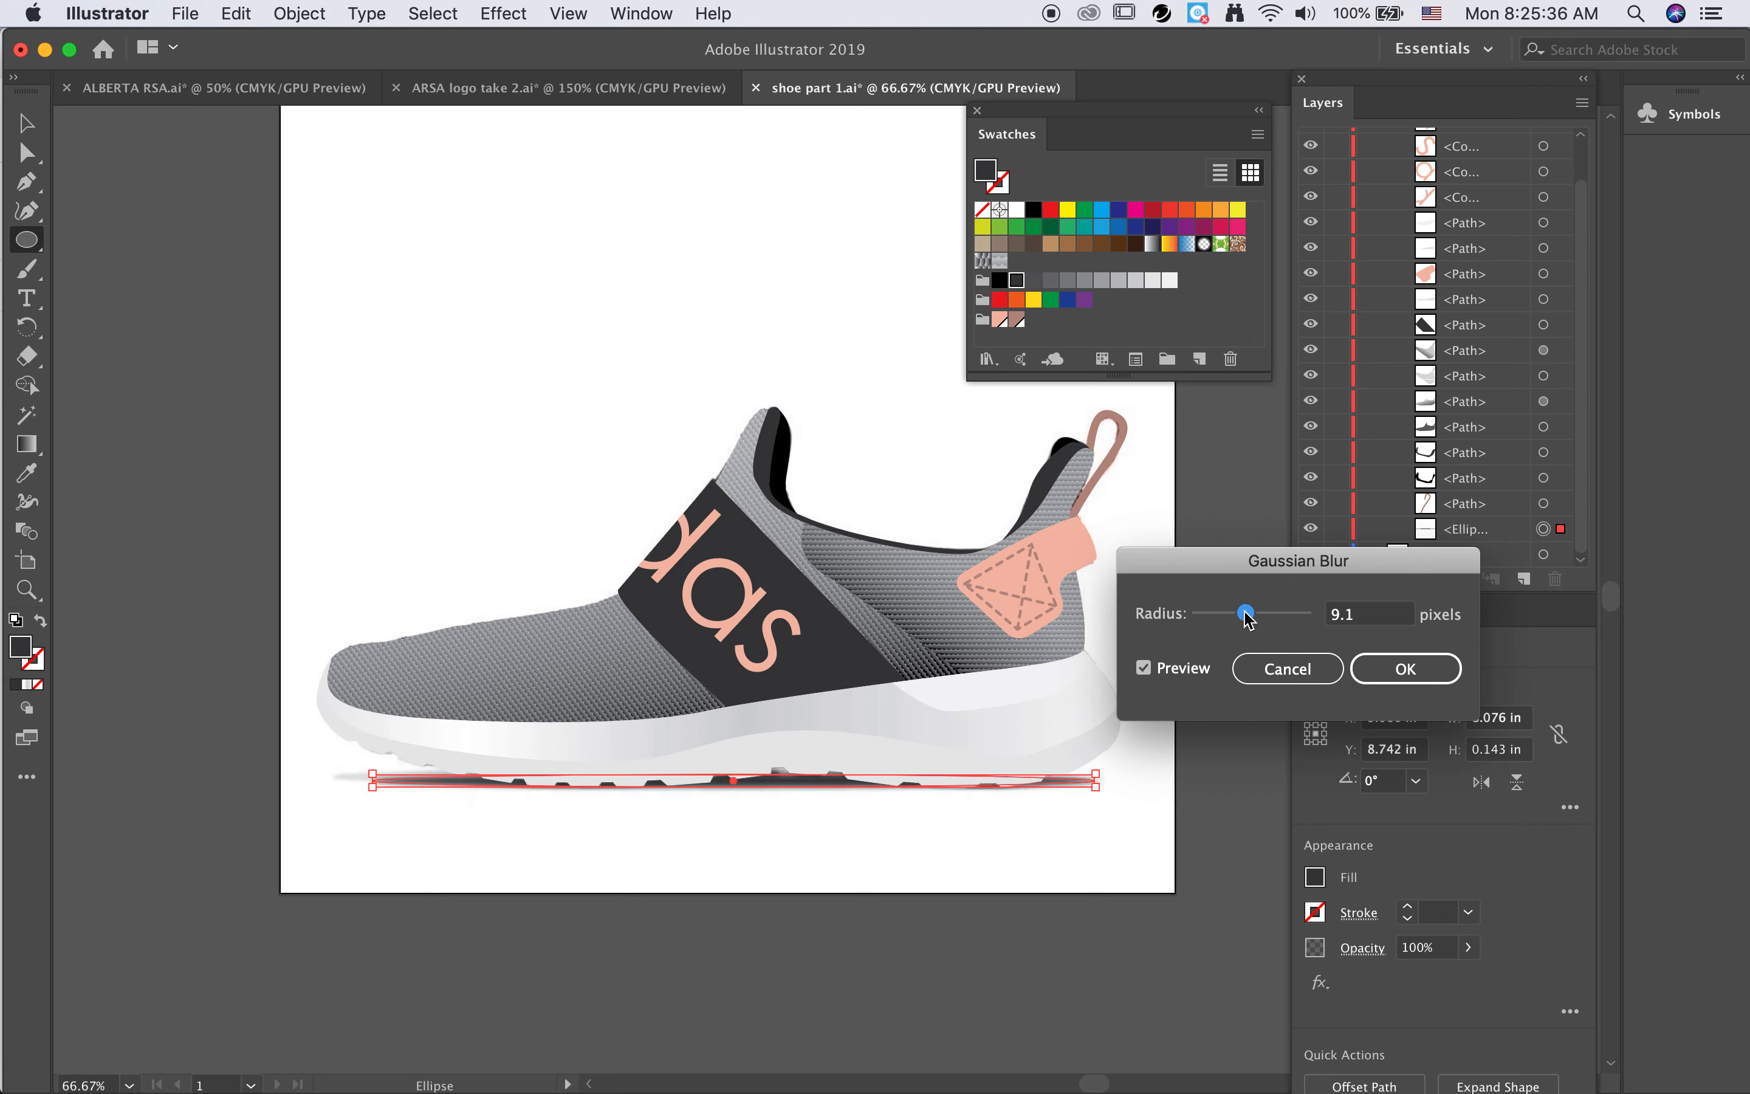
left_click(1435, 672)
Step: Stretch the shadow ellipse towards both toe and heel to a width of about 8.62 in
left_click(30, 132)
left_click_drag(372, 787, 335, 788)
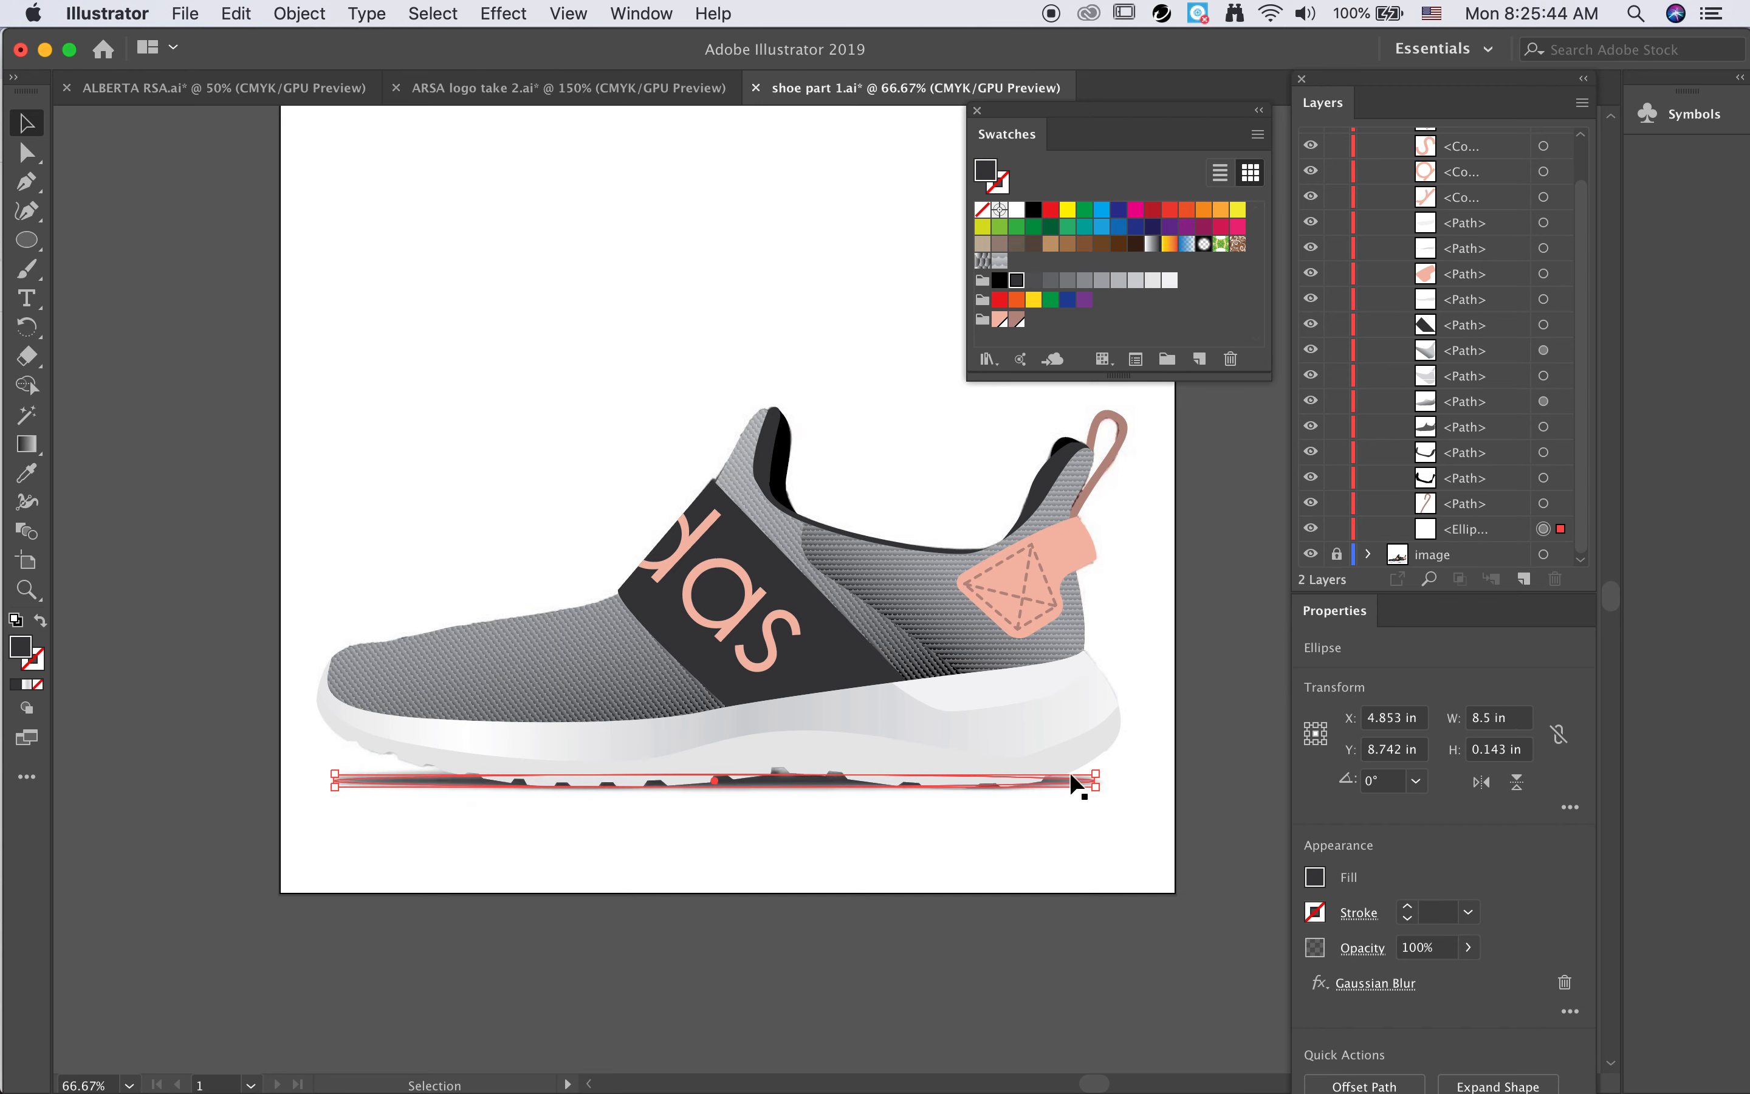
left_click_drag(1095, 785, 1107, 786)
left_click(1136, 897)
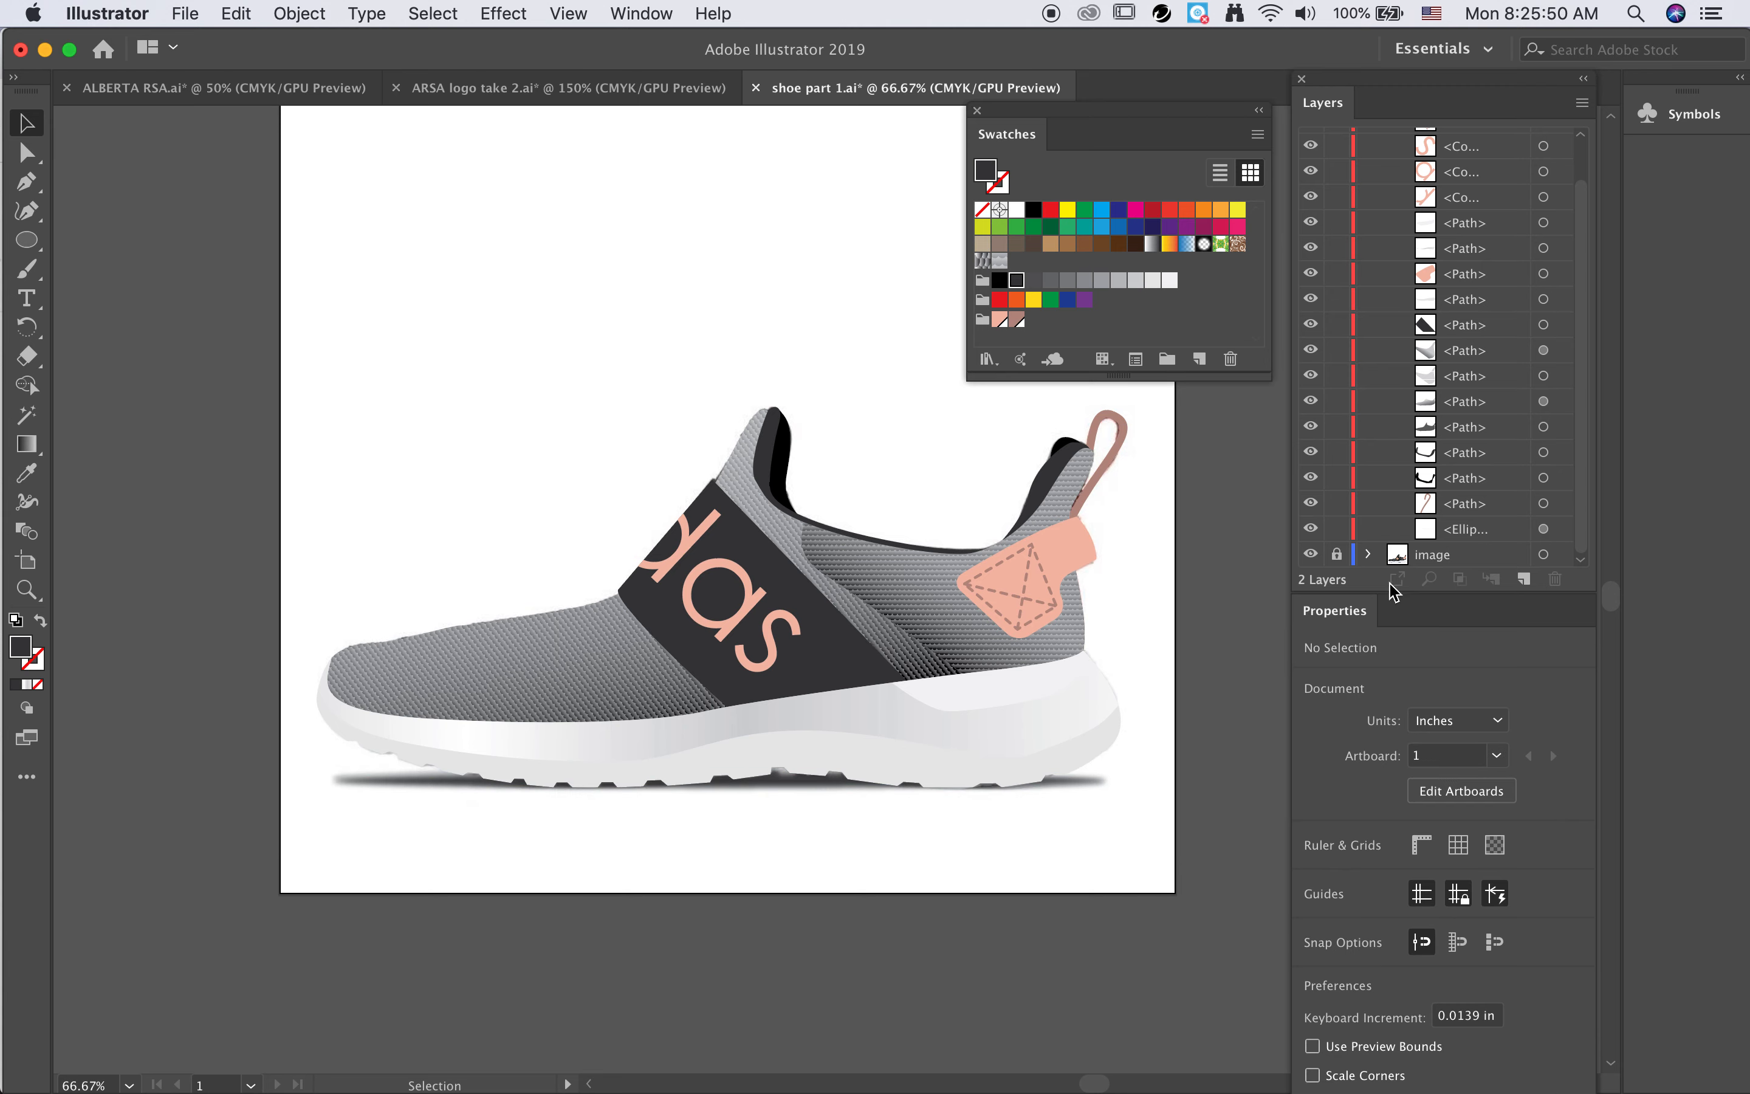
Step: Hide the image layer and lower the blurred shadow ellipse's opacity to 62%
left_click(1310, 555)
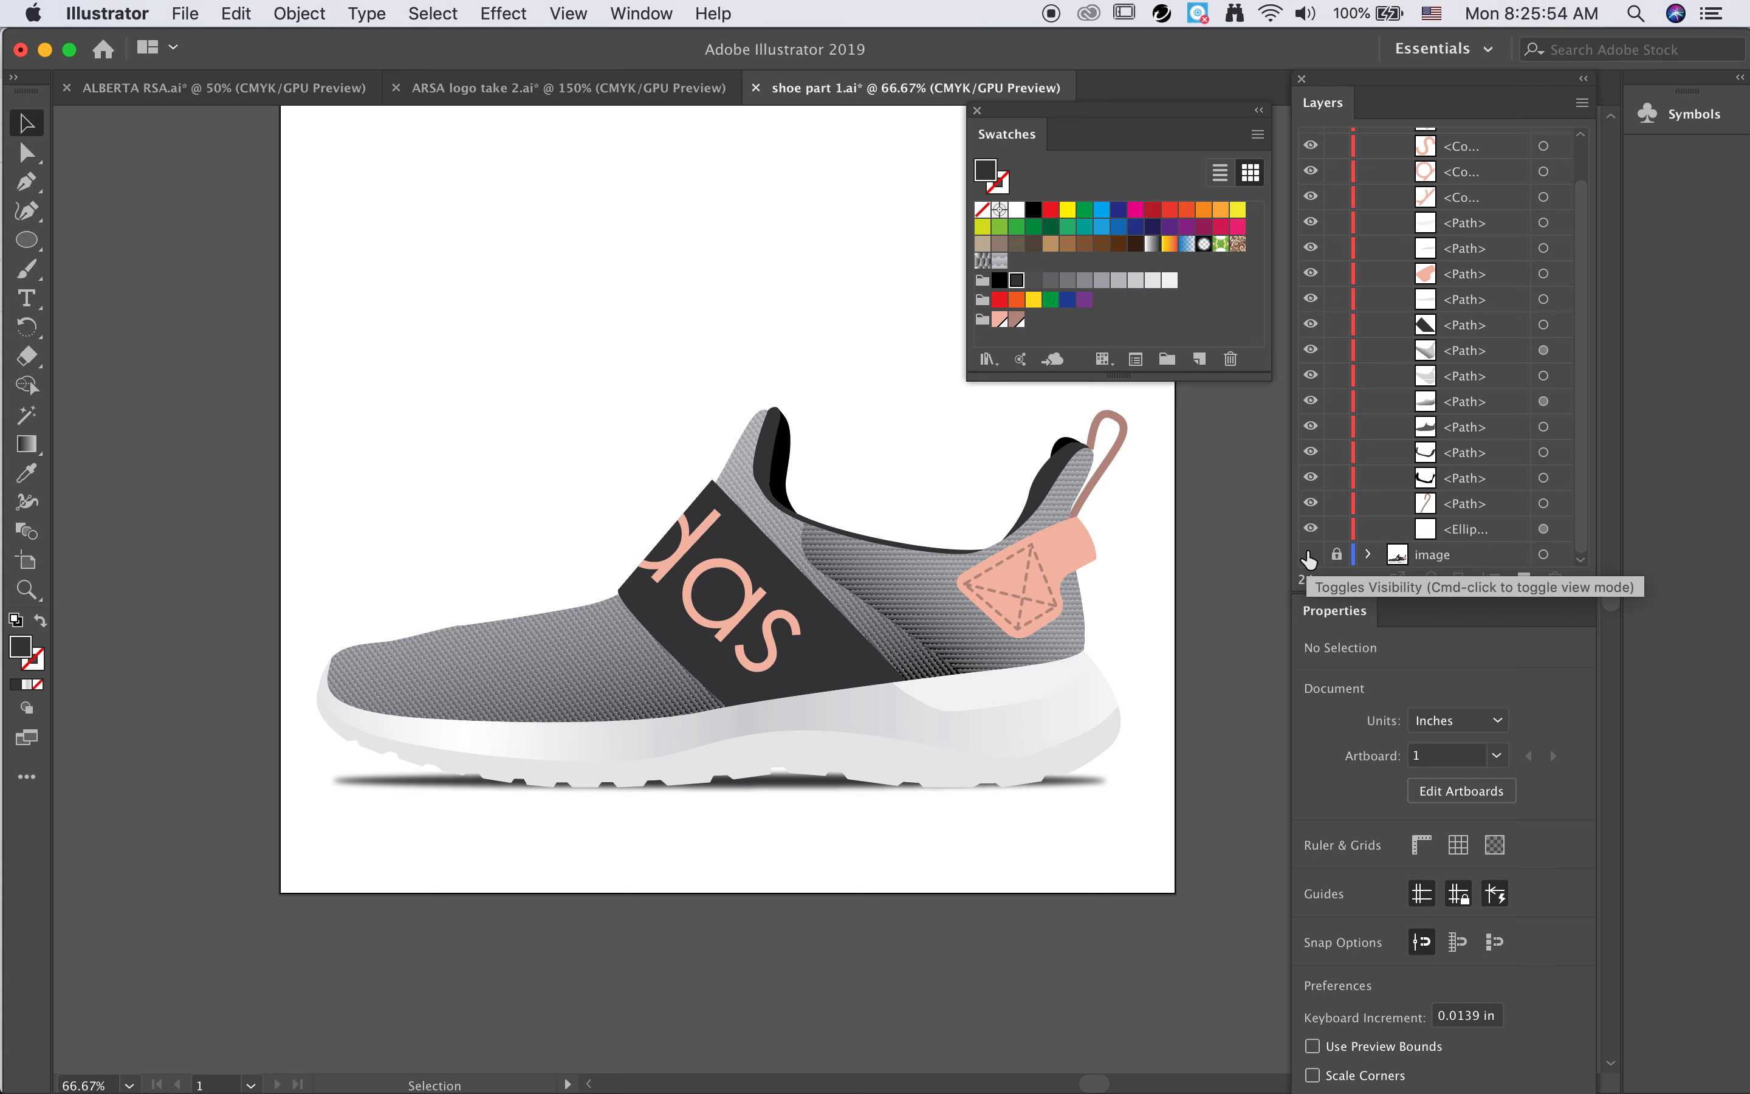
left_click(1093, 778)
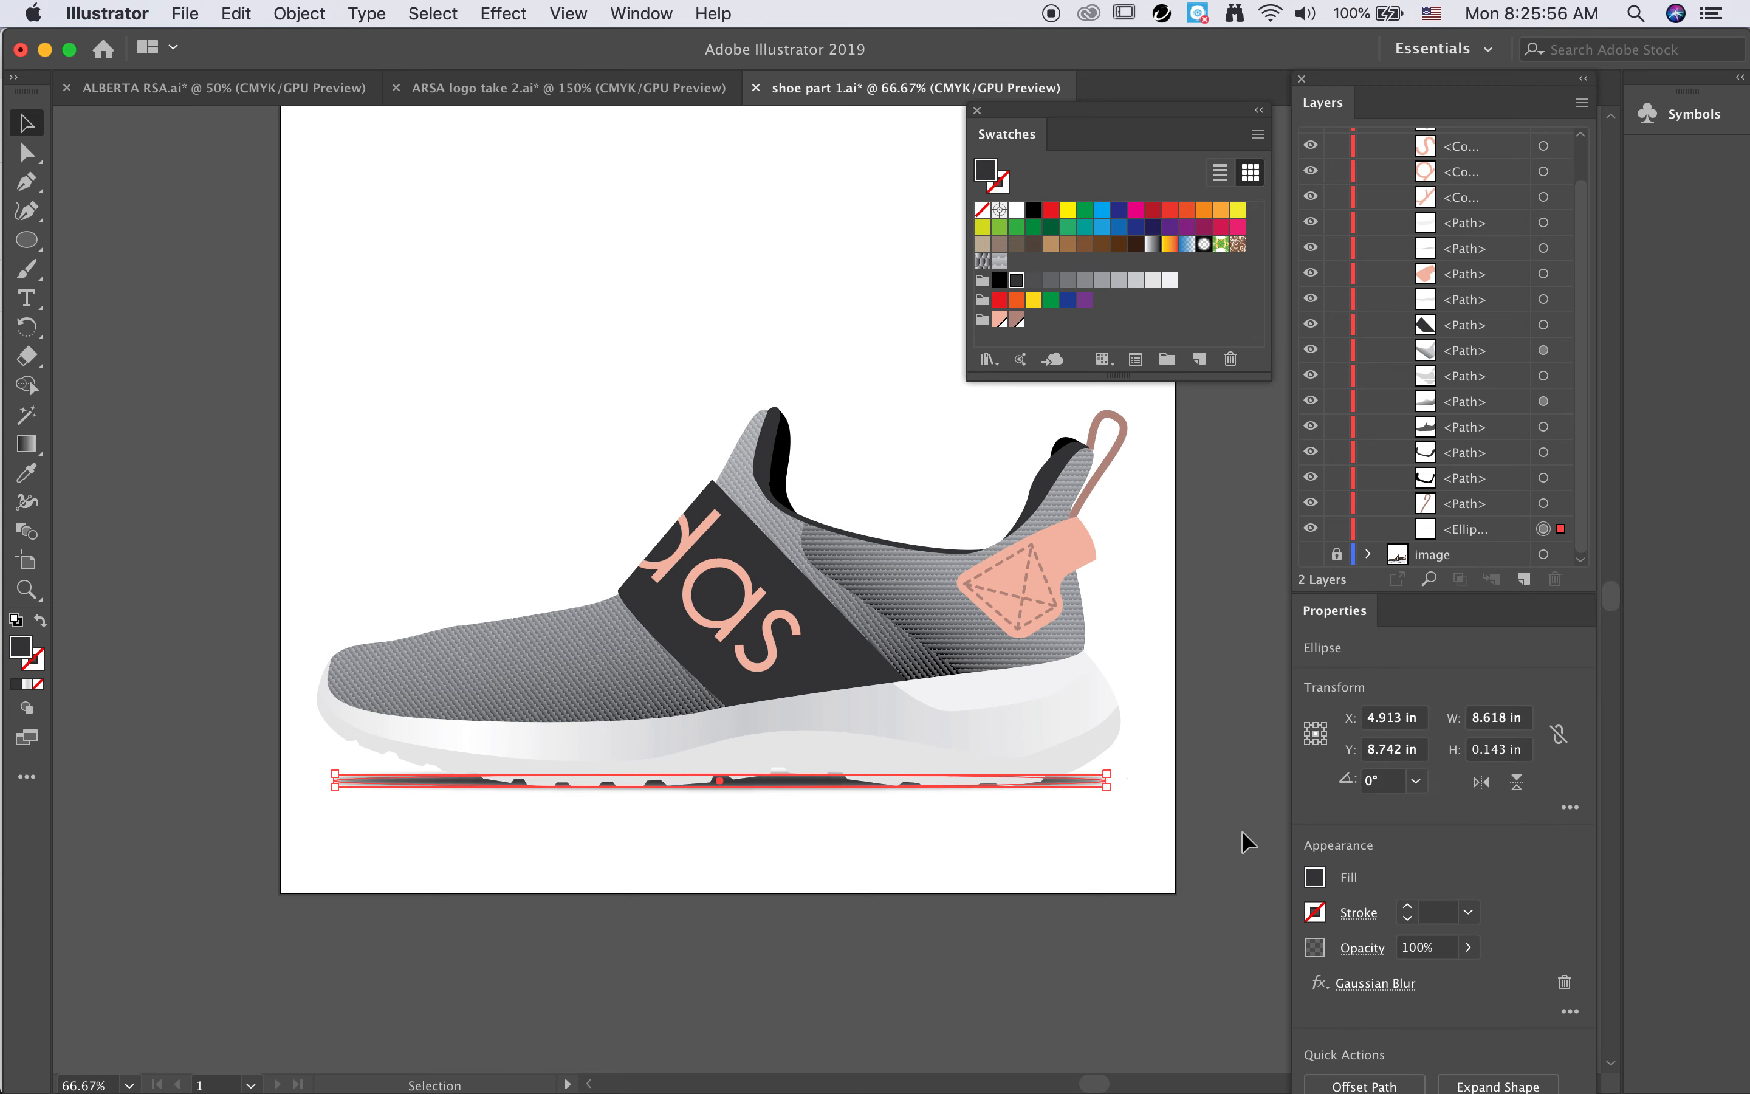
left_click(1373, 946)
left_click(1359, 768)
left_click_drag(1358, 797, 1323, 801)
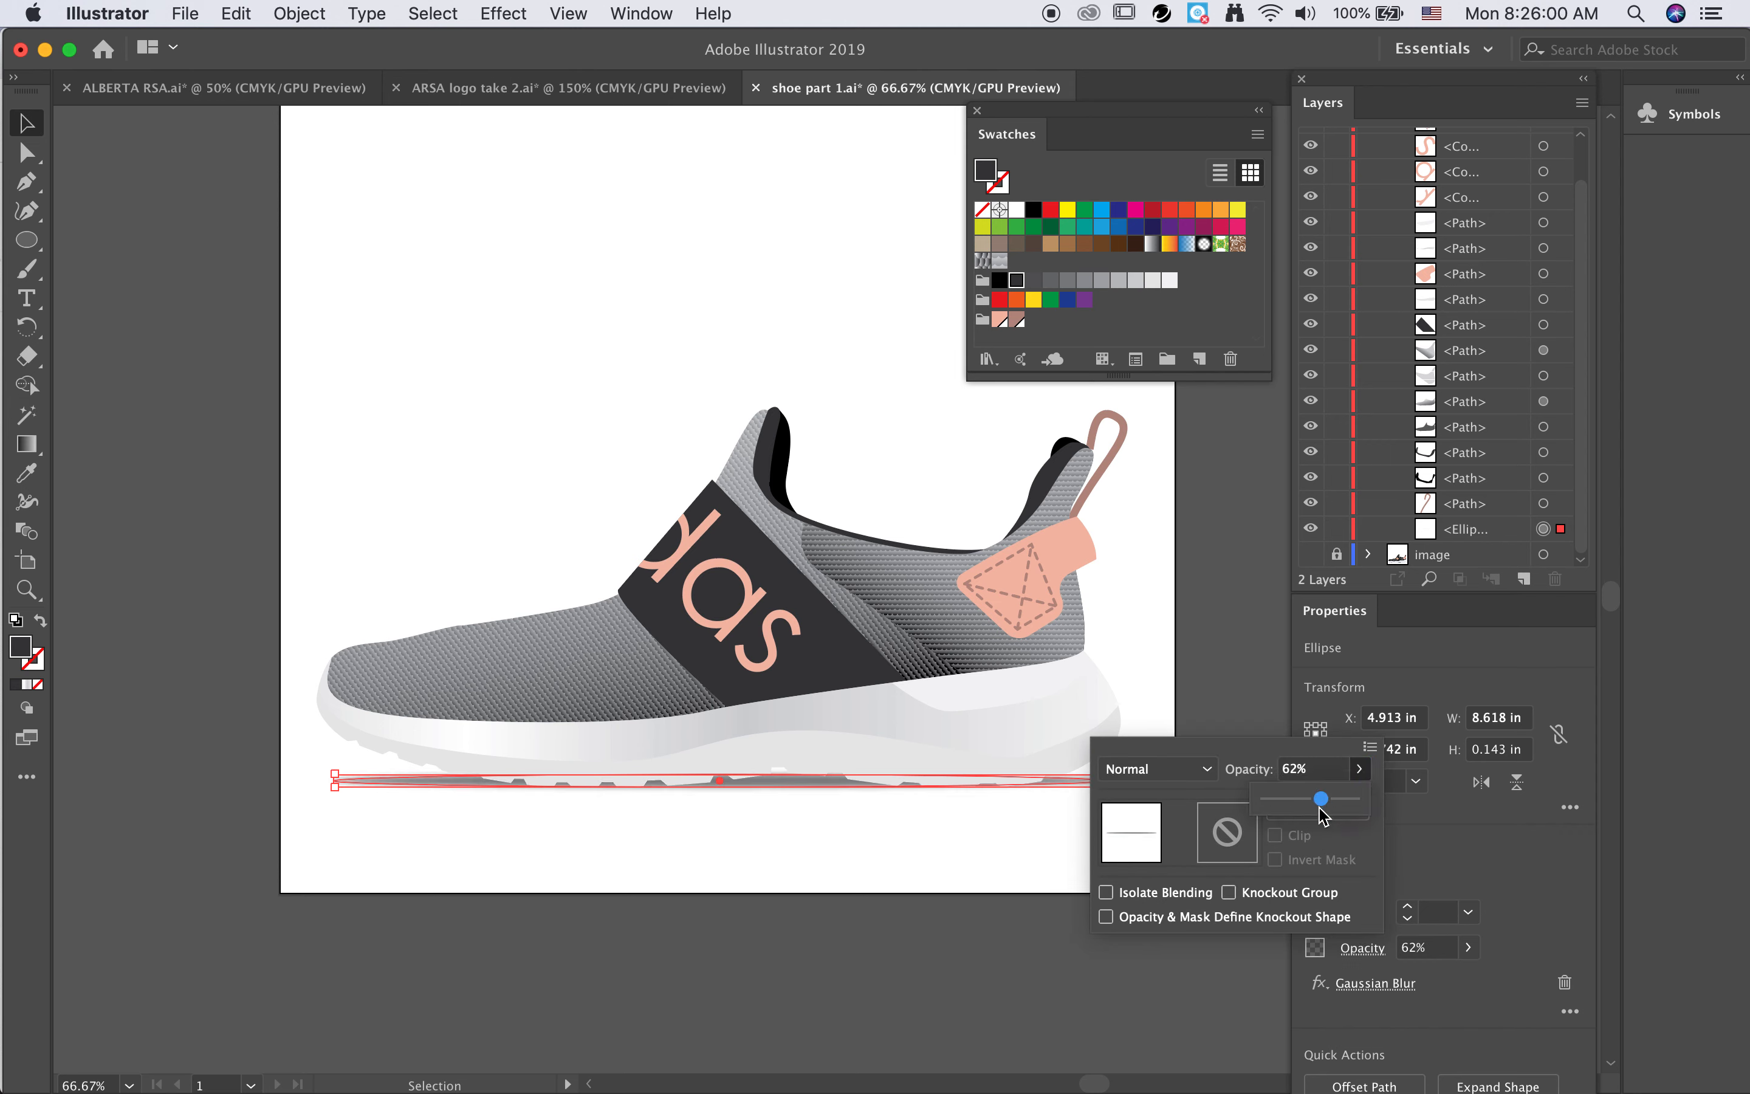
left_click(956, 907)
left_click(958, 897)
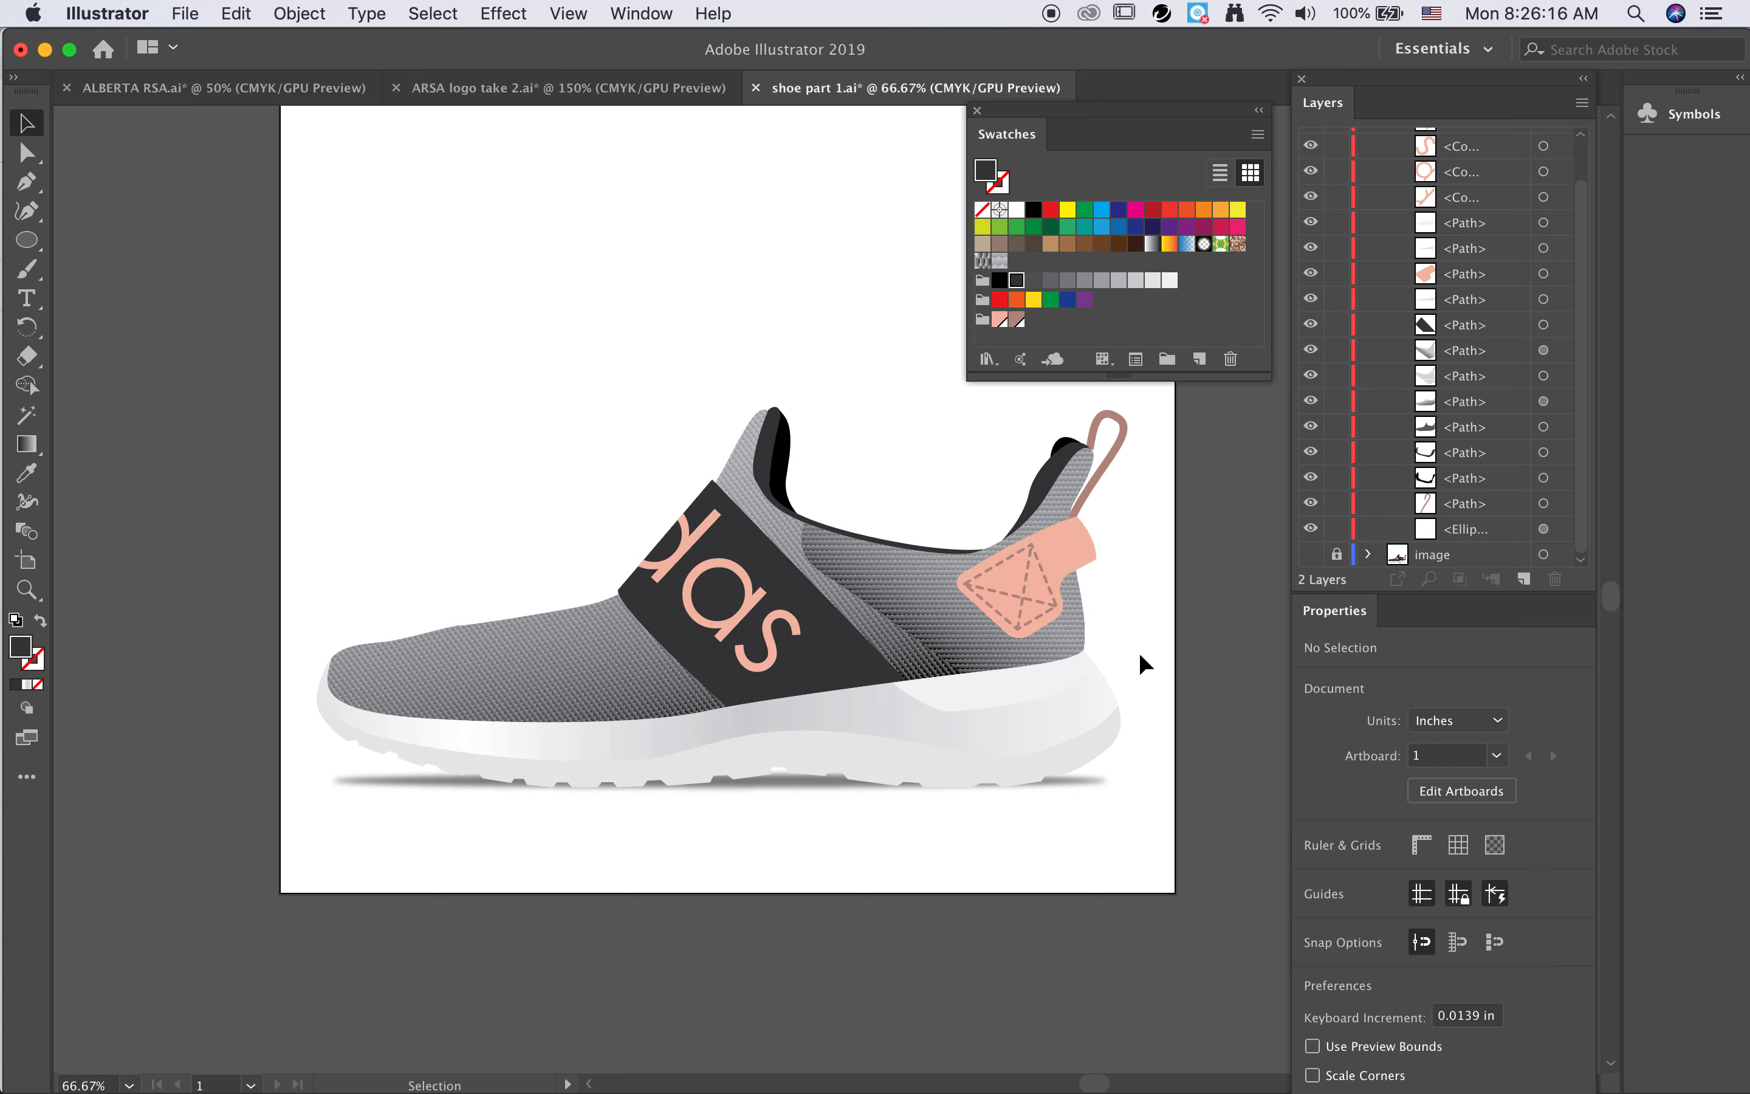
Step: Compare the coral heel tab with the reference photo by toggling Layer 2, and fill the tab with the white-to-black gradient swatch
left_click(1077, 536)
scroll(1370, 321, "up", 2)
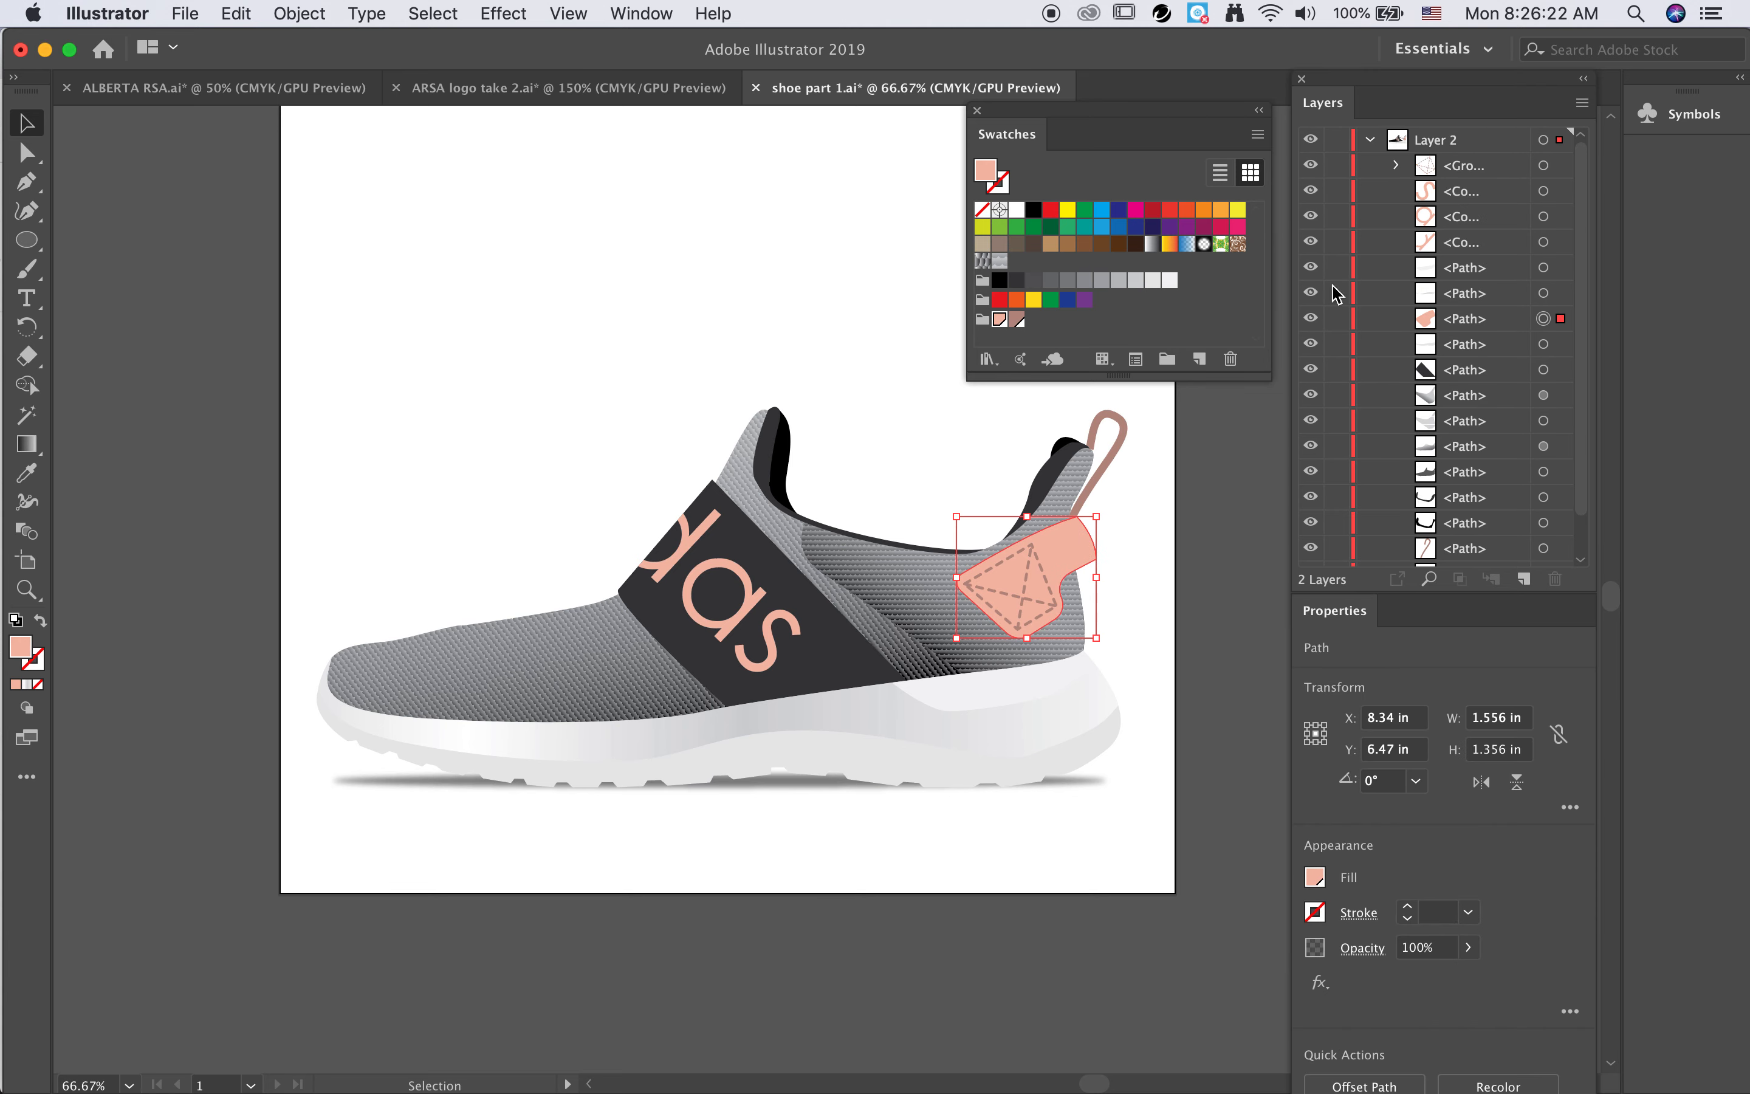
scroll(1338, 297, "down", 2)
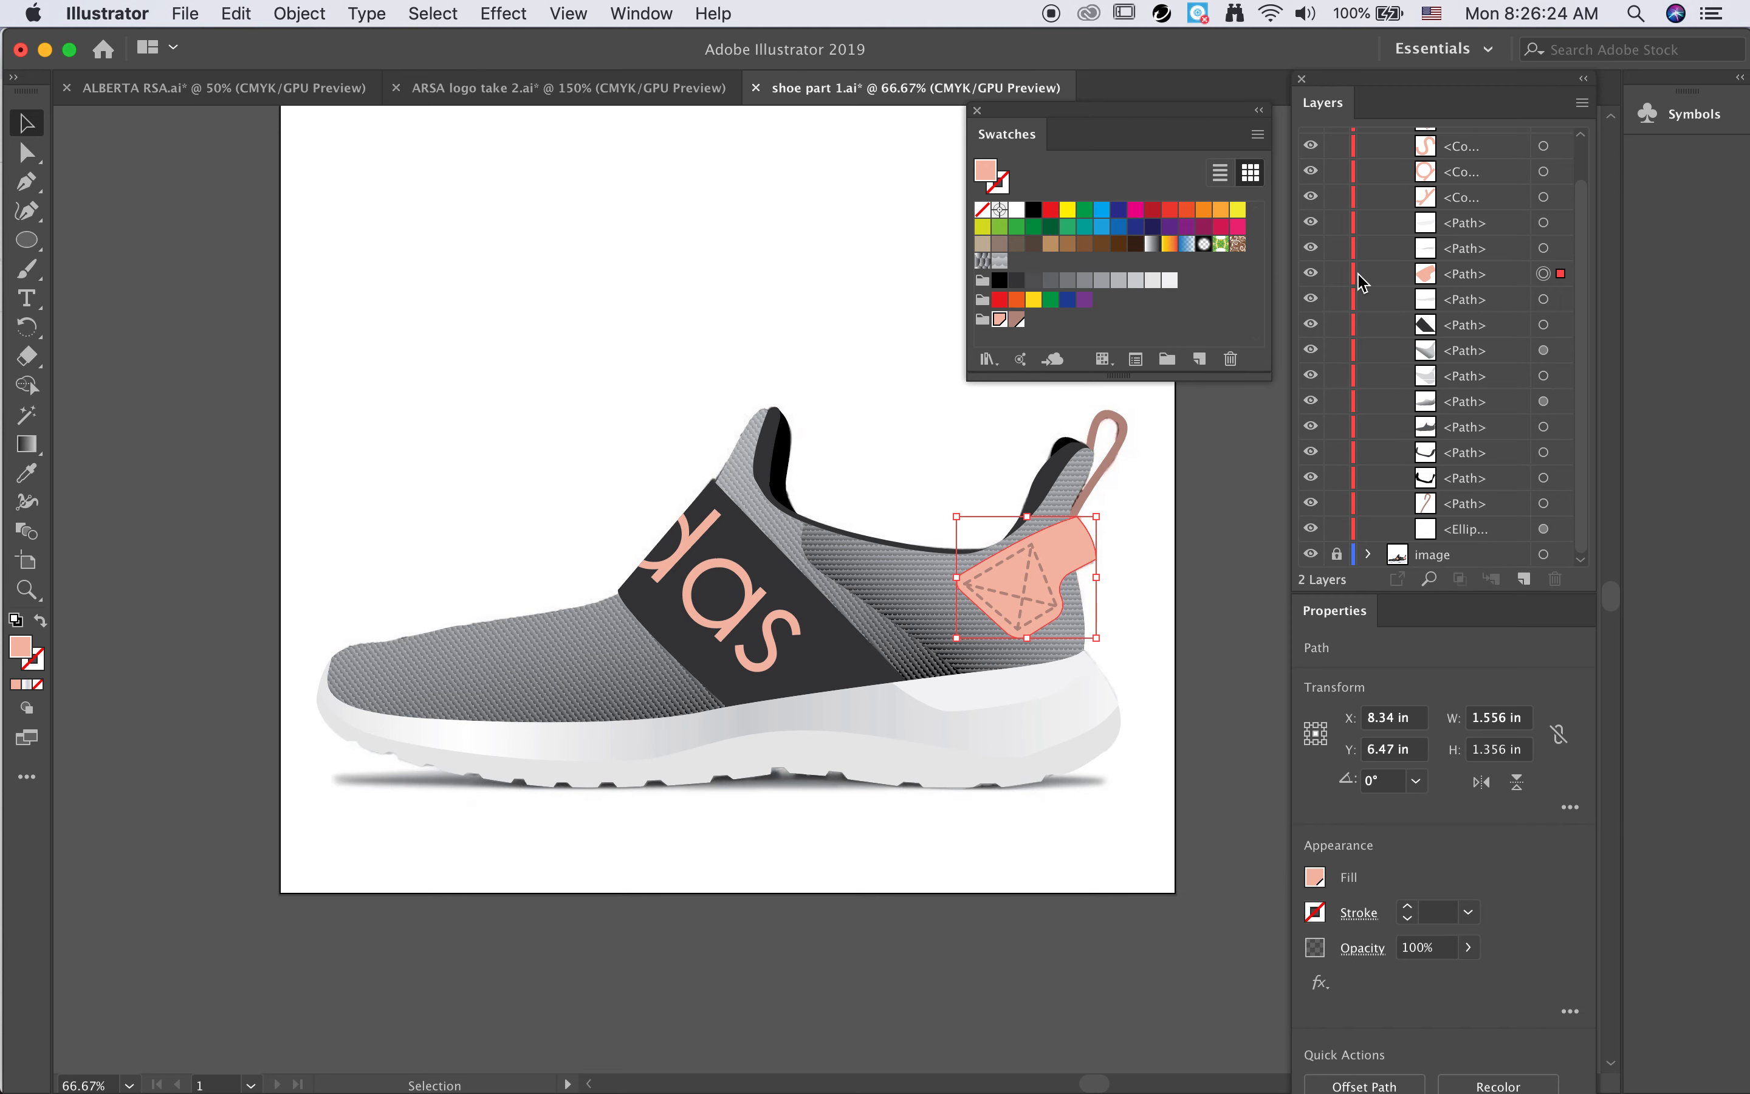
scroll(1362, 282, "up", 2)
left_click(1312, 143)
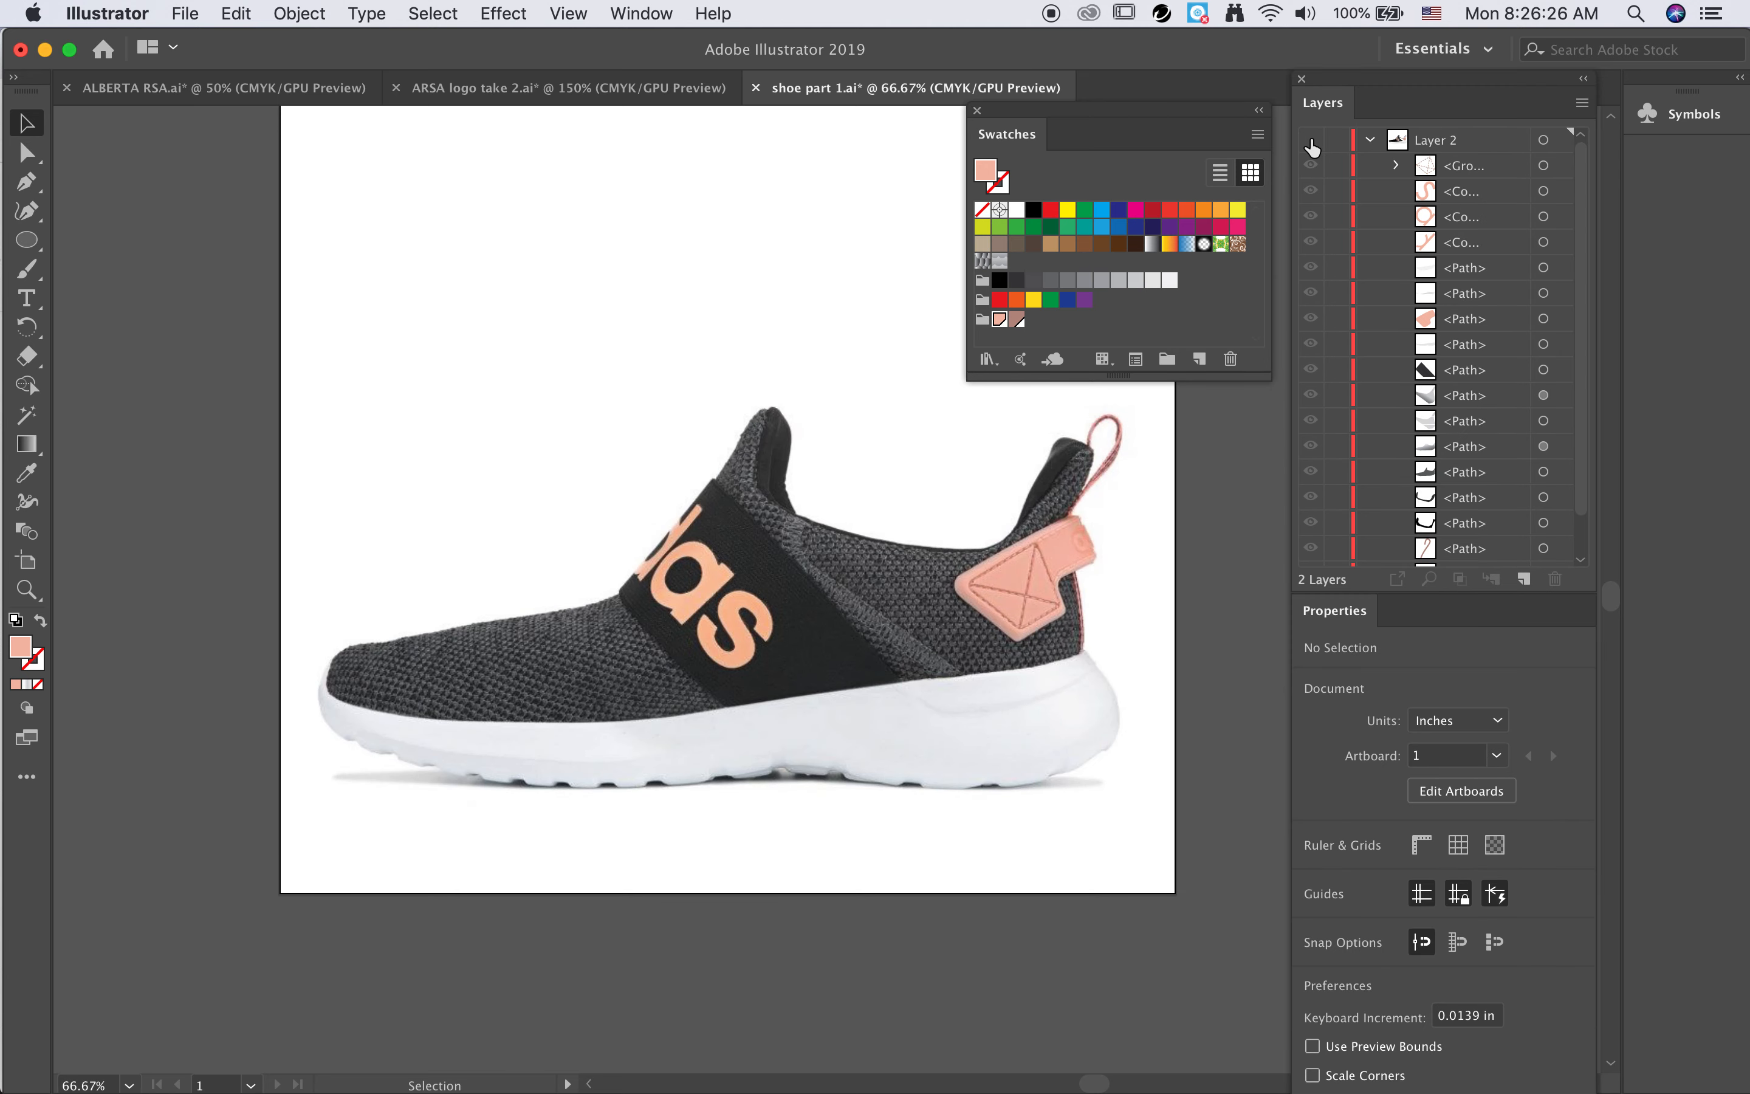
left_click(1312, 145)
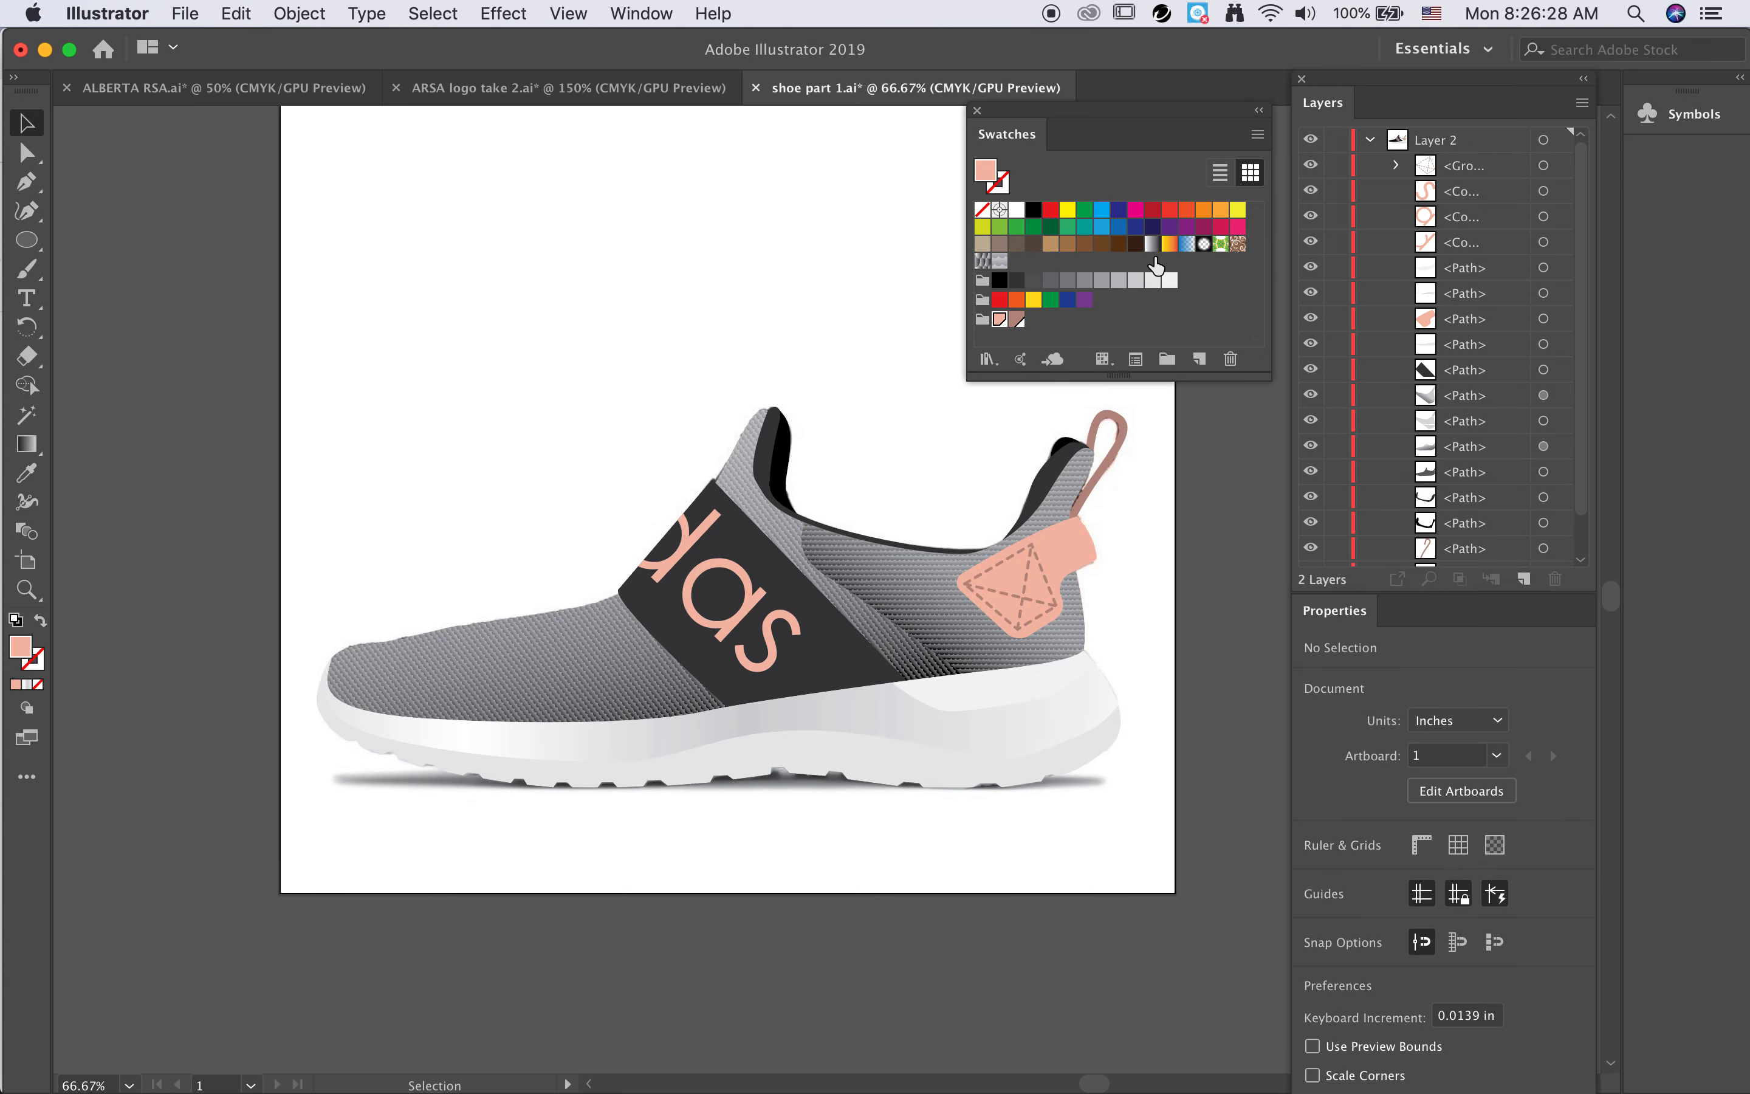
left_click(1067, 558)
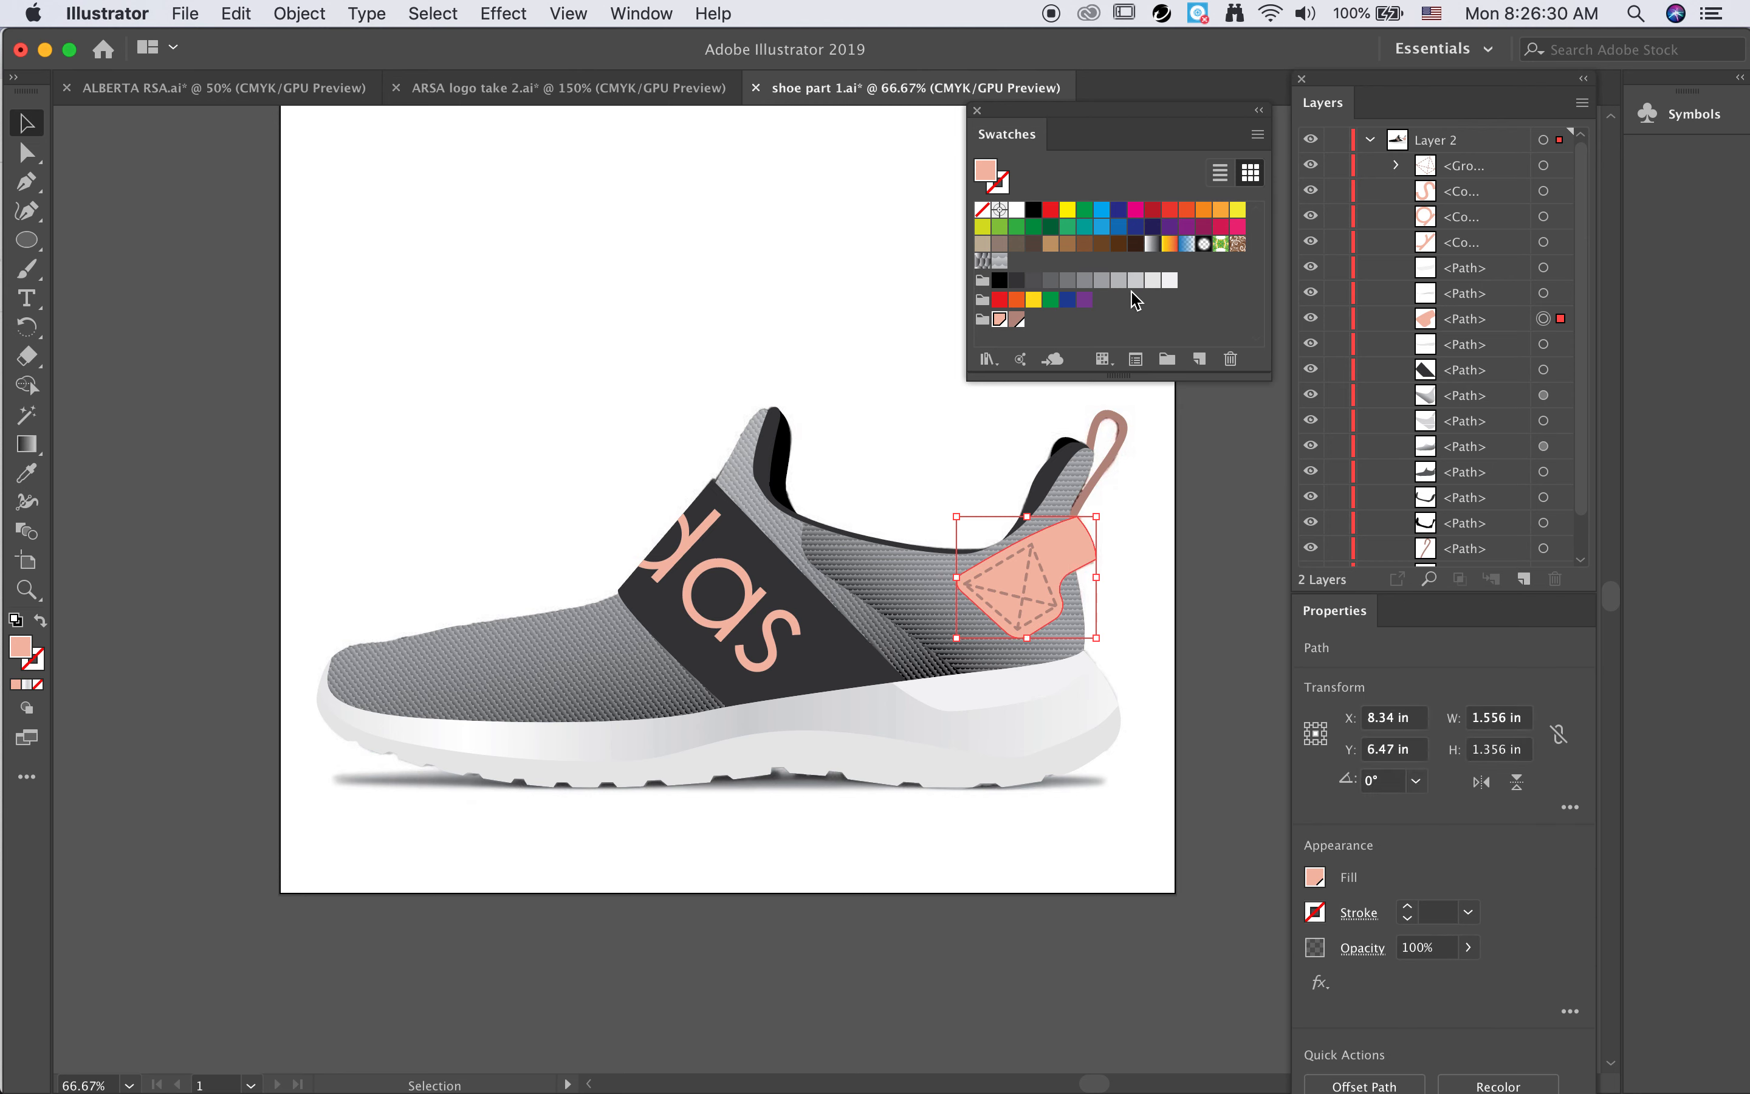
left_click(1152, 244)
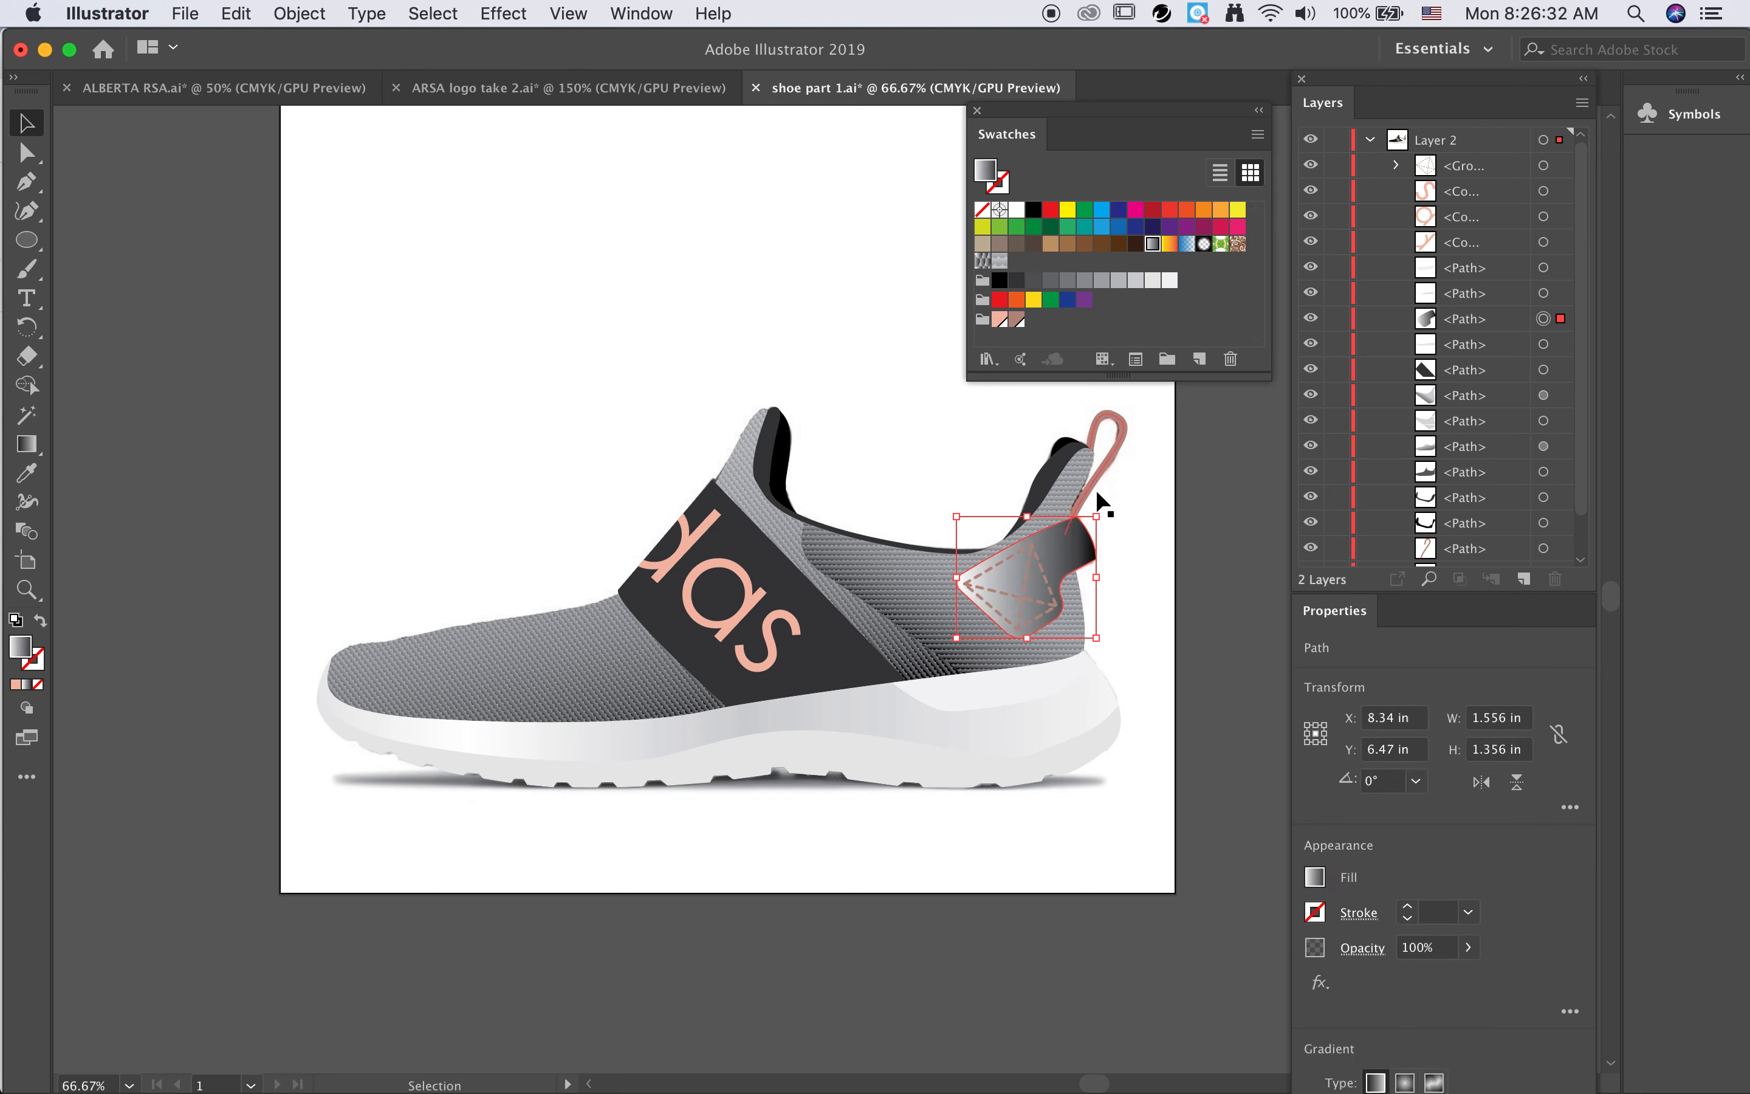
Step: Recolor the heel tab gradient with the darker brownish pink at its rear stop and C=2 M=31 Y=28 K=0 at its front stop
left_click(27, 444)
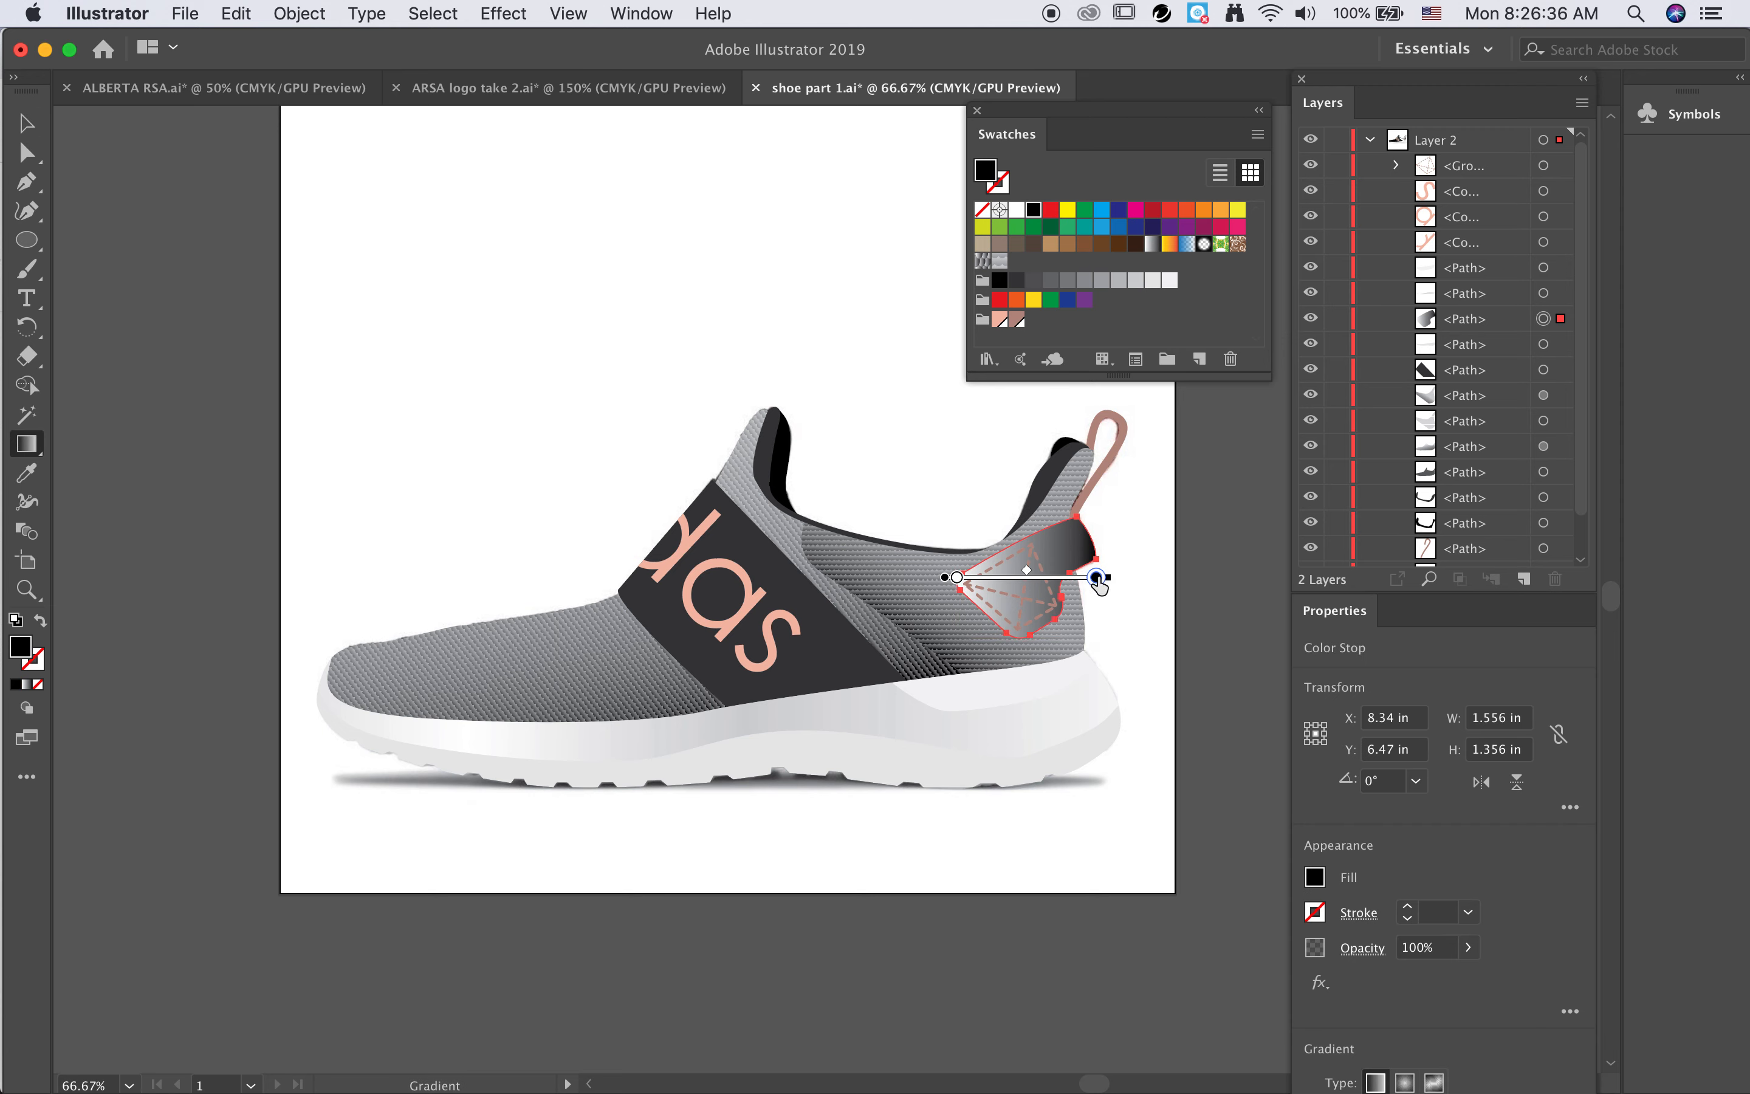
double_click(1096, 578)
left_click(860, 745)
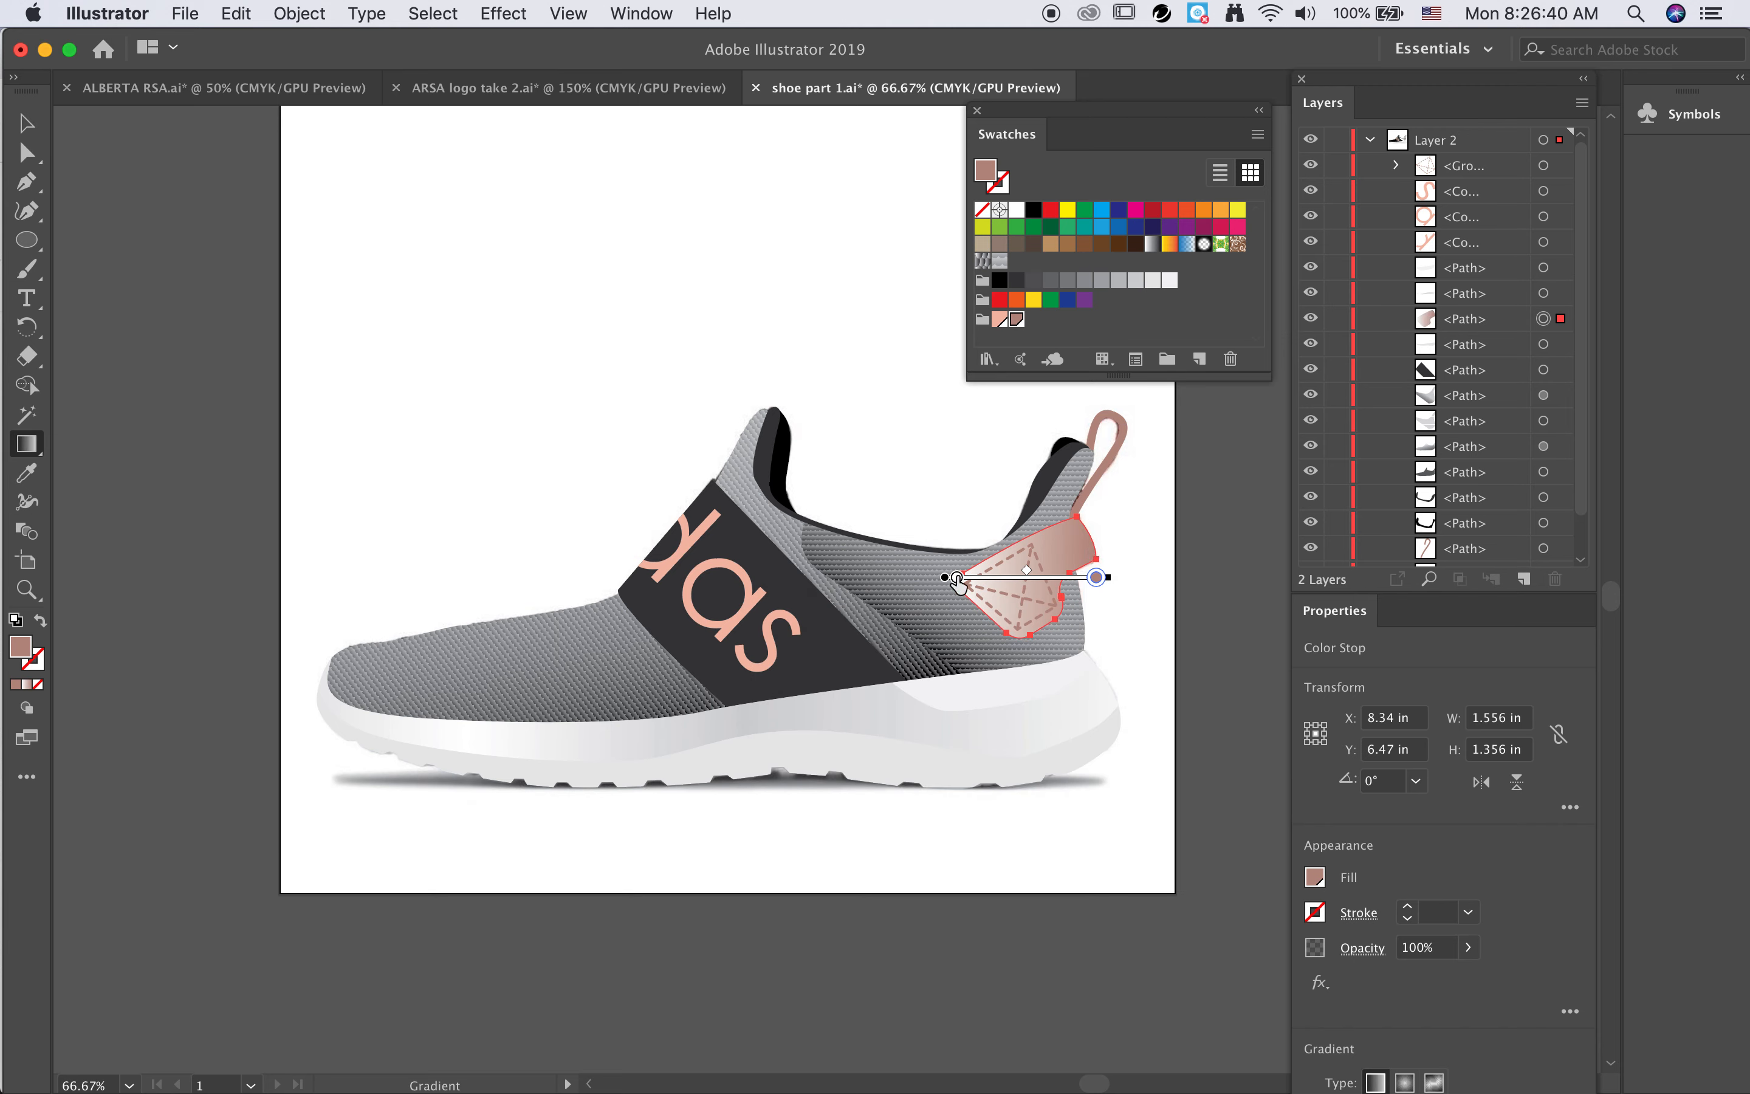
double_click(956, 578)
left_click(696, 746)
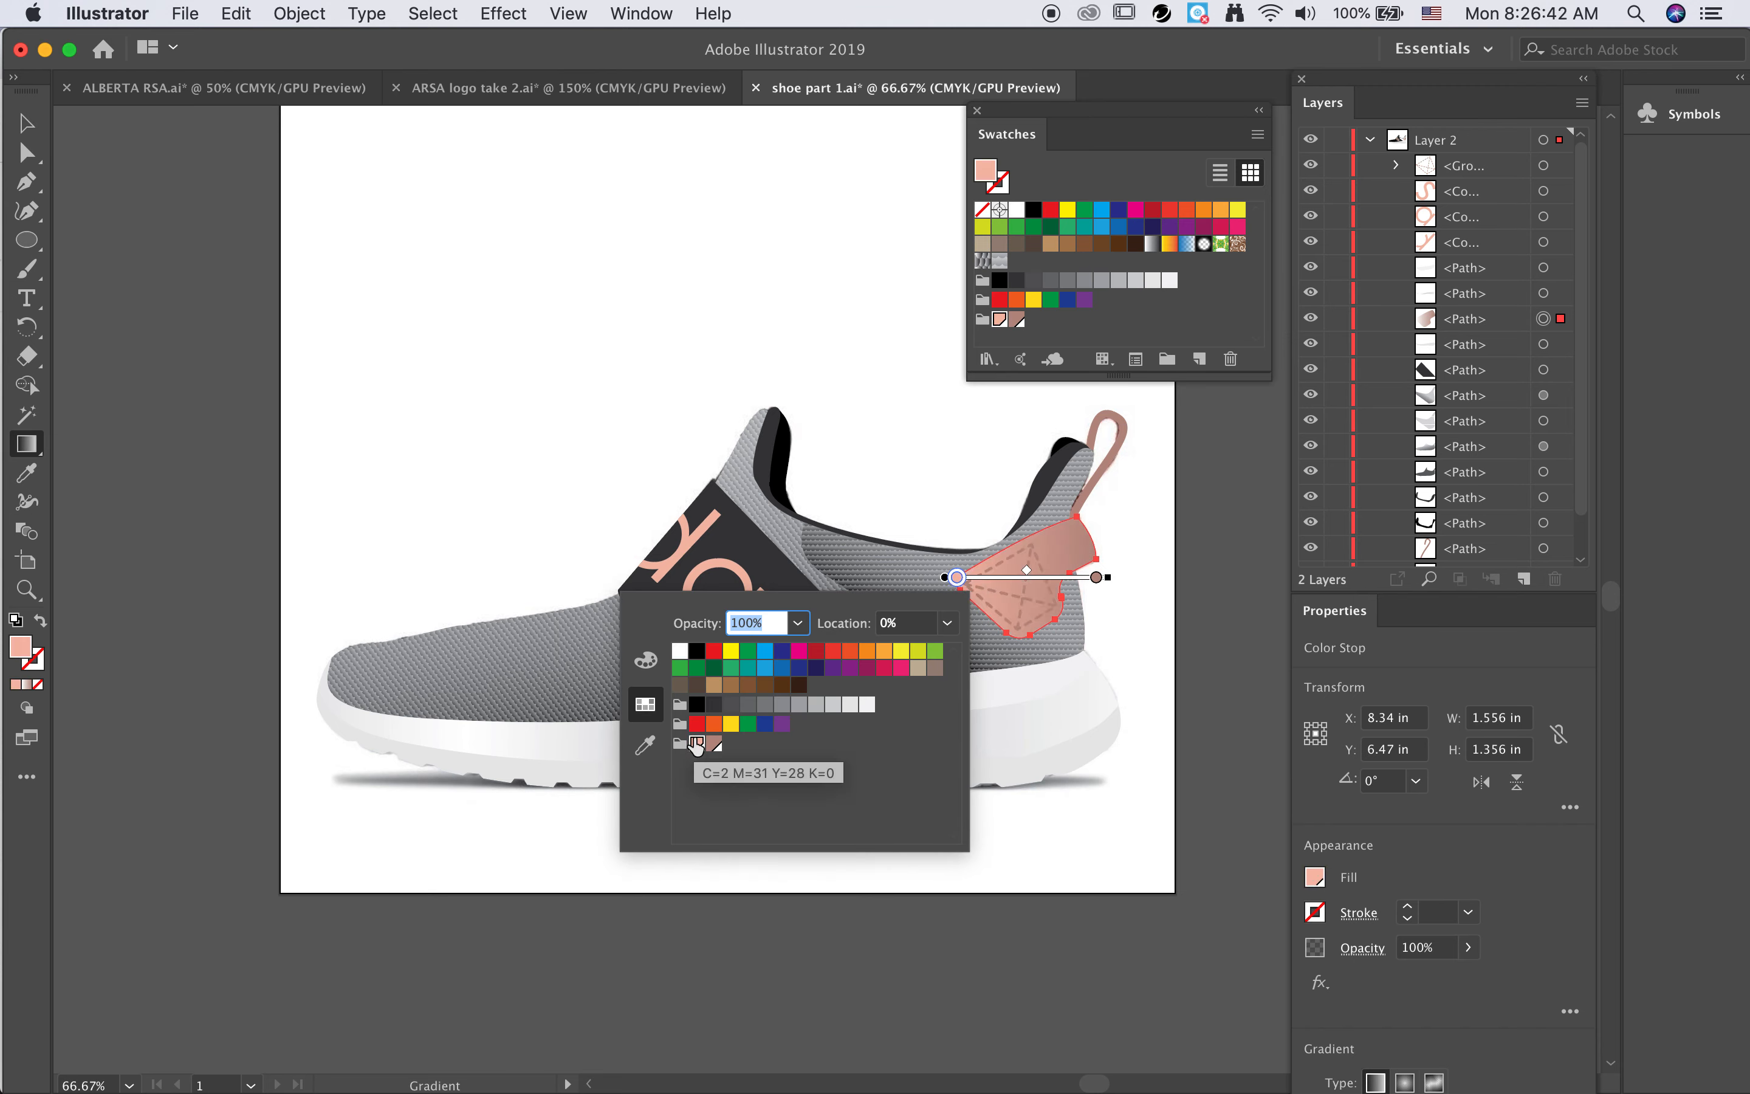
left_click(1110, 586)
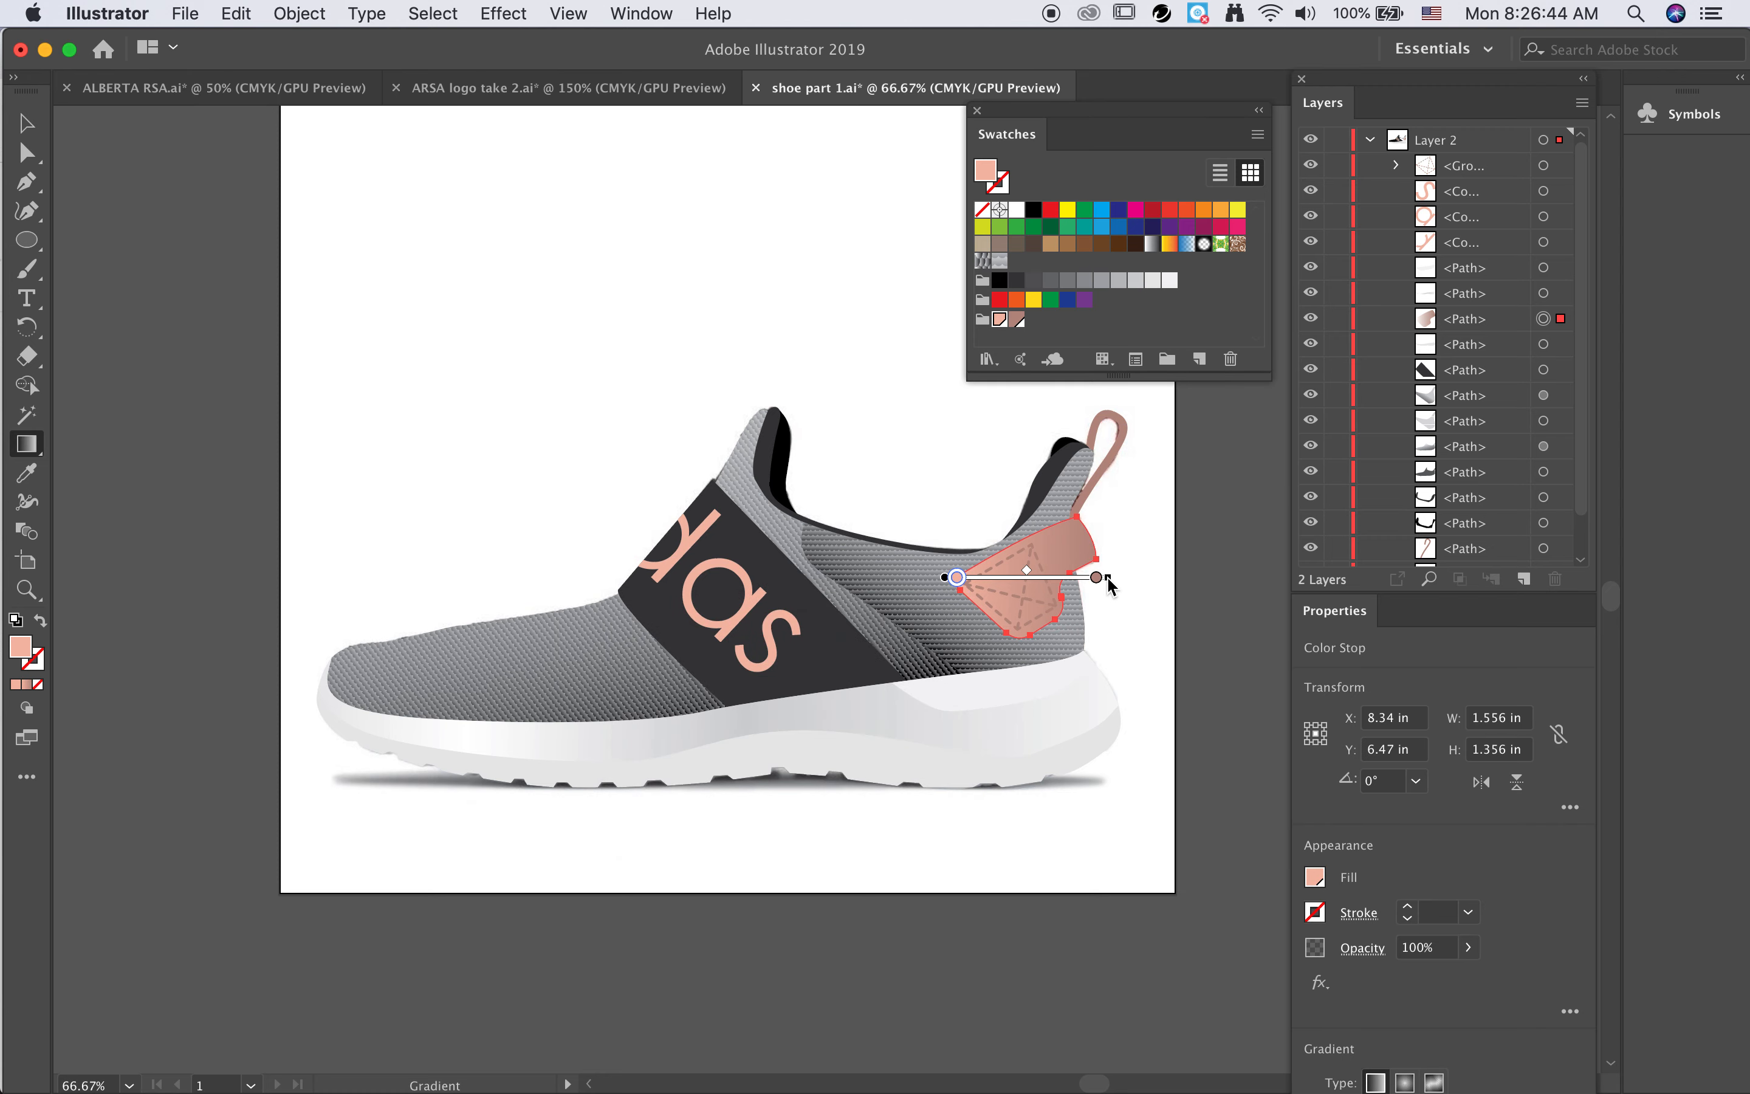
Step: Tilt the heel tab's gradient along the tab, shift its midpoint towards the rear end and deselect the tab
left_click_drag(1111, 581, 1089, 519)
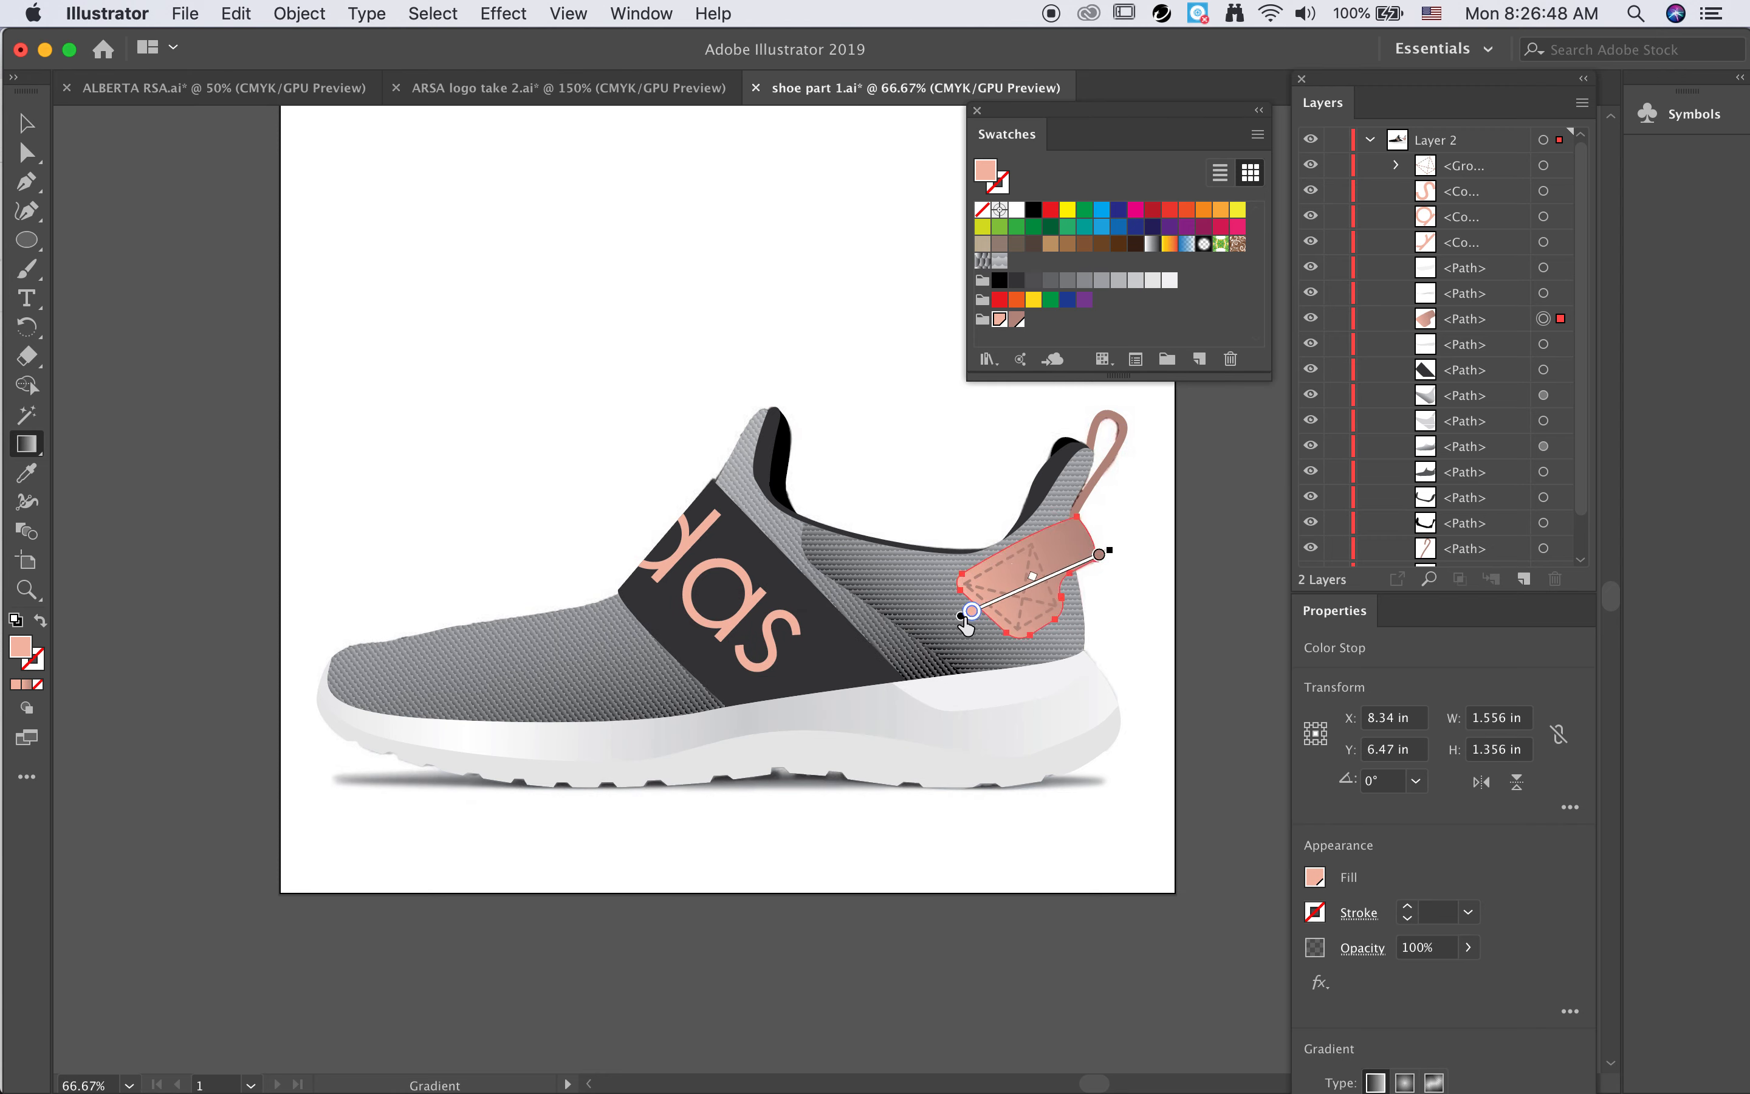
mouse_move(1118, 551)
left_mouse_down()
mouse_move(1036, 582)
mouse_move(1076, 558)
left_mouse_up()
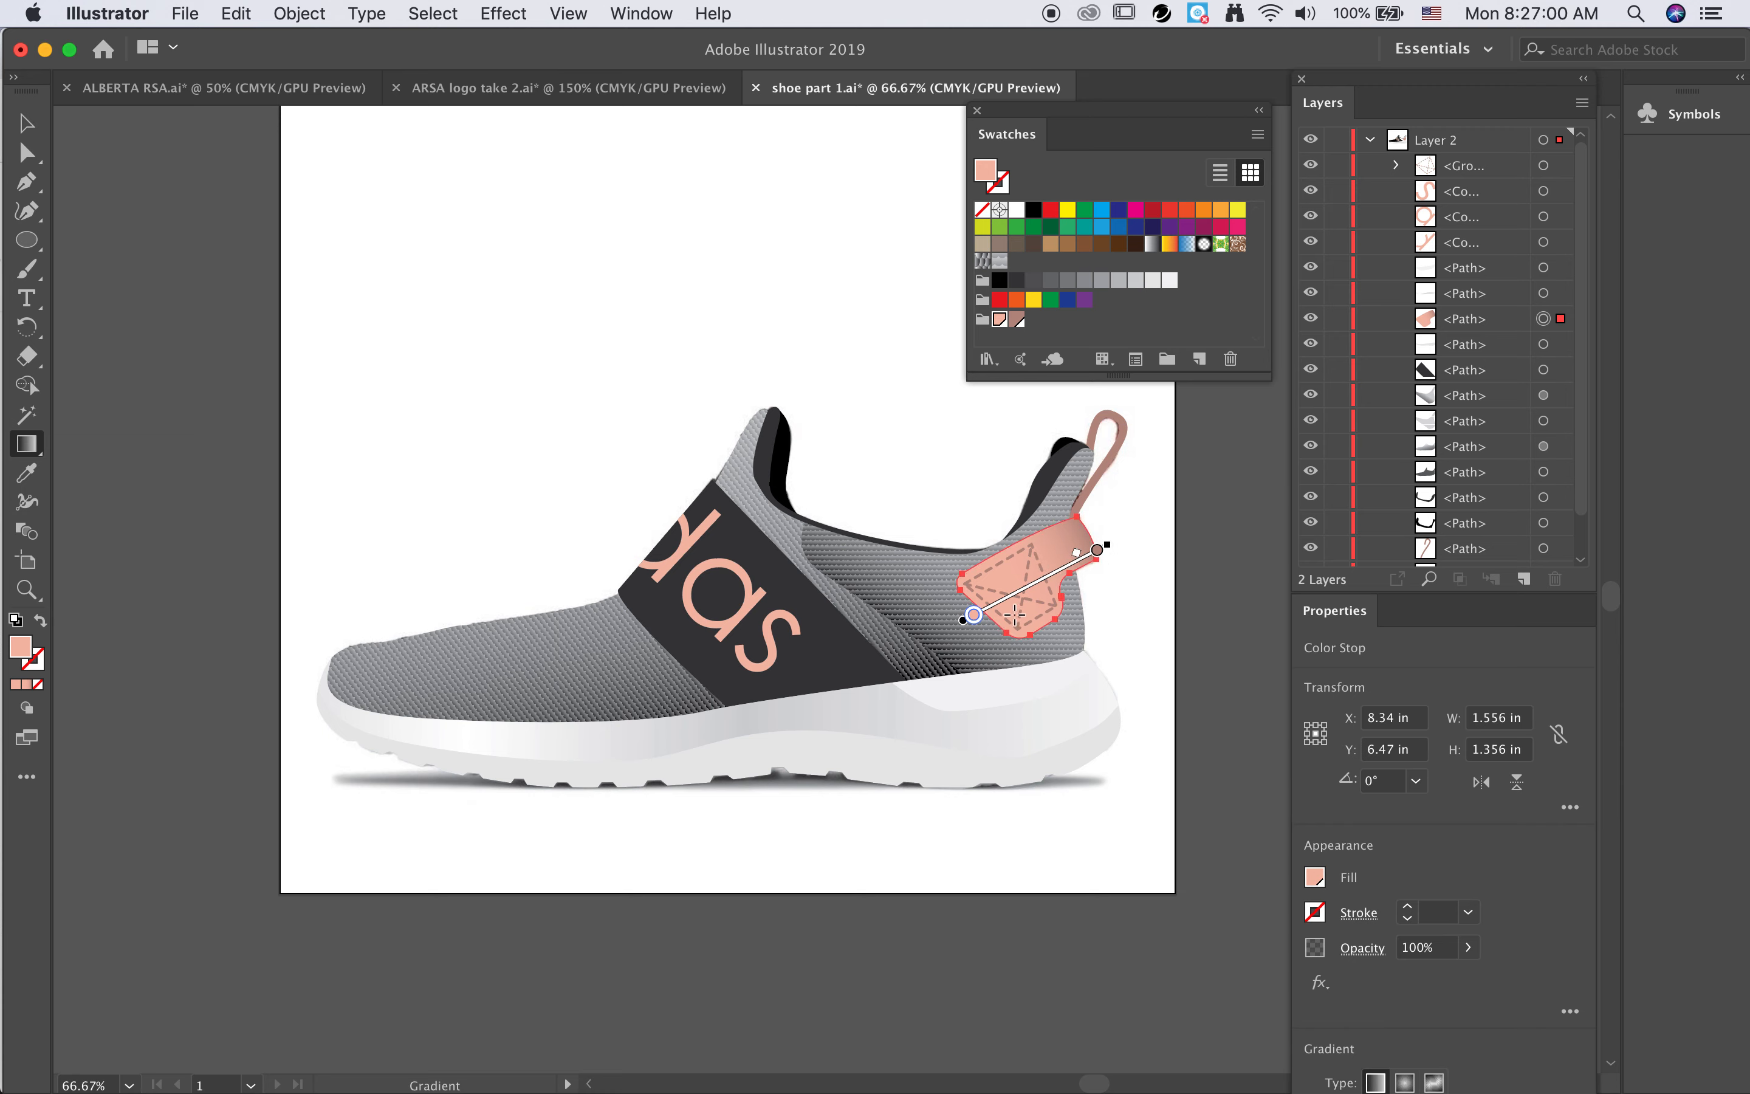
key("v")
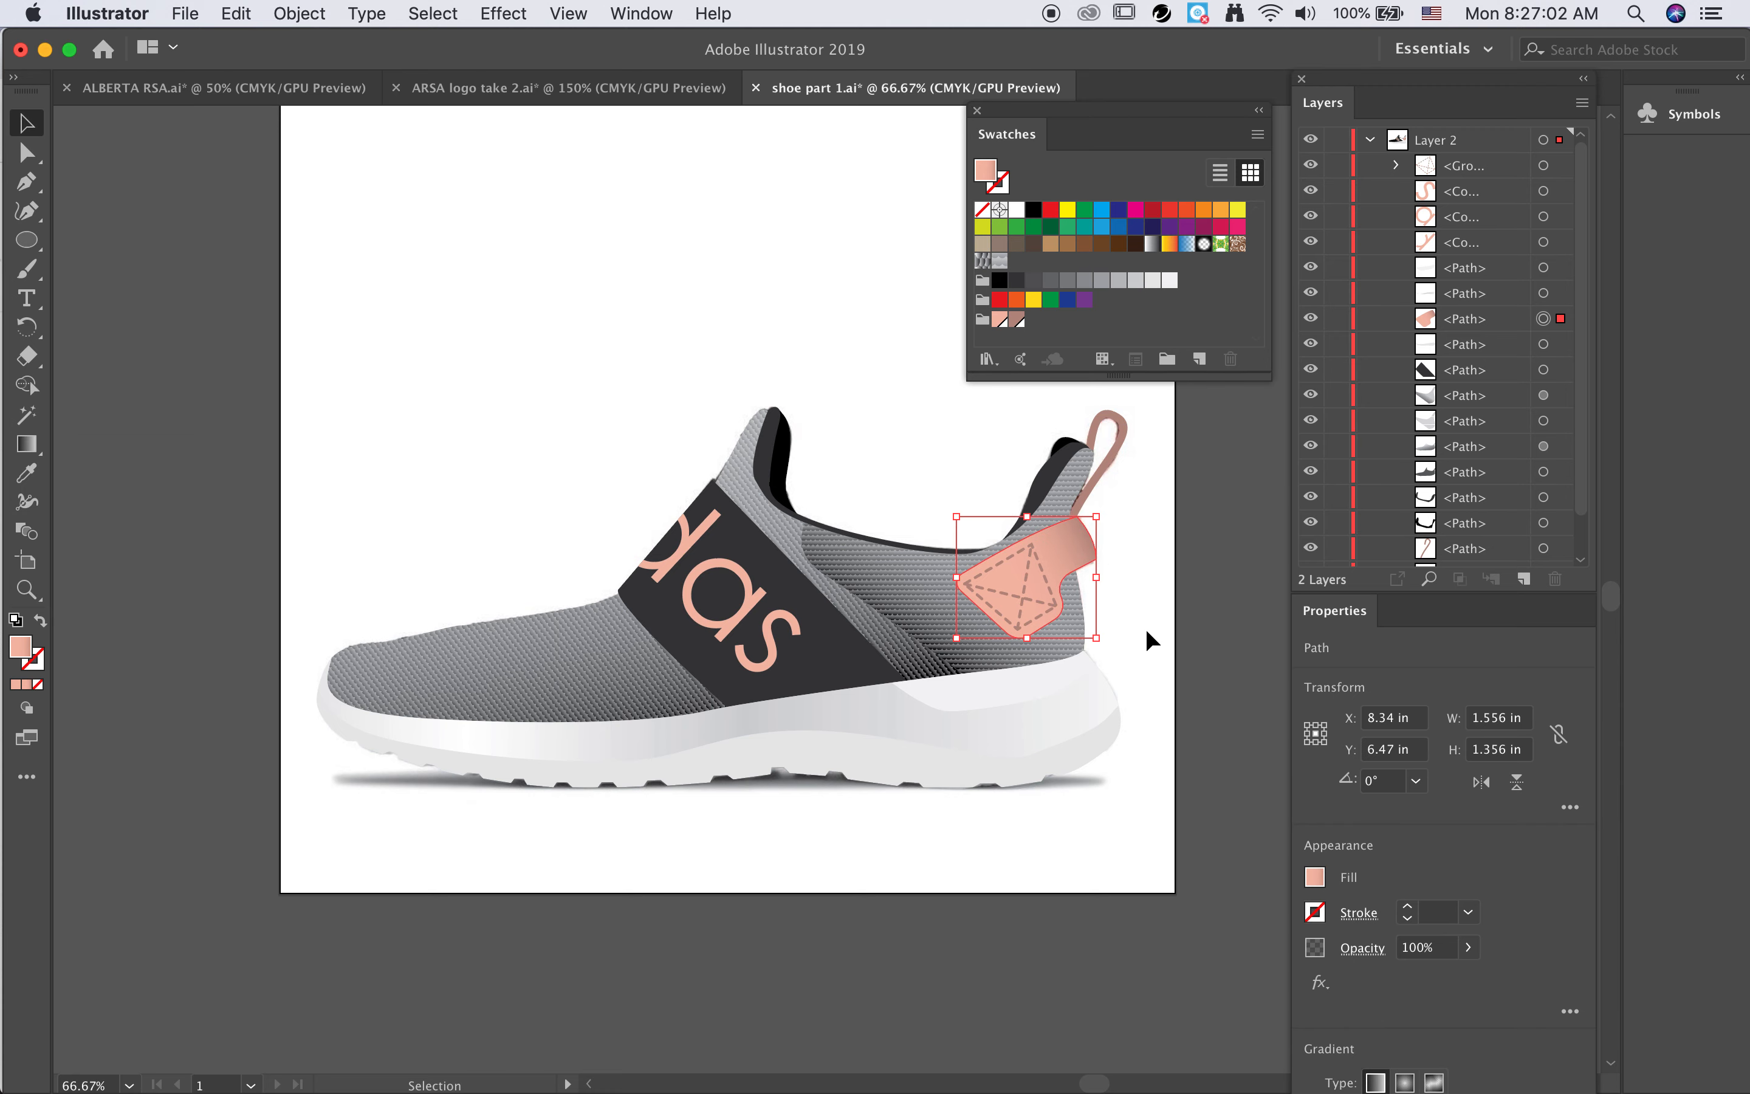
left_click(1146, 631)
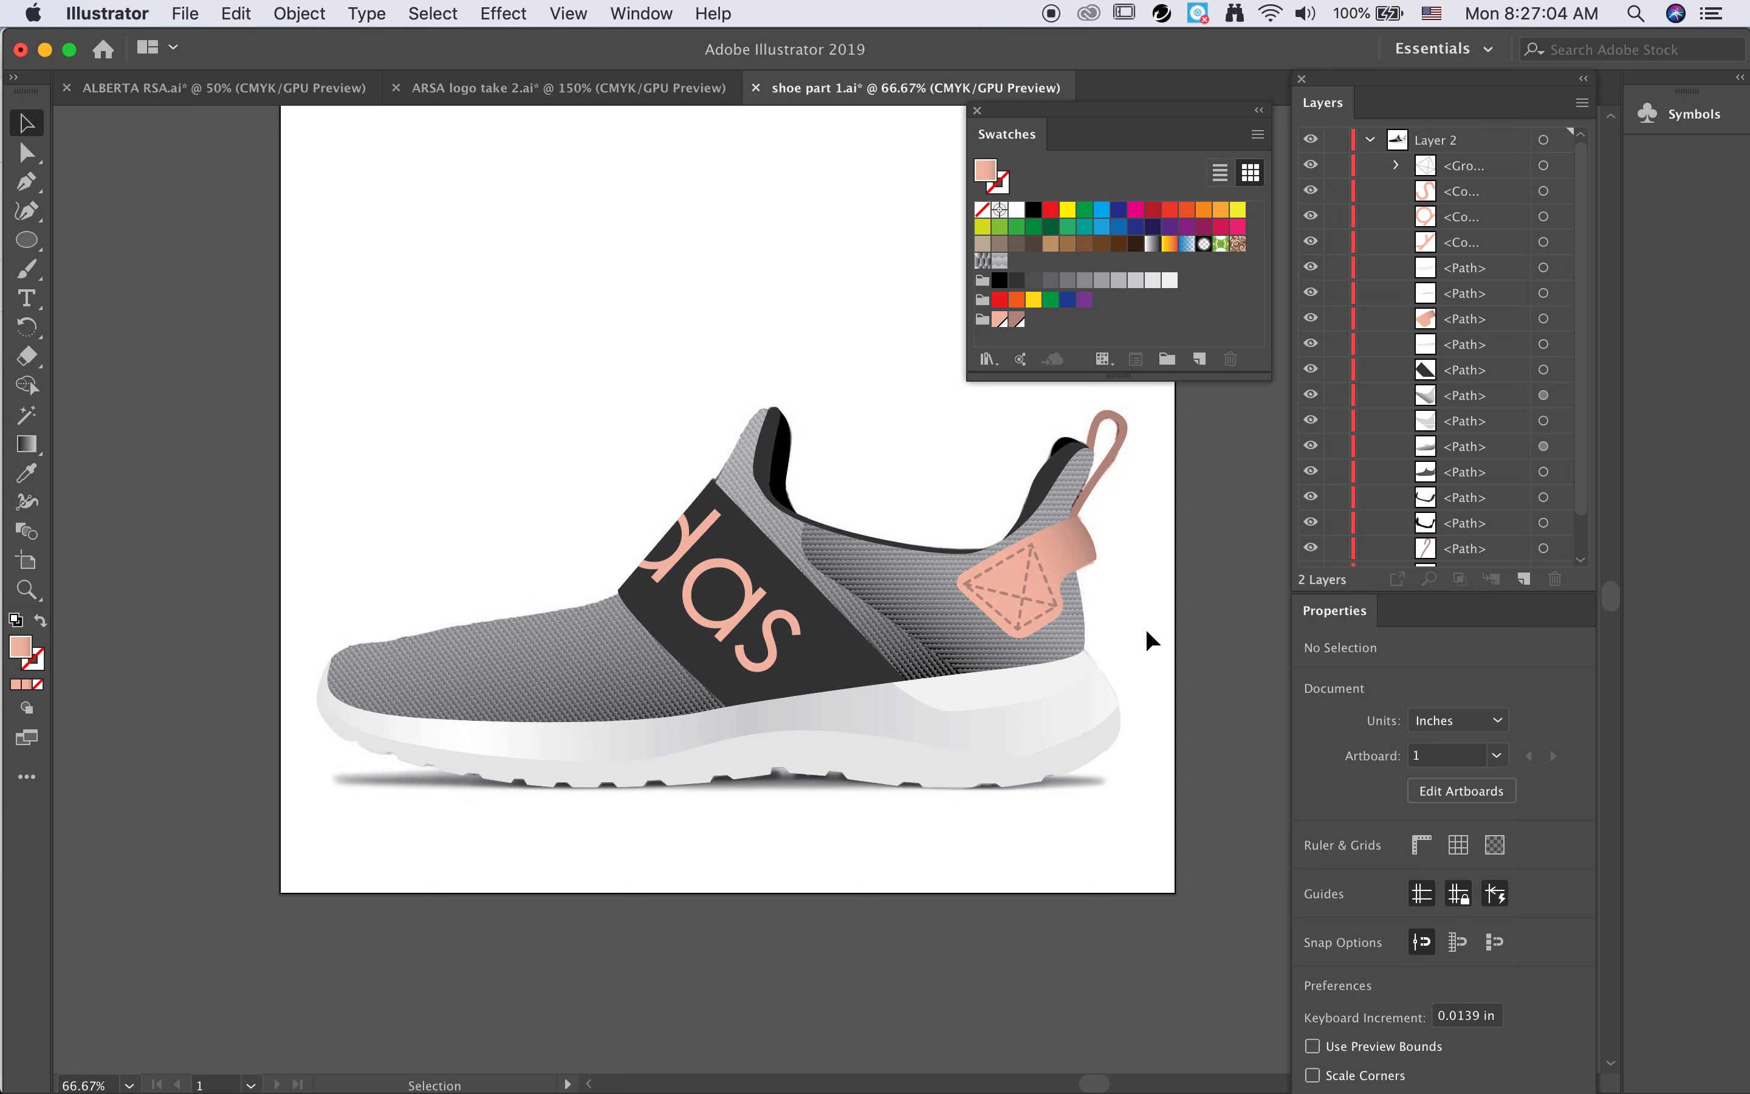
Step: Draw a closed narrow strip with the Pen tool along the dark logo band's rear edge, from its top corner down to the midsole
left_click(26, 185)
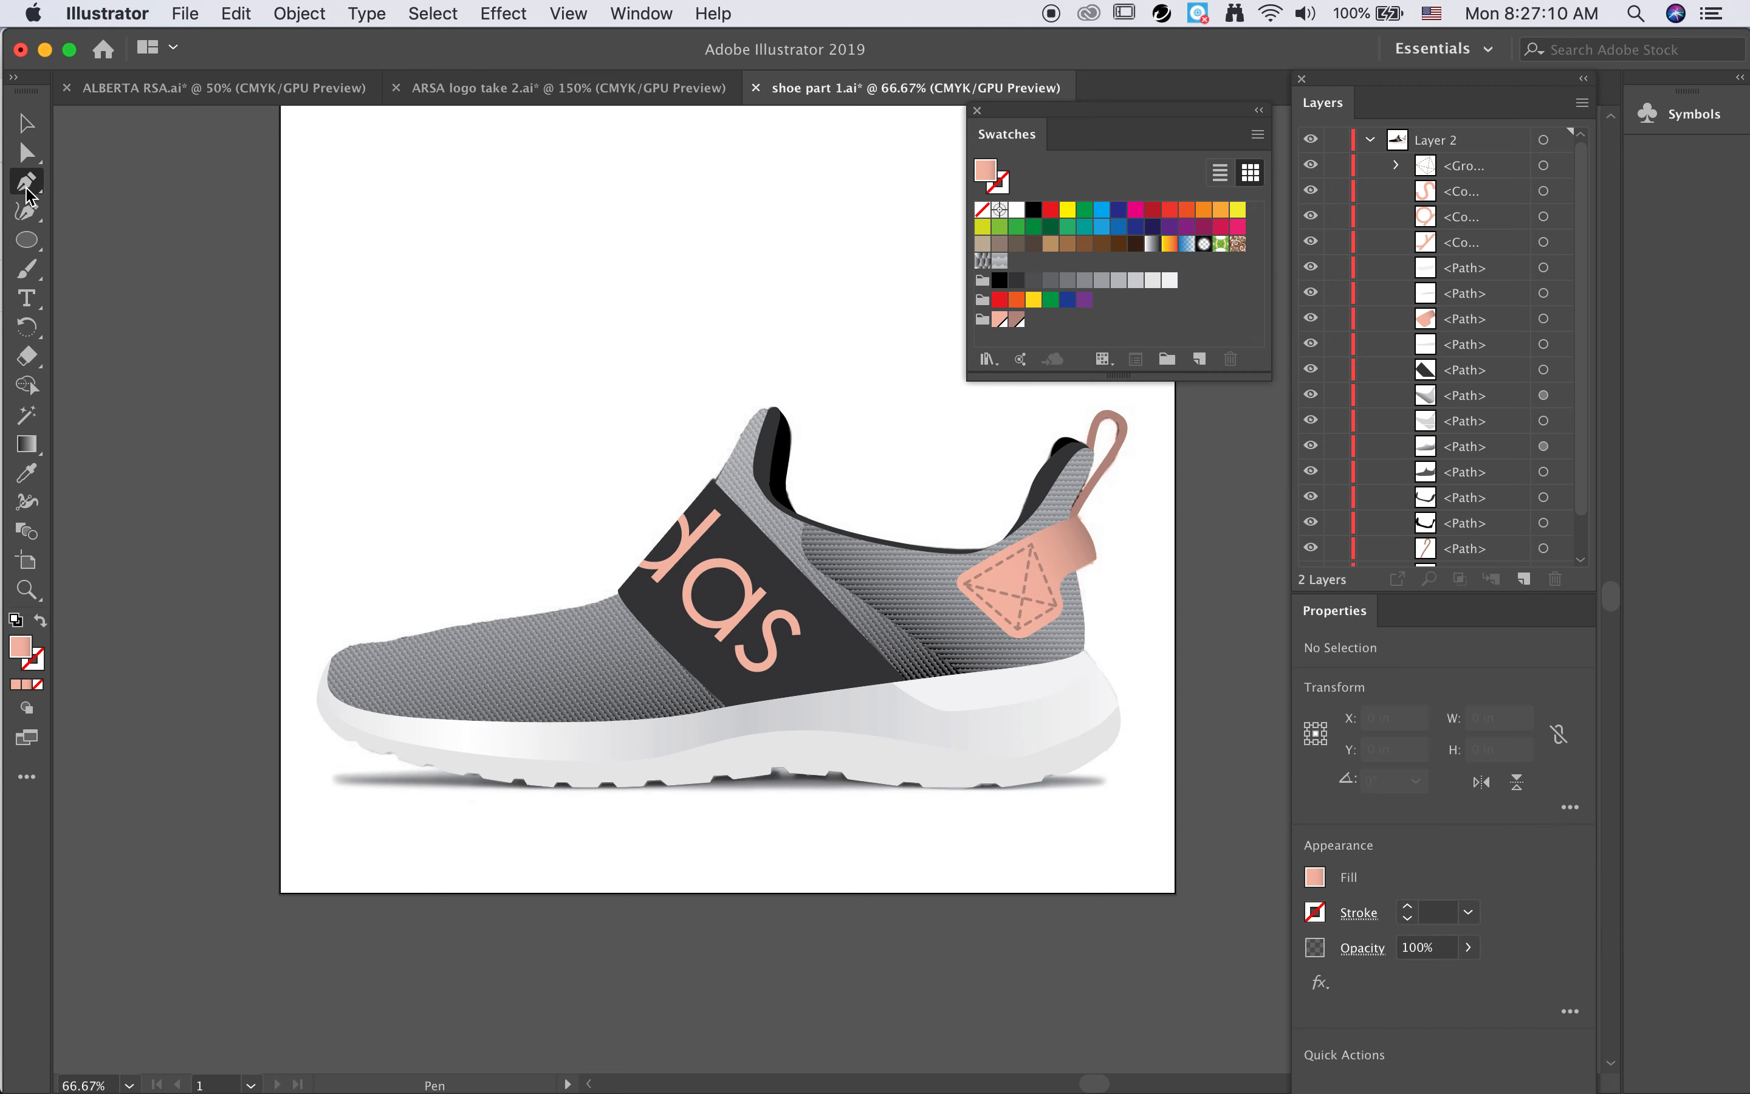
left_click(712, 480)
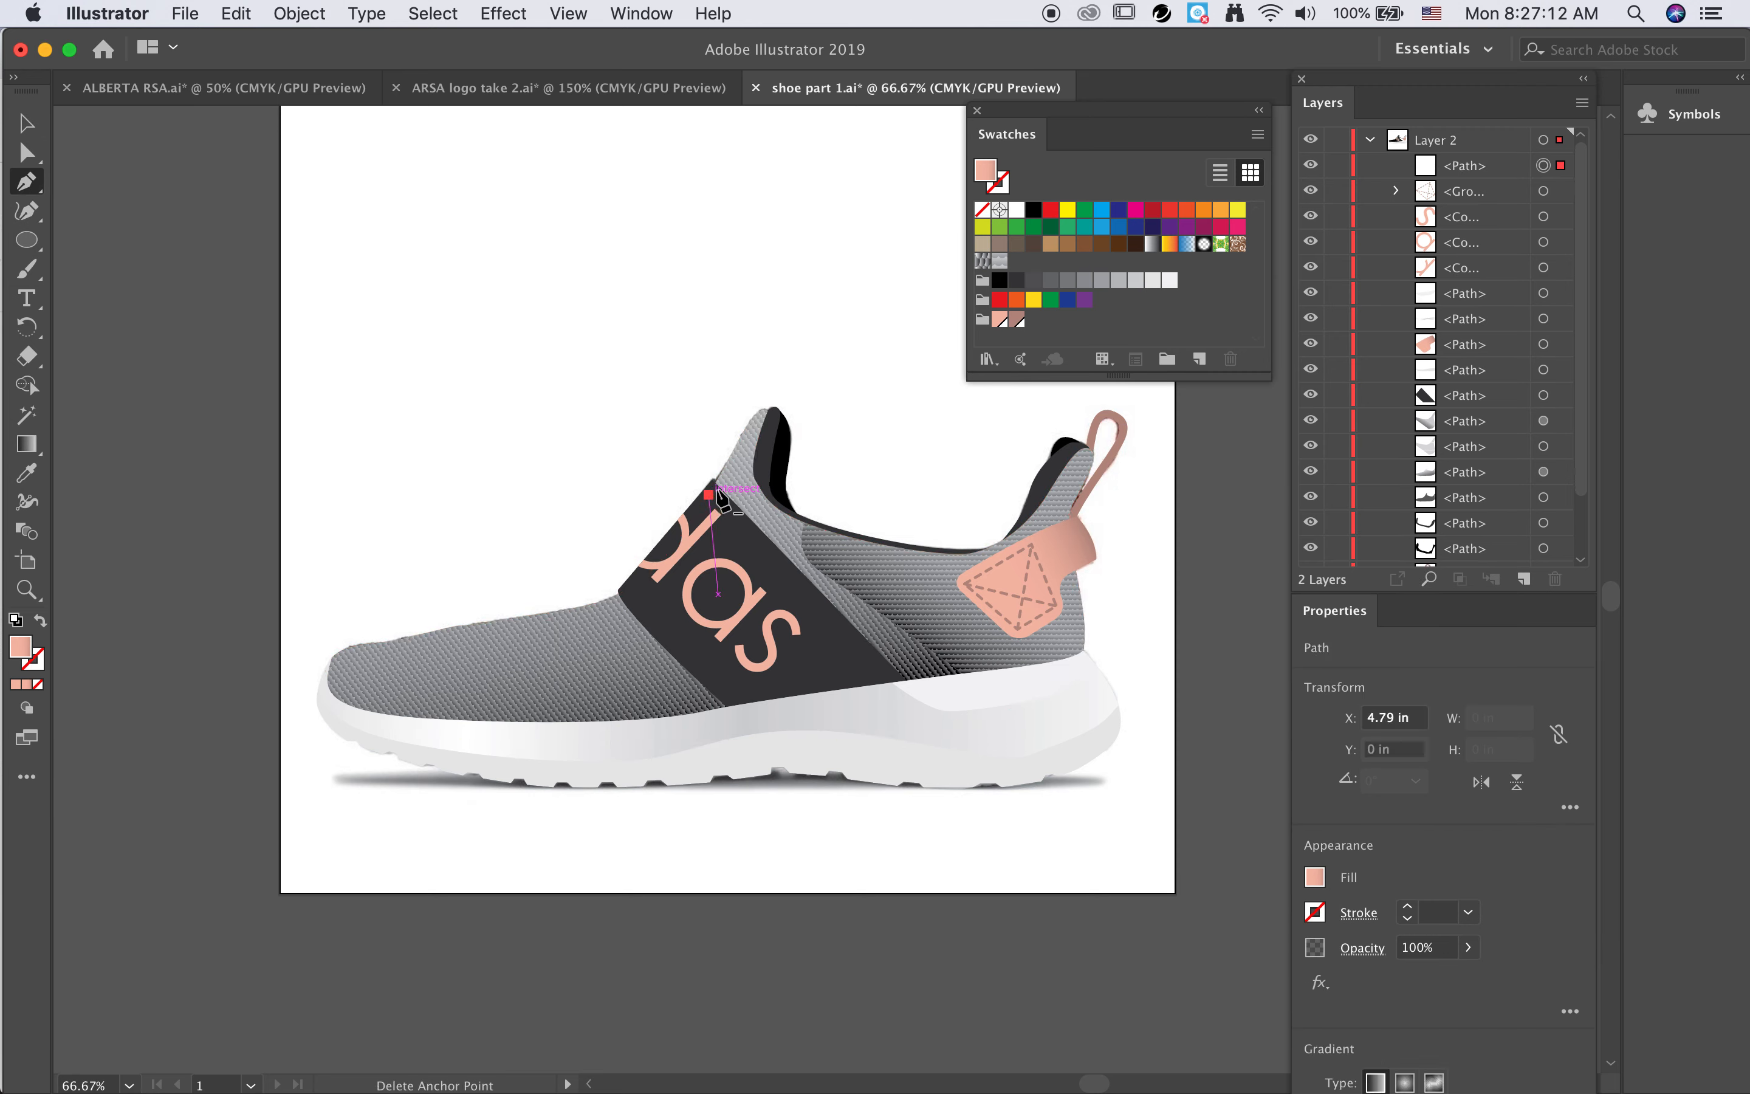
left_click(712, 479)
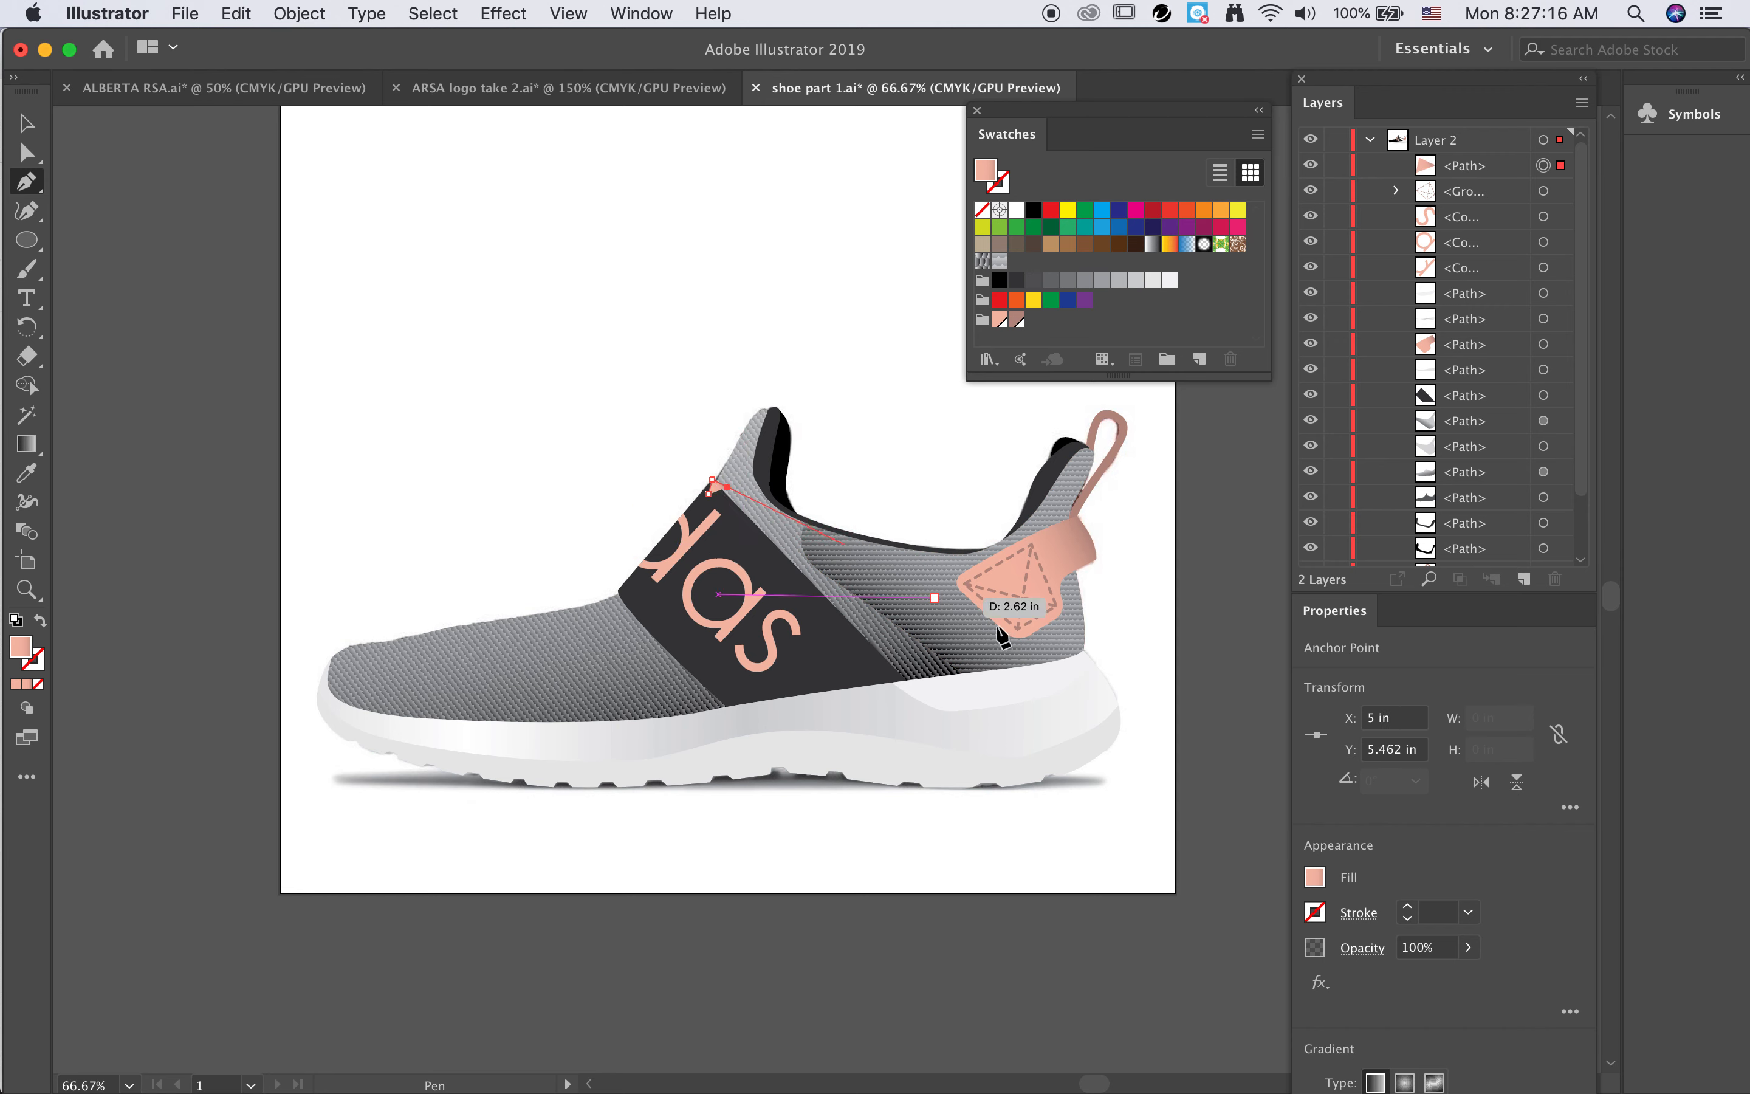
left_click(916, 680)
left_click(887, 693)
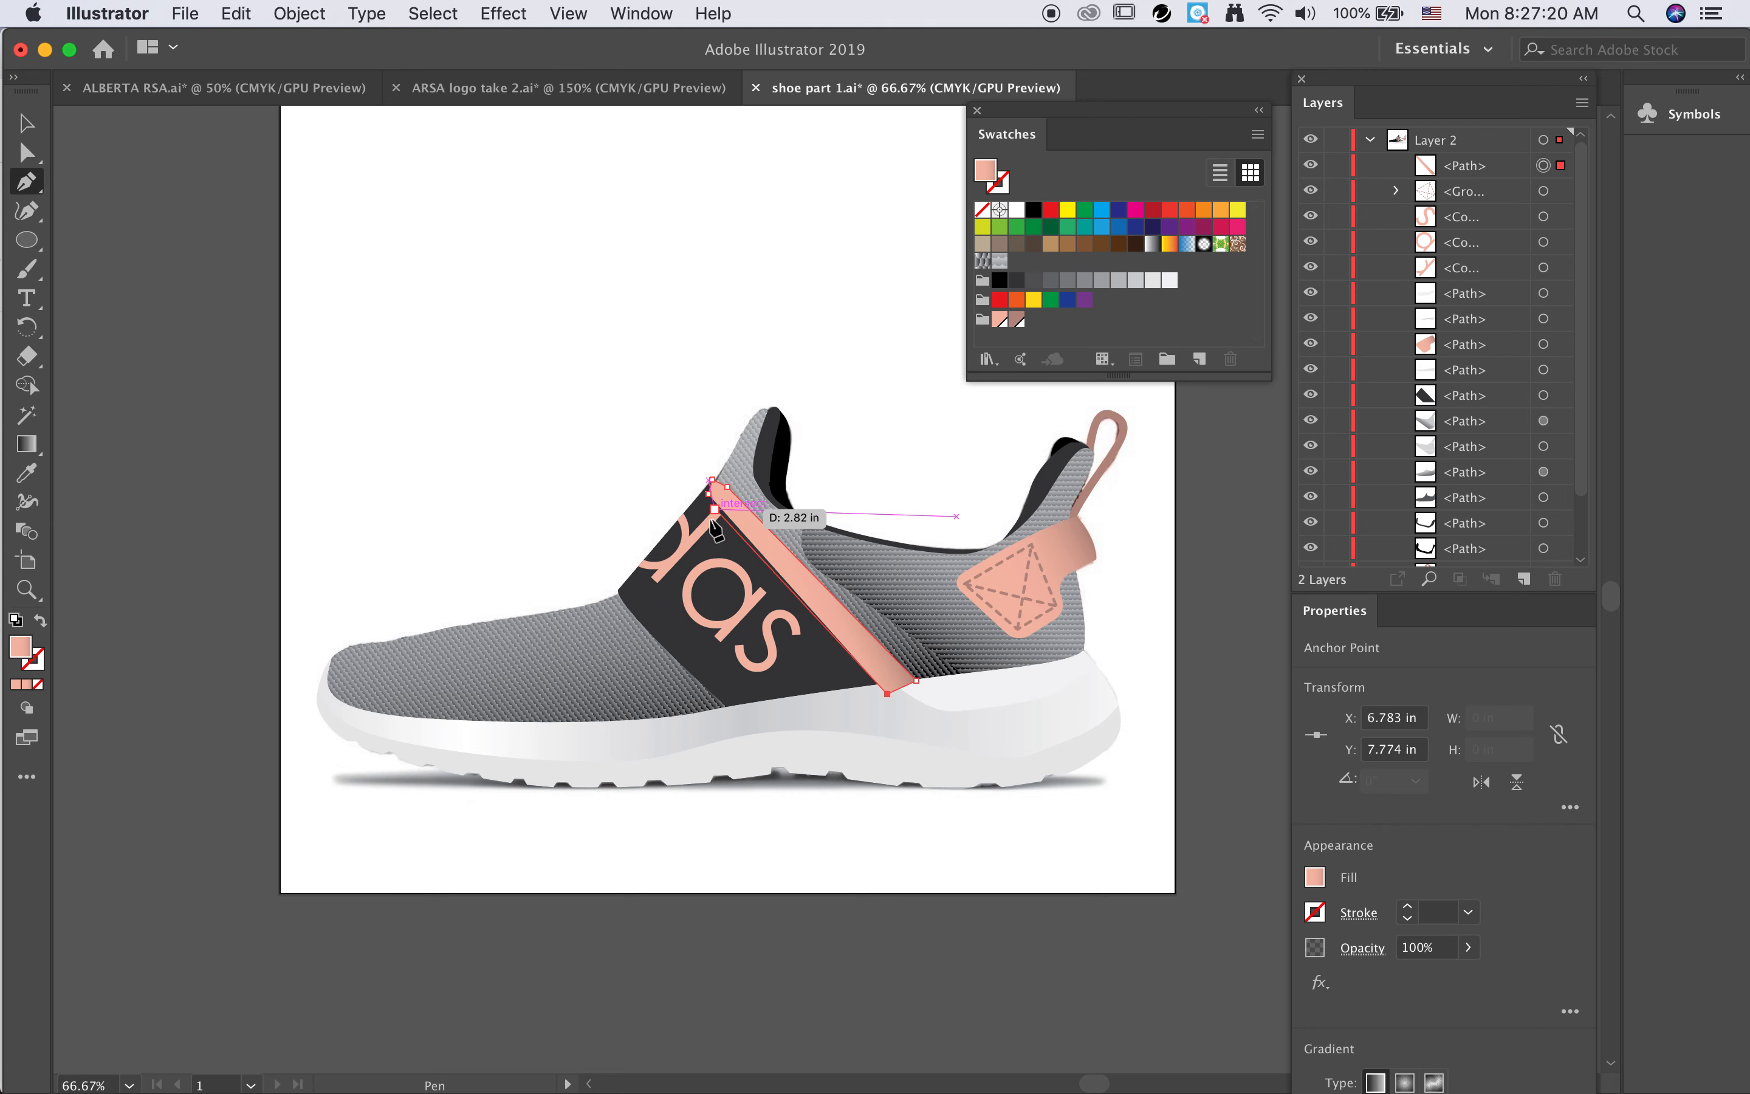
left_click(709, 495)
Step: Move the strip directly beneath the dark logo band's path in the layer stack and fill it with Black
left_click(26, 123)
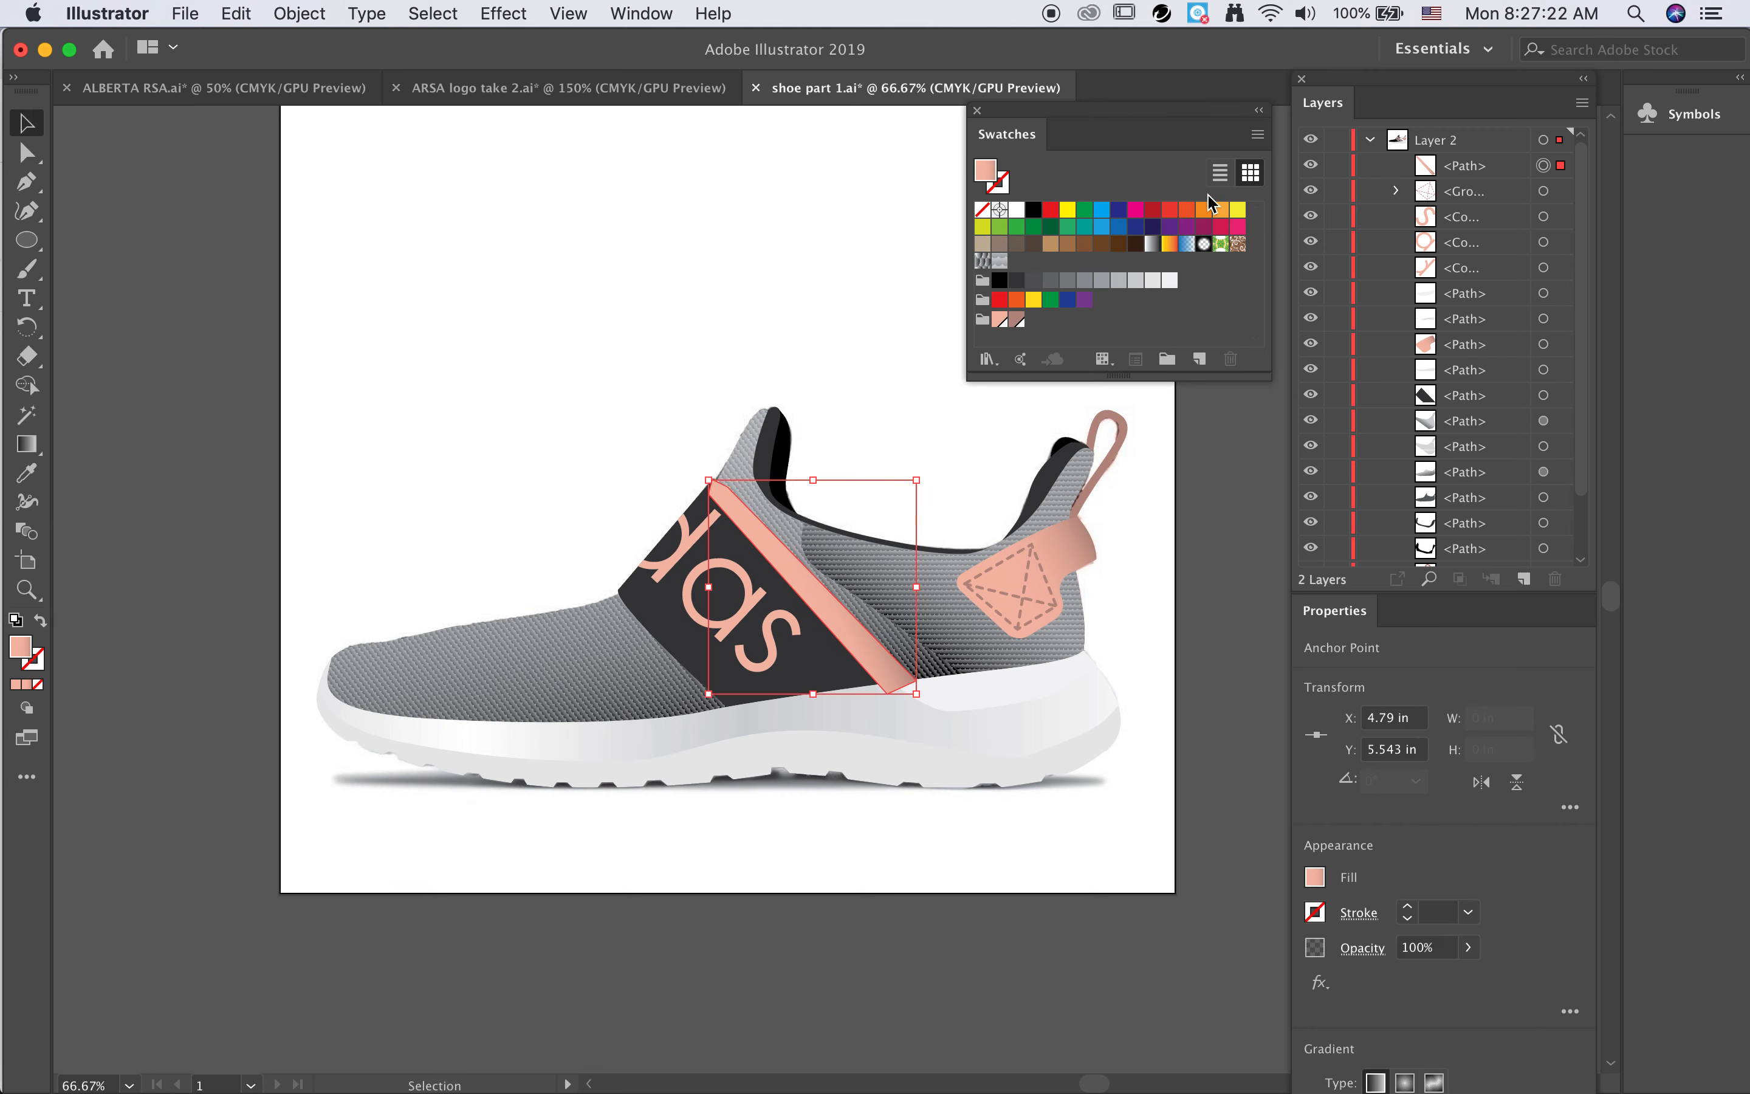
left_click_drag(1491, 168, 1491, 411)
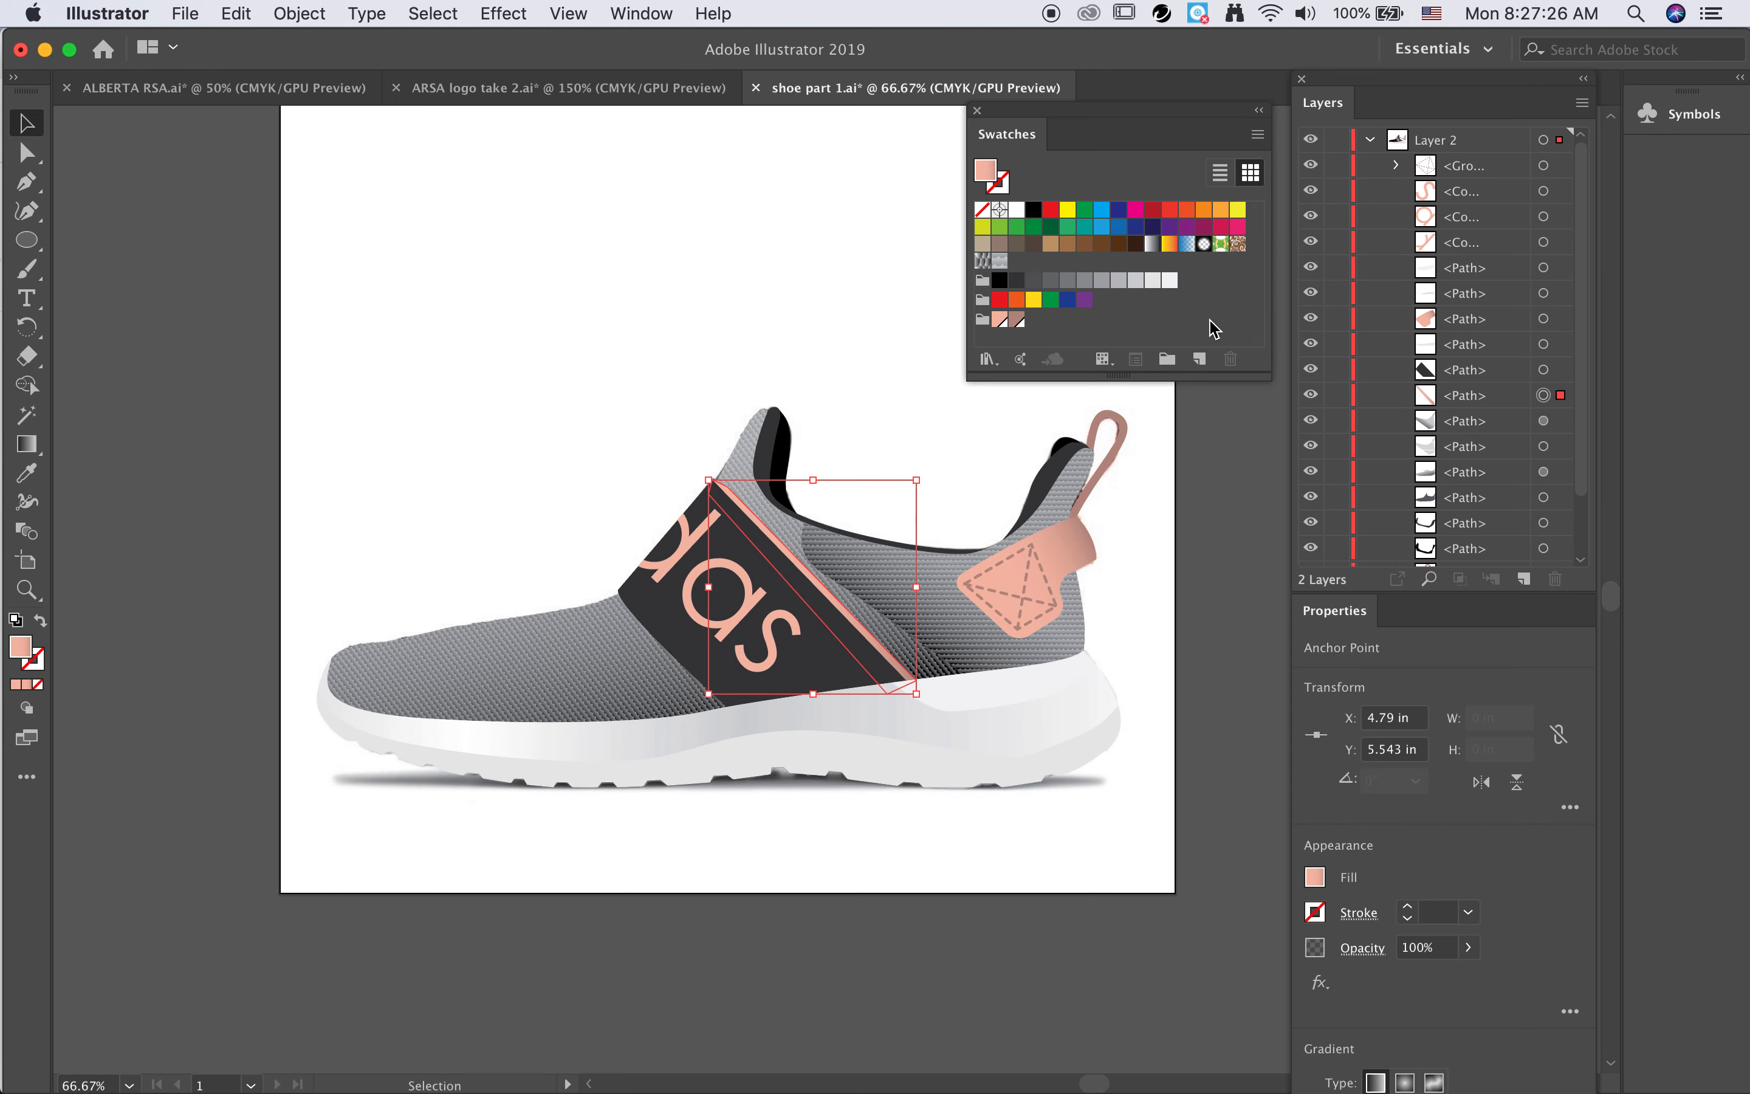
left_click(1033, 211)
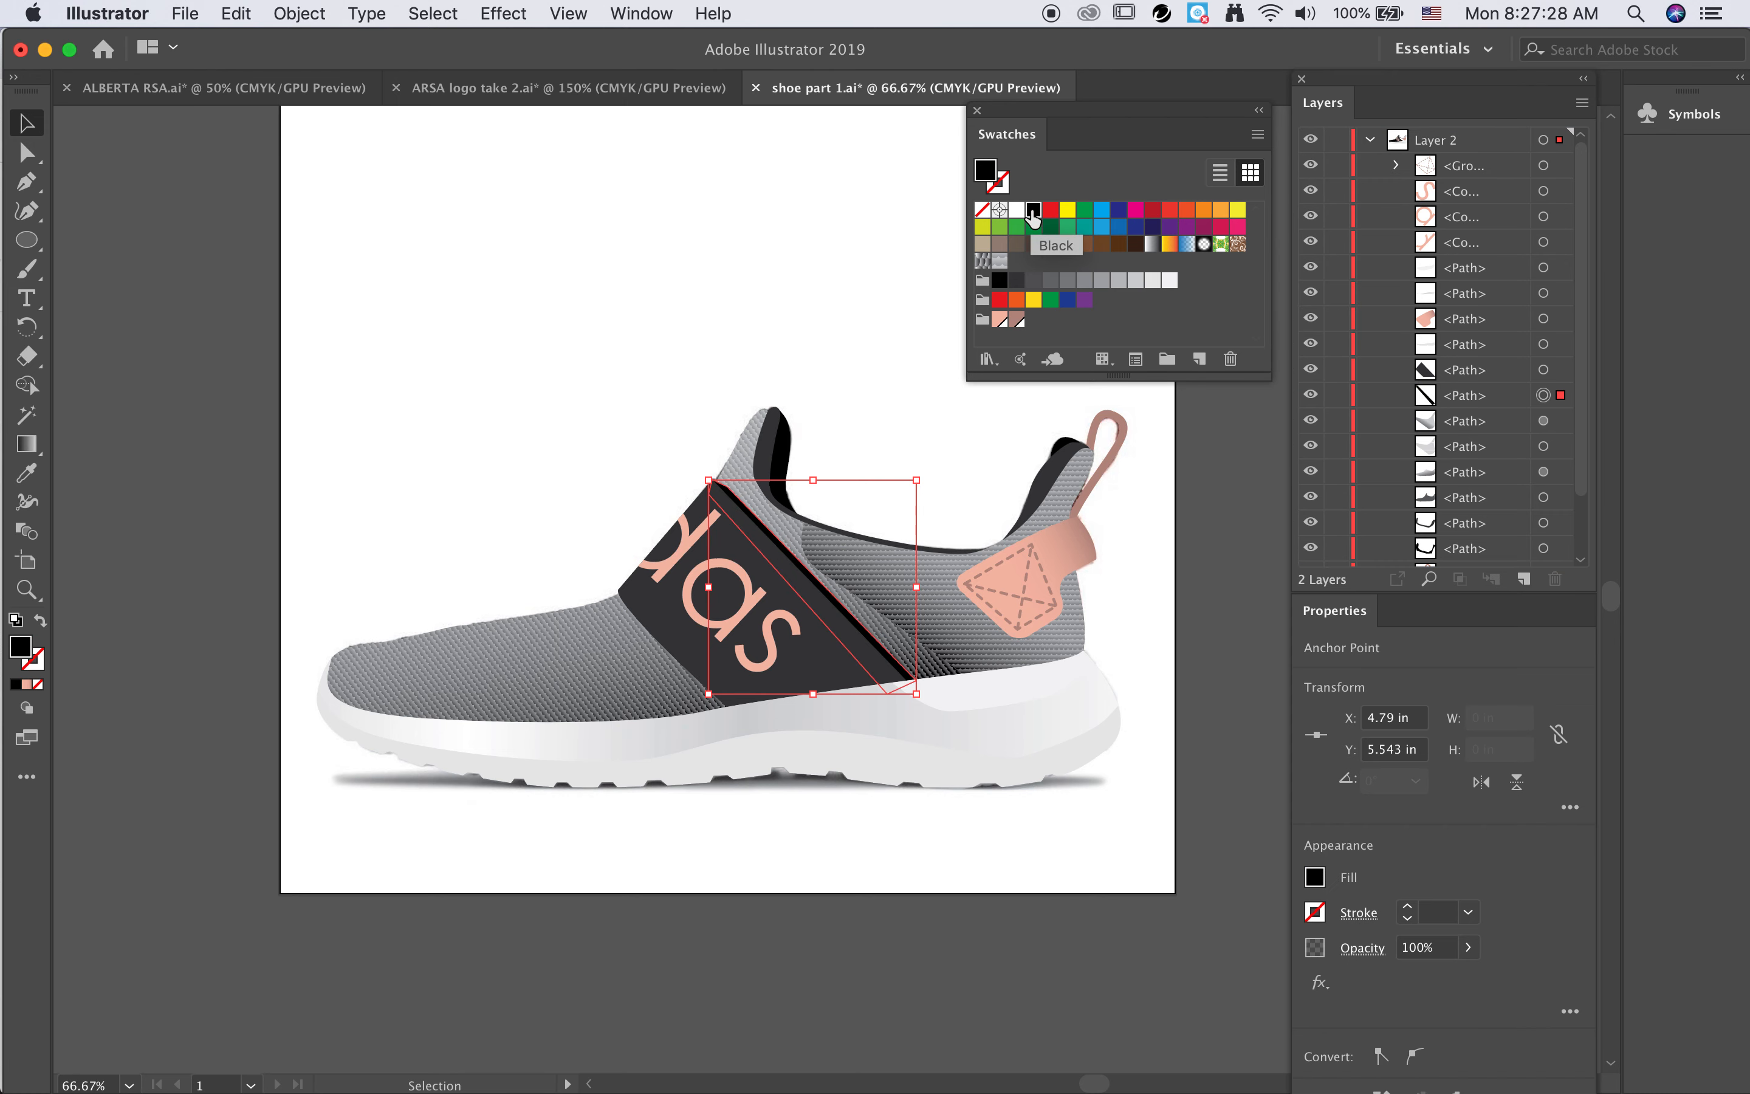
Step: Apply a Gaussian Blur to the black strip, adjusting the radius with the preview on, and deselect the strip
left_click(502, 14)
mouse_move(756, 497)
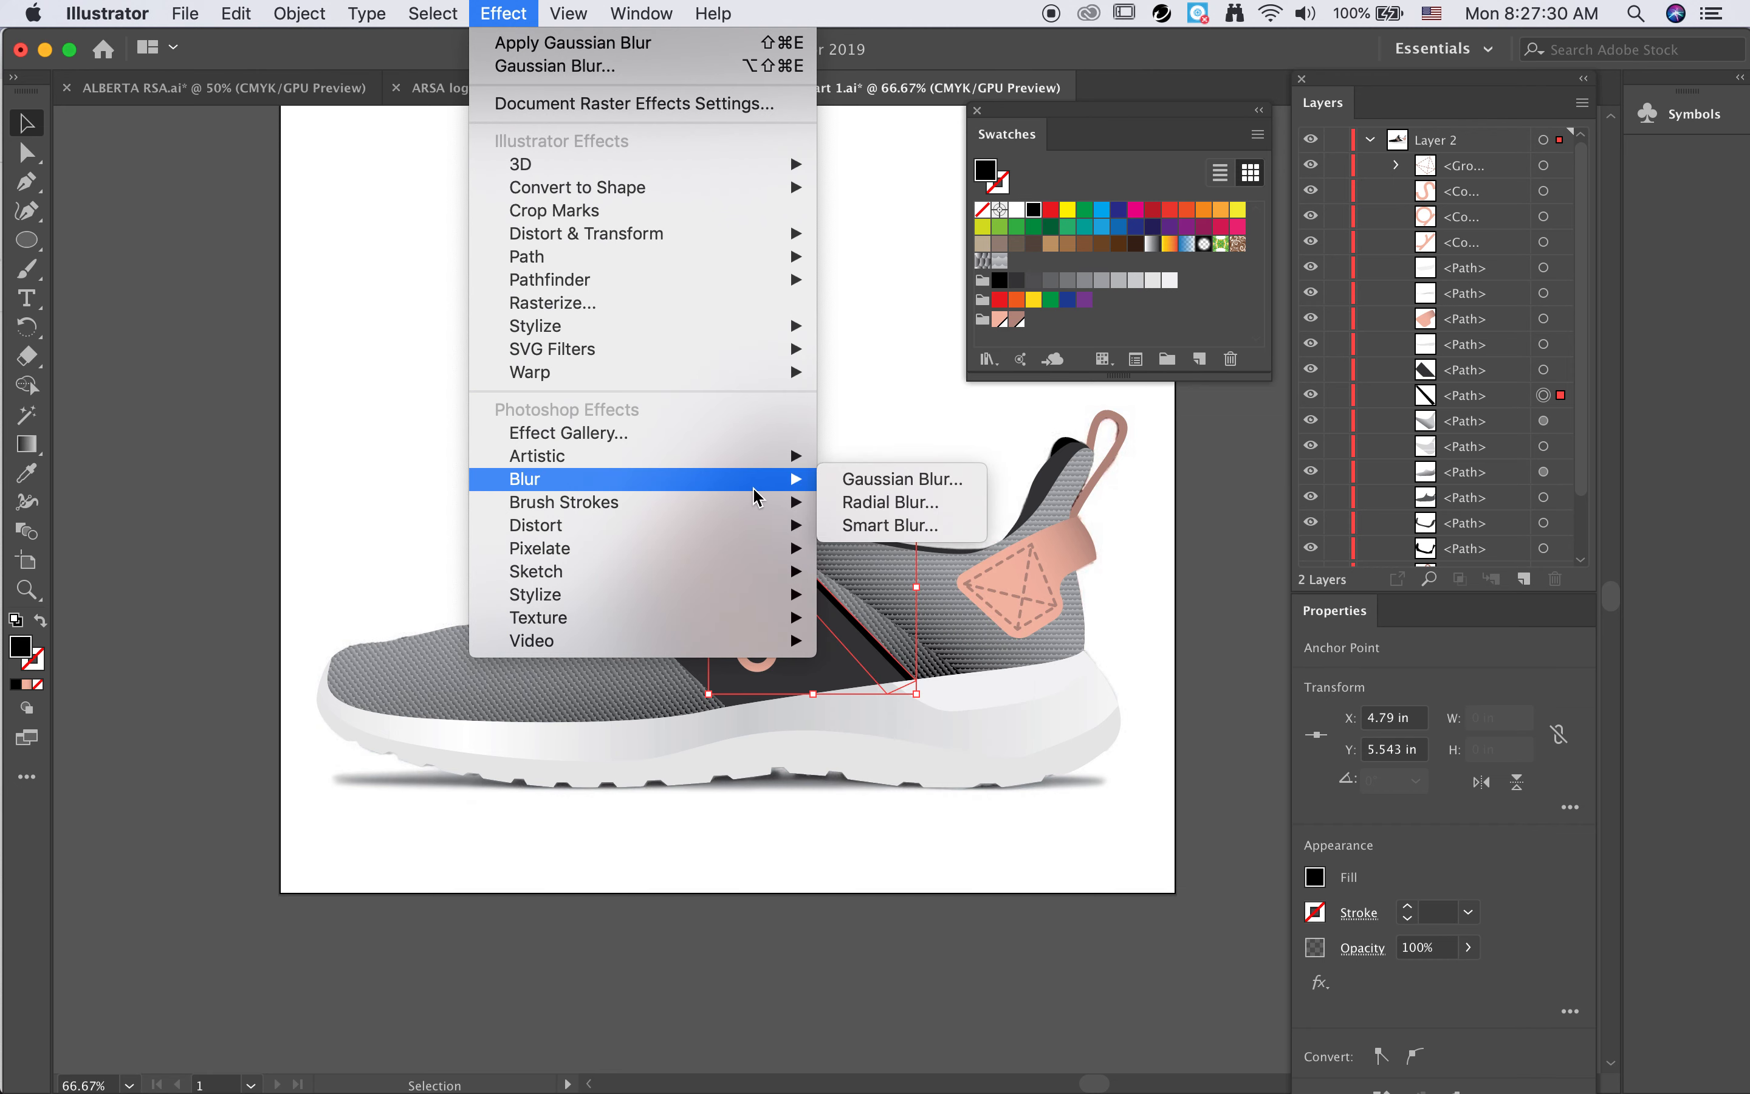
left_click(844, 479)
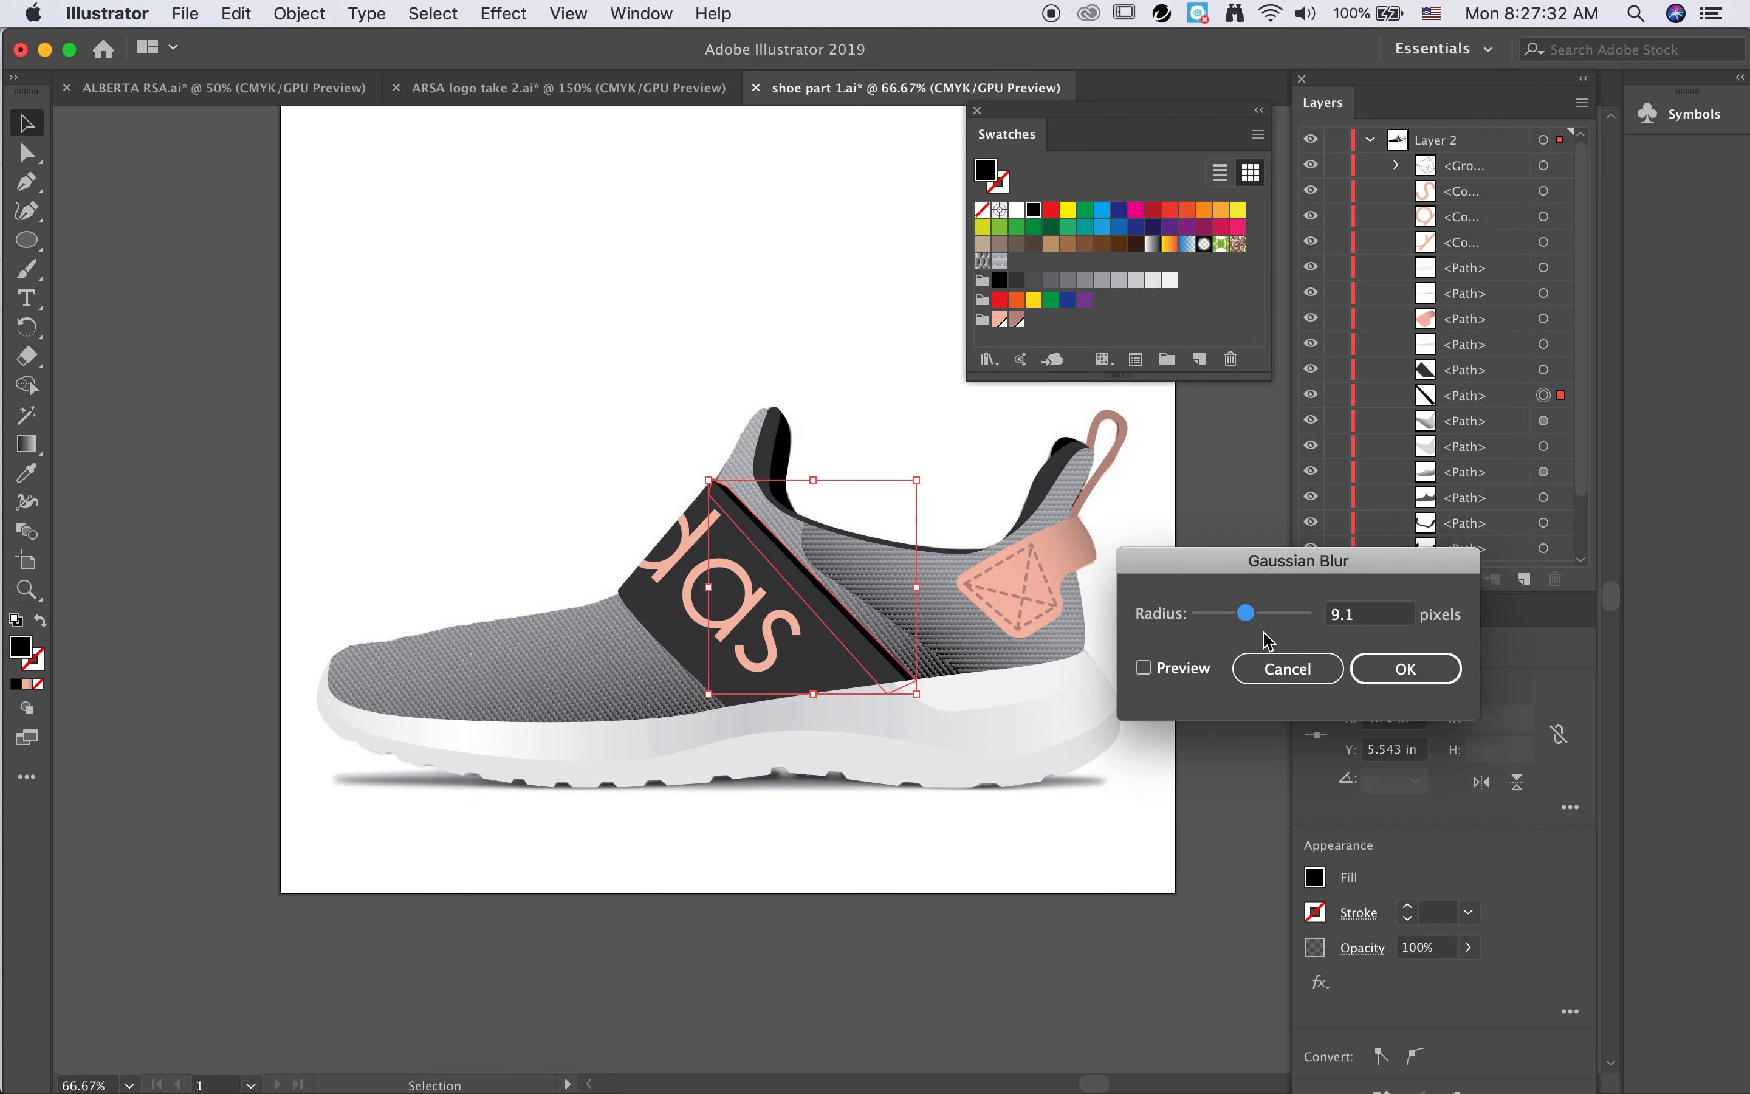
left_click(1144, 667)
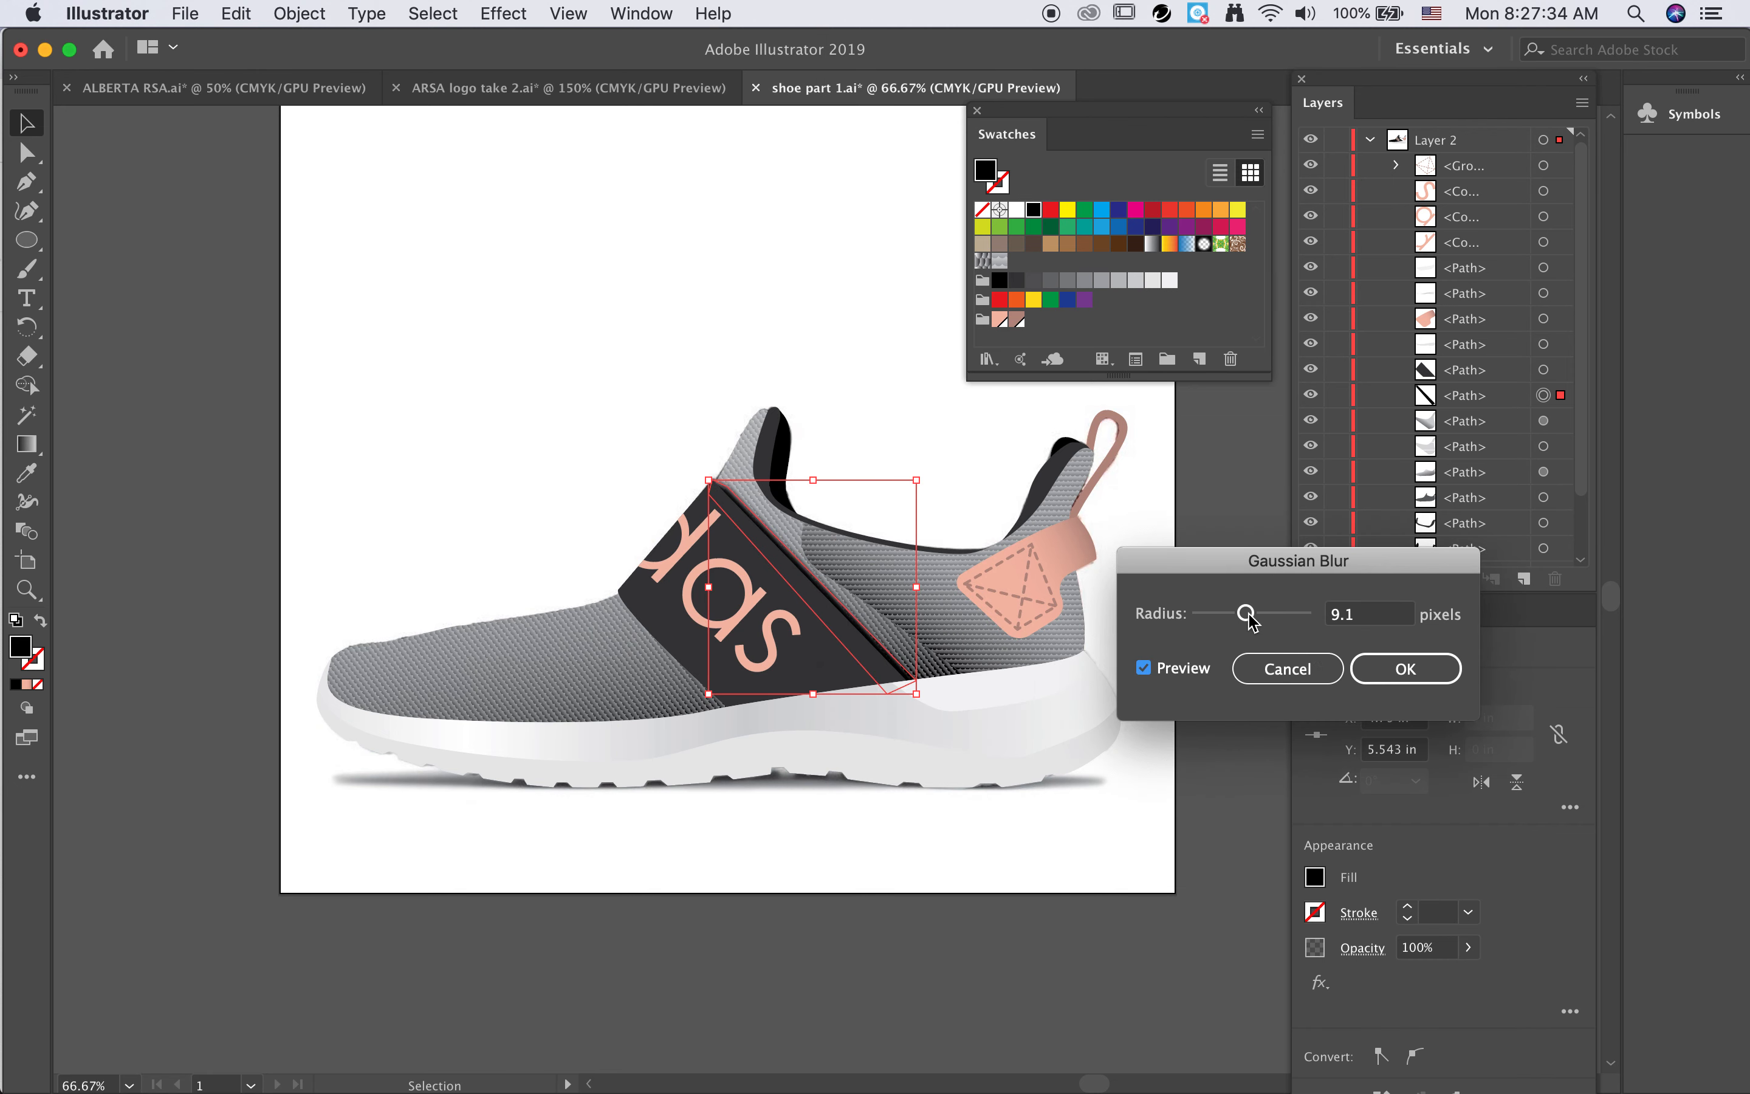
left_click_drag(1245, 614, 1262, 626)
left_click(1421, 679)
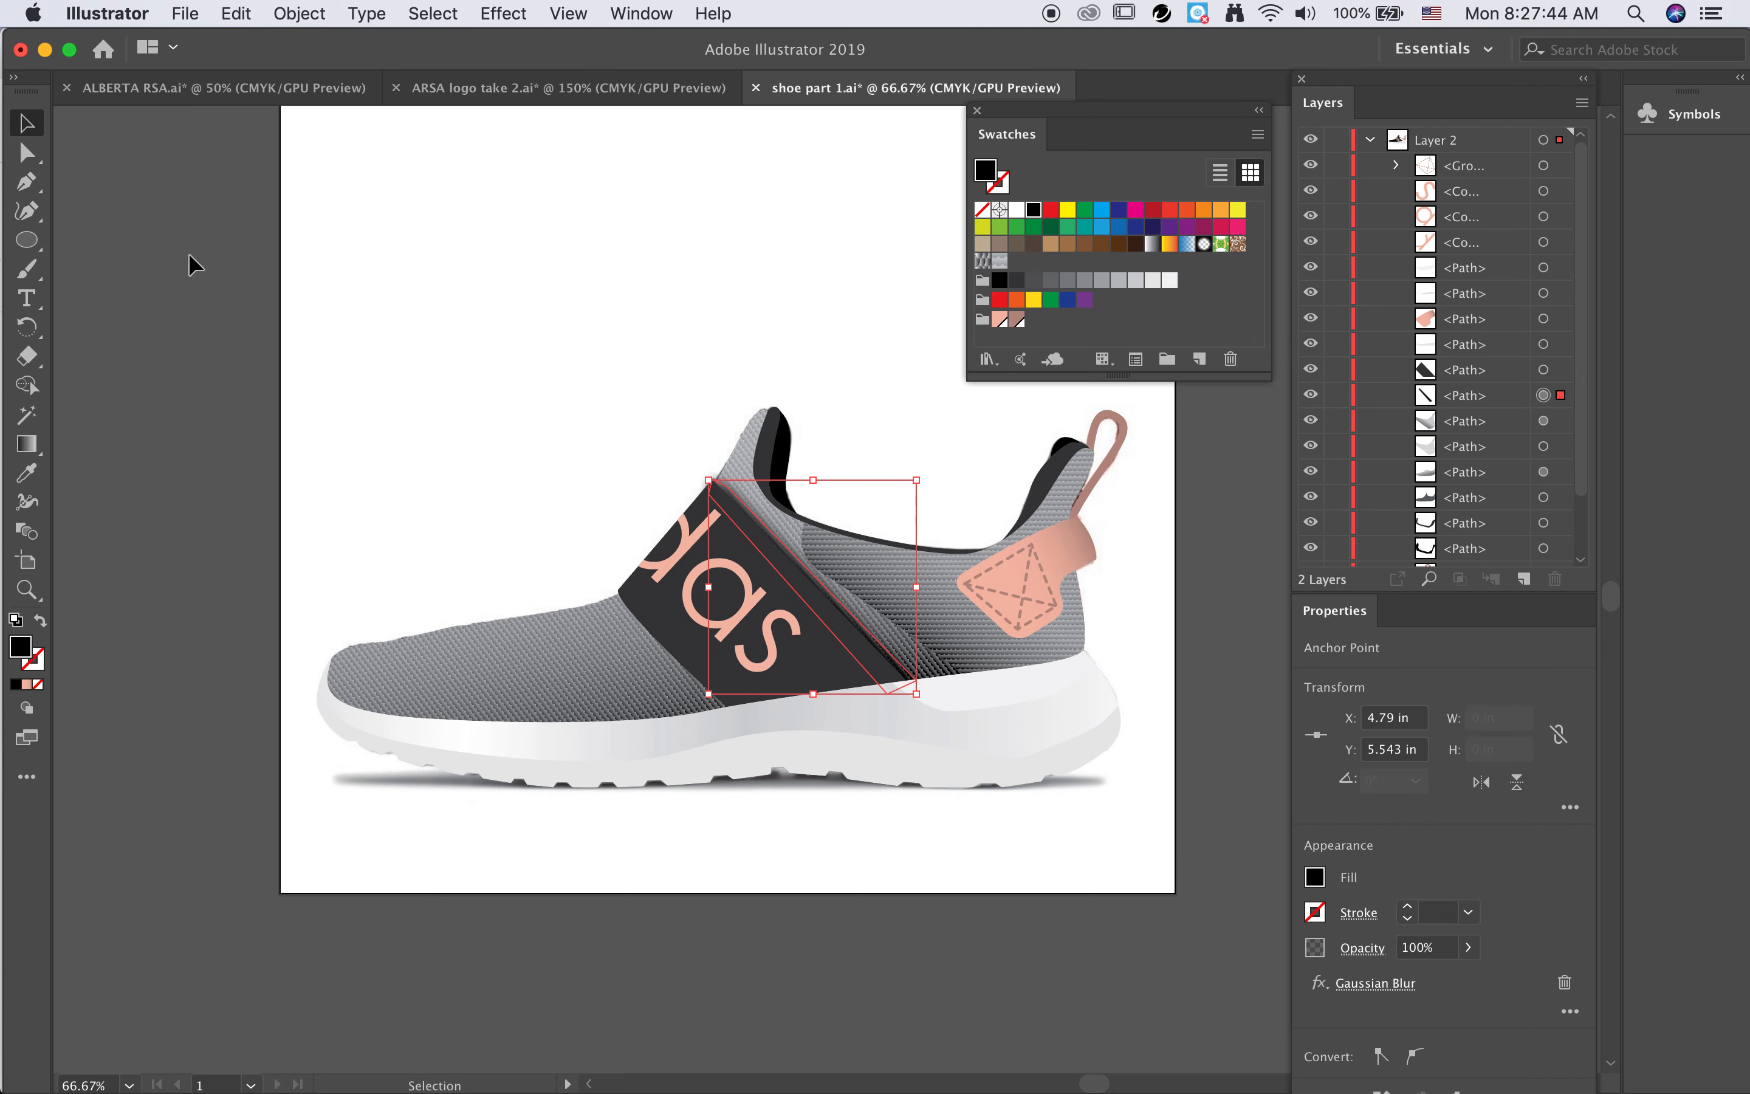
left_click(431, 342)
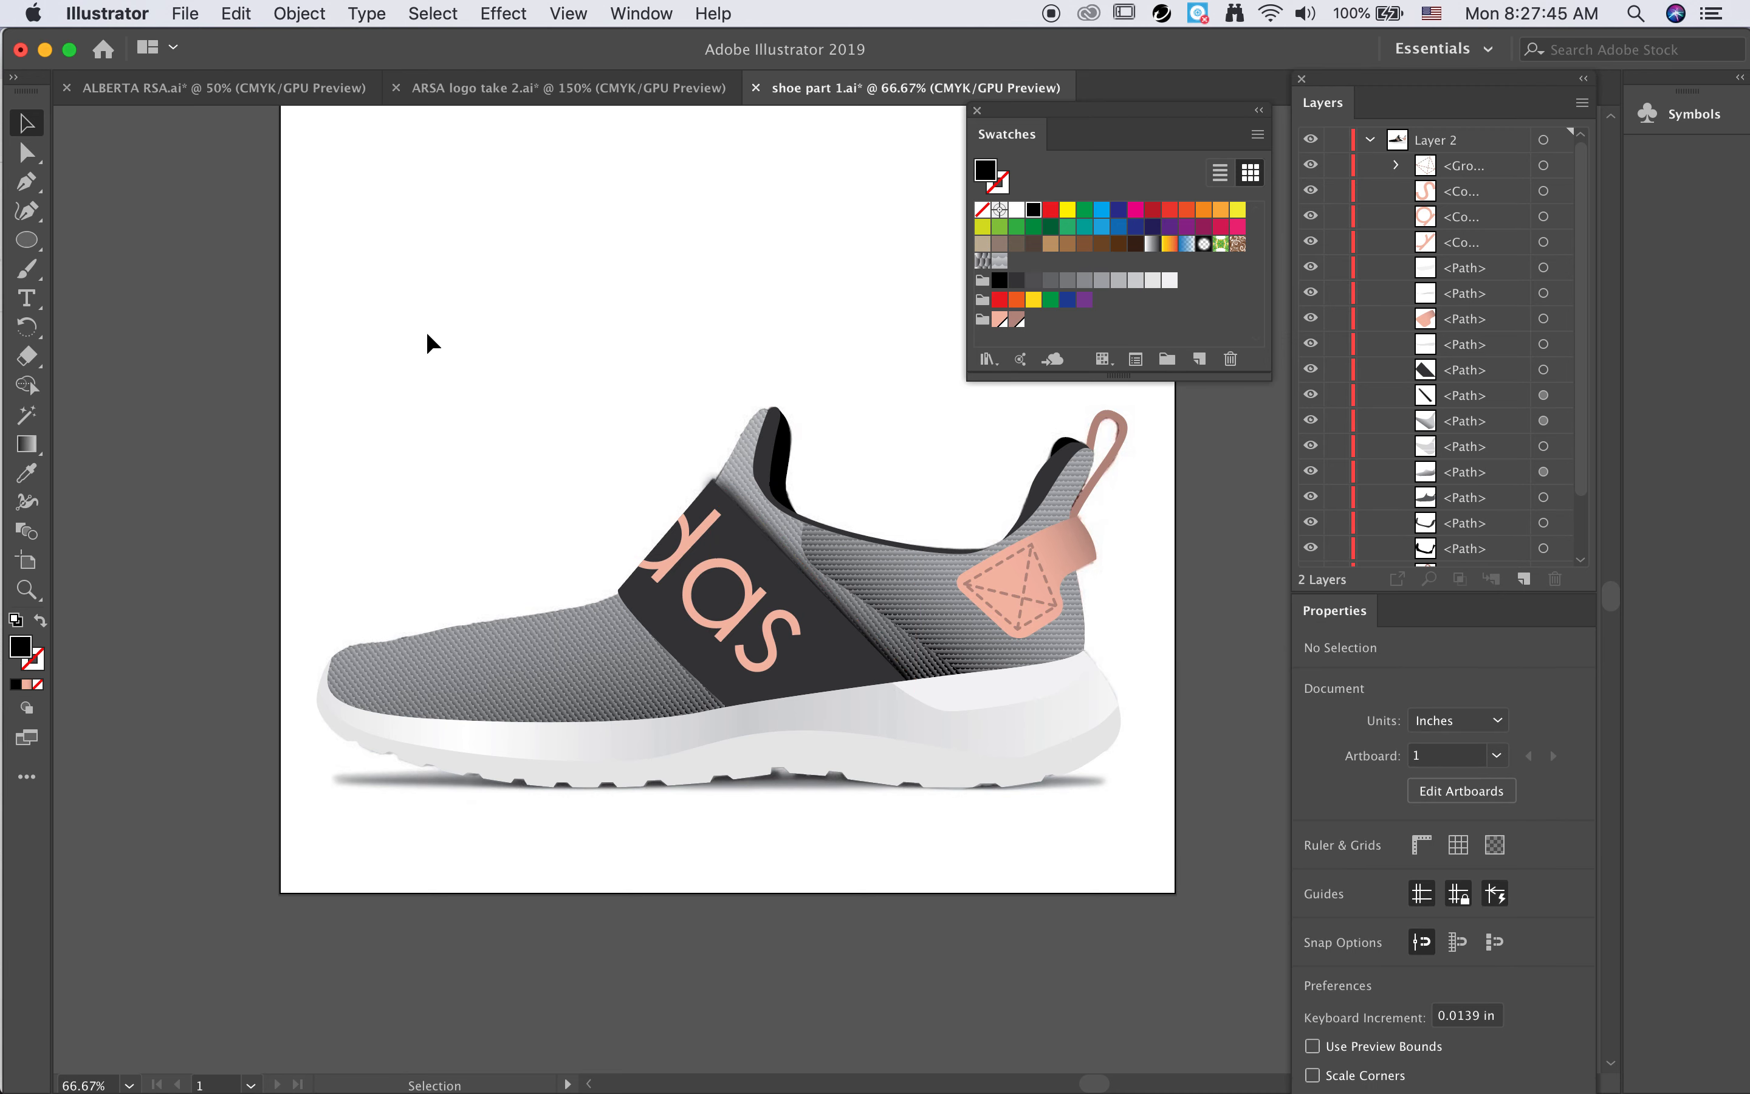
Step: Nudge the blurred black strip two increments down to fit it along the logo band's rear edge, and deselect it
left_click(875, 643)
key("a")
key("super+equal")
key("super+equal")
key("v")
left_click(837, 432)
key("Down")
key("Right")
key("Down")
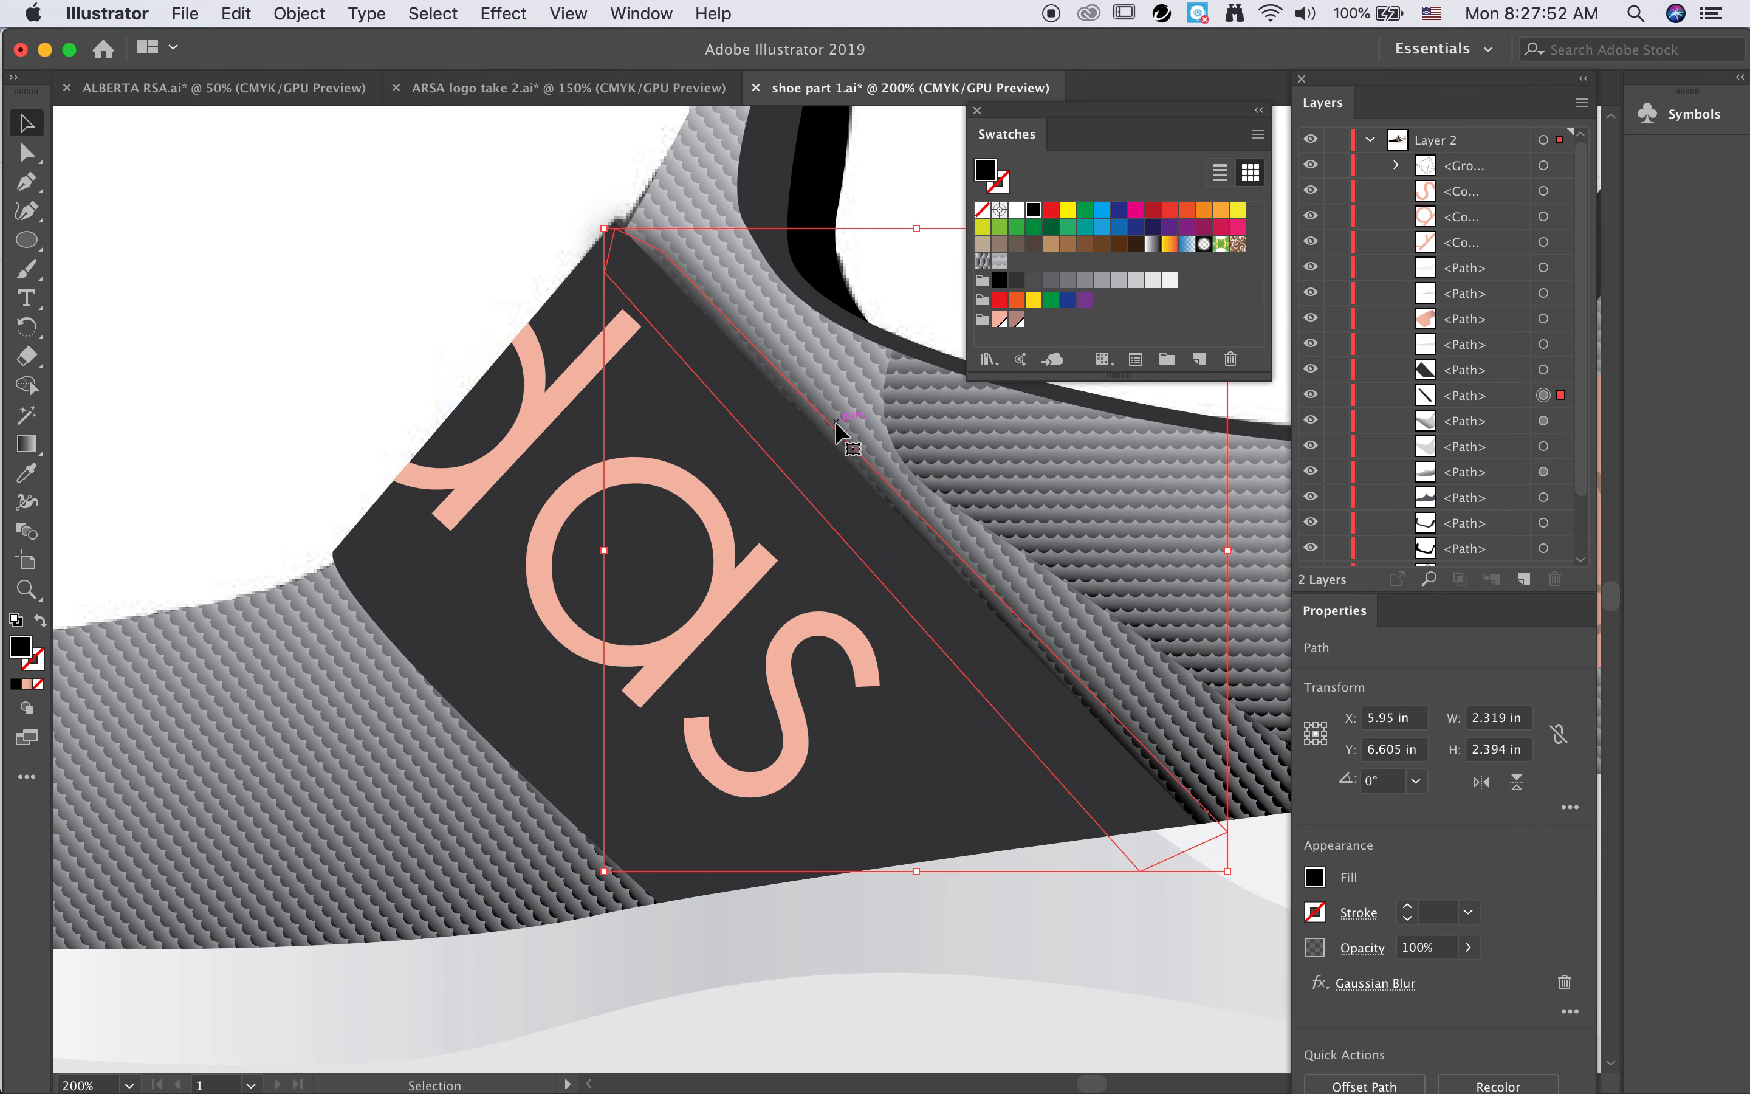
left_click(437, 268)
Step: Rotate the blurred black strip slightly counterclockwise to align its shadow with the logo band's rear edge, and deselect it
key("a")
key("super+minus")
key("super+minus")
key("super+minus")
key("super+minus")
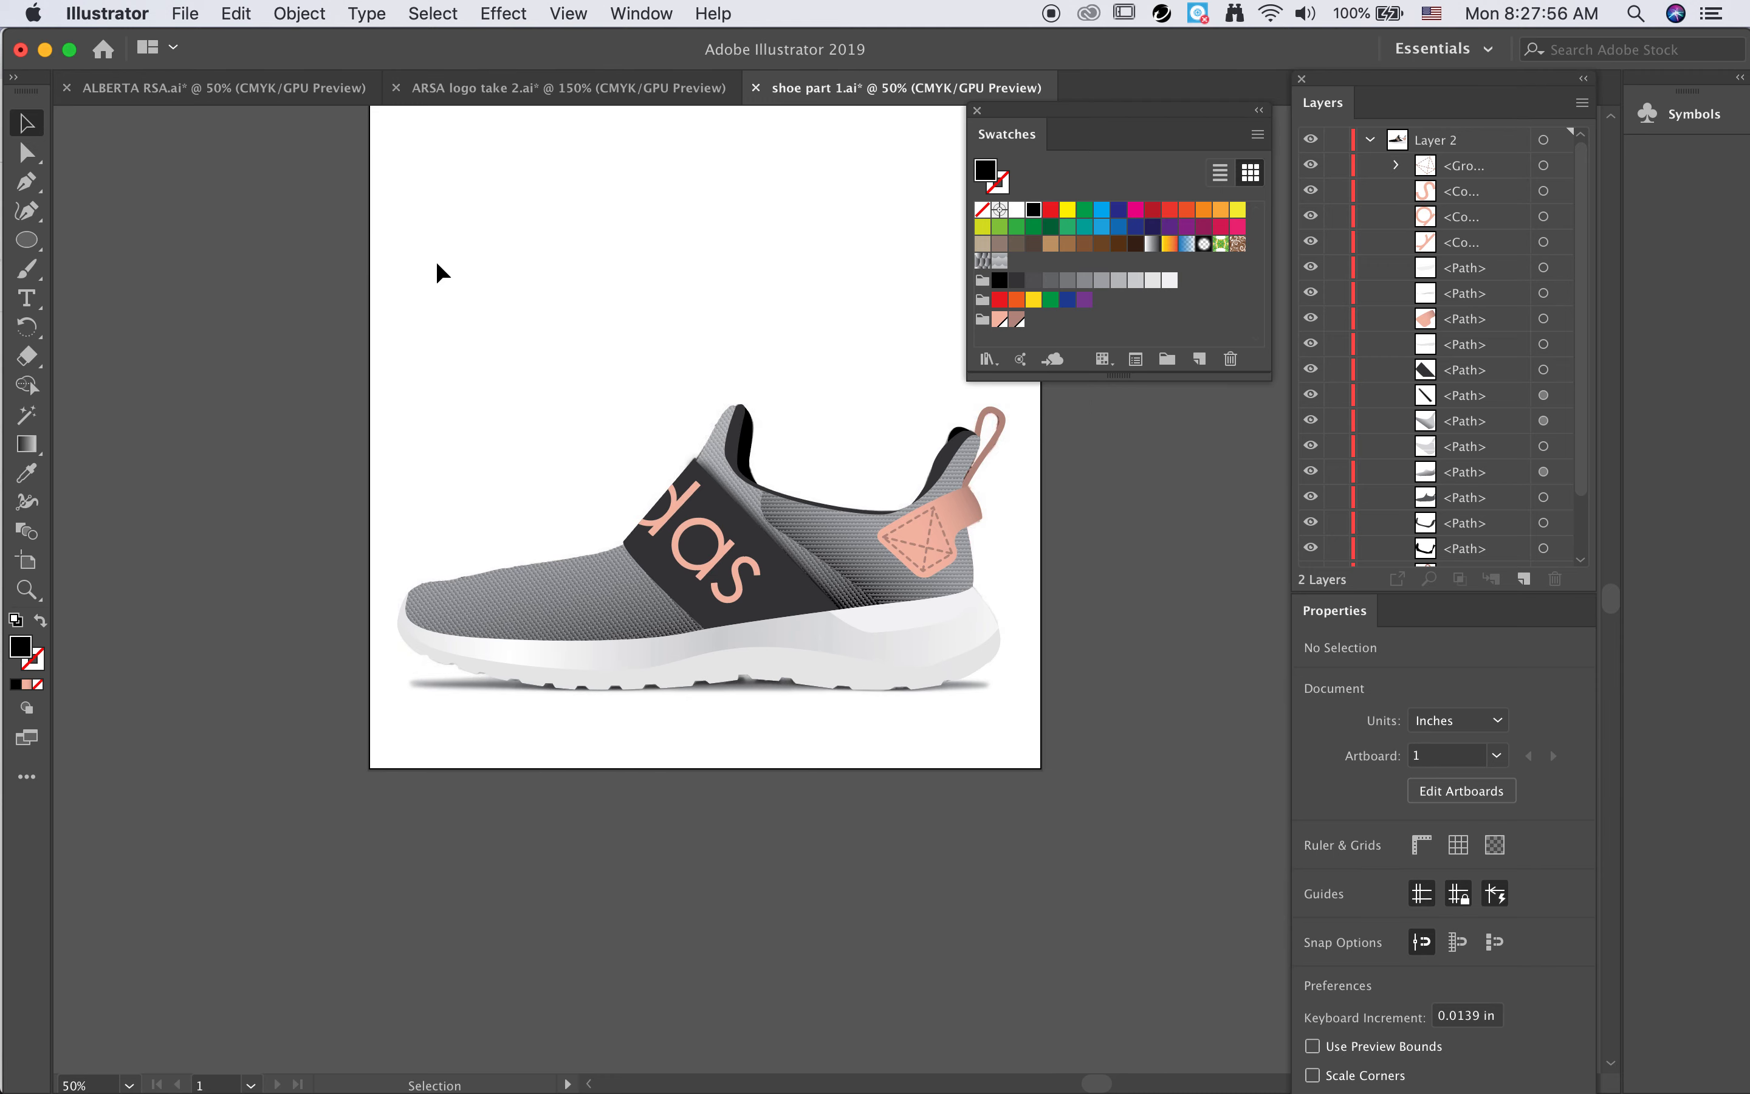
left_click(726, 485)
key("super+plus")
key("super+plus")
key("super+plus")
left_click(845, 468)
left_click_drag(1143, 813, 1149, 808)
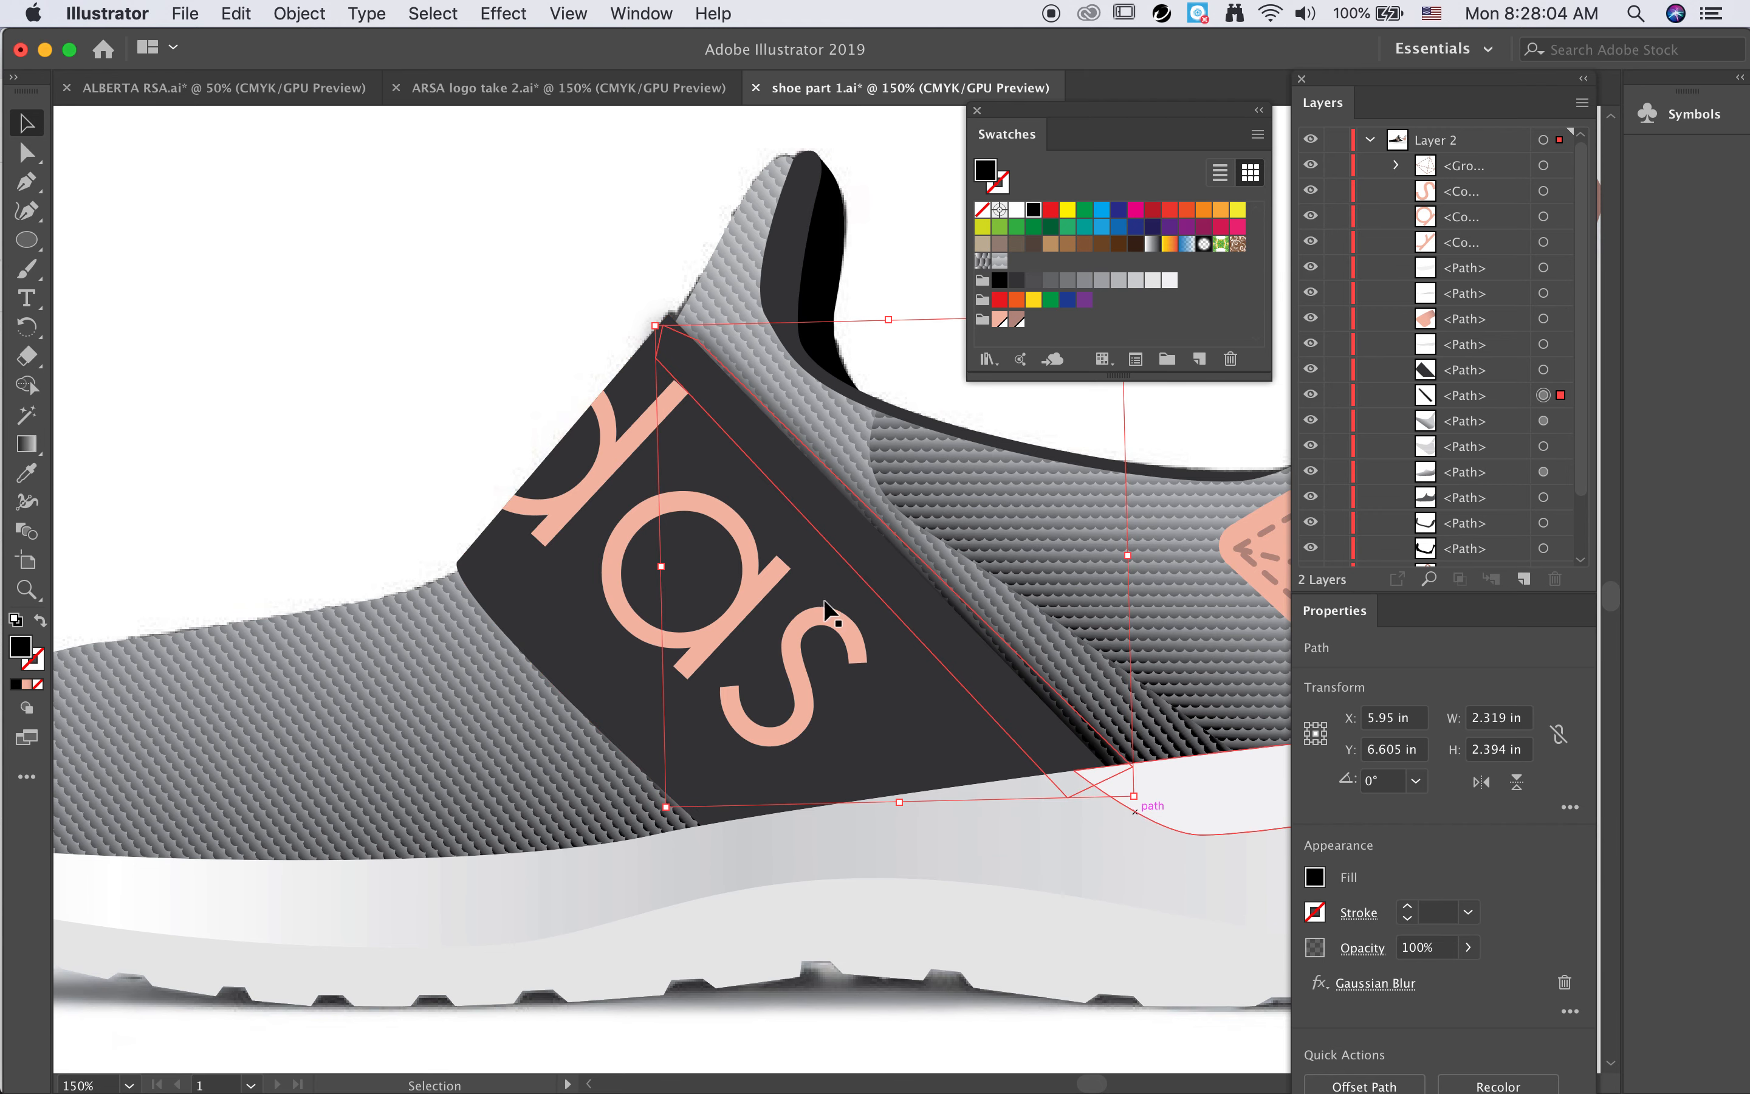
left_click(487, 355)
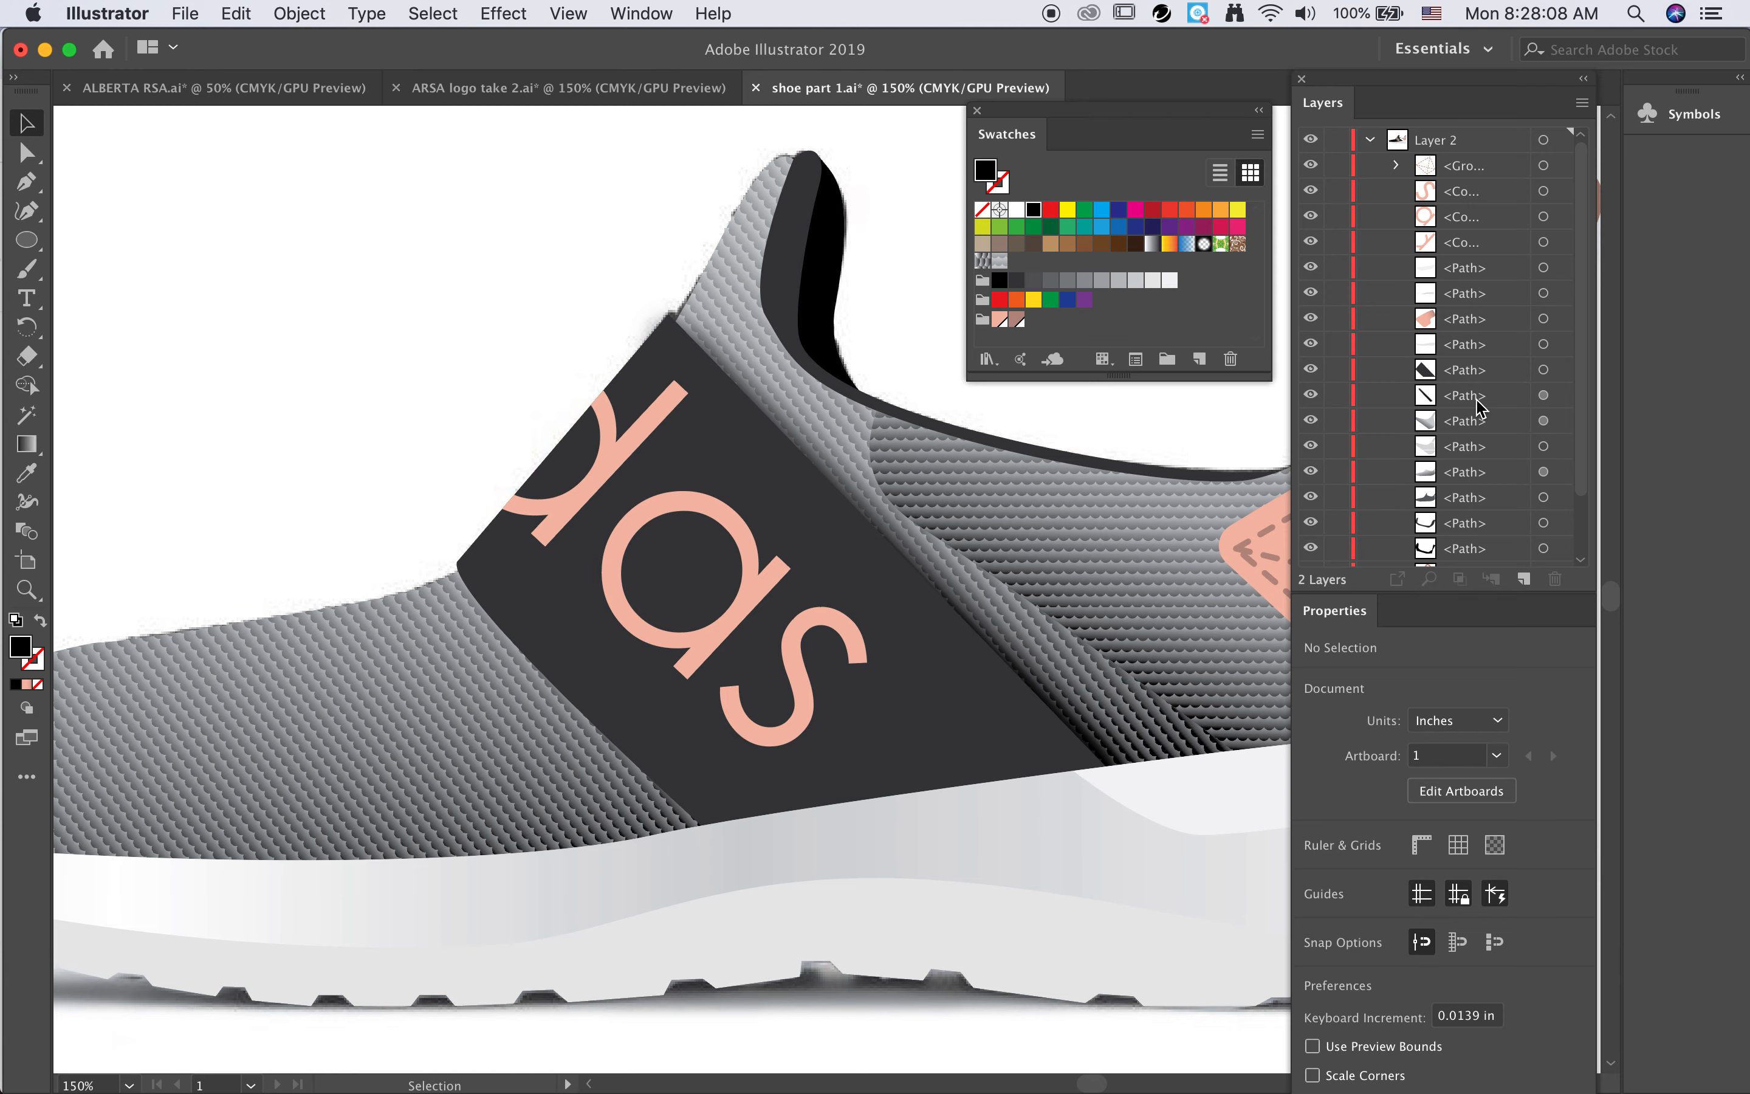
Step: Compare the whole shoe with the reference photo by hiding and showing Layer 2
key("super+minus")
key("super+minus")
key("super+minus")
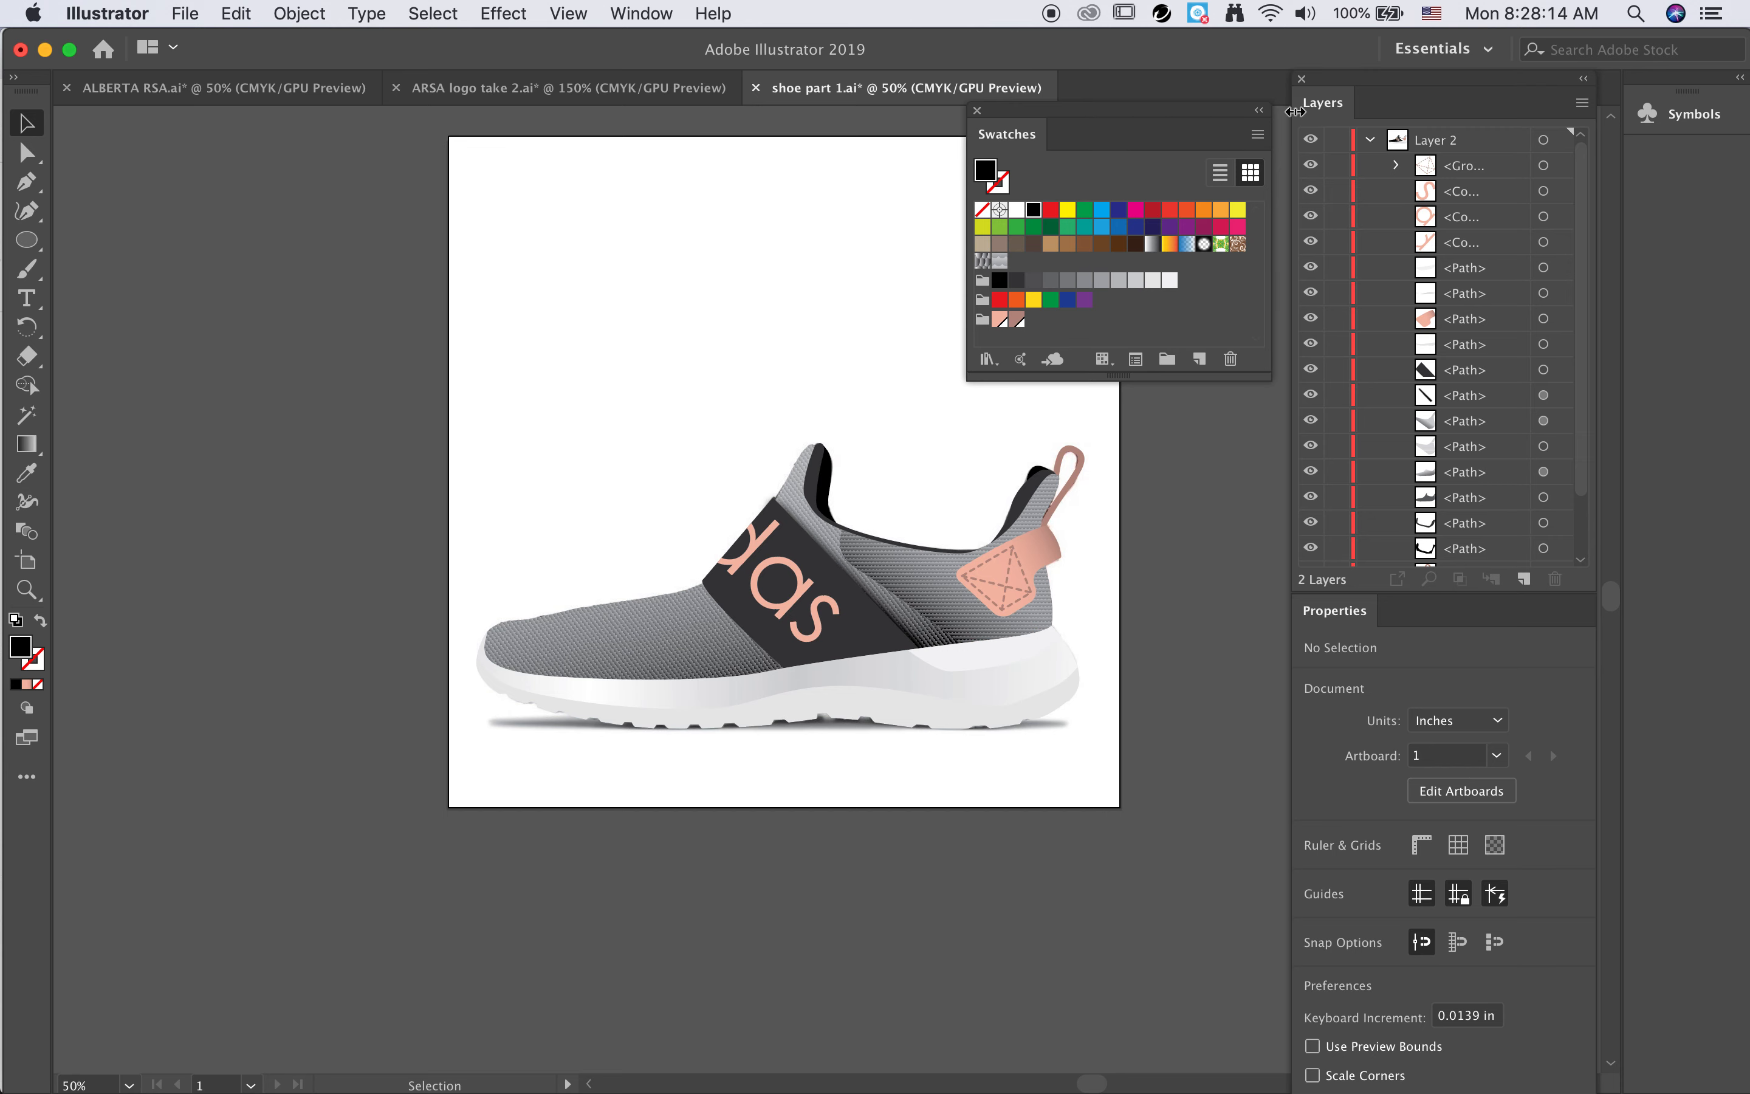
left_click(1310, 140)
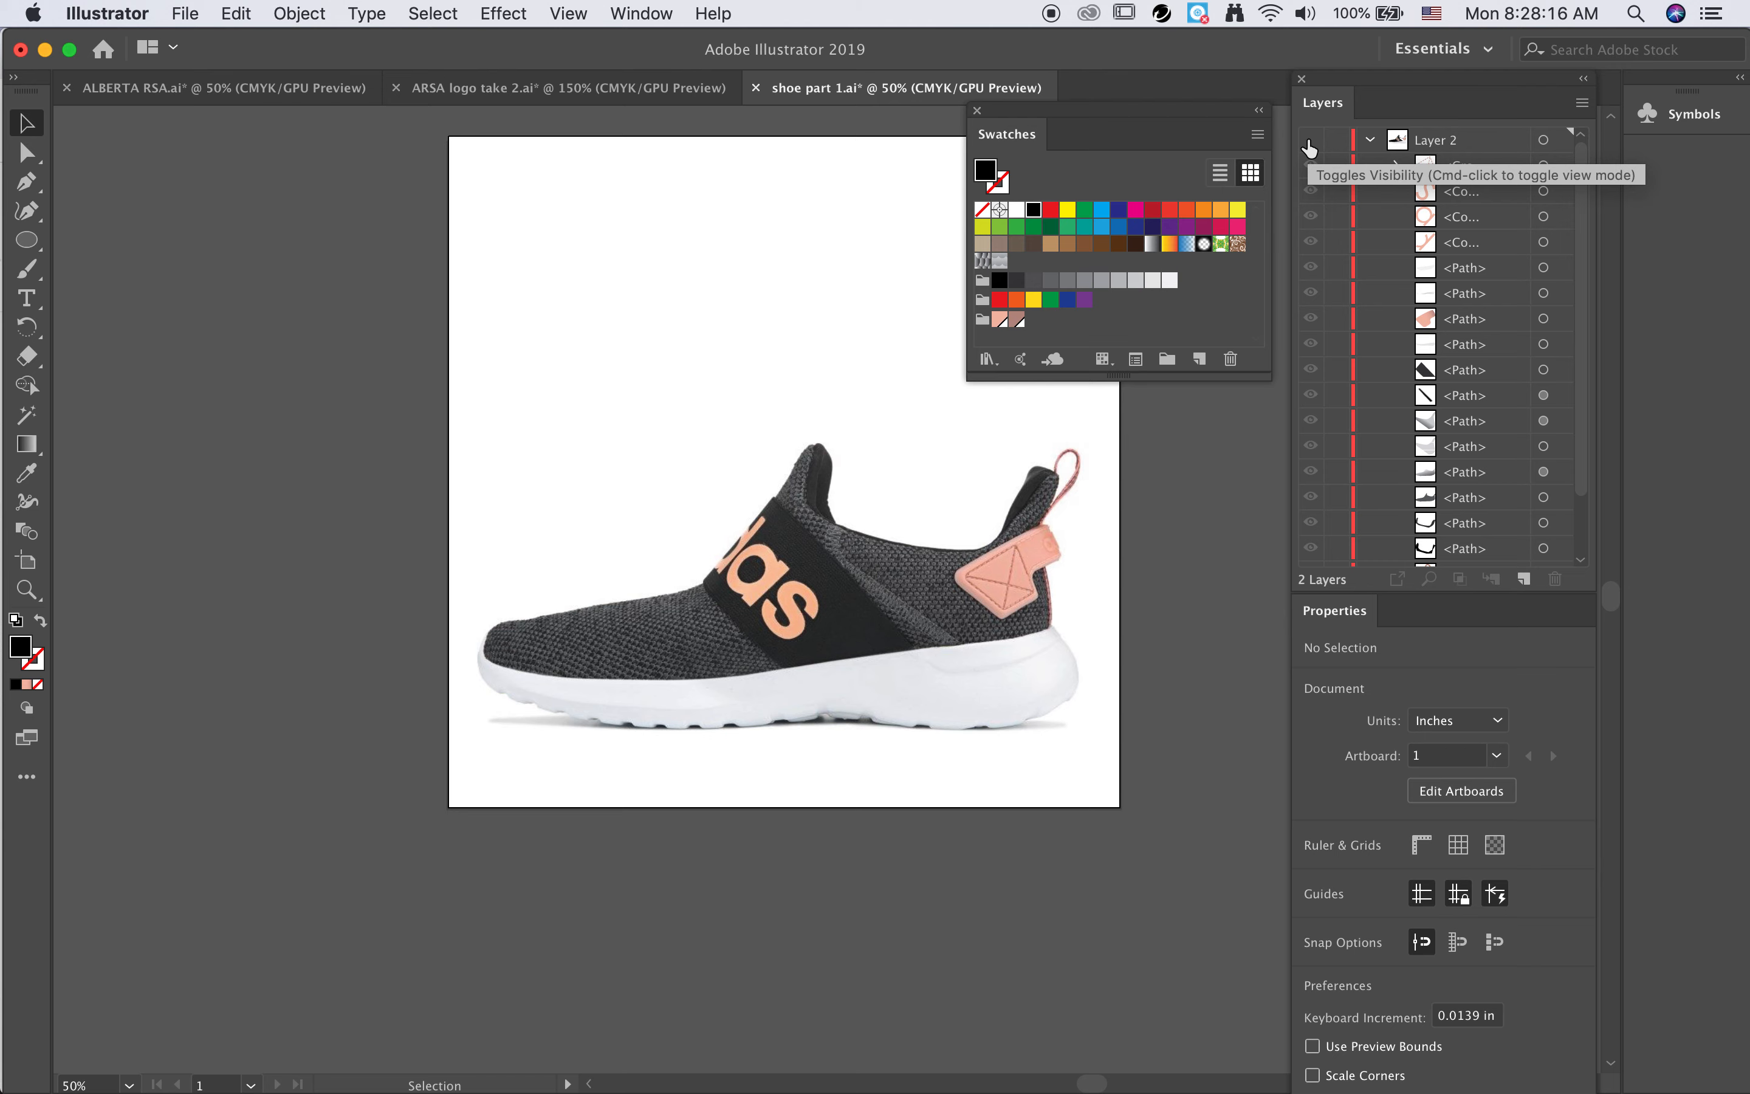
left_click(1310, 140)
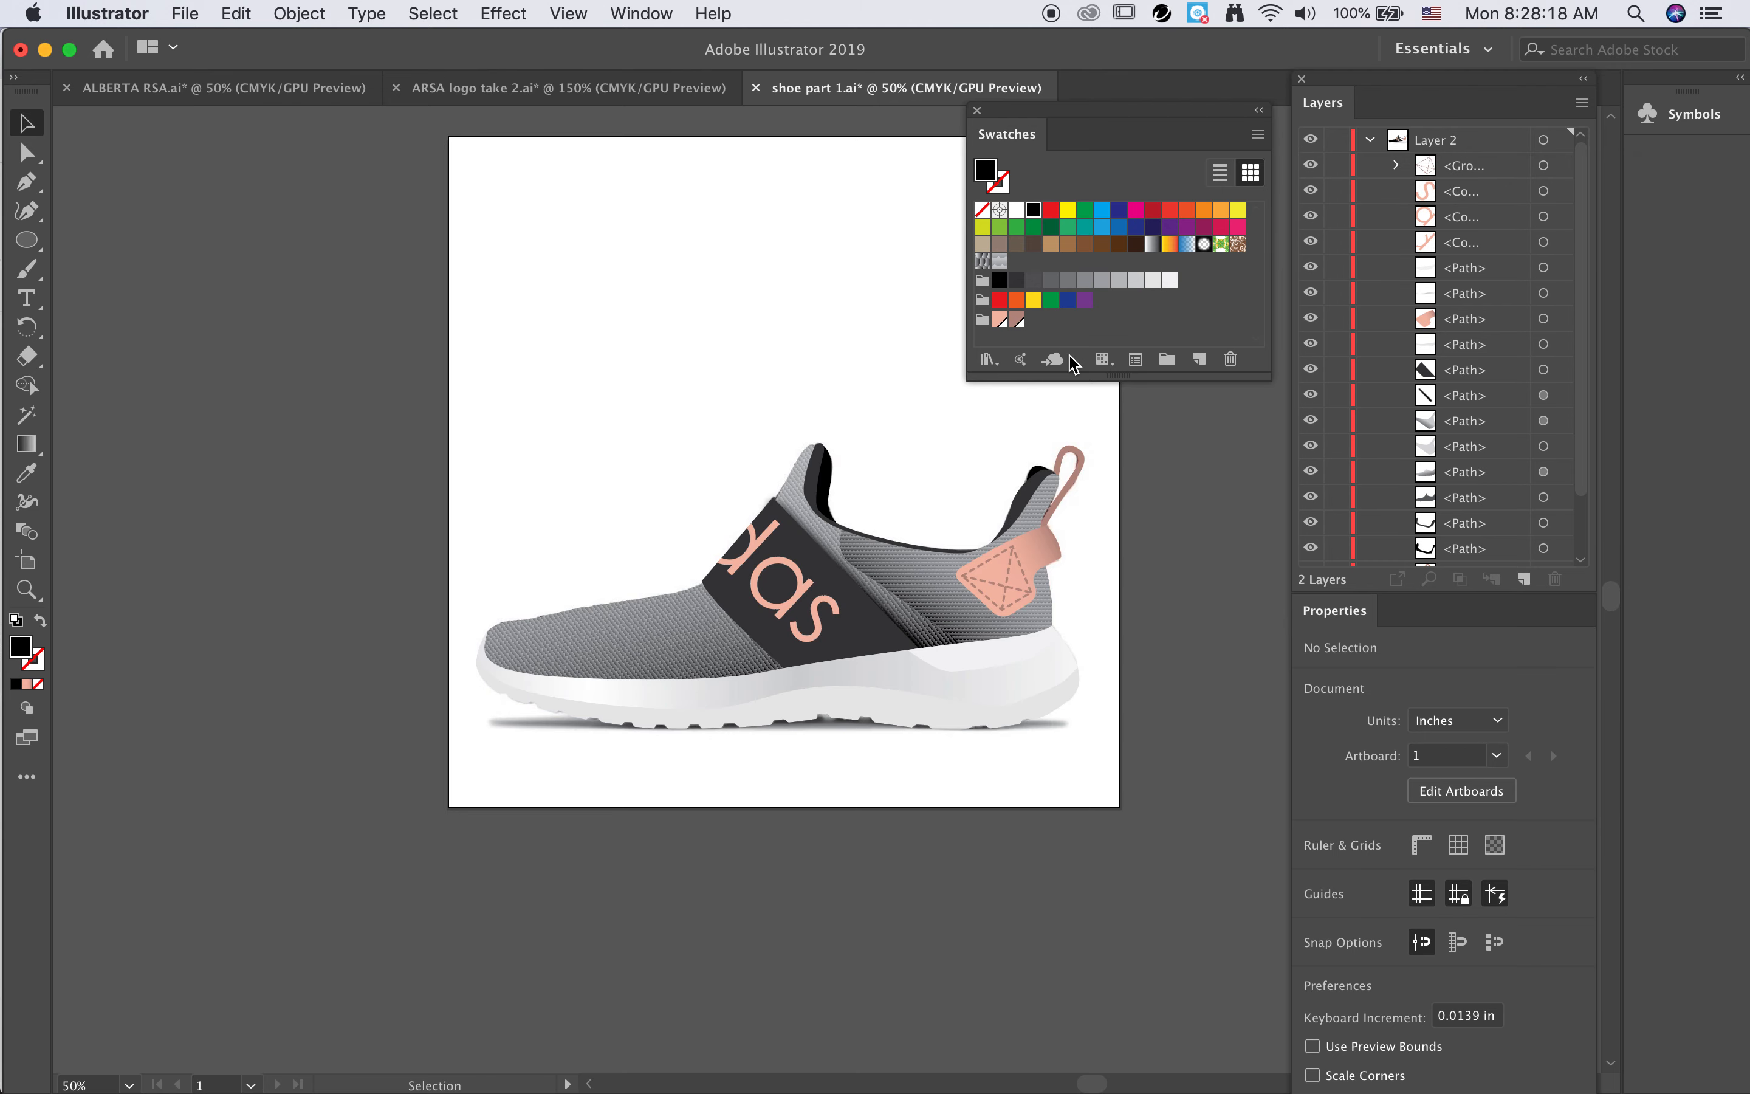
Step: Fill the dark inner collar lining with the white-to-black gradient swatch and recolor its white stop to C=0 M=0 Y=0 K=90
scroll(954, 573, "up", 3)
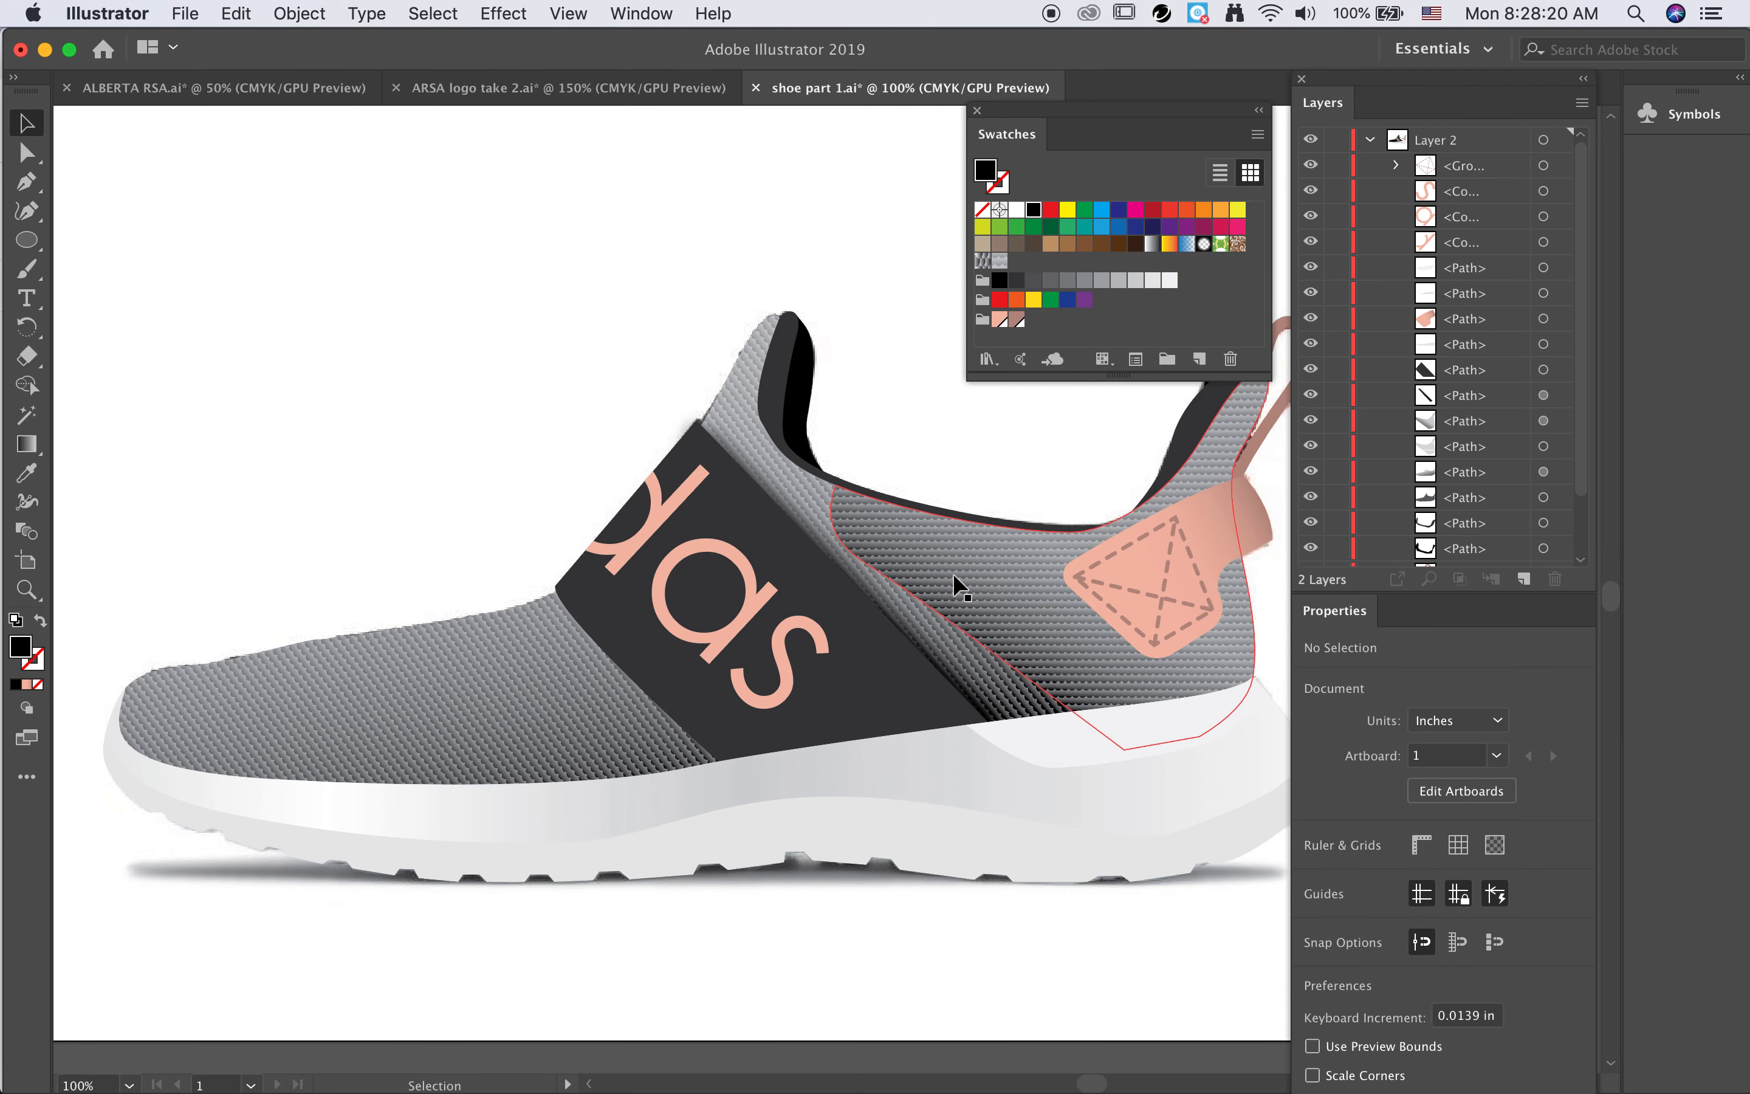
left_click(602, 495)
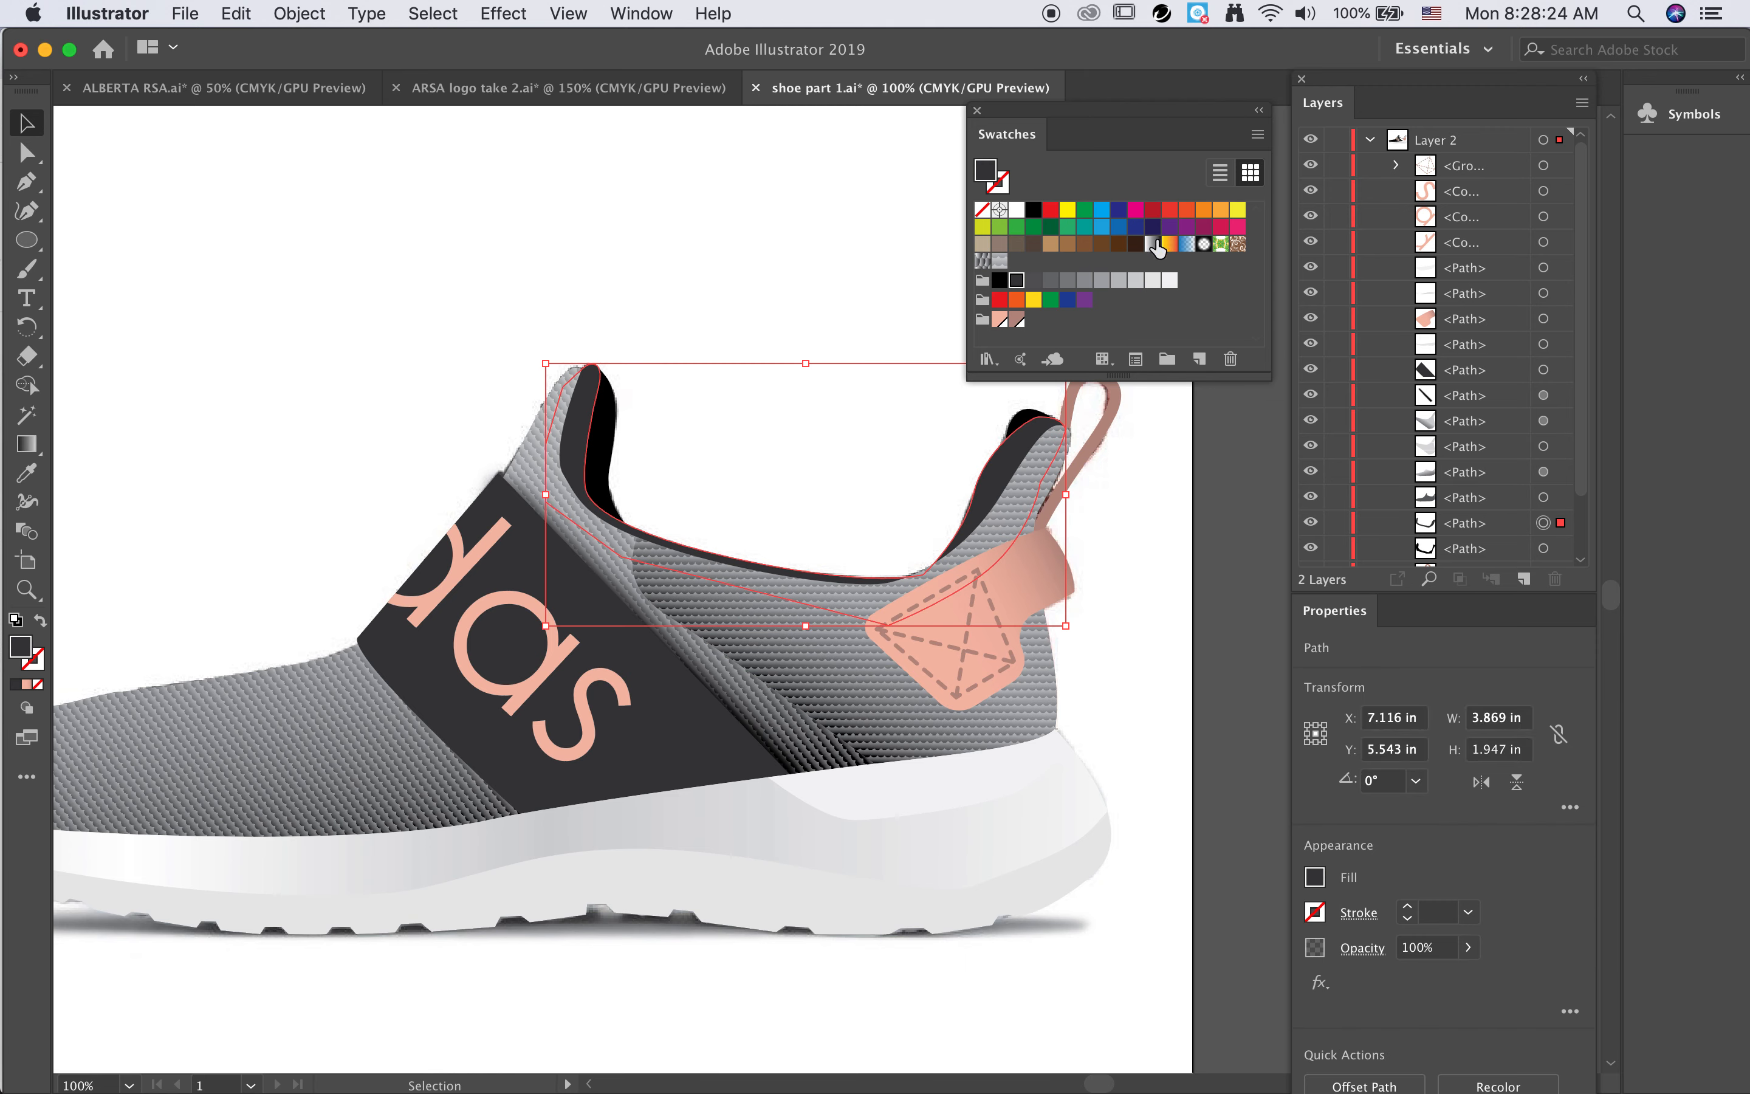
left_click(1154, 244)
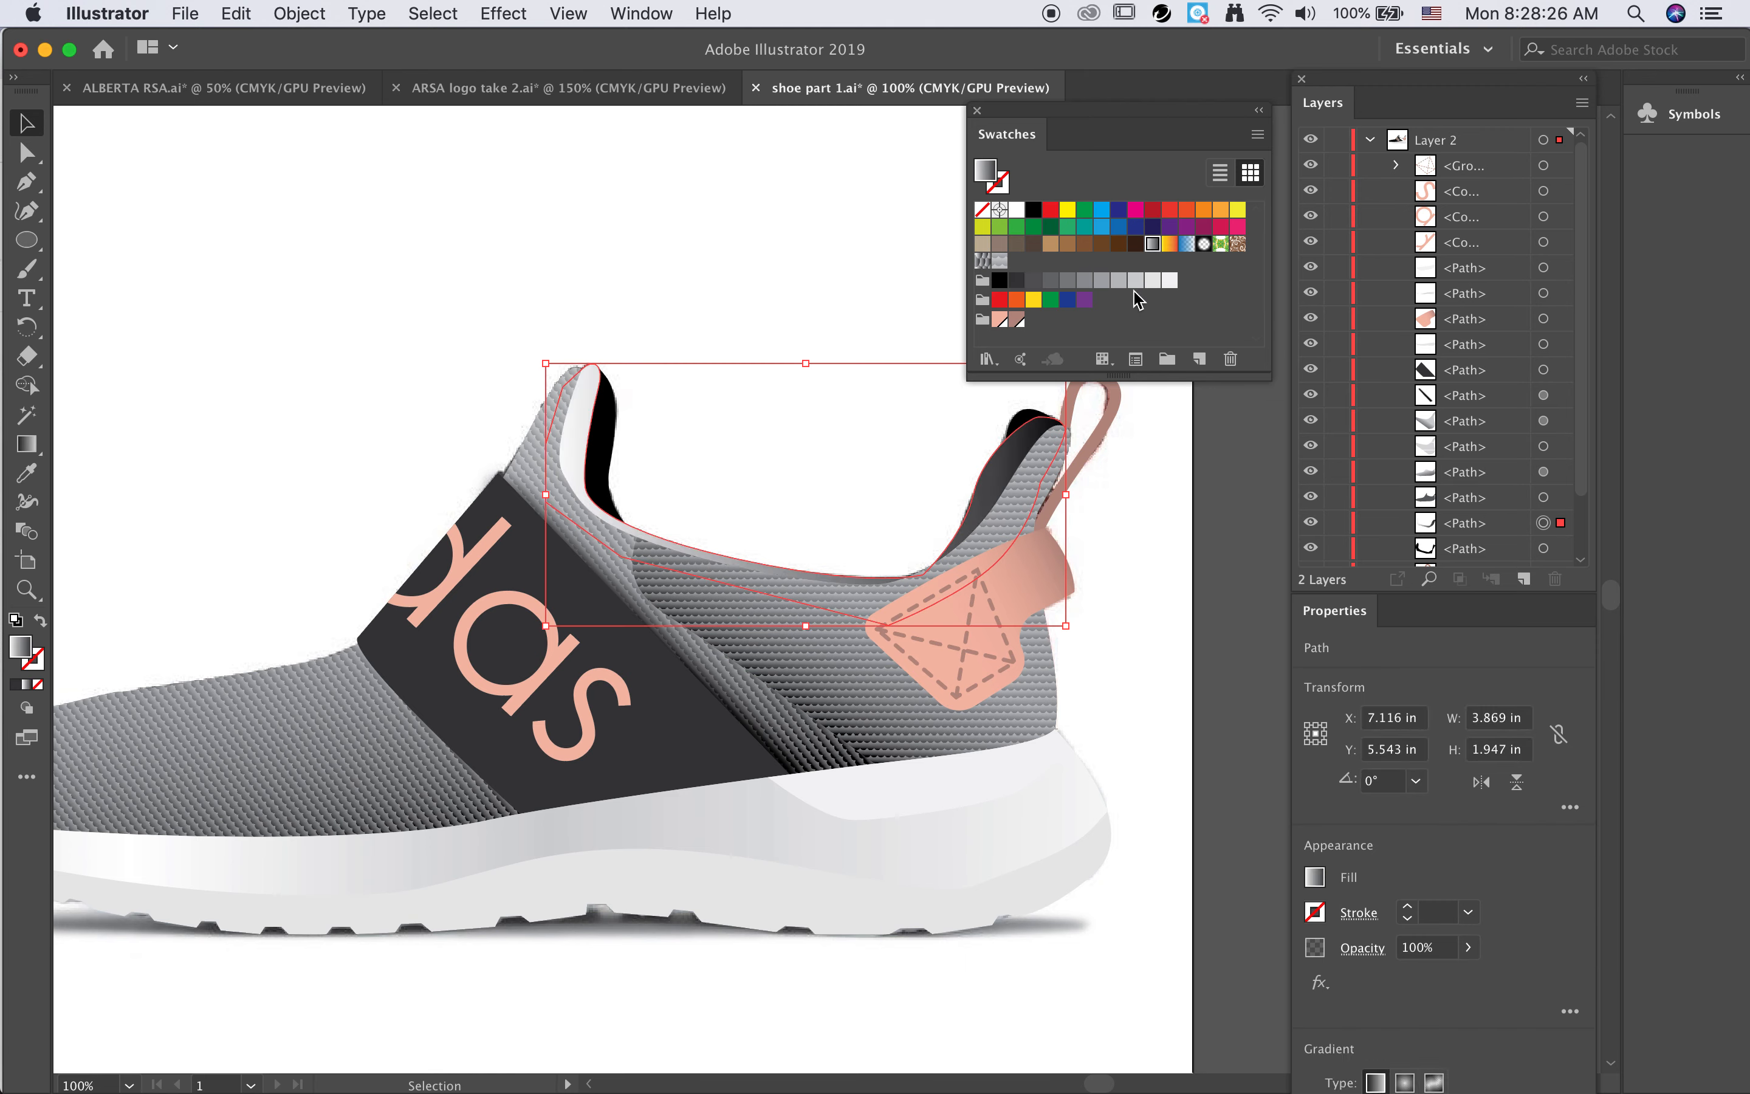
left_click(27, 444)
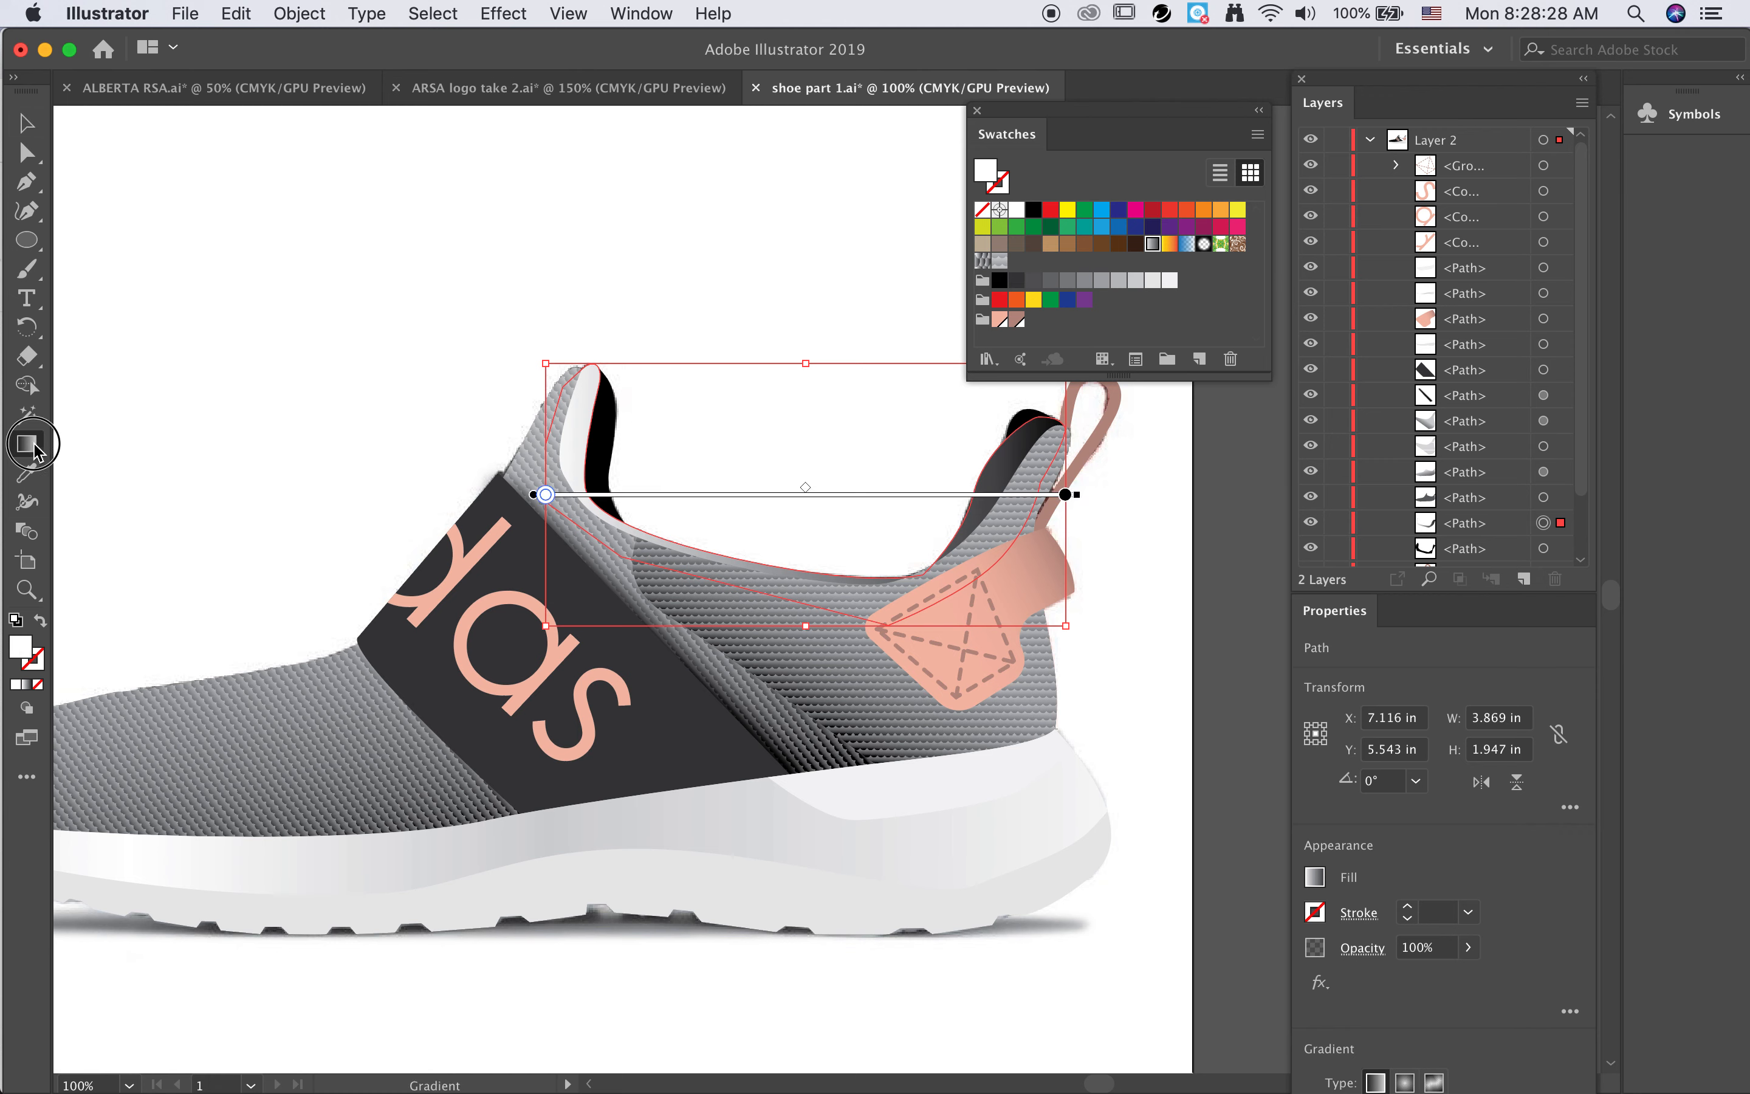
double_click(546, 494)
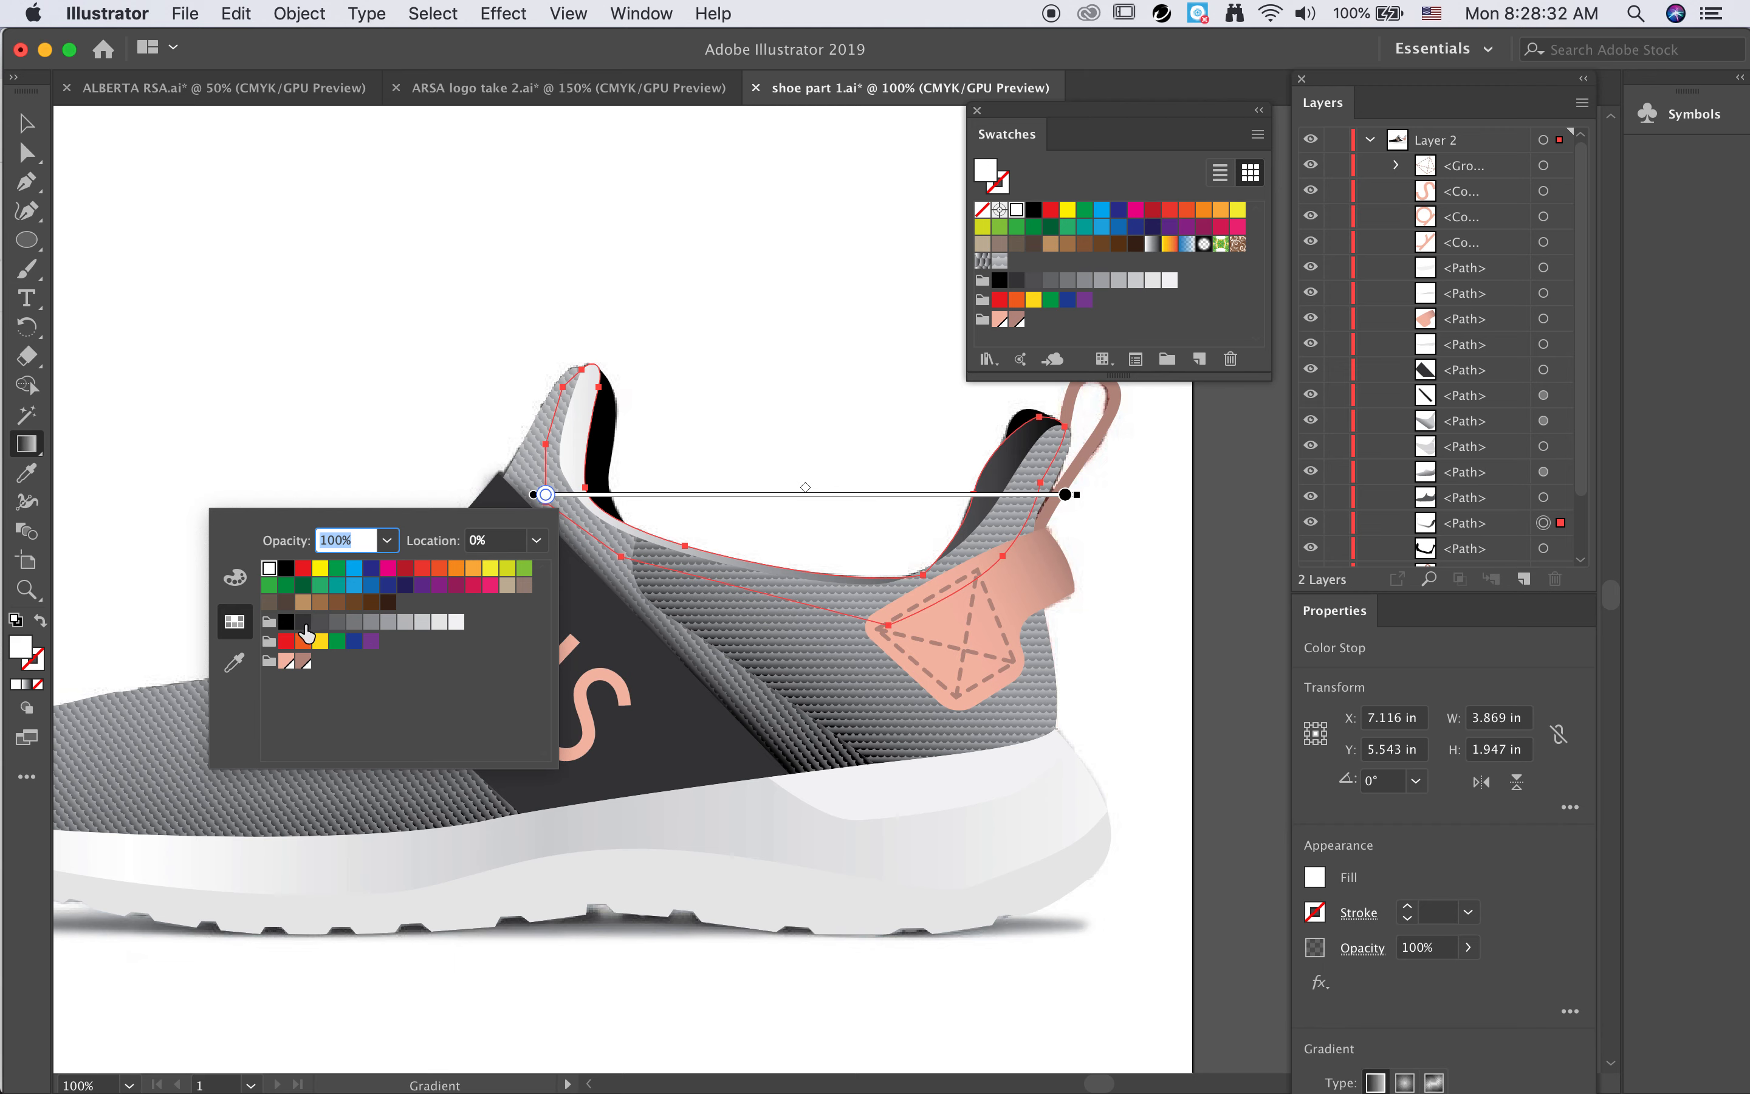
left_click(303, 623)
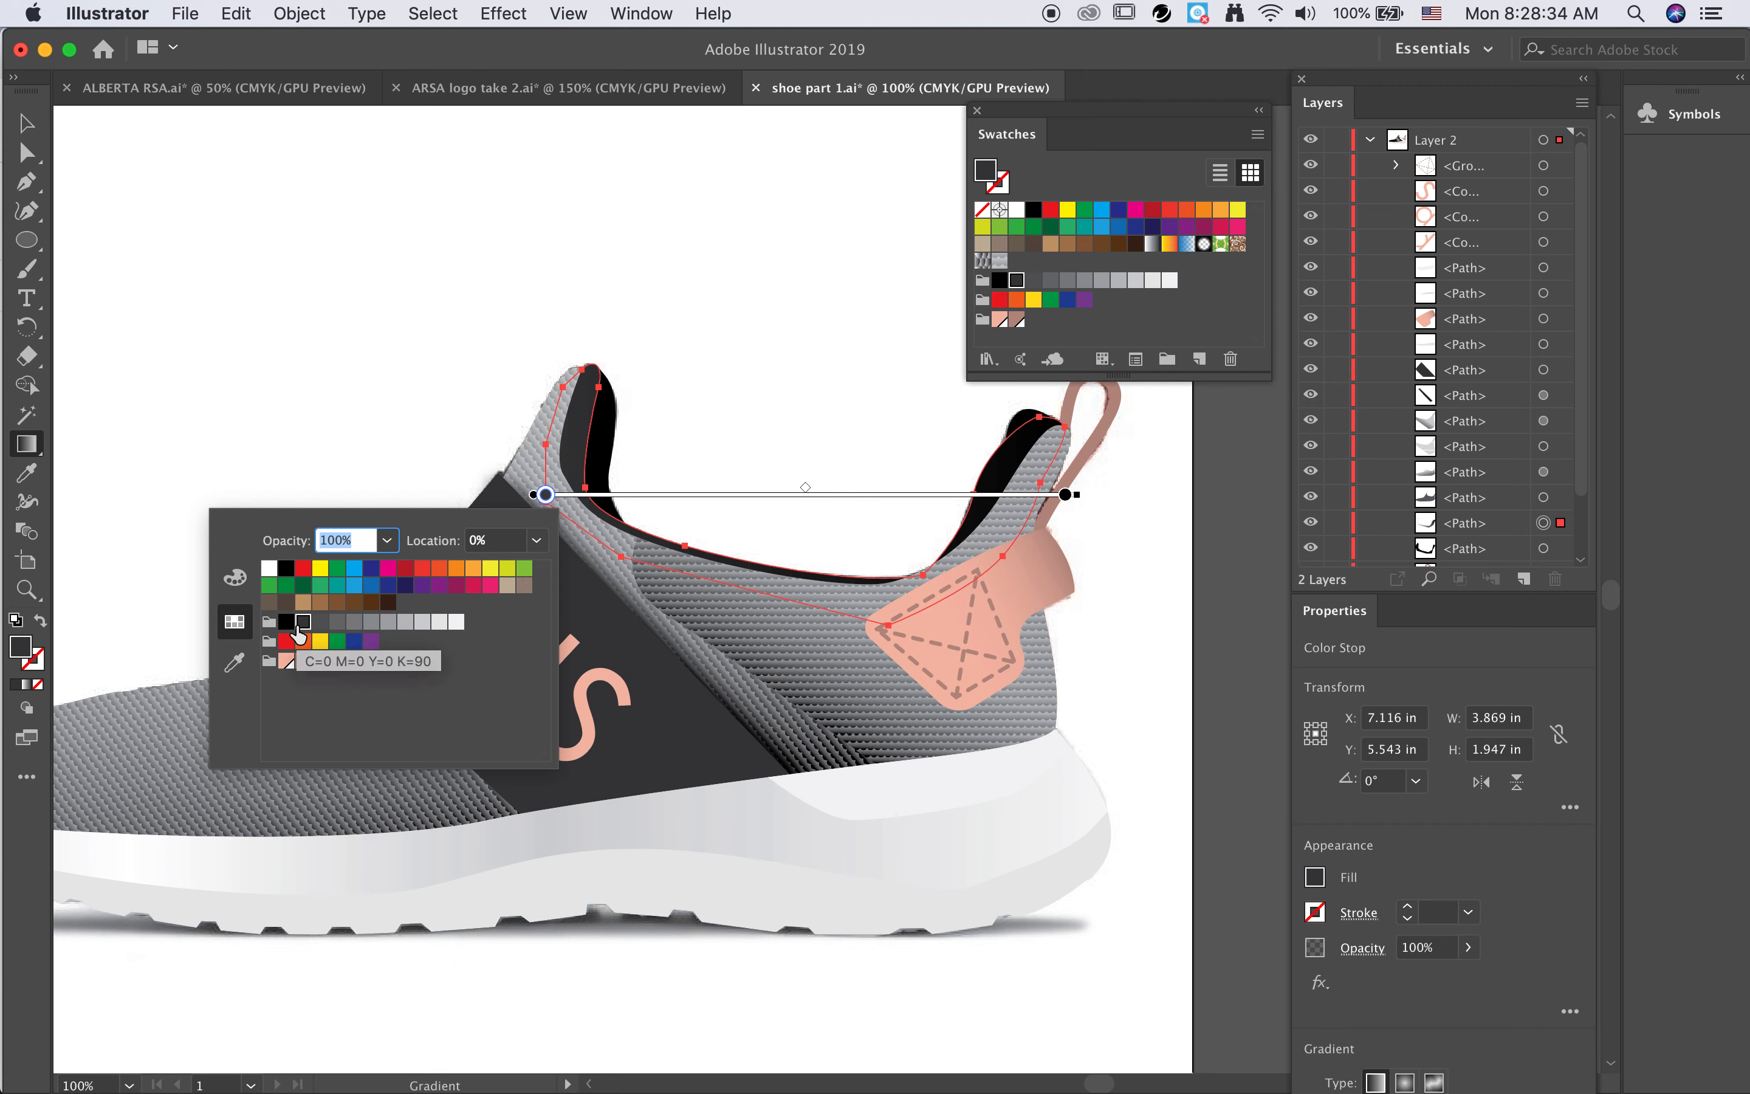
Step: Rotate, shorten and reposition the collar lining's gradient so it runs steeply down to black at the topline, and deselect the lining
left_click(1128, 495)
mouse_move(1087, 494)
left_mouse_down()
mouse_move(1028, 707)
mouse_move(808, 890)
mouse_move(441, 926)
mouse_move(293, 894)
left_mouse_up()
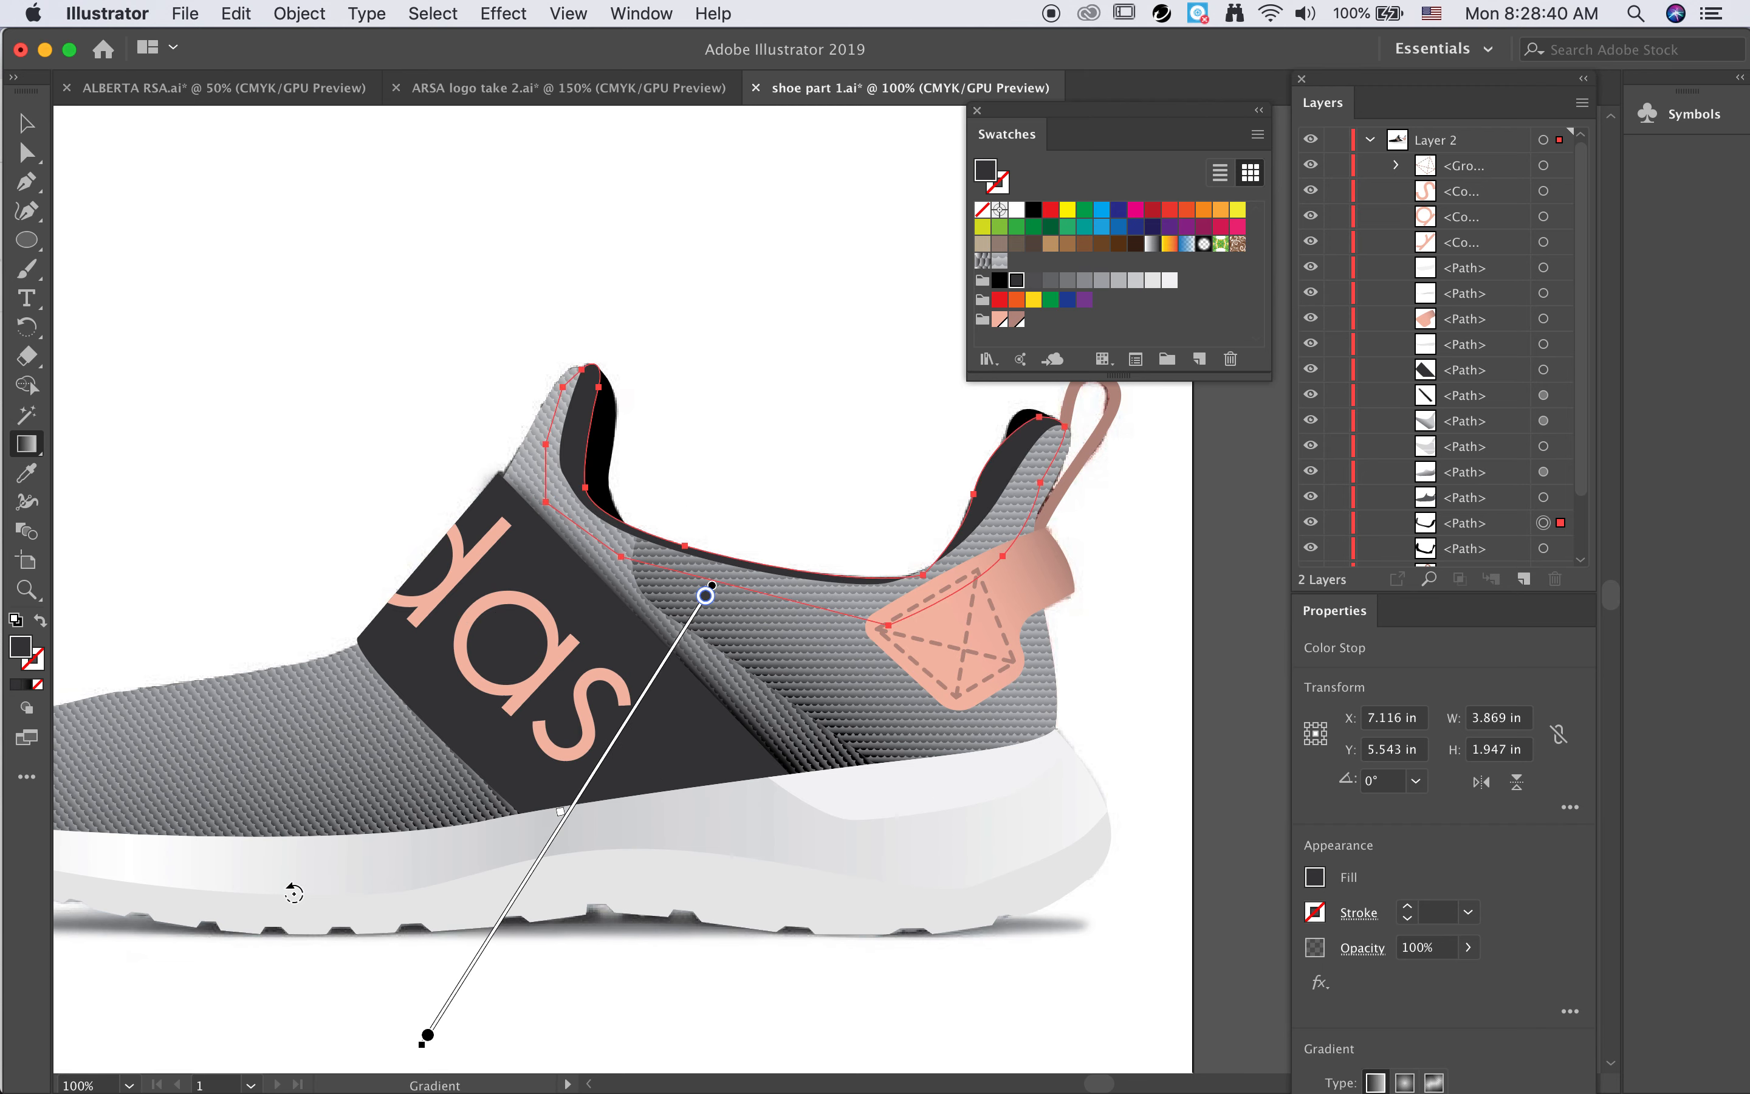
mouse_move(426, 1038)
left_mouse_down()
mouse_move(532, 821)
mouse_move(661, 668)
mouse_move(725, 528)
mouse_move(753, 550)
mouse_move(1012, 563)
left_mouse_up()
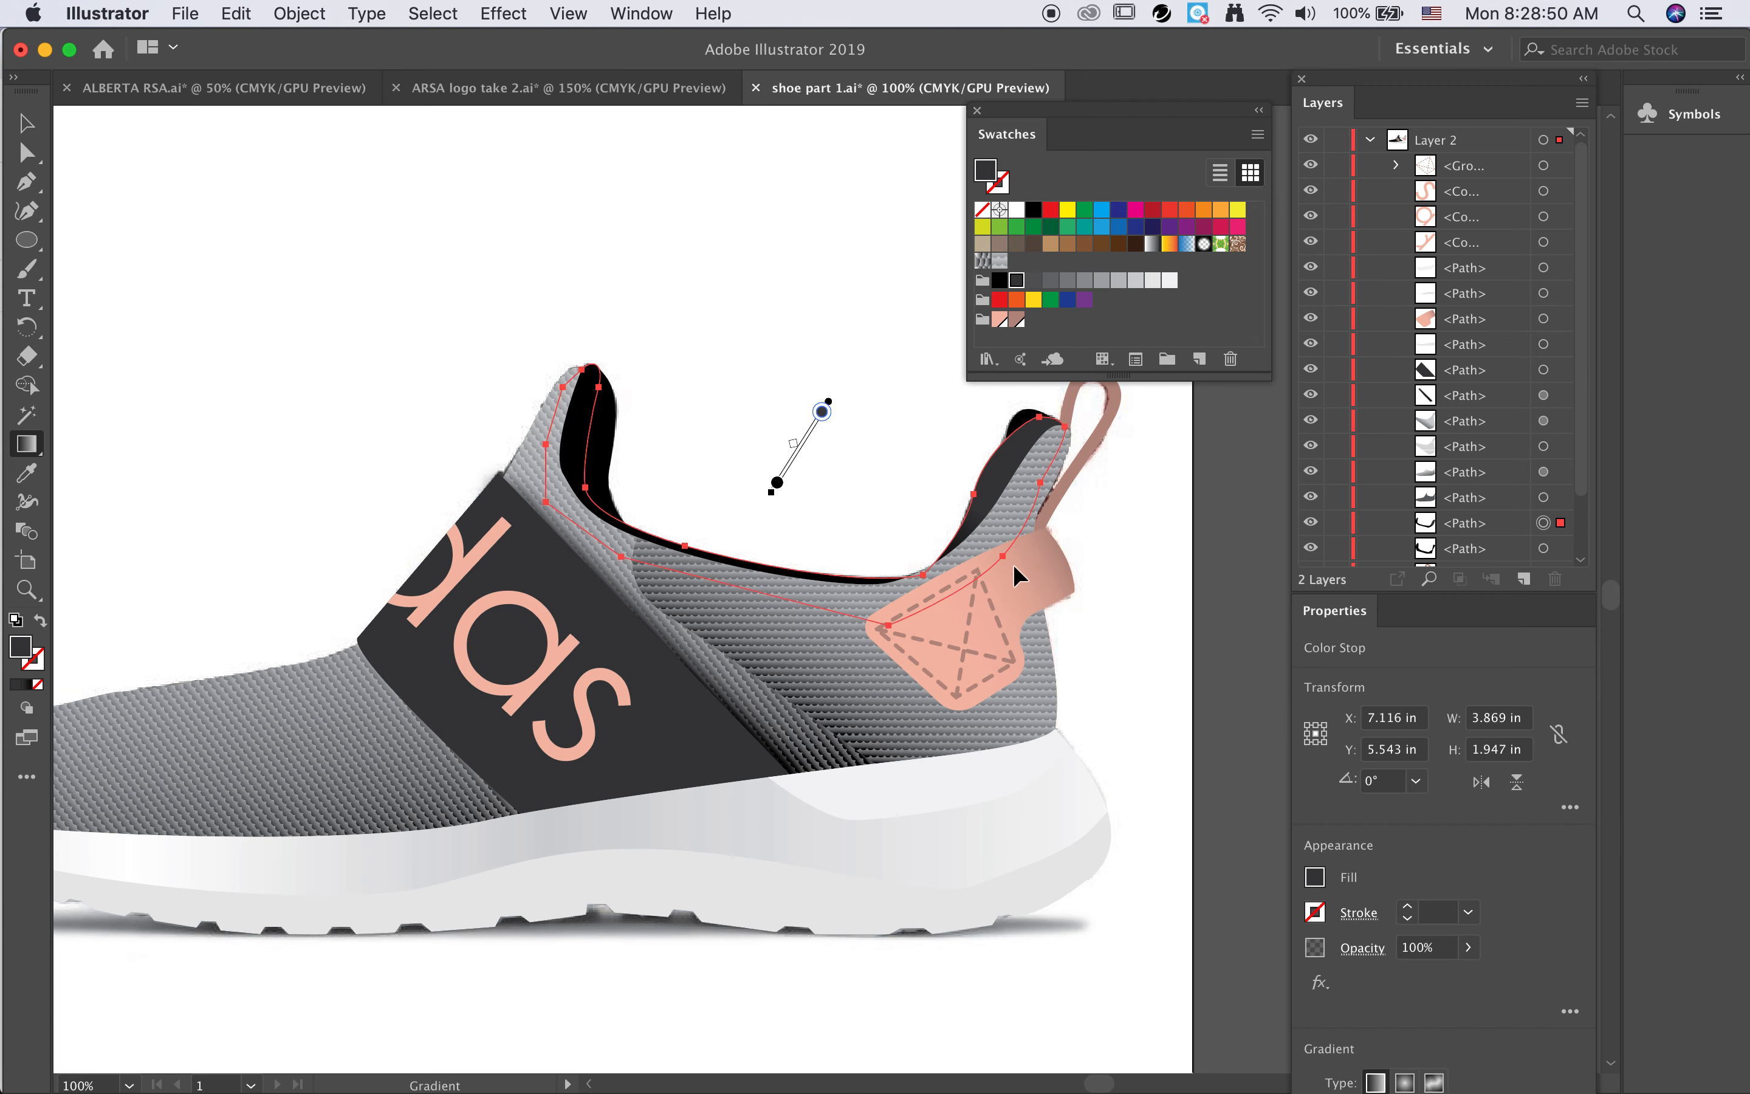
mouse_move(787, 469)
left_mouse_down()
mouse_move(716, 544)
mouse_move(719, 587)
mouse_move(772, 614)
left_mouse_up()
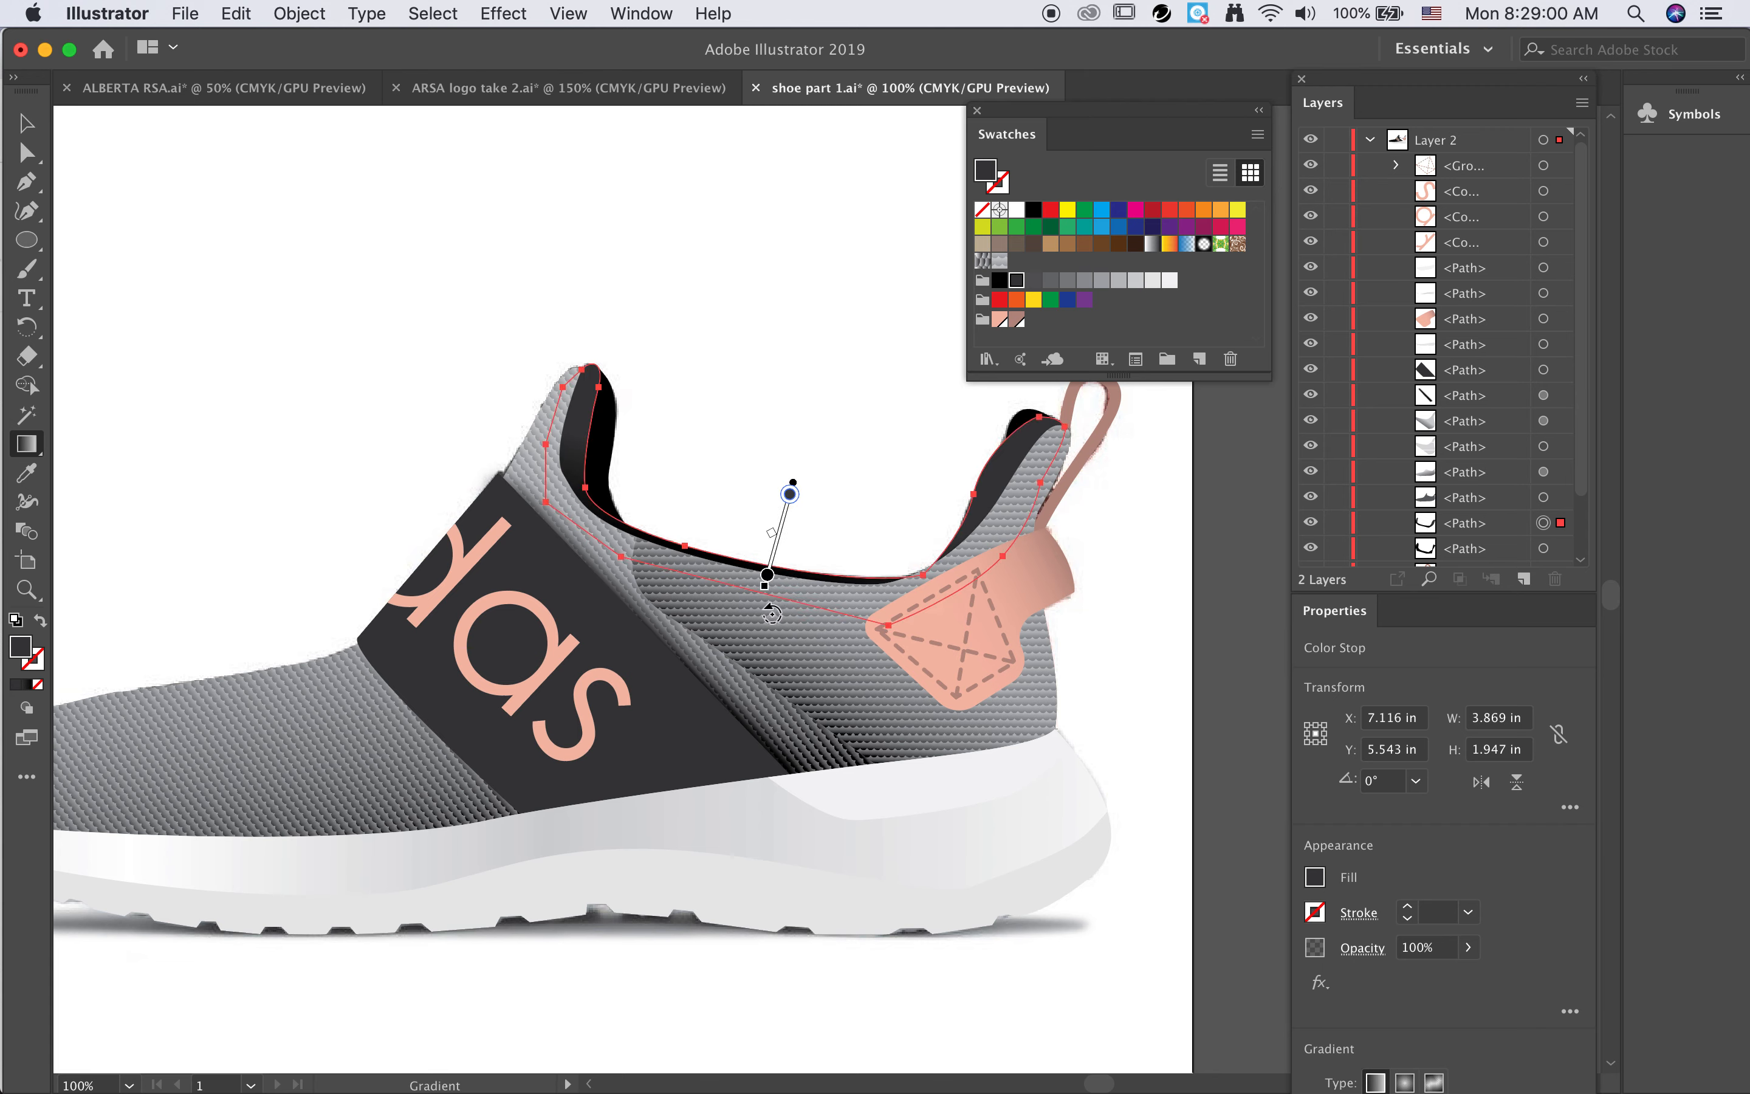
key("v")
left_click(439, 333)
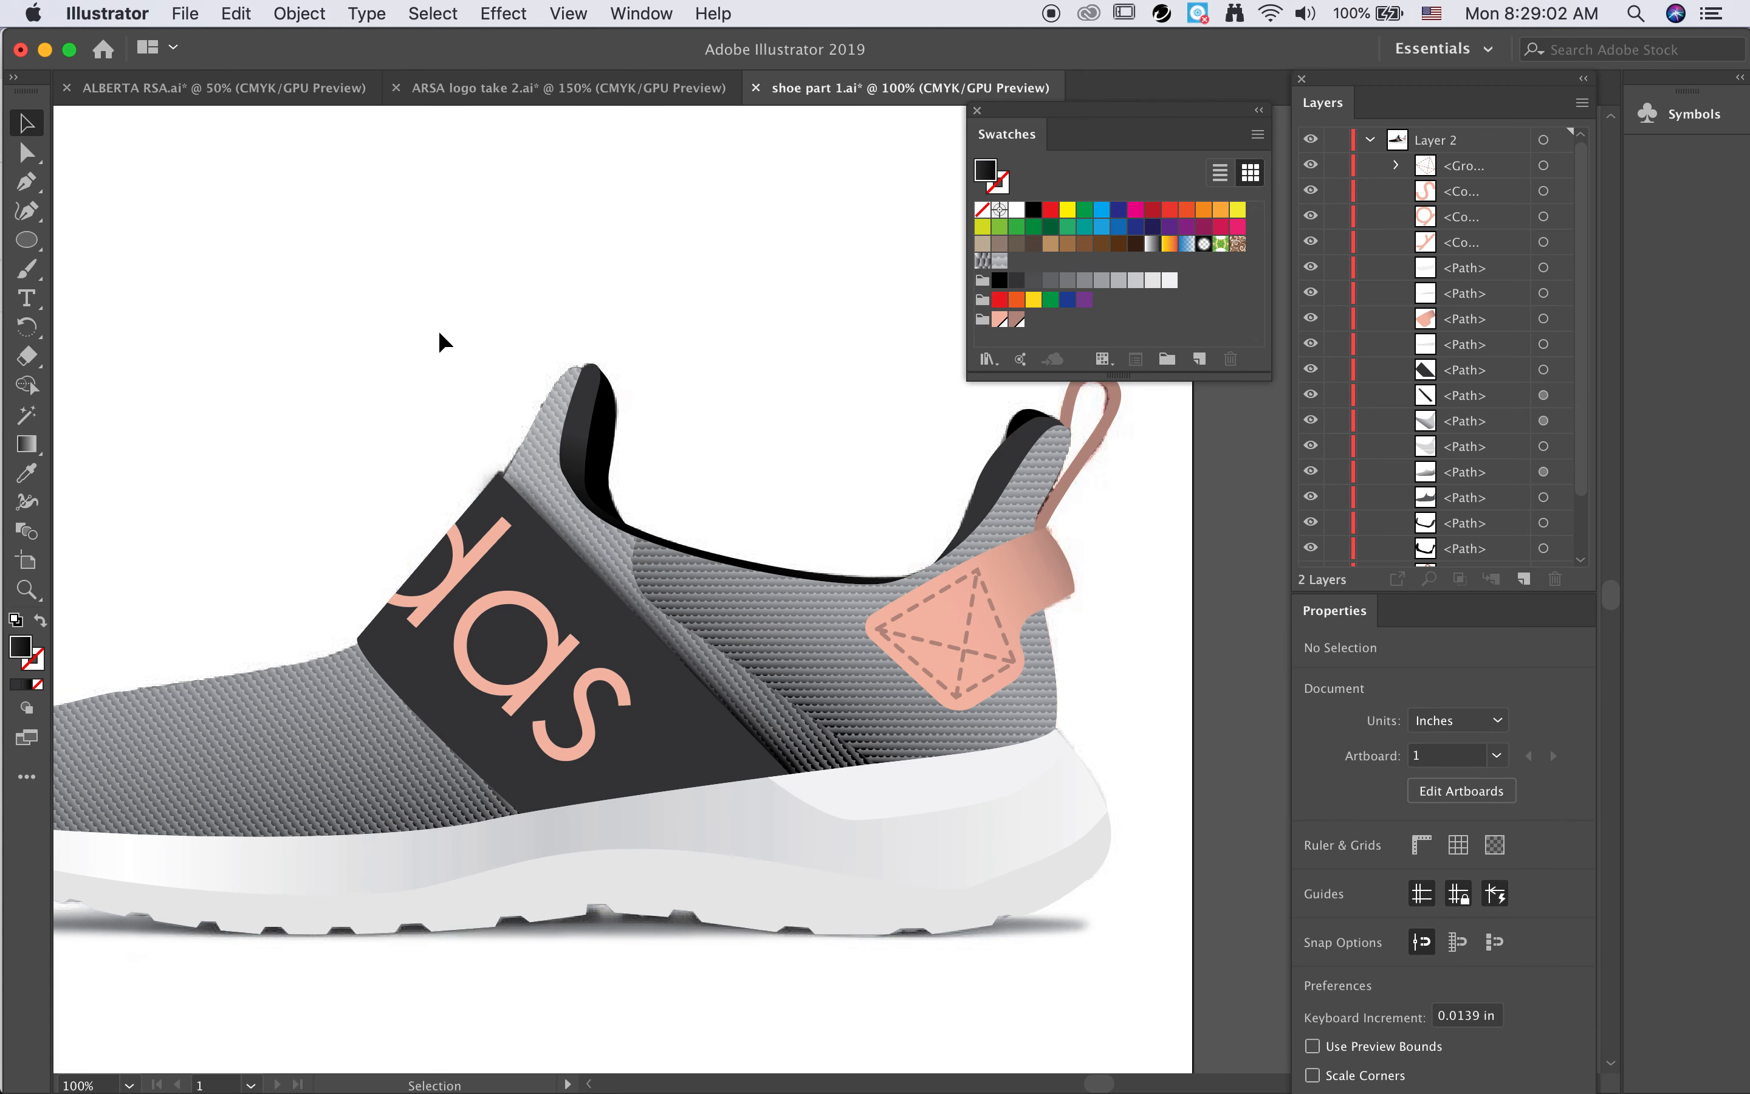
Step: Show the whole artboard and open the document's file commands
key("super+minus")
key("super+minus")
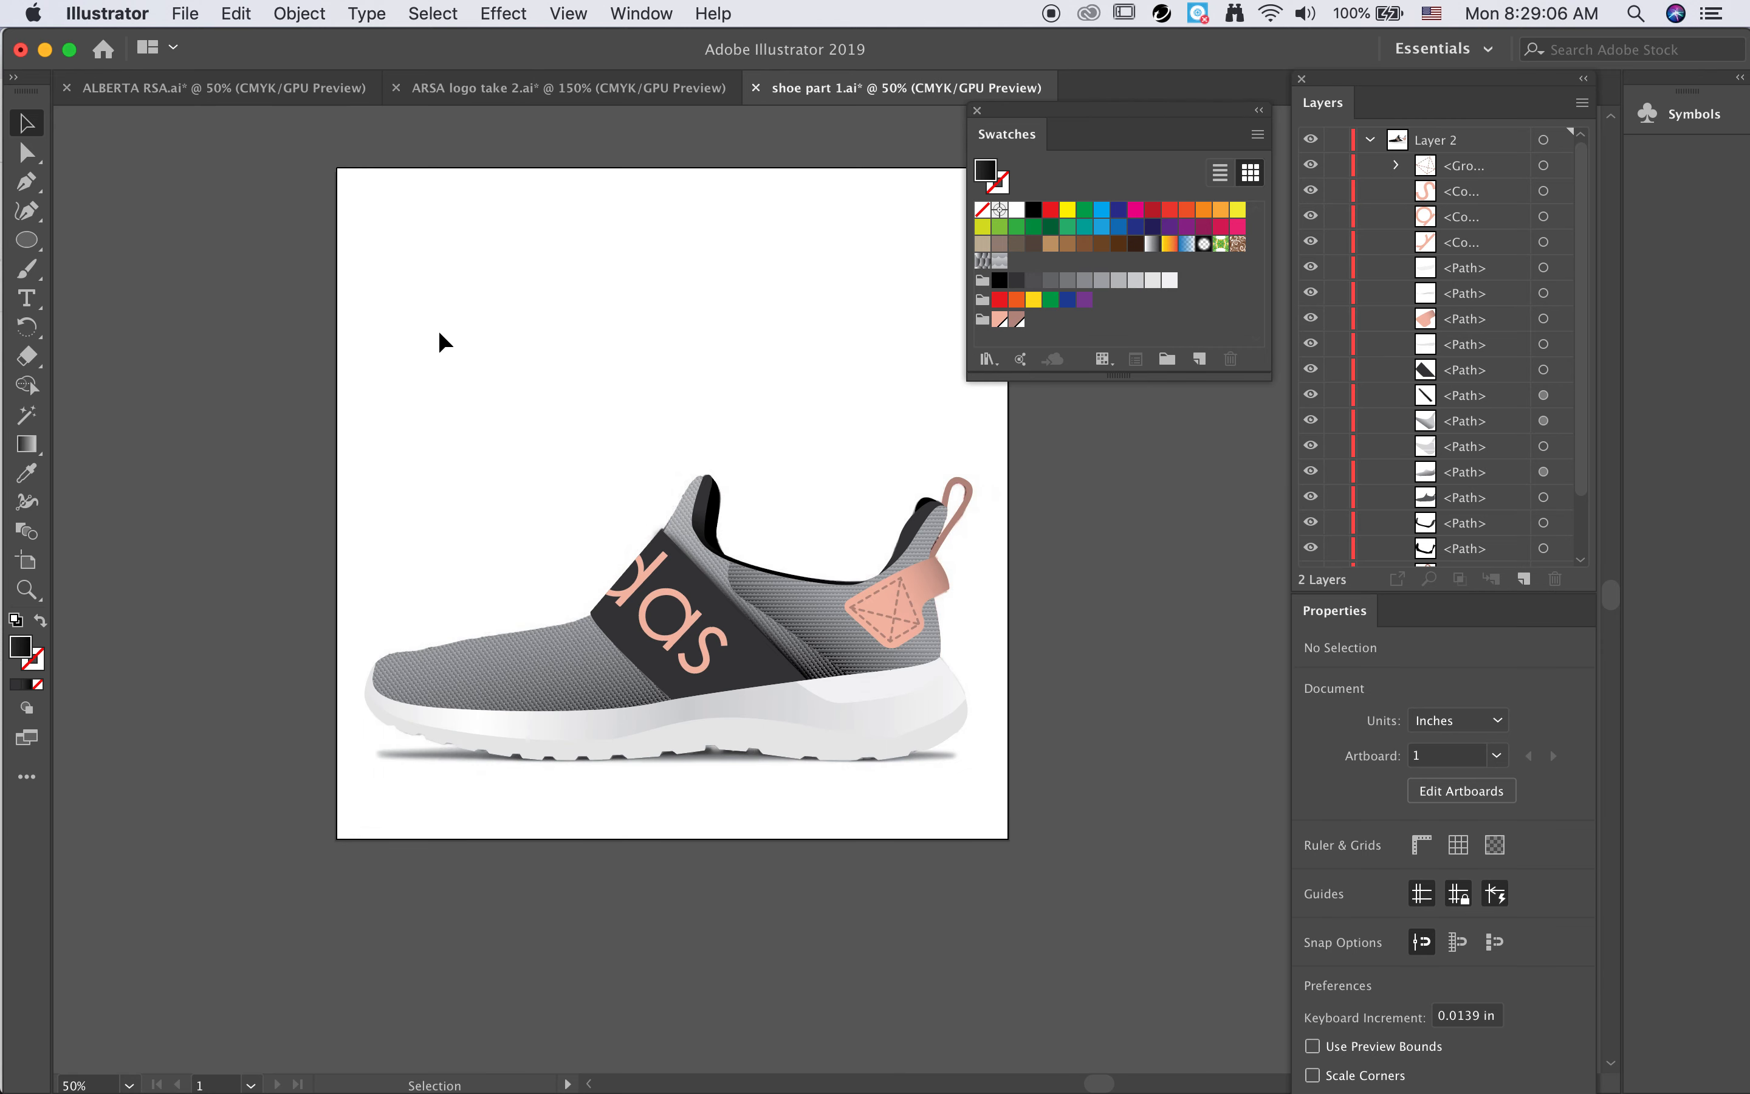
left_click(195, 14)
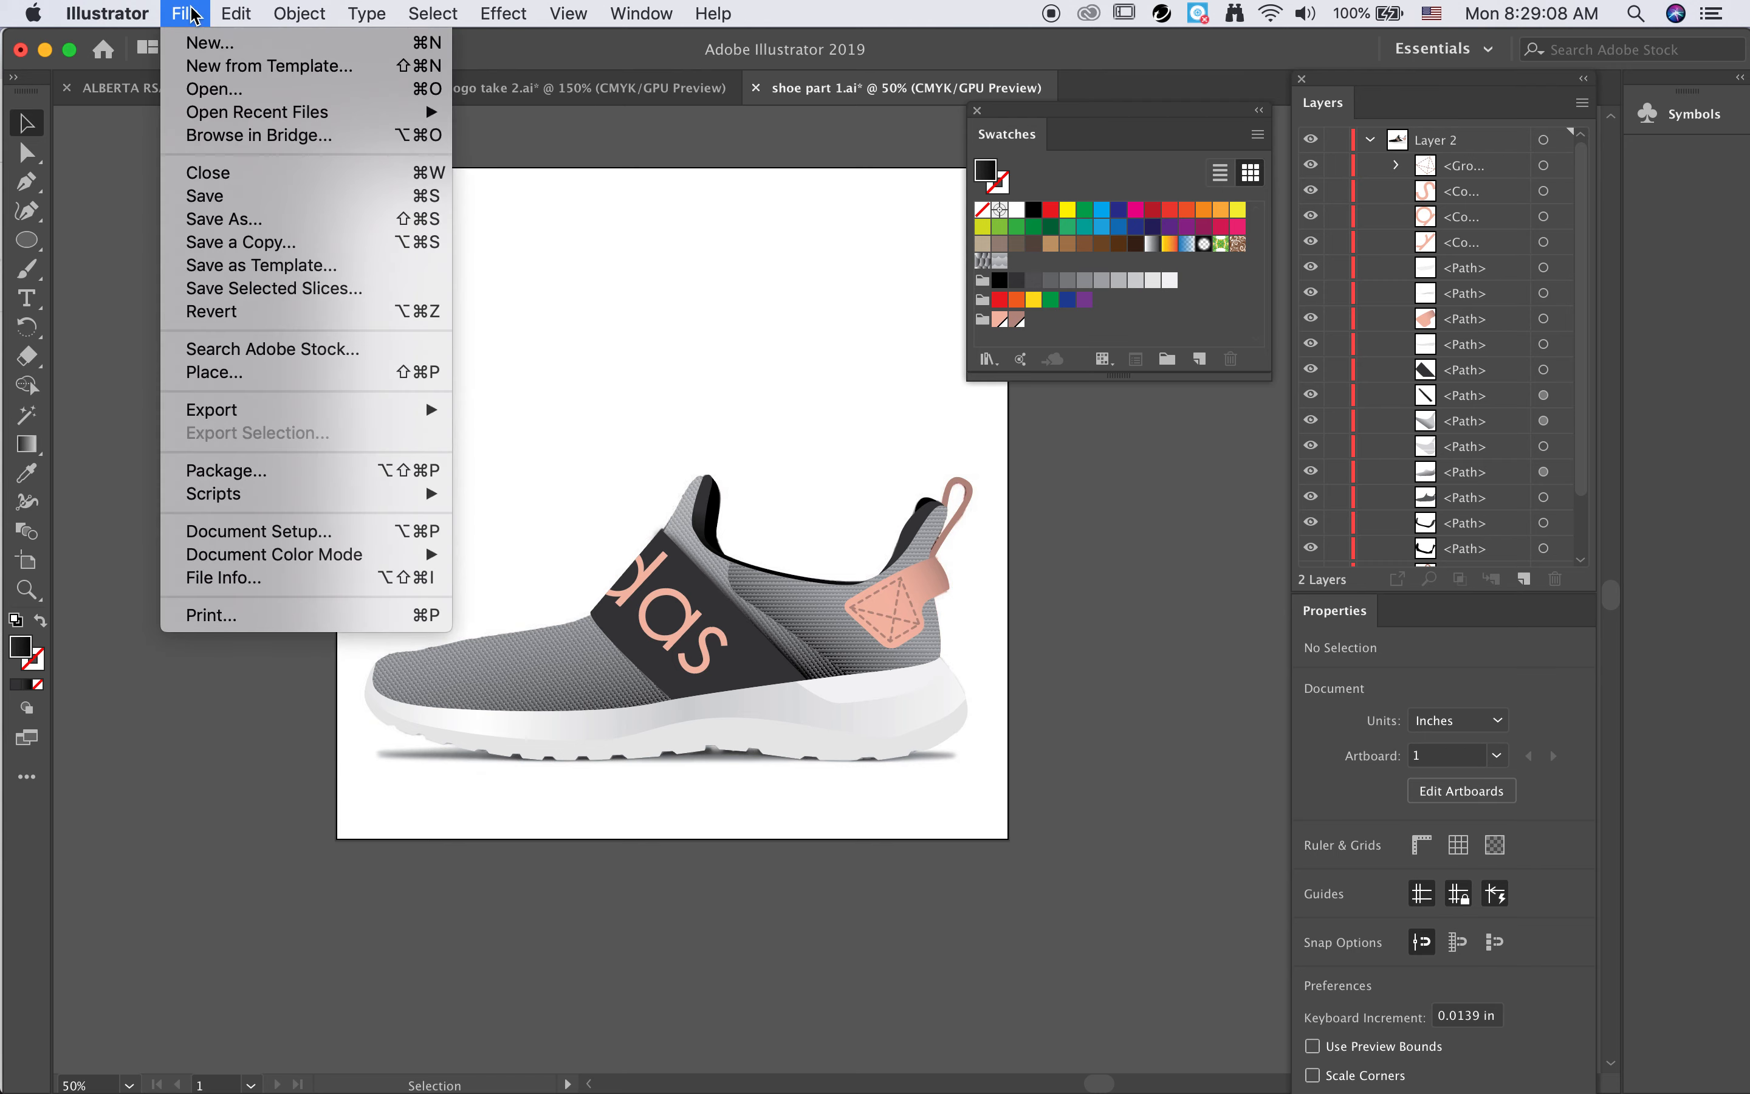